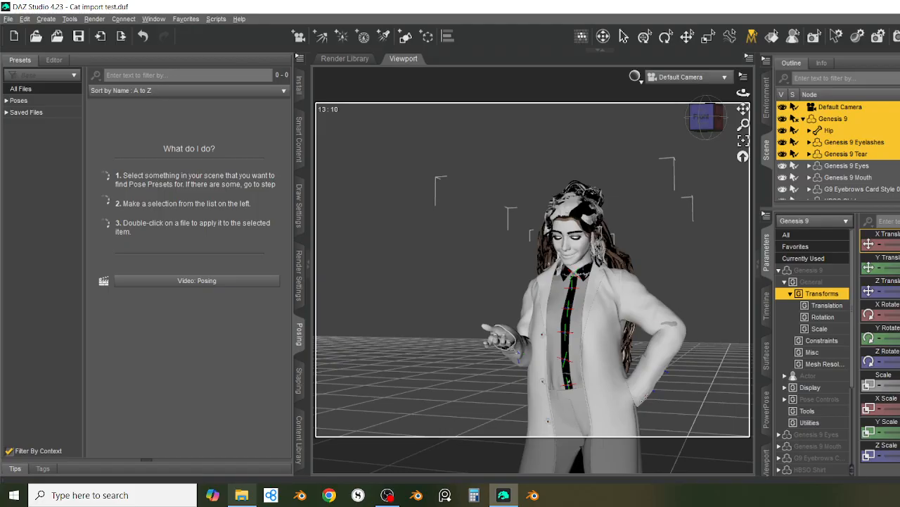
Step: Change the viewport's draw style to Texture Shaded
{"action": "left_click", "coordinate": [635, 76]}
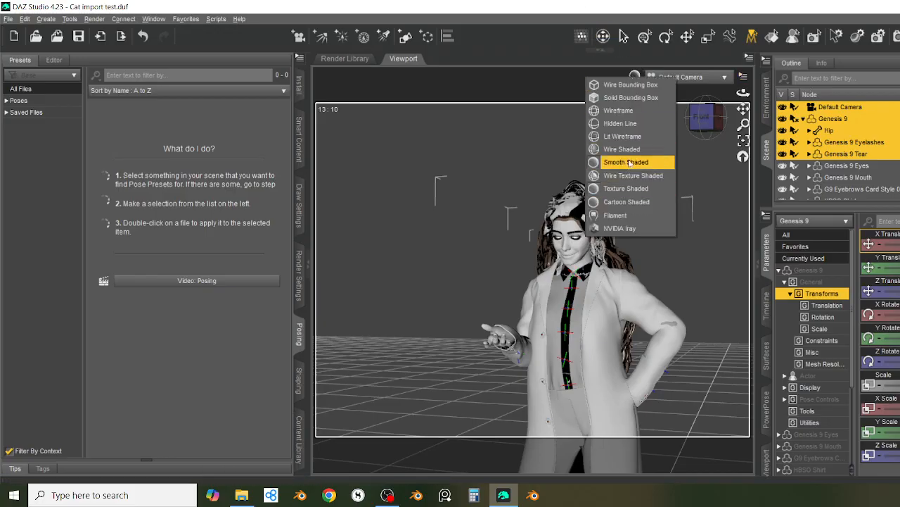
{"action": "left_click", "coordinate": [627, 188]}
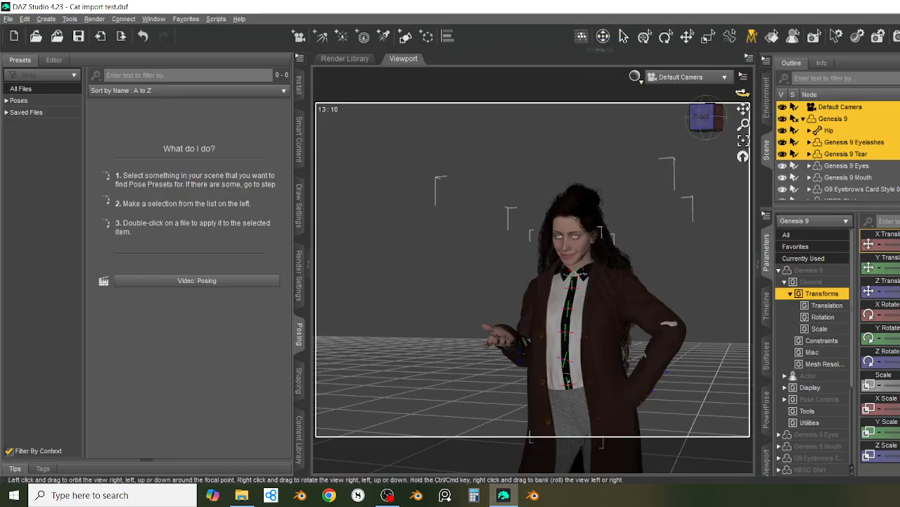
{"action": "mouse_move", "coordinate": [743, 93]}
{"action": "left_mouse_down"}
{"action": "mouse_move", "coordinate": [712, 96]}
{"action": "mouse_move", "coordinate": [743, 104]}
{"action": "mouse_move", "coordinate": [730, 109]}
{"action": "mouse_move", "coordinate": [721, 102]}
{"action": "mouse_move", "coordinate": [744, 104]}
{"action": "mouse_move", "coordinate": [732, 102]}
{"action": "mouse_move", "coordinate": [736, 94]}
{"action": "left_mouse_up"}
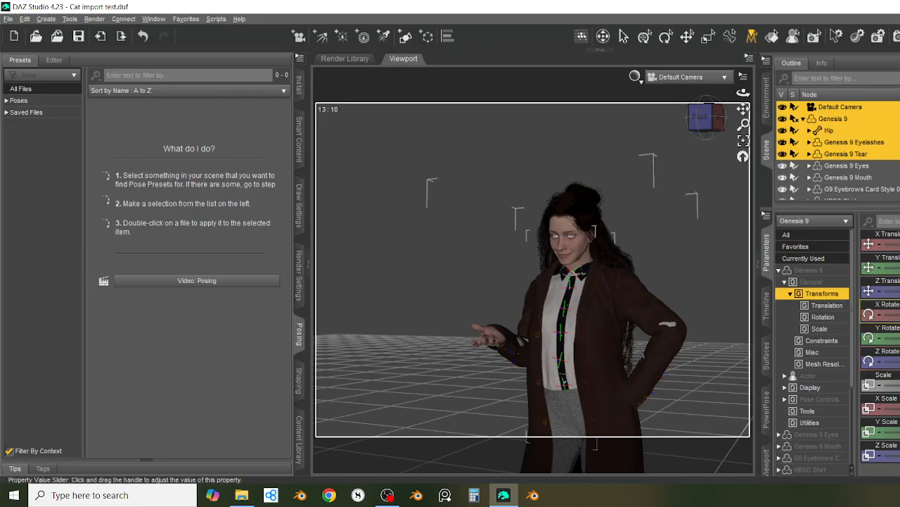
{"action": "scroll", "coordinate": [813, 267], "scroll_direction": "down", "scroll_amount": 3}
{"action": "scroll", "coordinate": [821, 312], "scroll_direction": "up", "scroll_amount": 3}
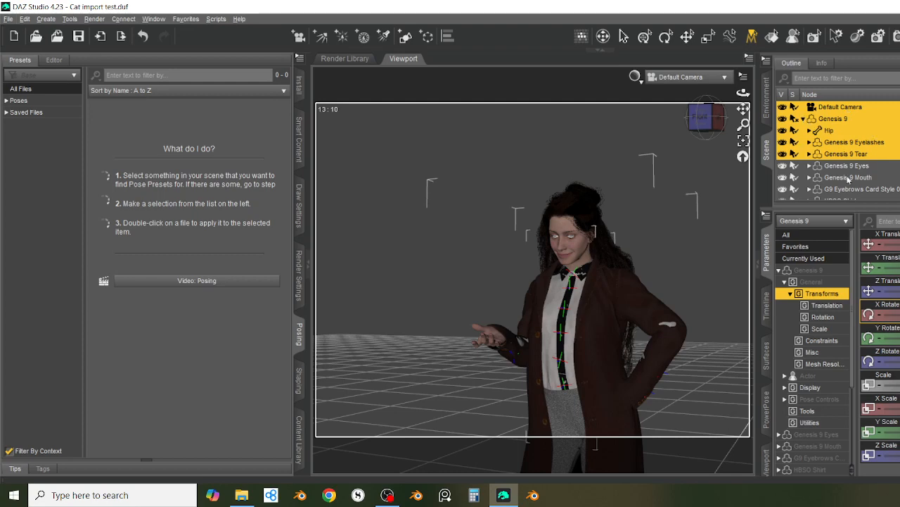
{"action": "scroll", "coordinate": [892, 181], "scroll_direction": "down", "scroll_amount": 3}
{"action": "scroll", "coordinate": [892, 181], "scroll_direction": "up", "scroll_amount": 3}
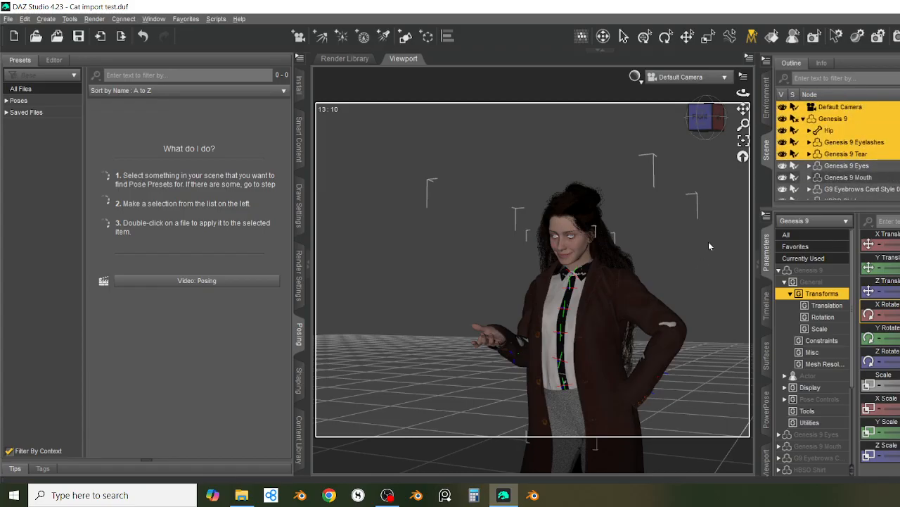
{"action": "left_click_drag", "start_coordinate": [744, 109], "coordinate": [741, 90]}
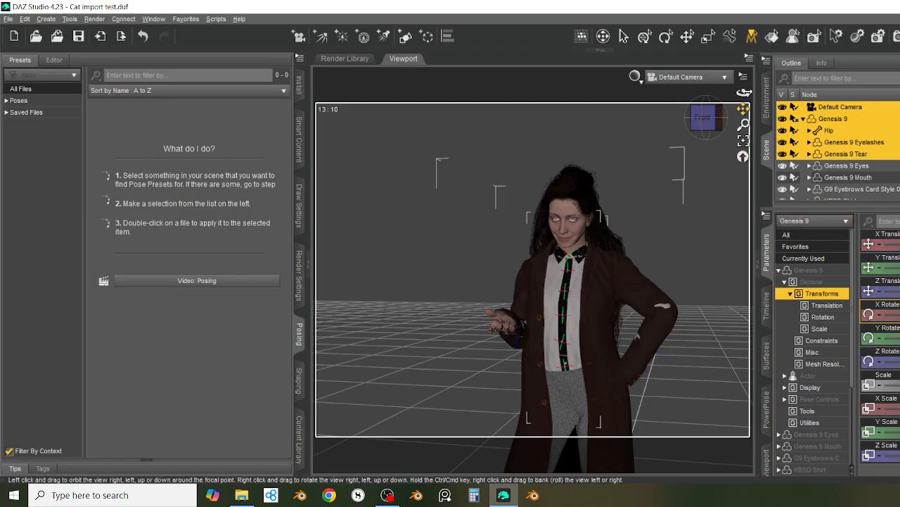
{"action": "left_click_drag", "start_coordinate": [743, 93], "coordinate": [737, 96]}
Step: Hide and show the Libra Updo and Olenna Hair one after the other to compare the two hairpieces on the figure
{"action": "scroll", "coordinate": [819, 125], "scroll_direction": "down", "scroll_amount": 3}
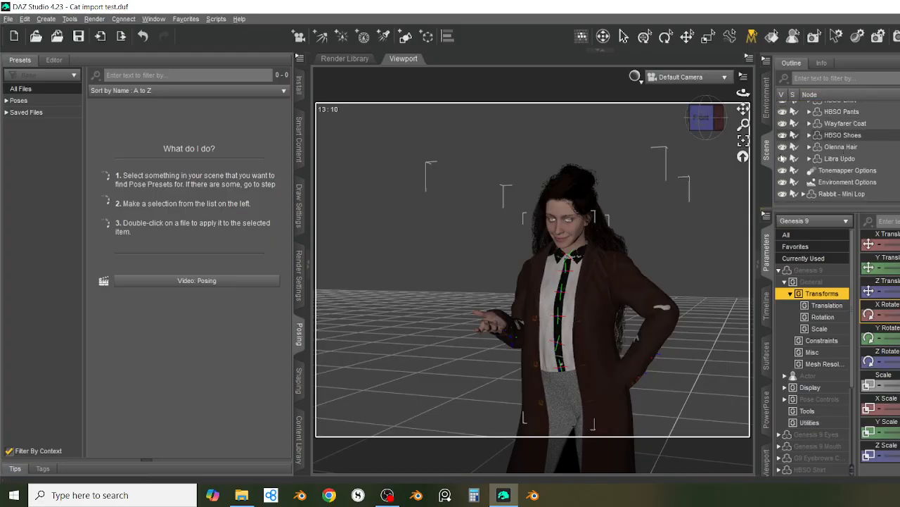
{"action": "left_click_drag", "start_coordinate": [743, 93], "coordinate": [743, 93]}
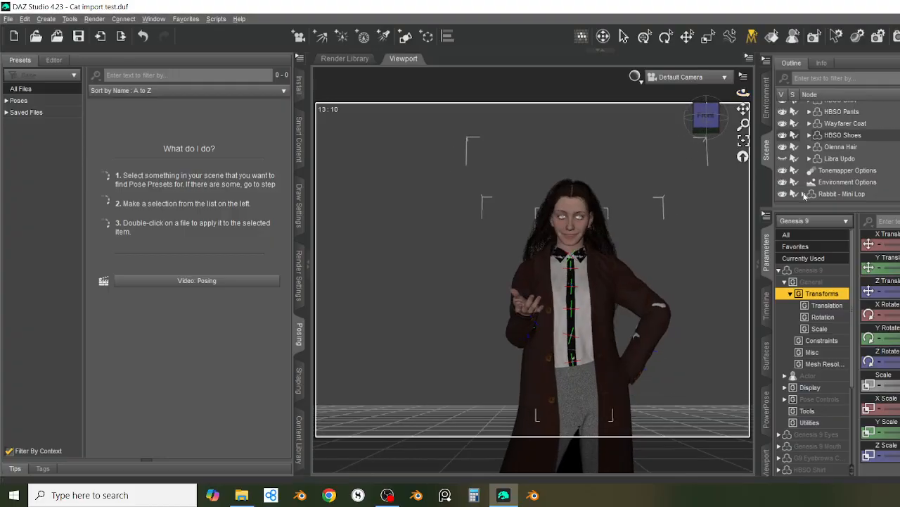
{"action": "left_click", "coordinate": [785, 158]}
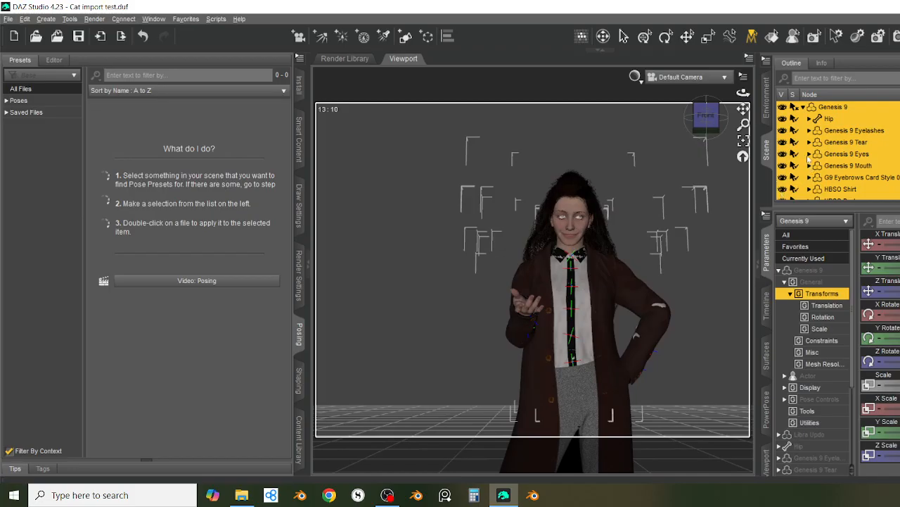
{"action": "scroll", "coordinate": [809, 161], "scroll_direction": "down", "scroll_amount": 3}
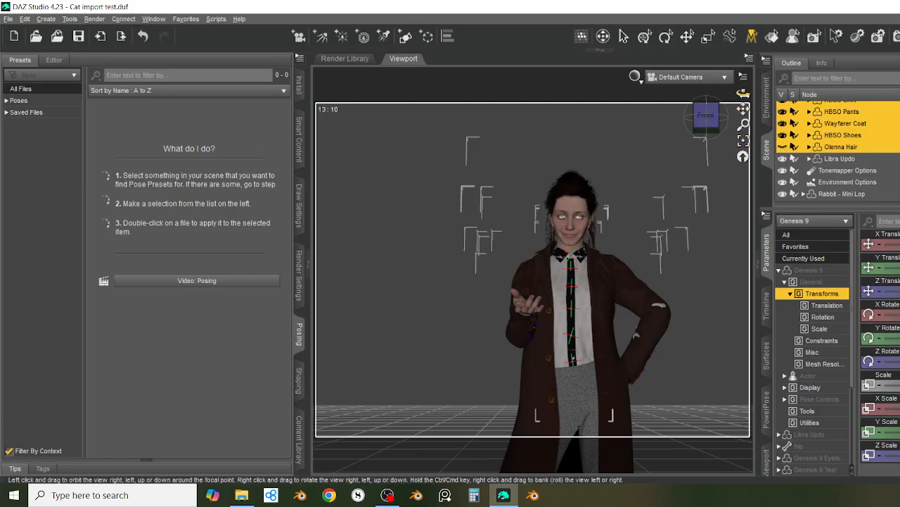
{"action": "left_click_drag", "start_coordinate": [703, 105], "coordinate": [807, 119]}
{"action": "left_click_drag", "start_coordinate": [744, 93], "coordinate": [740, 104]}
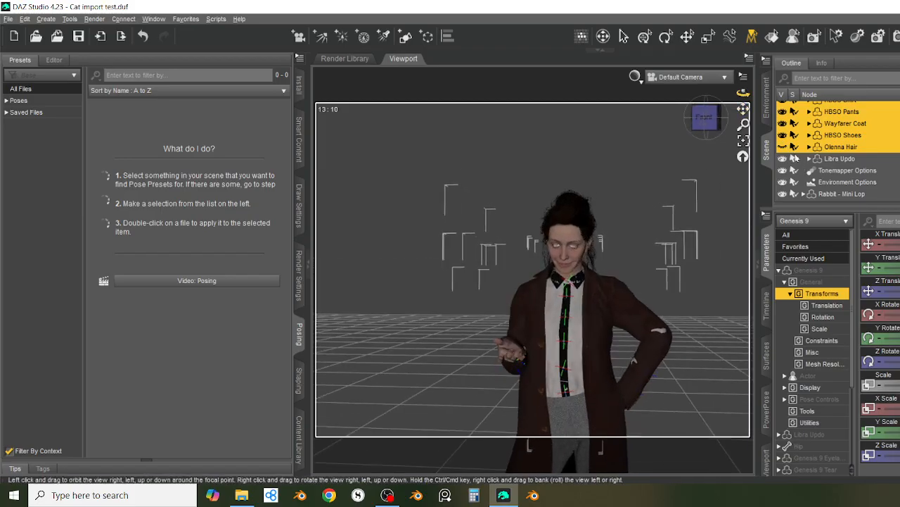
{"action": "left_click", "coordinate": [783, 146]}
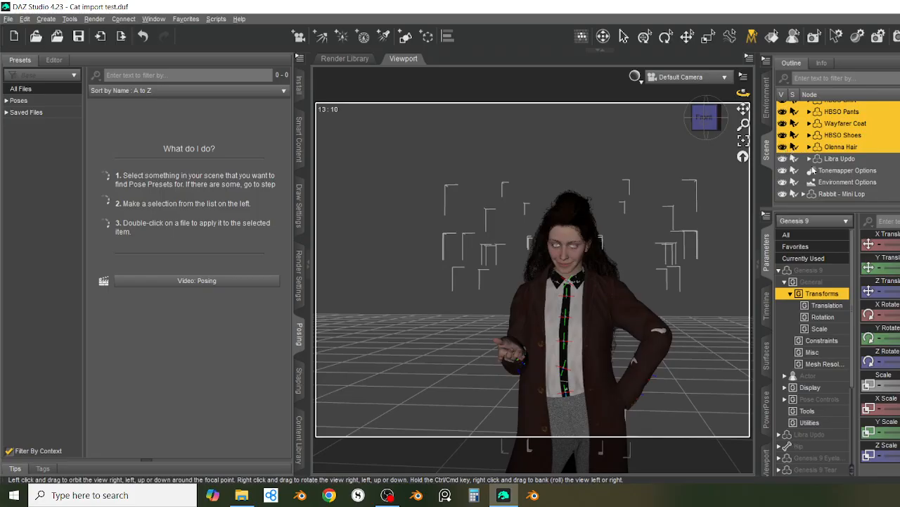
Step: Review the scene's node list, from the Default Camera through the Genesis 9 body parts, clothing and hair items
{"action": "scroll", "coordinate": [830, 166], "scroll_direction": "up", "scroll_amount": 5}
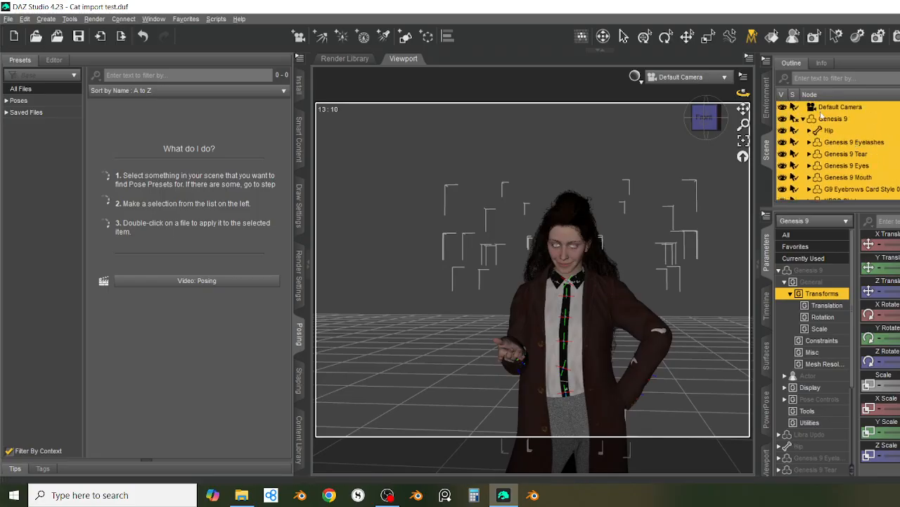
{"action": "scroll", "coordinate": [830, 155], "scroll_direction": "down", "scroll_amount": 5}
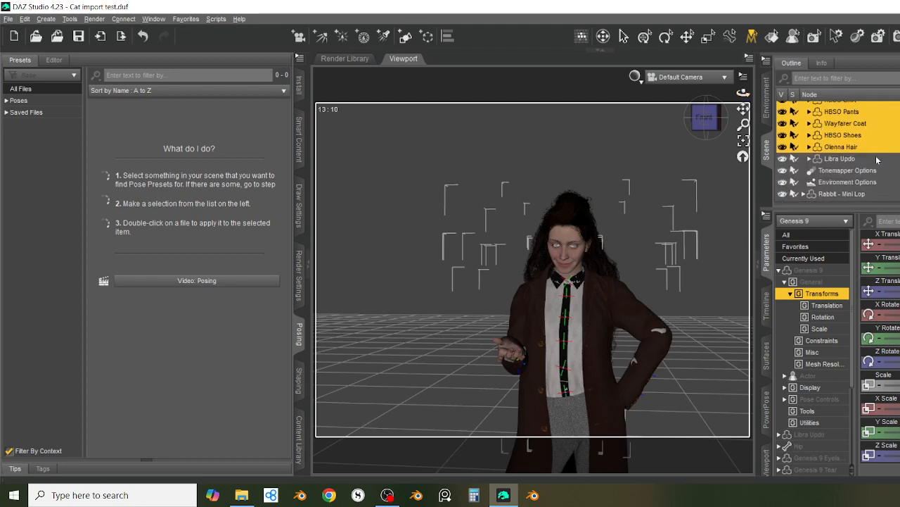
{"action": "scroll", "coordinate": [877, 159], "scroll_direction": "up", "scroll_amount": 3}
{"action": "left_click", "coordinate": [878, 157], "text": "shift"}
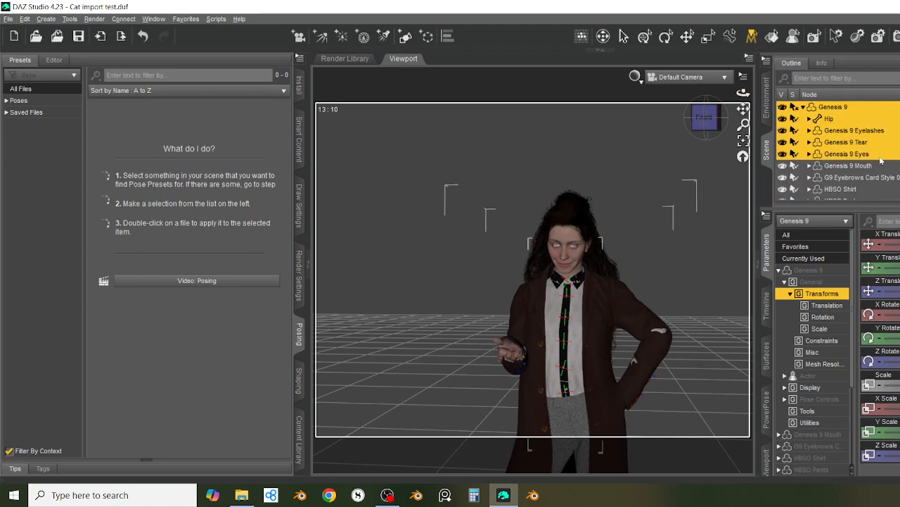
{"action": "scroll", "coordinate": [852, 164], "scroll_direction": "up", "scroll_amount": 1}
{"action": "scroll", "coordinate": [853, 152], "scroll_direction": "down", "scroll_amount": 5}
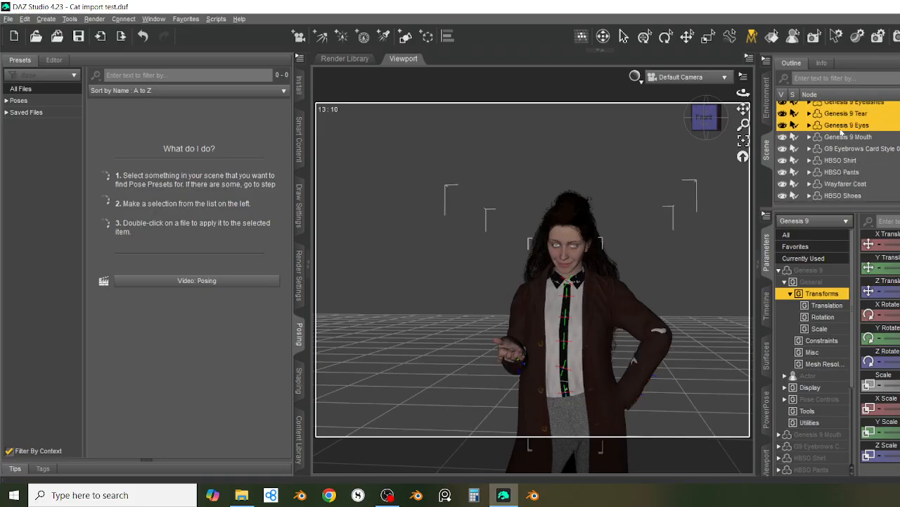
{"action": "scroll", "coordinate": [810, 169], "scroll_direction": "up", "scroll_amount": 5}
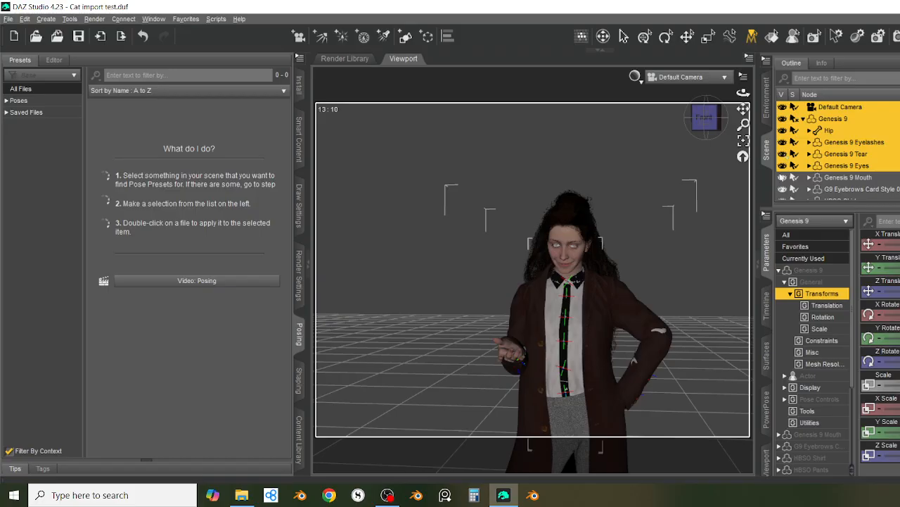
{"action": "left_click", "coordinate": [783, 155], "text": "shift"}
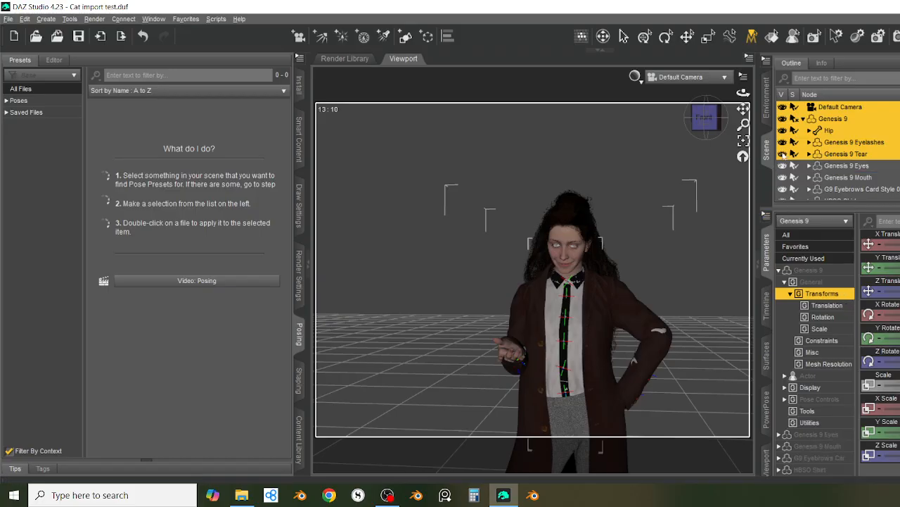
{"action": "left_click", "coordinate": [783, 153]}
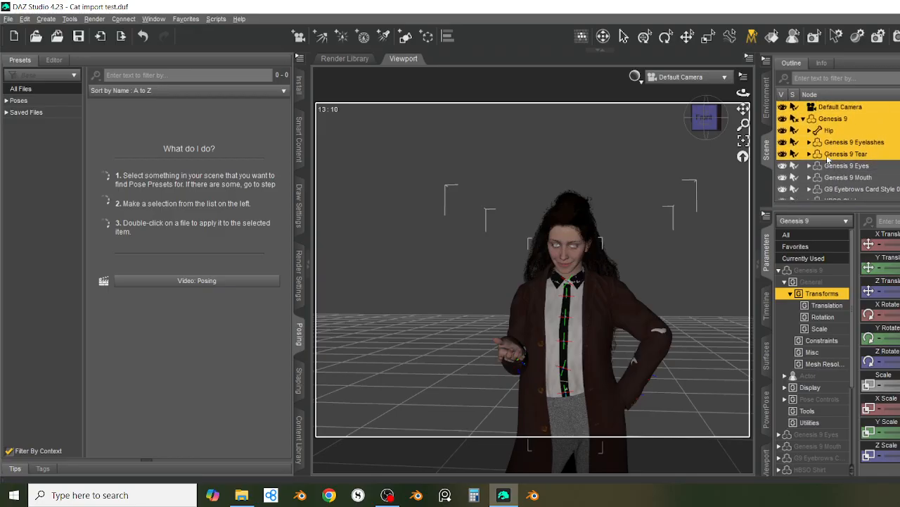
{"action": "scroll", "coordinate": [828, 159], "scroll_direction": "down", "scroll_amount": 4}
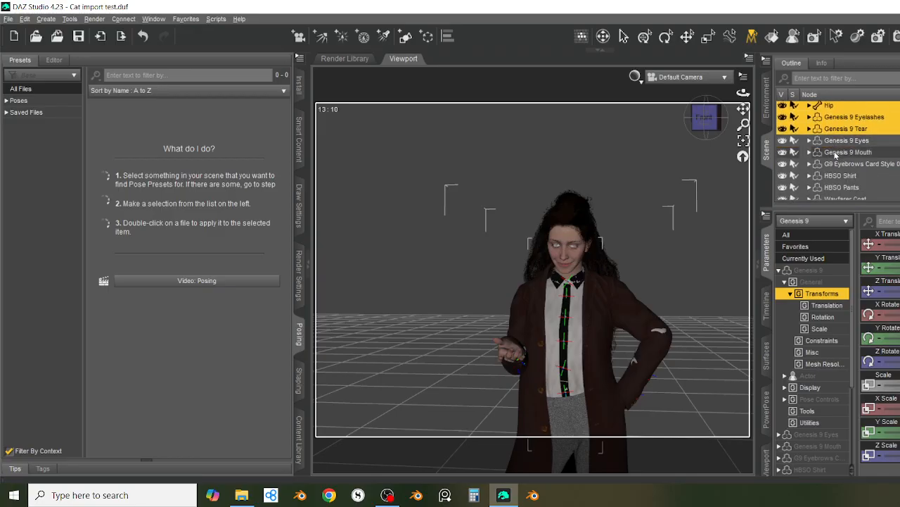
{"action": "scroll", "coordinate": [827, 159], "scroll_direction": "up", "scroll_amount": 4}
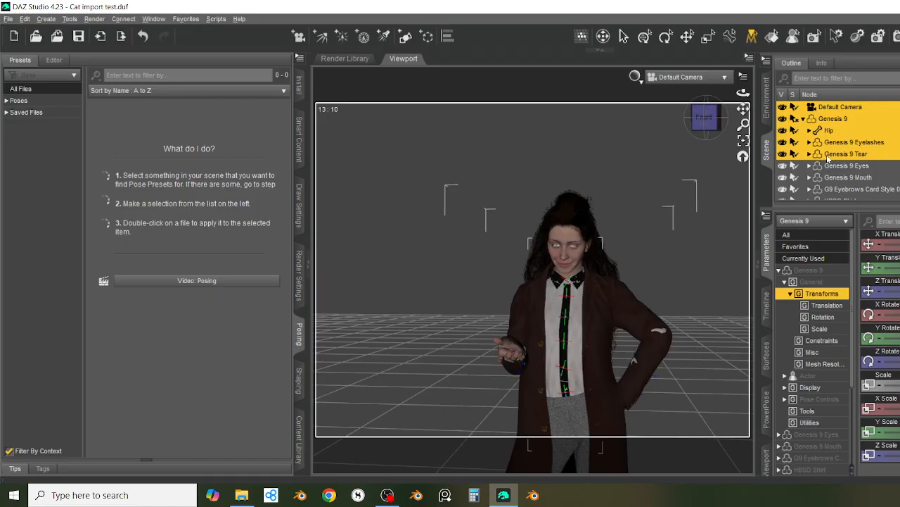
{"action": "scroll", "coordinate": [828, 159], "scroll_direction": "down", "scroll_amount": 4}
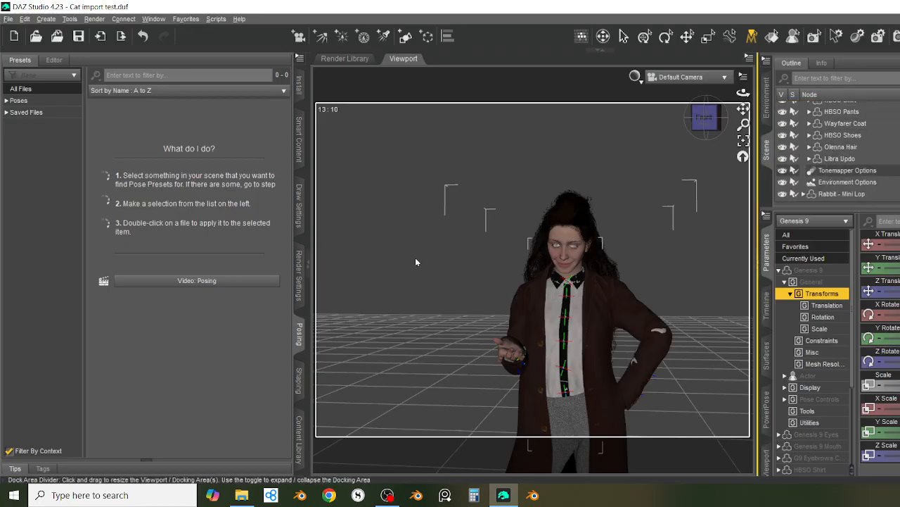
Step: Start exporting the scene as a Wavefront Object, replacing the existing HotMessHarkness file in the DAZ Export folder
{"action": "left_click", "coordinate": [8, 19]}
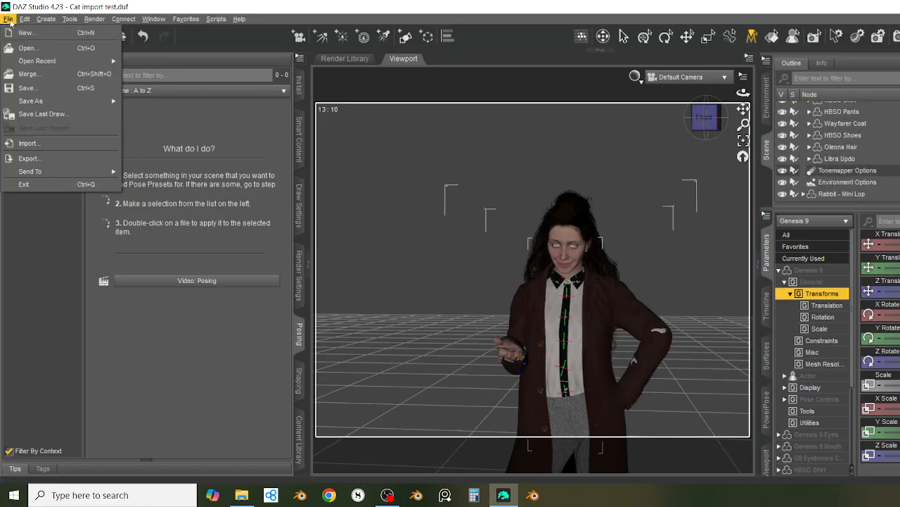
{"action": "left_click", "coordinate": [28, 158]}
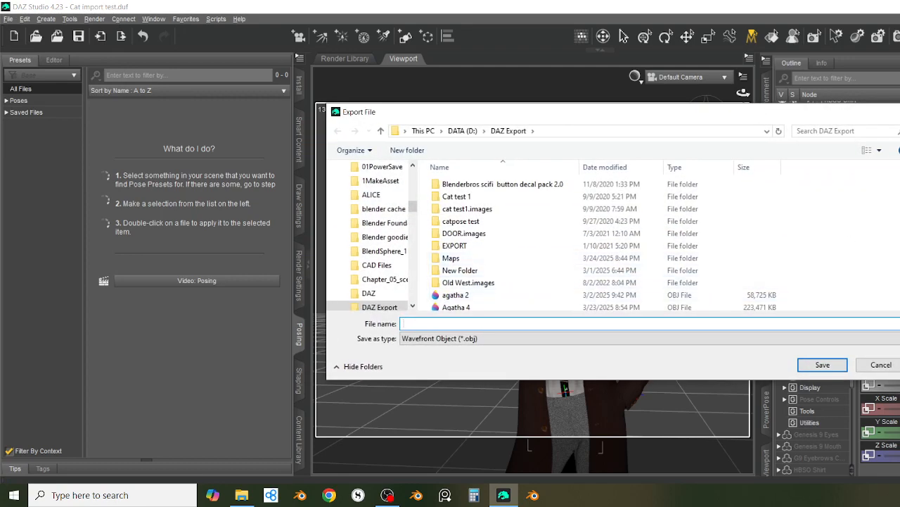
{"action": "scroll", "coordinate": [481, 281], "scroll_direction": "down", "scroll_amount": 3}
{"action": "left_click", "coordinate": [481, 281]}
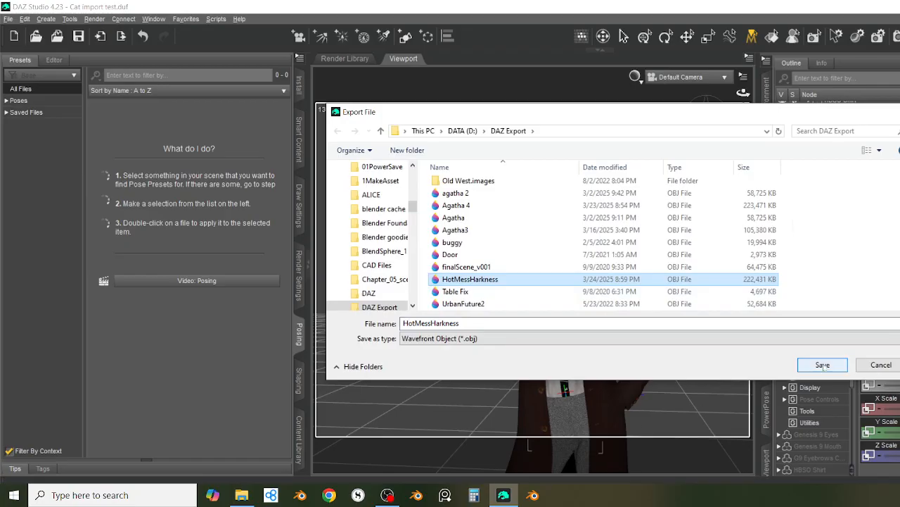
{"action": "left_click", "coordinate": [823, 365]}
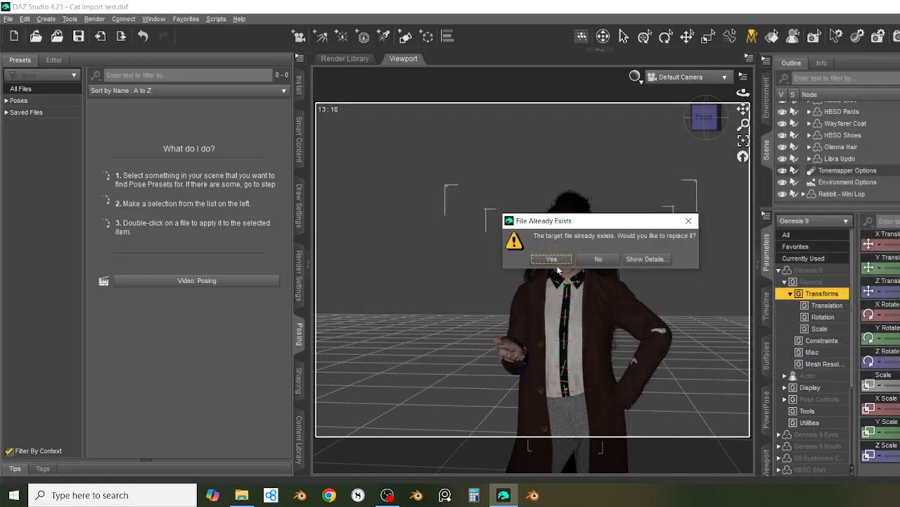
{"action": "left_click", "coordinate": [553, 258]}
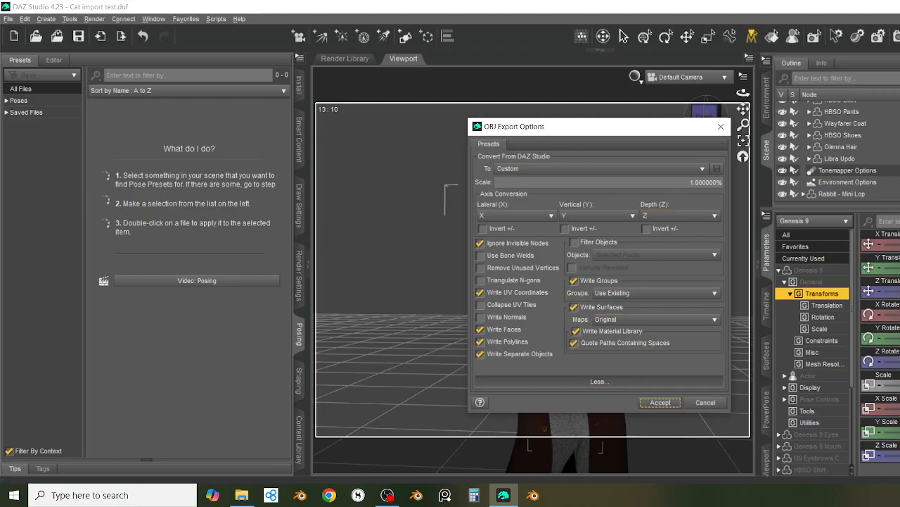
Step: Review the conversion presets and run the OBJ export with the Custom preset at 1% scale
{"action": "left_click", "coordinate": [604, 171]}
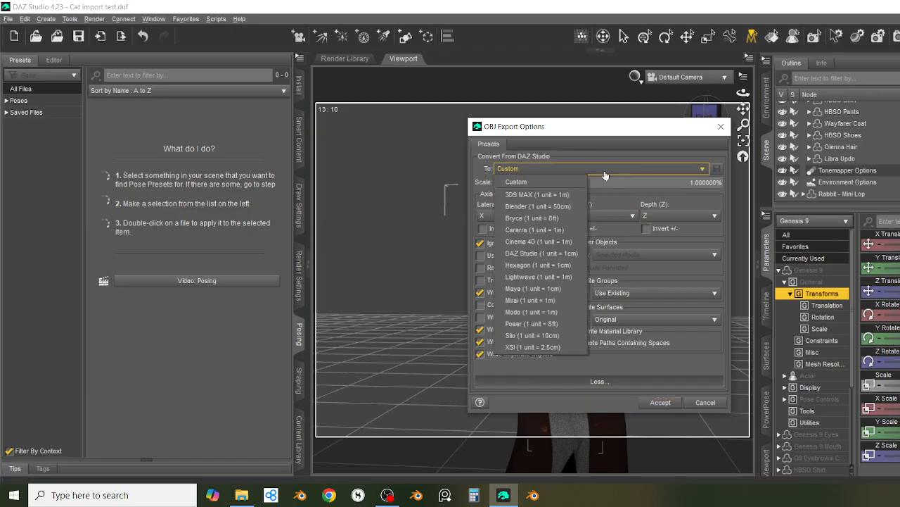
{"action": "left_click", "coordinate": [696, 197]}
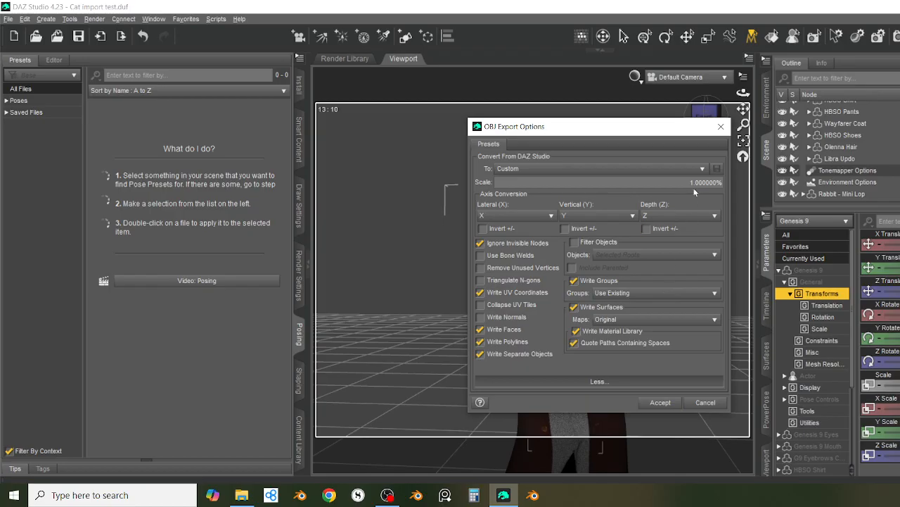
{"action": "left_click", "coordinate": [661, 401]}
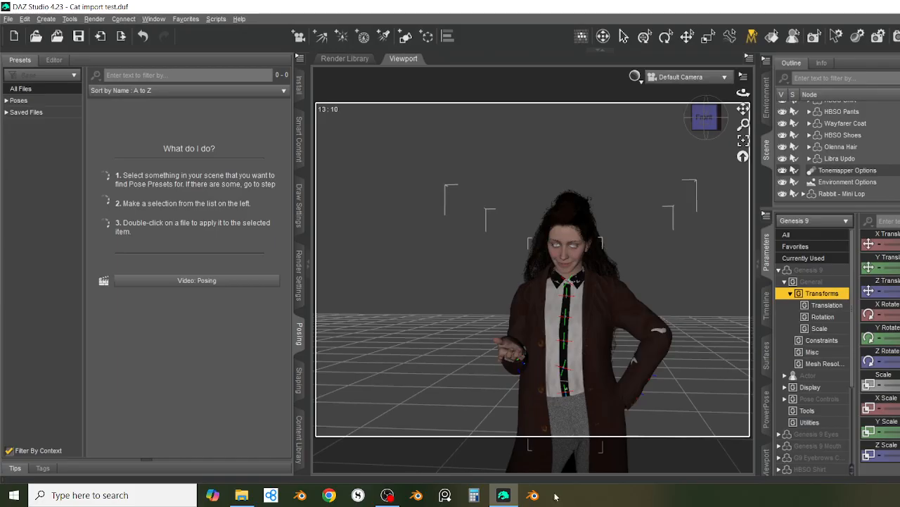
Step: Switch to Blender and import HotMessHarkness.obj from the DAZ Export folder as a Wavefront OBJ
{"action": "left_click", "coordinate": [532, 496]}
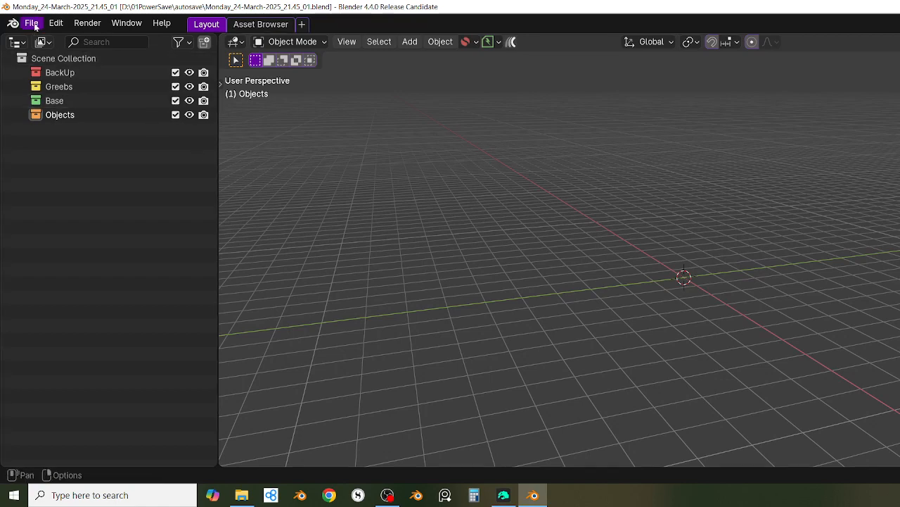
{"action": "left_click", "coordinate": [33, 25]}
{"action": "mouse_move", "coordinate": [75, 225]}
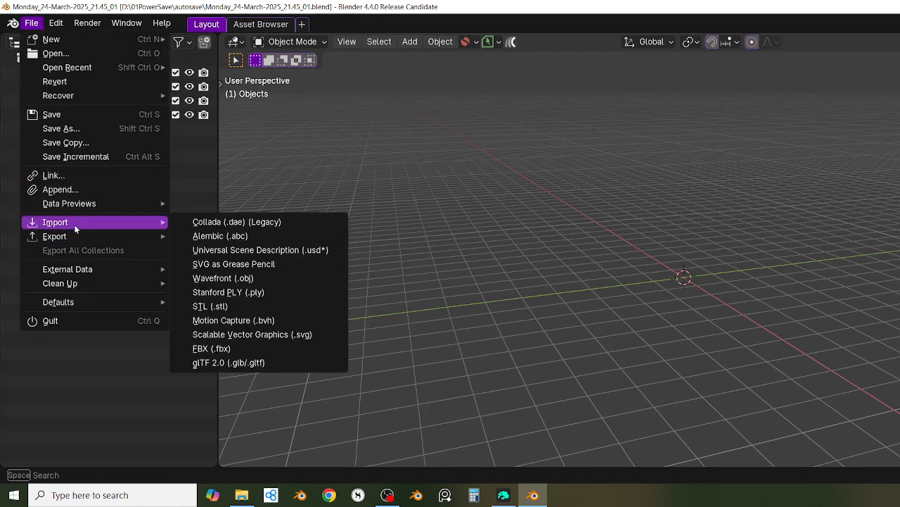
{"action": "left_click", "coordinate": [246, 278]}
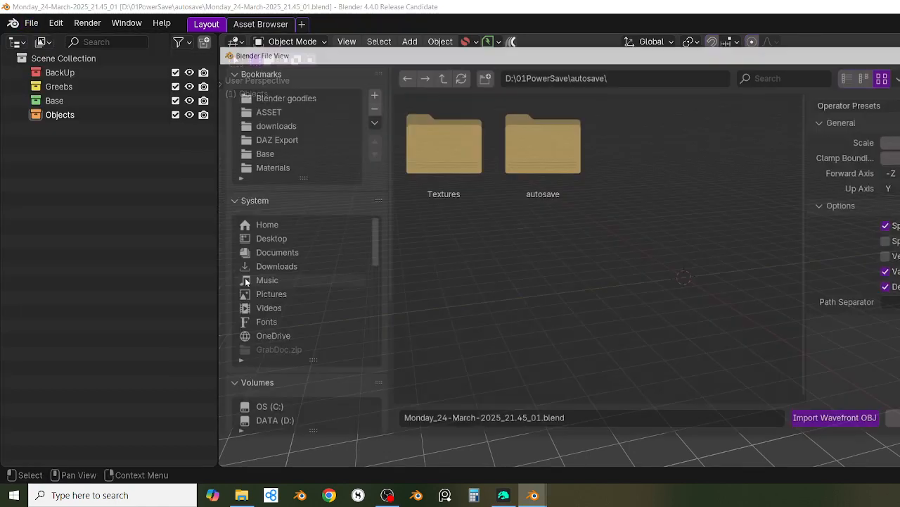
{"action": "left_click", "coordinate": [291, 141]}
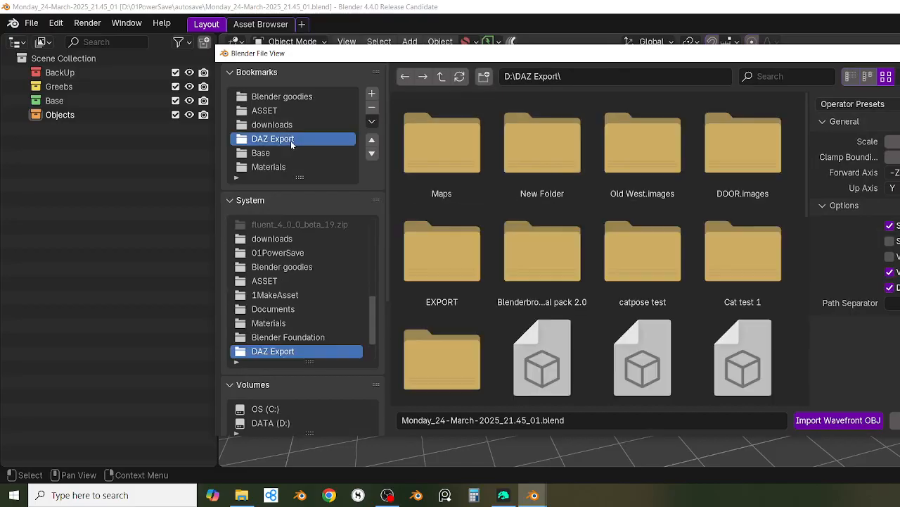
{"action": "scroll", "coordinate": [626, 190], "scroll_direction": "down", "scroll_amount": 5}
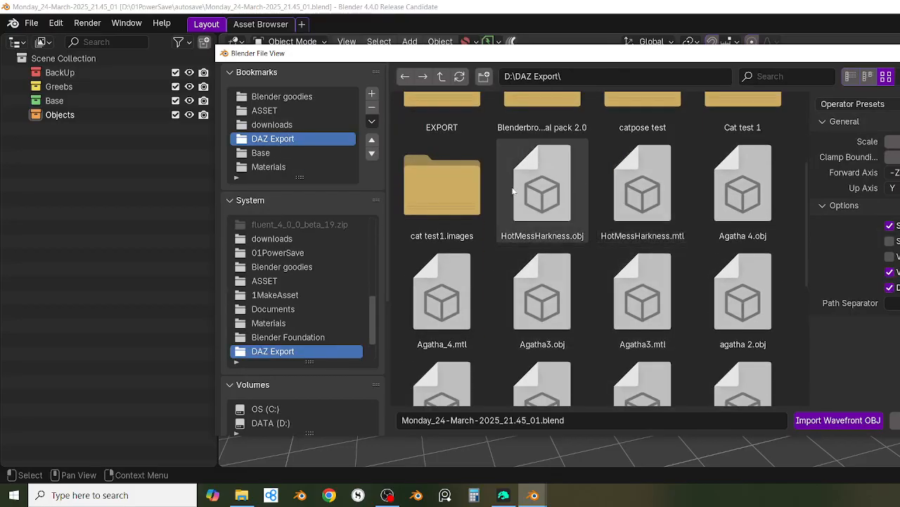
{"action": "left_click", "coordinate": [513, 191]}
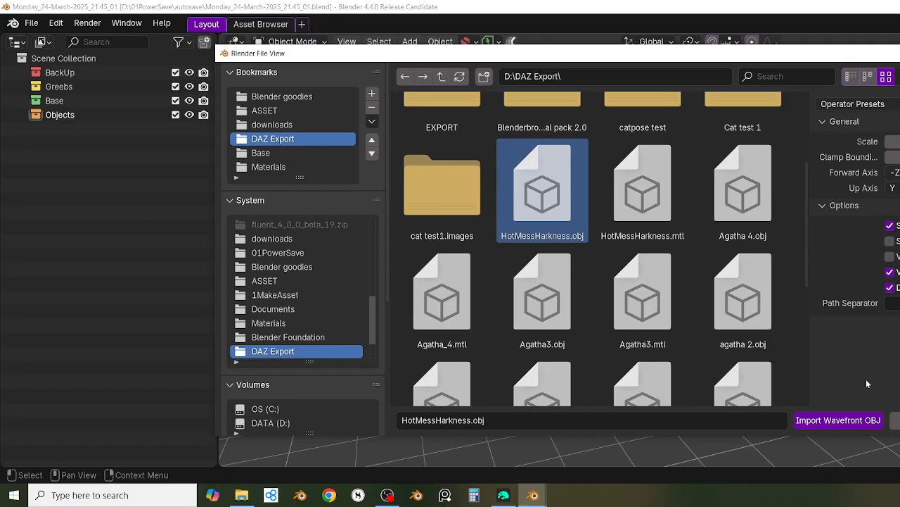
{"action": "left_click", "coordinate": [877, 421]}
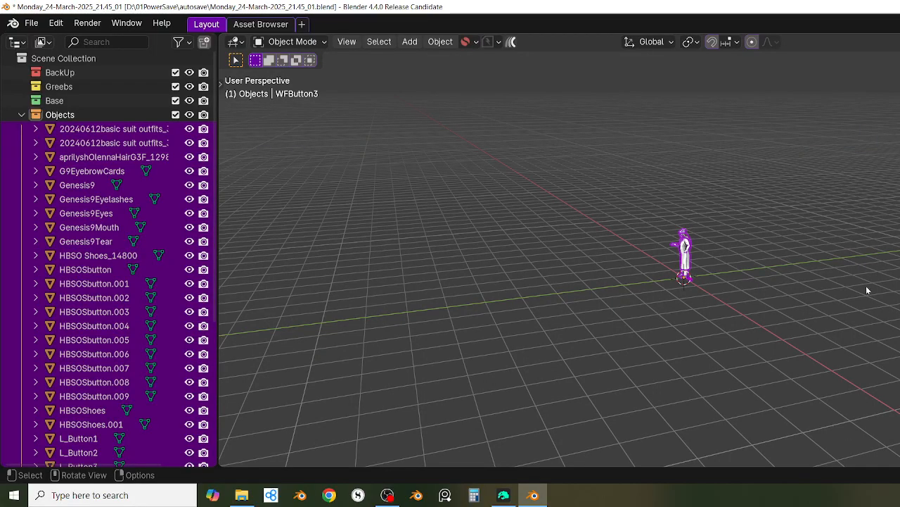
{"action": "middle_click_drag", "start_coordinate": [767, 299], "coordinate": [701, 443]}
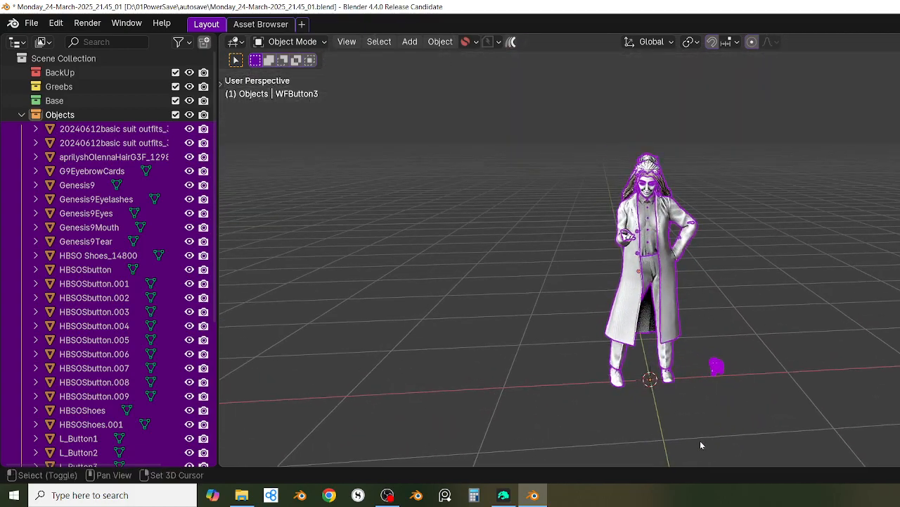
Step: Switch to DAZ Studio and close it, saving the changes to the current scene
{"action": "left_click", "coordinate": [503, 495]}
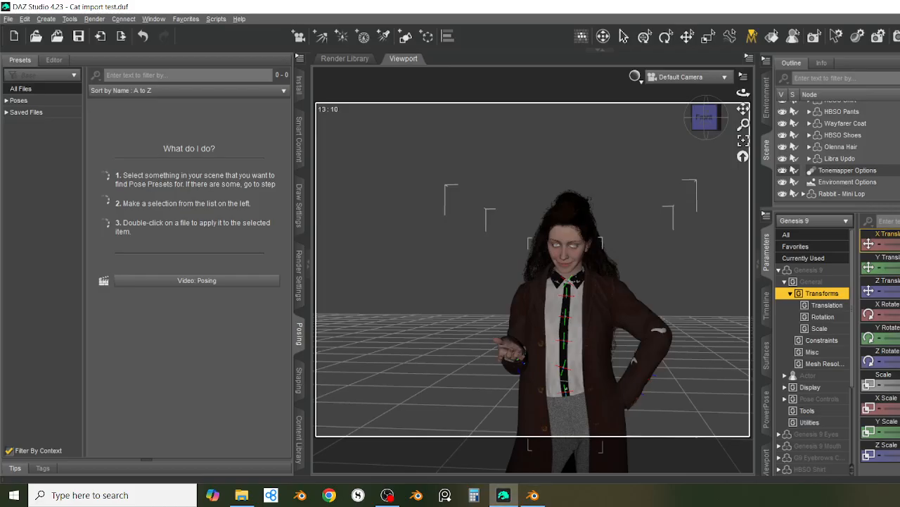
{"action": "left_click", "coordinate": [899, 6]}
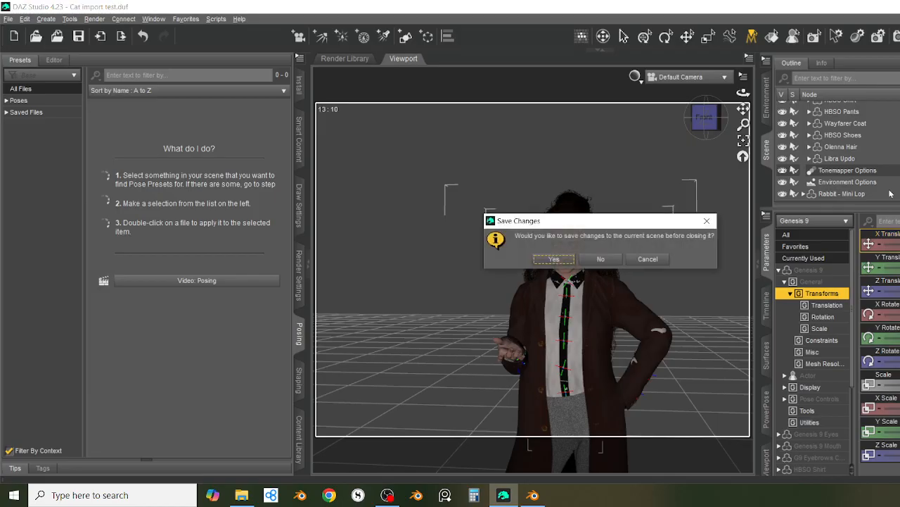
{"action": "left_click", "coordinate": [556, 259]}
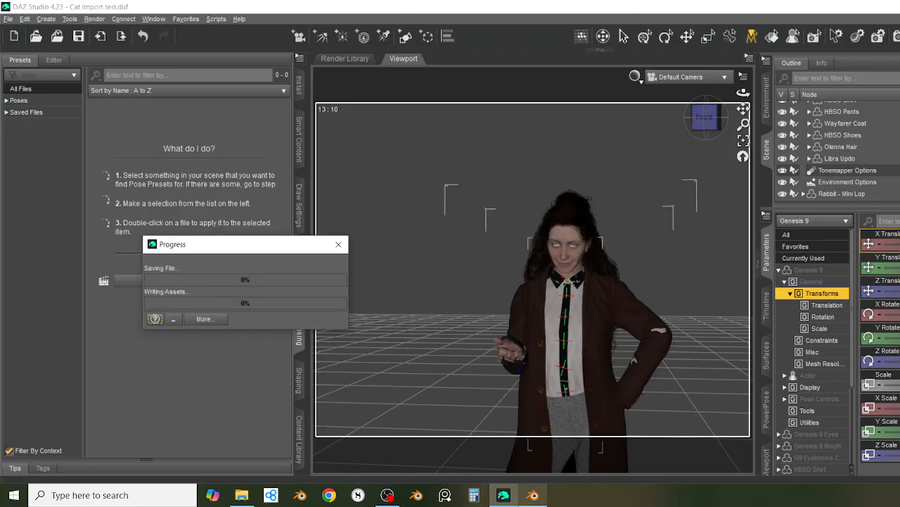
Step: Switch back to Blender and move the two 20240612basic suit outfits objects to the BackUp collection
{"action": "left_click", "coordinate": [533, 495]}
{"action": "middle_click_drag", "start_coordinate": [592, 316], "coordinate": [654, 302]}
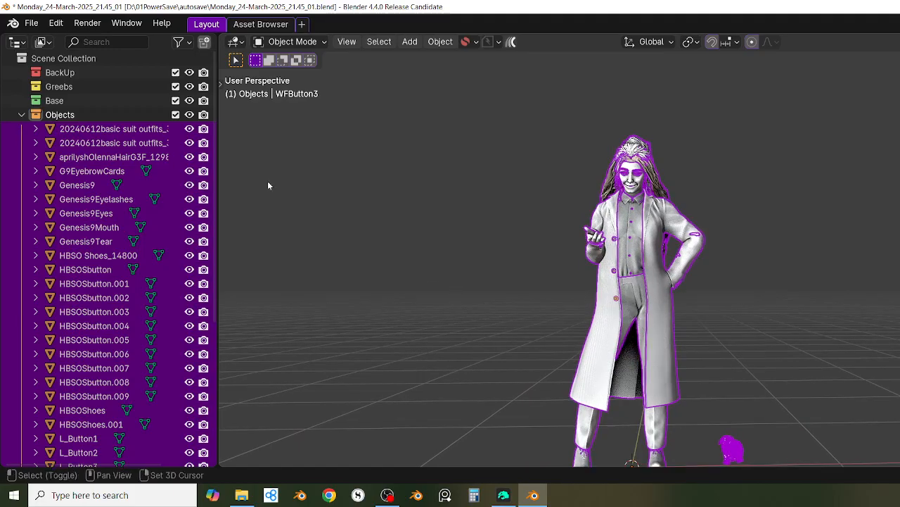
{"action": "left_click", "coordinate": [105, 130]}
{"action": "left_click", "coordinate": [106, 143], "text": "shift"}
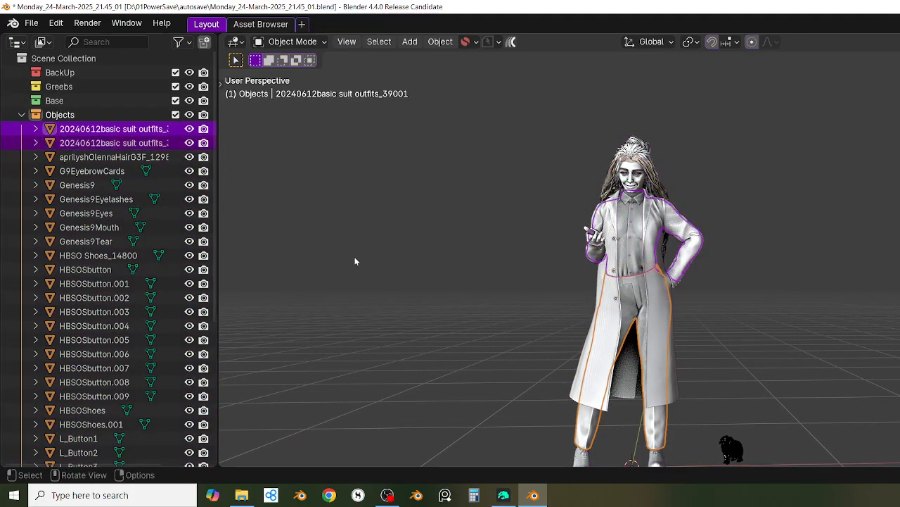
{"action": "key", "text": "m"}
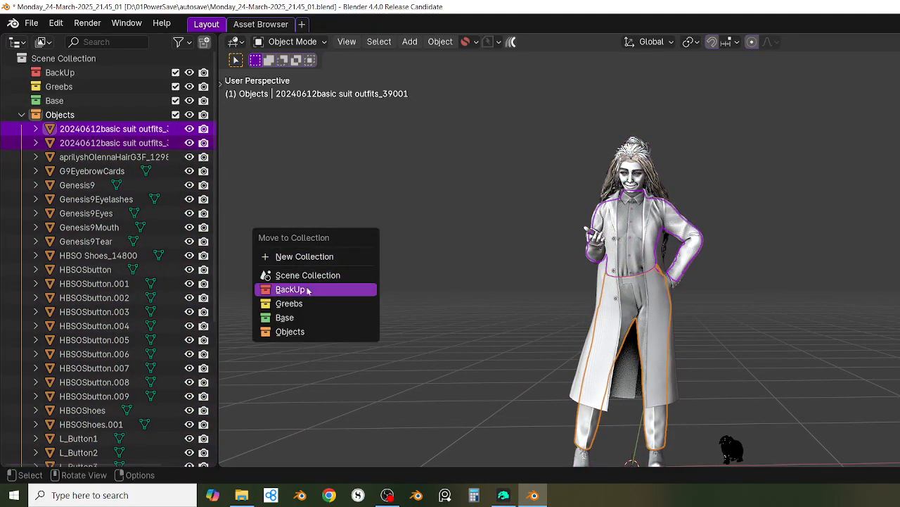
{"action": "left_click", "coordinate": [307, 290]}
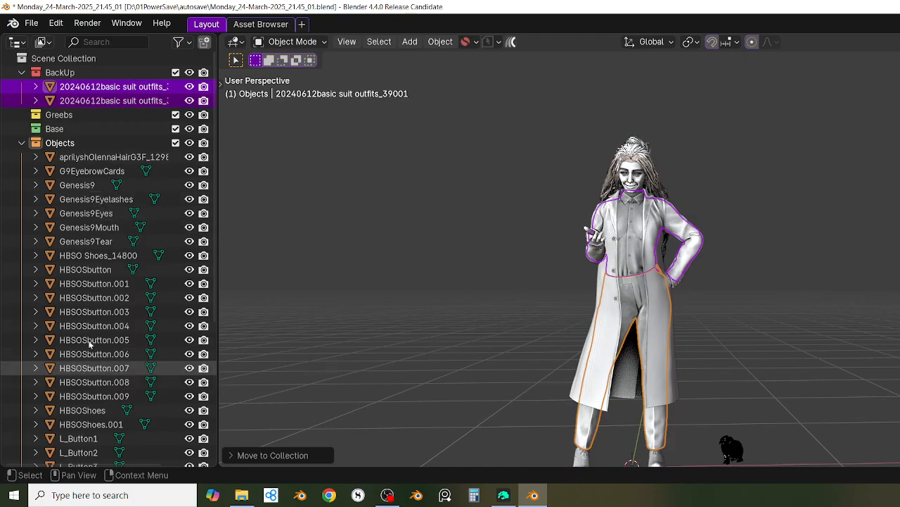
Step: Move all objects from HBSO Shoes_14800 through HBSOShoes.001, including the HBSOSbutton set, to the BackUp collection
{"action": "left_click", "coordinate": [89, 256]}
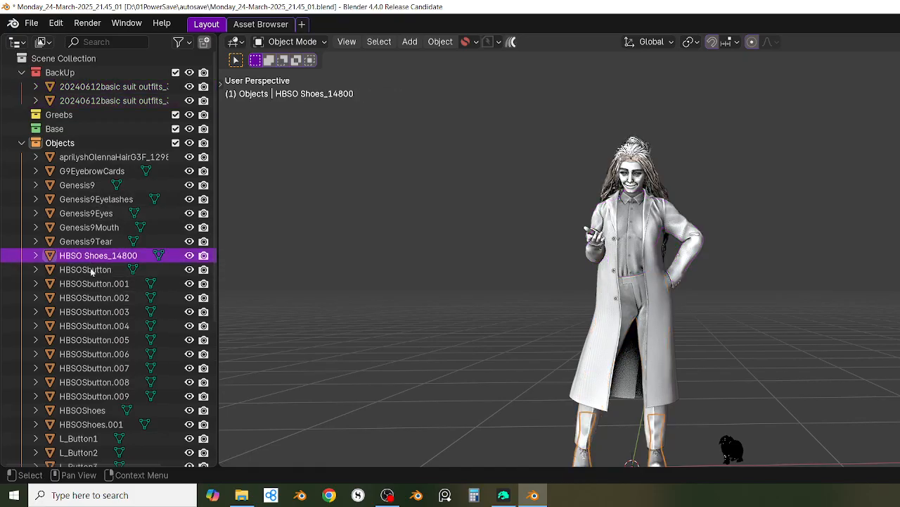
{"action": "left_click", "coordinate": [91, 424], "text": "shift"}
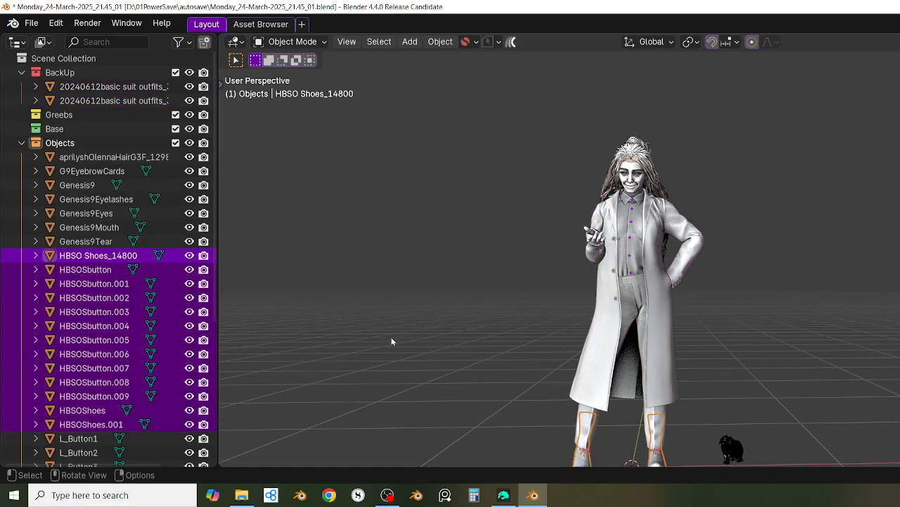
{"action": "key", "text": "m"}
{"action": "left_click", "coordinate": [352, 344]}
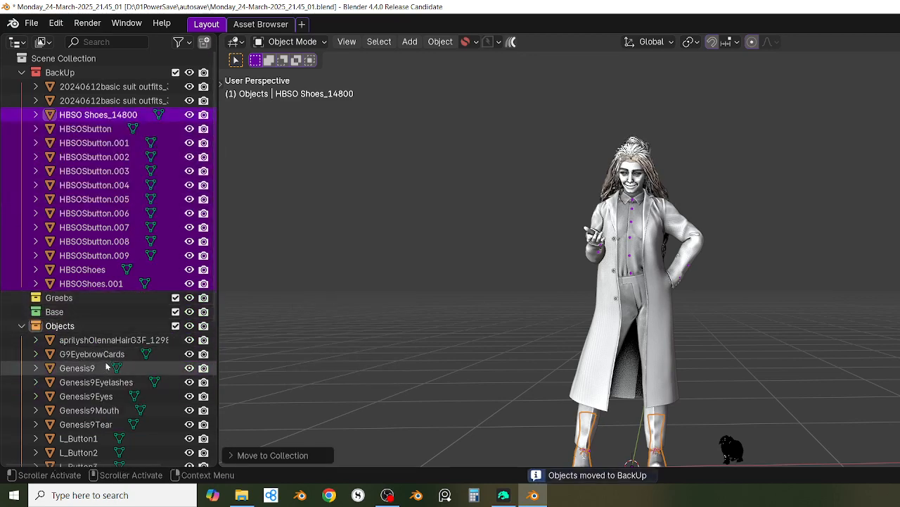
Step: Move L_Button1, L_Button2 and L_Button3 from the Objects collection to the BackUp collection
{"action": "scroll", "coordinate": [106, 412], "scroll_direction": "down", "scroll_amount": 2}
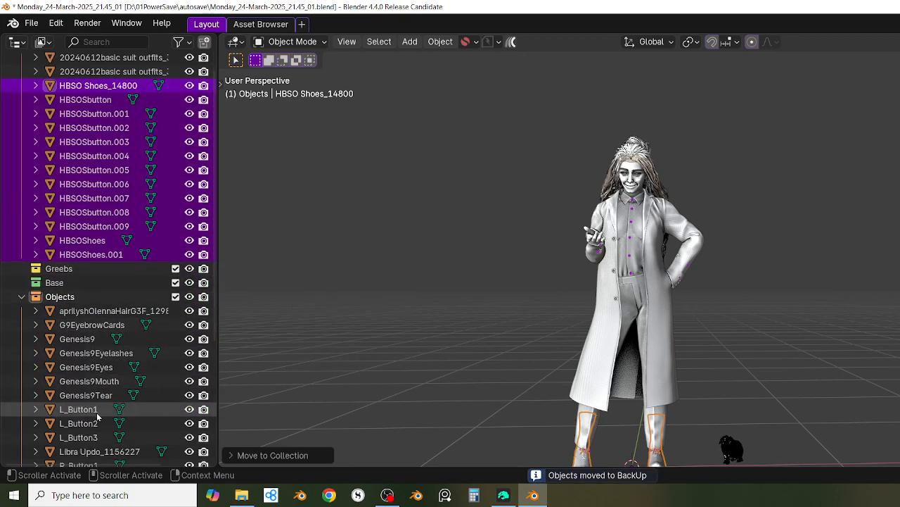
{"action": "left_click", "coordinate": [97, 411]}
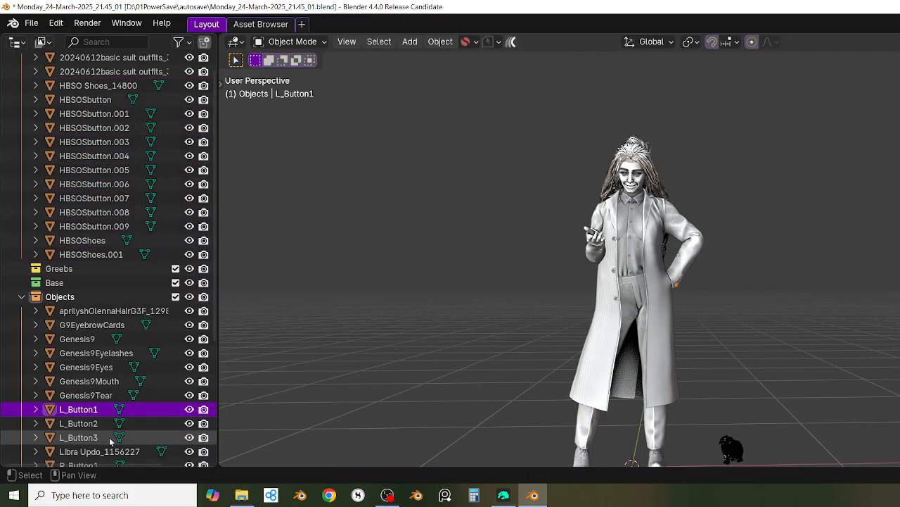
{"action": "left_click", "coordinate": [110, 437], "text": "shift"}
{"action": "key", "text": "m"}
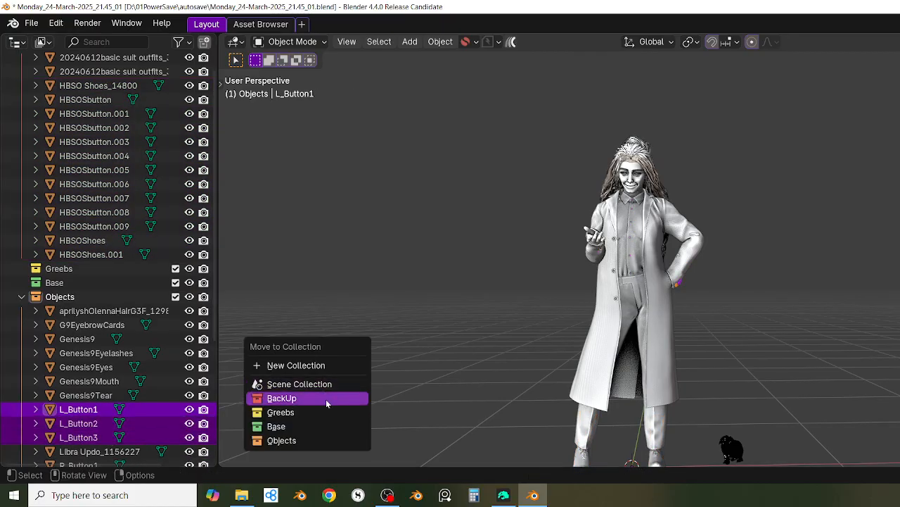
{"action": "left_click", "coordinate": [326, 398]}
Step: Move rabbitAM and the rabbit body, ear, head, nose and tail fur objects to the Greebs collection
{"action": "scroll", "coordinate": [100, 377], "scroll_direction": "down", "scroll_amount": 8}
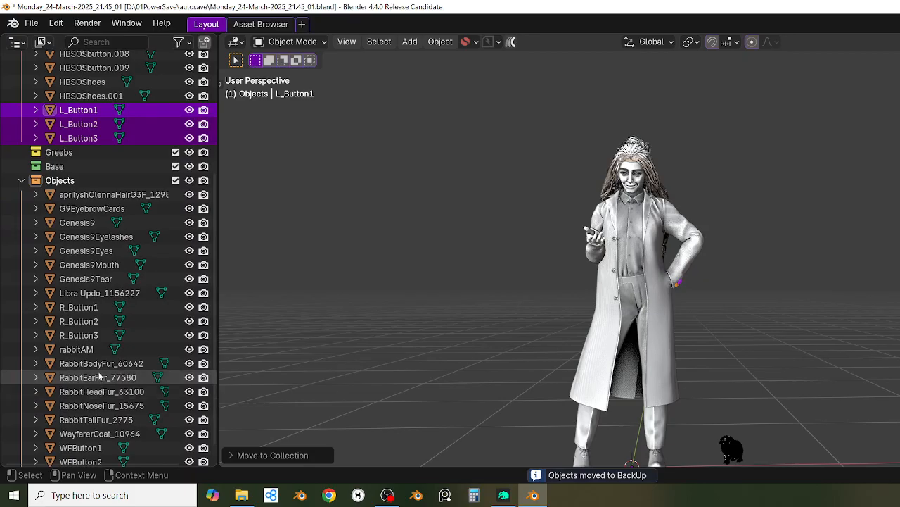
{"action": "left_click", "coordinate": [93, 349]}
{"action": "scroll", "coordinate": [100, 380], "scroll_direction": "down", "scroll_amount": 2}
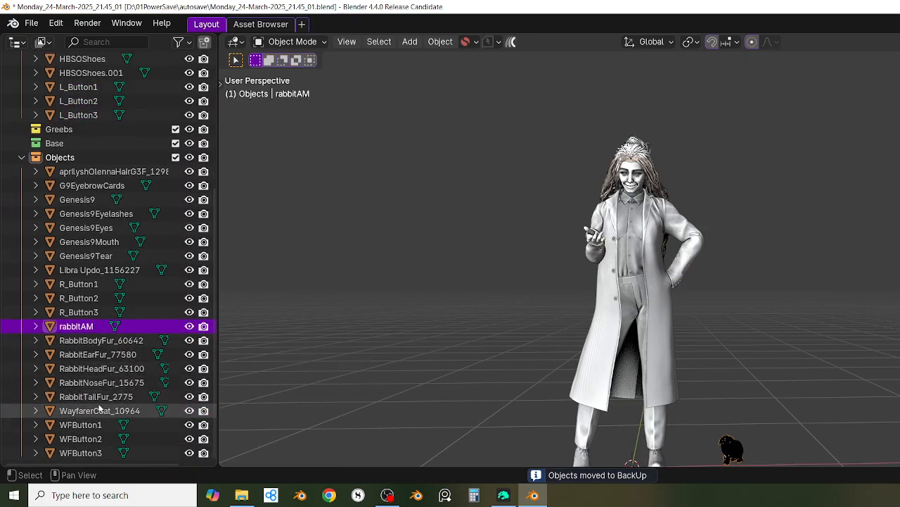
{"action": "left_click", "coordinate": [121, 398], "text": "shift"}
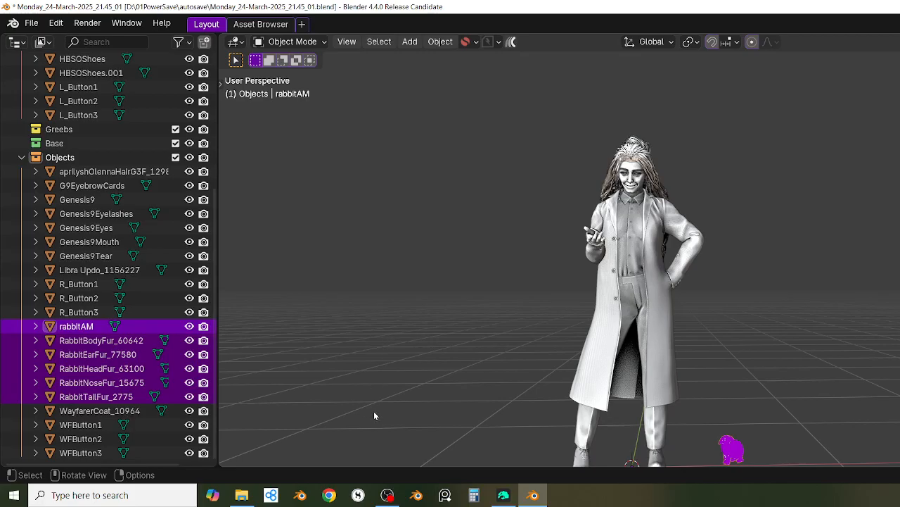
{"action": "key", "text": "m"}
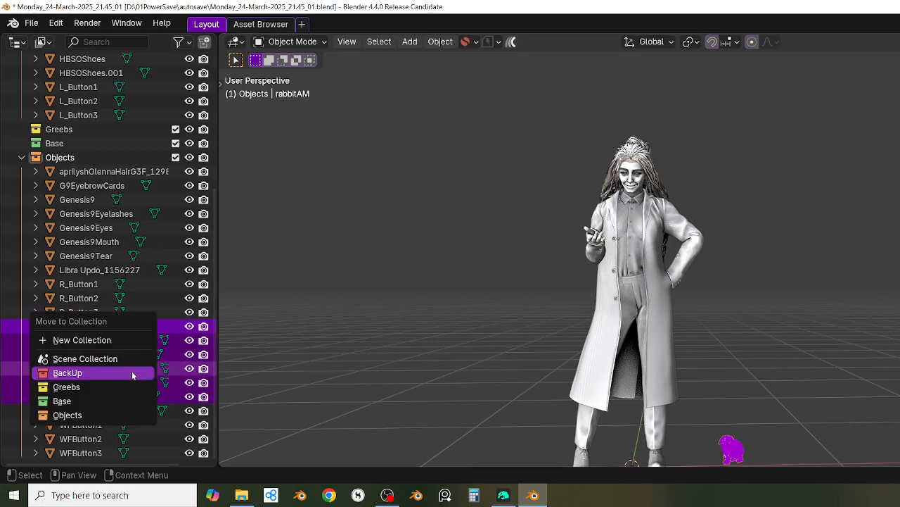
{"action": "left_click", "coordinate": [109, 389]}
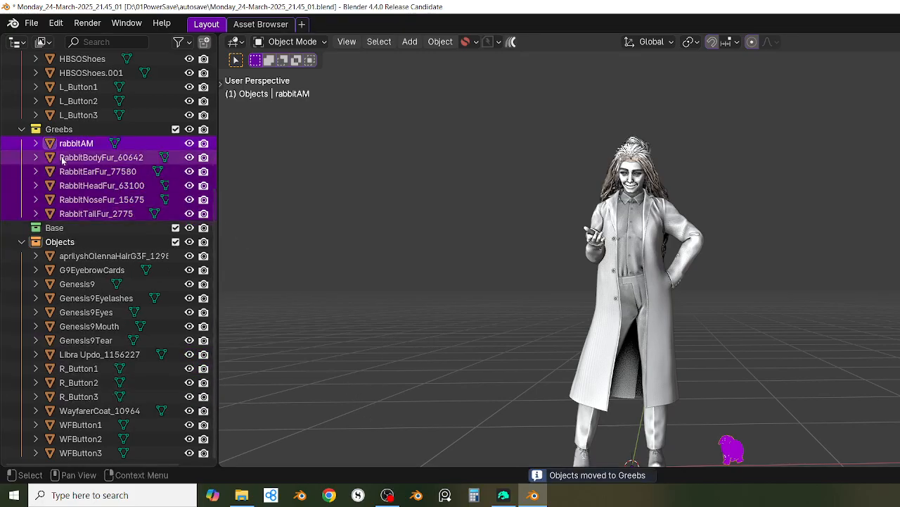
Step: Rename the Greebs collection as Senior Scratchy, and hide it with its contents collapsed
{"action": "double_click", "coordinate": [59, 129]}
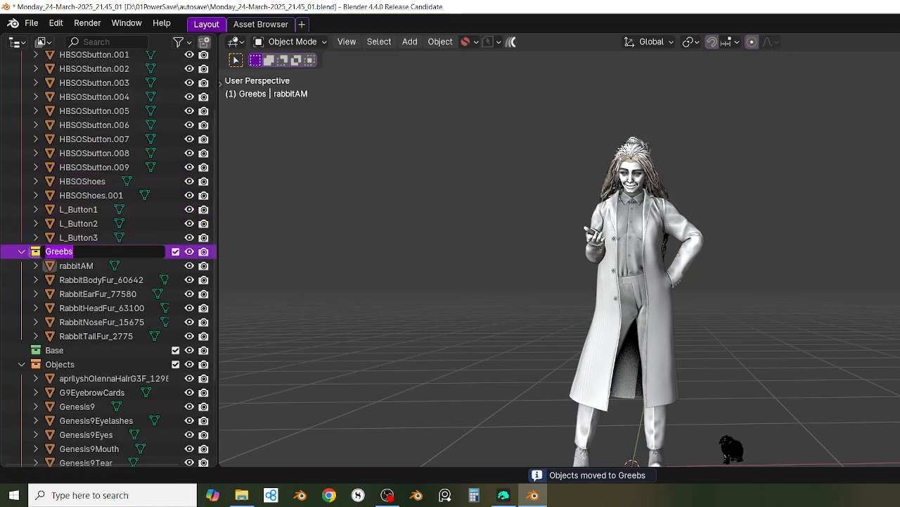
{"action": "type", "text": "Sen"}
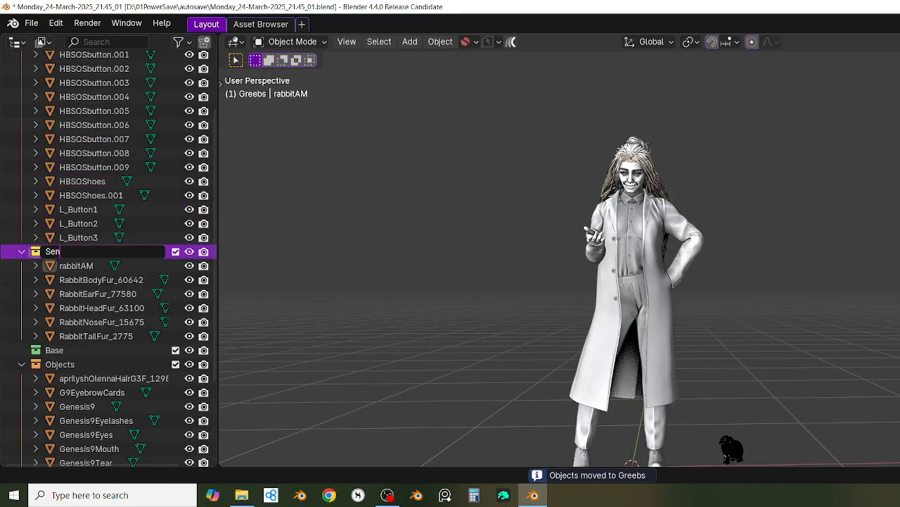
{"action": "type", "text": "ior Scratchy"}
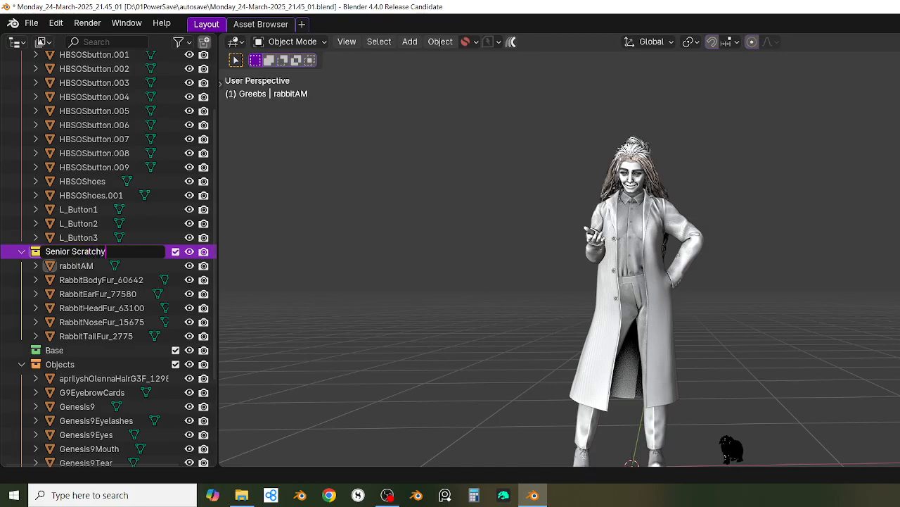
{"action": "key", "text": "Return"}
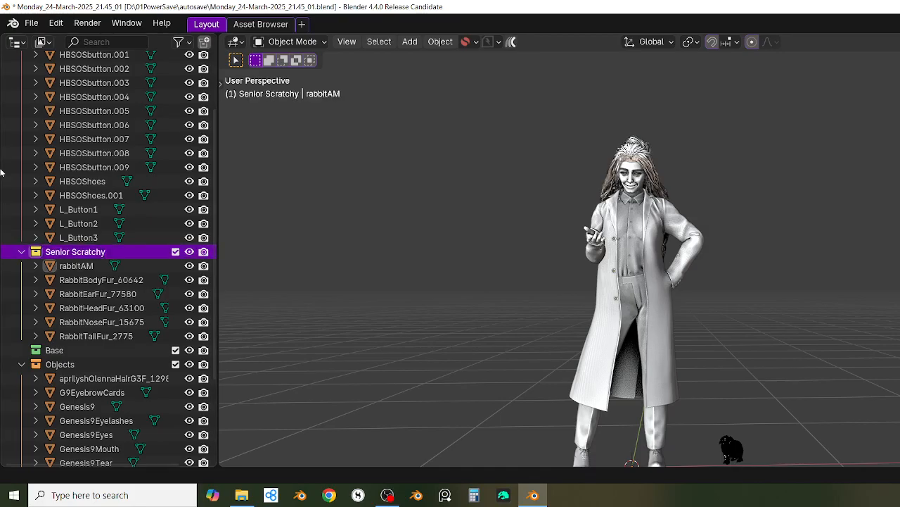
{"action": "left_click", "coordinate": [189, 251]}
{"action": "left_click", "coordinate": [22, 251]}
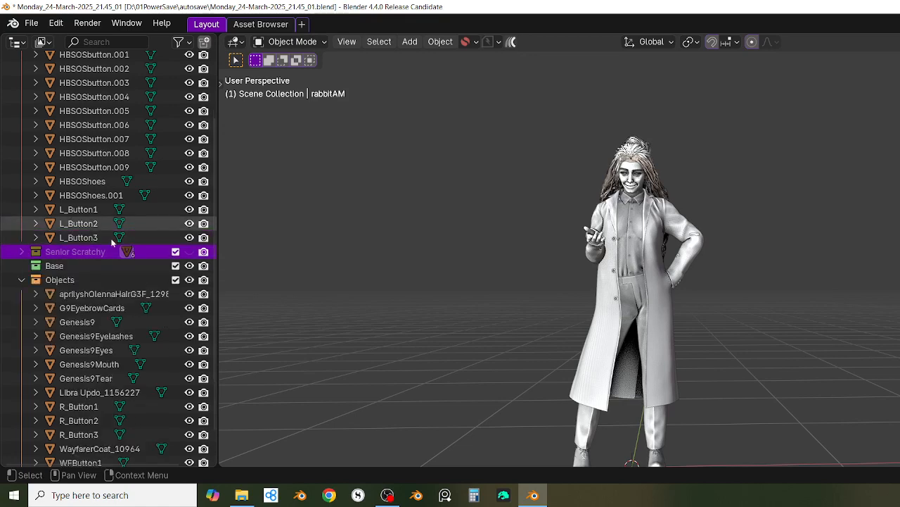
Step: Move R_Button1 through WFButton3, including WayfarerCoat_10964, from the Objects collection to the BackUp collection
{"action": "scroll", "coordinate": [633, 235], "scroll_direction": "up", "scroll_amount": 2}
{"action": "middle_click_drag", "start_coordinate": [633, 235], "coordinate": [587, 258], "text": "shift"}
{"action": "scroll", "coordinate": [584, 262], "scroll_direction": "up", "scroll_amount": 2}
{"action": "middle_click_drag", "start_coordinate": [543, 316], "coordinate": [569, 309], "text": "shift"}
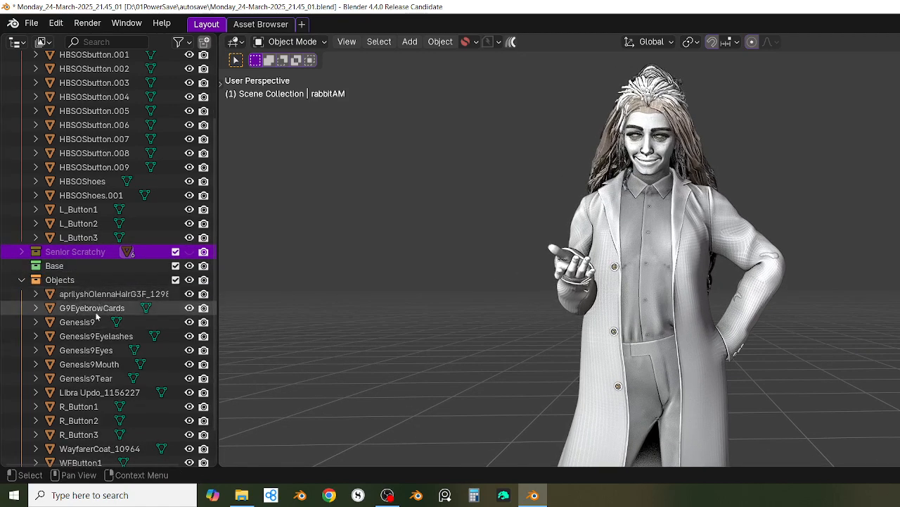
{"action": "scroll", "coordinate": [88, 338], "scroll_direction": "down", "scroll_amount": 2}
{"action": "left_click", "coordinate": [83, 379]}
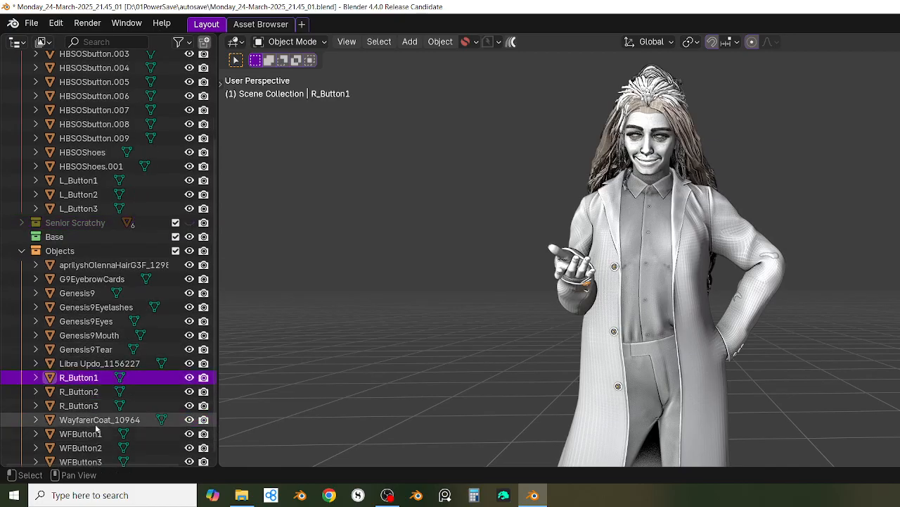
{"action": "left_click", "coordinate": [95, 459], "text": "shift"}
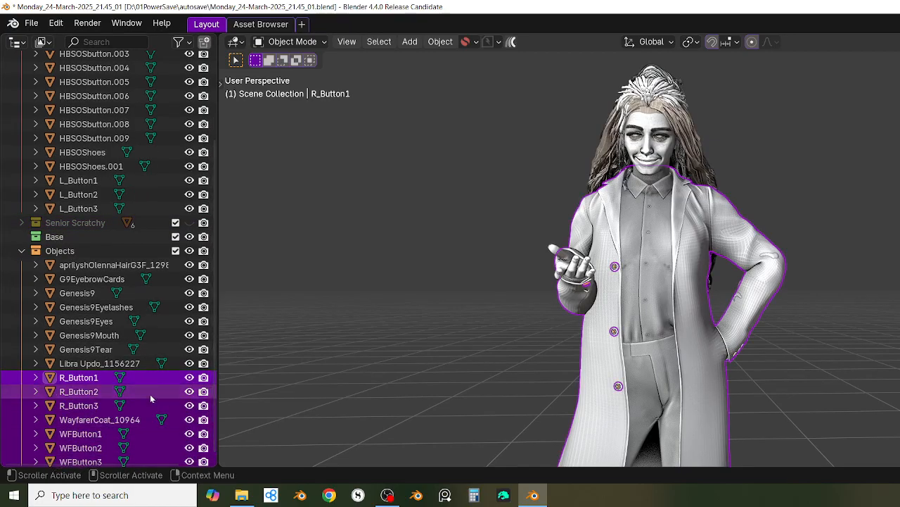
{"action": "key", "text": "m"}
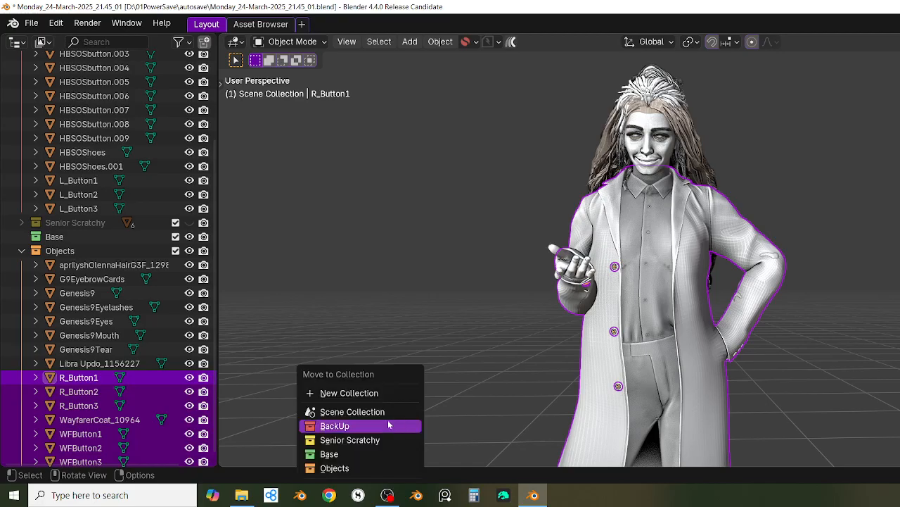
{"action": "left_click", "coordinate": [378, 424]}
{"action": "scroll", "coordinate": [335, 250], "scroll_direction": "down", "scroll_amount": 3}
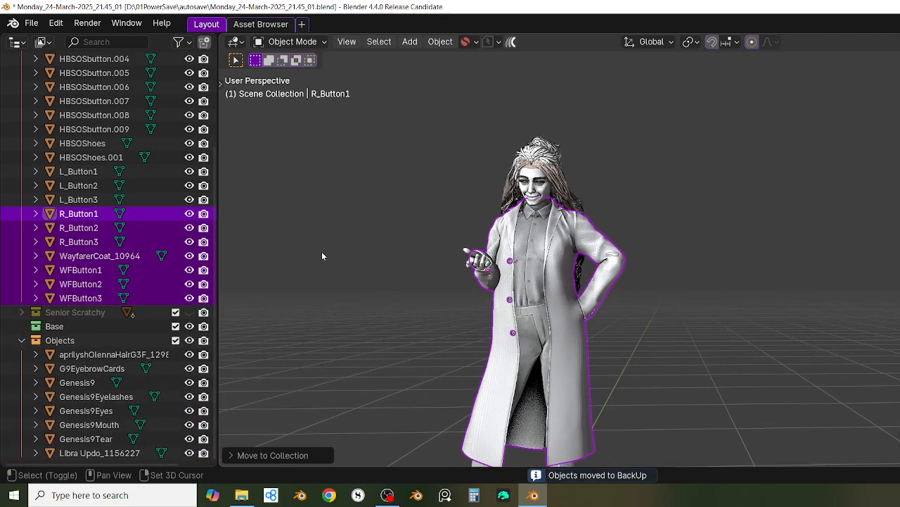
Step: Move the coat parts, L_Button1 through WFButton3 including WayfarerCoat_10964, to the Base collection
{"action": "scroll", "coordinate": [88, 200], "scroll_direction": "up", "scroll_amount": 2}
{"action": "left_click", "coordinate": [79, 201]}
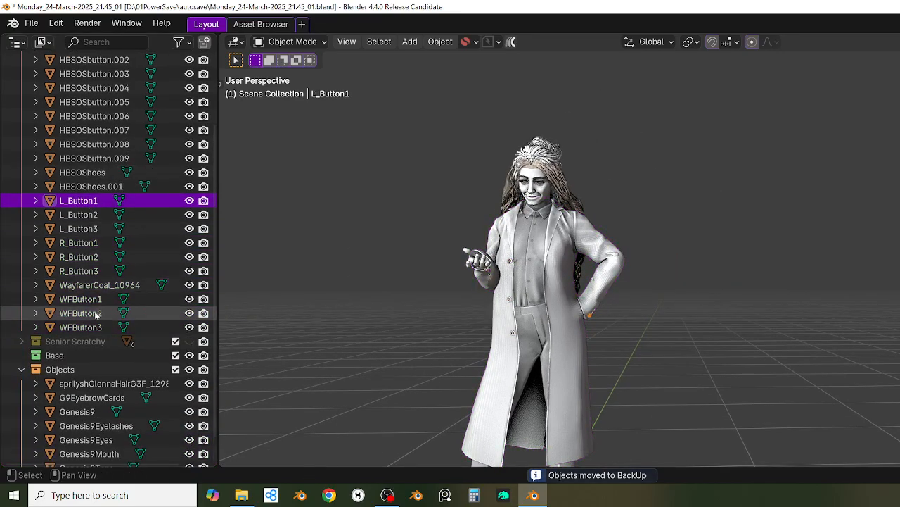
{"action": "left_click", "coordinate": [97, 328], "text": "shift"}
{"action": "scroll", "coordinate": [158, 192], "scroll_direction": "up", "scroll_amount": 8}
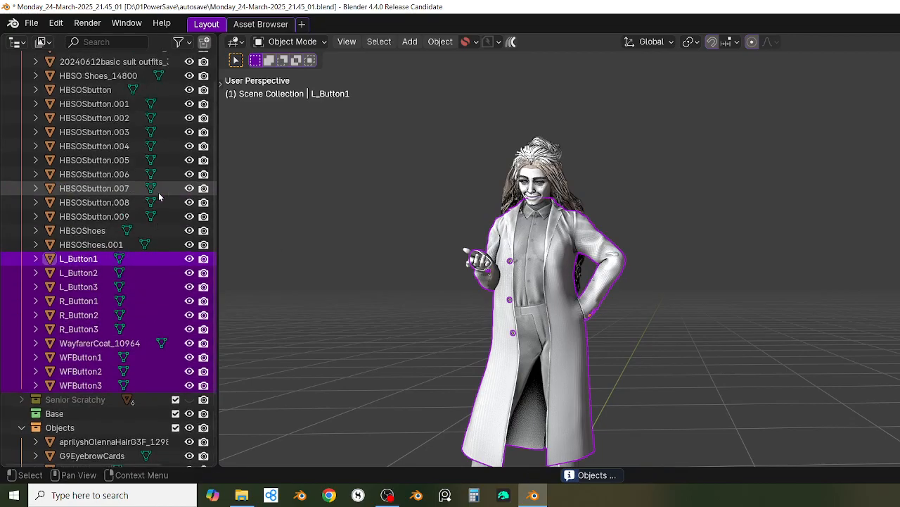
{"action": "scroll", "coordinate": [158, 192], "scroll_direction": "down", "scroll_amount": 7}
{"action": "scroll", "coordinate": [325, 329], "scroll_direction": "down", "scroll_amount": 2}
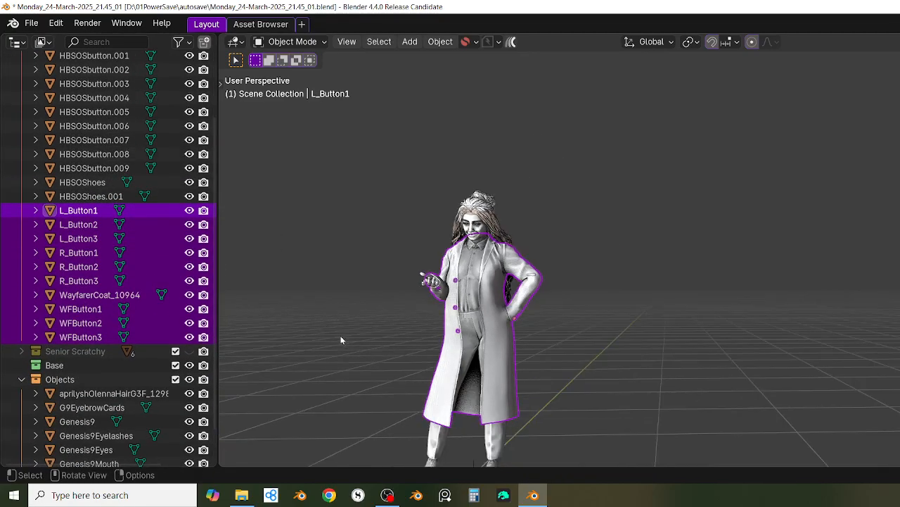
{"action": "key", "text": "m"}
{"action": "left_click", "coordinate": [296, 369]}
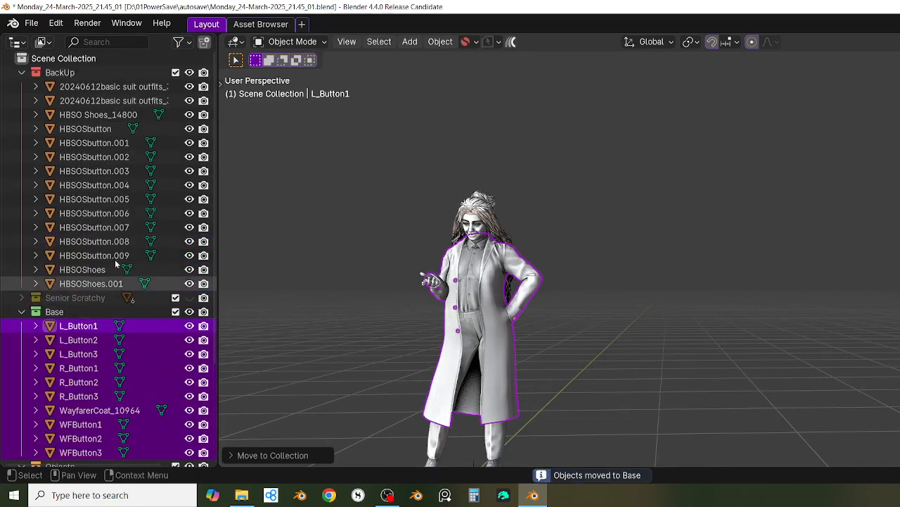
Step: Rename the Base collection as Coat, and collapse all collections in the outliner
{"action": "double_click", "coordinate": [71, 311]}
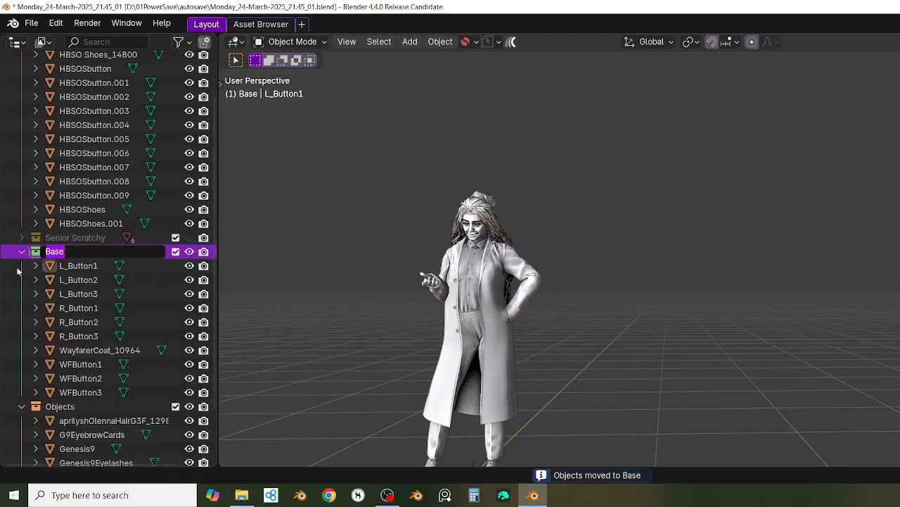
{"action": "type", "text": "Coat"}
{"action": "key", "text": "Return"}
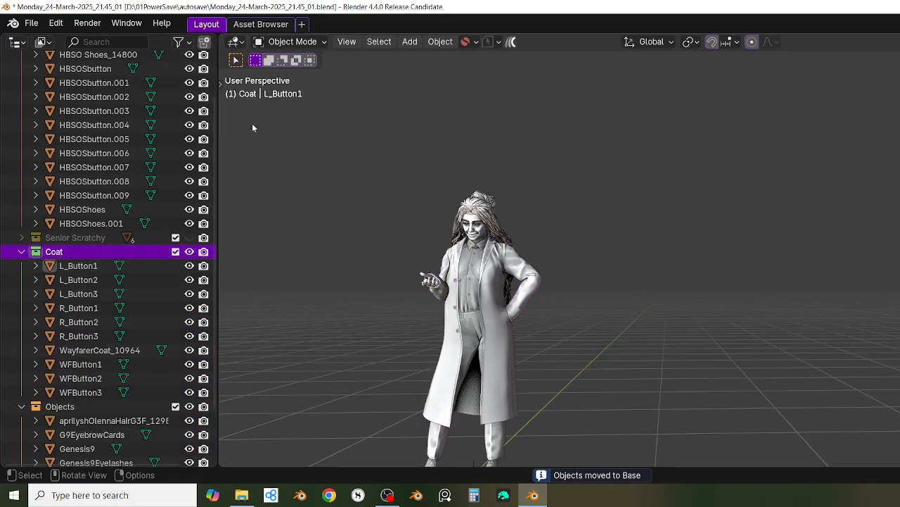
{"action": "scroll", "coordinate": [424, 229], "scroll_direction": "up", "scroll_amount": 3}
{"action": "middle_click_drag", "start_coordinate": [591, 308], "coordinate": [617, 255], "text": "shift"}
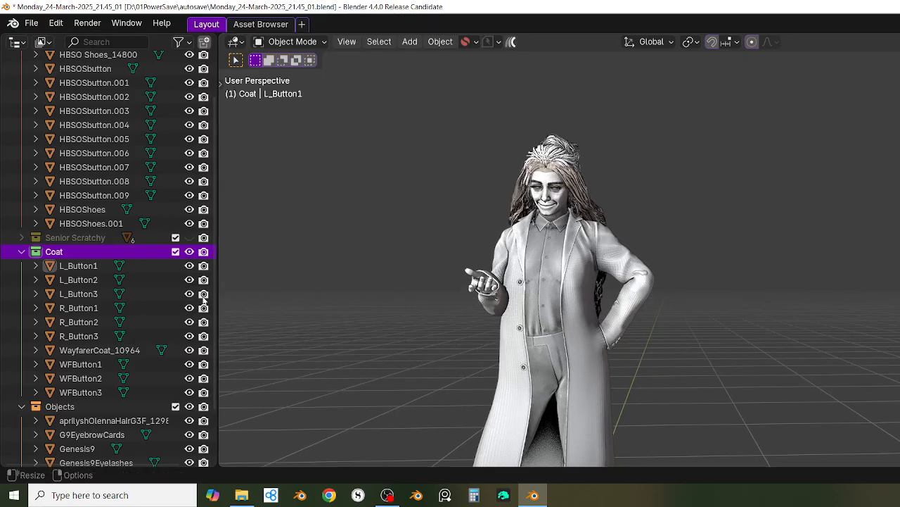
{"action": "key", "text": "shift+a"}
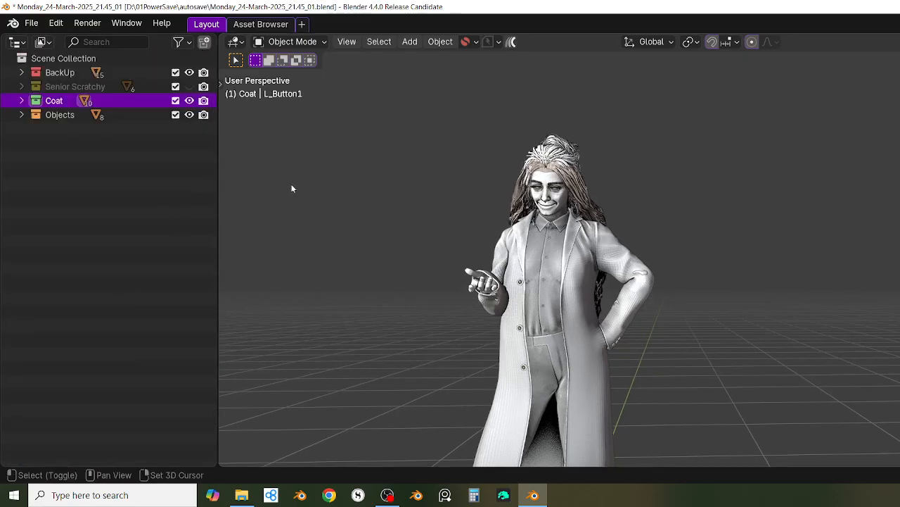
Step: Expand the Objects collection, and hide the aprilyshOlennaHairG3F hair object in the viewport
{"action": "left_click", "coordinate": [21, 115]}
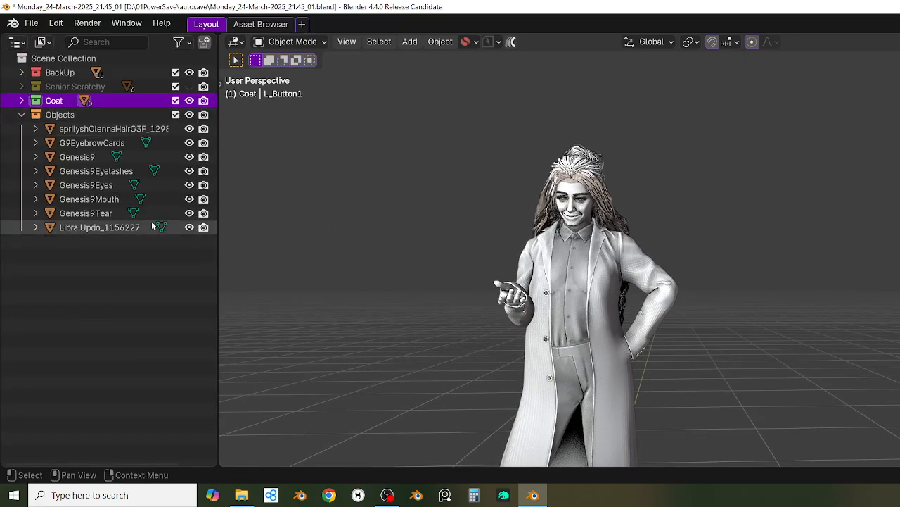
{"action": "left_click", "coordinate": [120, 213]}
{"action": "middle_click_drag", "start_coordinate": [382, 219], "coordinate": [512, 262]}
{"action": "scroll", "coordinate": [504, 250], "scroll_direction": "up", "scroll_amount": 5}
{"action": "scroll", "coordinate": [476, 260], "scroll_direction": "down", "scroll_amount": 3}
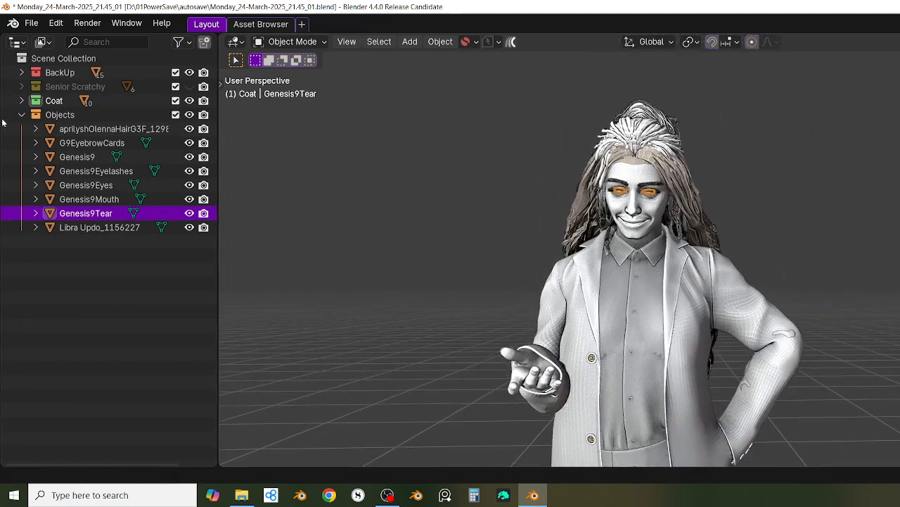
{"action": "left_click", "coordinate": [189, 129]}
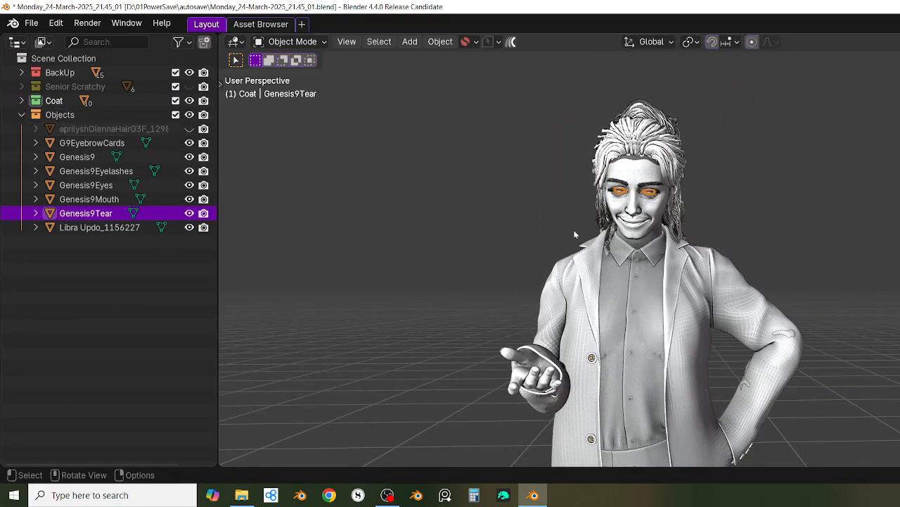
Step: Frame the character's head and shoulders from the front, and create a camera from that view
{"action": "middle_click_drag", "start_coordinate": [575, 235], "coordinate": [696, 229]}
{"action": "scroll", "coordinate": [637, 256], "scroll_direction": "up", "scroll_amount": 1}
{"action": "middle_click_drag", "start_coordinate": [598, 316], "coordinate": [617, 341], "text": "shift"}
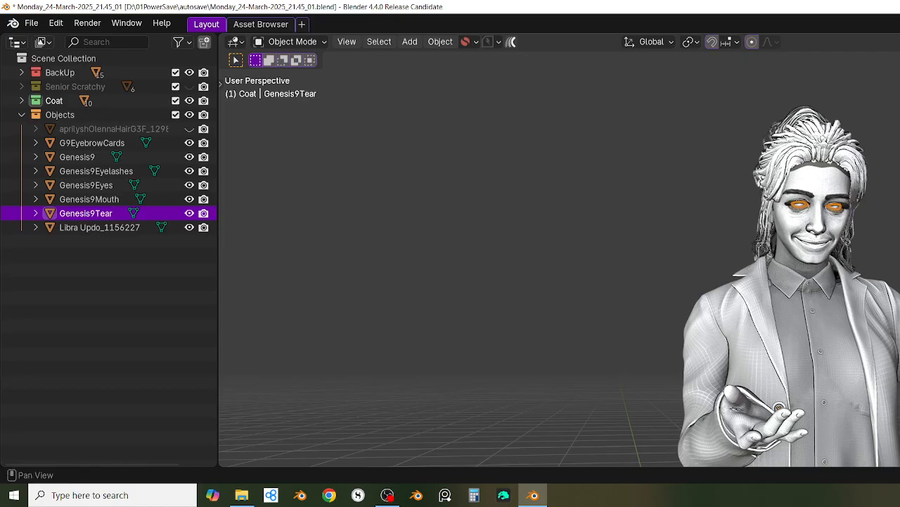
{"action": "middle_click_drag", "start_coordinate": [899, 262], "coordinate": [628, 391], "text": "shift"}
{"action": "scroll", "coordinate": [860, 283], "scroll_direction": "up", "scroll_amount": 2}
{"action": "middle_click_drag", "start_coordinate": [629, 391], "coordinate": [612, 365]}
{"action": "middle_click_drag", "start_coordinate": [612, 365], "coordinate": [725, 303], "text": "shift"}
{"action": "key", "text": "shift"}
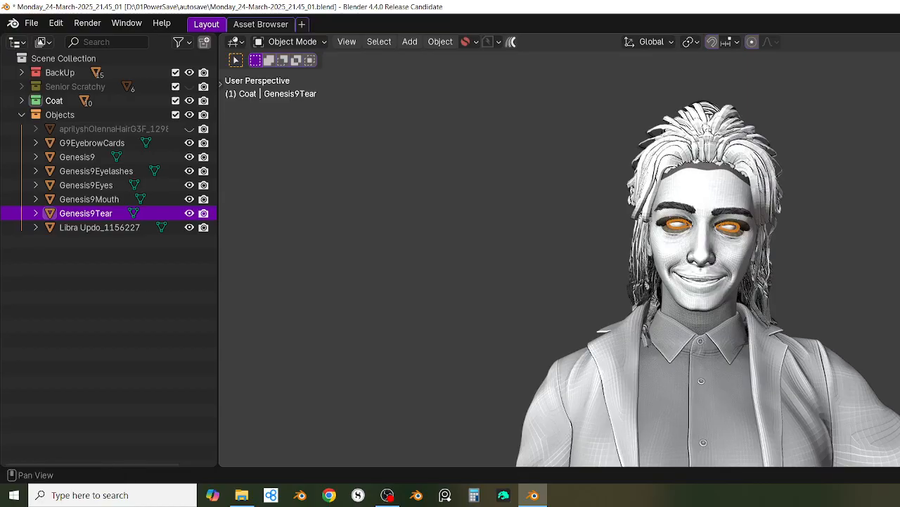
{"action": "key", "text": "KP_0"}
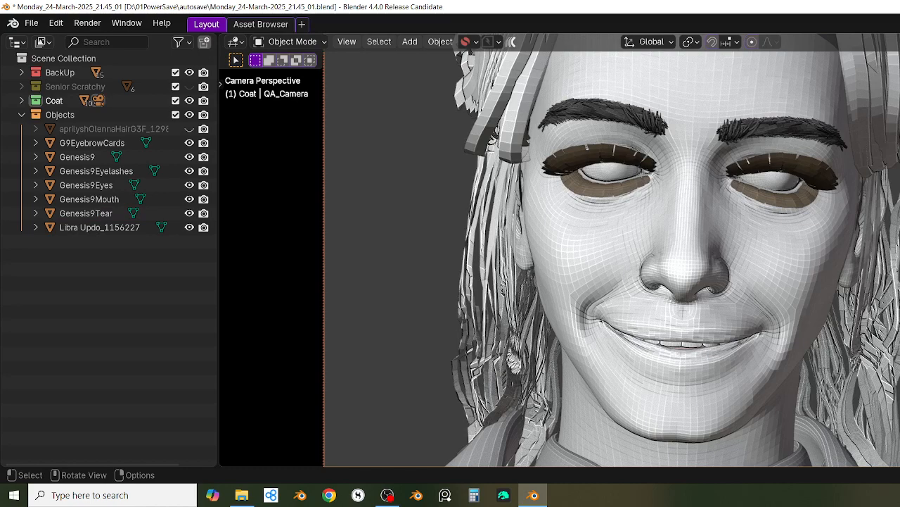
Step: Make the camera frame square, and reframe the head and shoulders with the camera temporarily locked to the view
{"action": "scroll", "coordinate": [837, 309], "scroll_direction": "down", "scroll_amount": 5}
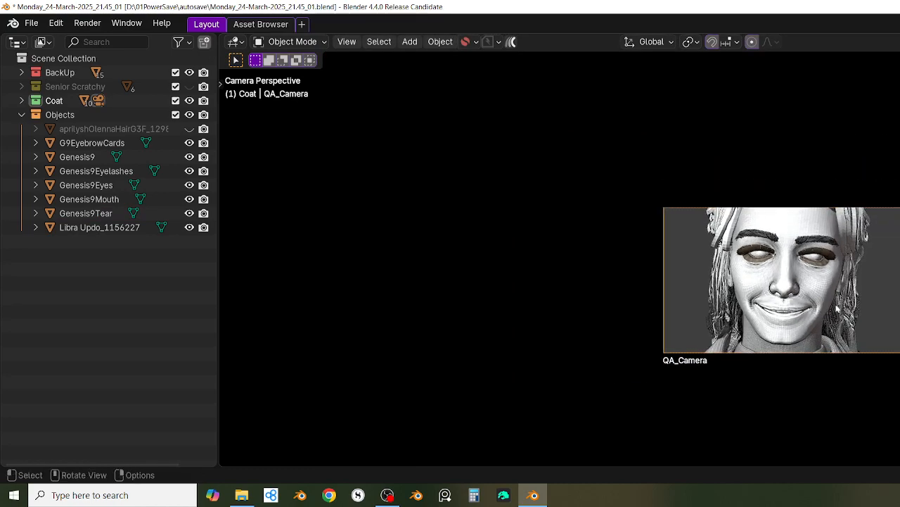
{"action": "key", "text": "shift"}
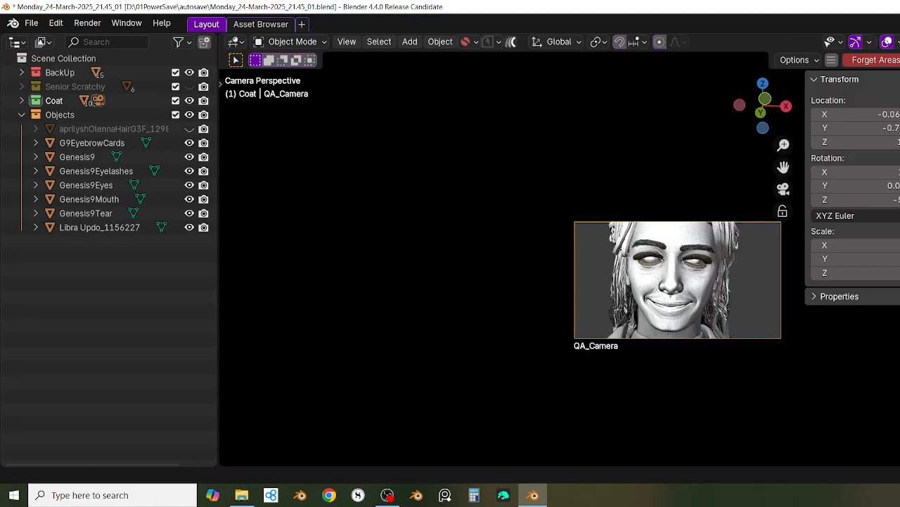
{"action": "key", "text": "Return"}
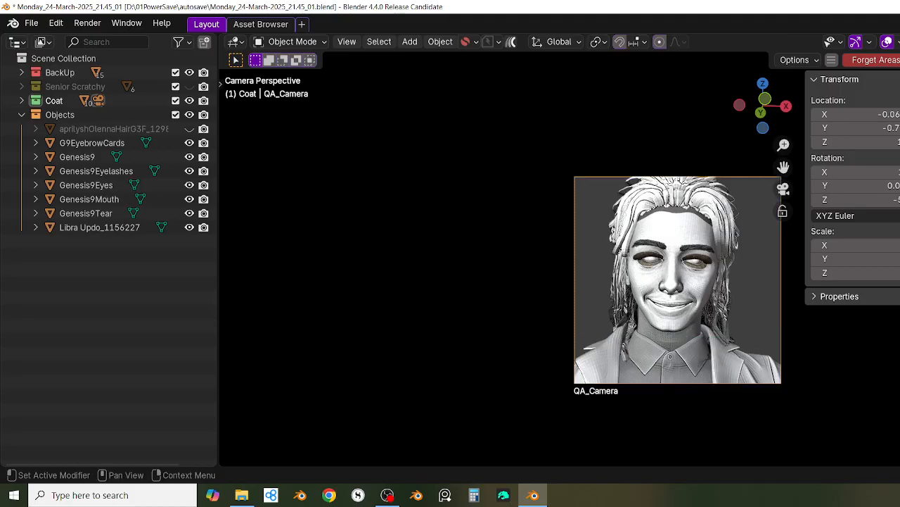
{"action": "mouse_move", "coordinate": [716, 322]}
{"action": "middle_mouse_down", "text": "shift"}
{"action": "mouse_move", "coordinate": [701, 320]}
{"action": "mouse_move", "coordinate": [698, 306]}
{"action": "mouse_move", "coordinate": [700, 331]}
{"action": "middle_mouse_up", "text": "shift"}
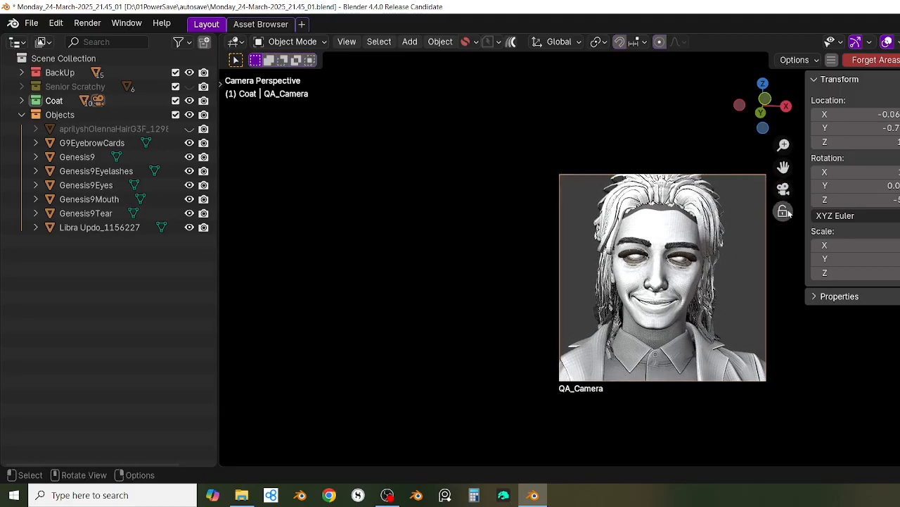
{"action": "left_click", "coordinate": [783, 211]}
{"action": "left_click", "coordinate": [783, 213]}
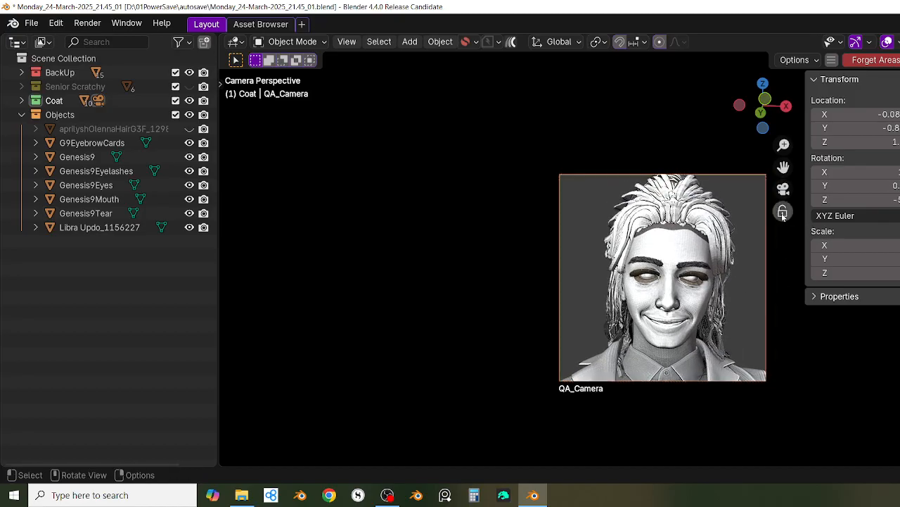
{"action": "middle_click_drag", "start_coordinate": [796, 377], "coordinate": [797, 375], "text": "shift"}
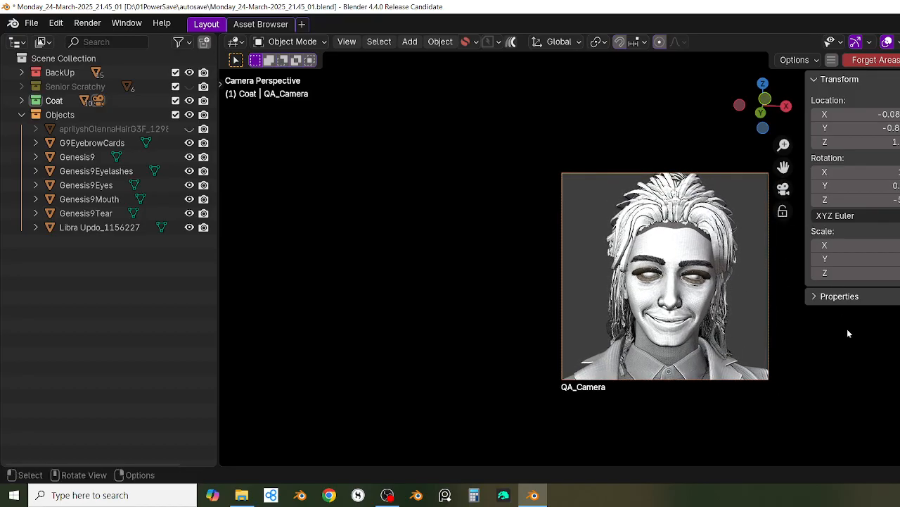
Step: Hide the sidebar, and open a wide shader editor beside an enlarged camera view of the face
{"action": "key", "text": "n"}
{"action": "middle_click_drag", "start_coordinate": [818, 303], "coordinate": [203, 269], "text": "shift"}
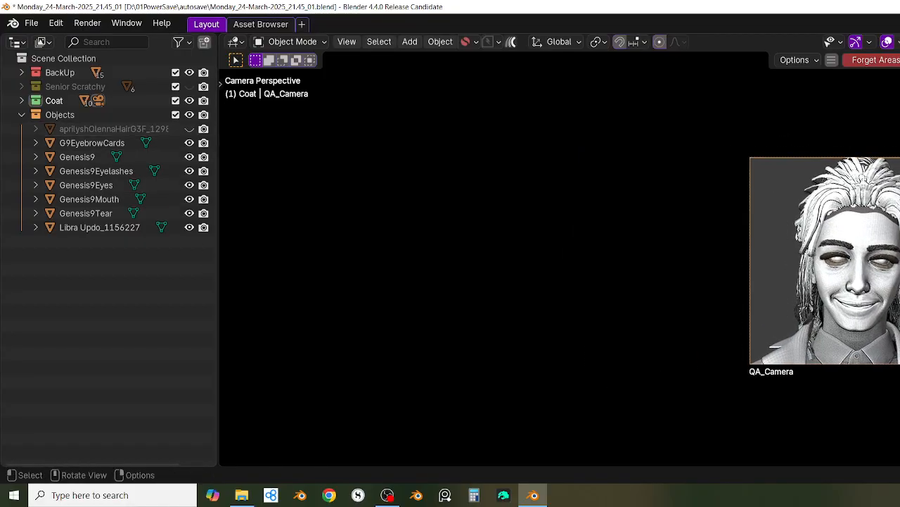
{"action": "key", "text": "t"}
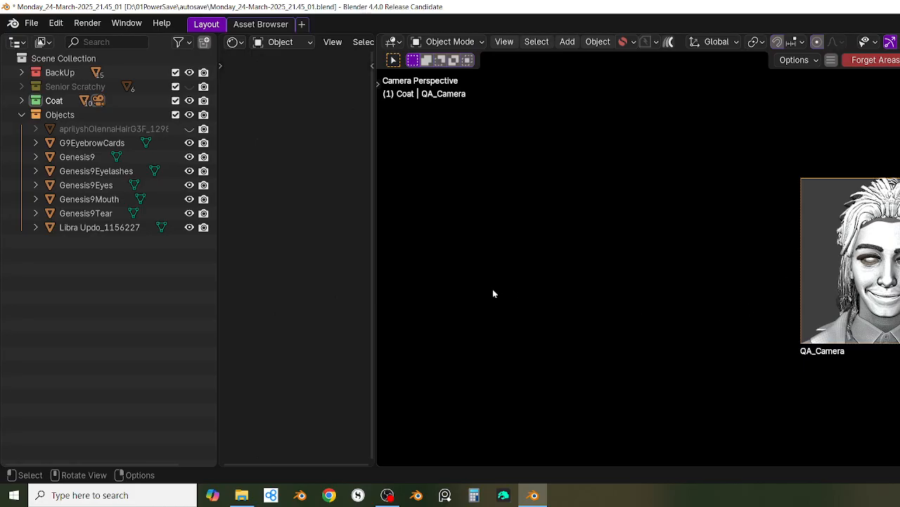
{"action": "left_click_drag", "start_coordinate": [374, 271], "coordinate": [807, 299]}
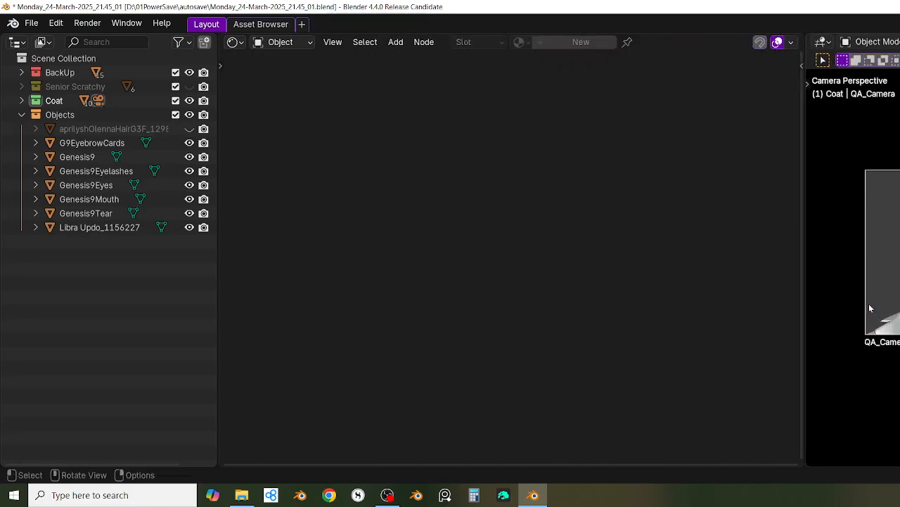
{"action": "middle_click_drag", "start_coordinate": [879, 260], "coordinate": [837, 279], "text": "shift"}
{"action": "scroll", "coordinate": [855, 265], "scroll_direction": "up", "scroll_amount": 3}
{"action": "left_click_drag", "start_coordinate": [805, 362], "coordinate": [732, 379]}
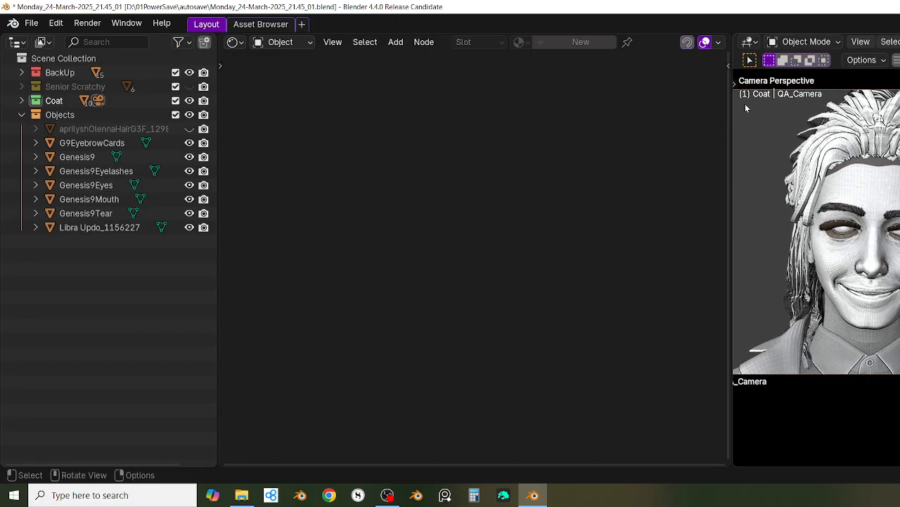
Step: Set a render region around the camera frame, and switch the viewport to rendered shading
{"action": "key", "text": "ctrl+b"}
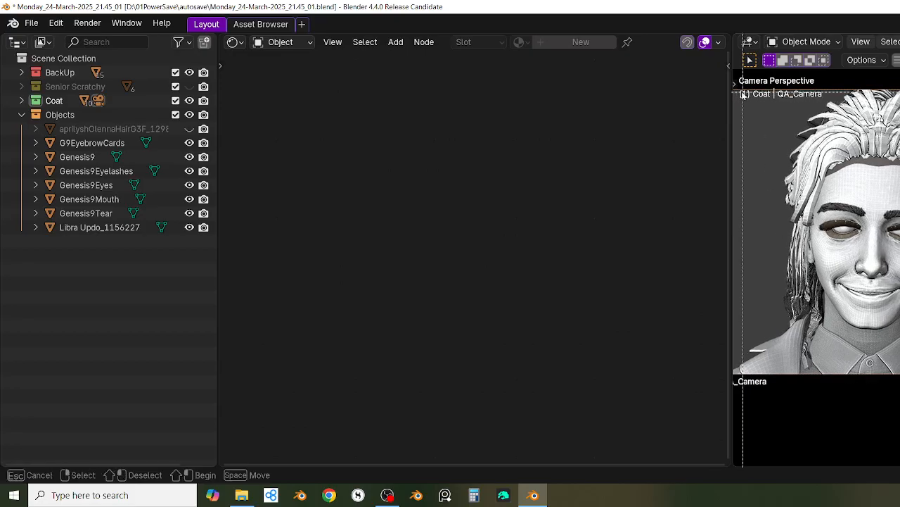
{"action": "left_click_drag", "start_coordinate": [741, 94], "coordinate": [899, 375]}
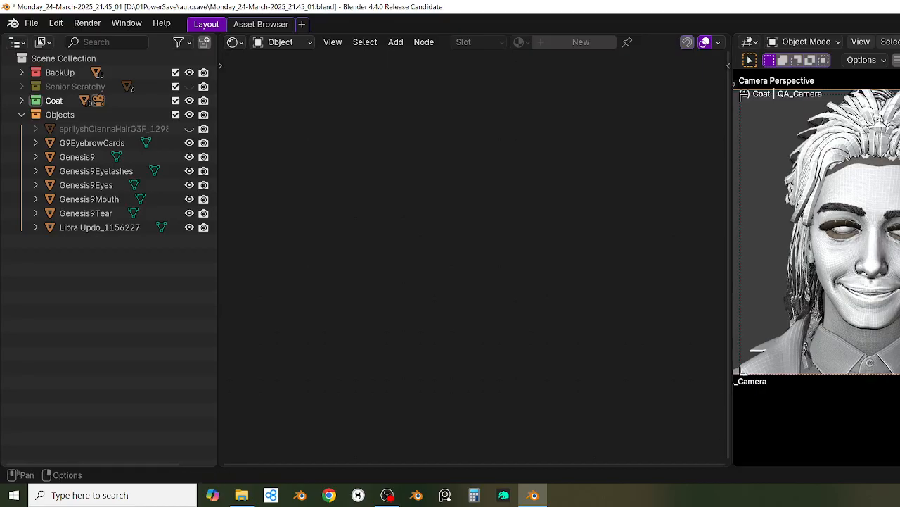
{"action": "middle_click_drag", "start_coordinate": [899, 52], "coordinate": [584, 55]}
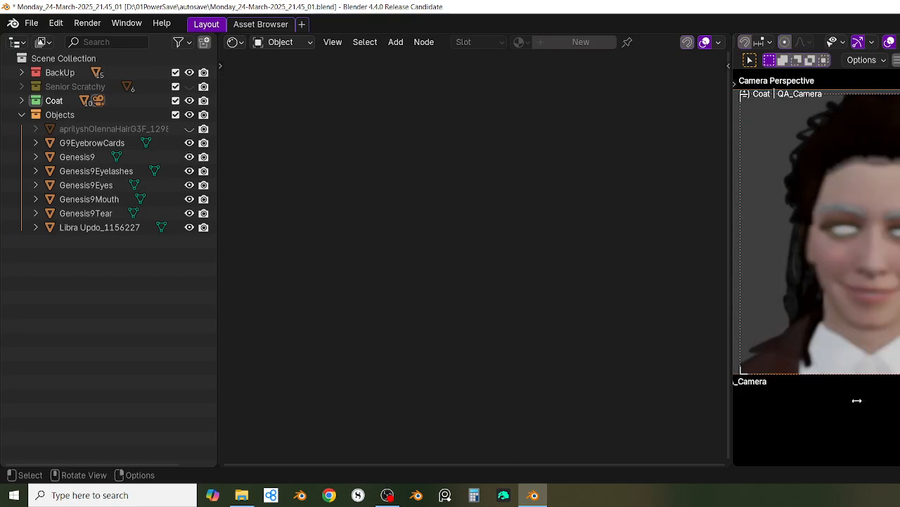
Step: Adjust the camera's focal length and focus distance for a wider, sharp view of the face, with the focus gizmo hidden
{"action": "scroll", "coordinate": [866, 60], "scroll_direction": "down", "scroll_amount": 5}
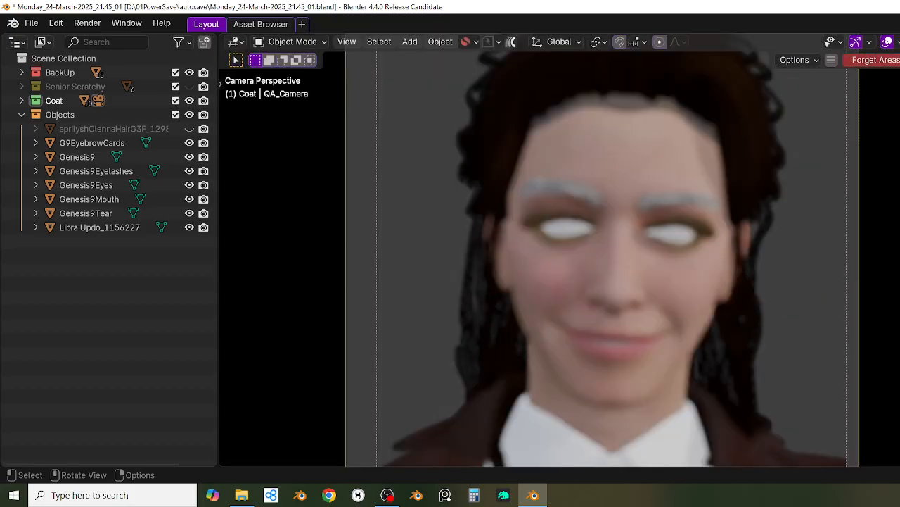
{"action": "key", "text": "n"}
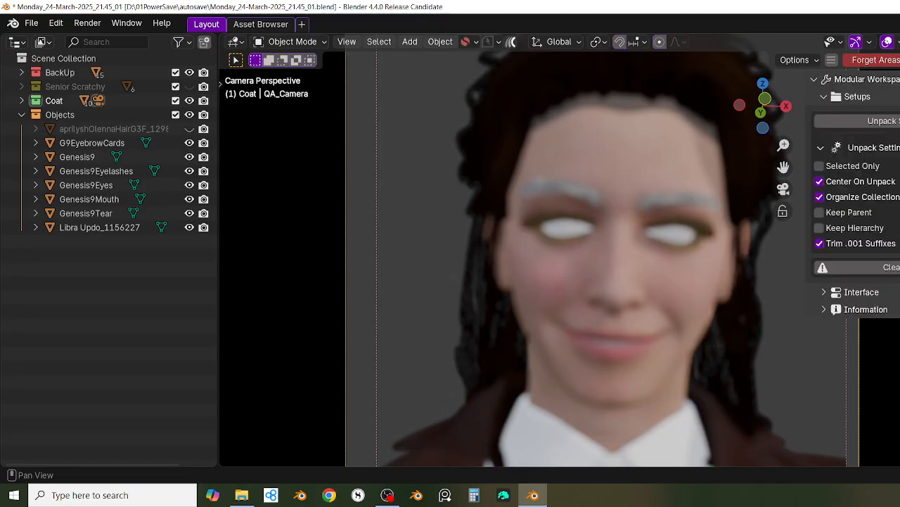
{"action": "scroll", "coordinate": [857, 267], "scroll_direction": "down", "scroll_amount": 15}
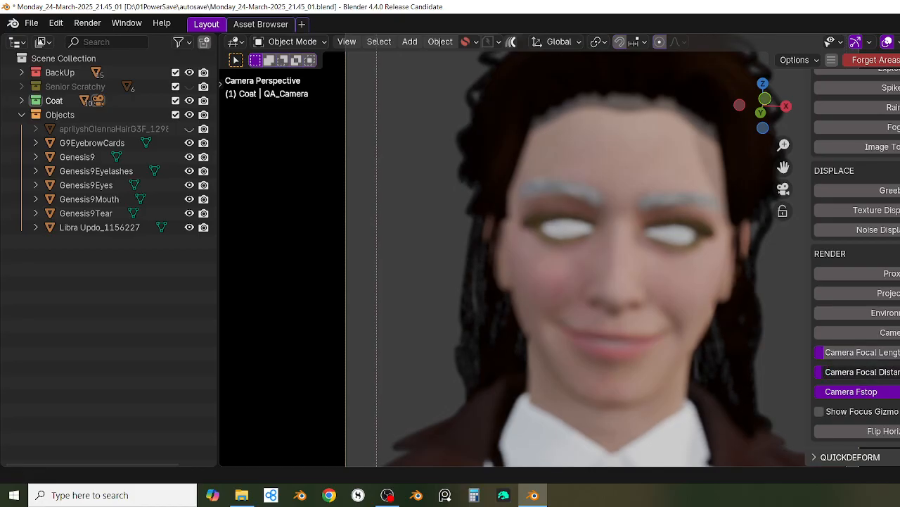
{"action": "left_click_drag", "start_coordinate": [883, 347], "coordinate": [858, 347]}
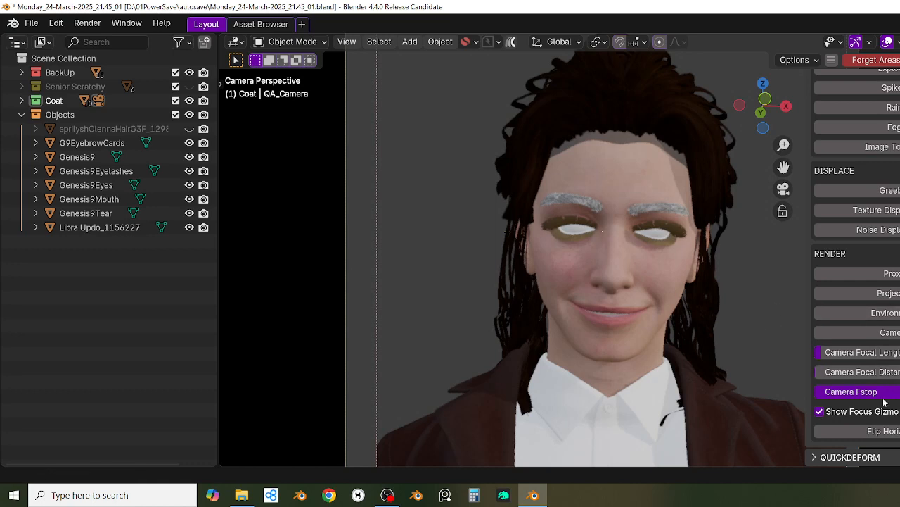
{"action": "left_click_drag", "start_coordinate": [868, 377], "coordinate": [817, 375]}
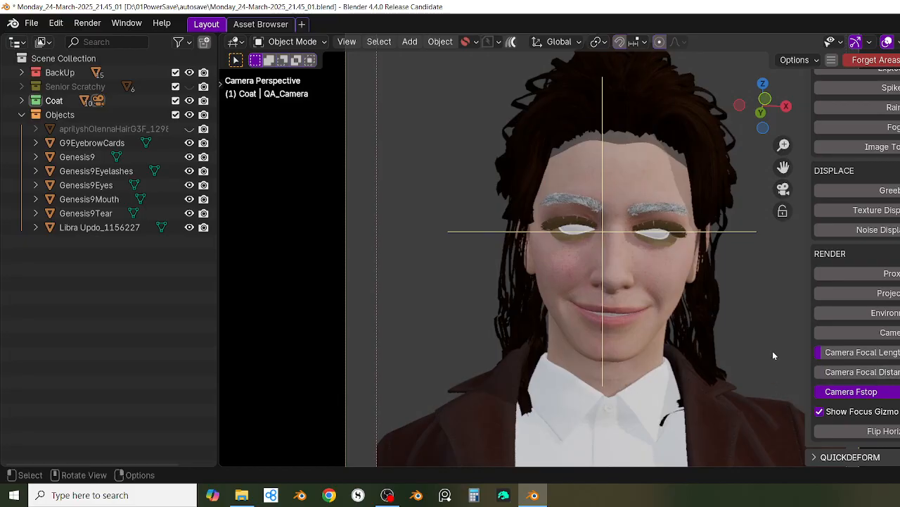
{"action": "left_click", "coordinate": [820, 413]}
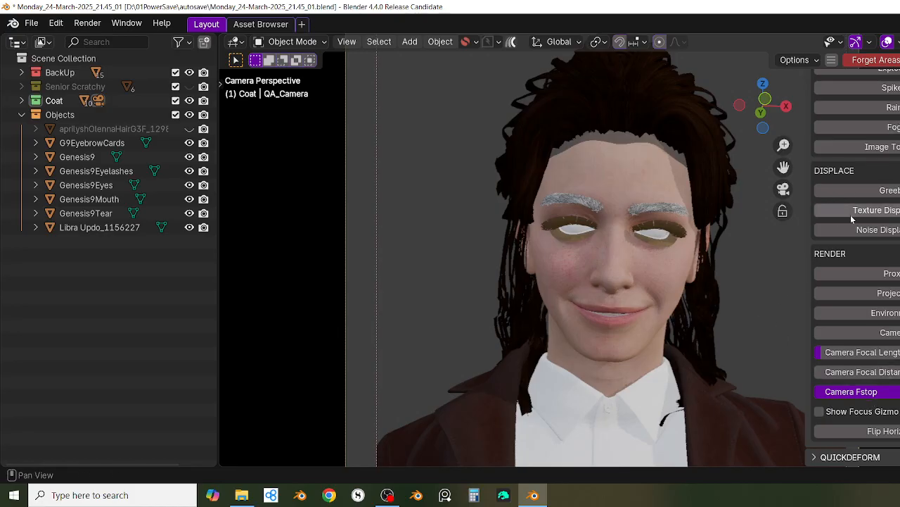
{"action": "key", "text": "n"}
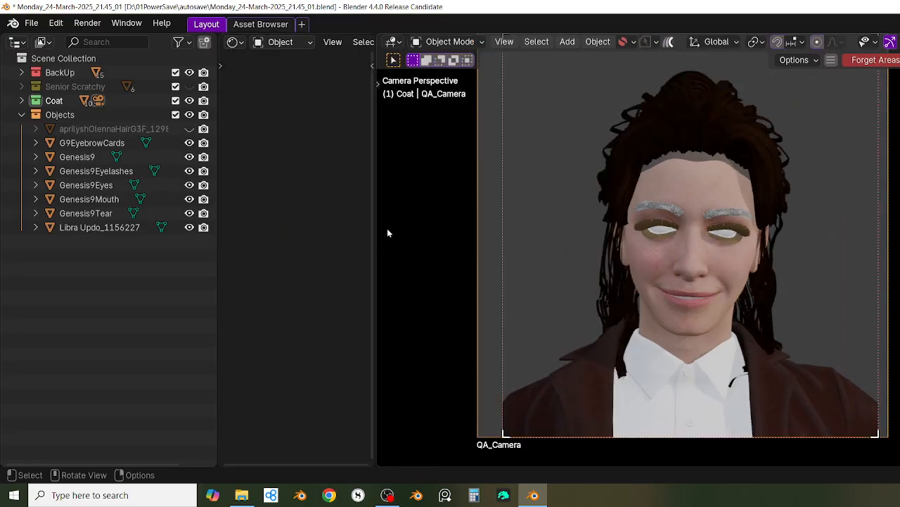
Step: Widen the shader editor again, and enlarge and recentre the face in the camera view
{"action": "left_click_drag", "start_coordinate": [387, 230], "coordinate": [749, 280]}
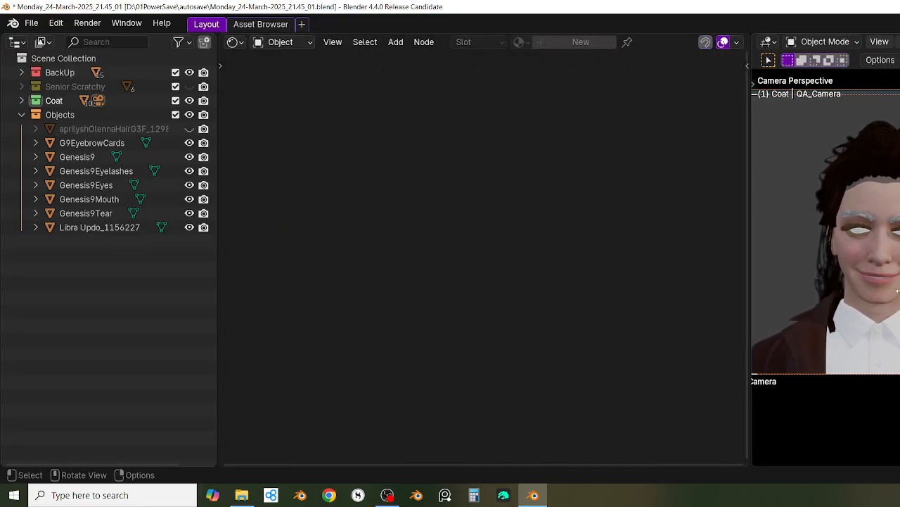
{"action": "middle_click_drag", "start_coordinate": [892, 285], "coordinate": [899, 328], "text": "shift"}
{"action": "scroll", "coordinate": [896, 324], "scroll_direction": "up", "scroll_amount": 1}
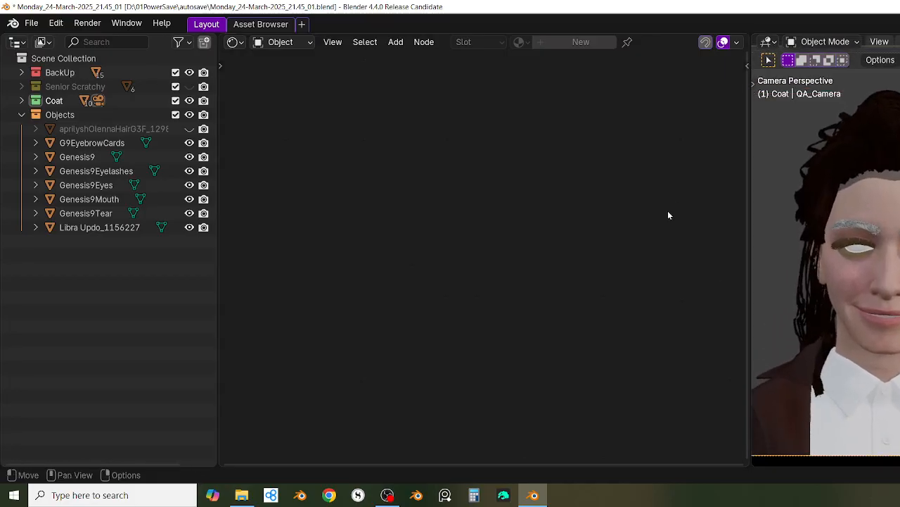
Step: Select the Genesis9 body and examine the nodes of its first-slot fingernails material
{"action": "left_click", "coordinate": [898, 289]}
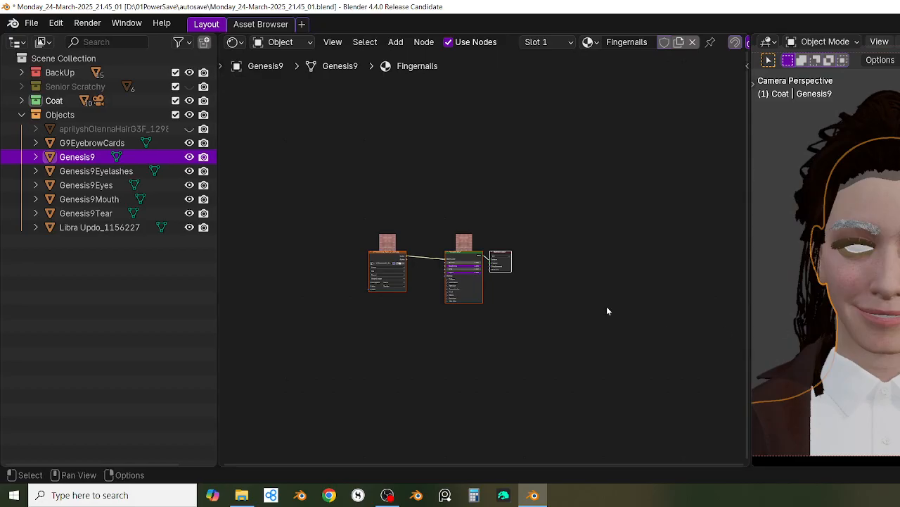
{"action": "scroll", "coordinate": [492, 297], "scroll_direction": "up", "scroll_amount": 3}
{"action": "middle_click_drag", "start_coordinate": [543, 324], "coordinate": [639, 351], "text": "shift"}
{"action": "scroll", "coordinate": [627, 316], "scroll_direction": "up", "scroll_amount": 4}
{"action": "scroll", "coordinate": [614, 320], "scroll_direction": "up", "scroll_amount": 3}
{"action": "scroll", "coordinate": [596, 320], "scroll_direction": "up", "scroll_amount": 1}
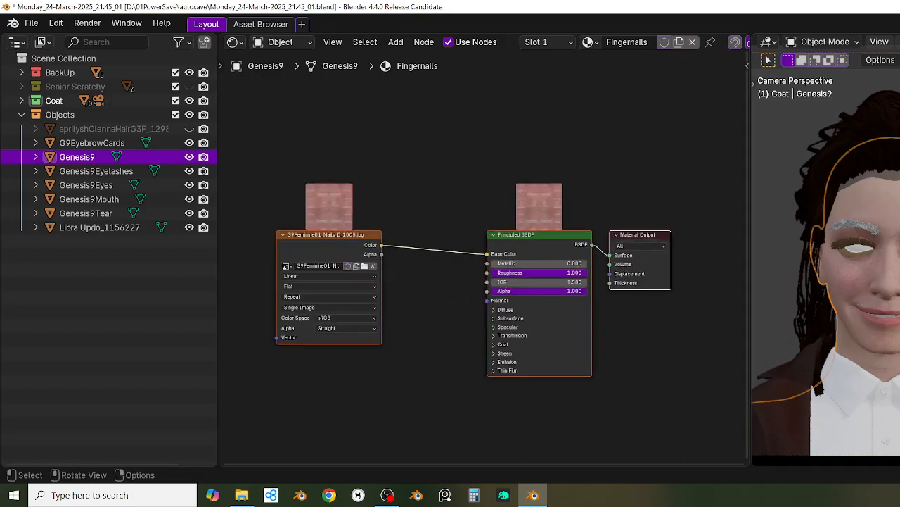
Step: Select Genesis9Eyes and move the EyeMoisture_Left material's Principled BSDF down, clear of the Material Output
{"action": "left_click", "coordinate": [860, 250]}
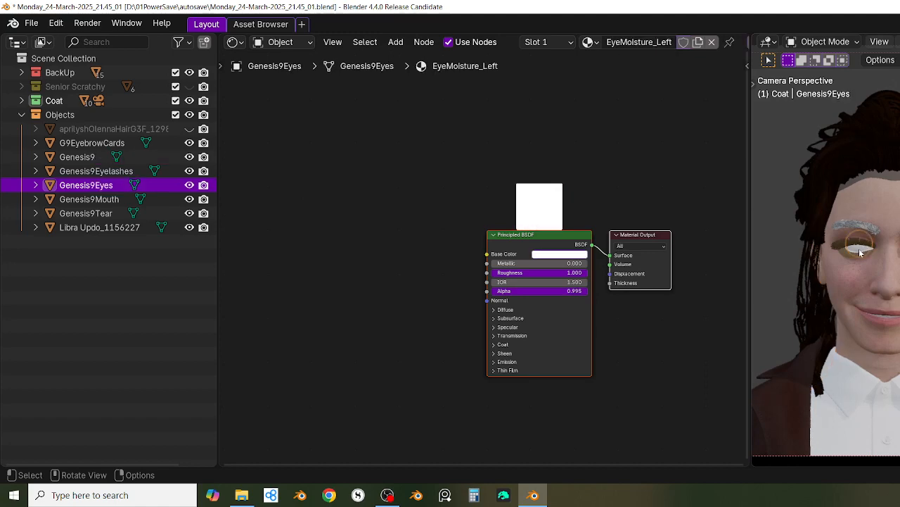
{"action": "scroll", "coordinate": [712, 321], "scroll_direction": "up", "scroll_amount": 3}
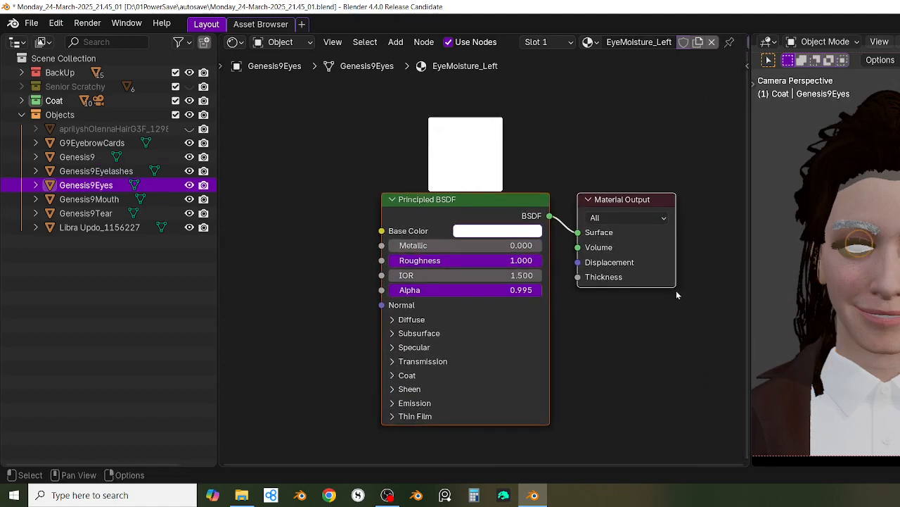
{"action": "scroll", "coordinate": [676, 290], "scroll_direction": "up", "scroll_amount": 2}
{"action": "middle_click_drag", "start_coordinate": [593, 372], "coordinate": [643, 396], "text": "shift"}
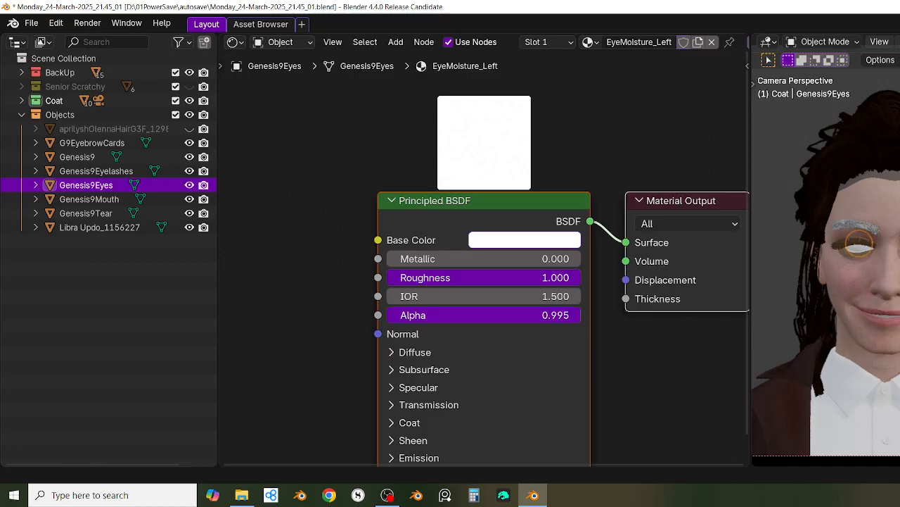
{"action": "middle_click_drag", "start_coordinate": [625, 377], "coordinate": [582, 356]}
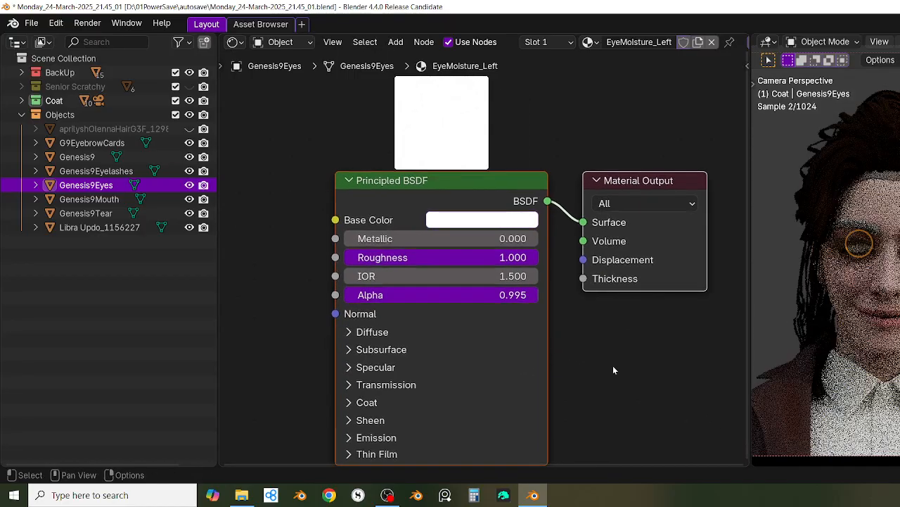
{"action": "middle_click_drag", "start_coordinate": [646, 386], "coordinate": [681, 394]}
{"action": "mouse_move", "coordinate": [540, 196]}
{"action": "middle_mouse_down"}
{"action": "mouse_move", "coordinate": [527, 203]}
{"action": "mouse_move", "coordinate": [543, 205]}
{"action": "middle_mouse_up"}
{"action": "left_click_drag", "start_coordinate": [479, 221], "coordinate": [364, 461]}
{"action": "scroll", "coordinate": [527, 183], "scroll_direction": "down", "scroll_amount": 1}
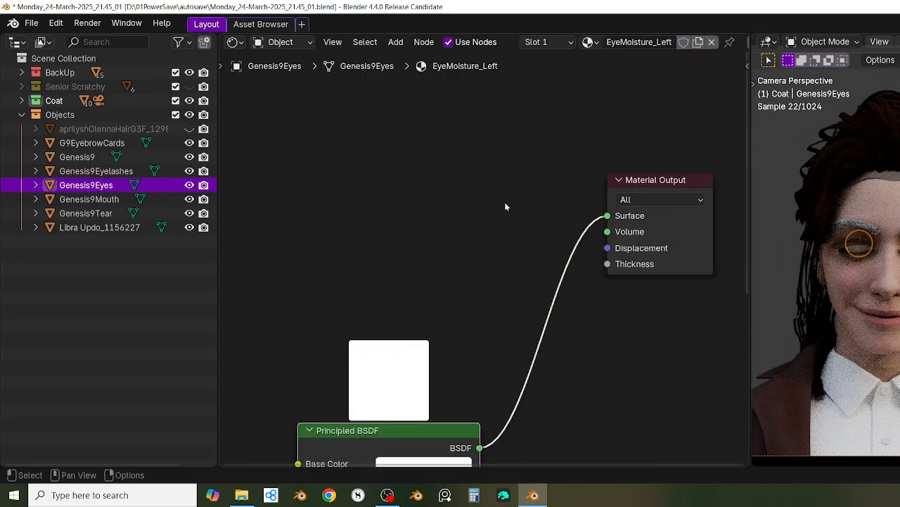
Step: Cut the link between the Principled BSDF and the Material Output in the EyeMoisture_Left material
{"action": "scroll", "coordinate": [465, 302], "scroll_direction": "down", "scroll_amount": 1}
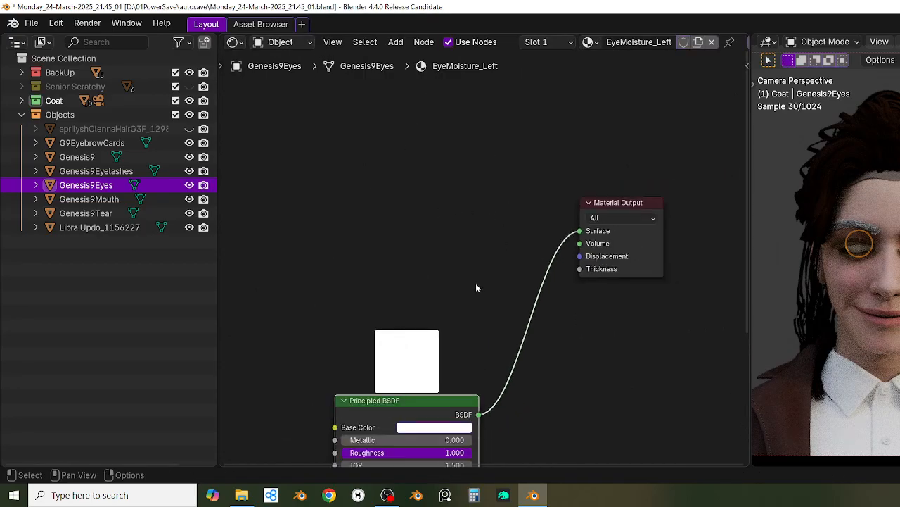
{"action": "right_click", "coordinate": [476, 282]}
{"action": "scroll", "coordinate": [513, 197], "scroll_direction": "up", "scroll_amount": 1}
{"action": "right_click_drag", "start_coordinate": [558, 248], "coordinate": [568, 274], "text": "ctrl"}
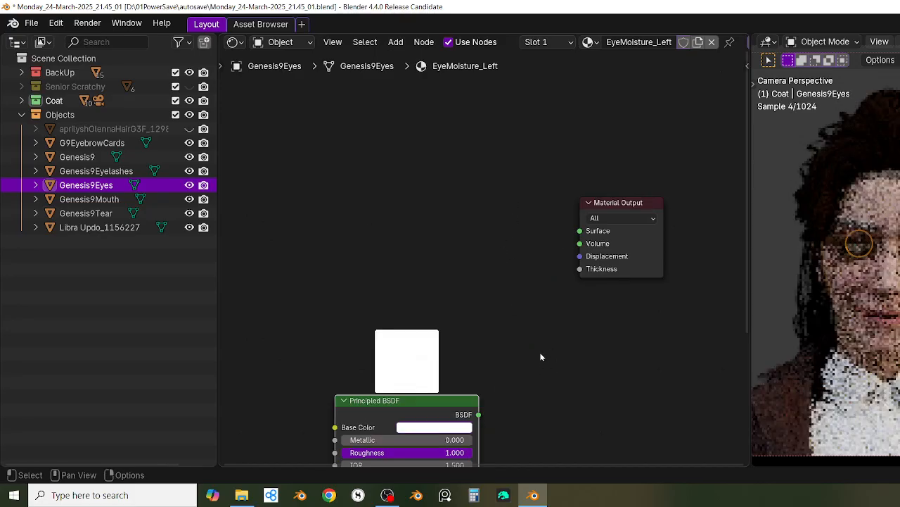
Step: Find the Mix Shader node through the operator search and add it to Quick Favorites
{"action": "middle_click_drag", "start_coordinate": [500, 233], "coordinate": [509, 242], "text": "shift"}
{"action": "left_click", "coordinate": [659, 208]}
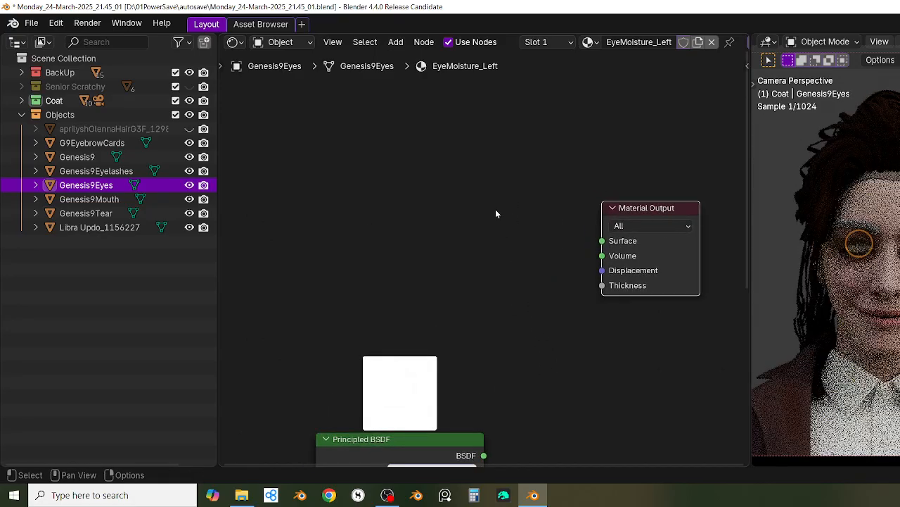
{"action": "key", "text": "F3"}
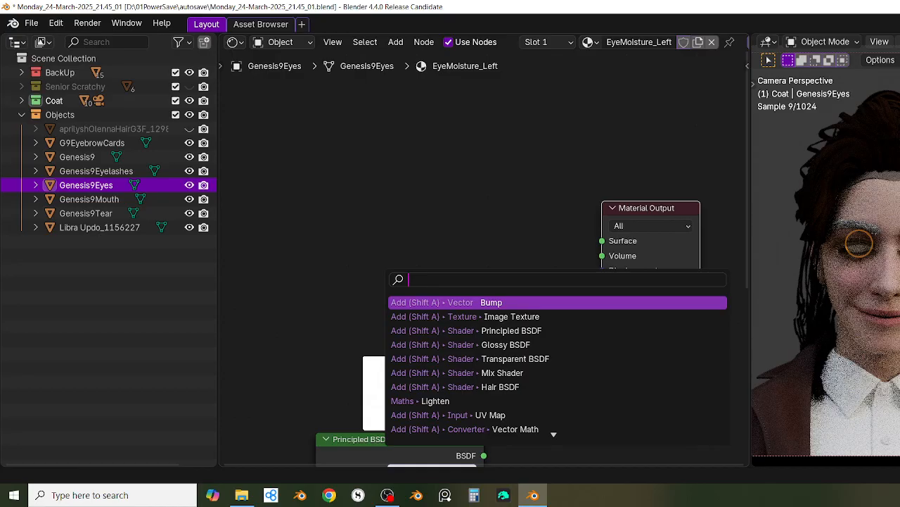
{"action": "type", "text": "mix"}
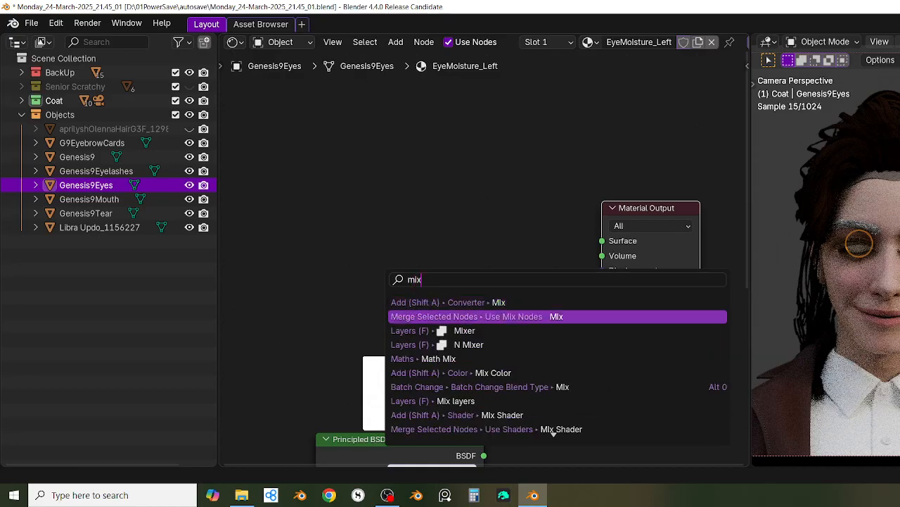
{"action": "right_click", "coordinate": [432, 415]}
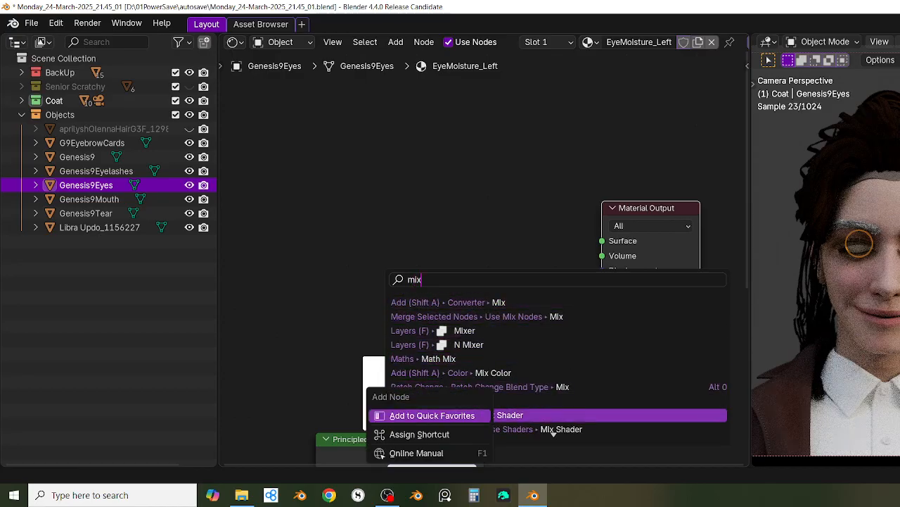
{"action": "left_click", "coordinate": [469, 198]}
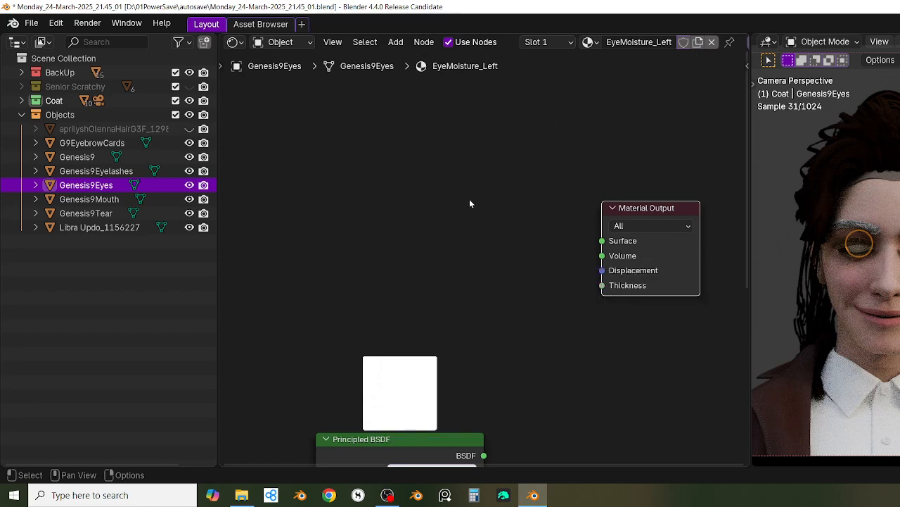
Step: Place a Mix Shader node before the Material Output and connect its output to the Surface input
{"action": "key", "text": "q"}
{"action": "left_click", "coordinate": [458, 185]}
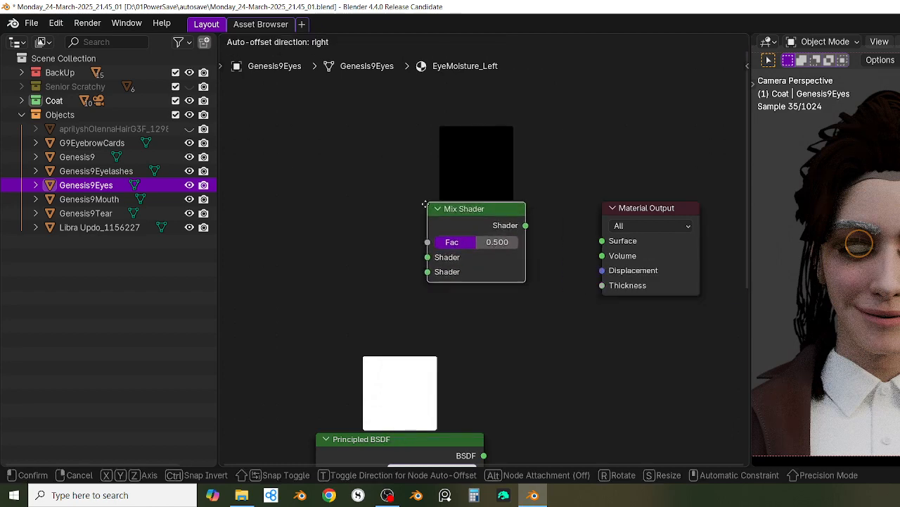
{"action": "left_click", "coordinate": [511, 243]}
{"action": "left_click_drag", "start_coordinate": [522, 231], "coordinate": [602, 241]}
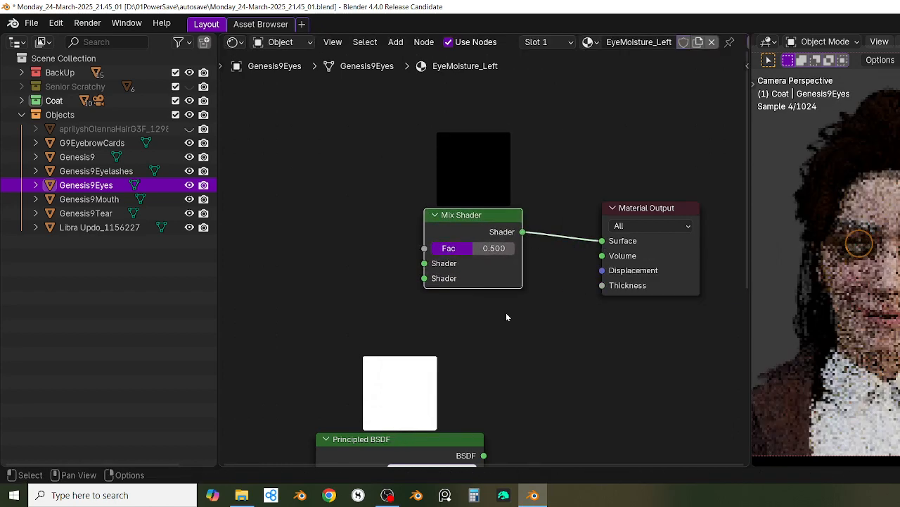
Step: Add a Transparent BSDF node and connect it to the Mix Shader's first Shader input
{"action": "middle_click_drag", "start_coordinate": [505, 313], "coordinate": [572, 335]}
{"action": "key", "text": "F3"}
{"action": "key", "text": "Down"}
{"action": "key", "text": "Up"}
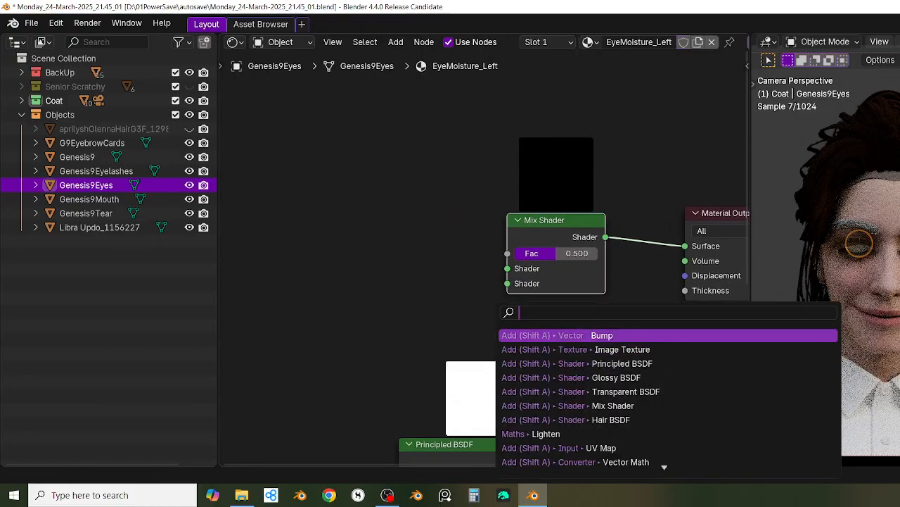
{"action": "key", "text": "Down"}
{"action": "key", "text": "Down"}
{"action": "key", "text": "Down"}
{"action": "key", "text": "Down"}
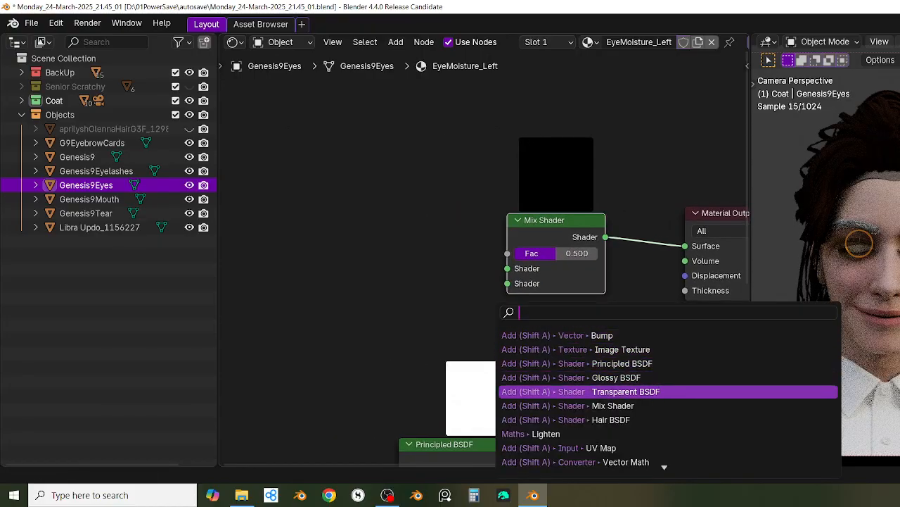
{"action": "key", "text": "Return"}
{"action": "left_click", "coordinate": [358, 215]}
{"action": "left_click_drag", "start_coordinate": [440, 217], "coordinate": [472, 246]}
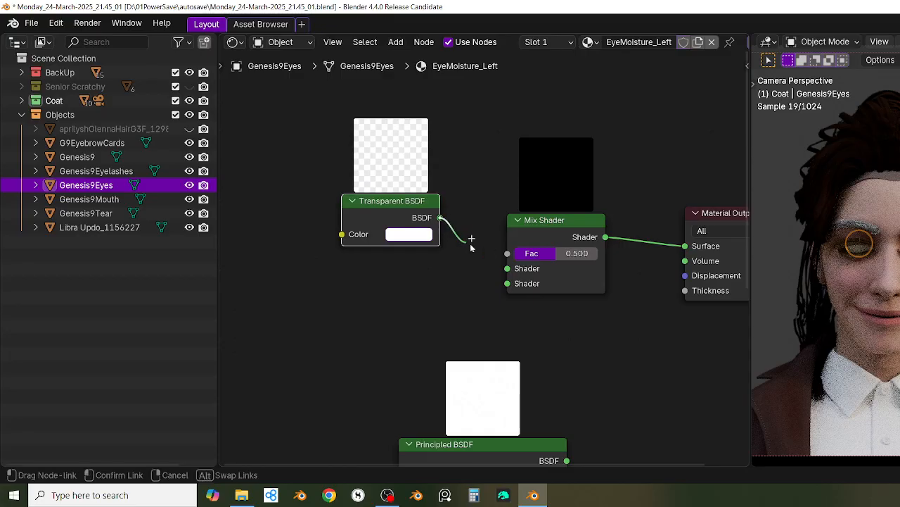
{"action": "left_click_drag", "start_coordinate": [508, 269], "coordinate": [508, 269]}
Step: Add a Glossy BSDF node and connect it to the Mix Shader's second Shader input
{"action": "key", "text": "F3"}
{"action": "key", "text": "Down"}
{"action": "key", "text": "Down"}
{"action": "key", "text": "Down"}
{"action": "key", "text": "Down"}
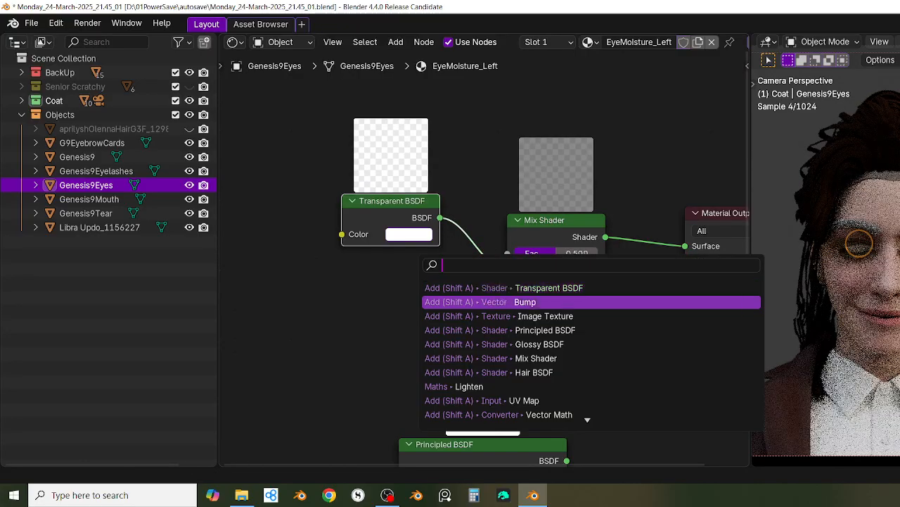
{"action": "key", "text": "Return"}
{"action": "left_click", "coordinate": [320, 267]}
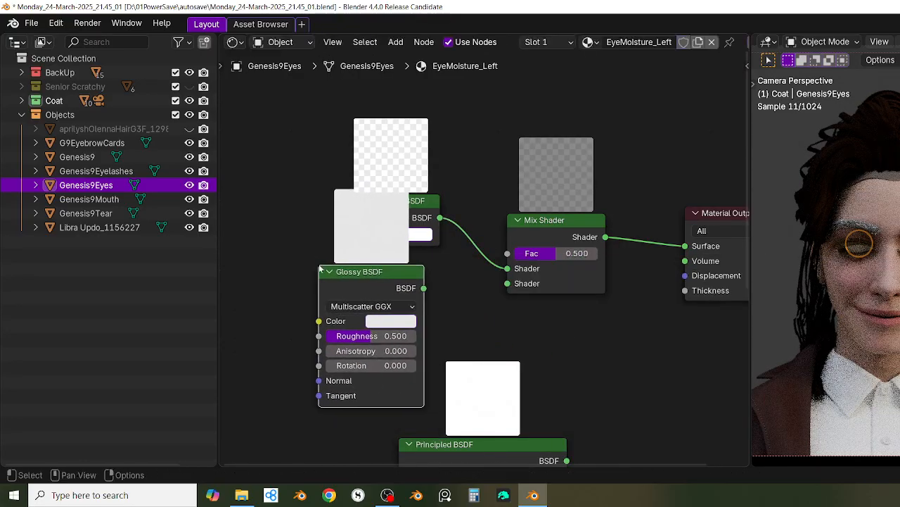
{"action": "left_click_drag", "start_coordinate": [424, 288], "coordinate": [507, 283]}
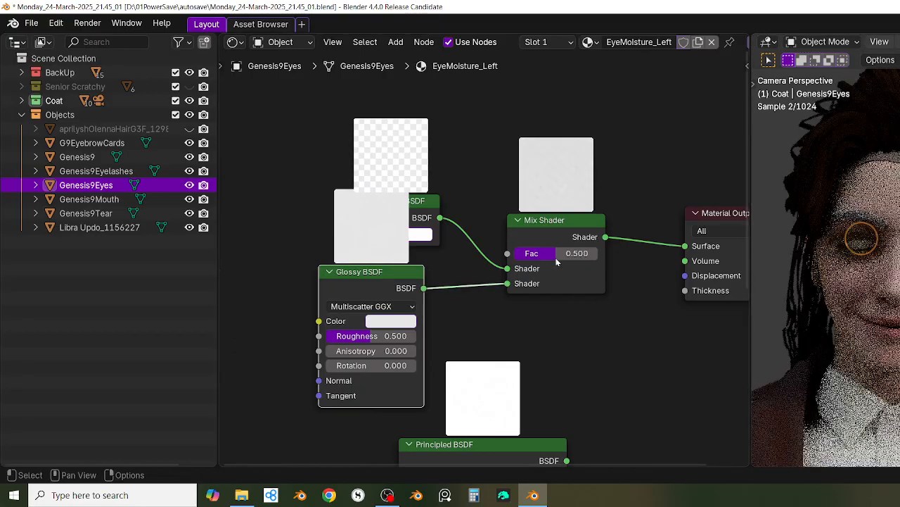
Step: Set the Mix Shader factor to 0.906 and the Glossy BSDF roughness to 0
{"action": "left_click_drag", "start_coordinate": [555, 257], "coordinate": [589, 258]}
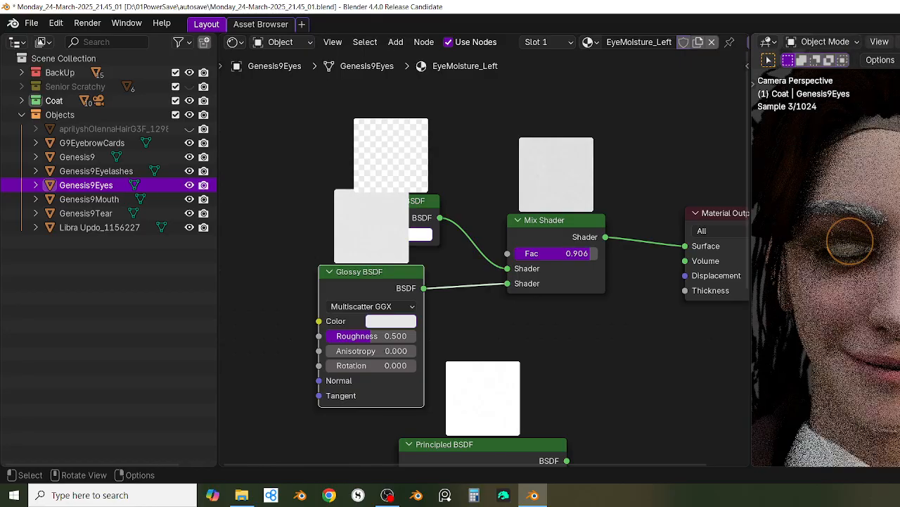
{"action": "scroll", "coordinate": [828, 299], "scroll_direction": "up", "scroll_amount": 1}
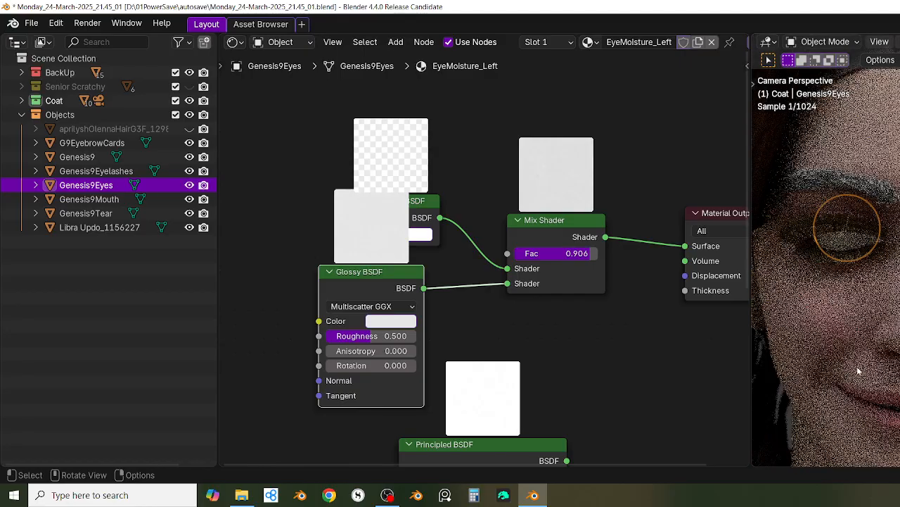
{"action": "middle_click_drag", "start_coordinate": [551, 338], "coordinate": [548, 334]}
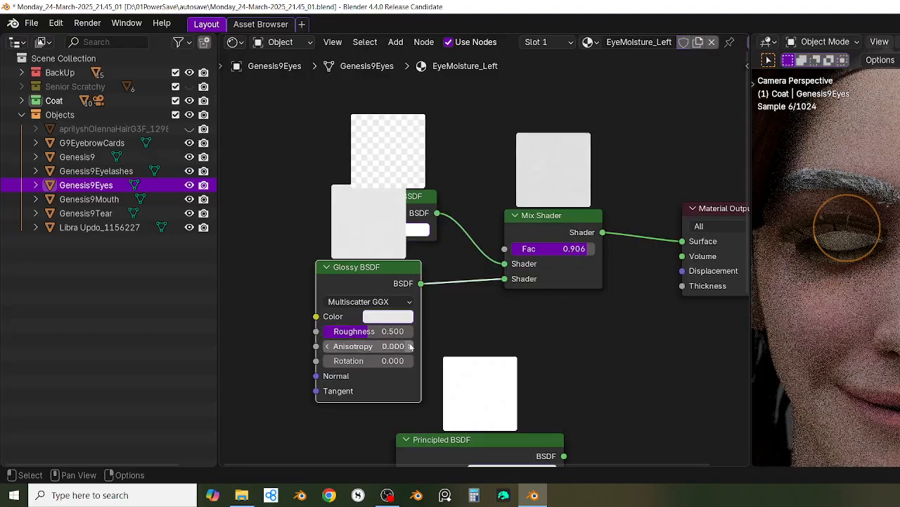
{"action": "left_click_drag", "start_coordinate": [403, 332], "coordinate": [357, 332]}
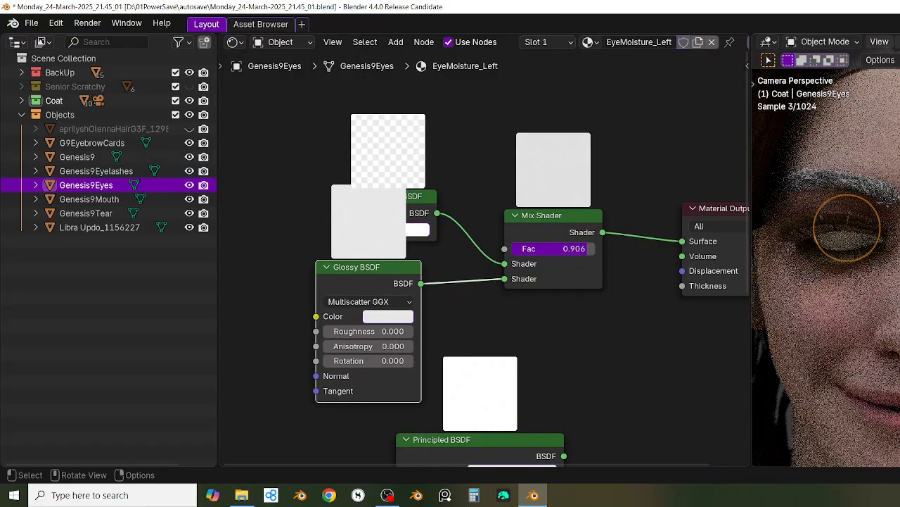
Step: Assign the shared Eye,moisture material to the right eye's moisture slot in place of EyeMoisture_Right
{"action": "scroll", "coordinate": [820, 282], "scroll_direction": "down", "scroll_amount": 1}
{"action": "scroll", "coordinate": [816, 232], "scroll_direction": "down", "scroll_amount": 2}
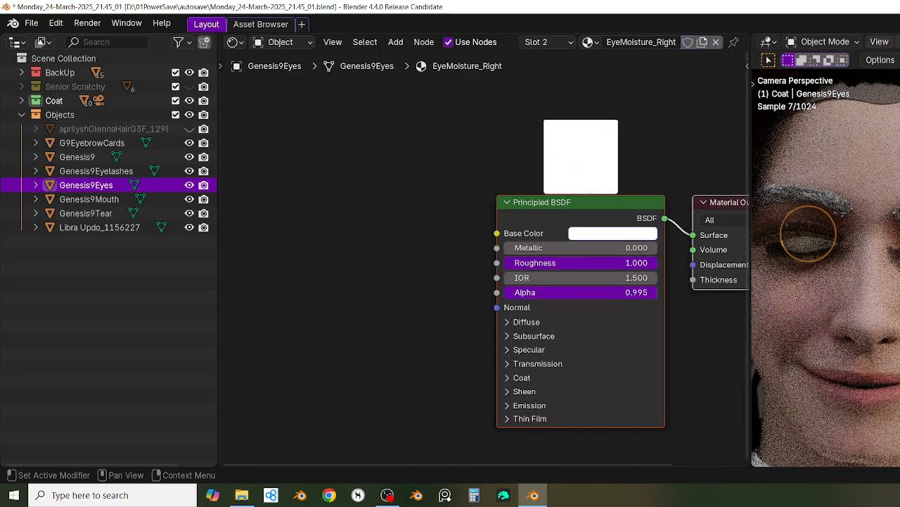
{"action": "left_click", "coordinate": [855, 337]}
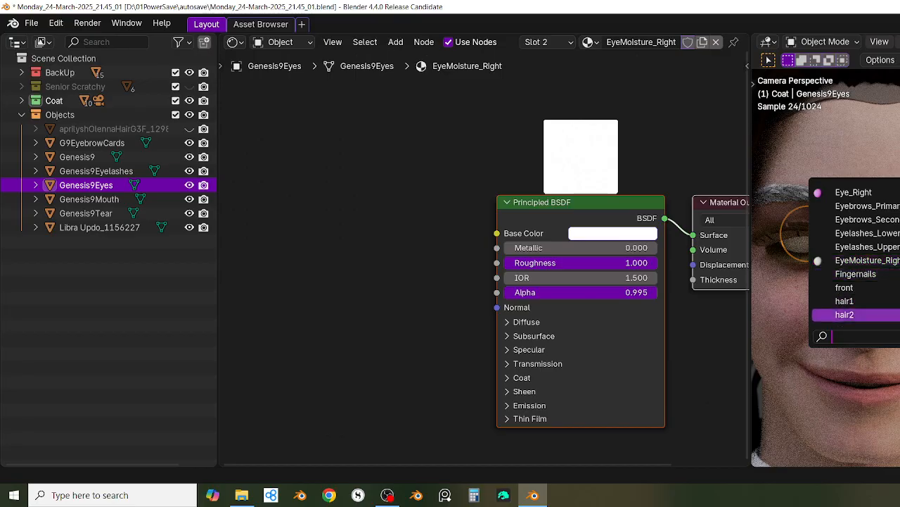
{"action": "type", "text": "ey"}
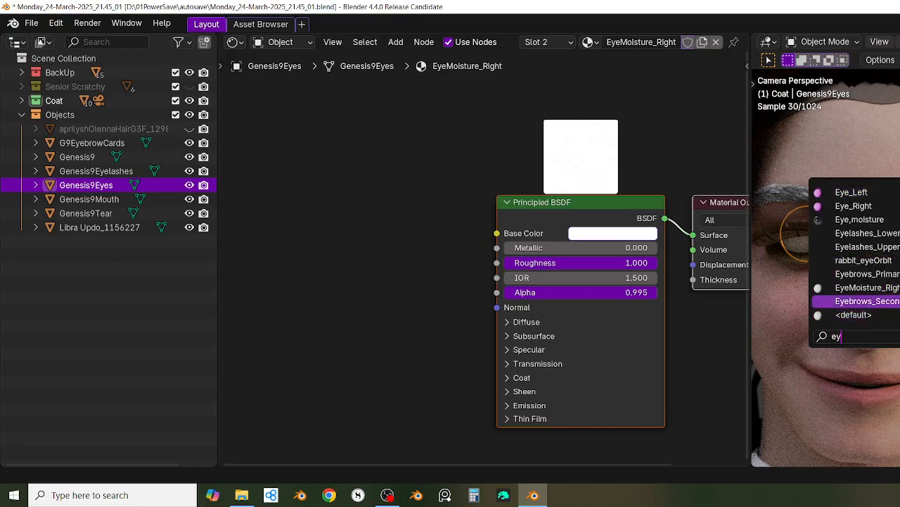
{"action": "left_click", "coordinate": [860, 220]}
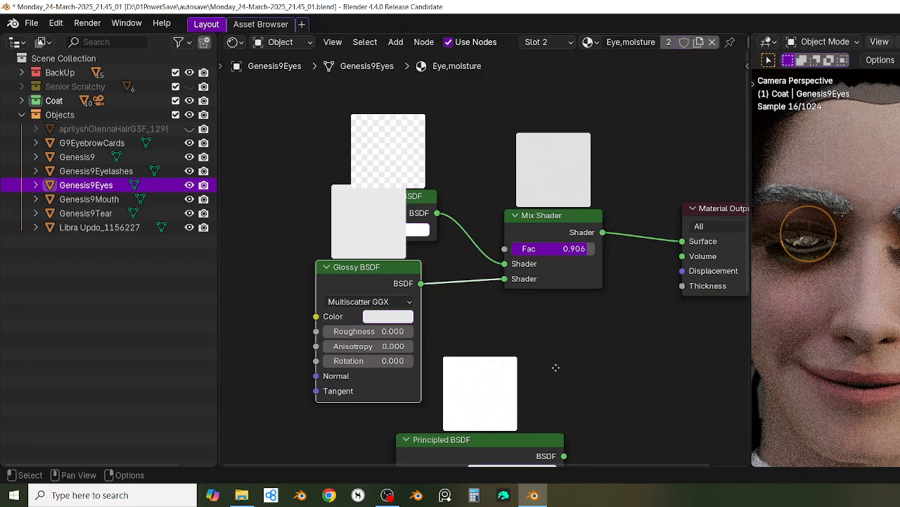
Step: Set the Mix Shader factor of the Eye,moisture material to 0.126
{"action": "scroll", "coordinate": [556, 368], "scroll_direction": "down", "scroll_amount": 5}
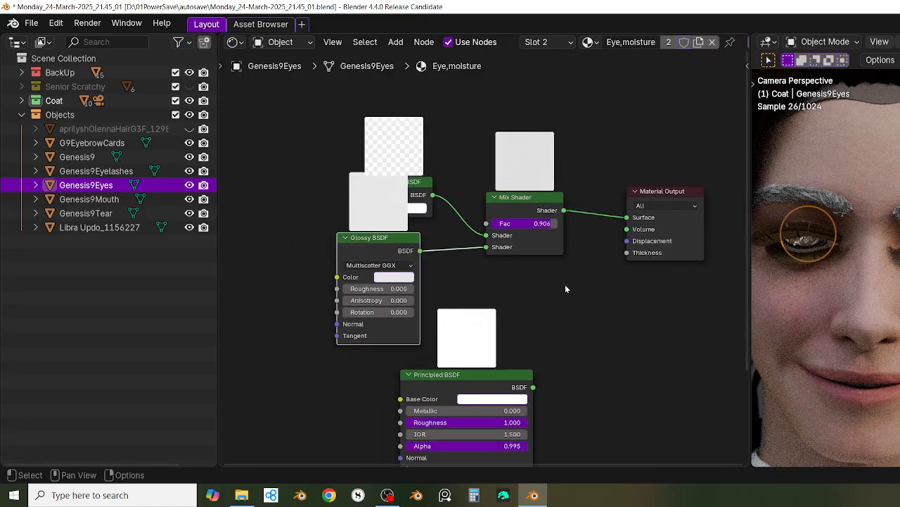
{"action": "scroll", "coordinate": [566, 288], "scroll_direction": "down", "scroll_amount": 2}
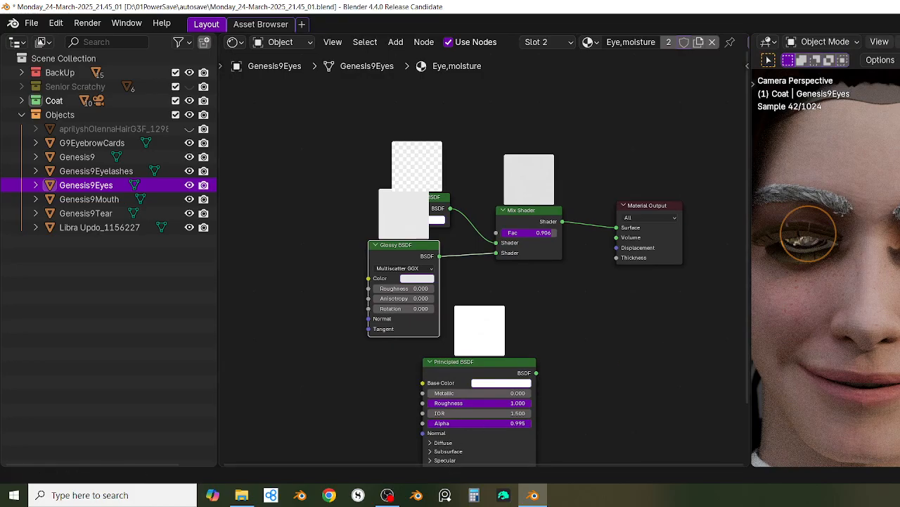
{"action": "middle_click_drag", "start_coordinate": [896, 42], "coordinate": [798, 94]}
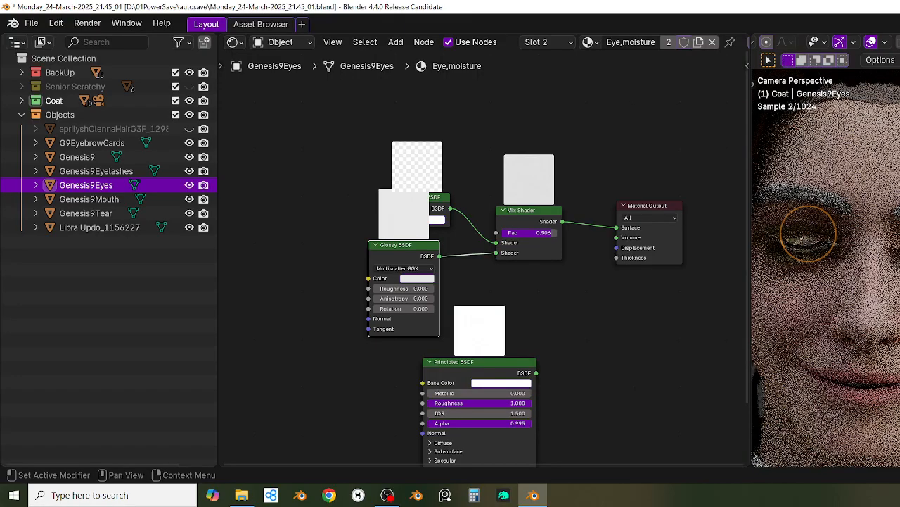
{"action": "scroll", "coordinate": [818, 264], "scroll_direction": "up", "scroll_amount": 4}
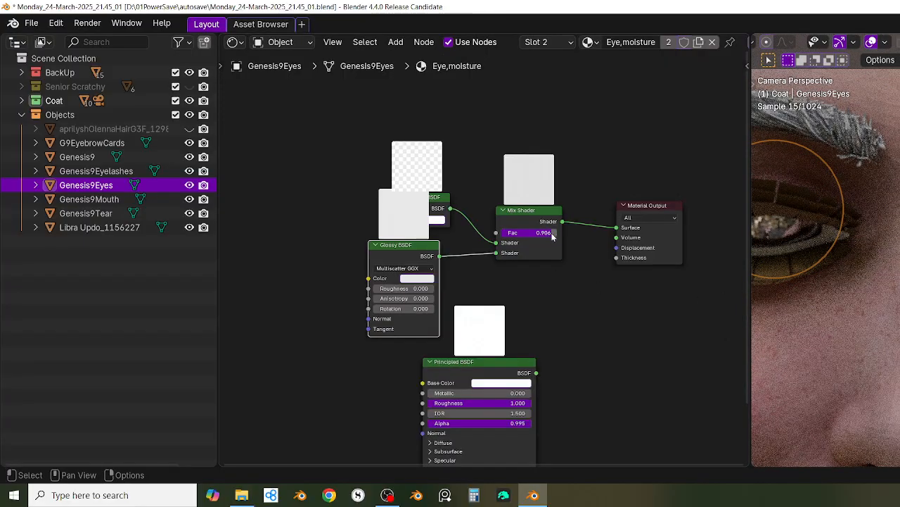
{"action": "left_click_drag", "start_coordinate": [553, 233], "coordinate": [509, 234]}
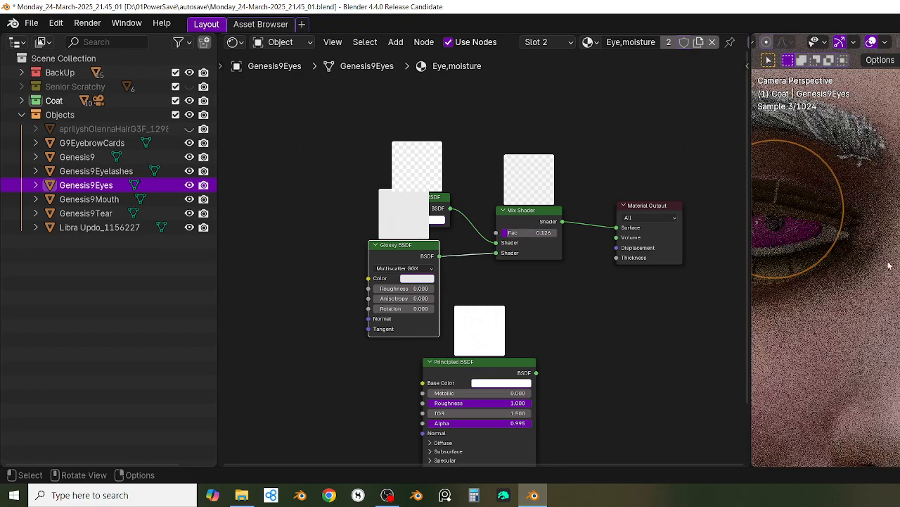
Step: Examine the rendered eye through the camera, up close and at portrait distance, to judge the moisture's transparency and gloss
{"action": "scroll", "coordinate": [860, 270], "scroll_direction": "down", "scroll_amount": 4}
{"action": "middle_click_drag", "start_coordinate": [860, 270], "coordinate": [813, 290]}
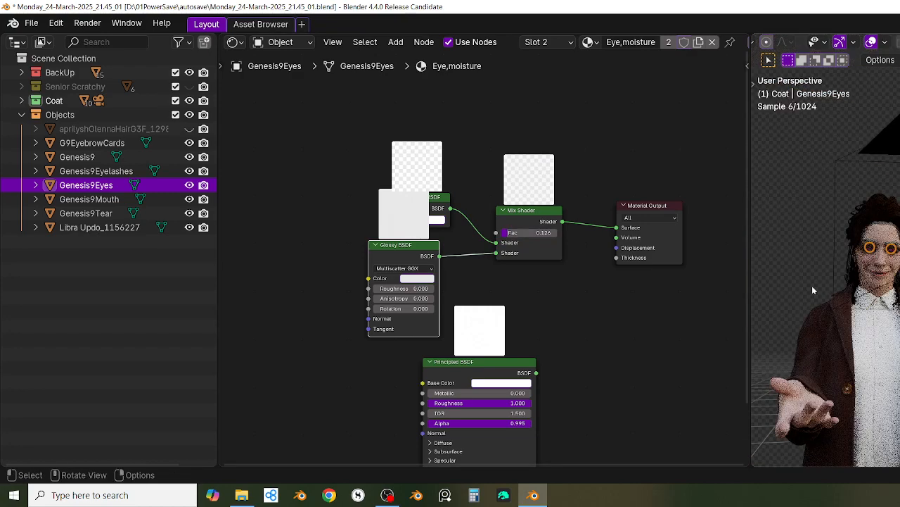
{"action": "key", "text": "KP_0"}
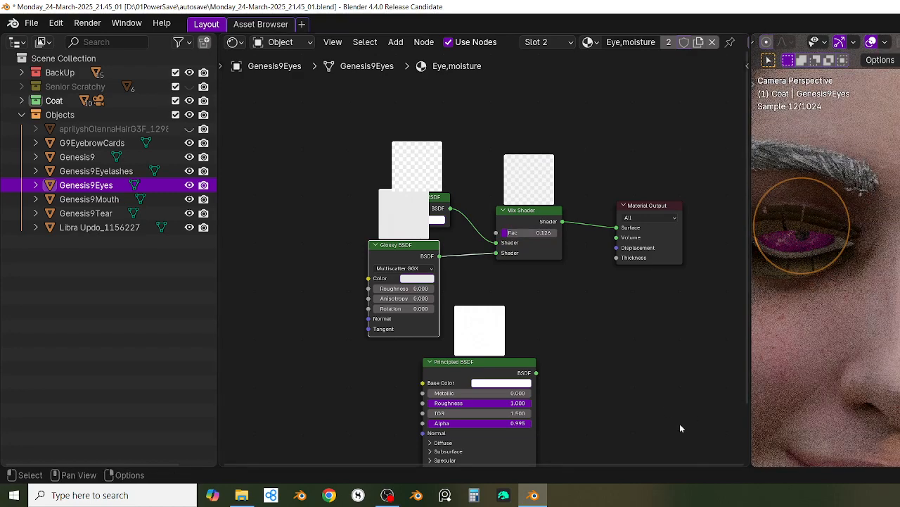
{"action": "scroll", "coordinate": [631, 334], "scroll_direction": "down", "scroll_amount": 3}
{"action": "middle_click_drag", "start_coordinate": [639, 337], "coordinate": [665, 322]}
{"action": "scroll", "coordinate": [649, 322], "scroll_direction": "up", "scroll_amount": 2}
{"action": "scroll", "coordinate": [665, 322], "scroll_direction": "up", "scroll_amount": 1}
{"action": "scroll", "coordinate": [893, 324], "scroll_direction": "down", "scroll_amount": 4}
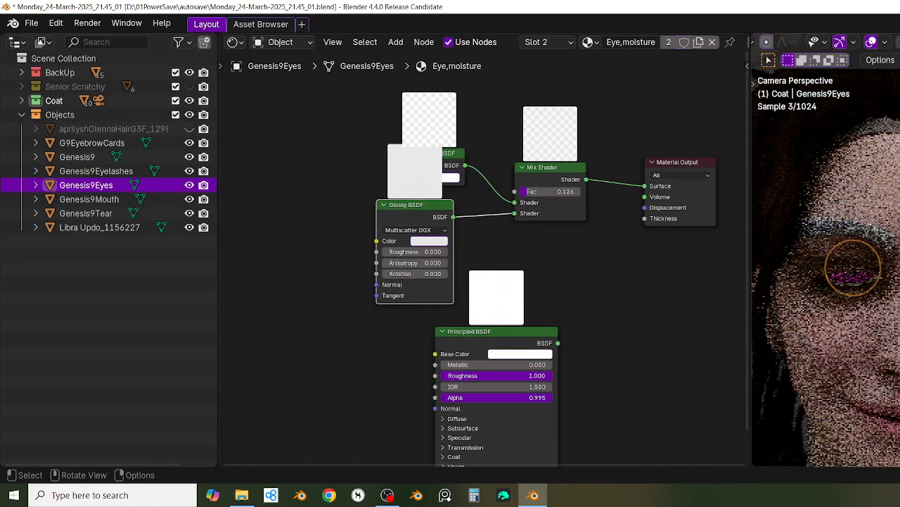
{"action": "scroll", "coordinate": [617, 282], "scroll_direction": "down", "scroll_amount": 1}
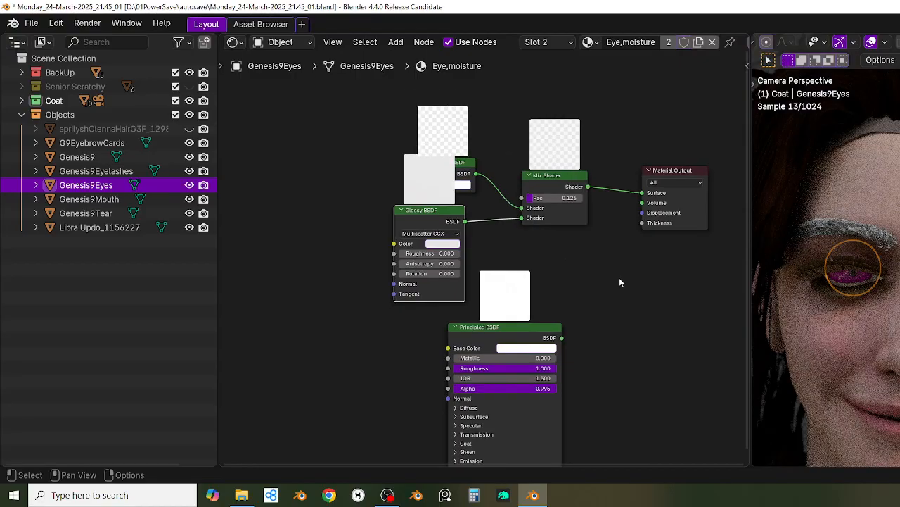
{"action": "middle_click_drag", "start_coordinate": [621, 281], "coordinate": [624, 302]}
{"action": "scroll", "coordinate": [878, 259], "scroll_direction": "up", "scroll_amount": 5}
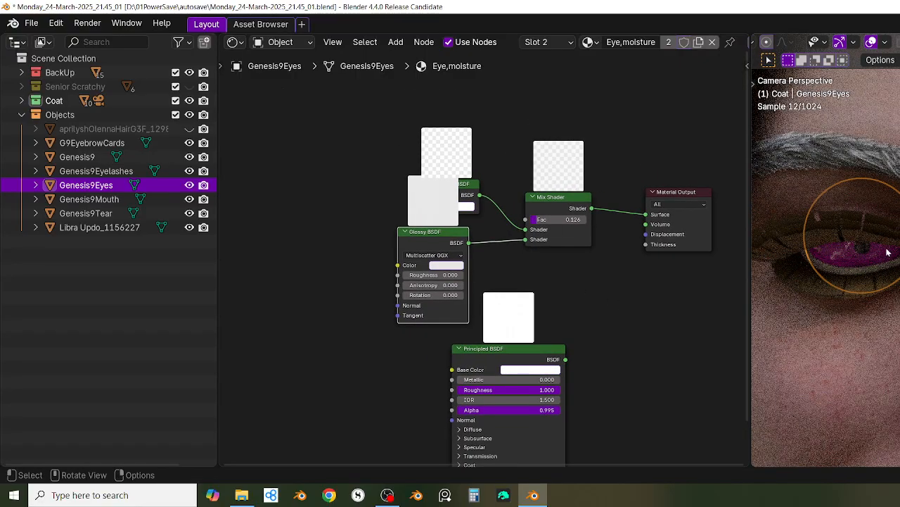
{"action": "scroll", "coordinate": [884, 273], "scroll_direction": "down", "scroll_amount": 4}
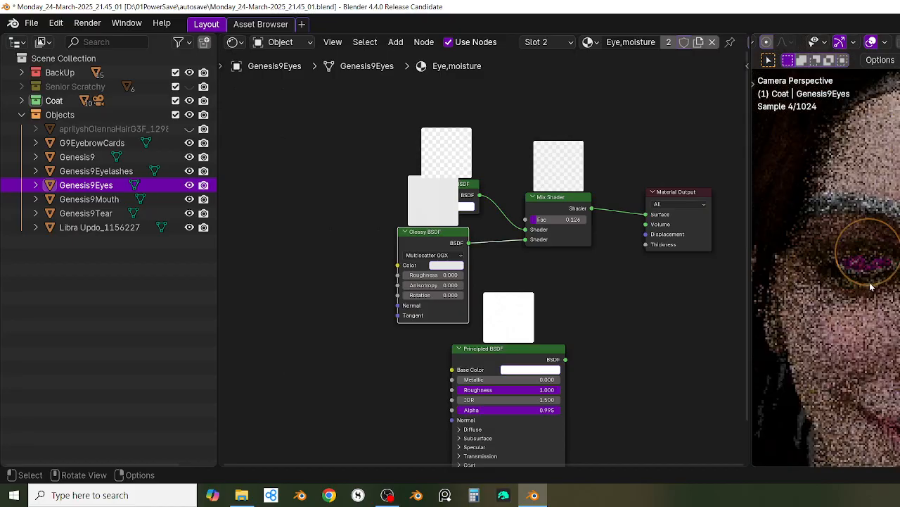
{"action": "scroll", "coordinate": [887, 296], "scroll_direction": "down", "scroll_amount": 1}
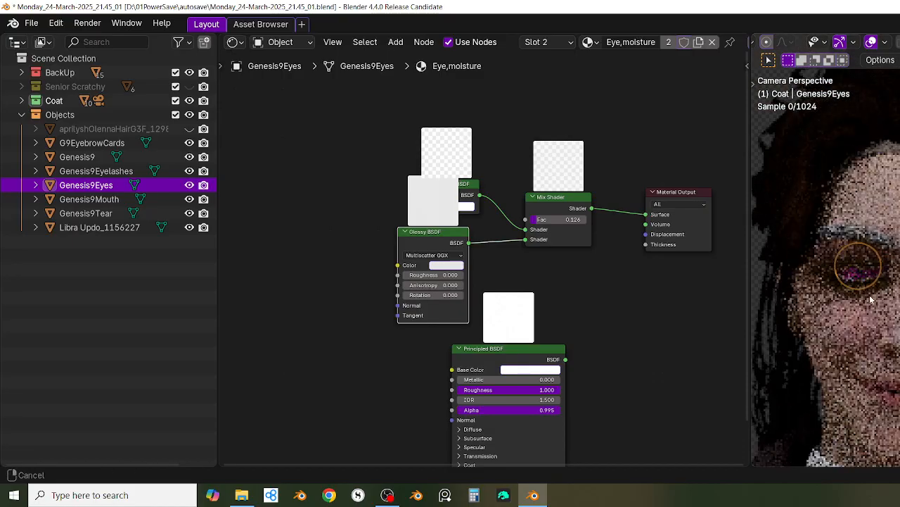
{"action": "scroll", "coordinate": [883, 302], "scroll_direction": "up", "scroll_amount": 3}
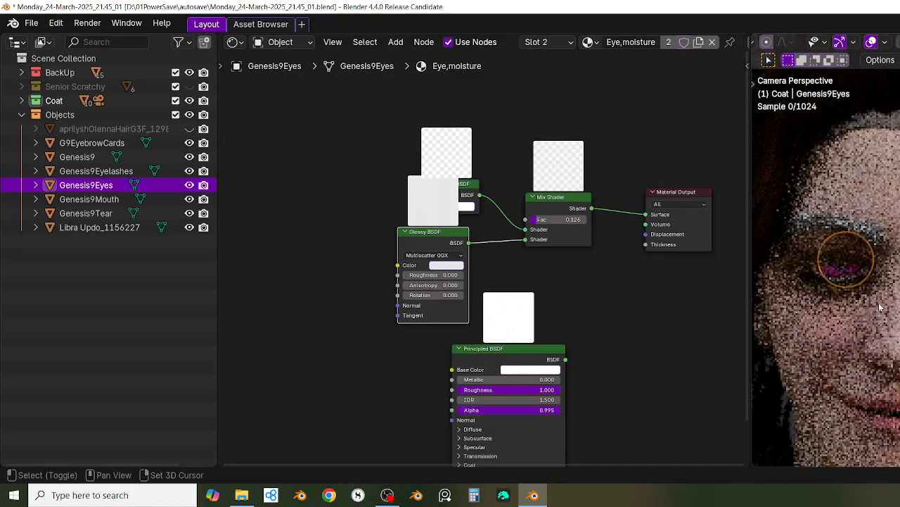
{"action": "scroll", "coordinate": [879, 307], "scroll_direction": "up", "scroll_amount": 3}
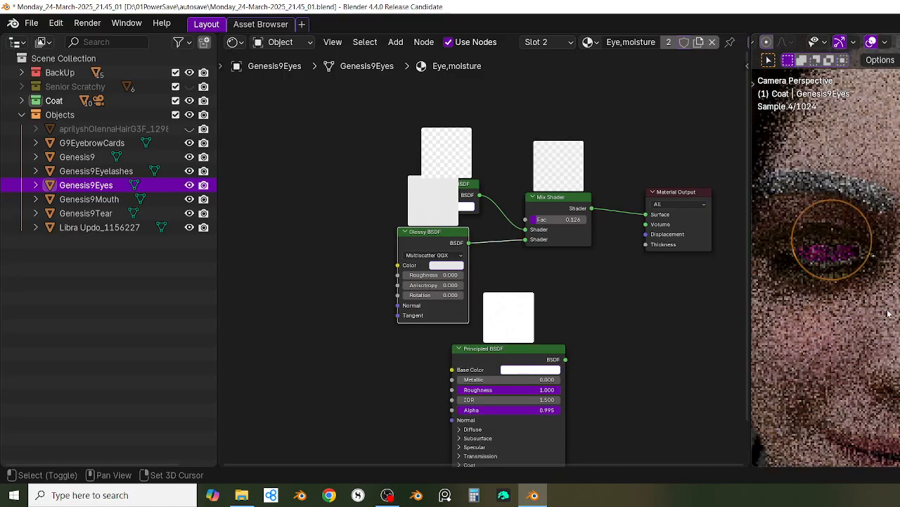
{"action": "mouse_move", "coordinate": [879, 307]}
{"action": "middle_mouse_down", "text": "shift"}
{"action": "mouse_move", "coordinate": [890, 322]}
{"action": "mouse_move", "coordinate": [875, 299]}
{"action": "middle_mouse_up", "text": "shift"}
{"action": "scroll", "coordinate": [886, 318], "scroll_direction": "down", "scroll_amount": 5}
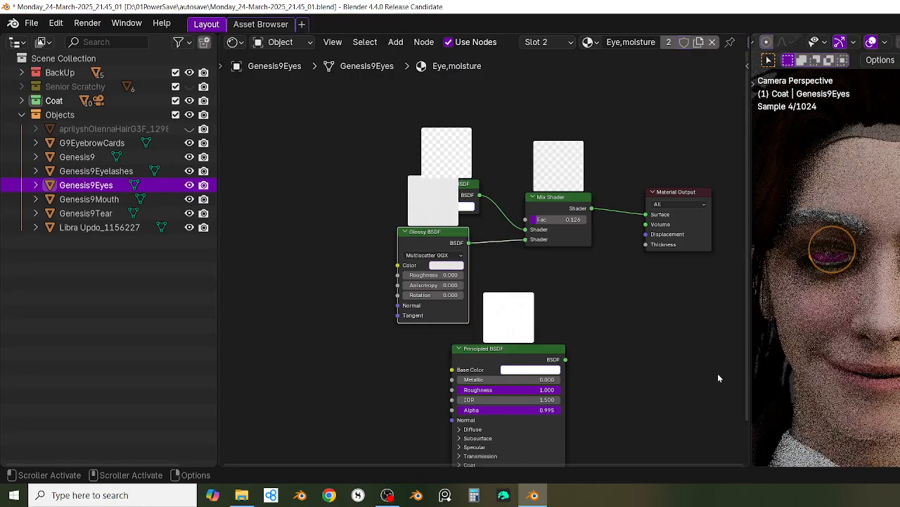
{"action": "middle_click_drag", "start_coordinate": [672, 339], "coordinate": [684, 338], "text": "shift"}
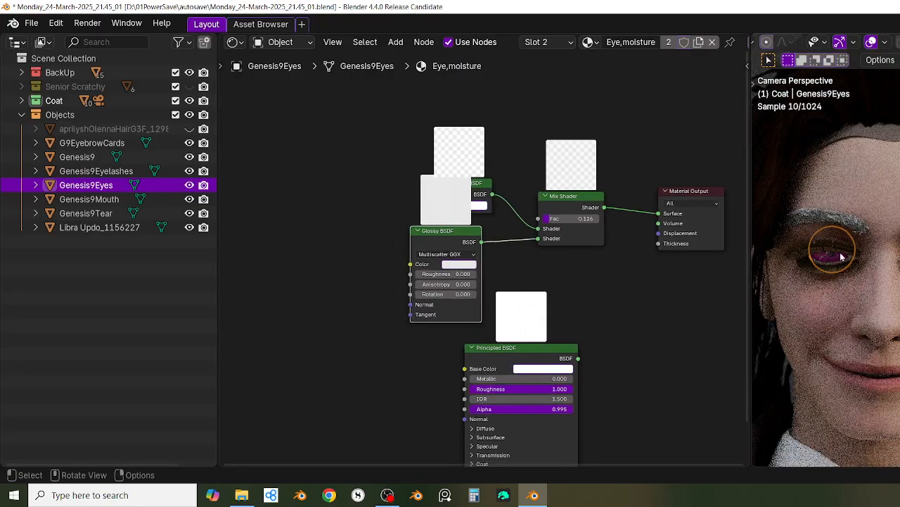
Step: Move the three moisture shader nodes up away from the Principled BSDF and place the Transparent BSDF clear above the Glossy BSDF
{"action": "middle_click_drag", "start_coordinate": [531, 242], "coordinate": [545, 266]}
{"action": "left_click_drag", "start_coordinate": [369, 125], "coordinate": [571, 282]}
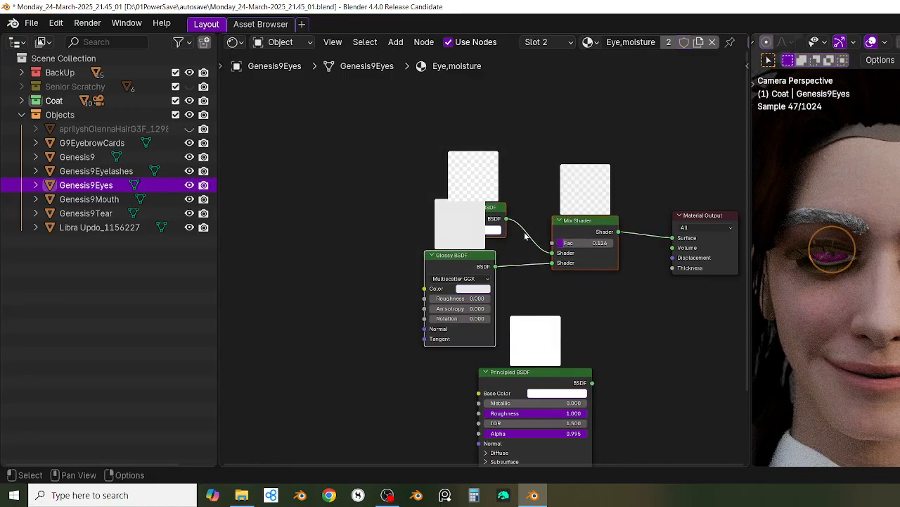
{"action": "left_click_drag", "start_coordinate": [485, 265], "coordinate": [483, 230]}
{"action": "left_click", "coordinate": [490, 173]}
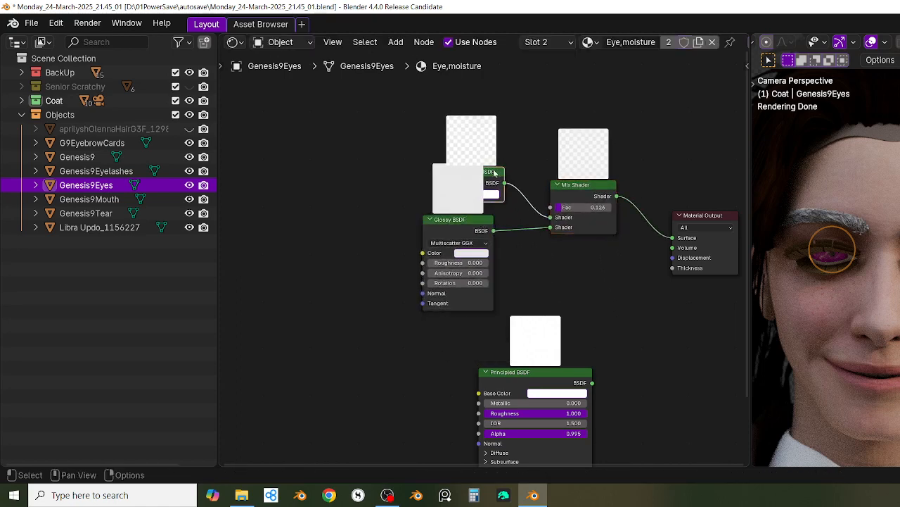
{"action": "left_click_drag", "start_coordinate": [494, 171], "coordinate": [495, 118]}
{"action": "scroll", "coordinate": [457, 273], "scroll_direction": "up", "scroll_amount": 2}
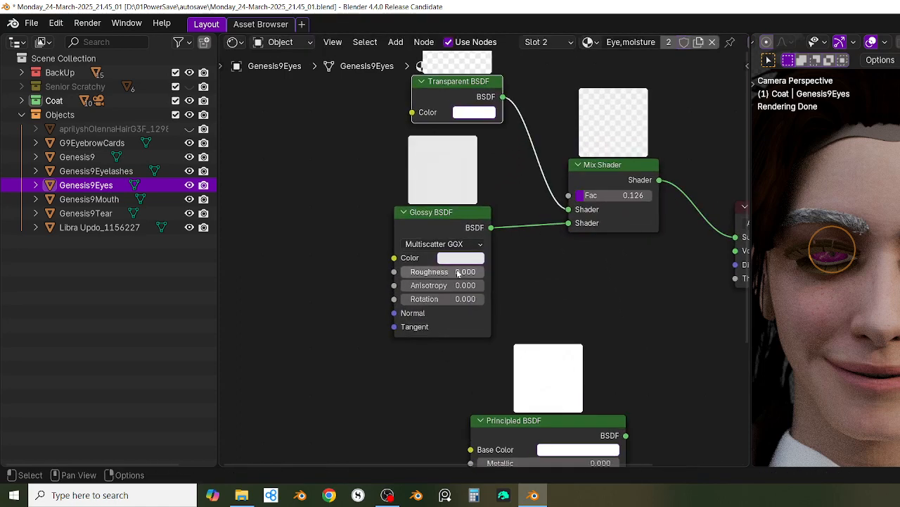
{"action": "scroll", "coordinate": [455, 393], "scroll_direction": "down", "scroll_amount": 2}
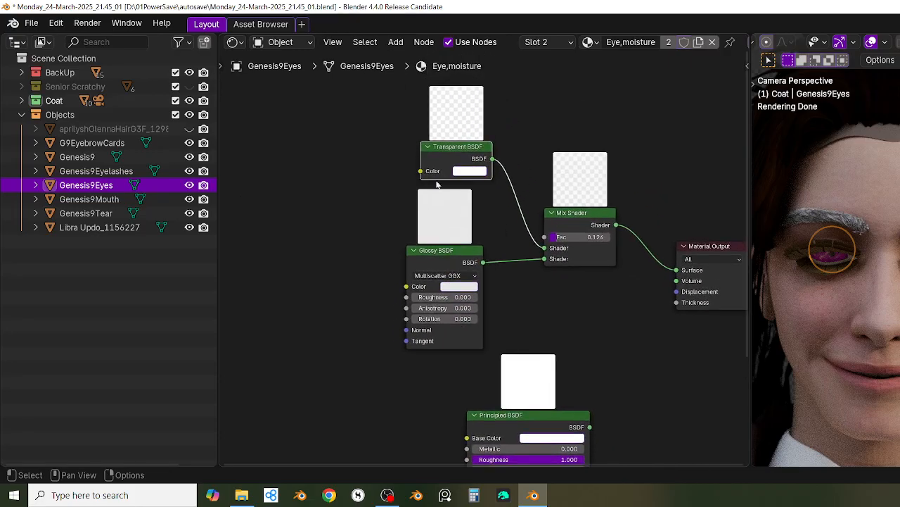
Step: Group the Transparent BSDF, Glossy BSDF and Mix Shader nodes and expose the Mix Shader's Fac as a group input
{"action": "left_click_drag", "start_coordinate": [398, 115], "coordinate": [612, 328]}
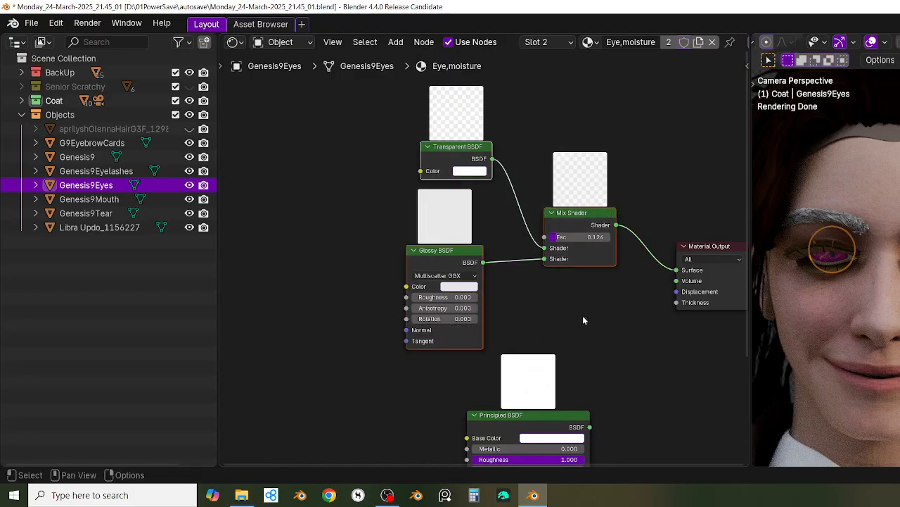
{"action": "key", "text": "ctrl"}
{"action": "key", "text": "ctrl+g"}
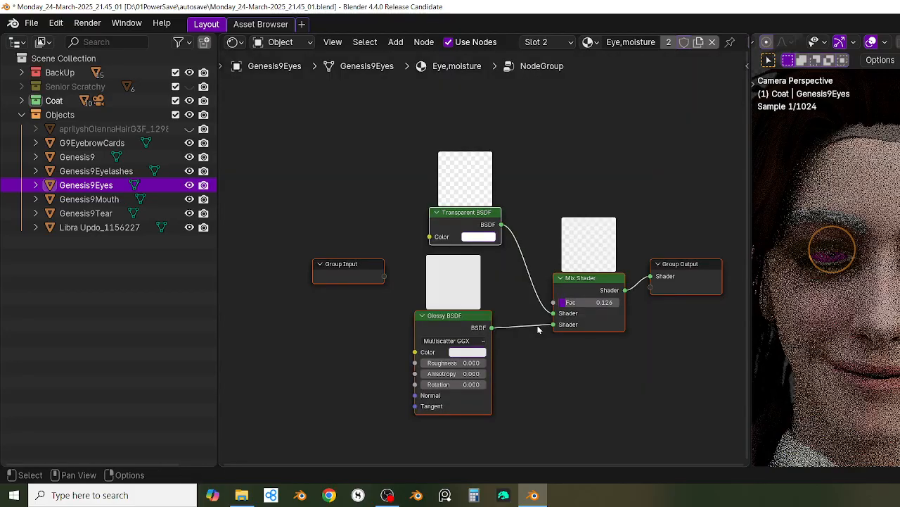
{"action": "left_click_drag", "start_coordinate": [553, 304], "coordinate": [384, 276]}
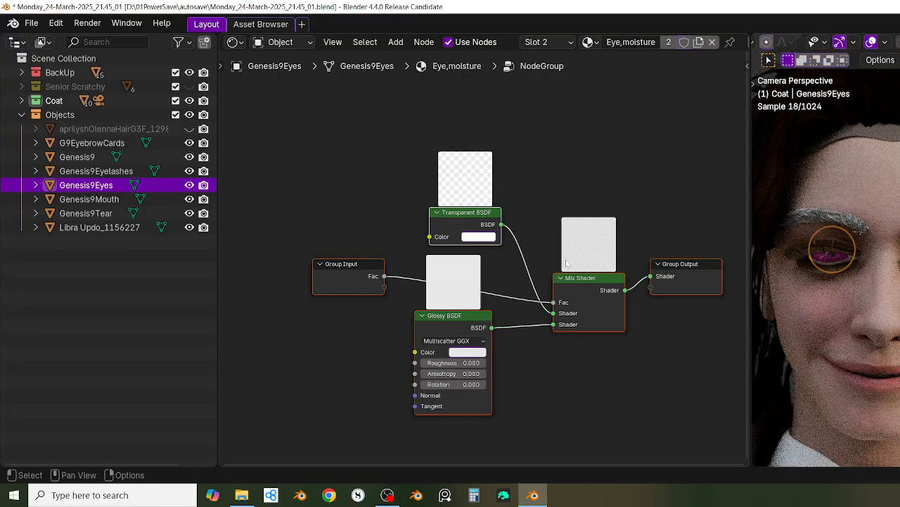
Step: Rename the node group as EyeMoisture
{"action": "key", "text": "n"}
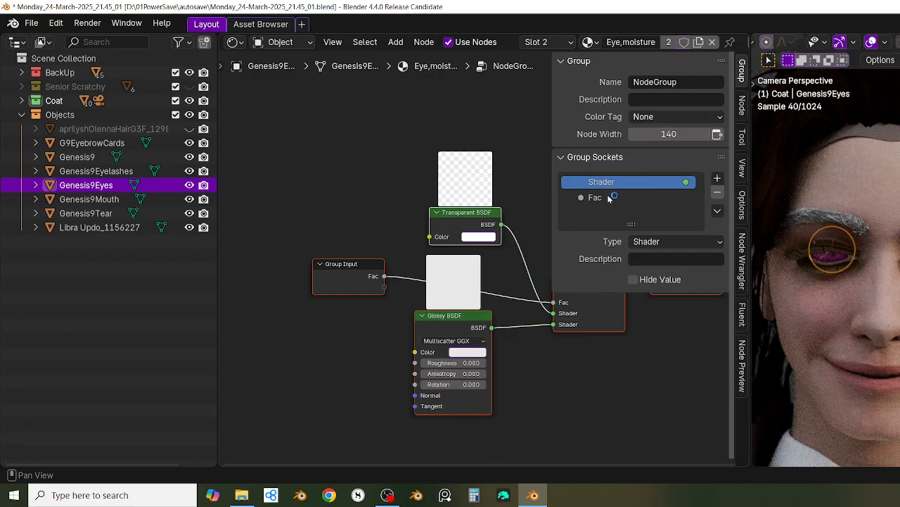
{"action": "left_click", "coordinate": [679, 82]}
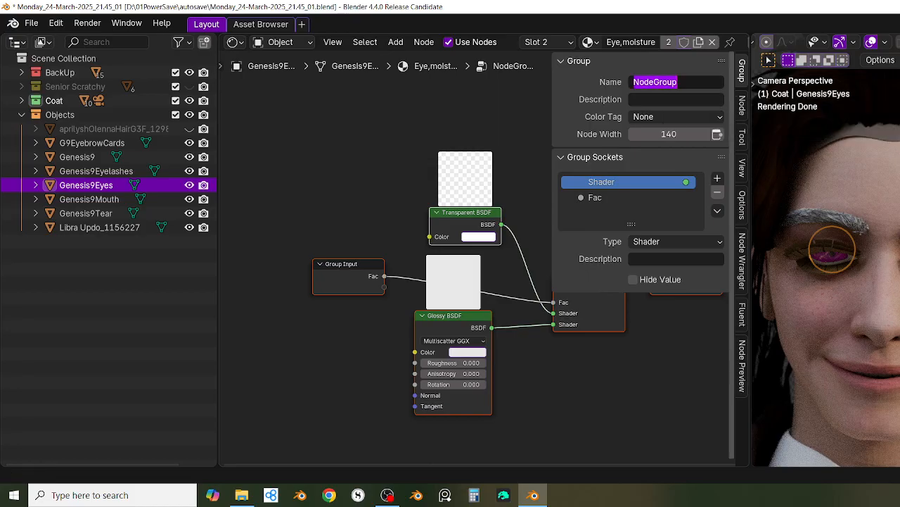
{"action": "type", "text": "EyeM"}
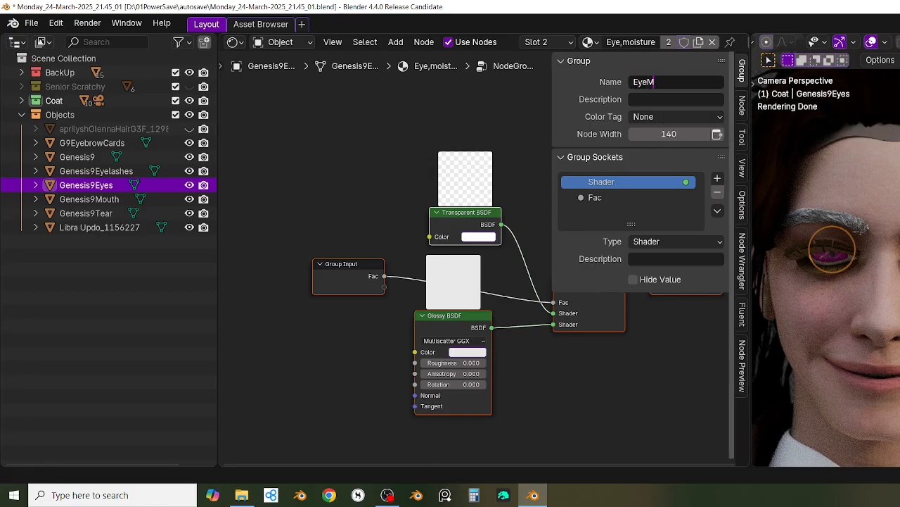
{"action": "type", "text": "oisture"}
{"action": "key", "text": "Return"}
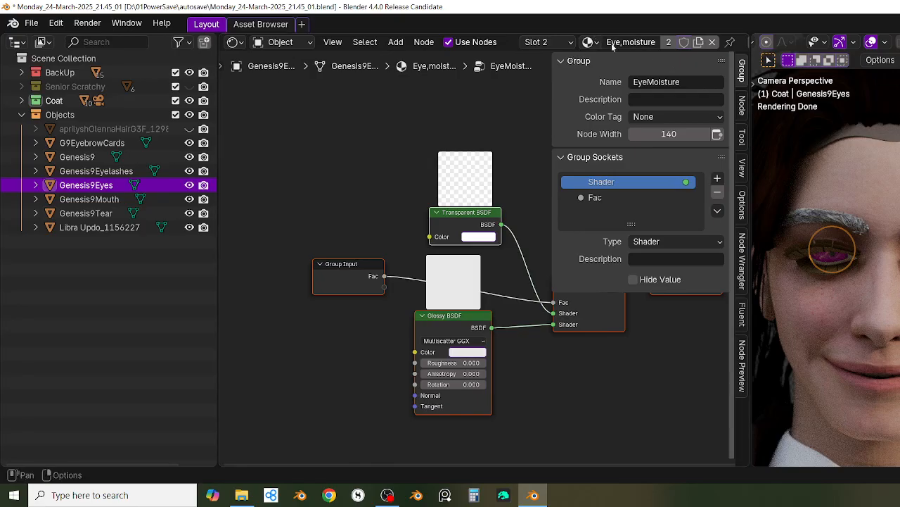
Step: Leave the node group and move the EyeMoisture group node farther from the Material Output
{"action": "scroll", "coordinate": [612, 44], "scroll_direction": "down", "scroll_amount": 3}
{"action": "key", "text": "Tab"}
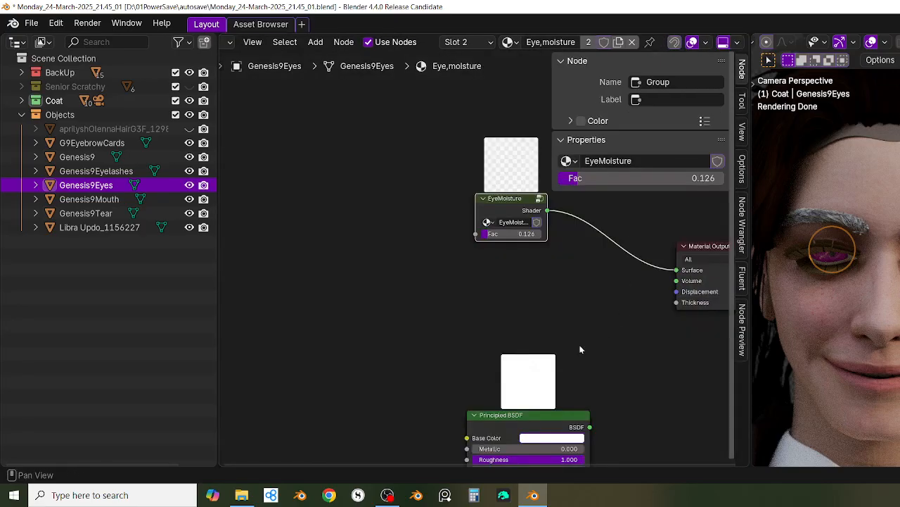
{"action": "scroll", "coordinate": [451, 259], "scroll_direction": "up", "scroll_amount": 1}
{"action": "left_click_drag", "start_coordinate": [519, 194], "coordinate": [477, 231]}
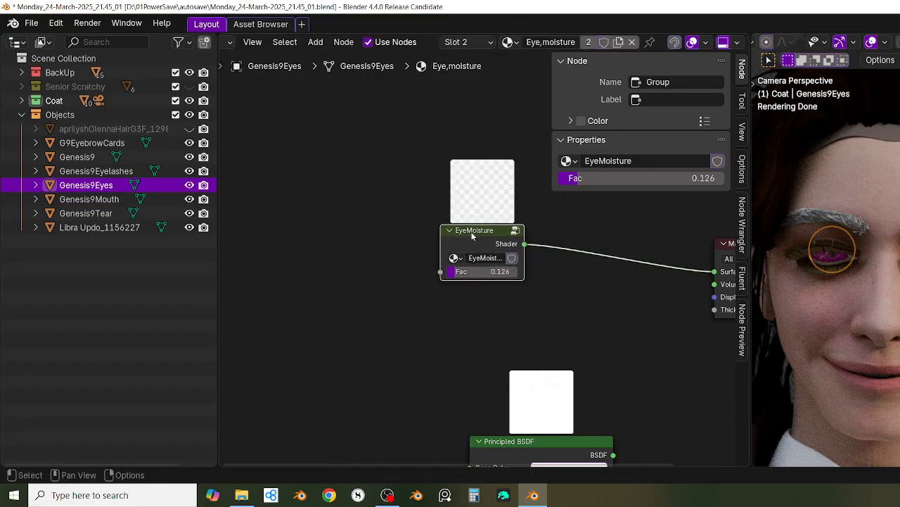
Step: Switch the Outliner to the Blender File display mode and expand the file's materials
{"action": "left_click", "coordinate": [44, 42]}
{"action": "left_click", "coordinate": [76, 126]}
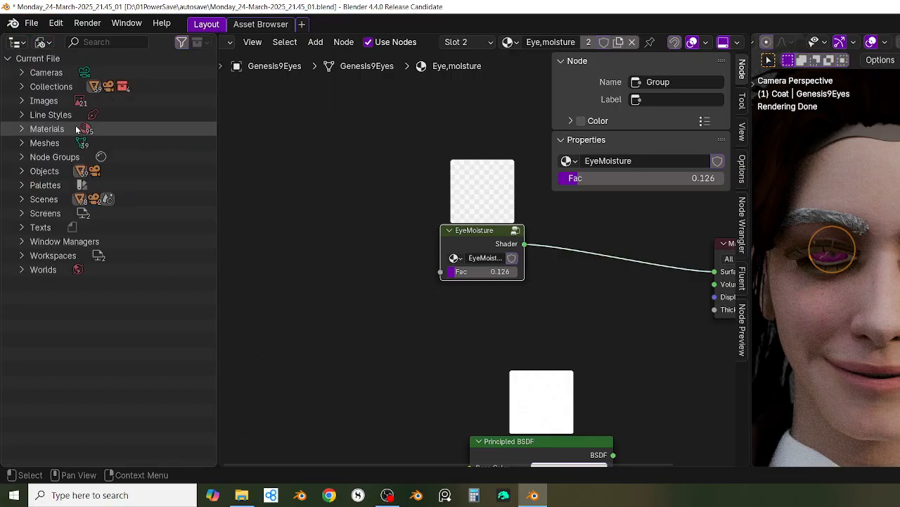
{"action": "left_click", "coordinate": [22, 129]}
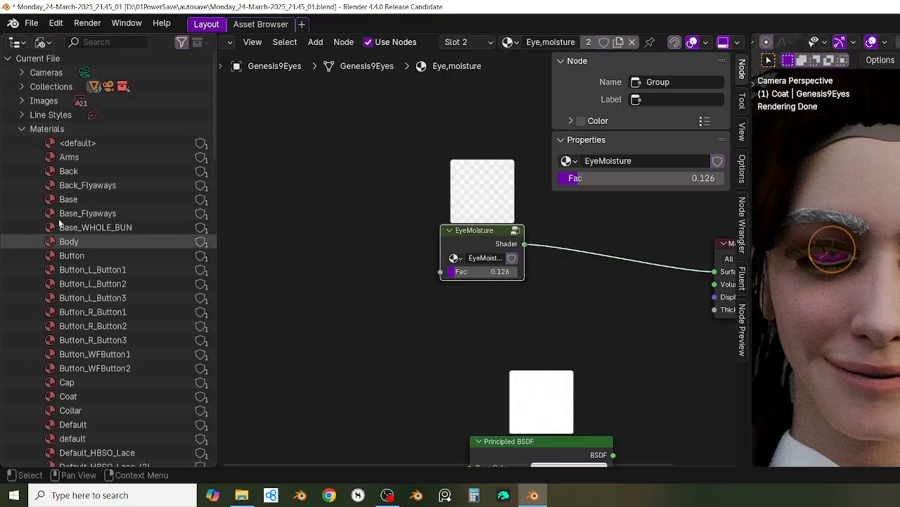
Step: Expand the file's node groups and mark the EyeMoisture node group as an asset
{"action": "left_click", "coordinate": [23, 129]}
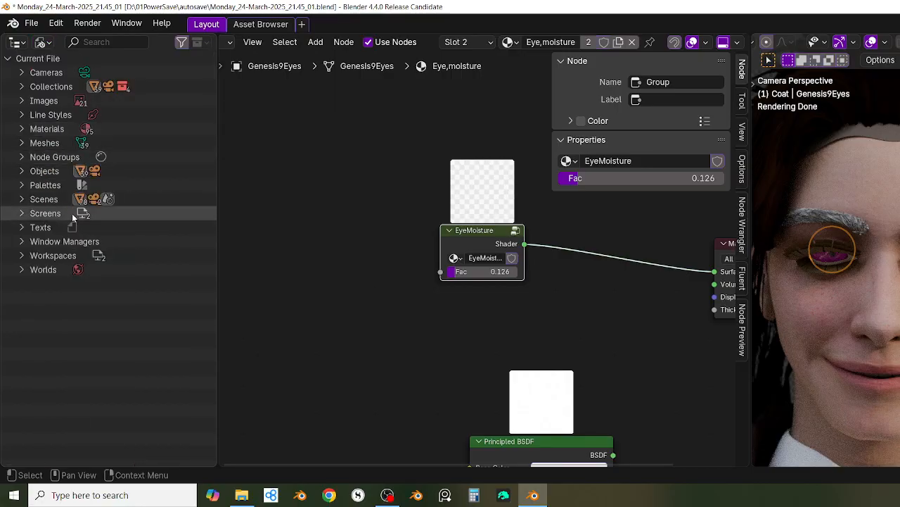
{"action": "left_click", "coordinate": [23, 158]}
{"action": "right_click", "coordinate": [86, 173]}
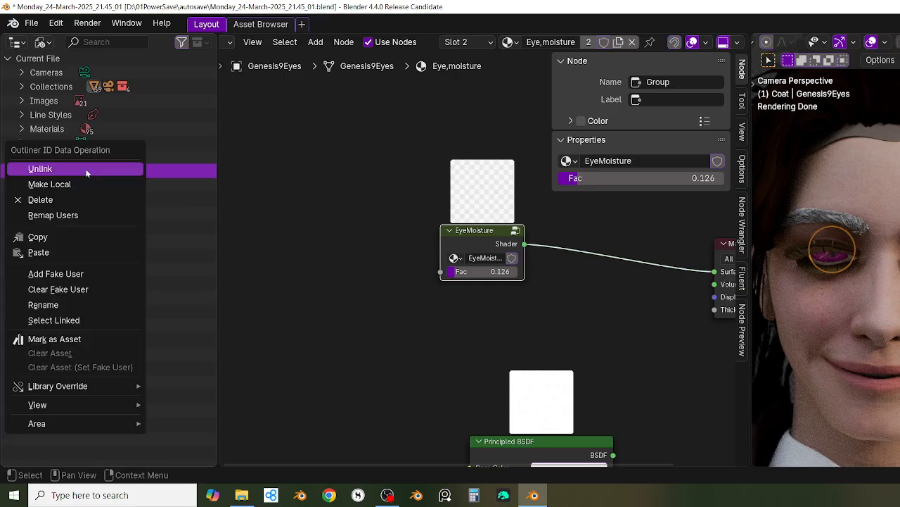
{"action": "left_click", "coordinate": [45, 340]}
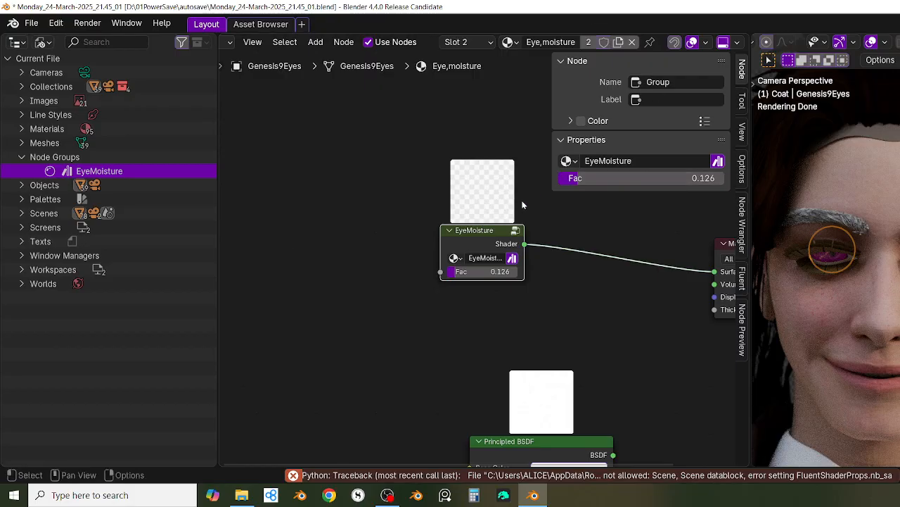
Step: Rename the EyeMoisture node group as EyeMoisture Eeevee
{"action": "left_click", "coordinate": [638, 161]}
{"action": "left_click", "coordinate": [637, 161]}
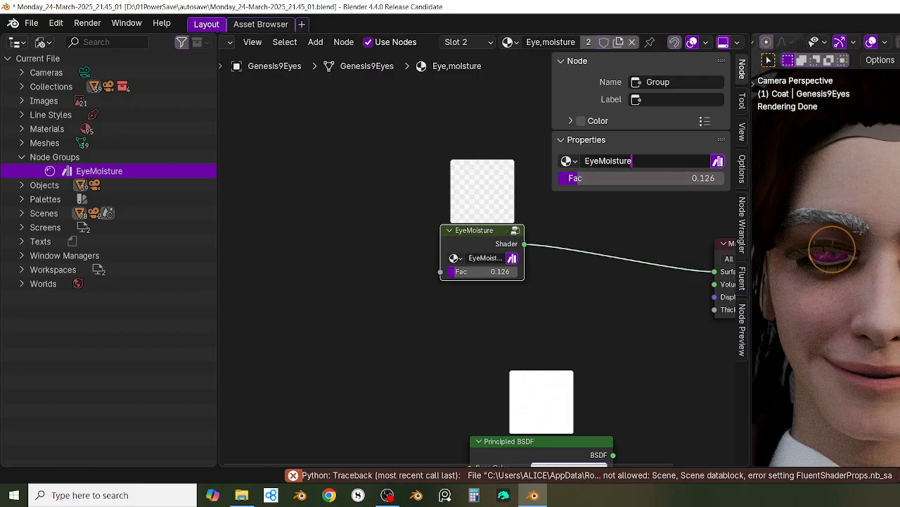
{"action": "type", "text": "Eeevee"}
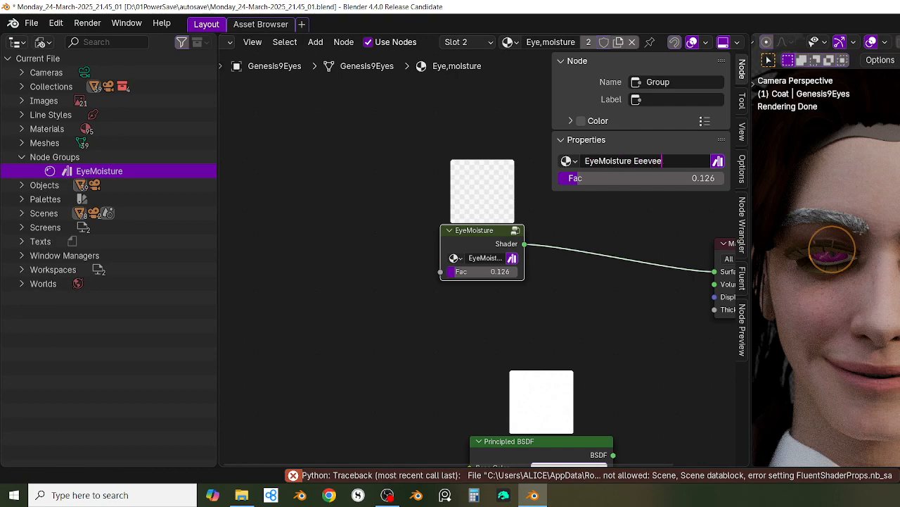
{"action": "key", "text": "Return"}
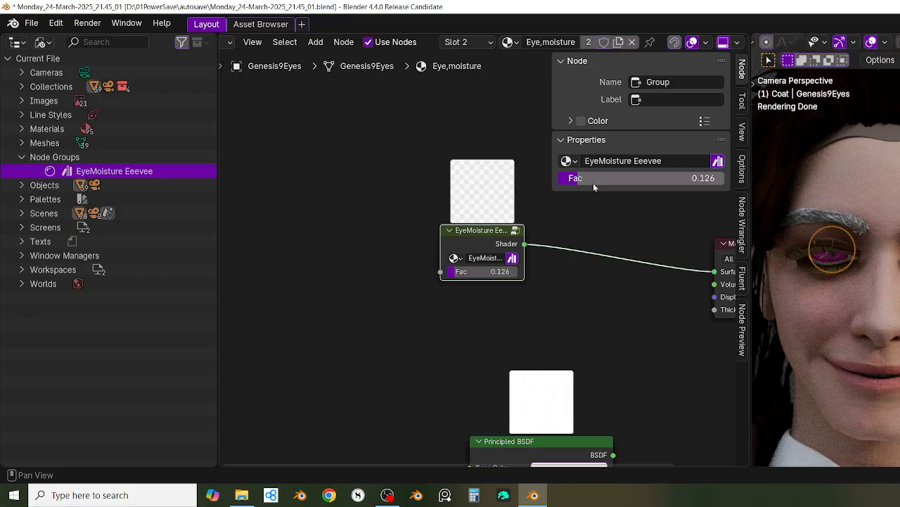
Step: Delete the EyeMoisture Eeevee group node from the Eye,moisture material and connect the Principled BSDF to the Material Output's Surface instead
{"action": "scroll", "coordinate": [593, 211], "scroll_direction": "down", "scroll_amount": 2}
{"action": "middle_click_drag", "start_coordinate": [583, 318], "coordinate": [542, 321]}
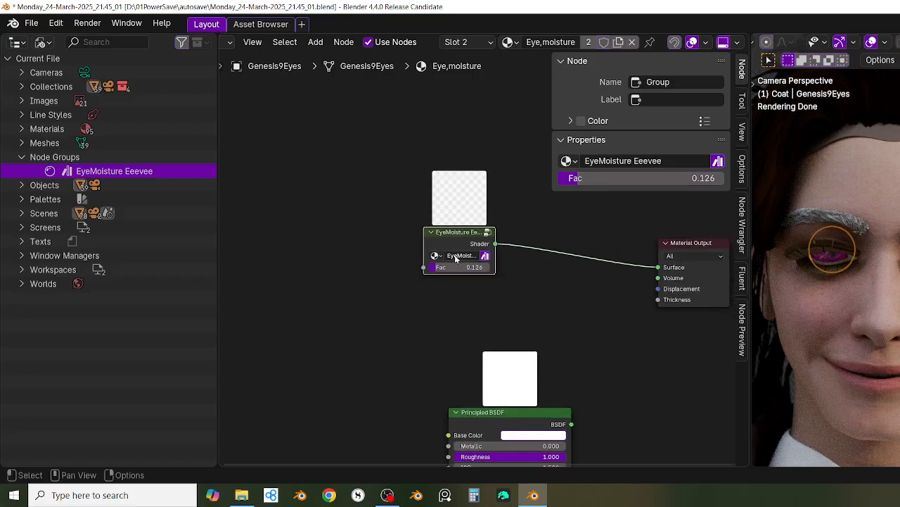
{"action": "left_click", "coordinate": [457, 221]}
{"action": "left_click", "coordinate": [462, 234]}
{"action": "key", "text": "Delete"}
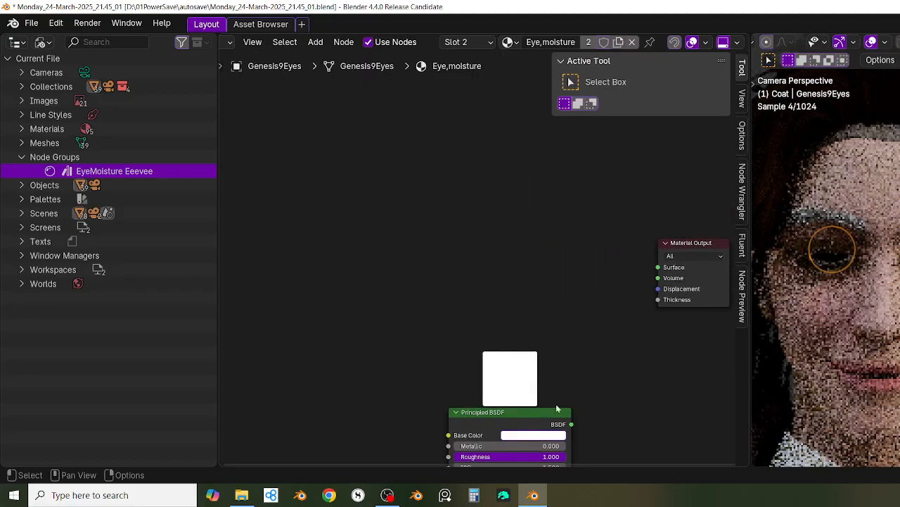
{"action": "left_click_drag", "start_coordinate": [524, 413], "coordinate": [685, 253]}
{"action": "key", "text": "n"}
{"action": "scroll", "coordinate": [582, 306], "scroll_direction": "up", "scroll_amount": 3}
{"action": "middle_click_drag", "start_coordinate": [643, 358], "coordinate": [669, 351]}
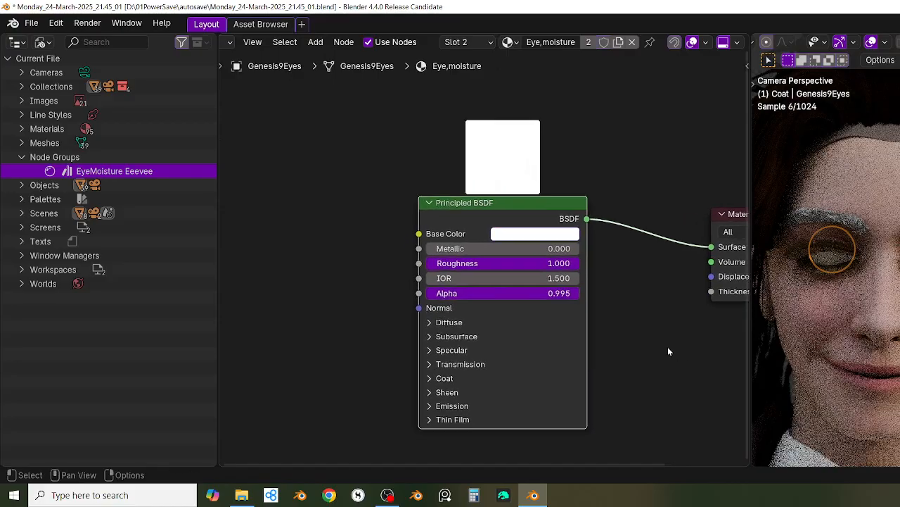
Step: Set the Eye,moisture Principled BSDF's Roughness to 0 and its Specular IOR Level to 1
{"action": "scroll", "coordinate": [665, 349], "scroll_direction": "up", "scroll_amount": 2}
{"action": "left_click_drag", "start_coordinate": [592, 249], "coordinate": [417, 249]}
{"action": "middle_click_drag", "start_coordinate": [692, 352], "coordinate": [680, 307], "text": "shift"}
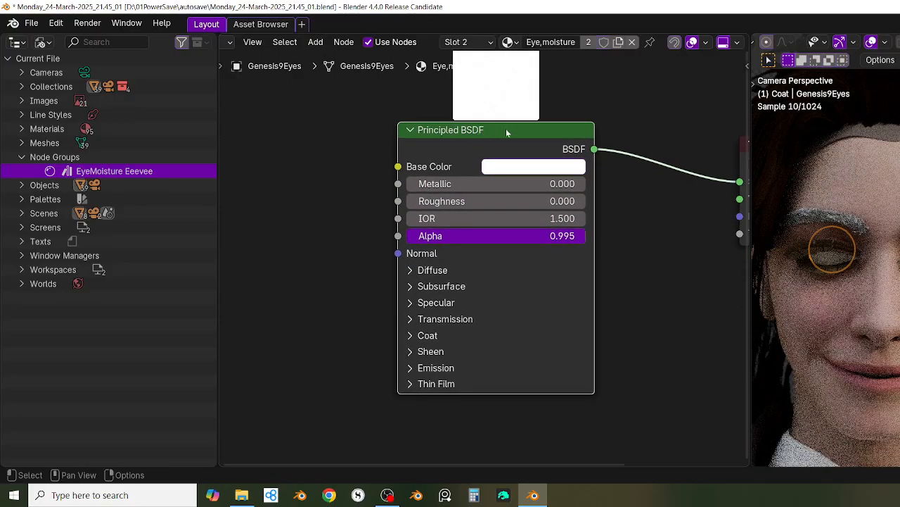
{"action": "middle_click_drag", "start_coordinate": [457, 302], "coordinate": [542, 320]}
{"action": "left_click", "coordinate": [496, 321]}
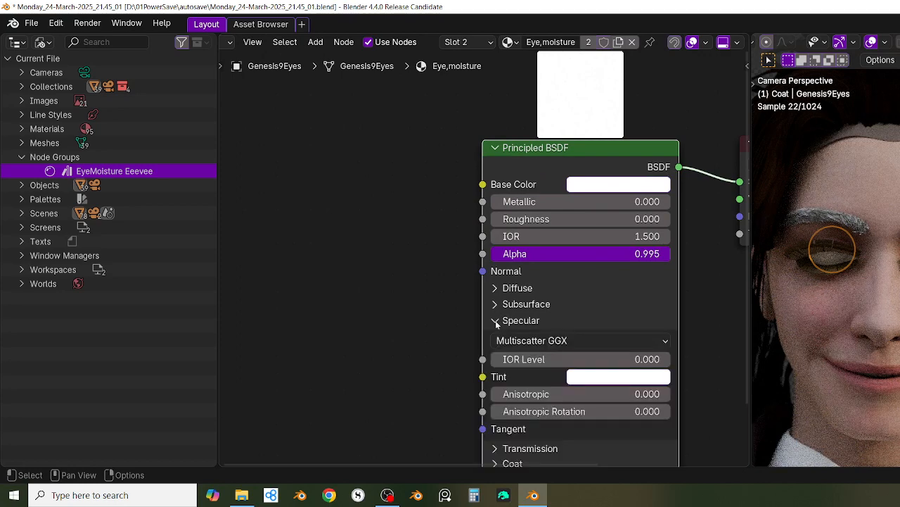
{"action": "left_click_drag", "start_coordinate": [524, 361], "coordinate": [672, 362]}
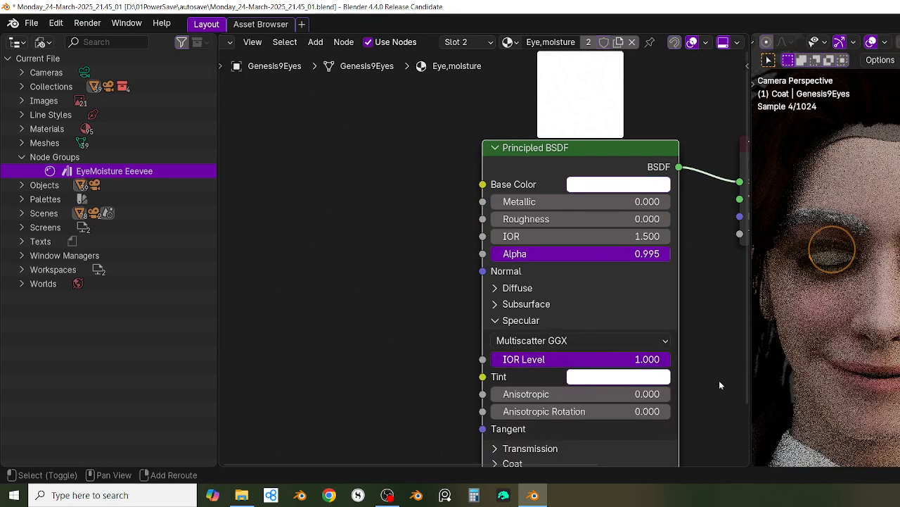
Step: Set the Eye,moisture Principled BSDF's Transmission Weight to 1
{"action": "middle_click_drag", "start_coordinate": [719, 380], "coordinate": [636, 304]}
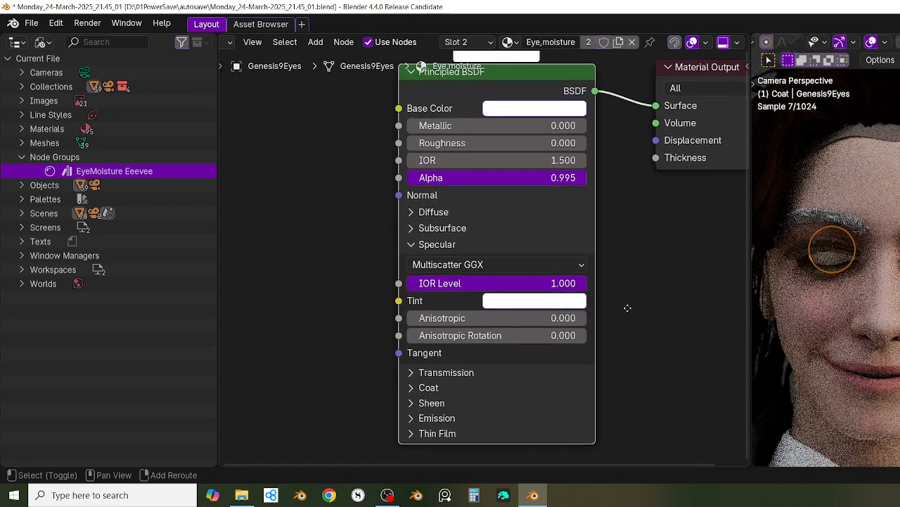
{"action": "left_click", "coordinate": [414, 372]}
{"action": "left_click_drag", "start_coordinate": [429, 391], "coordinate": [589, 388]}
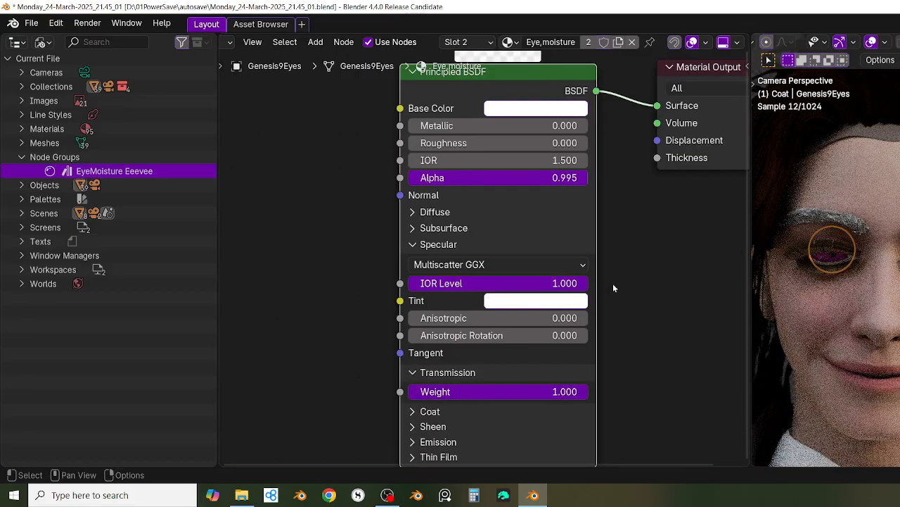
Step: Put the Principled BSDF into a new node group and return to the Eye,moisture material's top level
{"action": "middle_click_drag", "start_coordinate": [626, 254], "coordinate": [533, 321]}
{"action": "scroll", "coordinate": [543, 320], "scroll_direction": "down", "scroll_amount": 3}
{"action": "scroll", "coordinate": [597, 275], "scroll_direction": "down", "scroll_amount": 1}
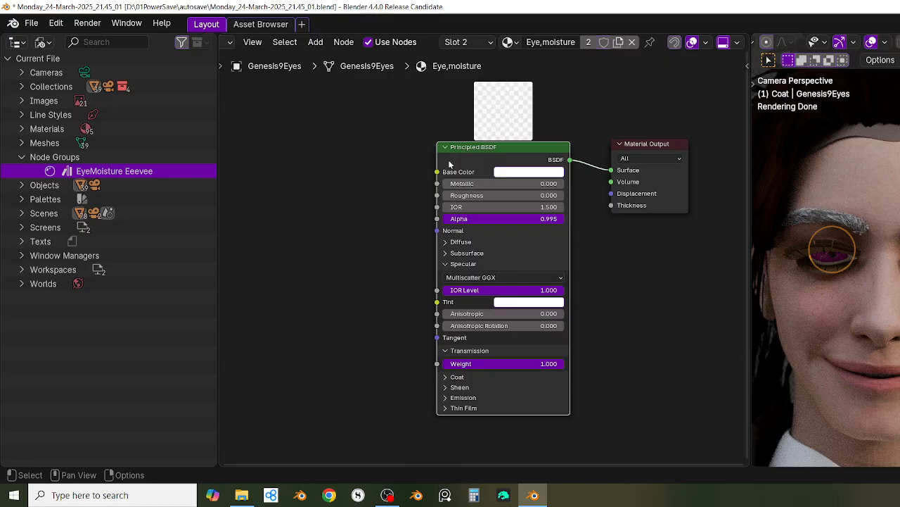
{"action": "key", "text": "ctrl+g"}
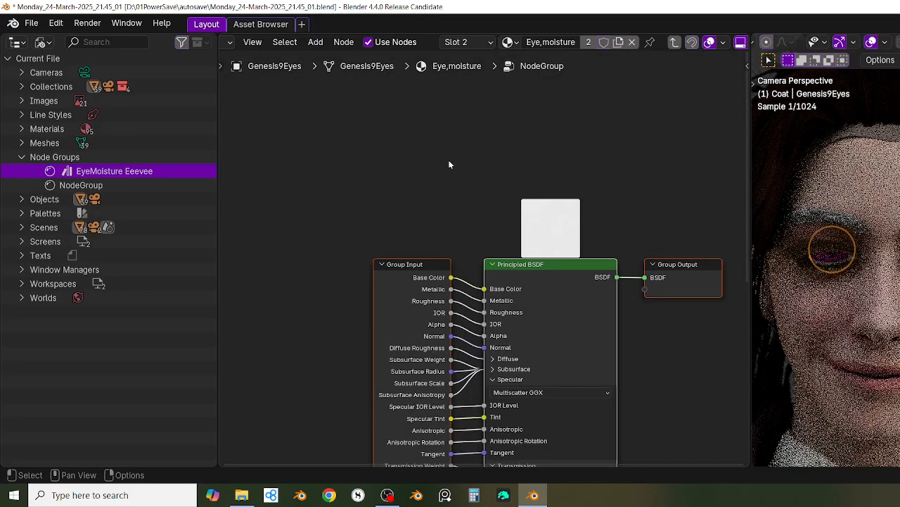
{"action": "scroll", "coordinate": [475, 112], "scroll_direction": "down", "scroll_amount": 2}
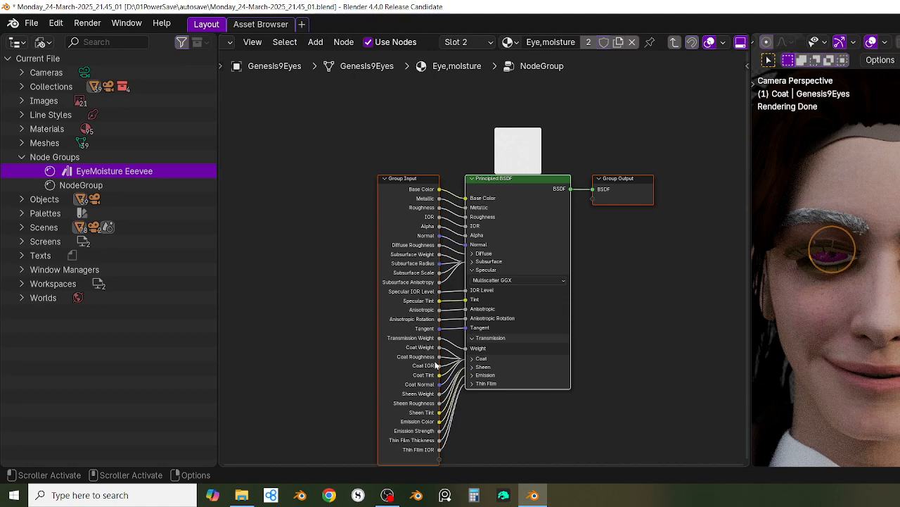
{"action": "left_click", "coordinate": [674, 47]}
{"action": "scroll", "coordinate": [510, 277], "scroll_direction": "up", "scroll_amount": 5}
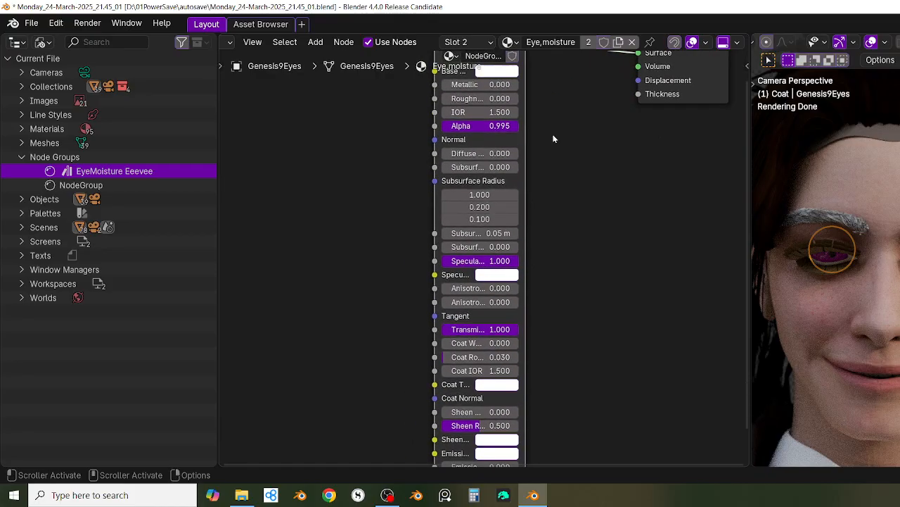
{"action": "scroll", "coordinate": [544, 205], "scroll_direction": "down", "scroll_amount": 3}
{"action": "scroll", "coordinate": [544, 248], "scroll_direction": "up", "scroll_amount": 3}
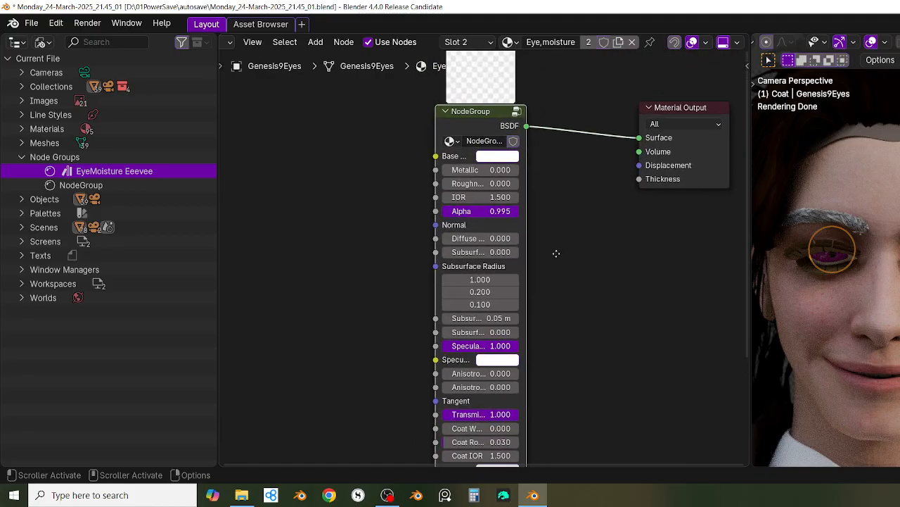
{"action": "middle_click_drag", "start_coordinate": [556, 253], "coordinate": [569, 282]}
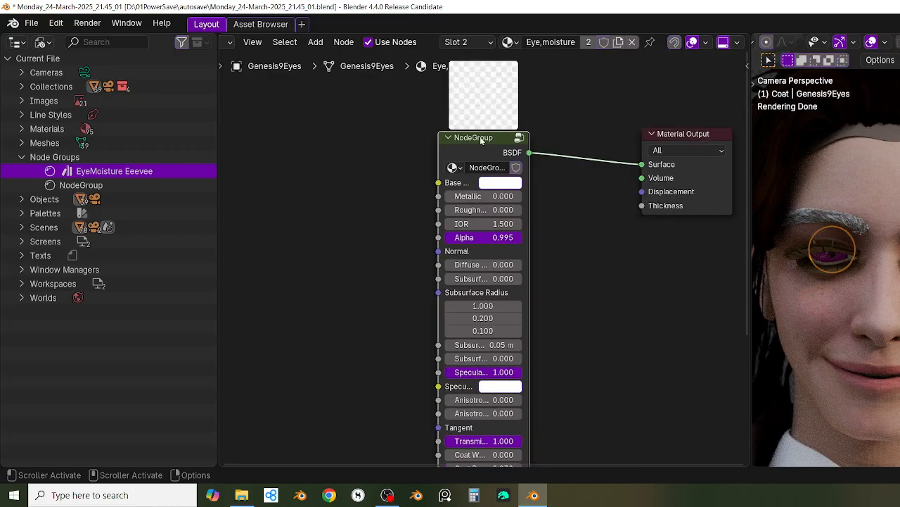
{"action": "middle_click_drag", "start_coordinate": [532, 234], "coordinate": [528, 231]}
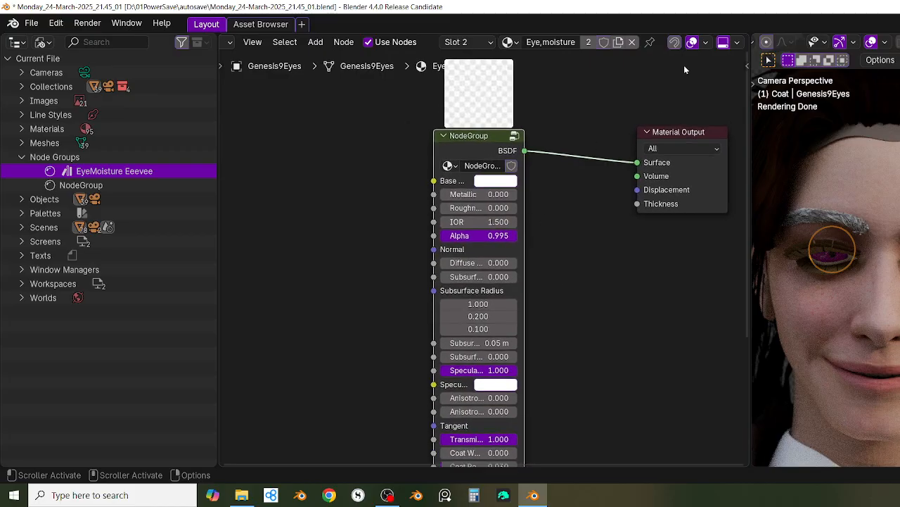
{"action": "scroll", "coordinate": [556, 171], "scroll_direction": "down", "scroll_amount": 3}
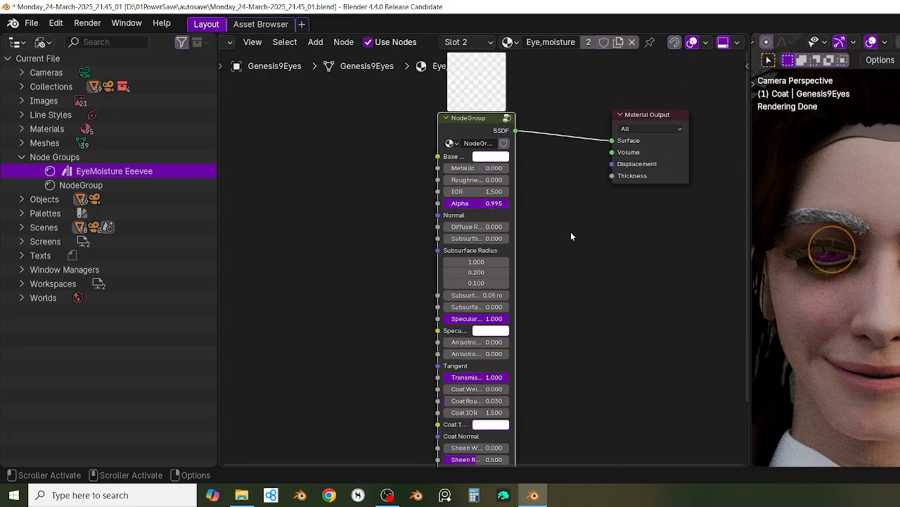
Step: Select the Genesis9Tear mesh around the eye and set its Tear material's Roughness to 0
{"action": "left_click", "coordinate": [838, 266]}
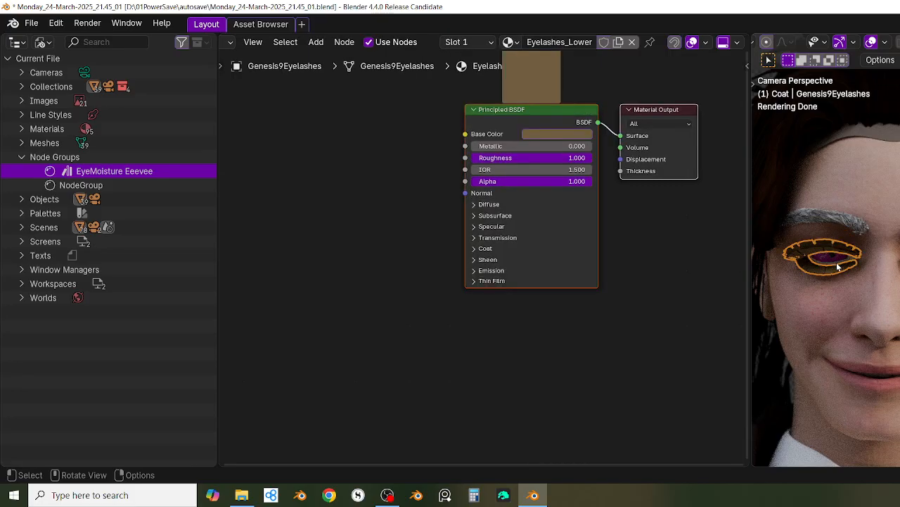
{"action": "left_click", "coordinate": [842, 260]}
{"action": "left_click", "coordinate": [847, 262]}
{"action": "left_click", "coordinate": [850, 261]}
{"action": "left_click", "coordinate": [852, 261]}
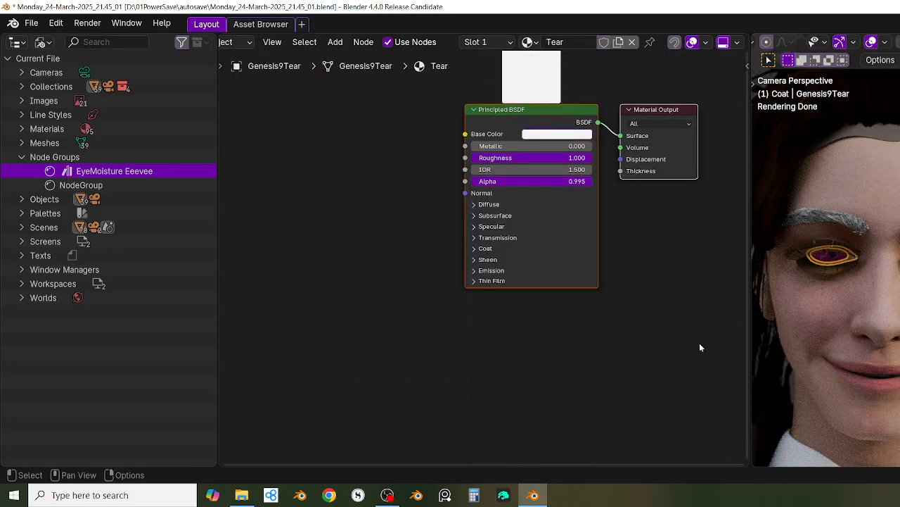
{"action": "middle_click_drag", "start_coordinate": [658, 323], "coordinate": [657, 453], "text": "shift"}
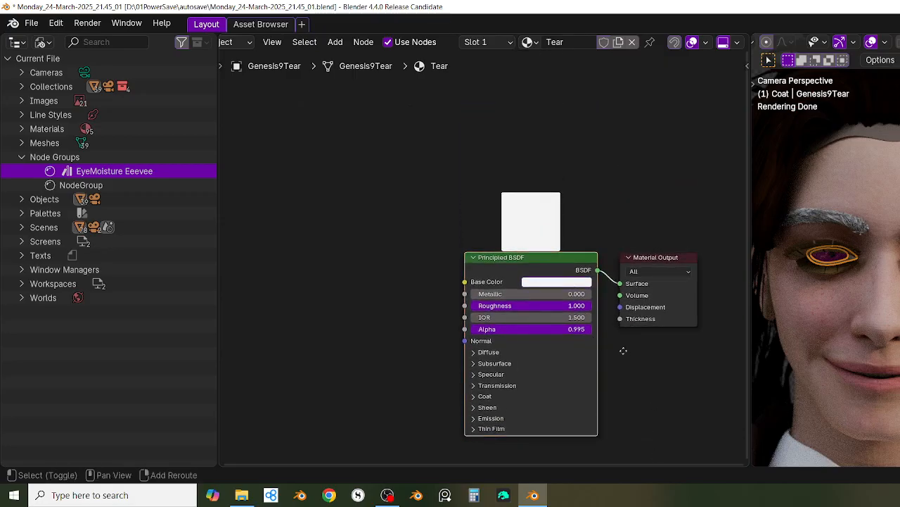
{"action": "middle_click_drag", "start_coordinate": [625, 334], "coordinate": [634, 322]}
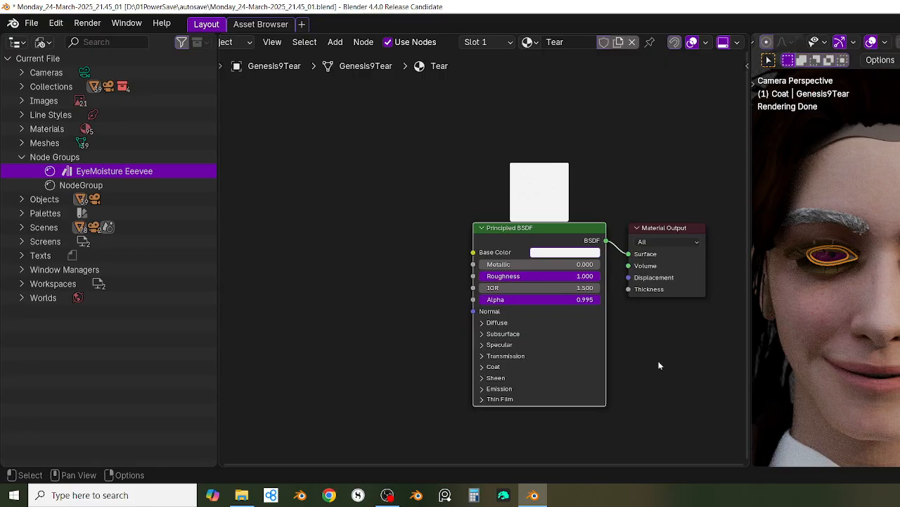
{"action": "scroll", "coordinate": [495, 330], "scroll_direction": "up", "scroll_amount": 2}
{"action": "middle_click_drag", "start_coordinate": [530, 273], "coordinate": [480, 312]}
{"action": "left_click_drag", "start_coordinate": [480, 313], "coordinate": [426, 310]}
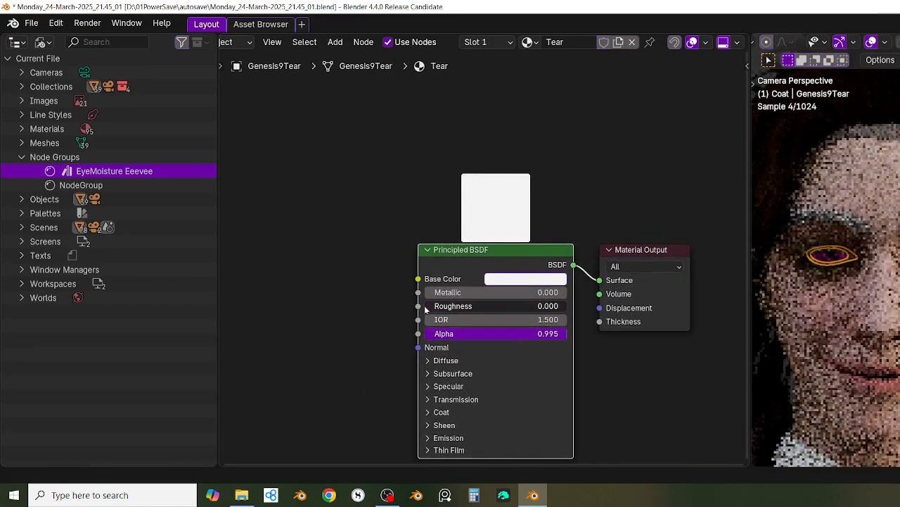
Step: Set the Tear material's Specular IOR Level to 1 and its Transmission Weight to 1
{"action": "middle_click_drag", "start_coordinate": [597, 355], "coordinate": [591, 311]}
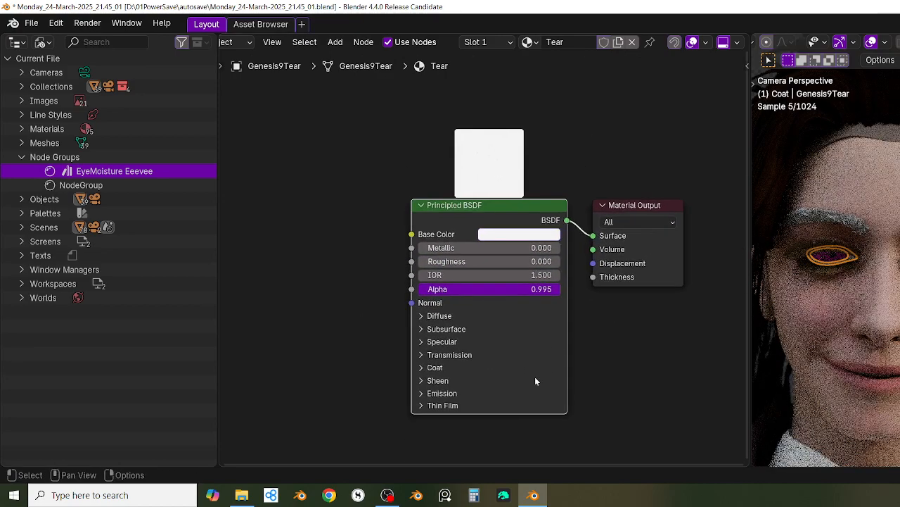
{"action": "left_click", "coordinate": [421, 342]}
{"action": "left_click_drag", "start_coordinate": [452, 376], "coordinate": [543, 389]}
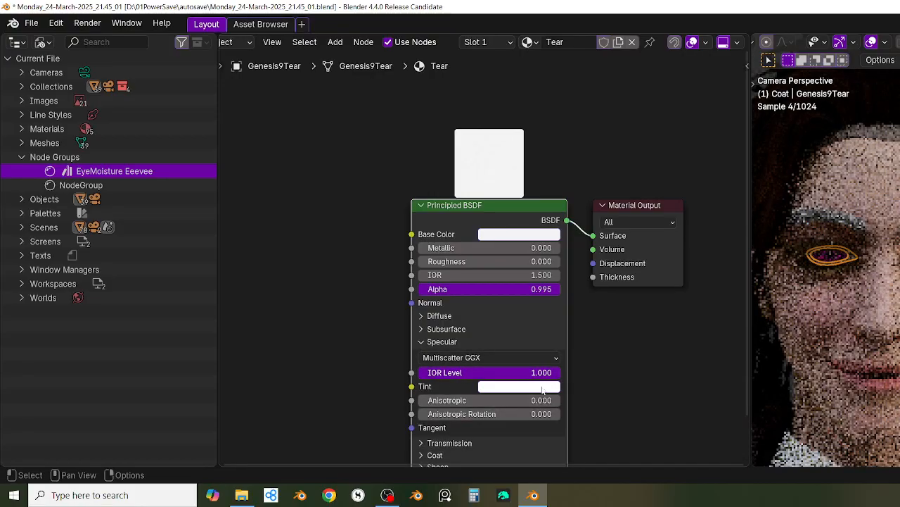
{"action": "left_click", "coordinate": [439, 443]}
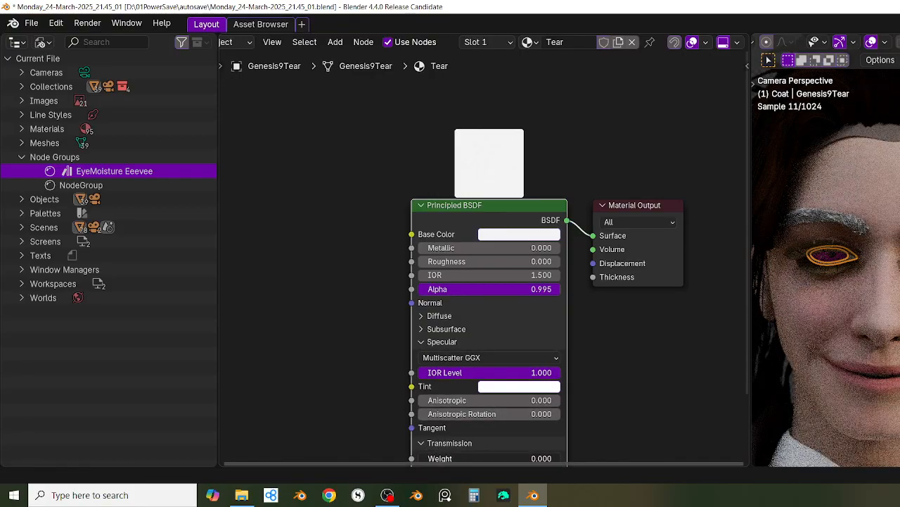
{"action": "left_click_drag", "start_coordinate": [439, 458], "coordinate": [556, 458]}
Step: Lower the Tear material's Alpha to about 0.817
{"action": "scroll", "coordinate": [872, 265], "scroll_direction": "up", "scroll_amount": 5}
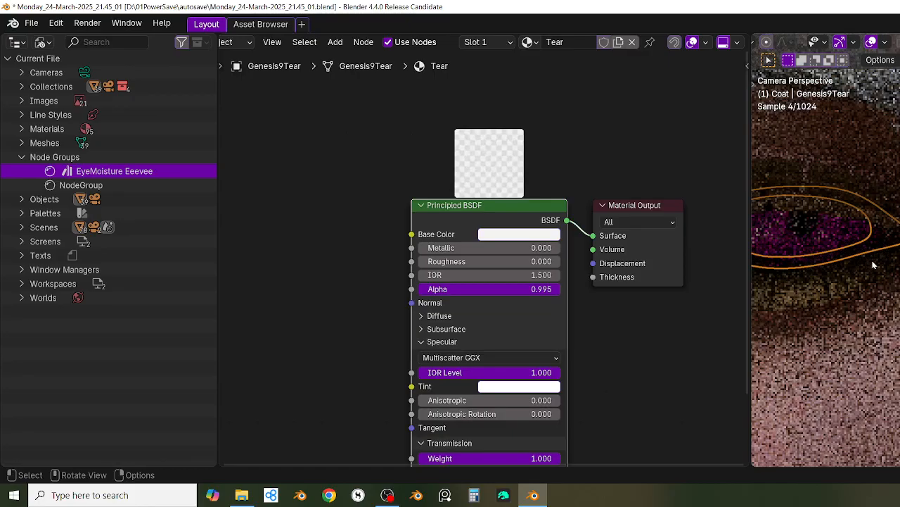
{"action": "middle_click_drag", "start_coordinate": [659, 345], "coordinate": [660, 346], "text": "shift"}
{"action": "left_click_drag", "start_coordinate": [555, 294], "coordinate": [558, 294]}
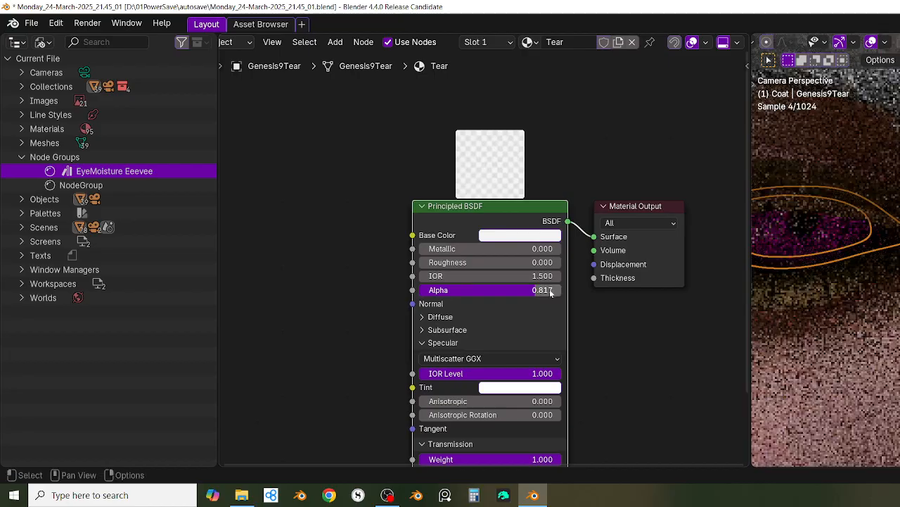
Step: Select the Genesis9 body mesh to bring up its Fingernails material
{"action": "left_click", "coordinate": [852, 375]}
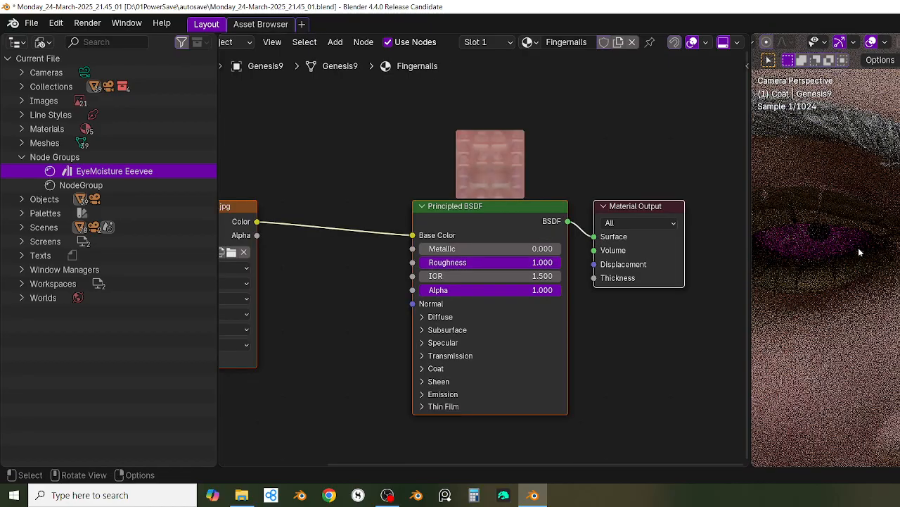
{"action": "scroll", "coordinate": [858, 248], "scroll_direction": "down", "scroll_amount": 4}
{"action": "scroll", "coordinate": [882, 327], "scroll_direction": "down", "scroll_amount": 3}
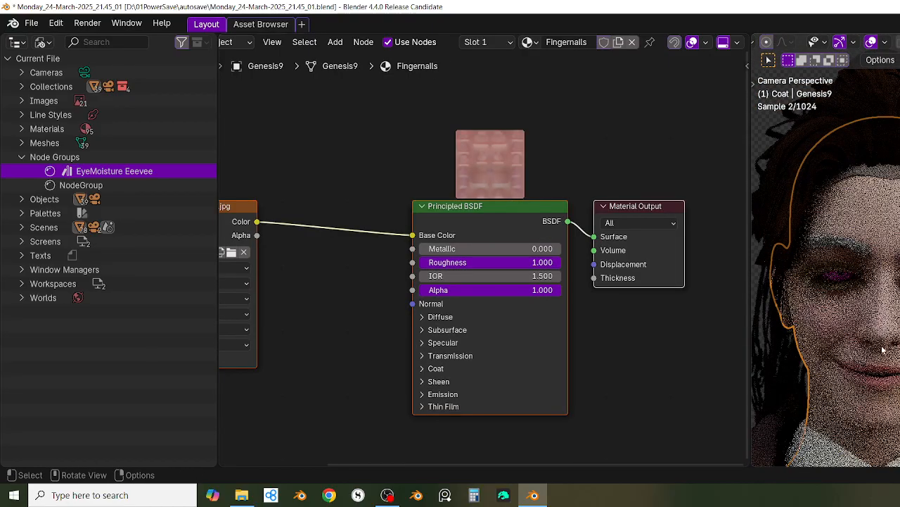
{"action": "scroll", "coordinate": [625, 356], "scroll_direction": "down", "scroll_amount": 2}
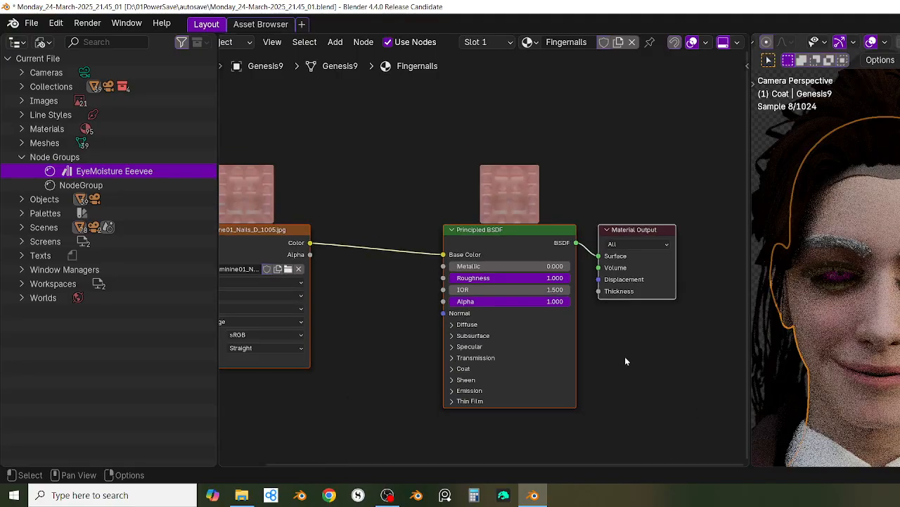
{"action": "left_click", "coordinate": [843, 278]}
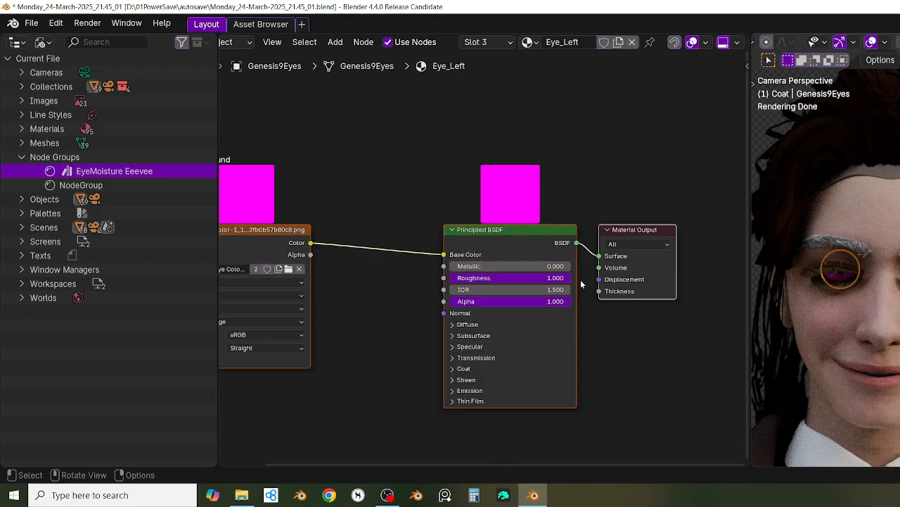
{"action": "middle_click_drag", "start_coordinate": [374, 319], "coordinate": [457, 329]}
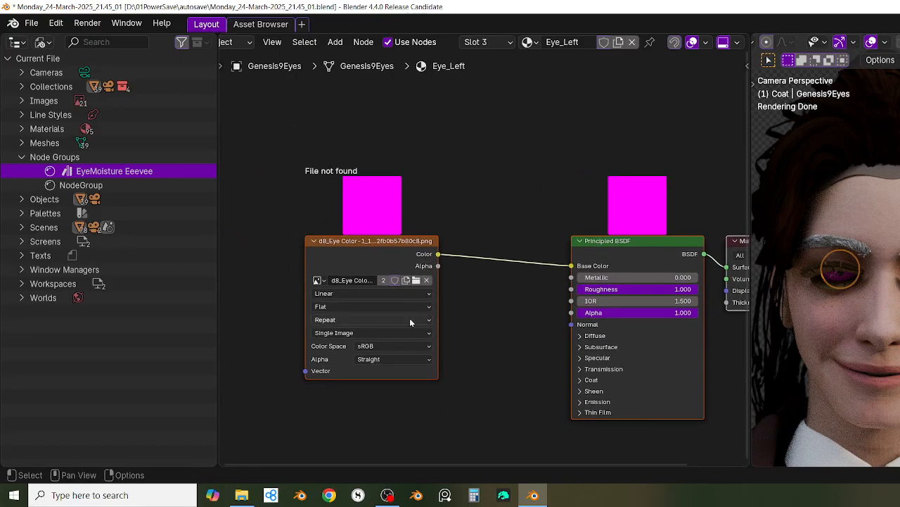
{"action": "left_click", "coordinate": [416, 280]}
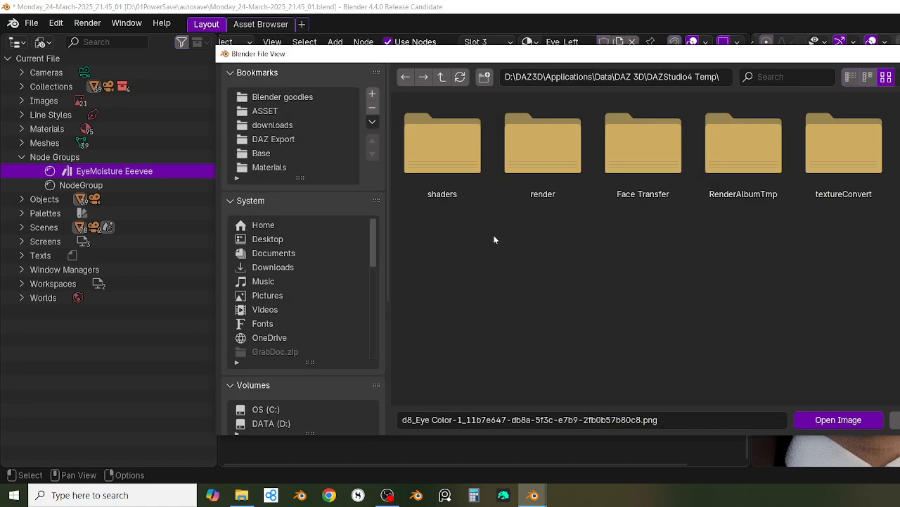
{"action": "left_click", "coordinate": [577, 77]}
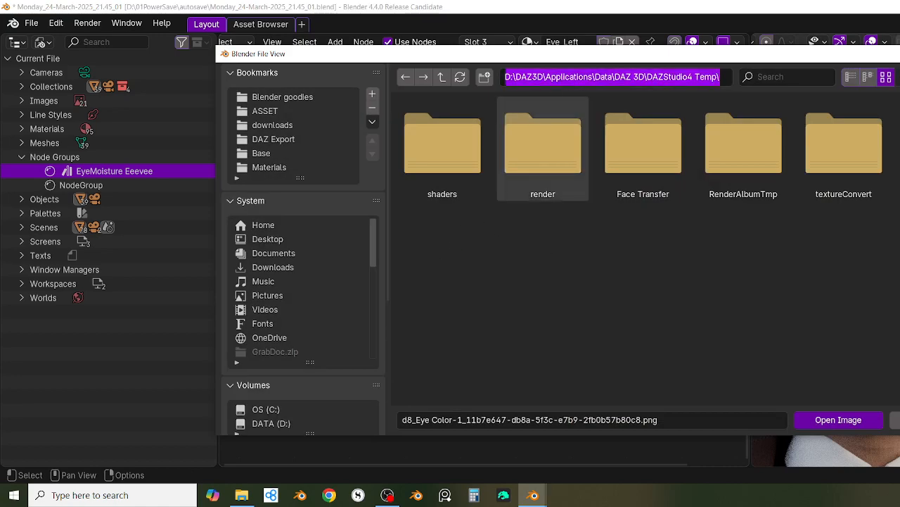
{"action": "key", "text": "ctrl+v"}
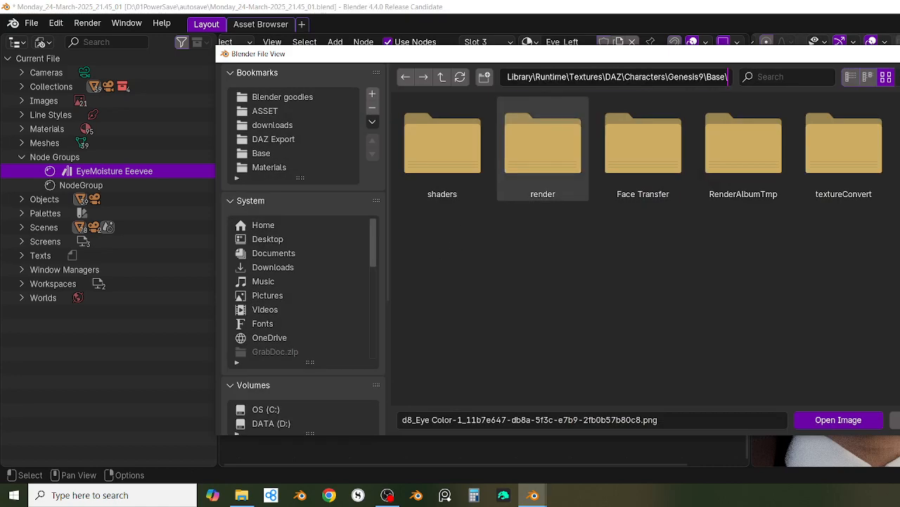
{"action": "key", "text": "Return"}
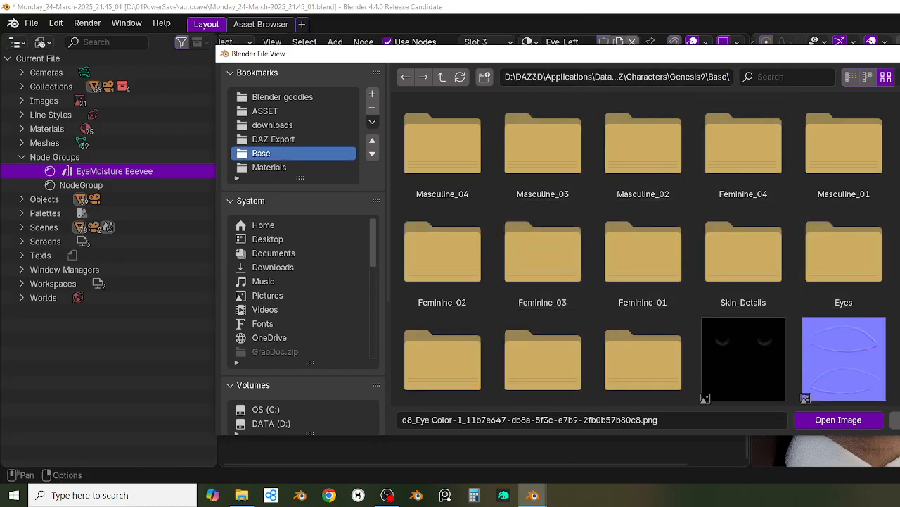
{"action": "key", "text": "Escape"}
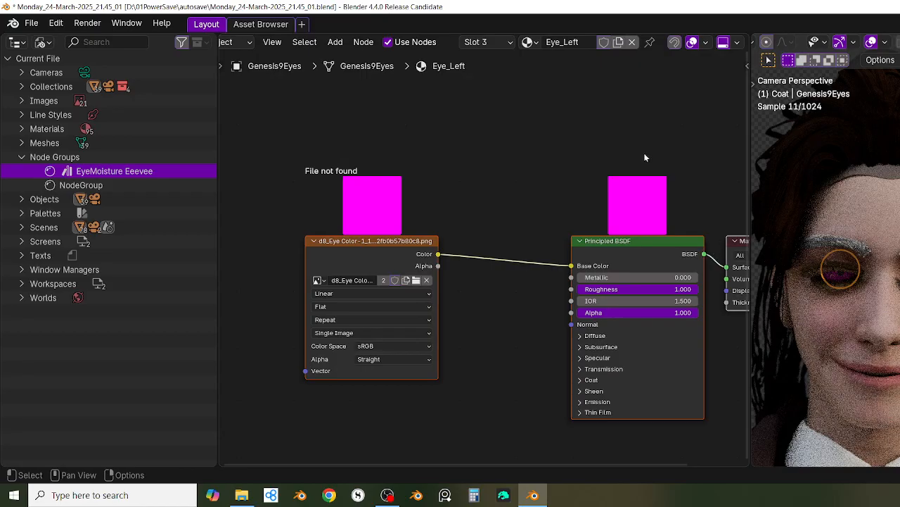
Step: Copy the path of the Genesis9 Base textures folder, reached from the body's Head material image G9Feminine01_Head_D_1001.jpg
{"action": "left_click", "coordinate": [820, 344]}
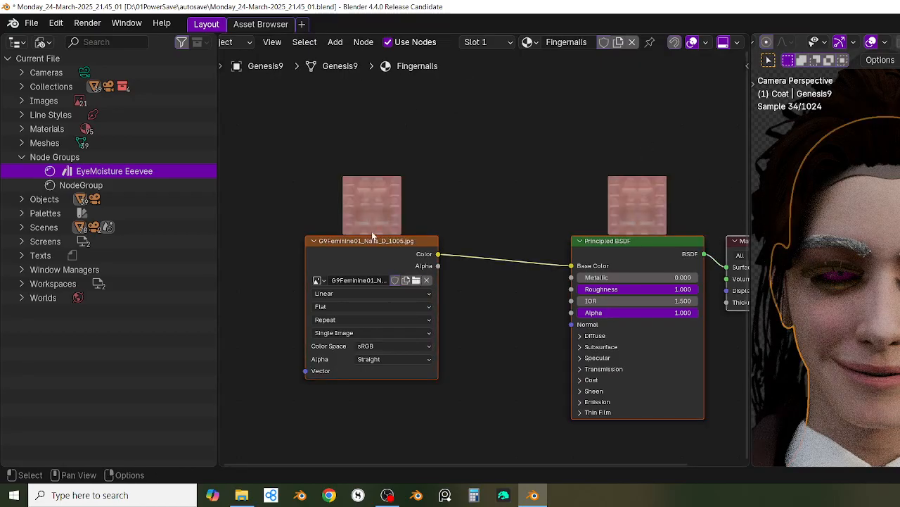
{"action": "scroll", "coordinate": [373, 236], "scroll_direction": "up", "scroll_amount": 2}
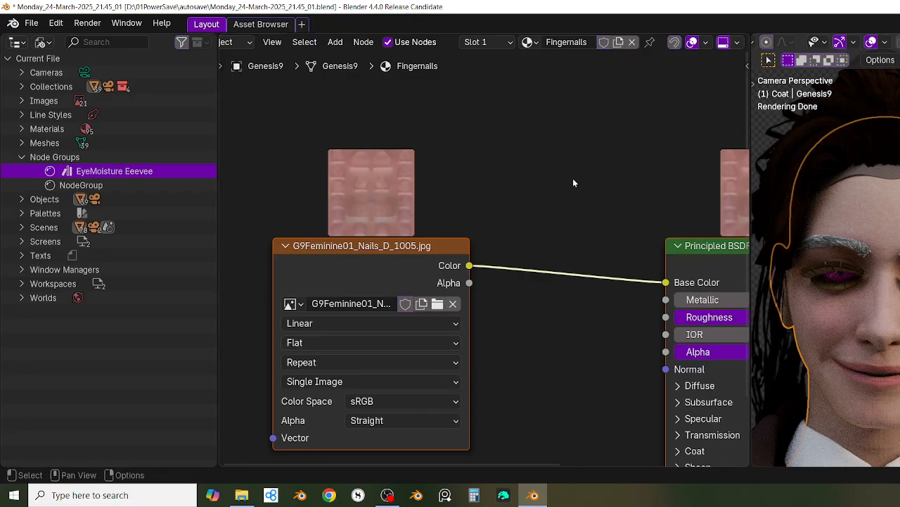
{"action": "middle_click_drag", "start_coordinate": [592, 170], "coordinate": [577, 149]}
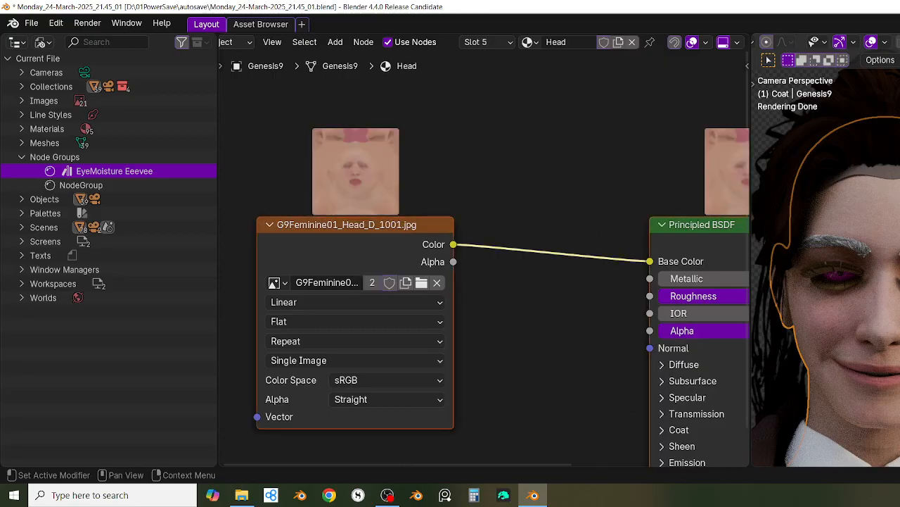
{"action": "left_click", "coordinate": [421, 283]}
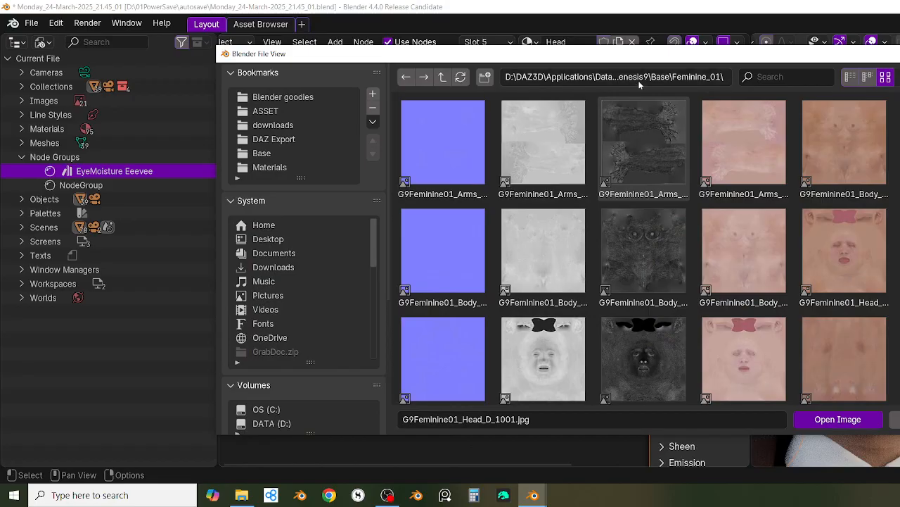
{"action": "left_click", "coordinate": [442, 77]}
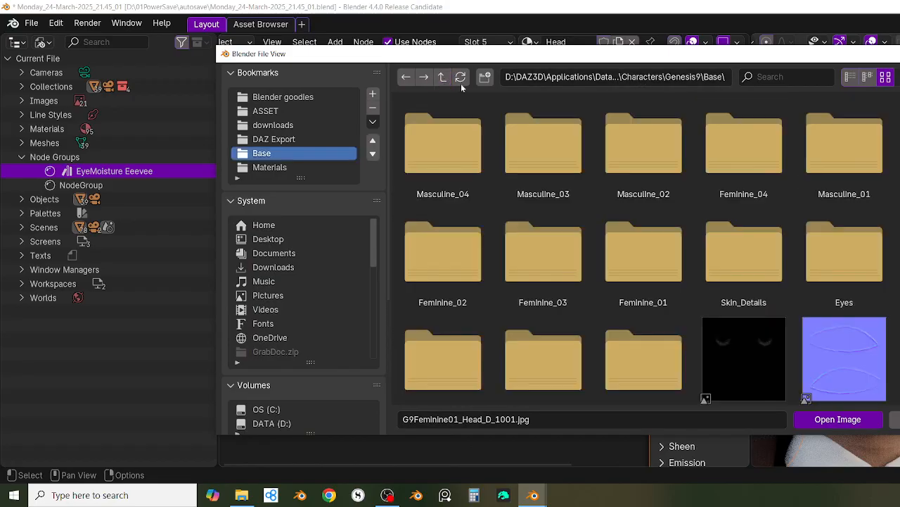
{"action": "left_click", "coordinate": [670, 78]}
{"action": "key", "text": "ctrl+c"}
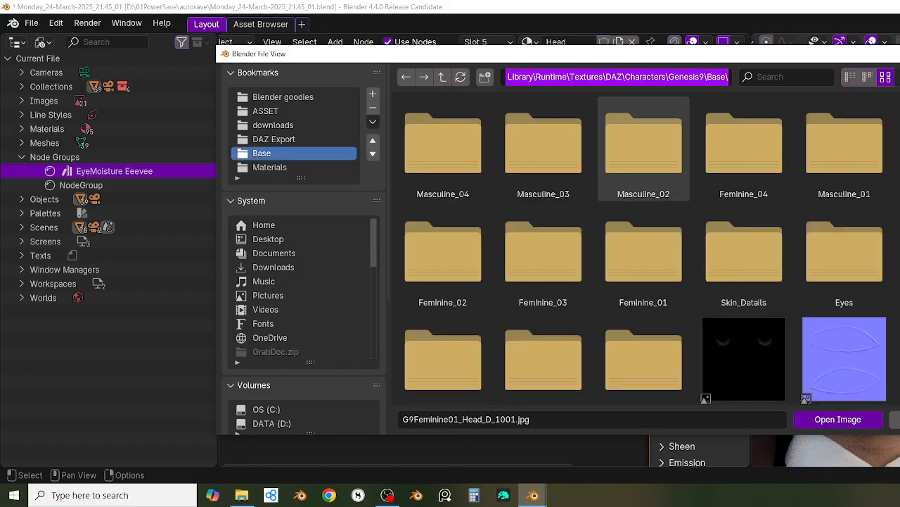
{"action": "key", "text": "Escape"}
{"action": "key", "text": "Escape"}
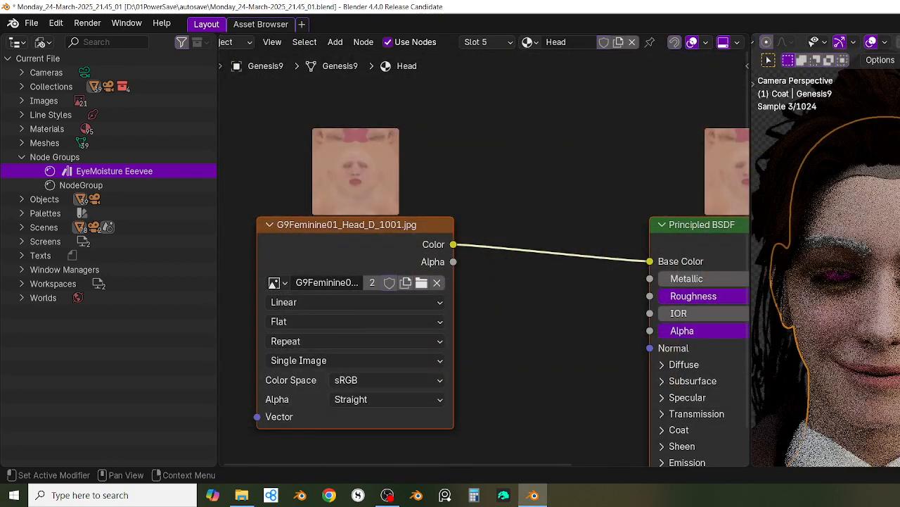
Step: Replace the Eye_Right material in Slot 4 of the Genesis9Eyes mesh with the Eye material
{"action": "left_click", "coordinate": [834, 280]}
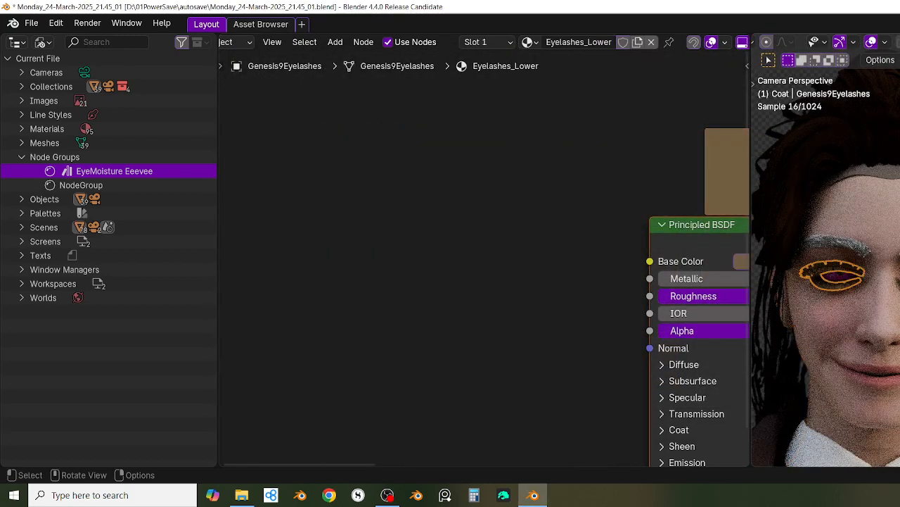
{"action": "left_click", "coordinate": [847, 280]}
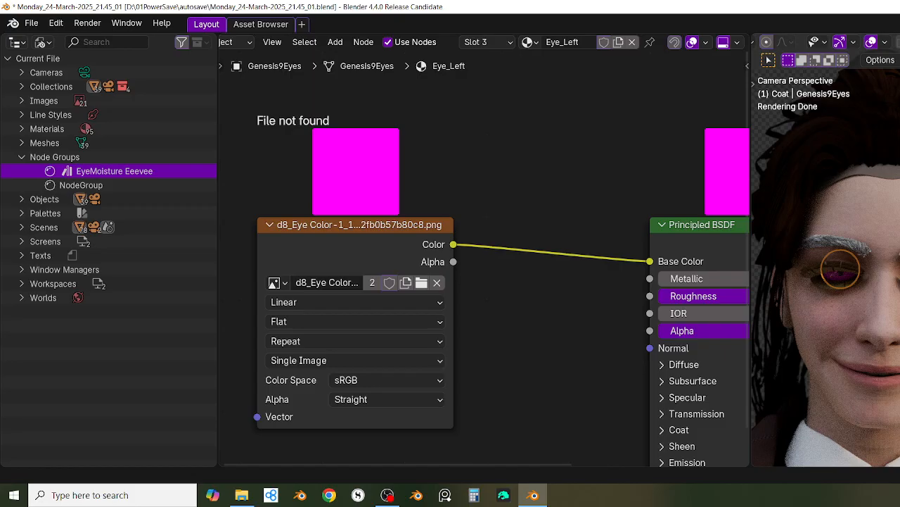
{"action": "left_click", "coordinate": [840, 270]}
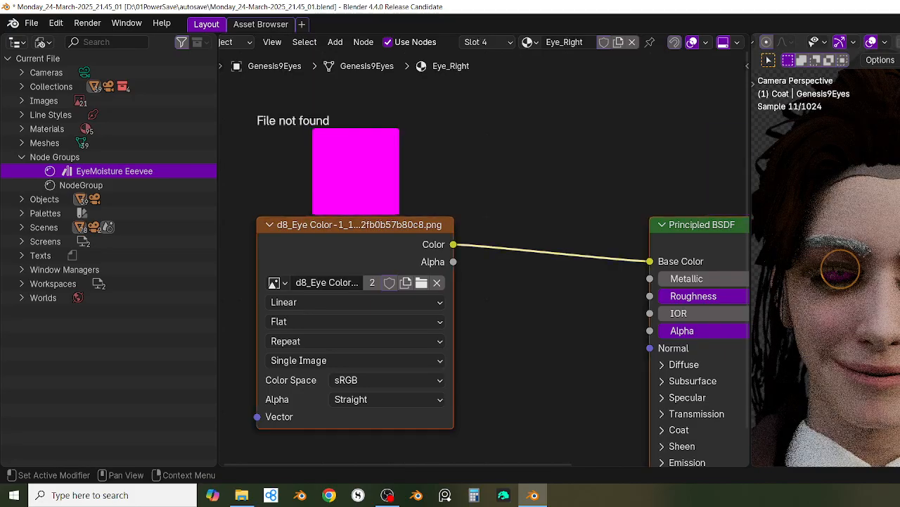
{"action": "left_click", "coordinate": [899, 170]}
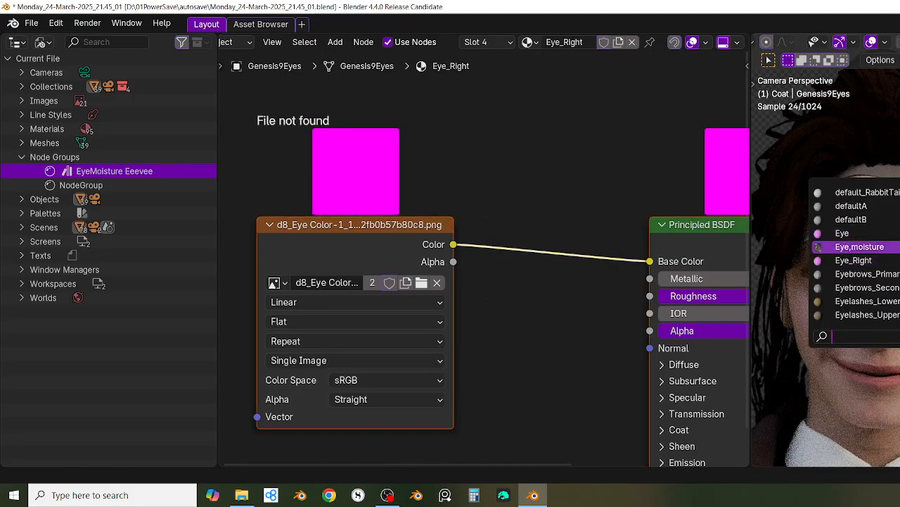
{"action": "left_click", "coordinate": [842, 232]}
{"action": "scroll", "coordinate": [473, 346], "scroll_direction": "down", "scroll_amount": 1}
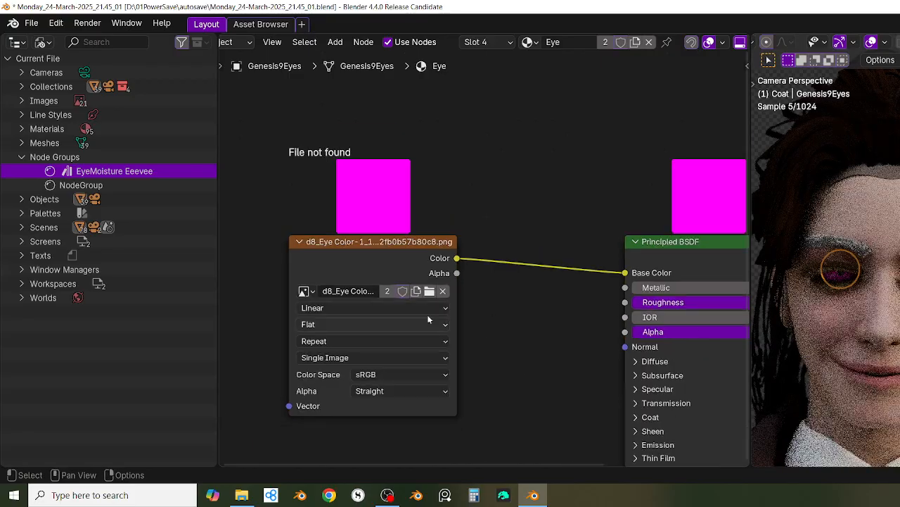
Step: Load G9_Eyes09_D.jpg from the Eyes subfolder of the copied Genesis9 Base path into the Eye material's image texture
{"action": "left_click", "coordinate": [430, 290]}
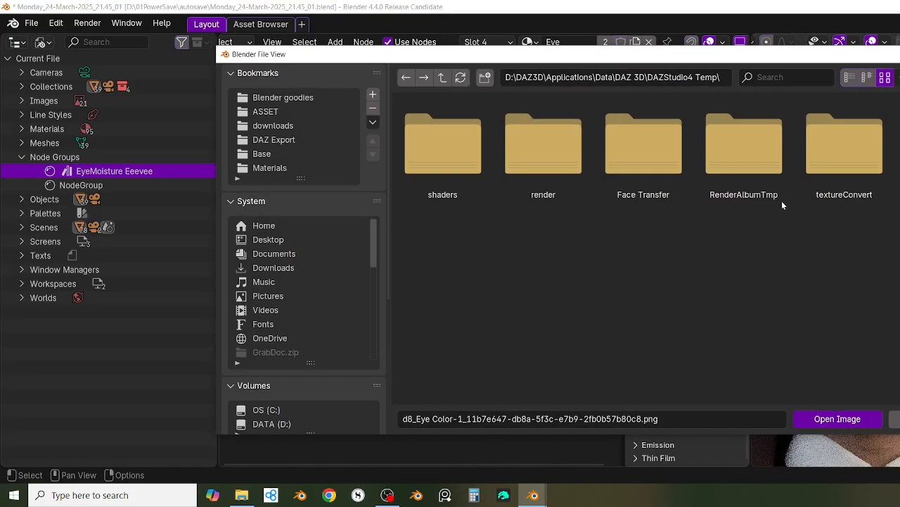
{"action": "left_click", "coordinate": [598, 79]}
{"action": "key", "text": "ctrl+v"}
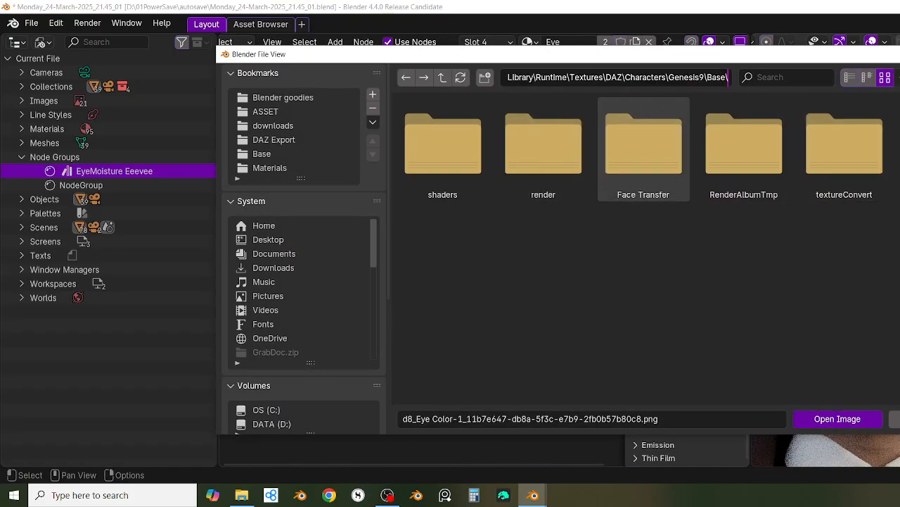
{"action": "key", "text": "Return"}
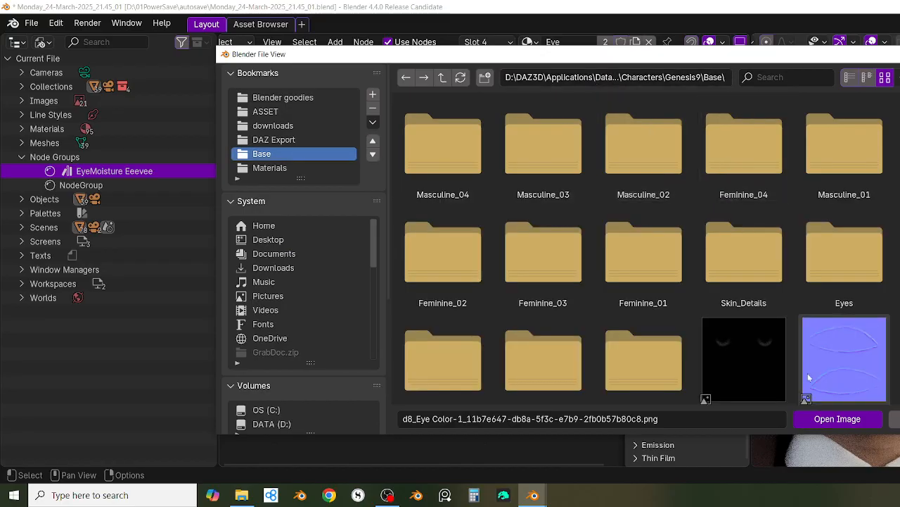
{"action": "left_click", "coordinate": [837, 267]}
{"action": "double_click", "coordinate": [836, 262]}
{"action": "scroll", "coordinate": [661, 303], "scroll_direction": "down", "scroll_amount": 3}
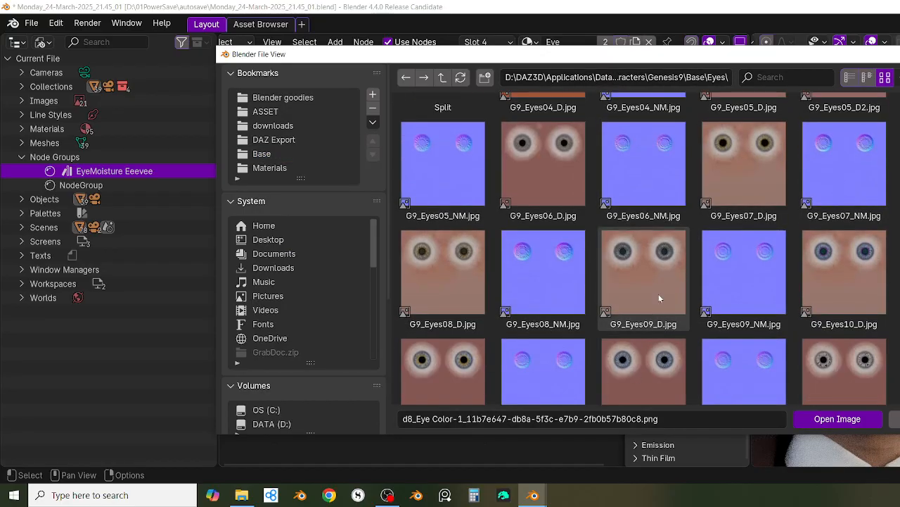
{"action": "scroll", "coordinate": [644, 330], "scroll_direction": "down", "scroll_amount": 3}
{"action": "left_click", "coordinate": [672, 202]}
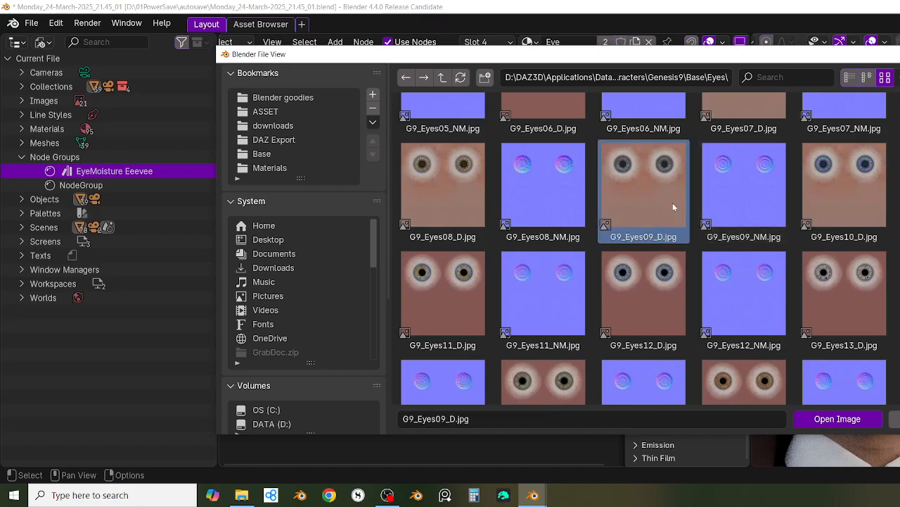
{"action": "left_click", "coordinate": [852, 420]}
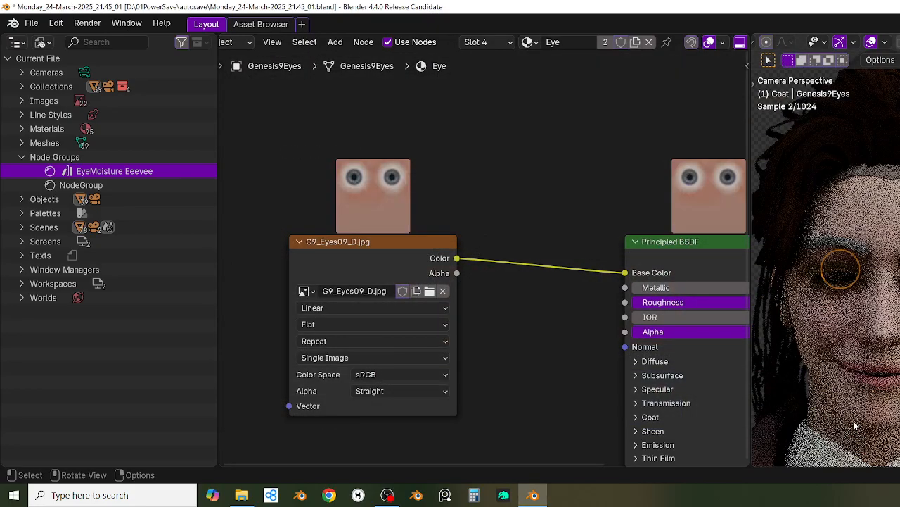
Step: Examine the new eye texture on the face in the rendered preview, ending in the camera view
{"action": "scroll", "coordinate": [520, 378], "scroll_direction": "down", "scroll_amount": 1}
{"action": "middle_click_drag", "start_coordinate": [515, 353], "coordinate": [526, 295]}
{"action": "scroll", "coordinate": [881, 281], "scroll_direction": "up", "scroll_amount": 2}
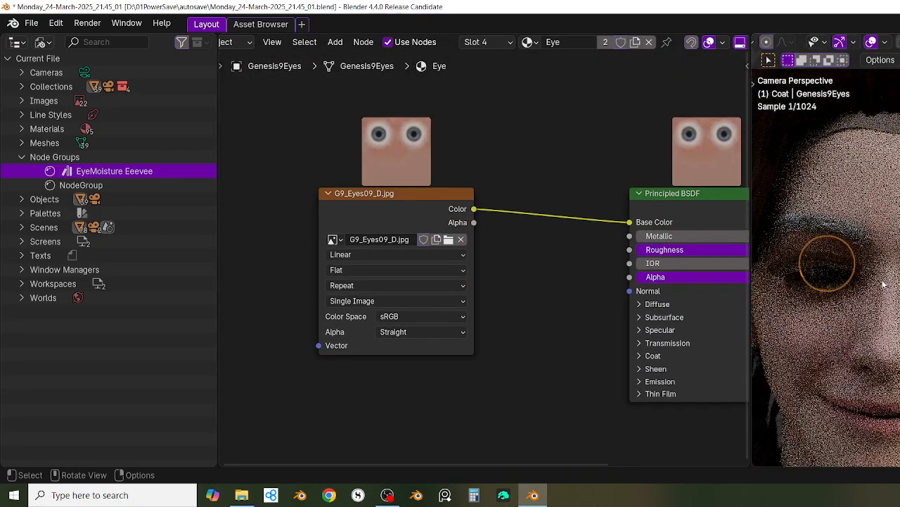
{"action": "middle_click_drag", "start_coordinate": [886, 289], "coordinate": [887, 290]}
{"action": "scroll", "coordinate": [883, 282], "scroll_direction": "up", "scroll_amount": 4}
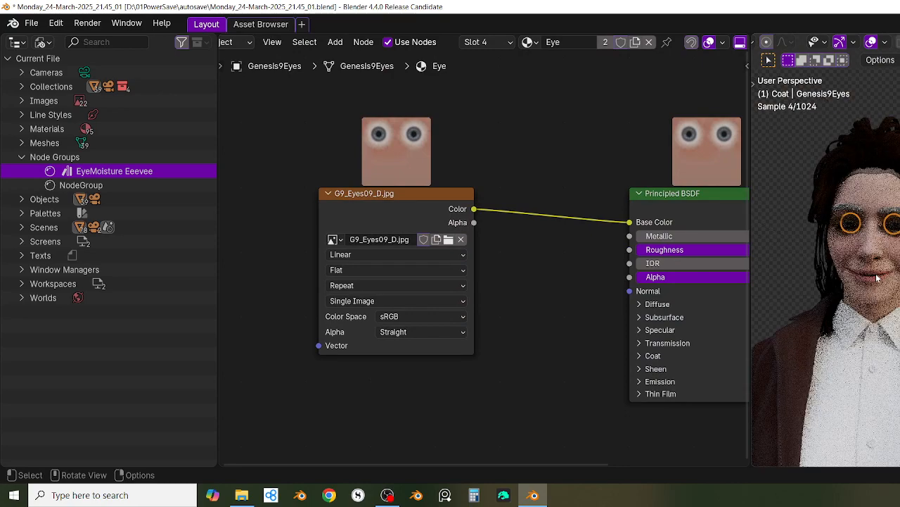
{"action": "key", "text": "KP_0"}
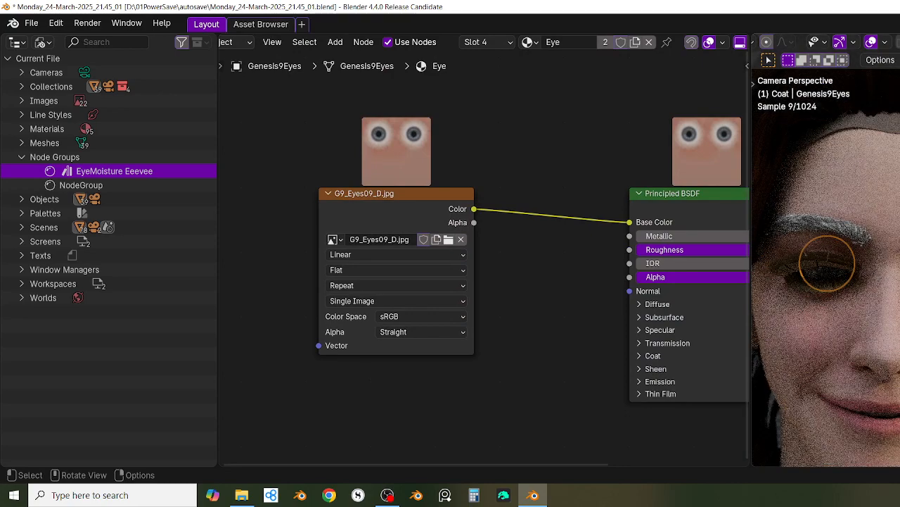
Step: Select the Genesis9Eyelashes mesh and set the Eyelashes_Lower material's Base Color to black
{"action": "left_click", "coordinate": [827, 262]}
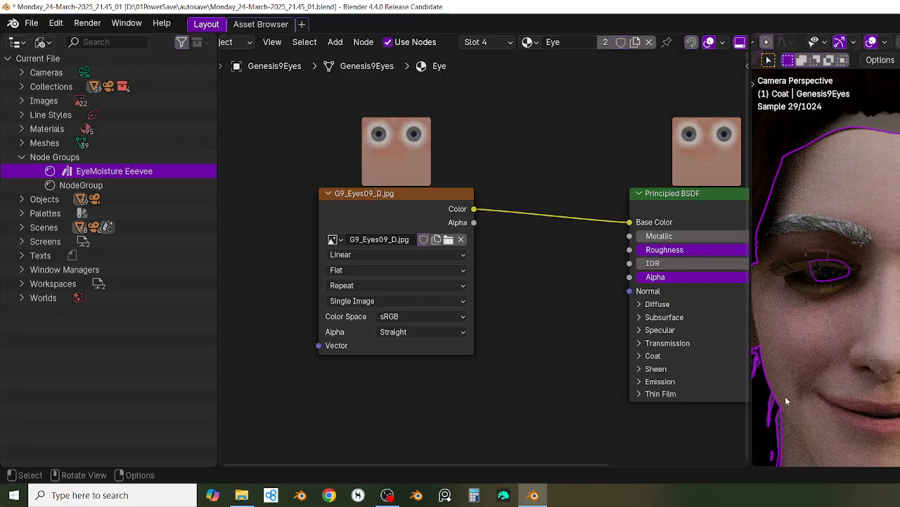
{"action": "left_click", "coordinate": [875, 140]}
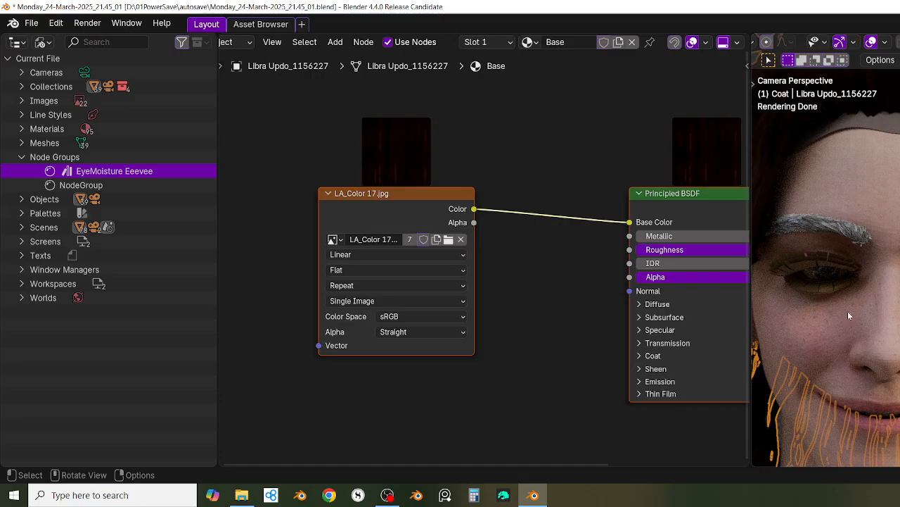
{"action": "left_click", "coordinate": [836, 292]}
{"action": "middle_click_drag", "start_coordinate": [482, 275], "coordinate": [346, 317]}
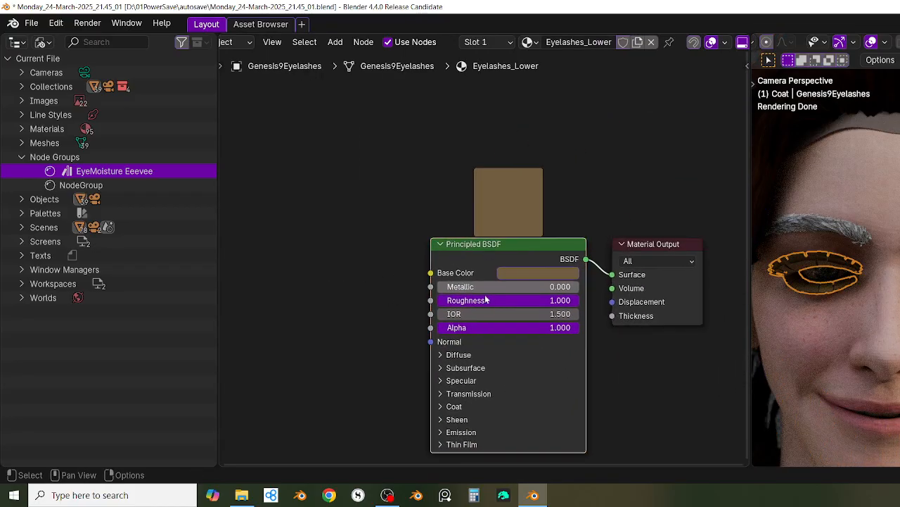
{"action": "left_click", "coordinate": [557, 273]}
{"action": "left_click_drag", "start_coordinate": [619, 134], "coordinate": [616, 167]}
{"action": "middle_click_drag", "start_coordinate": [351, 227], "coordinate": [386, 235]}
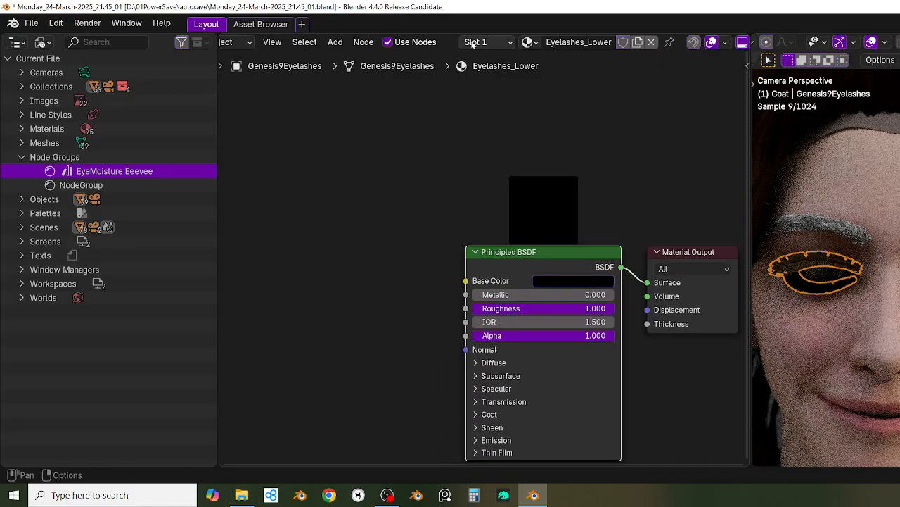
Step: Assign the Eyelashes_Upper material to Slot 1 of the eyelashes mesh and set its Base Color to black
{"action": "left_click", "coordinate": [528, 42]}
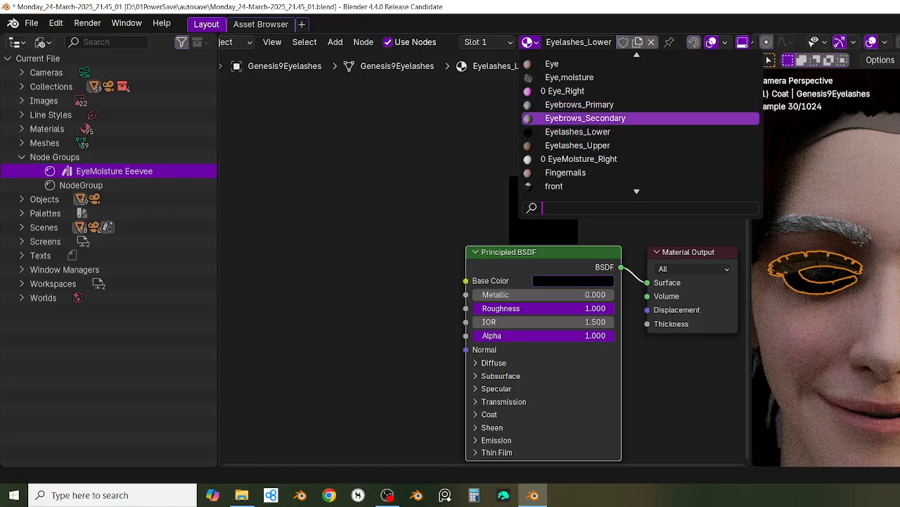
{"action": "left_click", "coordinate": [577, 145]}
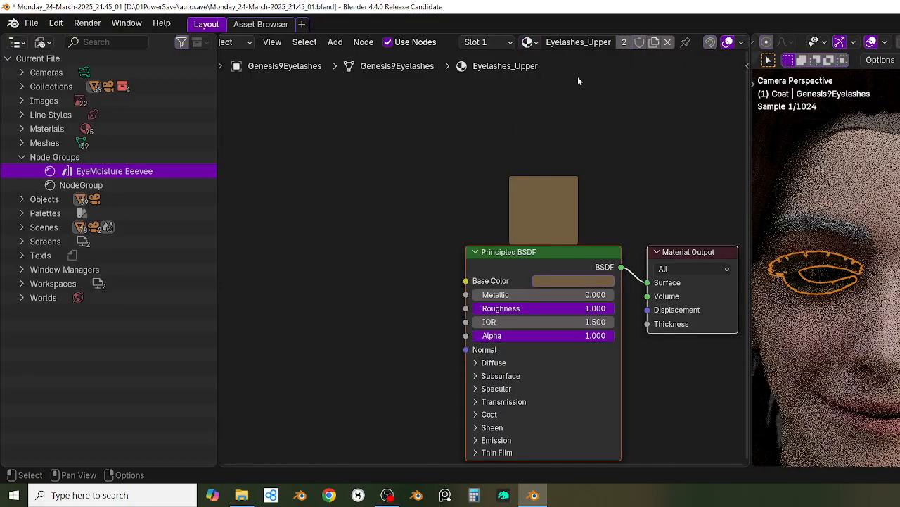
{"action": "left_click", "coordinate": [574, 281]}
{"action": "left_click_drag", "start_coordinate": [643, 130], "coordinate": [650, 176]}
{"action": "middle_click_drag", "start_coordinate": [424, 259], "coordinate": [431, 211]}
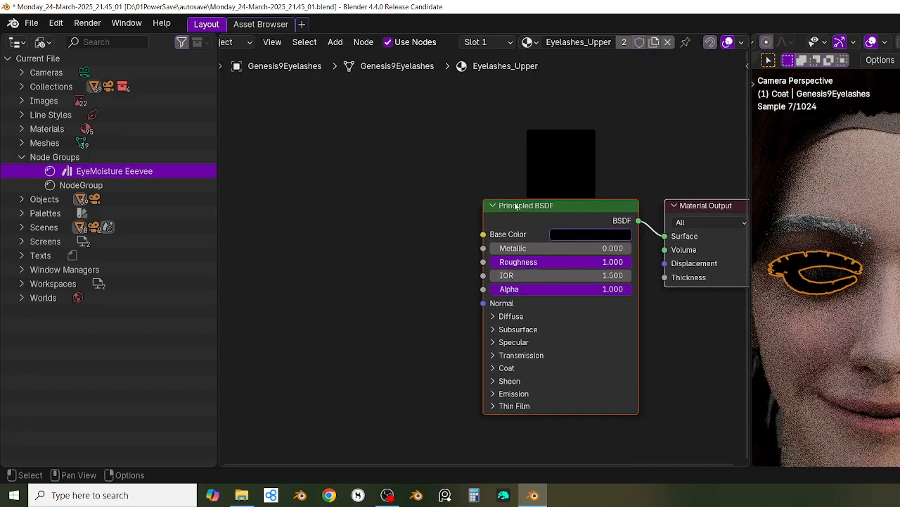
Step: Add an Image Texture node to the Eyelashes_Upper material and connect its Color to the Principled BSDF's Alpha
{"action": "left_click", "coordinate": [515, 206]}
{"action": "scroll", "coordinate": [387, 278], "scroll_direction": "down", "scroll_amount": 3}
{"action": "middle_click_drag", "start_coordinate": [360, 262], "coordinate": [458, 297]}
{"action": "key", "text": "F3"}
{"action": "type", "text": "i"}
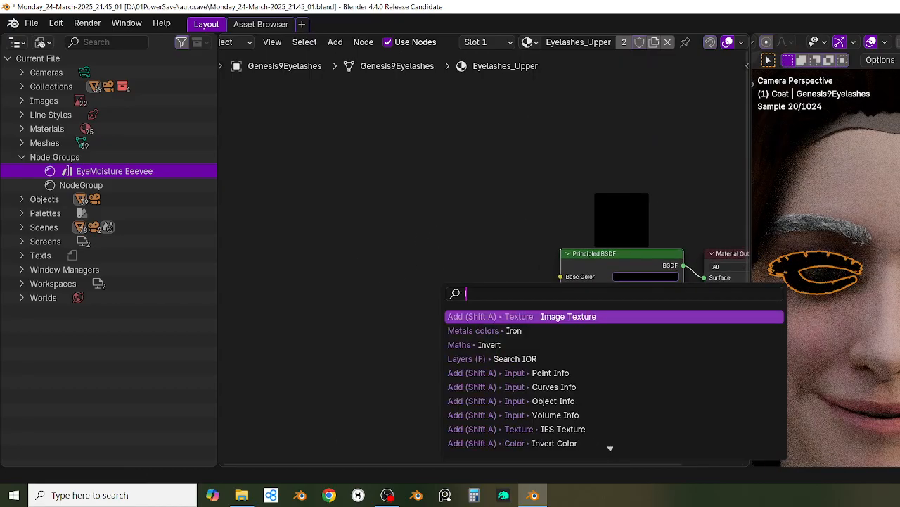
{"action": "key", "text": "Down"}
{"action": "key", "text": "Up"}
{"action": "key", "text": "Return"}
{"action": "left_click", "coordinate": [340, 259]}
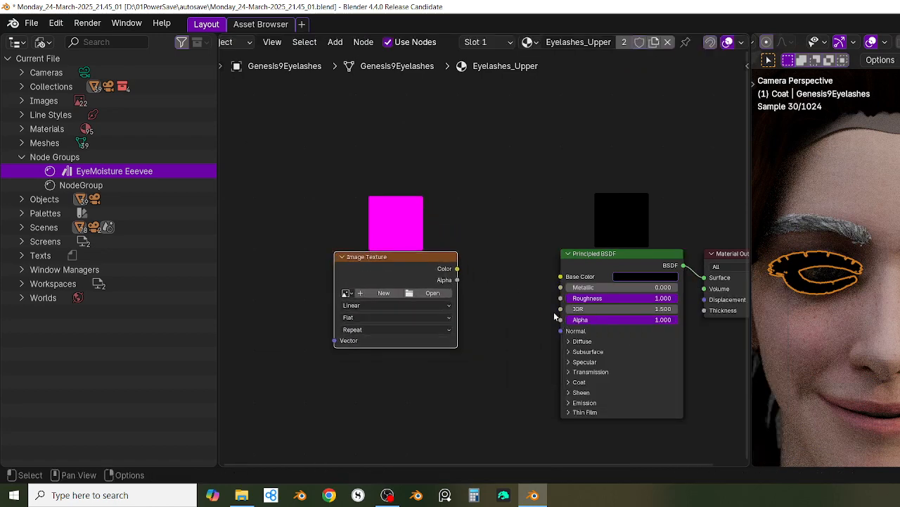
{"action": "scroll", "coordinate": [535, 317], "scroll_direction": "up", "scroll_amount": 2}
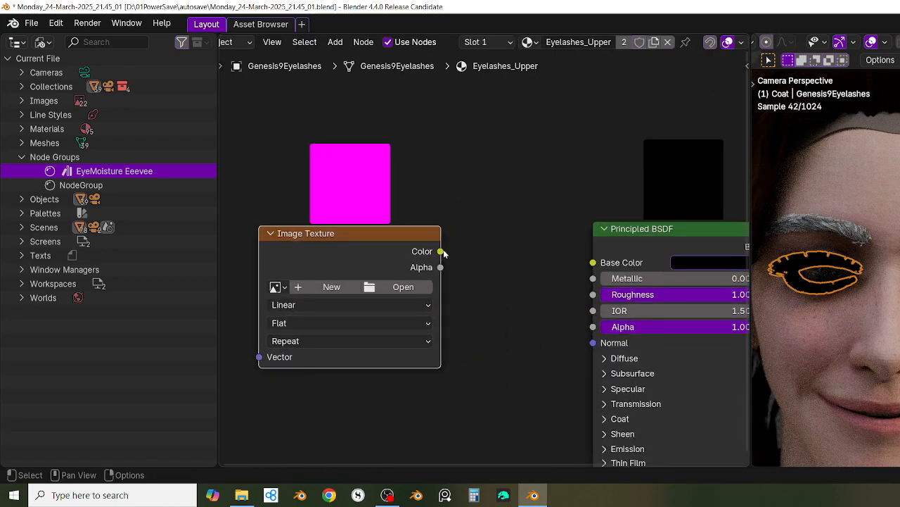
{"action": "left_click_drag", "start_coordinate": [441, 251], "coordinate": [592, 327]}
{"action": "middle_click_drag", "start_coordinate": [484, 345], "coordinate": [478, 323]}
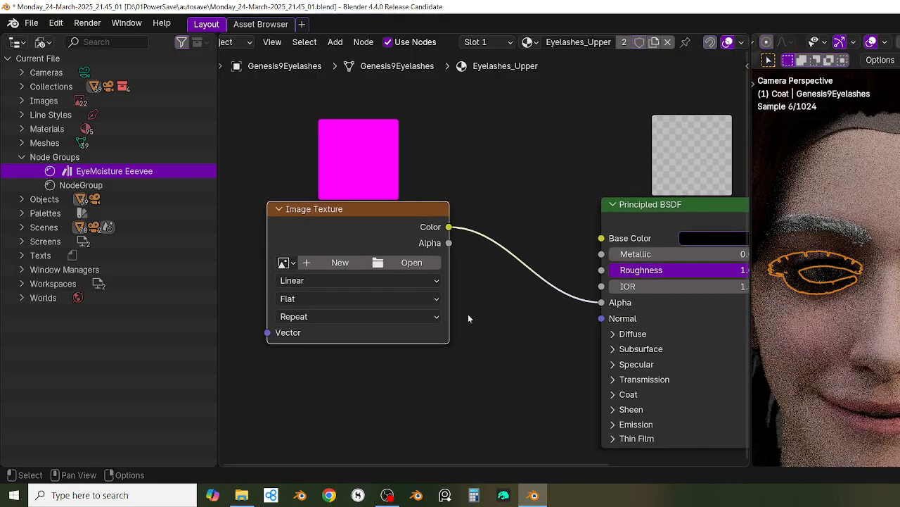
Step: Hide the overlays in the rendered camera view of the face
{"action": "middle_click_drag", "start_coordinate": [837, 295], "coordinate": [873, 292]}
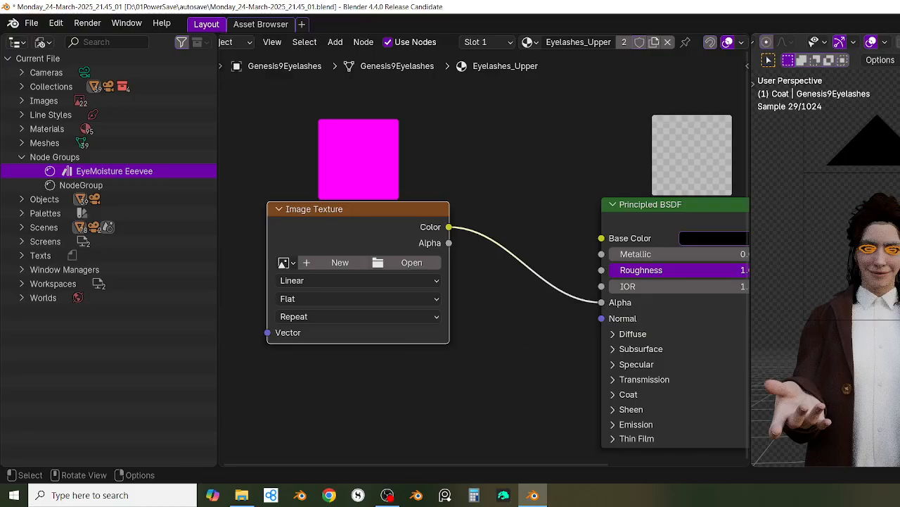
{"action": "key", "text": "KP_0"}
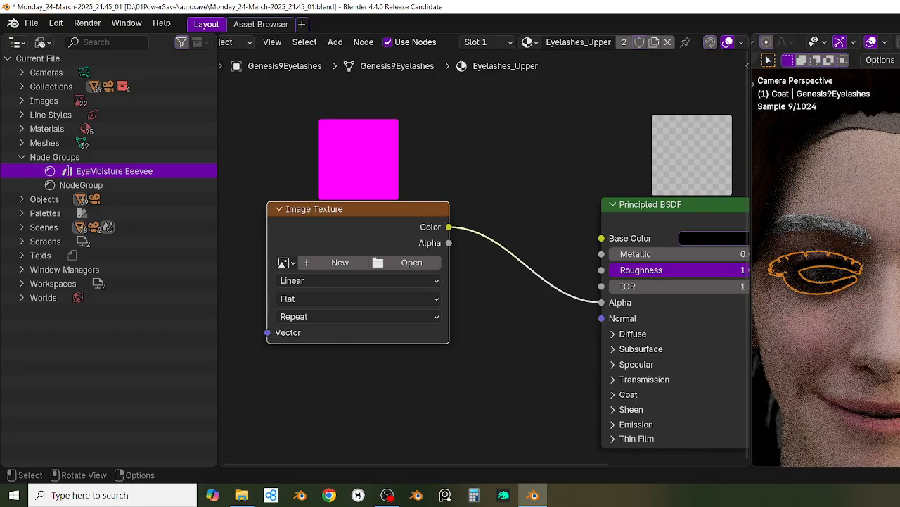
{"action": "left_click", "coordinate": [874, 44]}
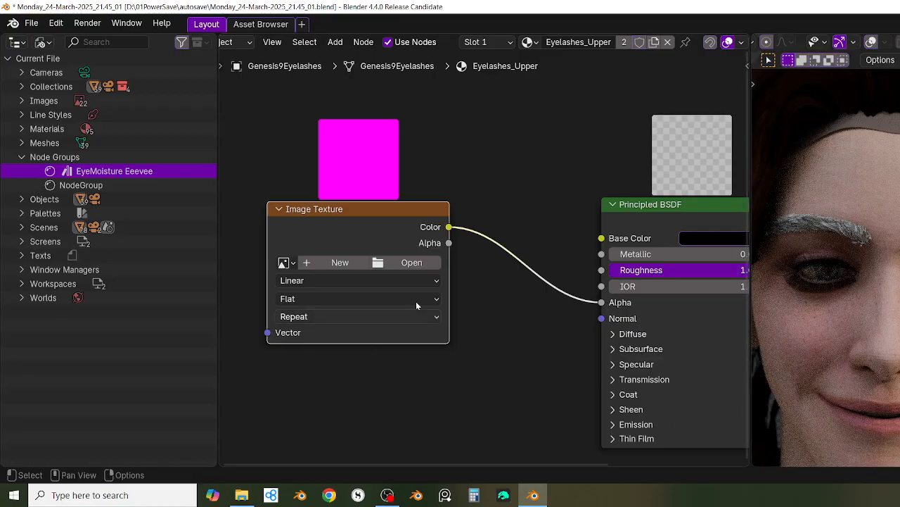
Step: Bring Genesis9_Eyelashes01_C.jpg and Genesis9_Eyelashes01_NM.jpg from the Eyelashes subfolder of the copied Genesis9 Base path into the node graph as texture nodes
{"action": "left_click", "coordinate": [412, 262]}
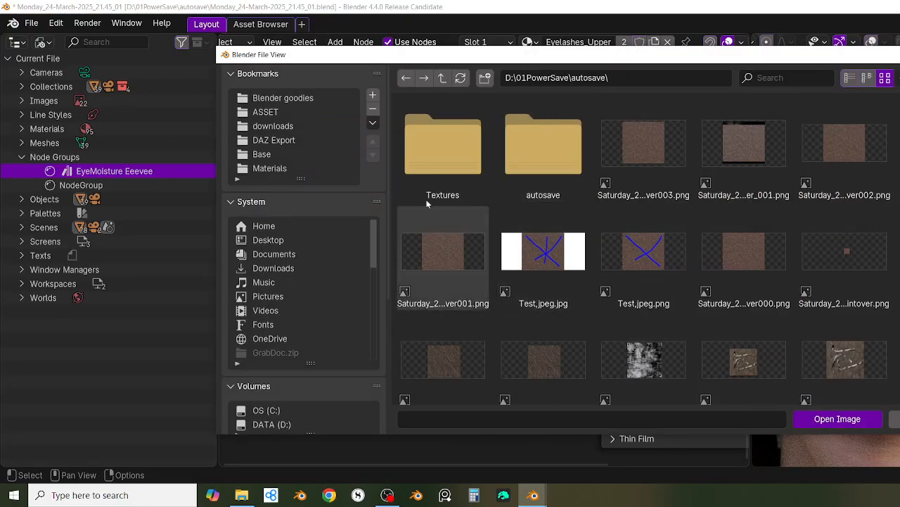
{"action": "left_click", "coordinate": [549, 78]}
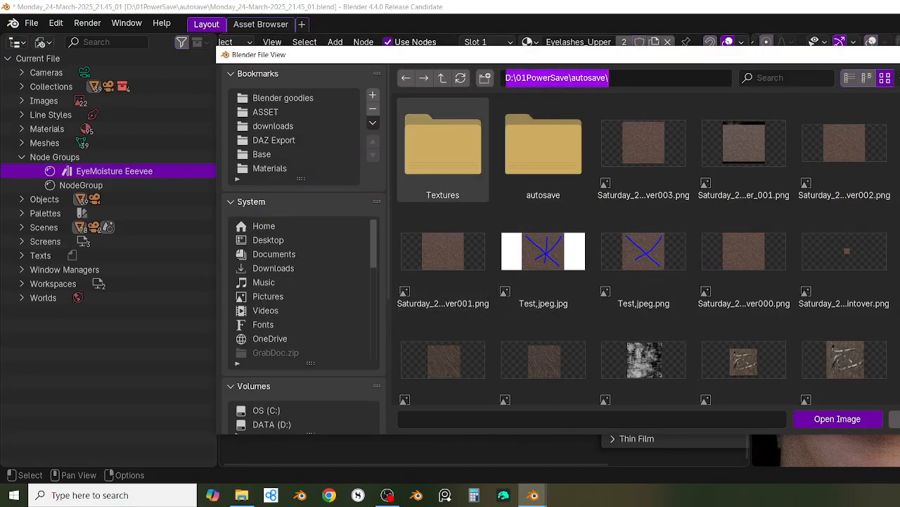
{"action": "key", "text": "ctrl+v"}
{"action": "key", "text": "Return"}
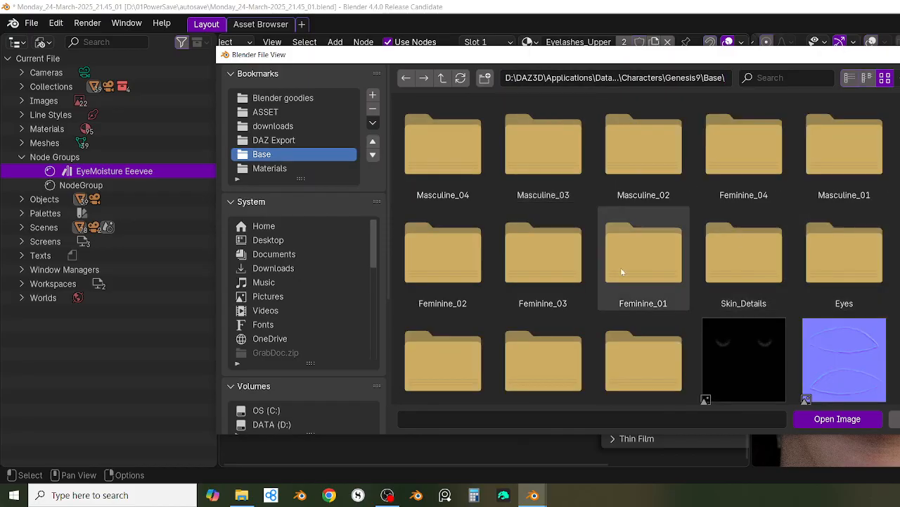
{"action": "scroll", "coordinate": [619, 278], "scroll_direction": "down", "scroll_amount": 2}
{"action": "double_click", "coordinate": [625, 302]}
{"action": "left_click", "coordinate": [437, 135]}
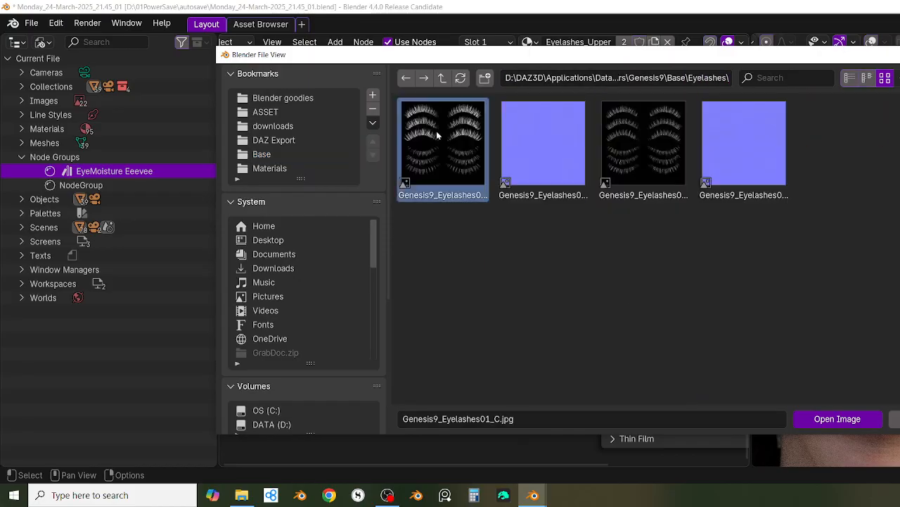
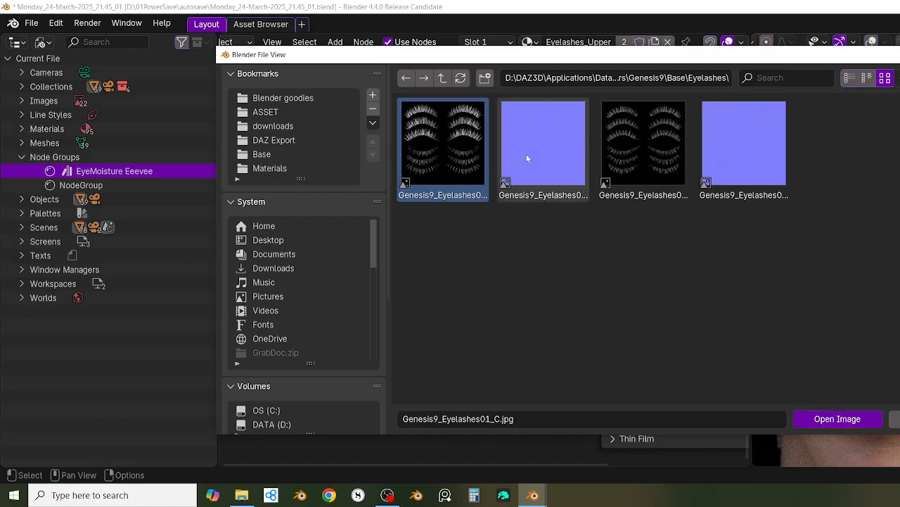
{"action": "left_click_drag", "start_coordinate": [668, 62], "coordinate": [899, 20]}
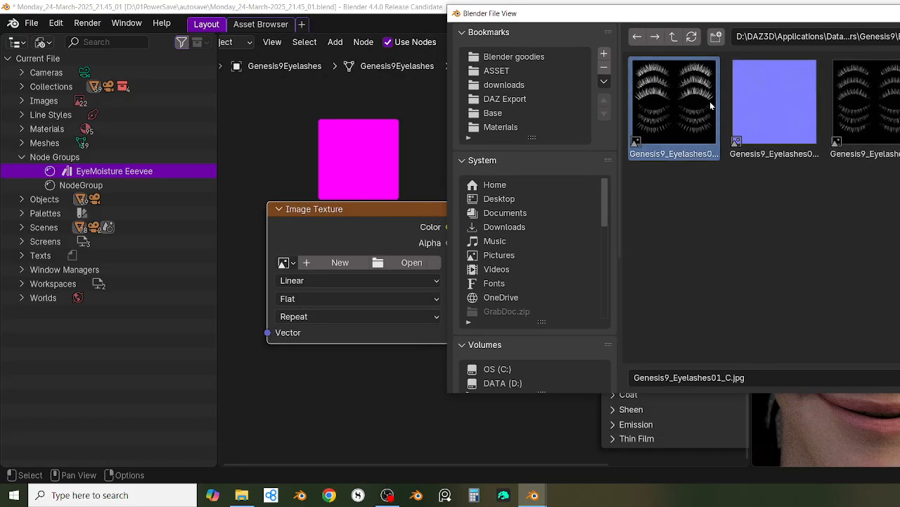
{"action": "left_click_drag", "start_coordinate": [709, 101], "coordinate": [285, 399]}
{"action": "left_click_drag", "start_coordinate": [798, 103], "coordinate": [515, 426]}
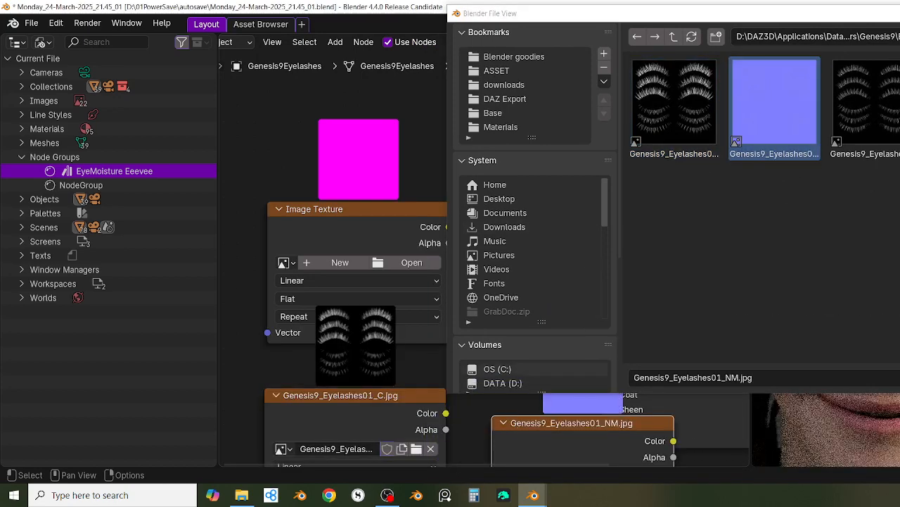
{"action": "left_click_drag", "start_coordinate": [521, 13], "coordinate": [323, 67]}
{"action": "key", "text": "Escape"}
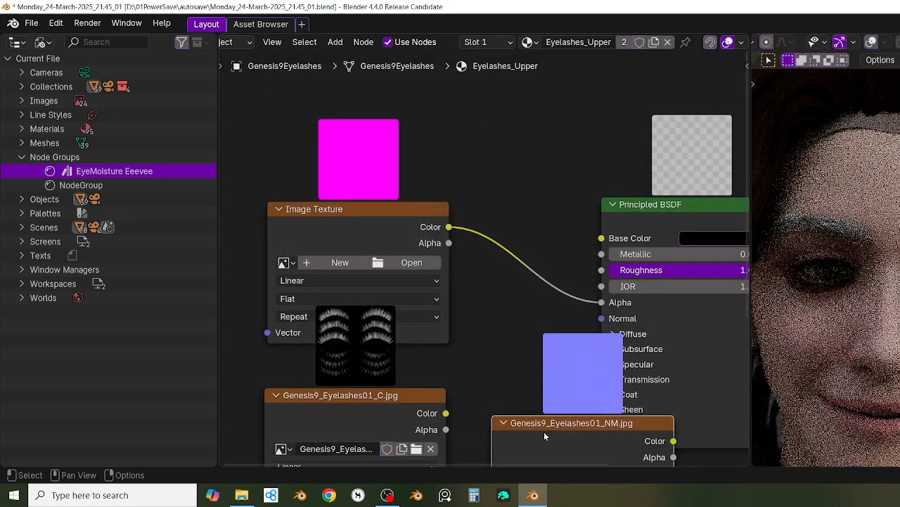
Step: Delete the empty Image Texture node and connect the Genesis9_Eyelashes01_C.jpg Color to the Principled BSDF's Alpha
{"action": "scroll", "coordinate": [544, 431], "scroll_direction": "up", "scroll_amount": 1}
{"action": "middle_click_drag", "start_coordinate": [523, 340], "coordinate": [530, 275]}
{"action": "left_click_drag", "start_coordinate": [429, 332], "coordinate": [373, 161]}
{"action": "left_click", "coordinate": [426, 161]}
{"action": "key", "text": "x"}
{"action": "left_click_drag", "start_coordinate": [461, 183], "coordinate": [596, 235]}
Step: Add a Bump node, feeding the Genesis9_Eyelashes01_NM.jpg Color into its Height and its Normal output into the Principled BSDF's Normal
{"action": "left_click_drag", "start_coordinate": [597, 338], "coordinate": [405, 319]}
{"action": "key", "text": "F3"}
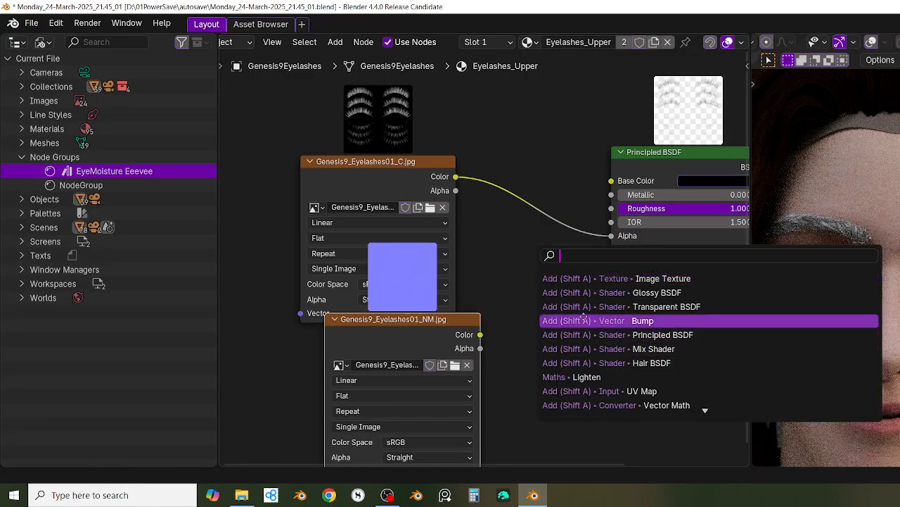
{"action": "left_click", "coordinate": [555, 315]}
{"action": "left_click", "coordinate": [507, 318]}
{"action": "left_click_drag", "start_coordinate": [480, 334], "coordinate": [487, 348]}
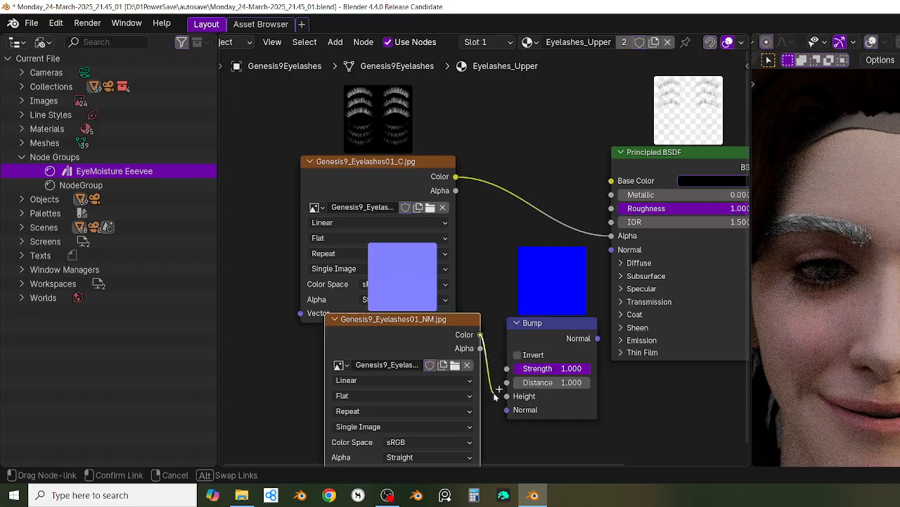
{"action": "left_click_drag", "start_coordinate": [496, 396], "coordinate": [501, 395]}
{"action": "left_click_drag", "start_coordinate": [597, 339], "coordinate": [605, 323]}
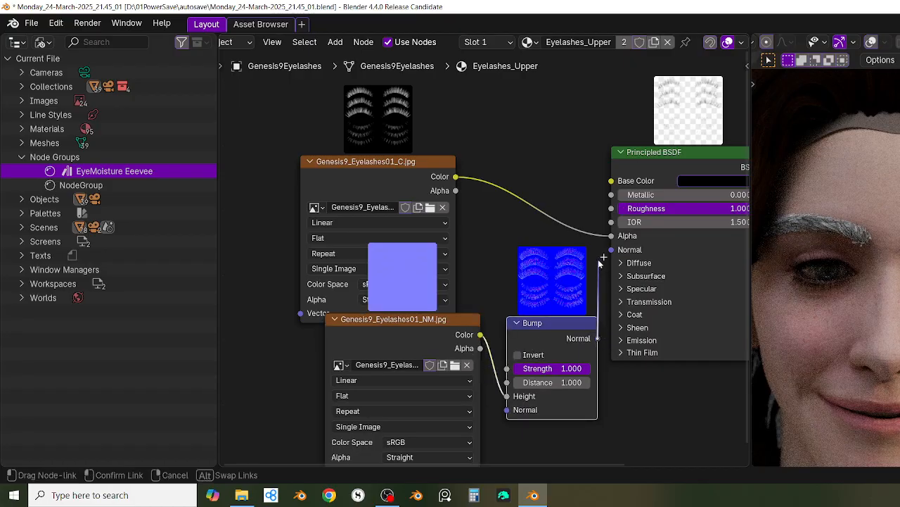
{"action": "left_click_drag", "start_coordinate": [608, 259], "coordinate": [610, 251]}
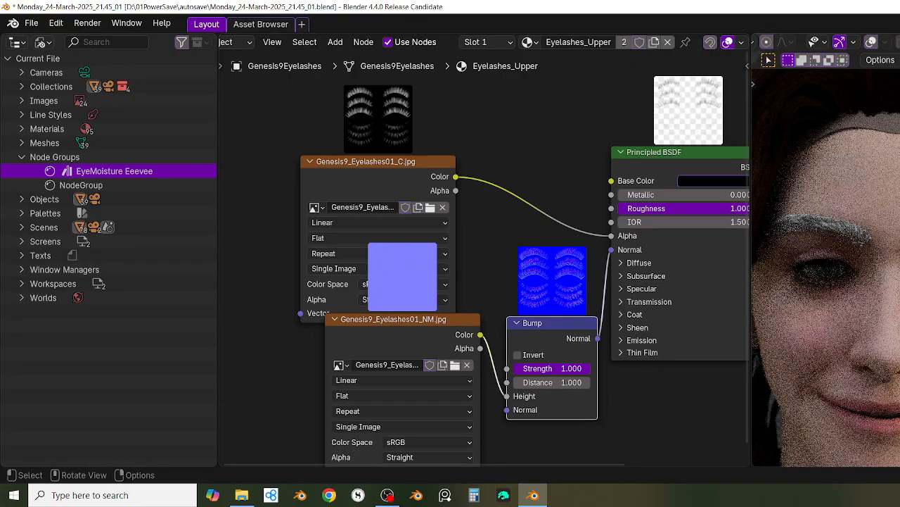
Step: Set the Bump node's Strength to 0.225 and the Principled BSDF's Roughness to 0.108
{"action": "middle_click_drag", "start_coordinate": [491, 415], "coordinate": [463, 385]}
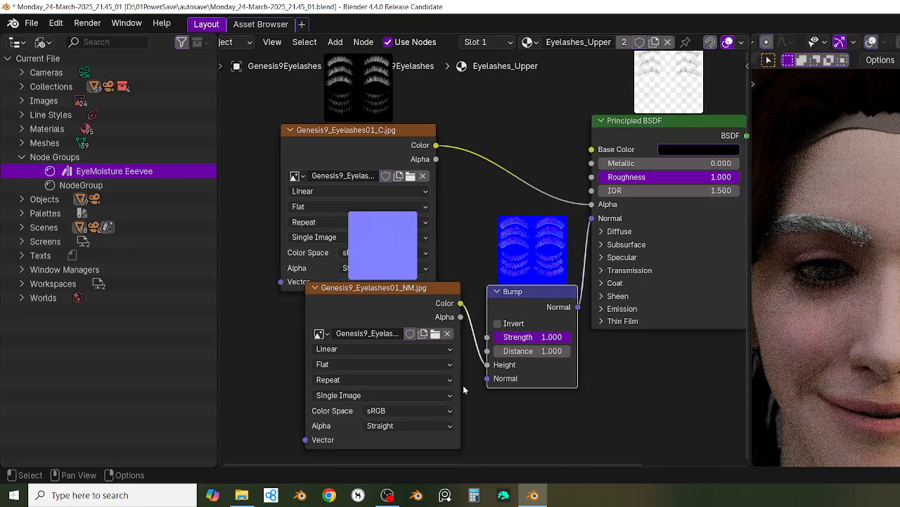
{"action": "left_click_drag", "start_coordinate": [569, 340], "coordinate": [536, 337]}
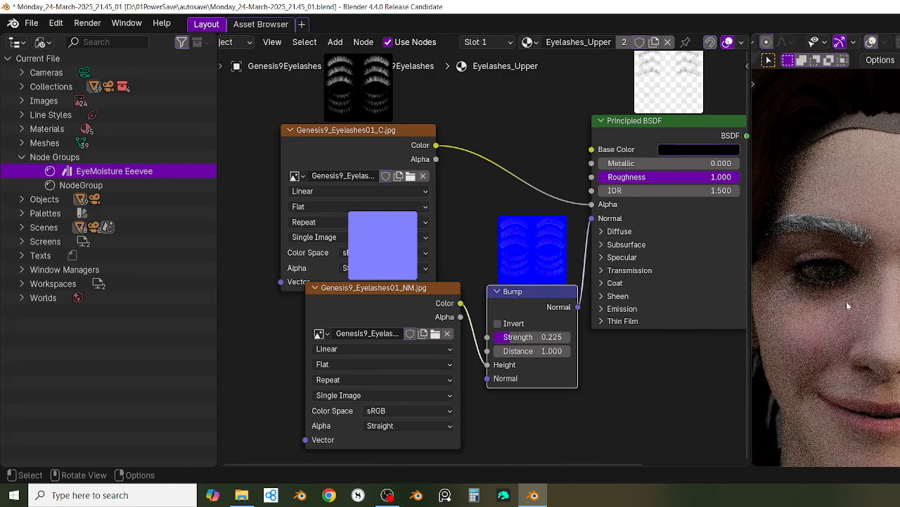
{"action": "middle_click_drag", "start_coordinate": [647, 398], "coordinate": [593, 394]}
{"action": "scroll", "coordinate": [590, 396], "scroll_direction": "down", "scroll_amount": 3}
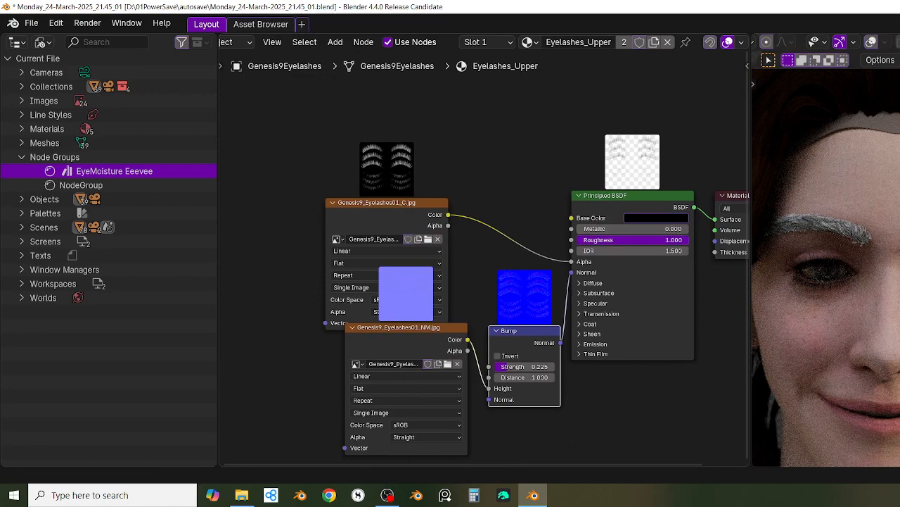
{"action": "left_click_drag", "start_coordinate": [688, 240], "coordinate": [589, 240]}
Step: Set the Principled BSDF's Specular IOR Level to 0.251 and check the upper eyelashes up close in the render
{"action": "left_click", "coordinate": [585, 303]}
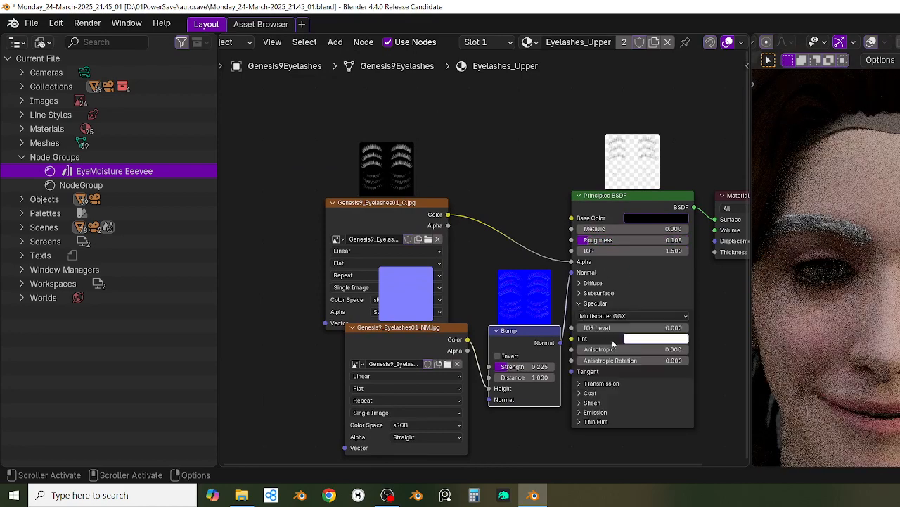
{"action": "left_click_drag", "start_coordinate": [668, 327], "coordinate": [660, 299]}
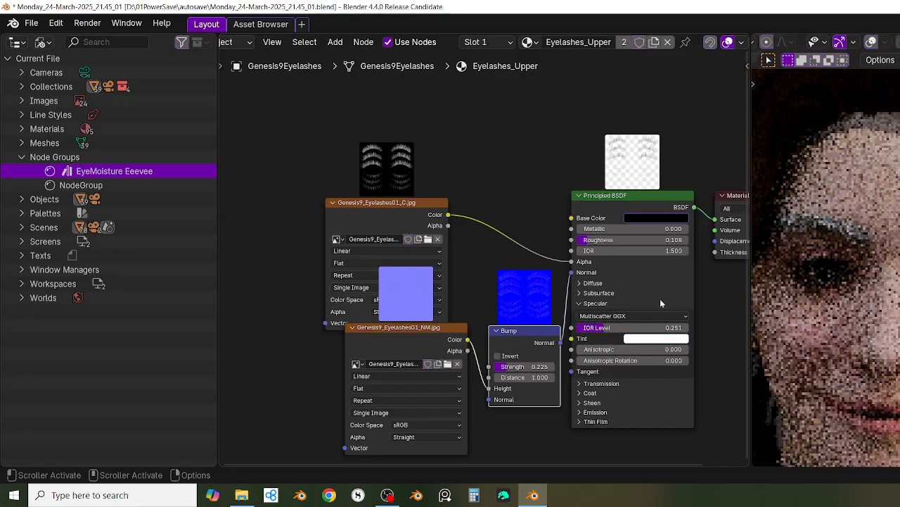
{"action": "scroll", "coordinate": [848, 388], "scroll_direction": "up", "scroll_amount": 3}
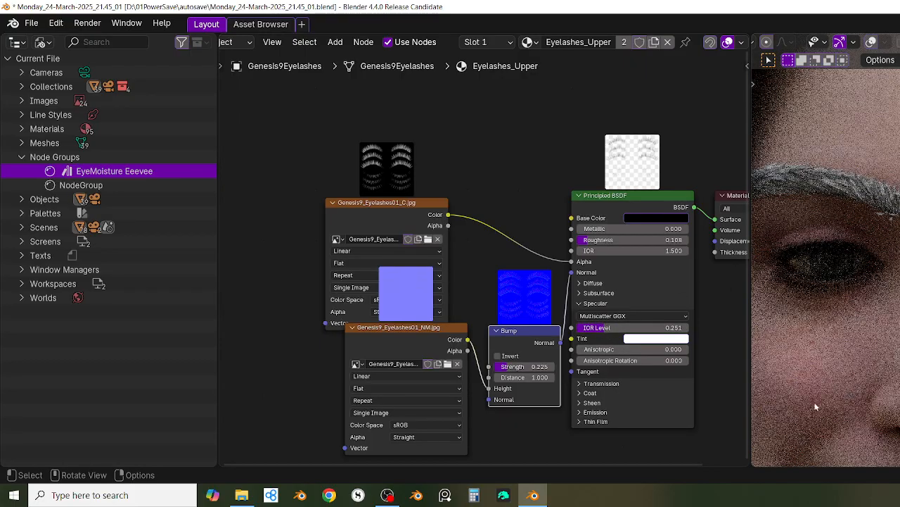
{"action": "scroll", "coordinate": [557, 384], "scroll_direction": "down", "scroll_amount": 2}
{"action": "scroll", "coordinate": [557, 384], "scroll_direction": "up", "scroll_amount": 3}
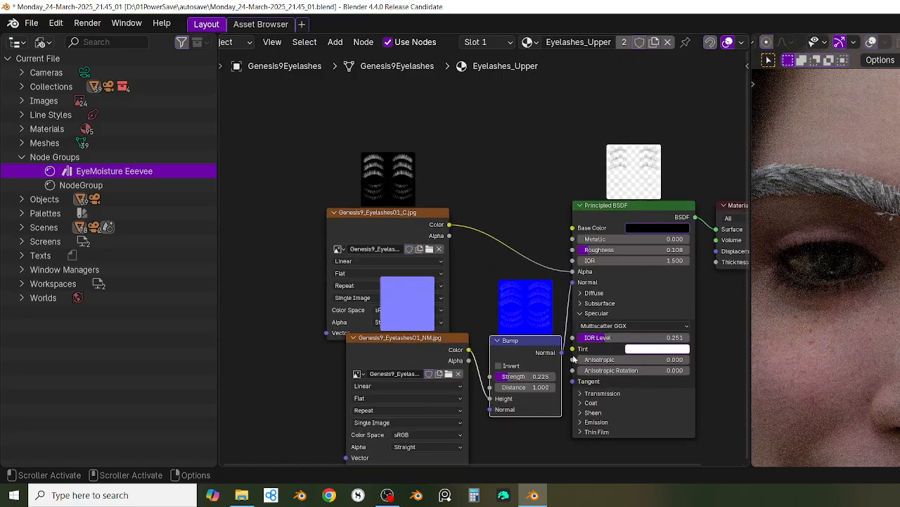
Step: Set the Principled BSDF's Subsurface Weight to 0.201
{"action": "middle_click_drag", "start_coordinate": [547, 323], "coordinate": [550, 350]}
{"action": "left_click", "coordinate": [567, 316]}
{"action": "left_click", "coordinate": [569, 305]}
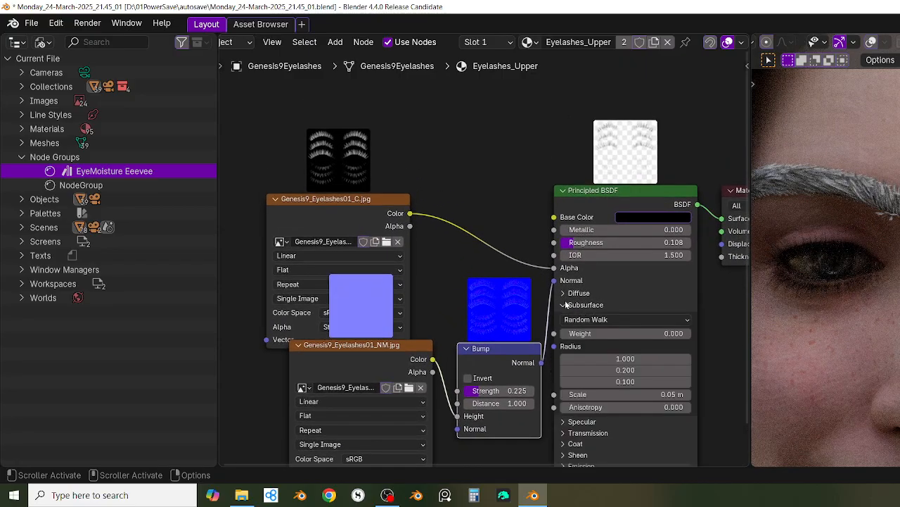
{"action": "left_click_drag", "start_coordinate": [591, 333], "coordinate": [605, 334]}
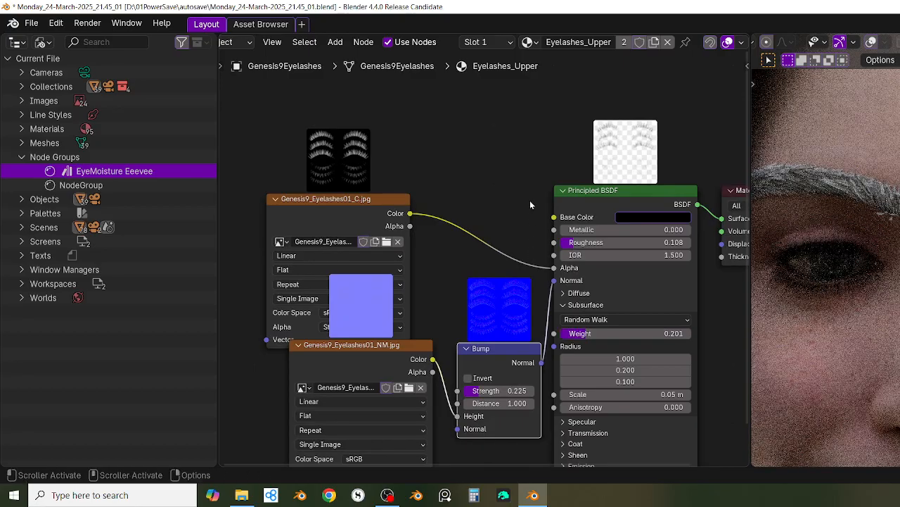
Step: Set the Genesis9_Eyelashes01_NM.jpg node's color space to Non-Color and move the Genesis9_Eyelashes01_C.jpg node farther above it
{"action": "scroll", "coordinate": [531, 190], "scroll_direction": "down", "scroll_amount": 1}
{"action": "scroll", "coordinate": [533, 189], "scroll_direction": "down", "scroll_amount": 3}
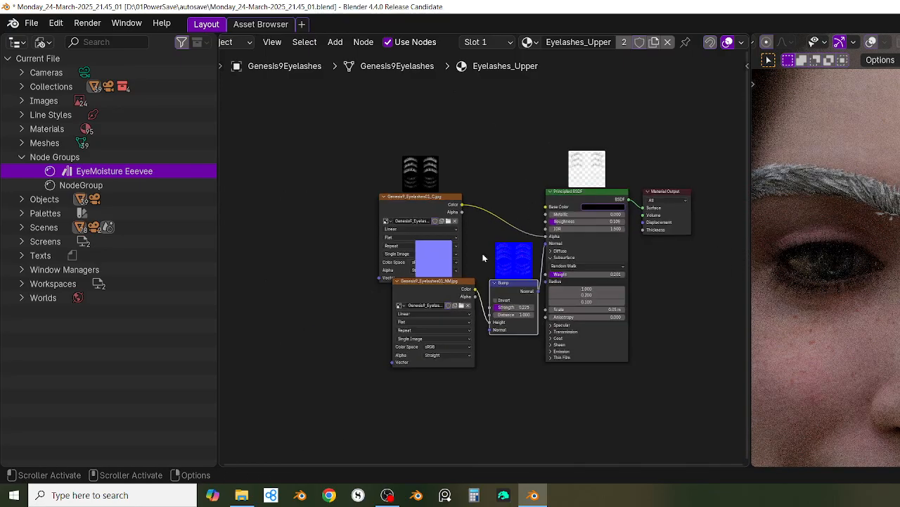
{"action": "scroll", "coordinate": [493, 242], "scroll_direction": "up", "scroll_amount": 2}
{"action": "scroll", "coordinate": [502, 221], "scroll_direction": "up", "scroll_amount": 1}
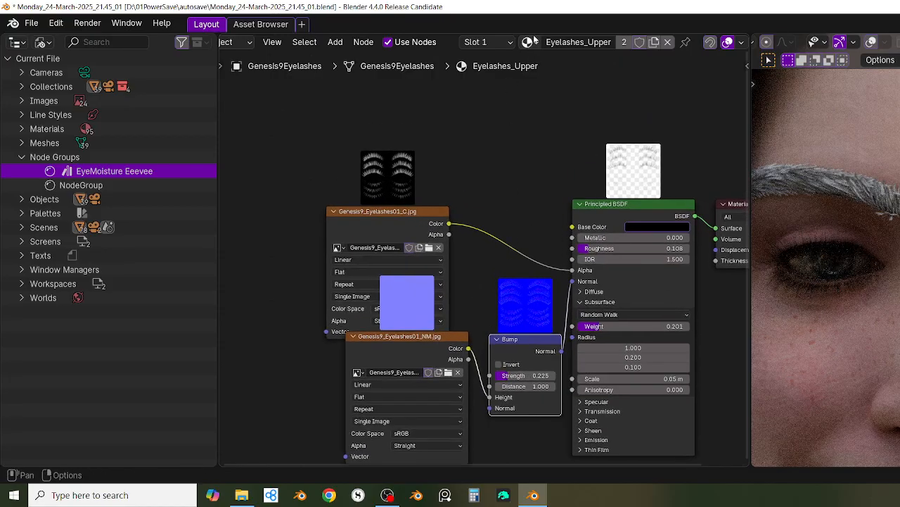
{"action": "middle_click_drag", "start_coordinate": [484, 226], "coordinate": [494, 185]}
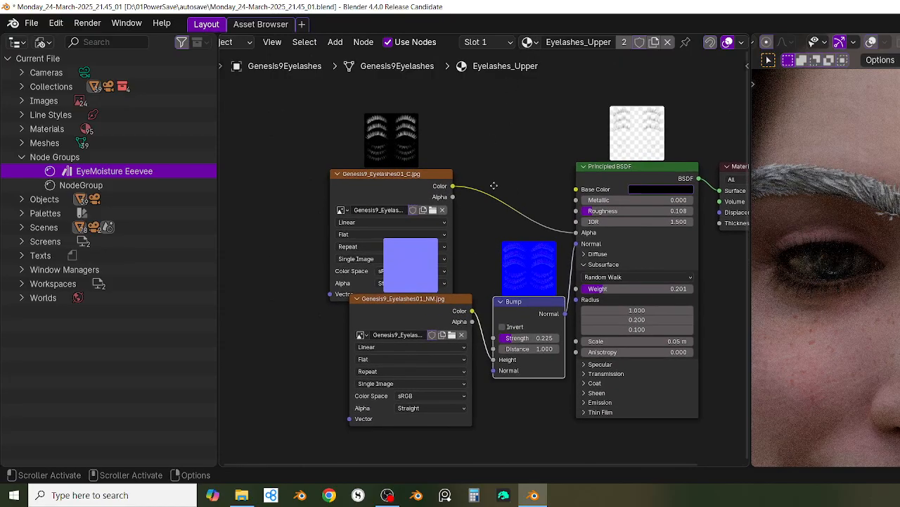
{"action": "left_click", "coordinate": [429, 394]}
{"action": "left_click", "coordinate": [517, 340]}
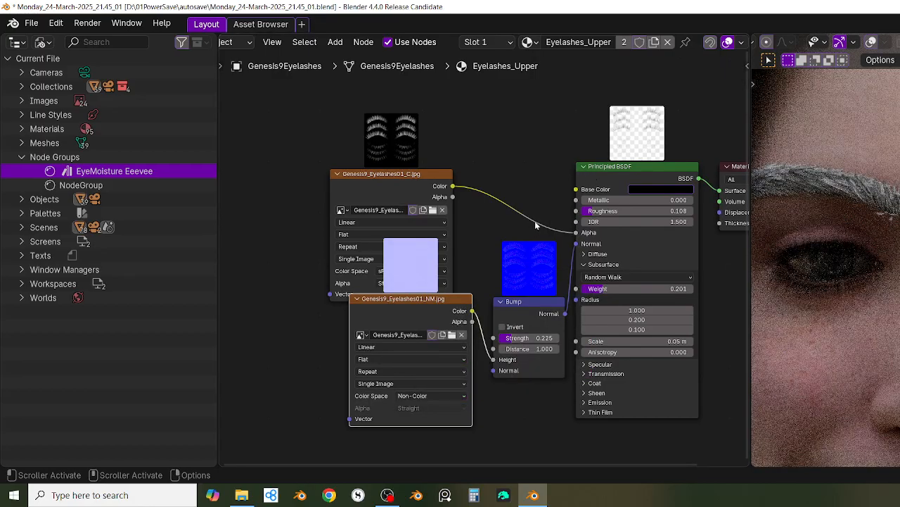
{"action": "middle_click_drag", "start_coordinate": [531, 225], "coordinate": [533, 216]}
{"action": "left_click_drag", "start_coordinate": [413, 172], "coordinate": [396, 125]}
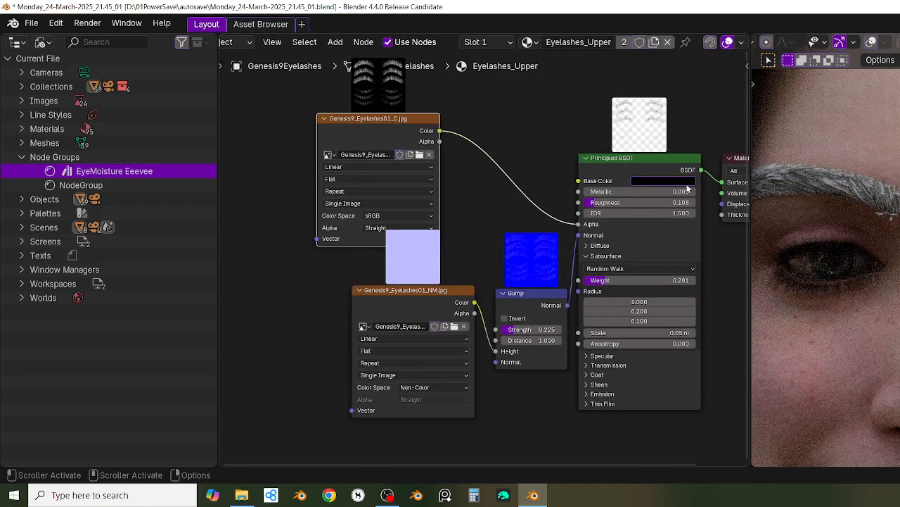
{"action": "middle_click_drag", "start_coordinate": [512, 128], "coordinate": [493, 191]}
Step: Assign the Eyelashes_Lower material to Slot 1 of the eyelashes mesh and open the node search in its graph
{"action": "left_click", "coordinate": [530, 42]}
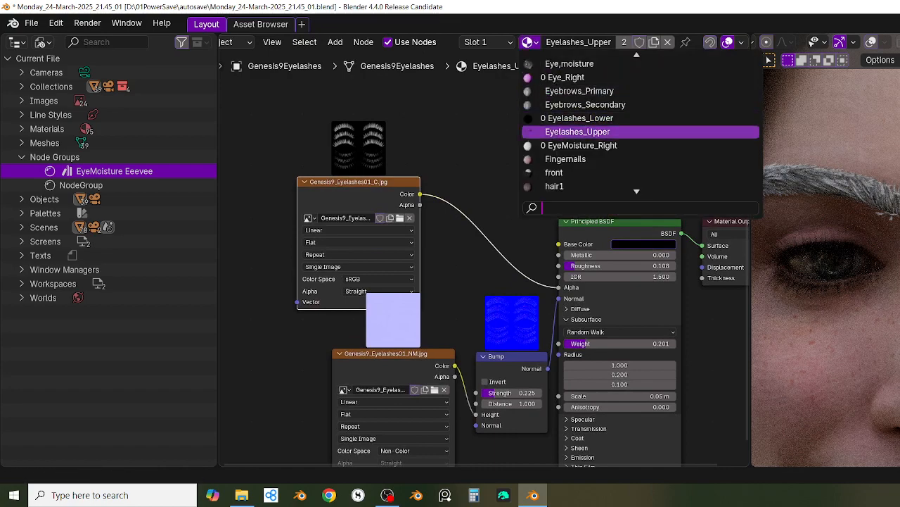
{"action": "left_click", "coordinate": [567, 119]}
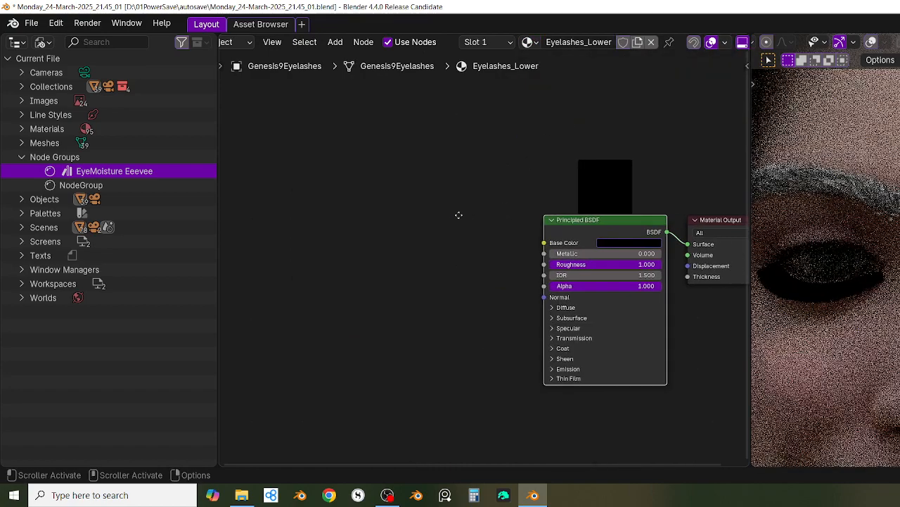
{"action": "middle_click_drag", "start_coordinate": [458, 216], "coordinate": [462, 214]}
{"action": "key", "text": "F3"}
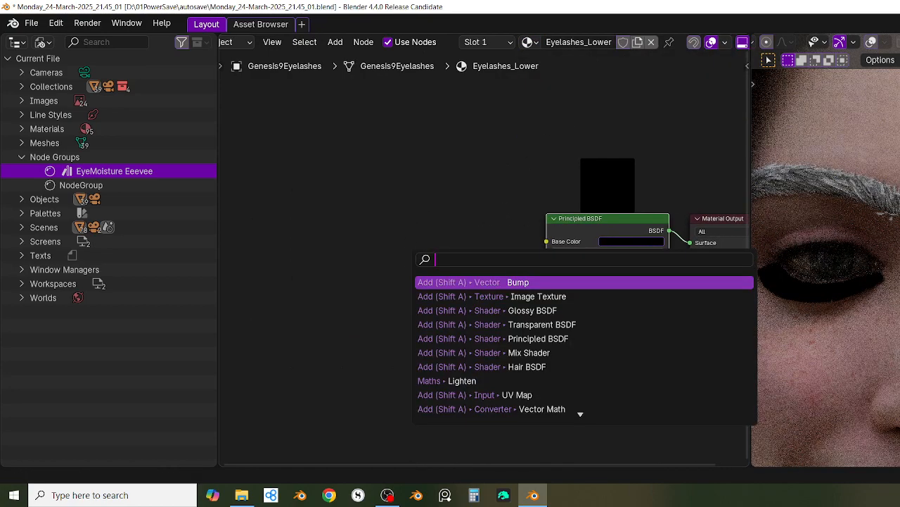
Step: Add an Image Texture node and a Bump node to the Eyelashes_Lower material beside the Principled BSDF
{"action": "left_click", "coordinate": [450, 297]}
{"action": "left_click", "coordinate": [312, 187]}
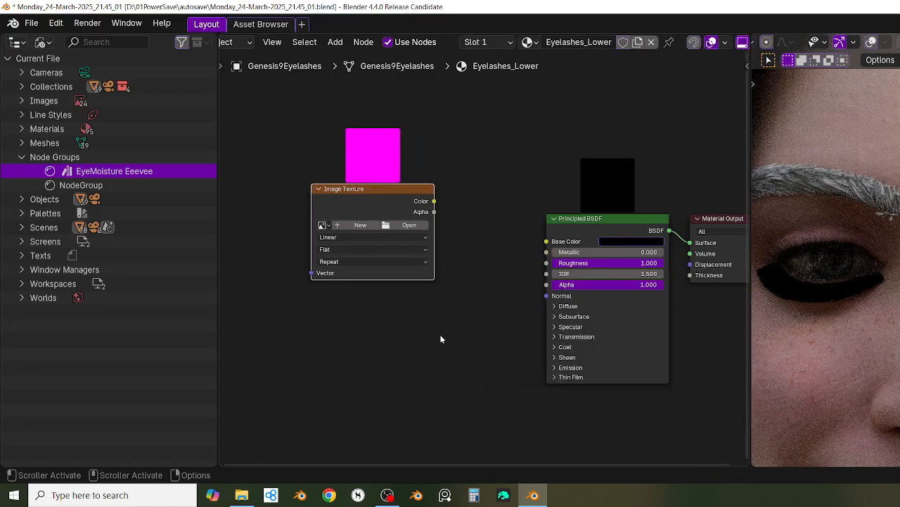
{"action": "key", "text": "F3"}
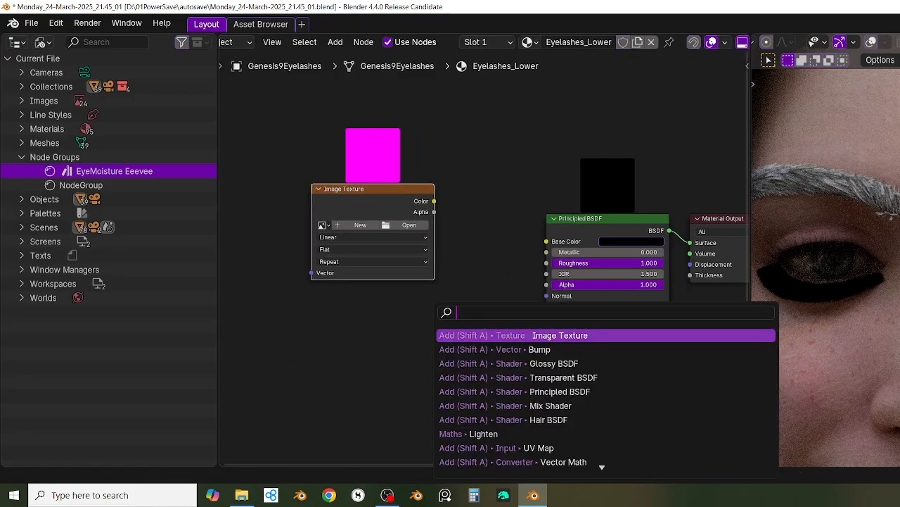
{"action": "key", "text": "Escape"}
{"action": "key", "text": "F3"}
{"action": "left_click", "coordinate": [506, 320]}
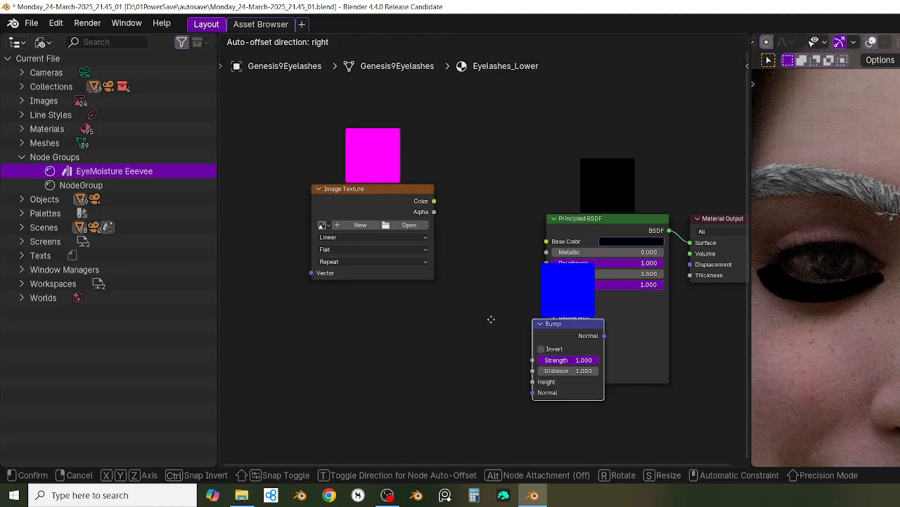
{"action": "left_click", "coordinate": [416, 355]}
{"action": "scroll", "coordinate": [406, 358], "scroll_direction": "down", "scroll_amount": 1}
{"action": "middle_click_drag", "start_coordinate": [406, 359], "coordinate": [415, 362]}
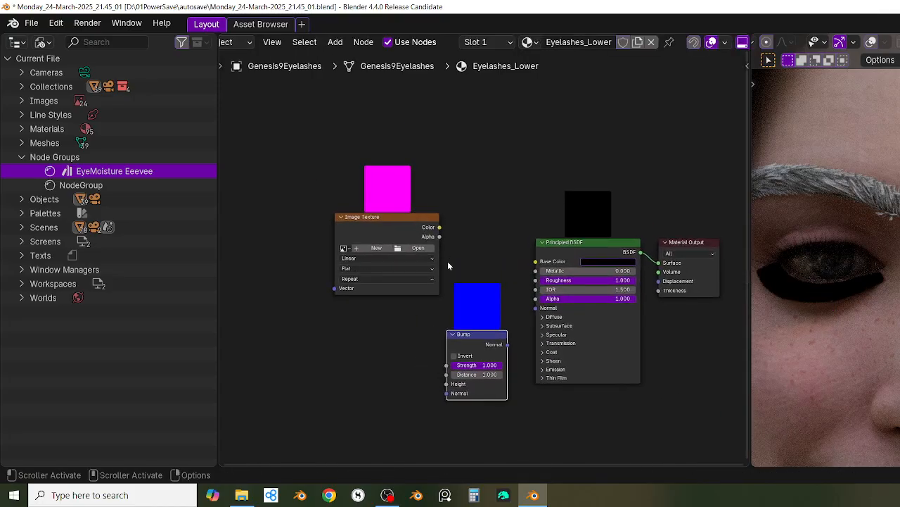
Step: Browse for an image for the empty Image Texture node and go to the Genesis9 Base Eyelashes texture folder
{"action": "left_click", "coordinate": [418, 251]}
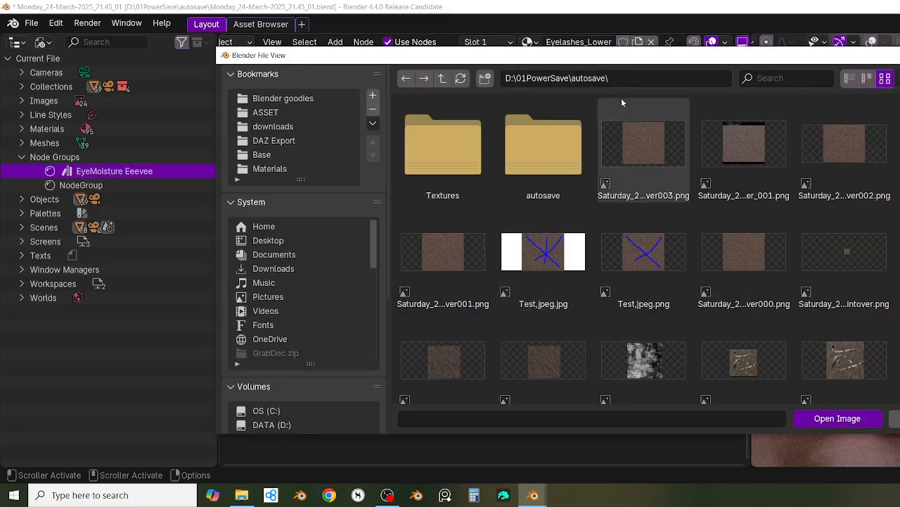
{"action": "left_click", "coordinate": [619, 79]}
{"action": "key", "text": "ctrl+v"}
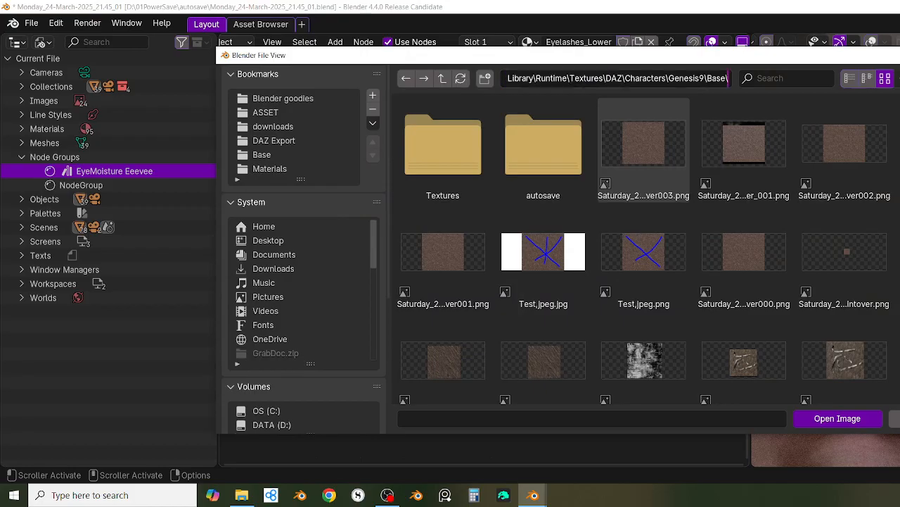
{"action": "key", "text": "Return"}
{"action": "left_click", "coordinate": [865, 281]}
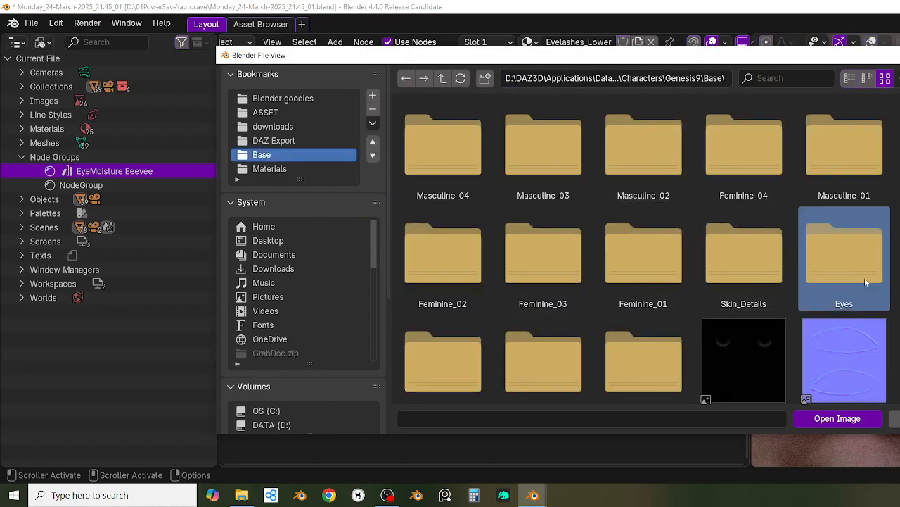
{"action": "scroll", "coordinate": [721, 285], "scroll_direction": "down", "scroll_amount": 3}
{"action": "double_click", "coordinate": [668, 303]}
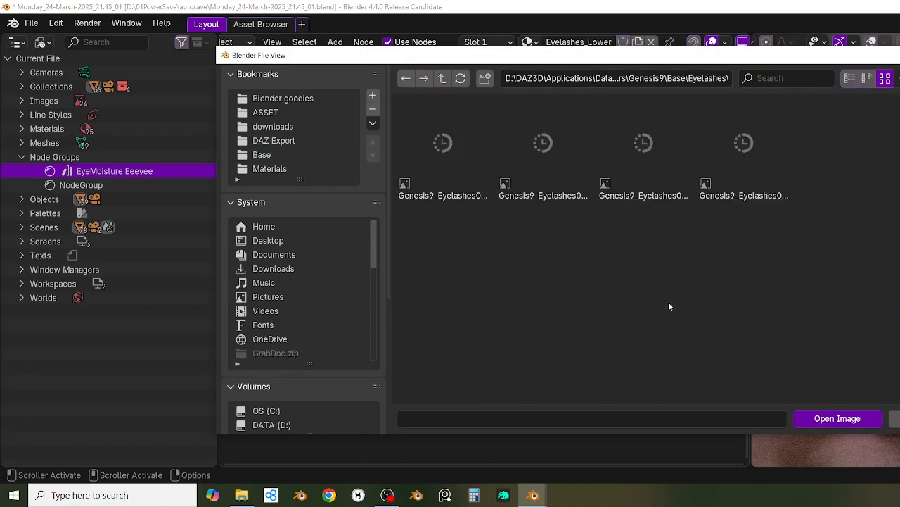
Step: Bring Genesis9_Eyelashes01_C.jpg and Genesis9_Eyelashes01_NM.jpg into the node tree as image textures and close the file browser
{"action": "left_click", "coordinate": [475, 189]}
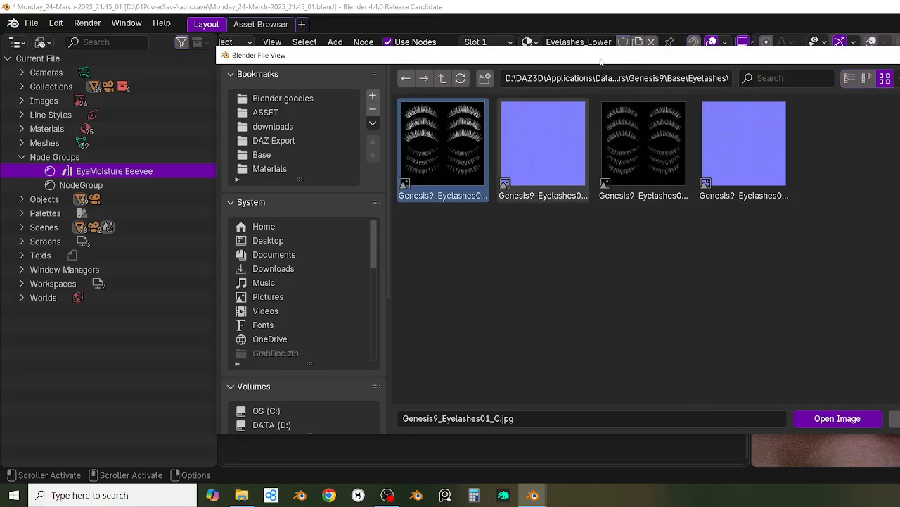
{"action": "left_click_drag", "start_coordinate": [602, 62], "coordinate": [861, 38]}
{"action": "left_click_drag", "start_coordinate": [708, 119], "coordinate": [380, 345]}
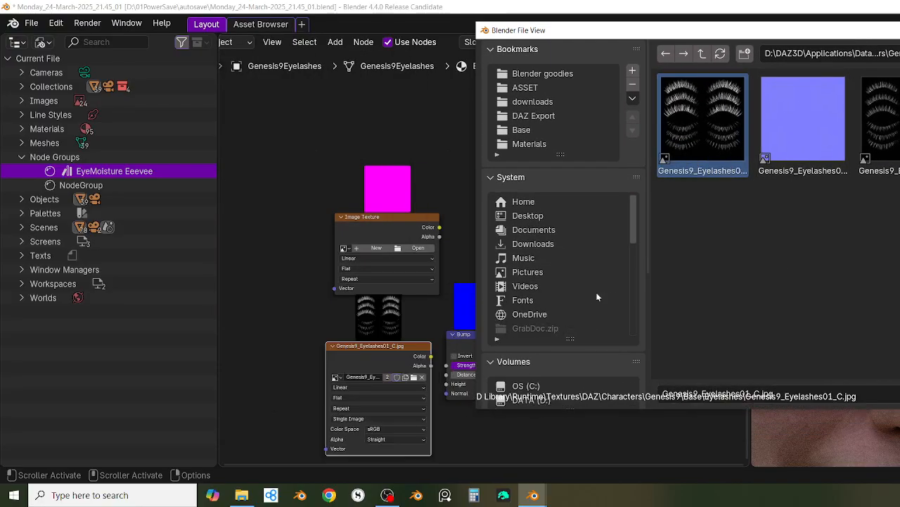
{"action": "left_click_drag", "start_coordinate": [800, 123], "coordinate": [450, 414]}
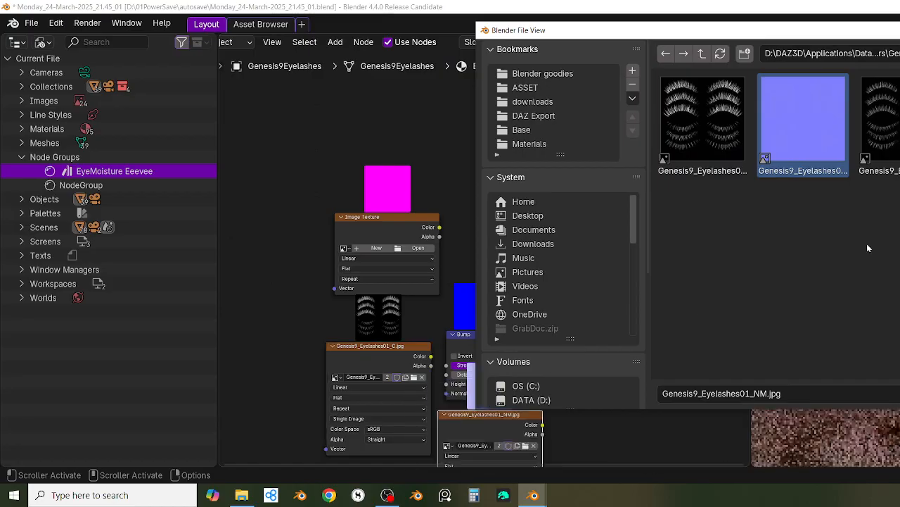
{"action": "left_click_drag", "start_coordinate": [894, 30], "coordinate": [786, 50]}
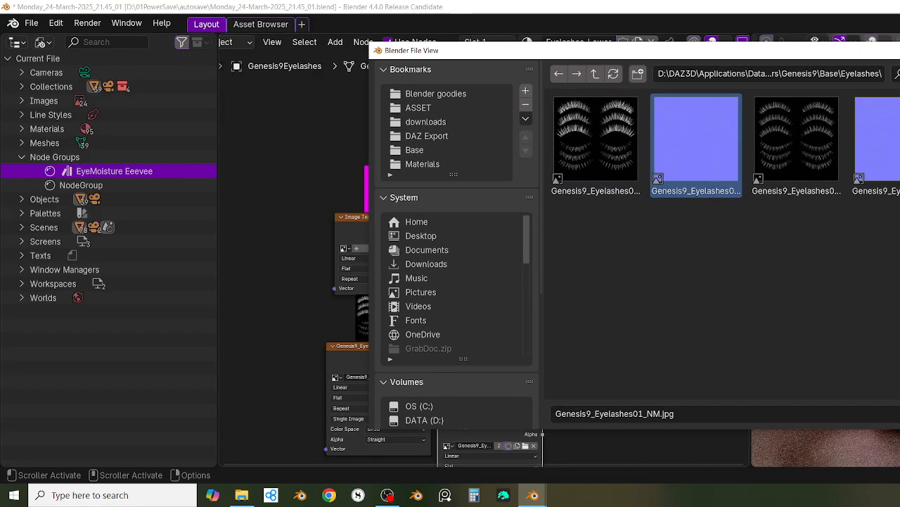
{"action": "left_click", "coordinate": [899, 51]}
Step: Connect the Color of Genesis9_Eyelashes01_C.jpg to the Principled BSDF Alpha and delete the empty Image Texture node
{"action": "scroll", "coordinate": [447, 354], "scroll_direction": "up", "scroll_amount": 1}
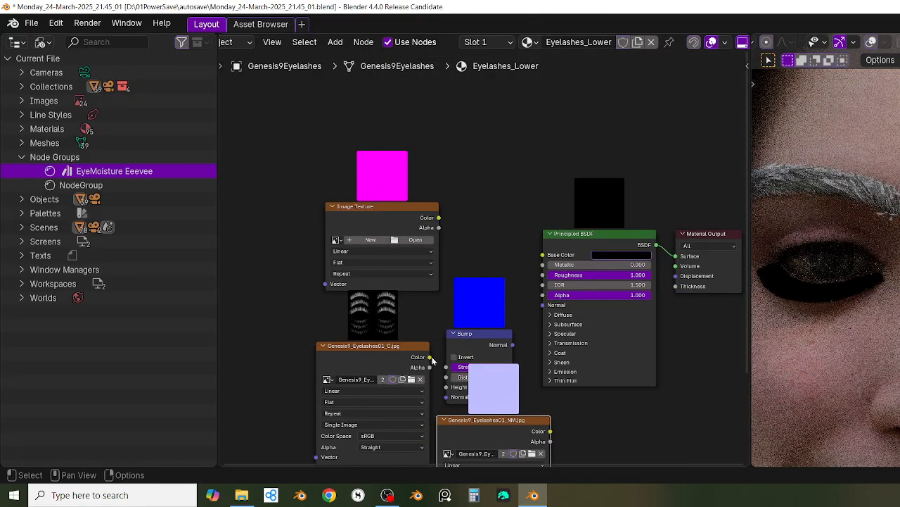
{"action": "left_click_drag", "start_coordinate": [431, 358], "coordinate": [501, 274]}
{"action": "mouse_move", "coordinate": [544, 304]}
{"action": "left_mouse_down"}
{"action": "mouse_move", "coordinate": [458, 374]}
{"action": "mouse_move", "coordinate": [434, 360]}
{"action": "mouse_move", "coordinate": [533, 281]}
{"action": "mouse_move", "coordinate": [542, 295]}
{"action": "left_mouse_up"}
{"action": "left_click", "coordinate": [379, 210]}
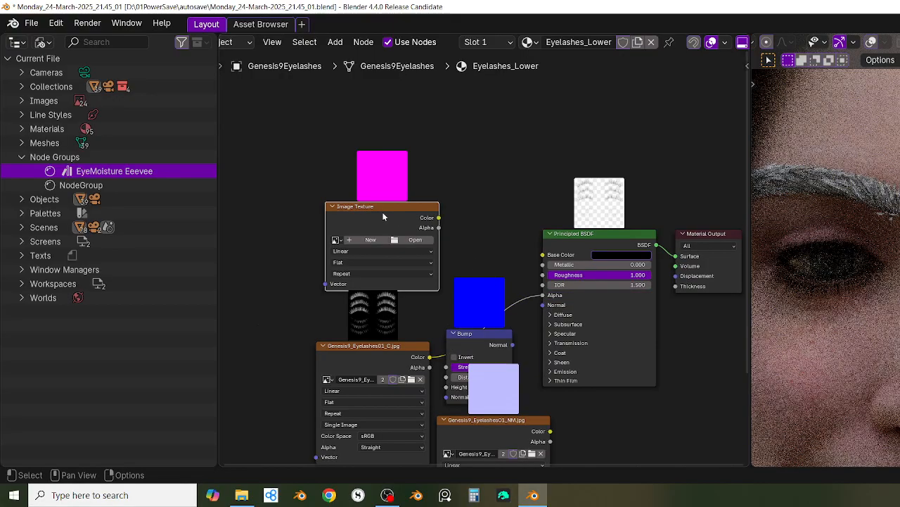
{"action": "key", "text": "x"}
Step: Rearrange the texture nodes and route the Genesis9_Eyelashes01_NM.jpg Color through the Bump node's Height into the Principled BSDF Normal
{"action": "left_click_drag", "start_coordinate": [483, 422], "coordinate": [417, 150]}
{"action": "scroll", "coordinate": [474, 270], "scroll_direction": "up", "scroll_amount": 1}
{"action": "left_click_drag", "start_coordinate": [369, 376], "coordinate": [309, 275]}
{"action": "left_click_drag", "start_coordinate": [397, 128], "coordinate": [372, 353]}
{"action": "middle_click_drag", "start_coordinate": [426, 296], "coordinate": [455, 224]}
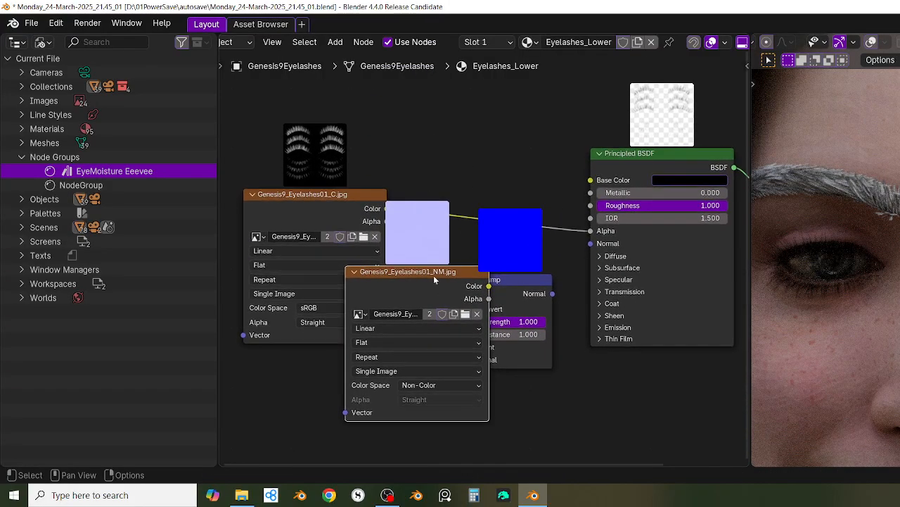
{"action": "left_click_drag", "start_coordinate": [433, 279], "coordinate": [358, 350]}
{"action": "left_click_drag", "start_coordinate": [423, 358], "coordinate": [468, 347]}
{"action": "left_click_drag", "start_coordinate": [553, 293], "coordinate": [590, 243]}
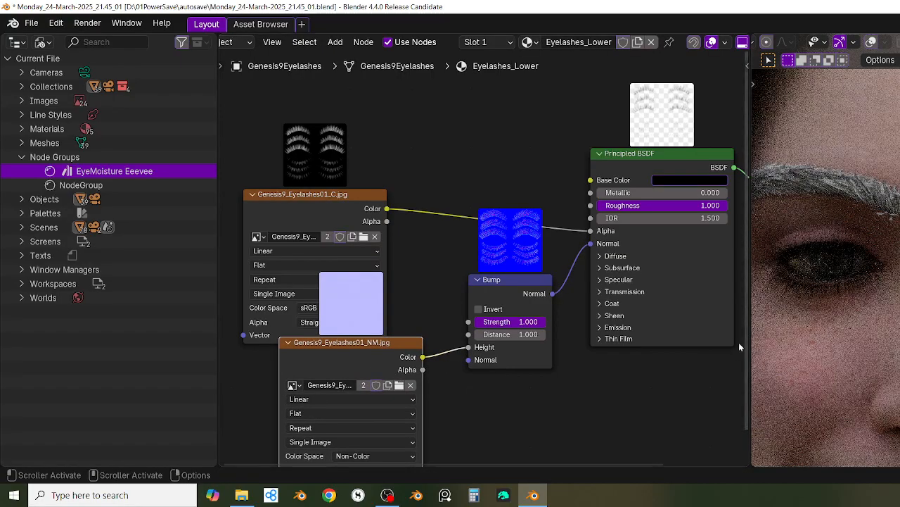
Step: Lower the Bump strength to 0.214 and the Principled BSDF roughness to 0.038
{"action": "middle_click_drag", "start_coordinate": [468, 447], "coordinate": [476, 416]}
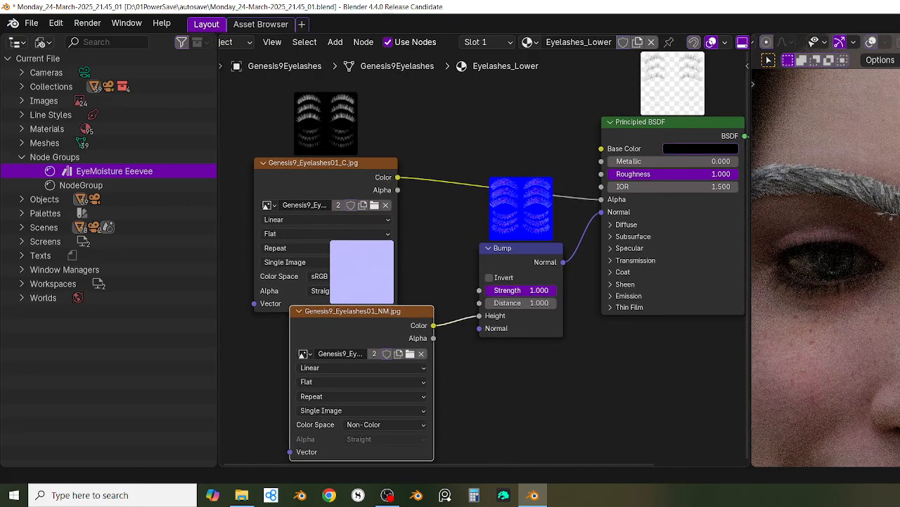
{"action": "left_click_drag", "start_coordinate": [538, 289], "coordinate": [484, 290]}
{"action": "left_click_drag", "start_coordinate": [688, 174], "coordinate": [647, 174]}
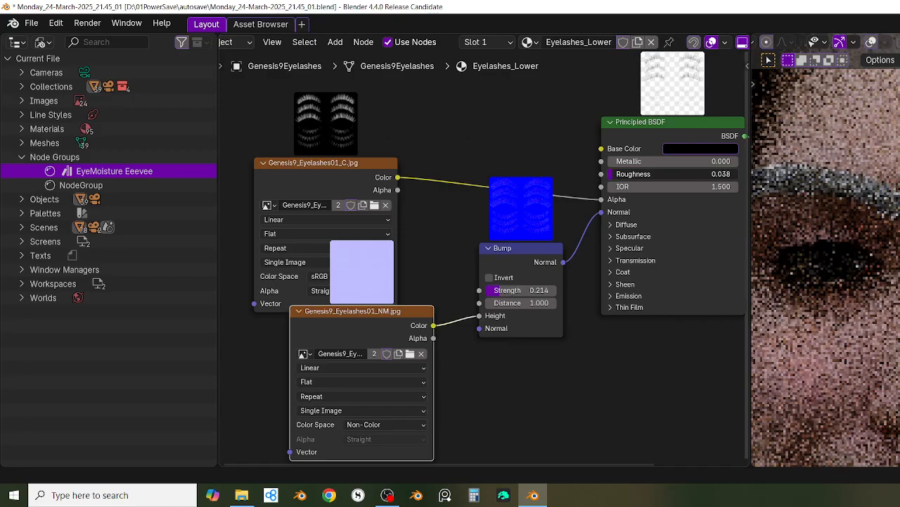
Step: Set the eyelash shader's Subsurface weight to 0.294 and its Specular IOR Level to 0.219
{"action": "left_click", "coordinate": [613, 238]}
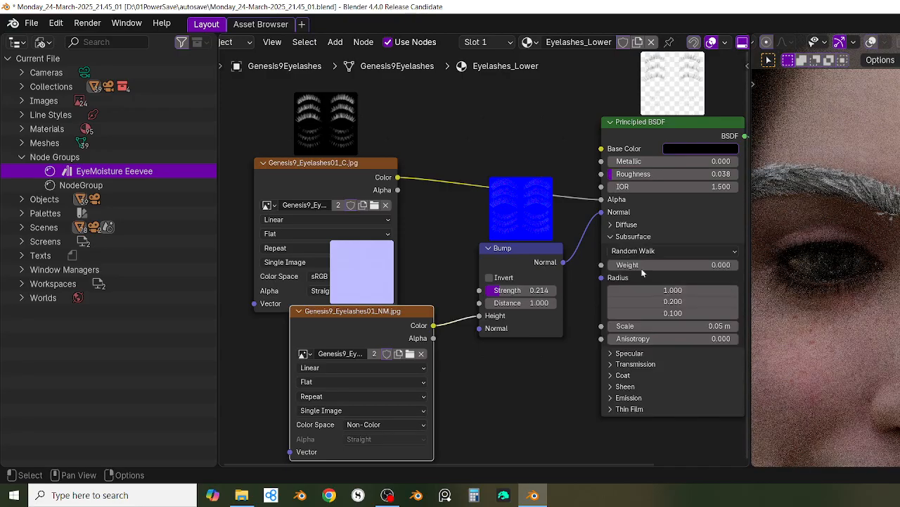
{"action": "left_click_drag", "start_coordinate": [643, 270], "coordinate": [650, 270]}
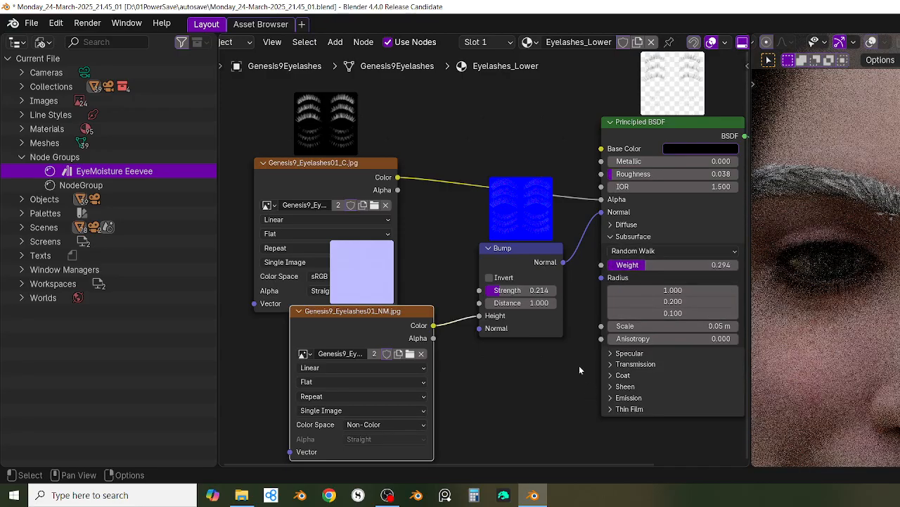
{"action": "left_click", "coordinate": [611, 237]}
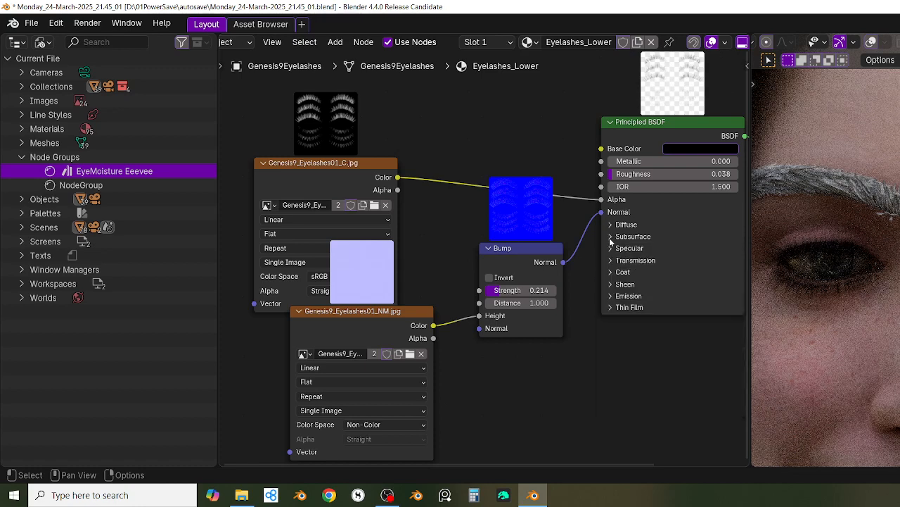
{"action": "left_click", "coordinate": [611, 248]}
{"action": "left_click_drag", "start_coordinate": [633, 277], "coordinate": [612, 276]}
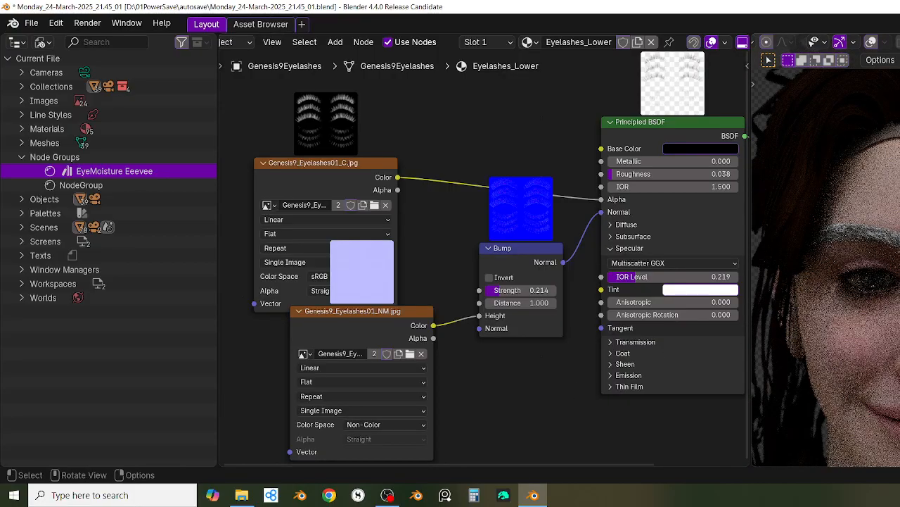
Step: Examine the eyelashes and eyebrows on the rendered face from several distances and angles
{"action": "scroll", "coordinate": [826, 267], "scroll_direction": "down", "scroll_amount": 2}
{"action": "middle_click_drag", "start_coordinate": [873, 267], "coordinate": [830, 236], "text": "shift"}
{"action": "scroll", "coordinate": [828, 258], "scroll_direction": "up", "scroll_amount": 2}
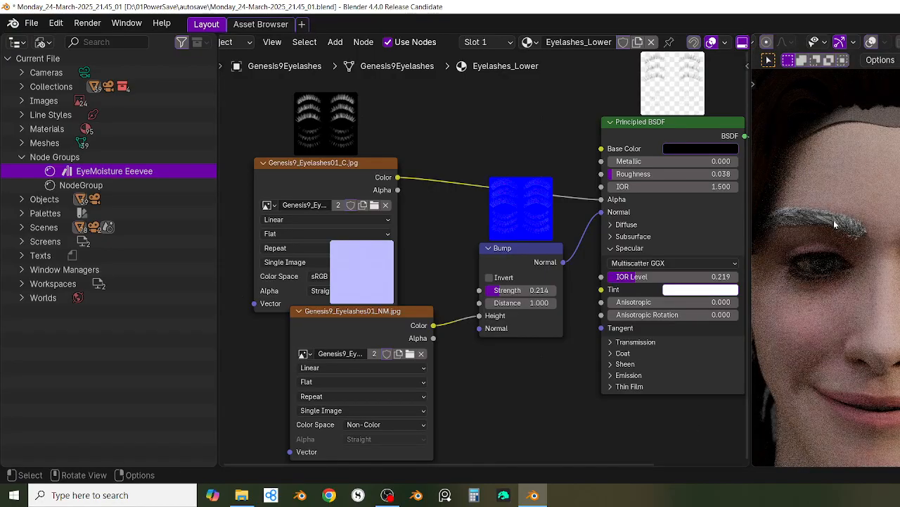
{"action": "middle_click_drag", "start_coordinate": [802, 230], "coordinate": [865, 282]}
{"action": "scroll", "coordinate": [847, 235], "scroll_direction": "up", "scroll_amount": 4}
{"action": "scroll", "coordinate": [866, 281], "scroll_direction": "down", "scroll_amount": 4}
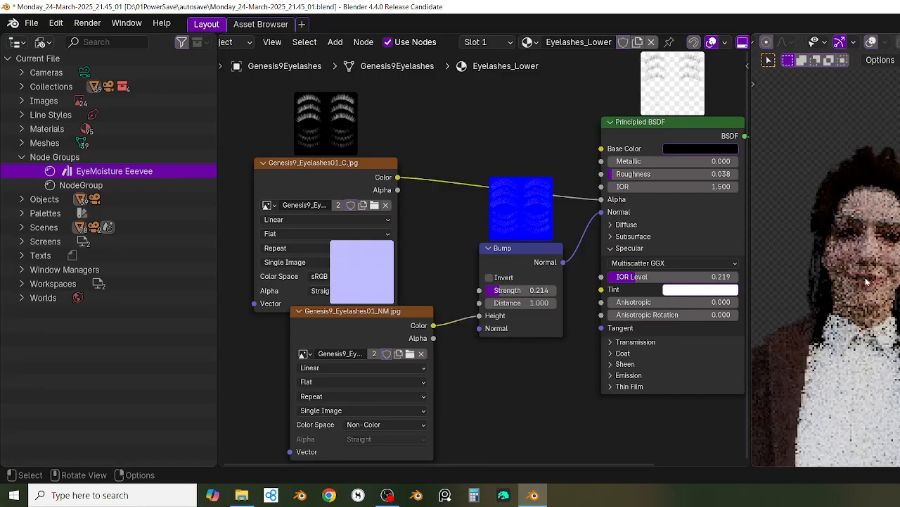
{"action": "middle_click_drag", "start_coordinate": [827, 306], "coordinate": [806, 326]}
{"action": "scroll", "coordinate": [806, 325], "scroll_direction": "up", "scroll_amount": 6}
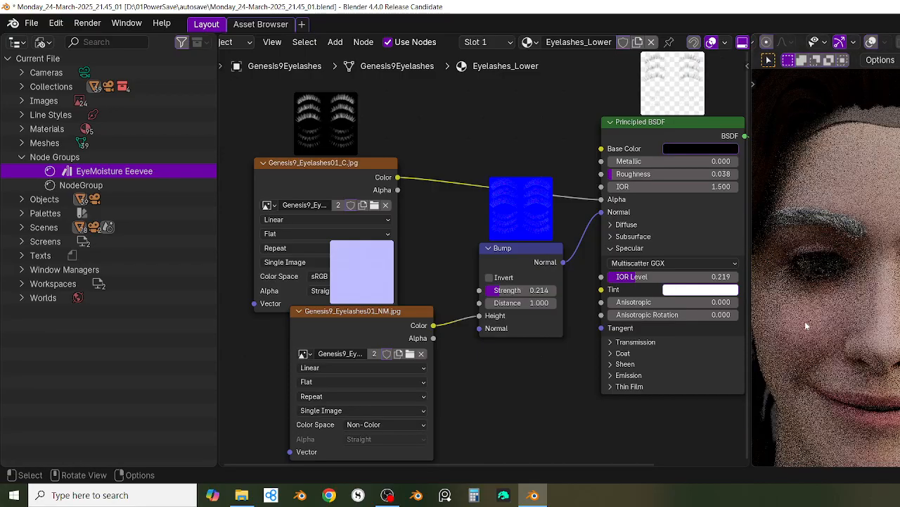
Step: Select the eyebrow cards and move the Eyebrows_Primary texture's Color link from Base Color to Alpha
{"action": "left_click", "coordinate": [851, 228]}
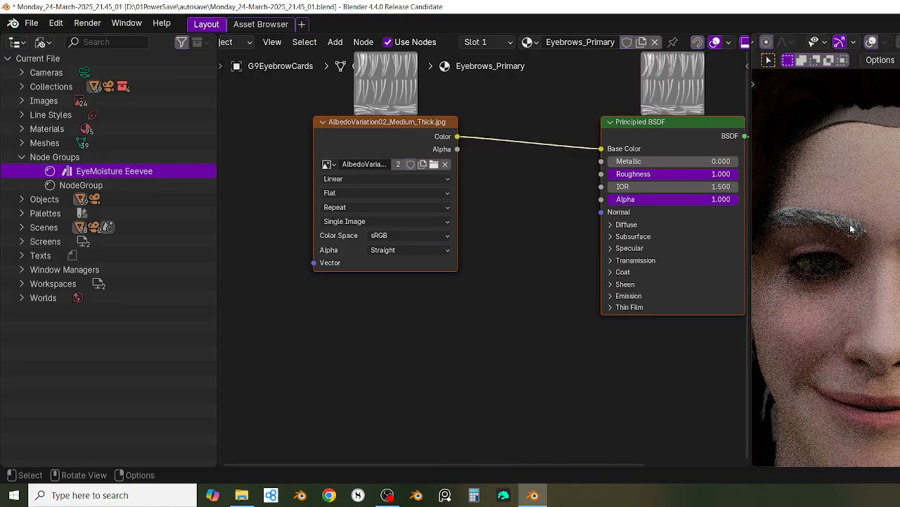
{"action": "scroll", "coordinate": [520, 274], "scroll_direction": "down", "scroll_amount": 2}
{"action": "middle_click_drag", "start_coordinate": [498, 242], "coordinate": [470, 308]}
{"action": "scroll", "coordinate": [473, 304], "scroll_direction": "up", "scroll_amount": 3}
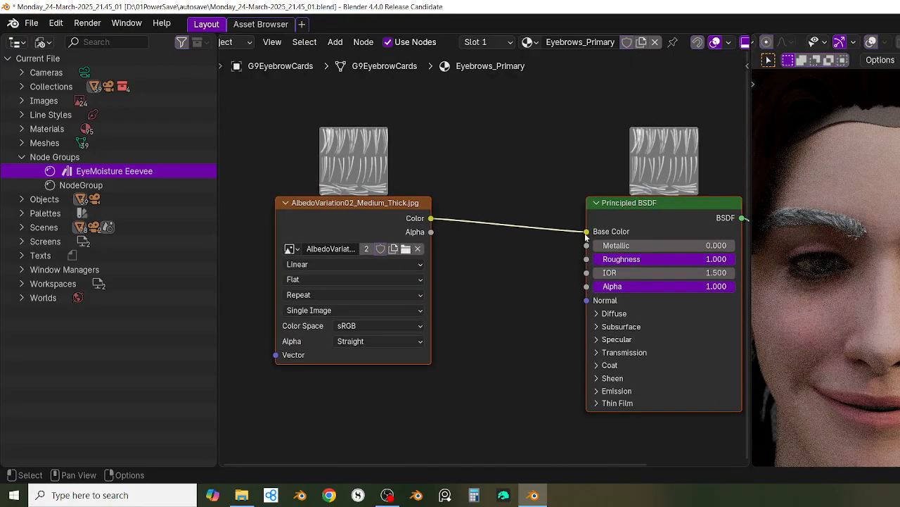
{"action": "left_click_drag", "start_coordinate": [586, 234], "coordinate": [586, 286]}
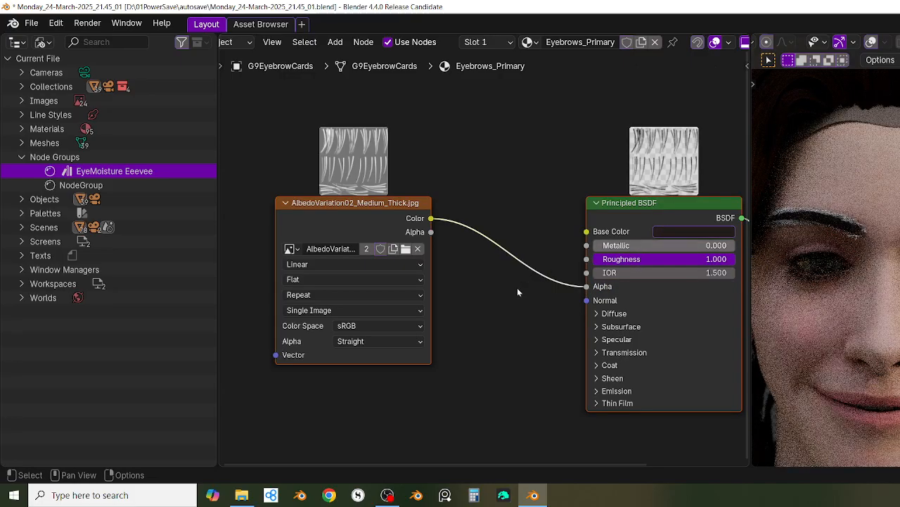
{"action": "middle_click_drag", "start_coordinate": [517, 287], "coordinate": [496, 282]}
Step: In the Eyebrows_Secondary material, move the texture's Color link from Base Color to Alpha and set Subsurface weight to 0.280
{"action": "left_click", "coordinate": [529, 42]}
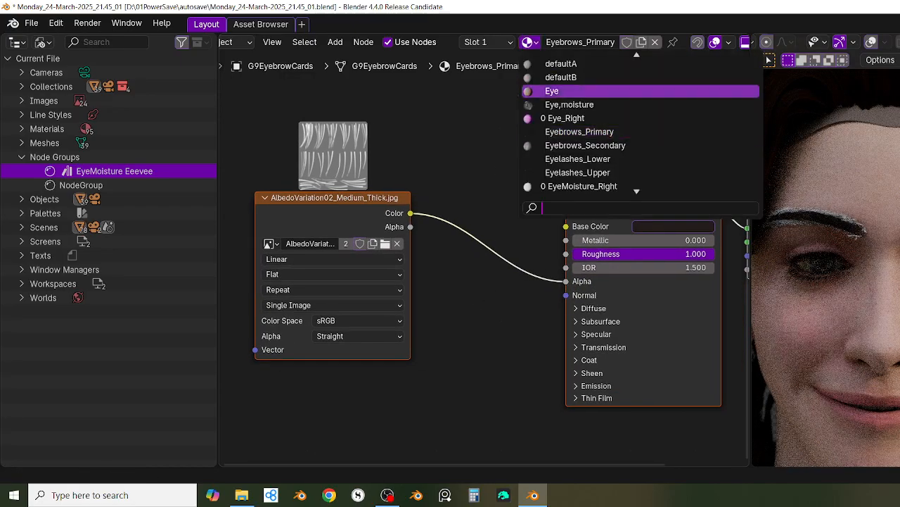
{"action": "left_click", "coordinate": [584, 145]}
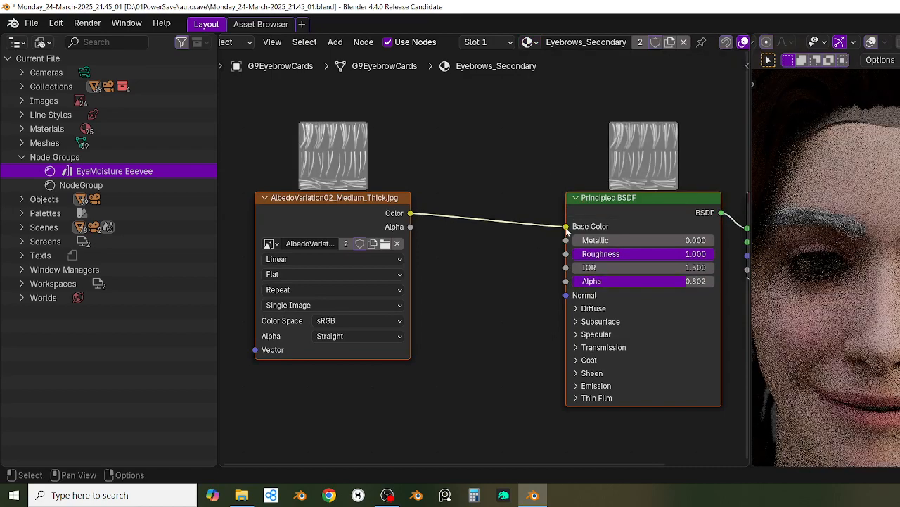
{"action": "left_click_drag", "start_coordinate": [566, 226], "coordinate": [566, 281]}
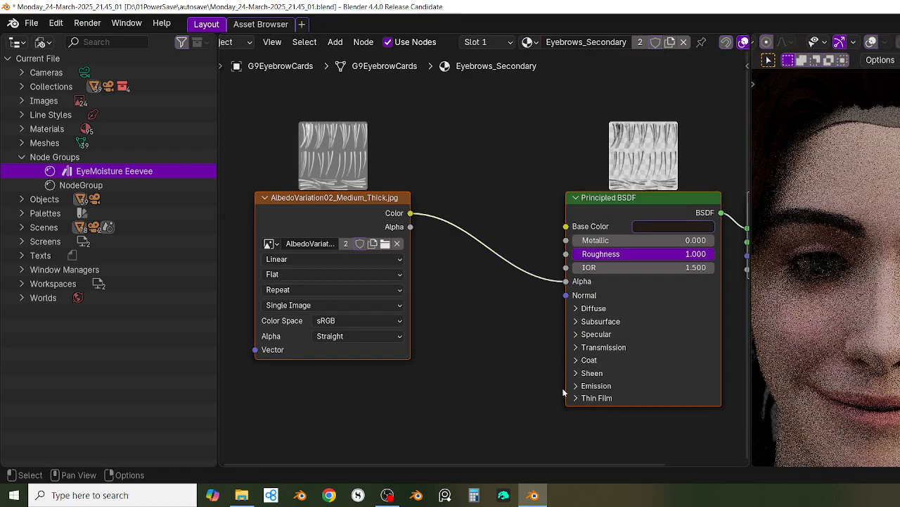
{"action": "left_click", "coordinate": [582, 323]}
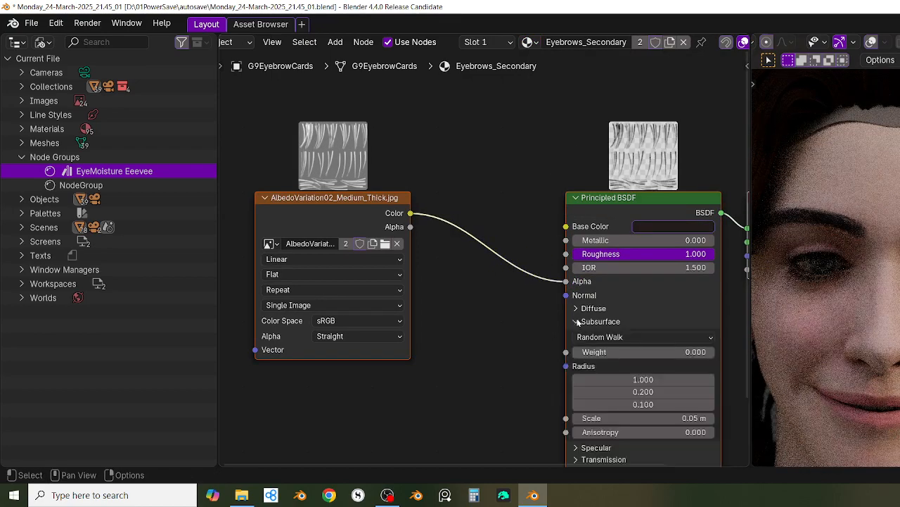
{"action": "left_click_drag", "start_coordinate": [606, 359], "coordinate": [644, 352]}
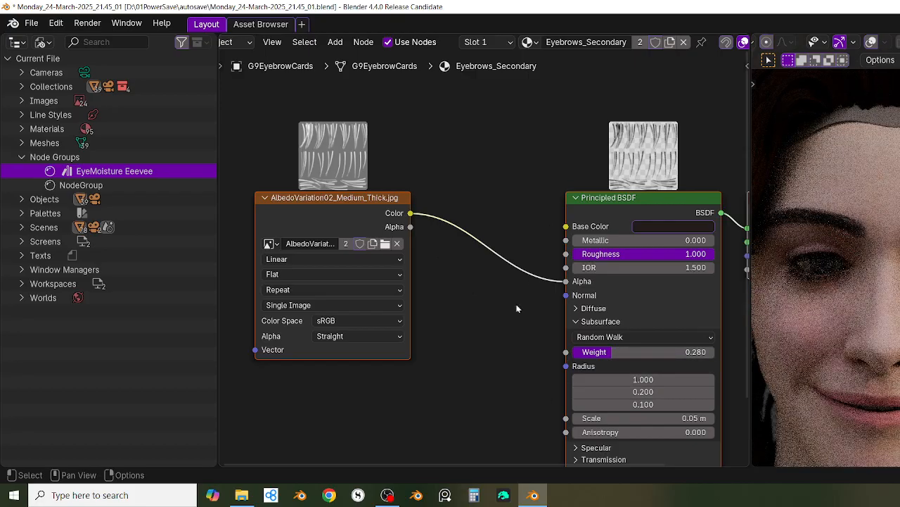
{"action": "left_click", "coordinate": [498, 166]}
Step: In the Eyebrows_Primary material, set the shader's Subsurface weight to 0.283
{"action": "left_click", "coordinate": [537, 41]}
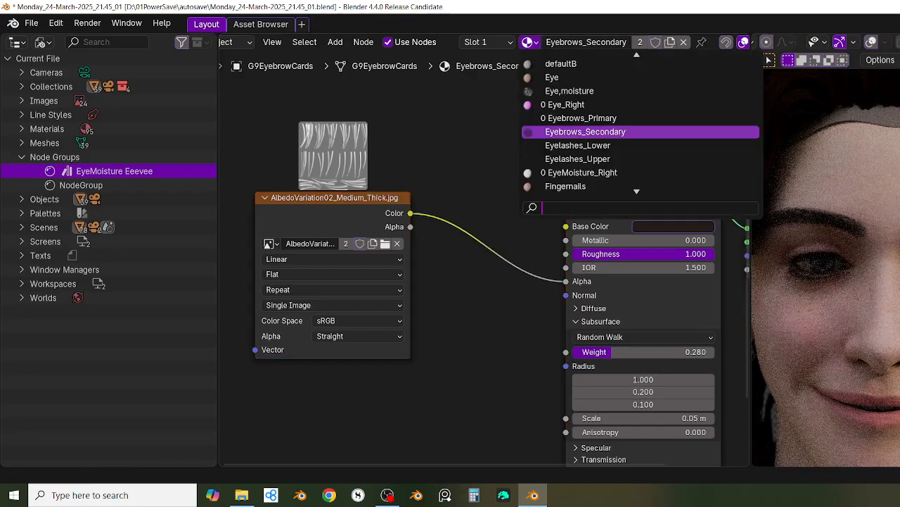
{"action": "left_click", "coordinate": [579, 118]}
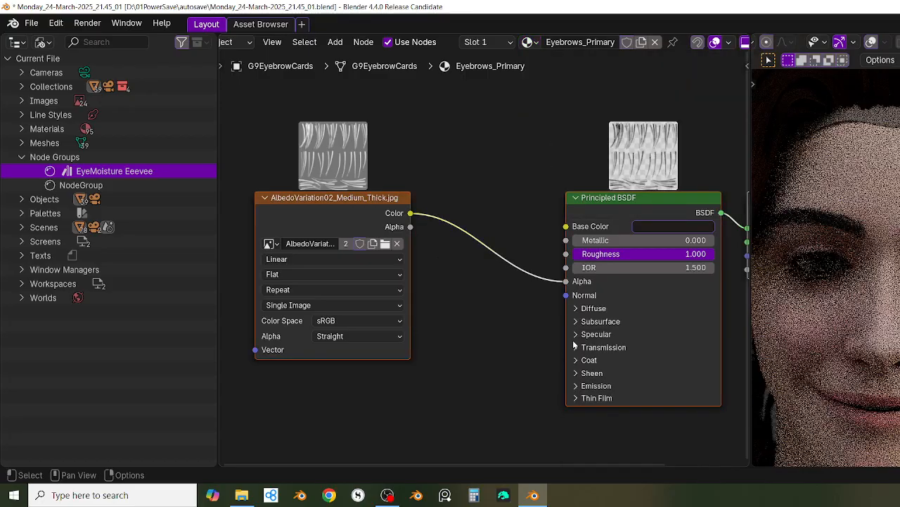
{"action": "left_click", "coordinate": [576, 322]}
{"action": "left_click_drag", "start_coordinate": [588, 352], "coordinate": [621, 352]}
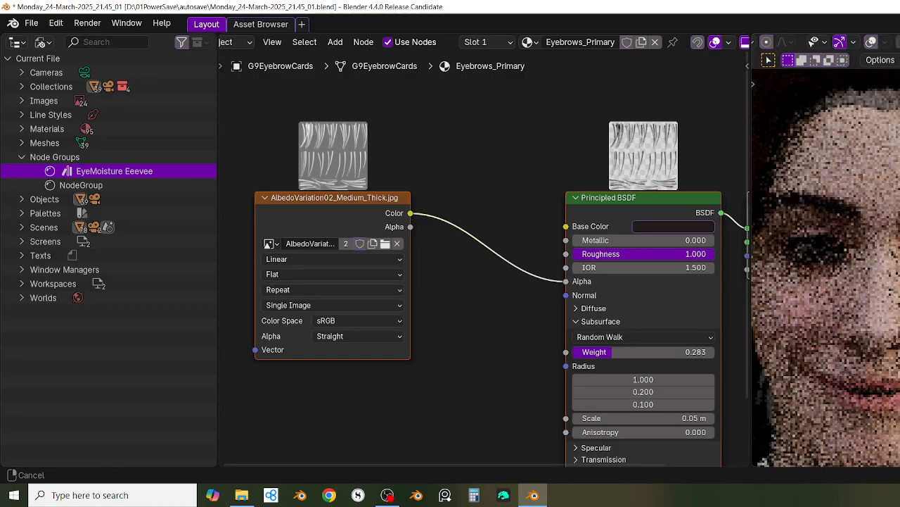
Step: Select the hair's Cap material and set its Principled BSDF Alpha to 0
{"action": "left_click", "coordinate": [880, 98]}
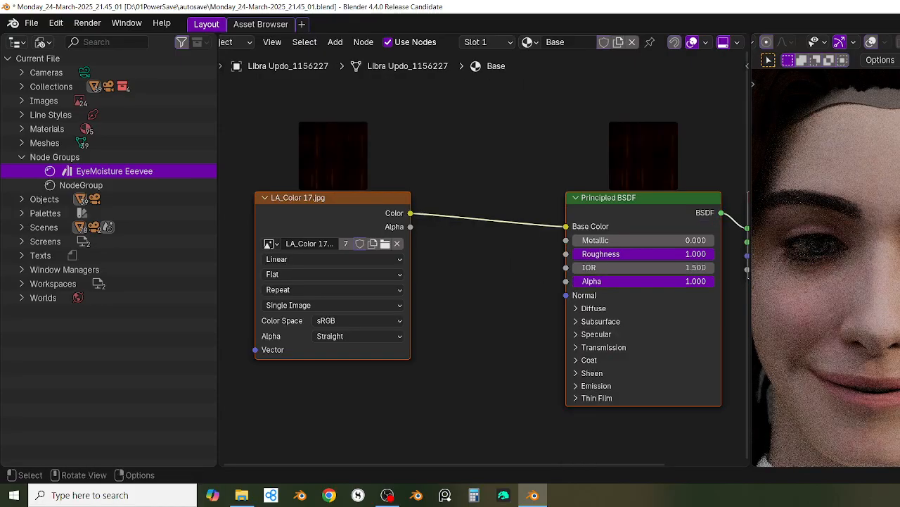
{"action": "left_click", "coordinate": [899, 282]}
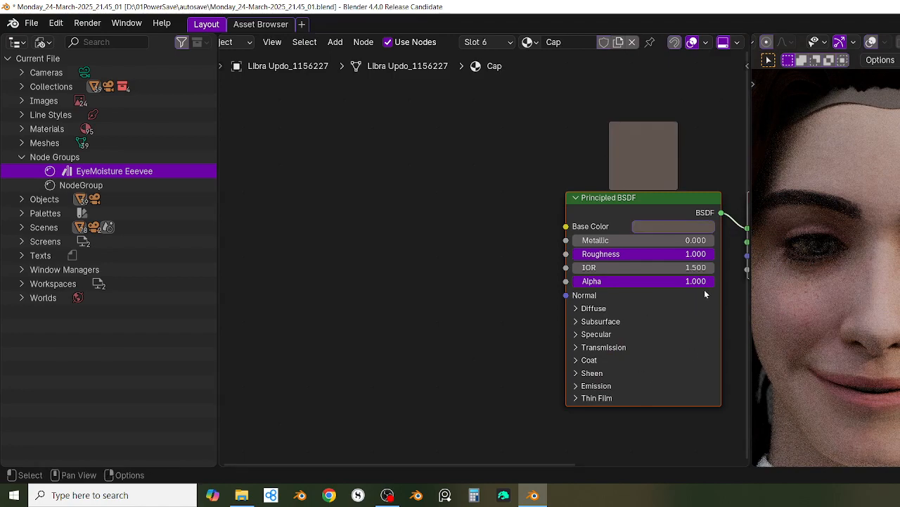
{"action": "left_click_drag", "start_coordinate": [712, 281], "coordinate": [612, 282]}
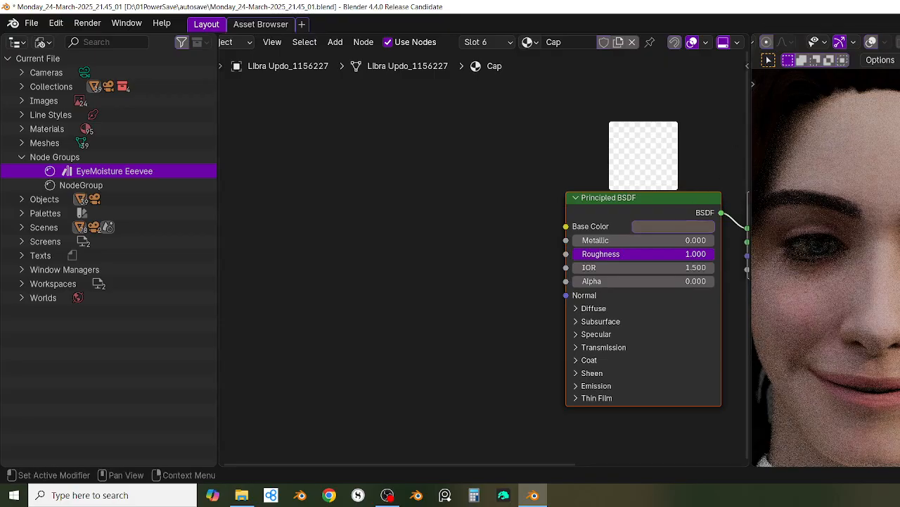
Step: Select the Genesis 9 head and connect the G9Feminine01_Head_D_1001.jpg texture's Color to the shader's Roughness, keeping the Base Color link
{"action": "left_click", "coordinate": [847, 153]}
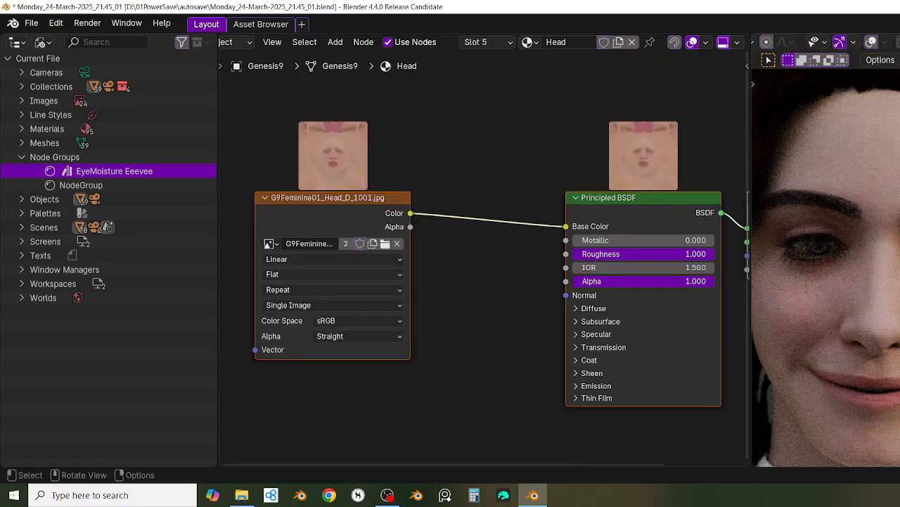
{"action": "middle_click_drag", "start_coordinate": [436, 416], "coordinate": [484, 398]}
{"action": "scroll", "coordinate": [485, 397], "scroll_direction": "up", "scroll_amount": 2}
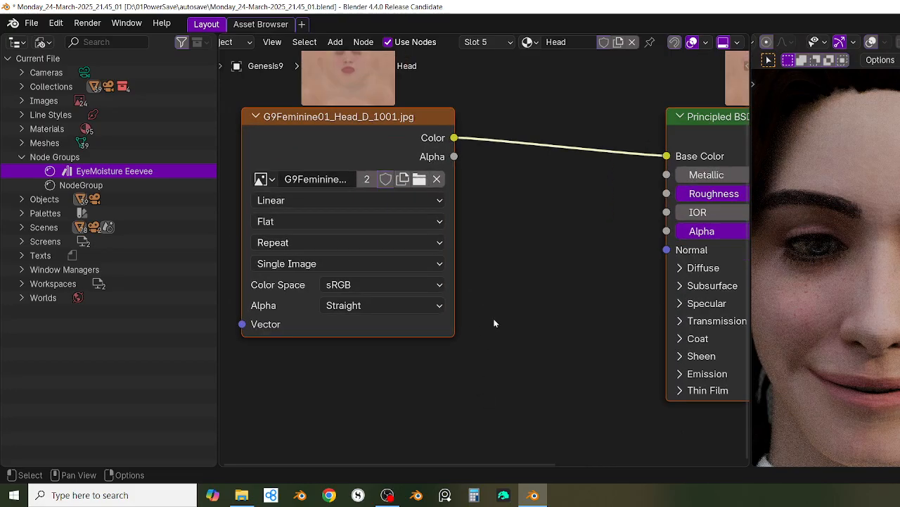
{"action": "middle_click_drag", "start_coordinate": [495, 321], "coordinate": [466, 337]}
{"action": "scroll", "coordinate": [444, 347], "scroll_direction": "down", "scroll_amount": 2}
{"action": "scroll", "coordinate": [432, 332], "scroll_direction": "up", "scroll_amount": 2}
{"action": "scroll", "coordinate": [466, 295], "scroll_direction": "down", "scroll_amount": 1}
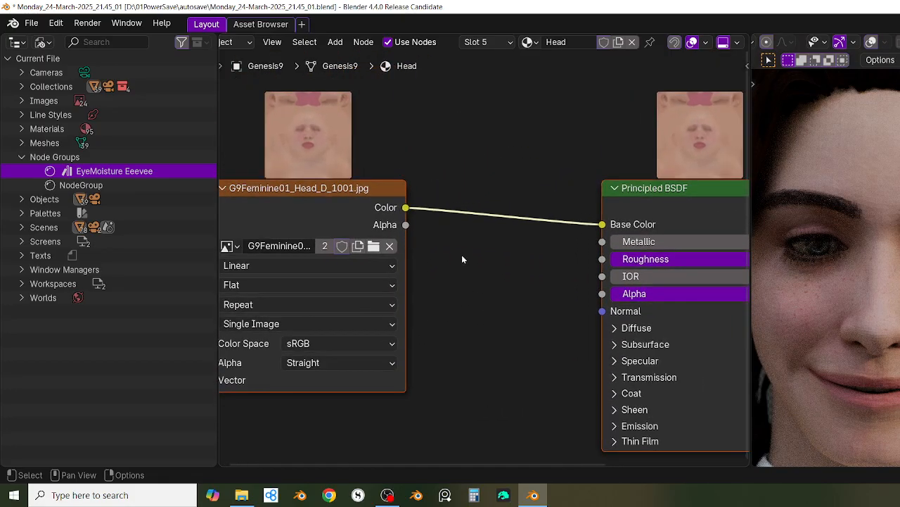
{"action": "left_click_drag", "start_coordinate": [319, 202], "coordinate": [292, 140]}
{"action": "left_click", "coordinate": [309, 205]}
{"action": "middle_click_drag", "start_coordinate": [454, 231], "coordinate": [457, 239]}
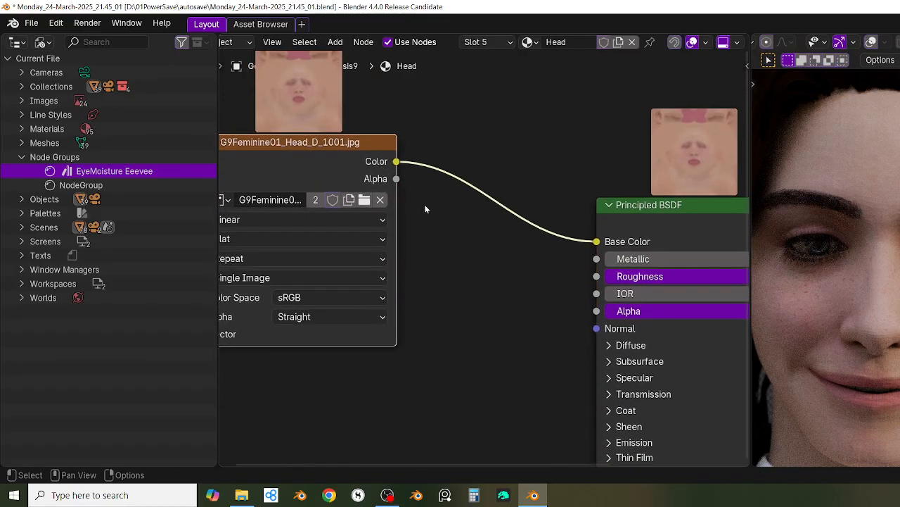
{"action": "left_click_drag", "start_coordinate": [399, 162], "coordinate": [511, 213]}
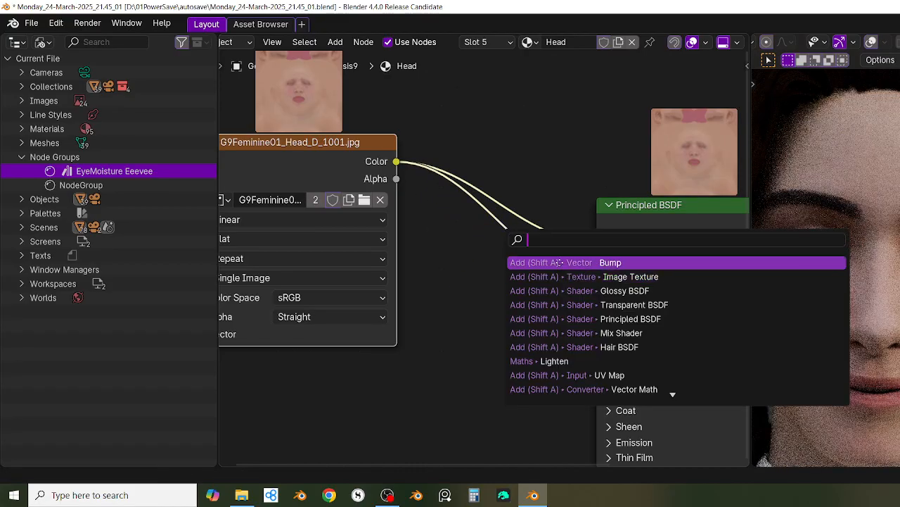
Step: Add a Bump node, feed the head texture's Color into its Height, and connect its Normal to the Principled BSDF's Normal
{"action": "left_click", "coordinate": [559, 262]}
{"action": "left_click", "coordinate": [438, 322]}
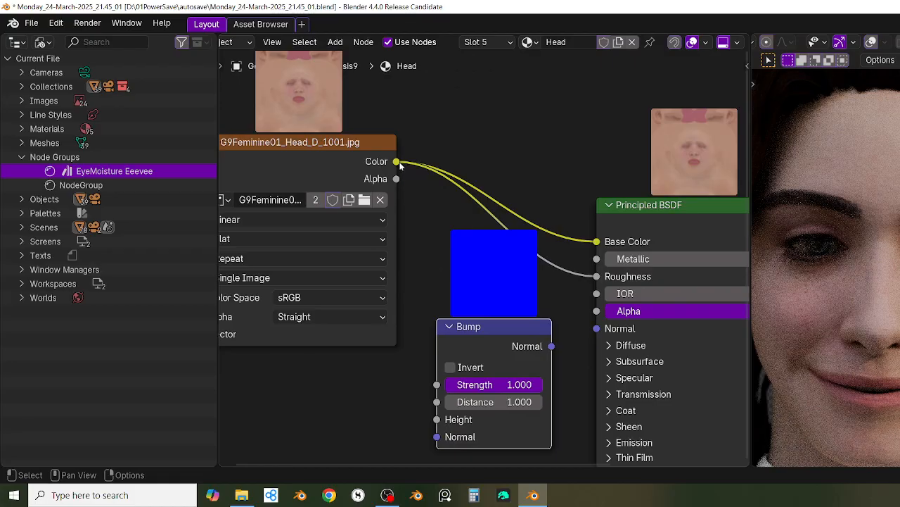
{"action": "left_click_drag", "start_coordinate": [398, 162], "coordinate": [438, 420]}
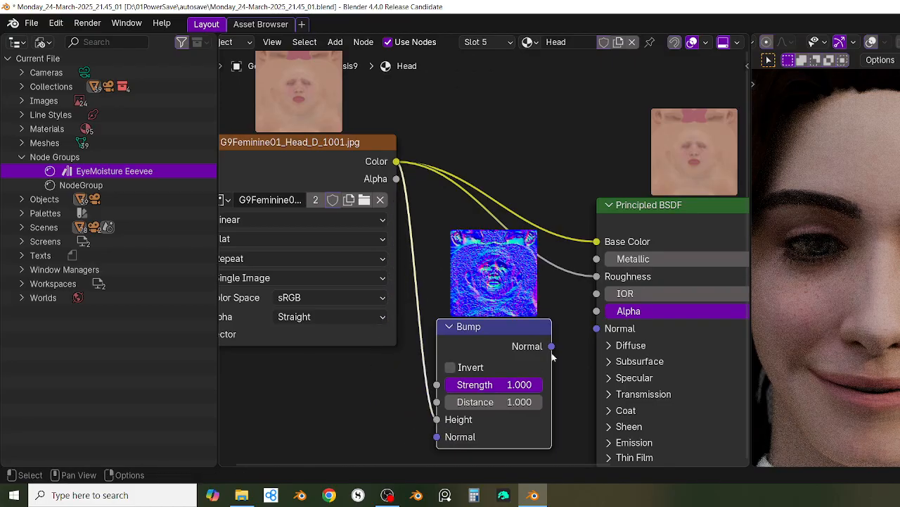
{"action": "left_click_drag", "start_coordinate": [553, 346], "coordinate": [594, 330]}
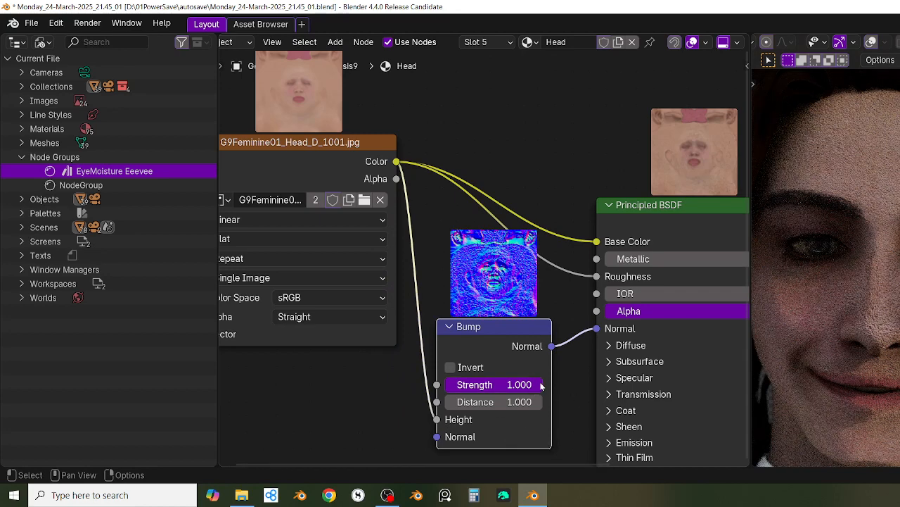
Step: Set the Bump node's Strength to 0.13 in the Head material
{"action": "left_click_drag", "start_coordinate": [541, 384], "coordinate": [481, 387]}
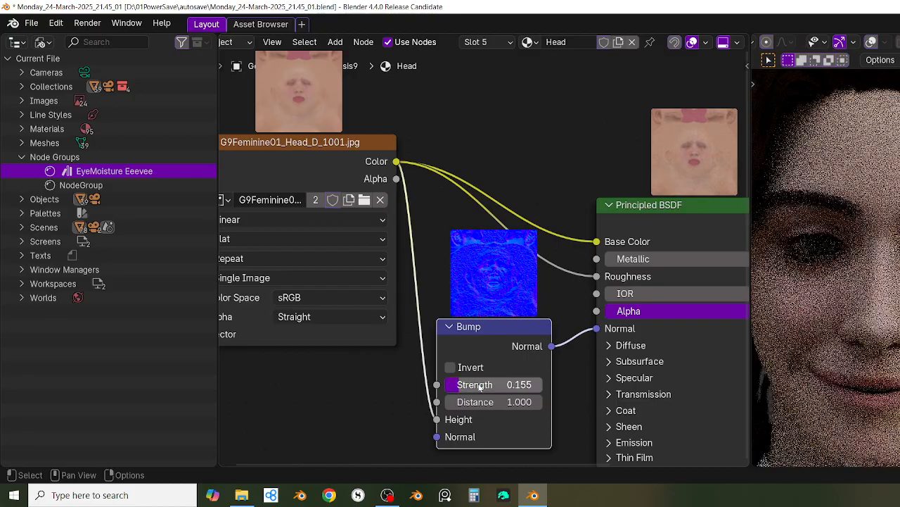
{"action": "left_click", "coordinate": [480, 387]}
{"action": "key", "text": "BackSpace"}
{"action": "type", "text": ".1"}
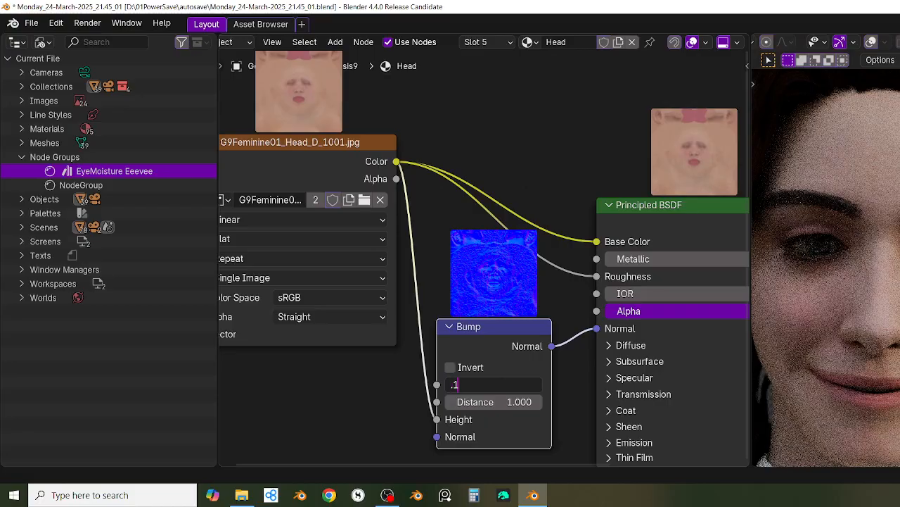
{"action": "type", "text": "3"}
{"action": "key", "text": "Return"}
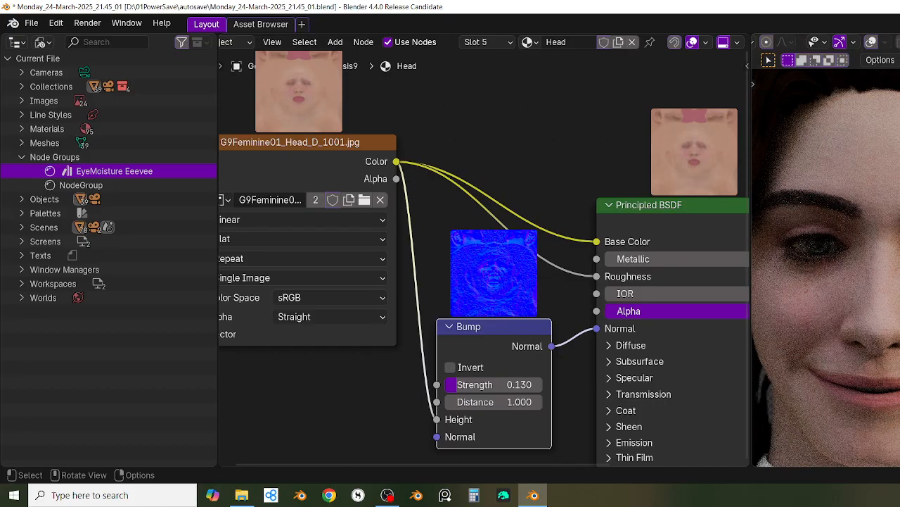
Step: Set the Head shader's Subsurface weight to 0.738
{"action": "scroll", "coordinate": [631, 321], "scroll_direction": "down", "scroll_amount": 2}
{"action": "middle_click_drag", "start_coordinate": [520, 391], "coordinate": [431, 342]}
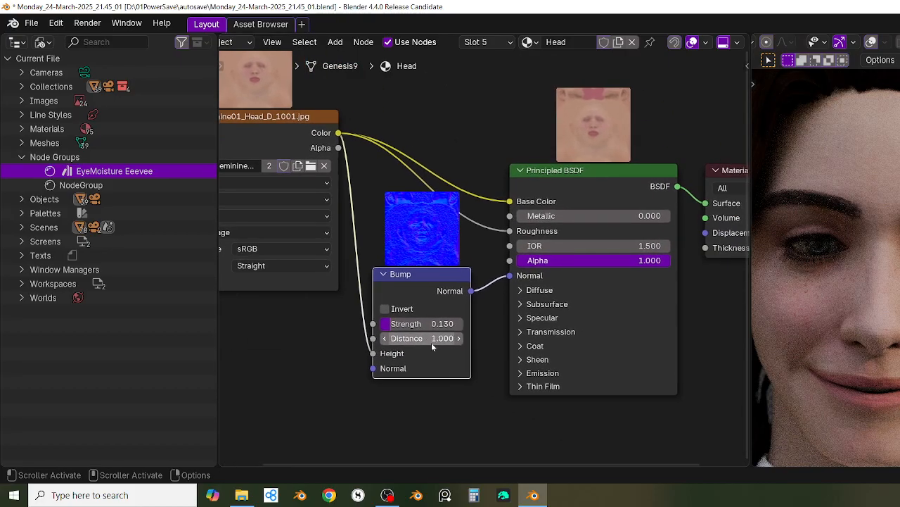
{"action": "scroll", "coordinate": [448, 365], "scroll_direction": "up", "scroll_amount": 2}
{"action": "middle_click_drag", "start_coordinate": [466, 376], "coordinate": [420, 396]}
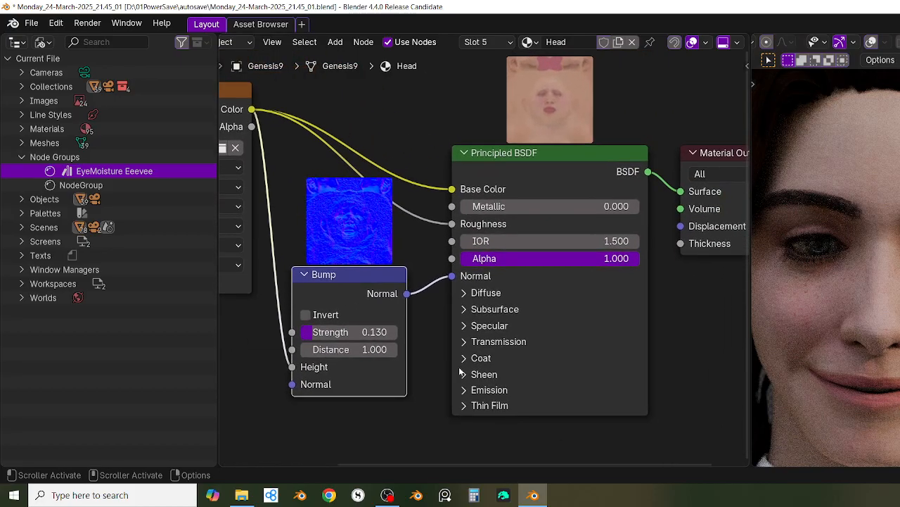
{"action": "left_click", "coordinate": [464, 310]}
{"action": "left_click_drag", "start_coordinate": [501, 352], "coordinate": [596, 348]}
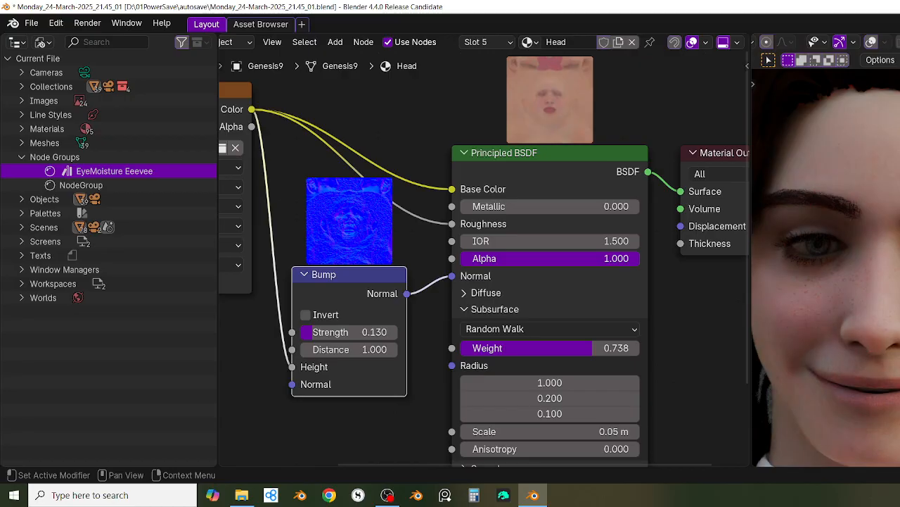
Step: Set the Head shader's Specular IOR Level to 0.198 and check the rendered face from near and far
{"action": "middle_click_drag", "start_coordinate": [399, 441], "coordinate": [379, 376]}
{"action": "left_click", "coordinate": [449, 407]}
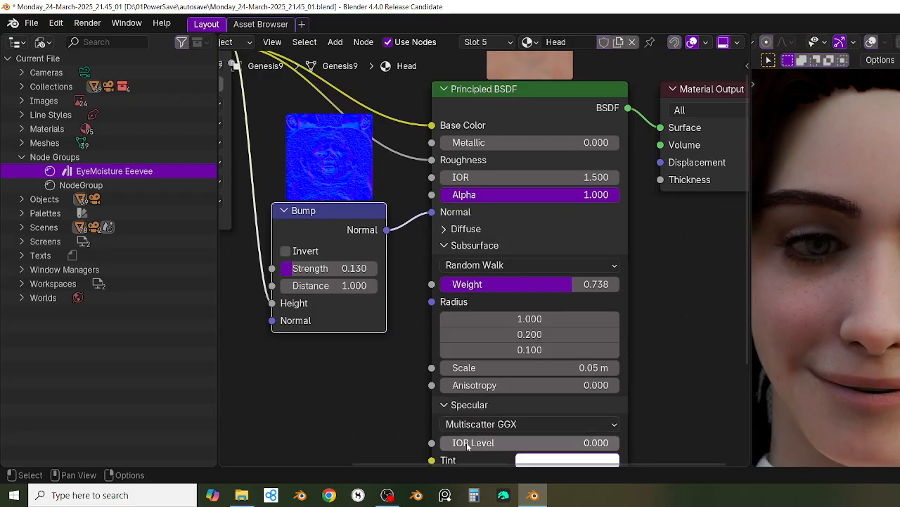
{"action": "left_click_drag", "start_coordinate": [468, 445], "coordinate": [503, 446]}
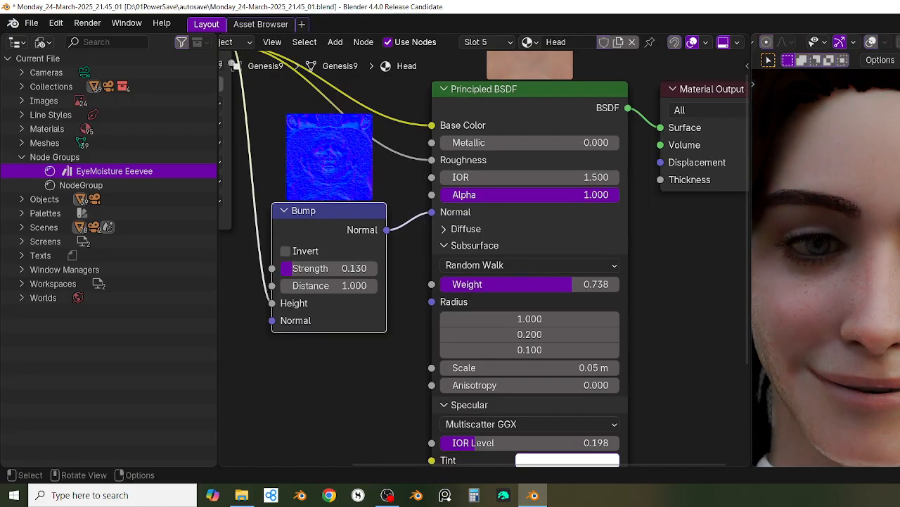
{"action": "scroll", "coordinate": [826, 268], "scroll_direction": "down", "scroll_amount": 2}
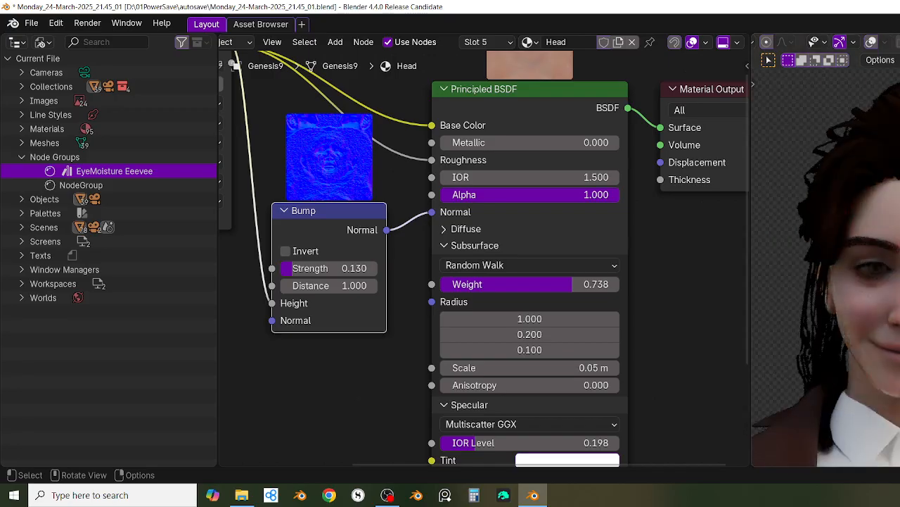
{"action": "scroll", "coordinate": [826, 267], "scroll_direction": "up", "scroll_amount": 2}
{"action": "scroll", "coordinate": [826, 268], "scroll_direction": "down", "scroll_amount": 2}
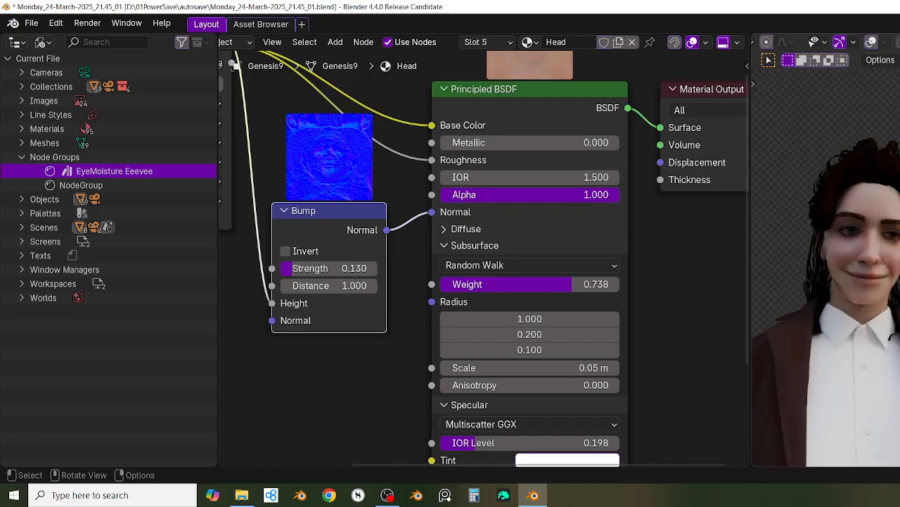
{"action": "scroll", "coordinate": [826, 267], "scroll_direction": "up", "scroll_amount": 2}
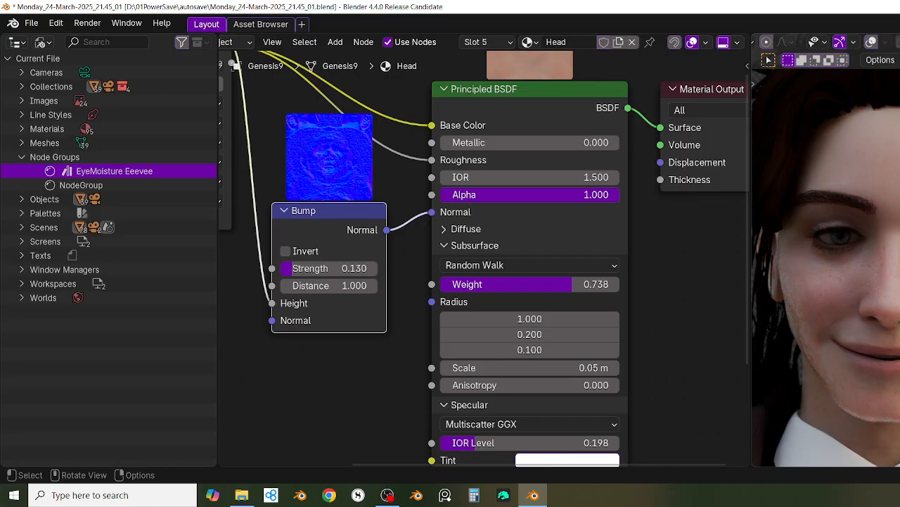
Step: Select the hair's Cap material and add an Image Texture node beside its Principled BSDF
{"action": "left_click", "coordinate": [799, 134]}
{"action": "scroll", "coordinate": [532, 324], "scroll_direction": "down", "scroll_amount": 1}
{"action": "middle_click_drag", "start_coordinate": [568, 345], "coordinate": [592, 498]}
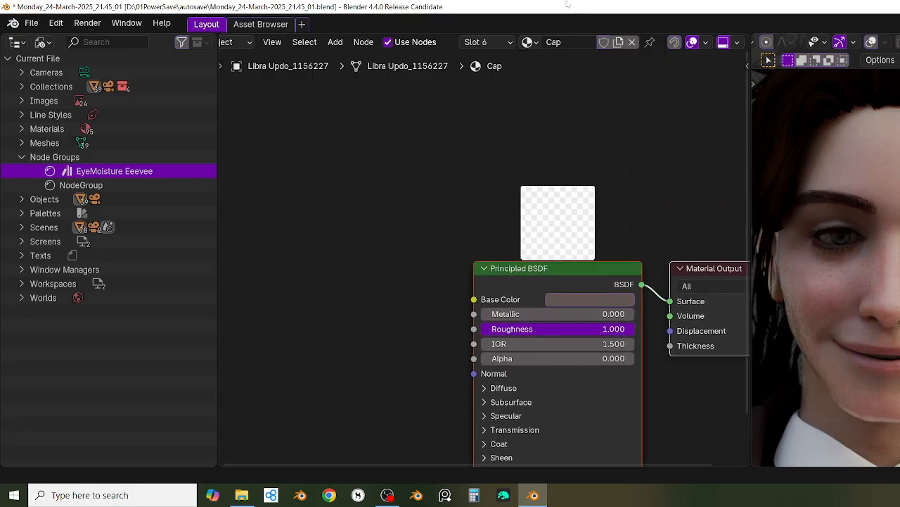
{"action": "left_click", "coordinate": [541, 275]}
{"action": "middle_click_drag", "start_coordinate": [560, 304], "coordinate": [552, 273]}
{"action": "scroll", "coordinate": [492, 231], "scroll_direction": "up", "scroll_amount": 1}
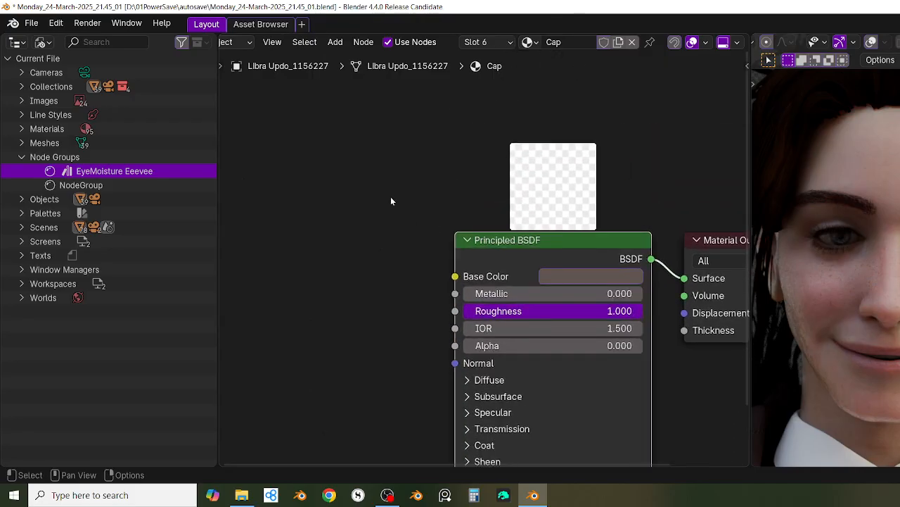
{"action": "scroll", "coordinate": [391, 202], "scroll_direction": "up", "scroll_amount": 1}
{"action": "middle_click_drag", "start_coordinate": [464, 227], "coordinate": [463, 184]}
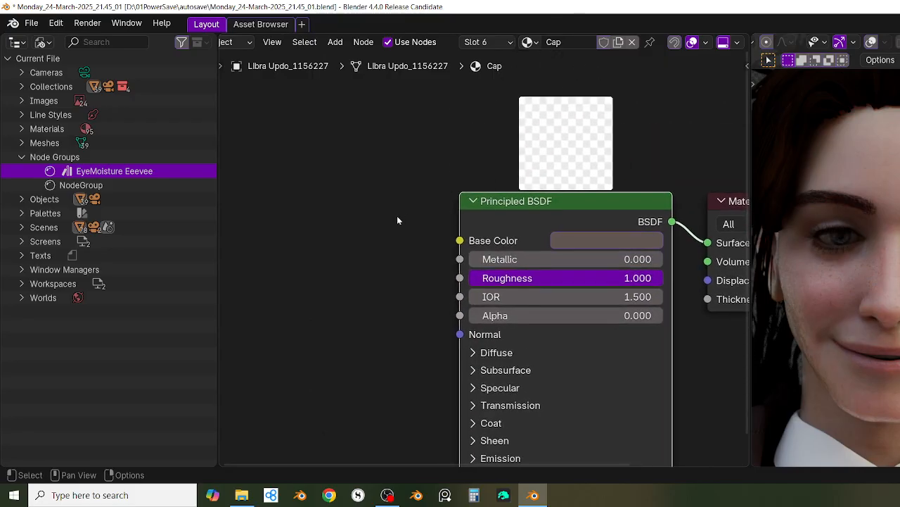
{"action": "key", "text": "F3"}
{"action": "key", "text": "Return"}
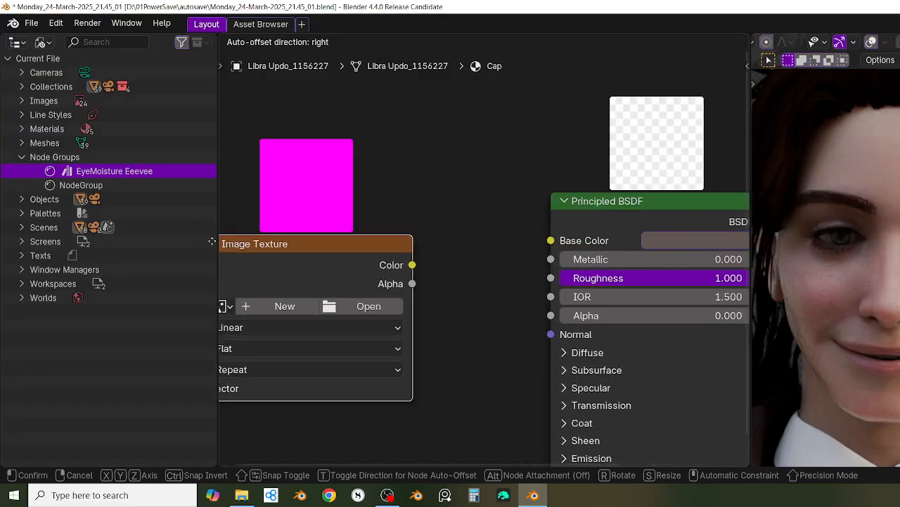
{"action": "left_click", "coordinate": [280, 239]}
{"action": "middle_click_drag", "start_coordinate": [514, 259], "coordinate": [491, 246]}
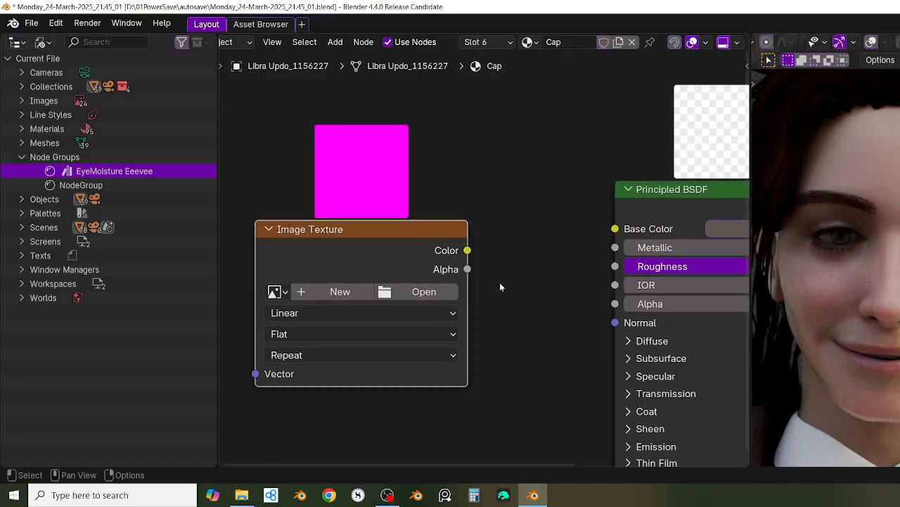
{"action": "left_click_drag", "start_coordinate": [425, 259], "coordinate": [442, 247]}
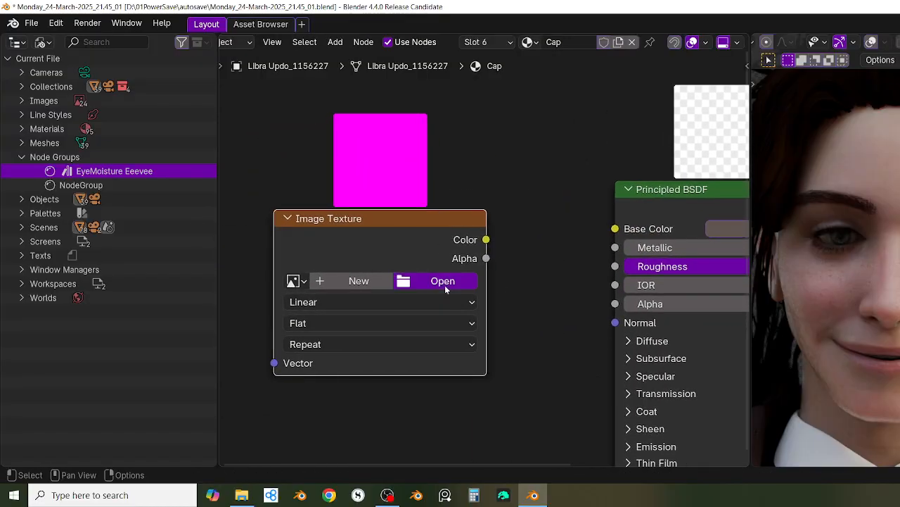
Step: Browse for an image from the empty texture node and go to the Hair Colors folder of the Libra Updo textures
{"action": "left_click", "coordinate": [445, 285]}
{"action": "left_click", "coordinate": [581, 83]}
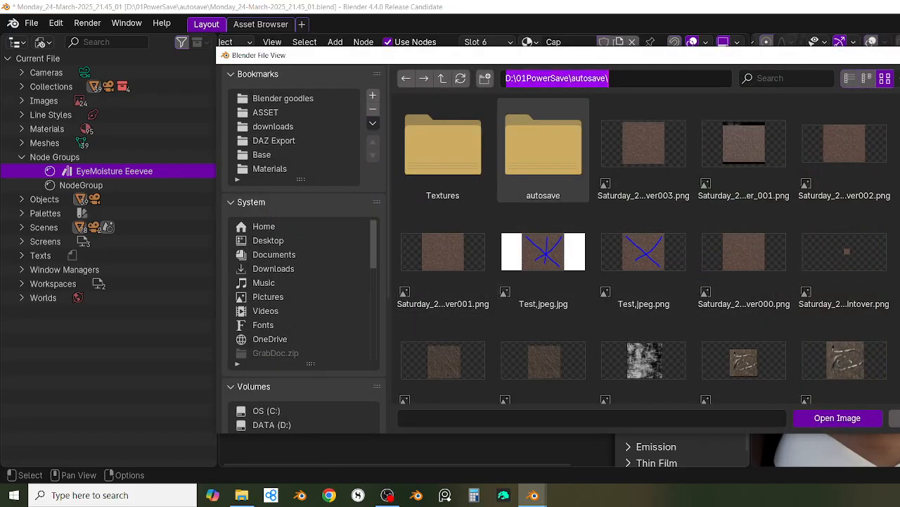
{"action": "key", "text": "ctrl+v"}
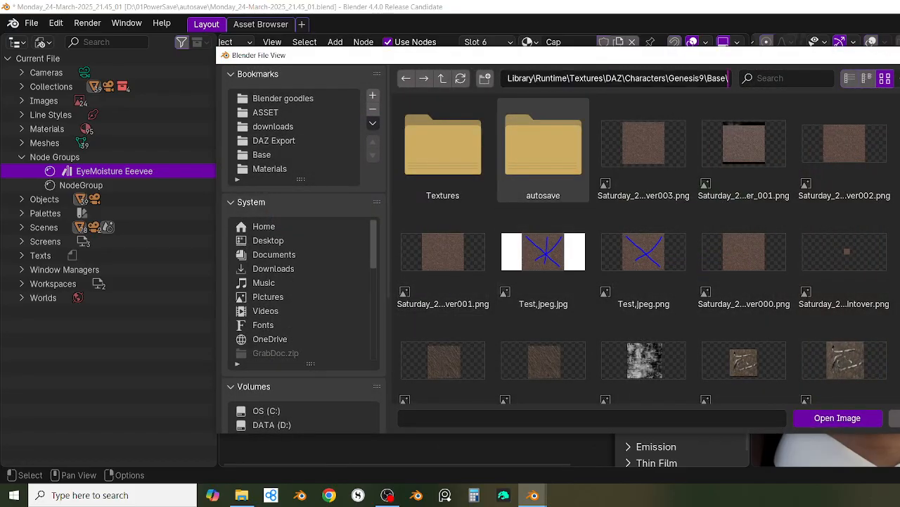
{"action": "key", "text": "Return"}
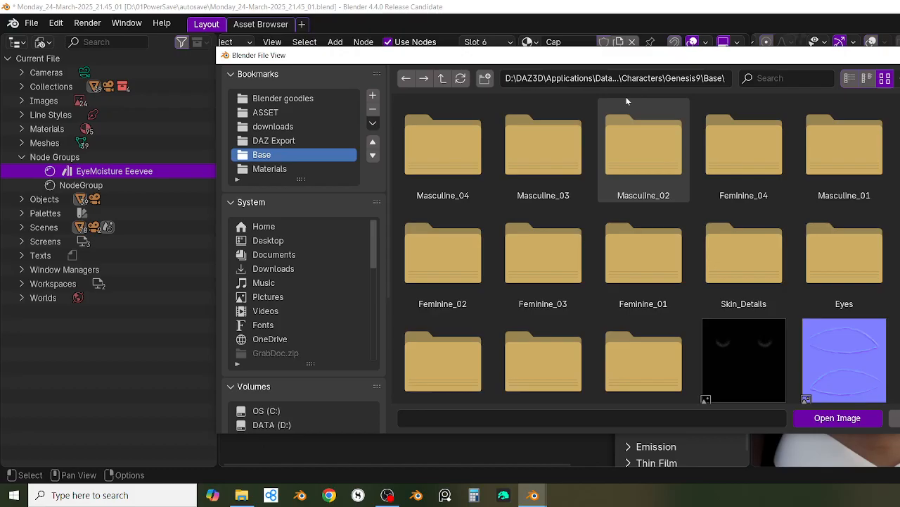
{"action": "left_click", "coordinate": [443, 78]}
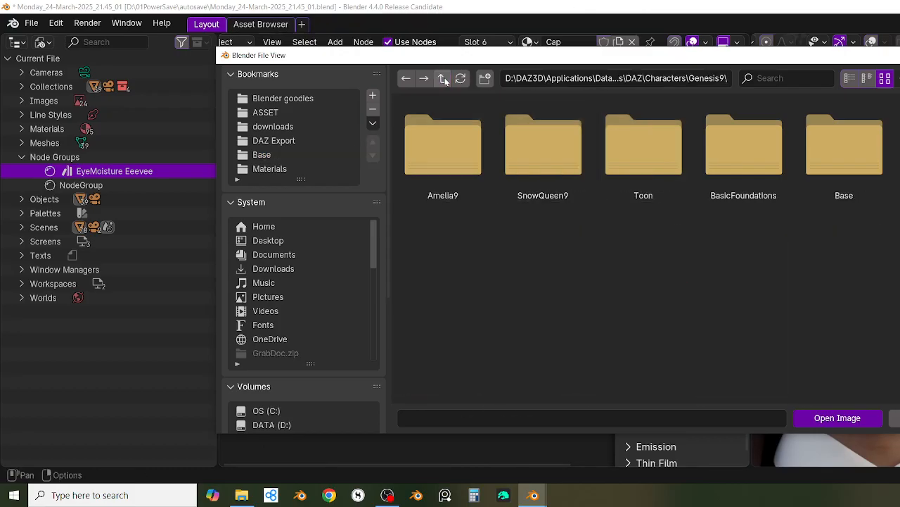
{"action": "left_click", "coordinate": [448, 80]}
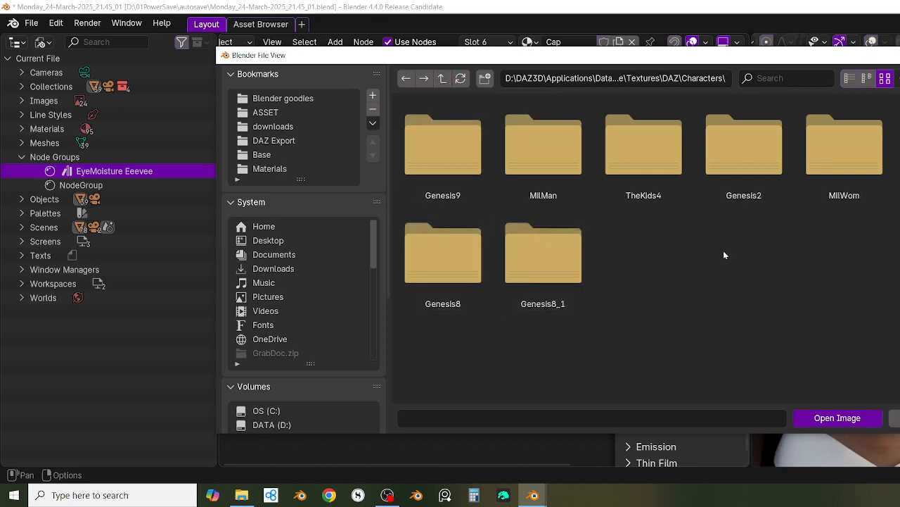
{"action": "left_click", "coordinate": [444, 80]}
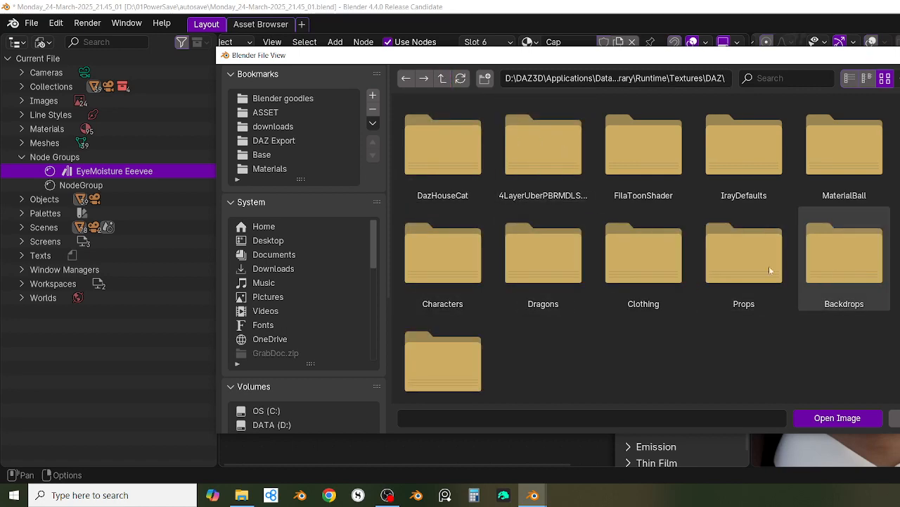
{"action": "left_click", "coordinate": [442, 79]}
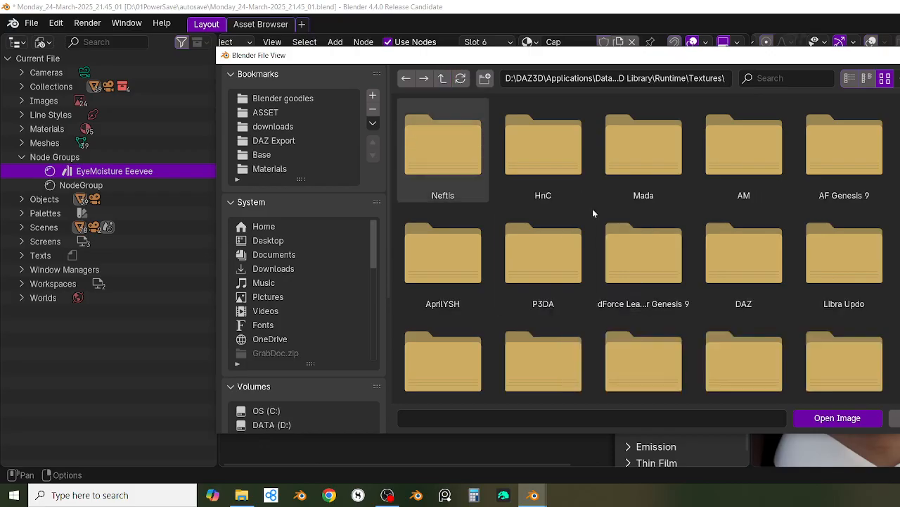
{"action": "left_click", "coordinate": [848, 257]}
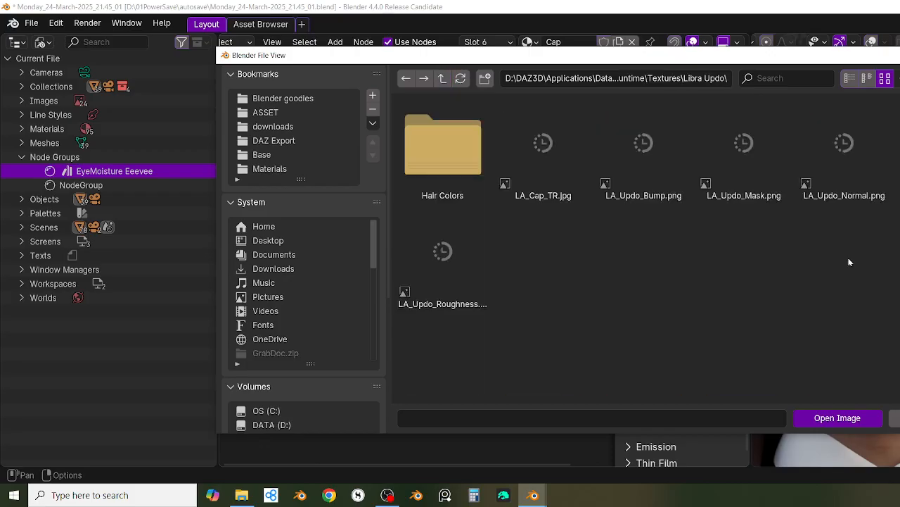
{"action": "left_click", "coordinate": [454, 172]}
{"action": "scroll", "coordinate": [821, 331], "scroll_direction": "down", "scroll_amount": 3}
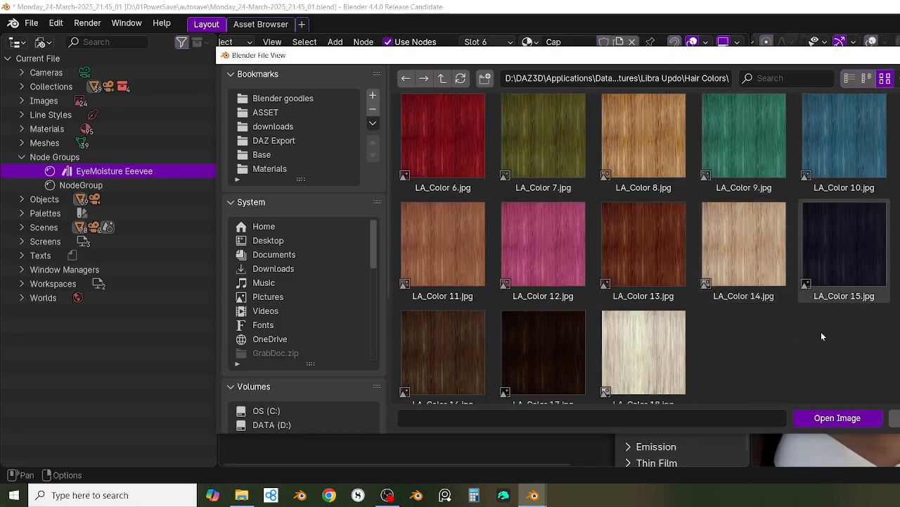
{"action": "scroll", "coordinate": [633, 302], "scroll_direction": "down", "scroll_amount": 1}
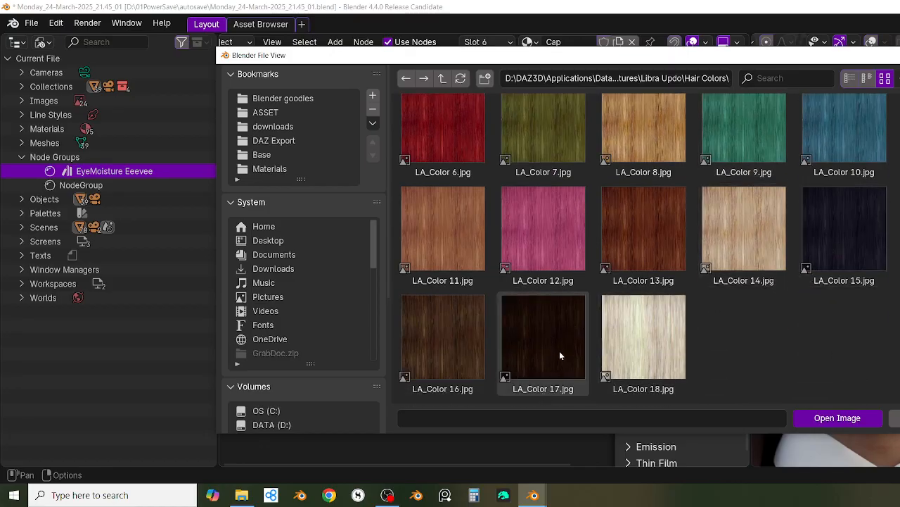
Step: Add LA_Color 17.jpg as a texture node in the Cap material and place it near the empty Image Texture node
{"action": "left_click", "coordinate": [560, 351]}
{"action": "left_click_drag", "start_coordinate": [561, 356], "coordinate": [461, 457]}
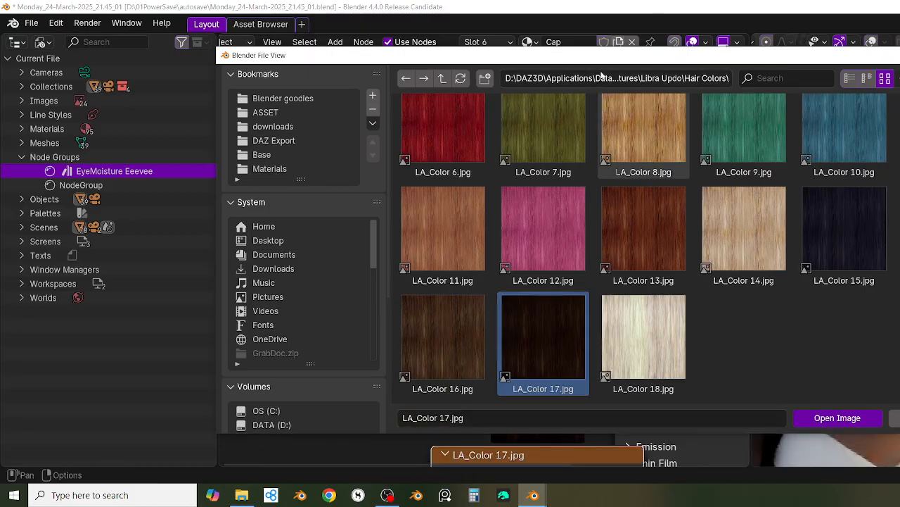
{"action": "left_click_drag", "start_coordinate": [618, 64], "coordinate": [899, 65]}
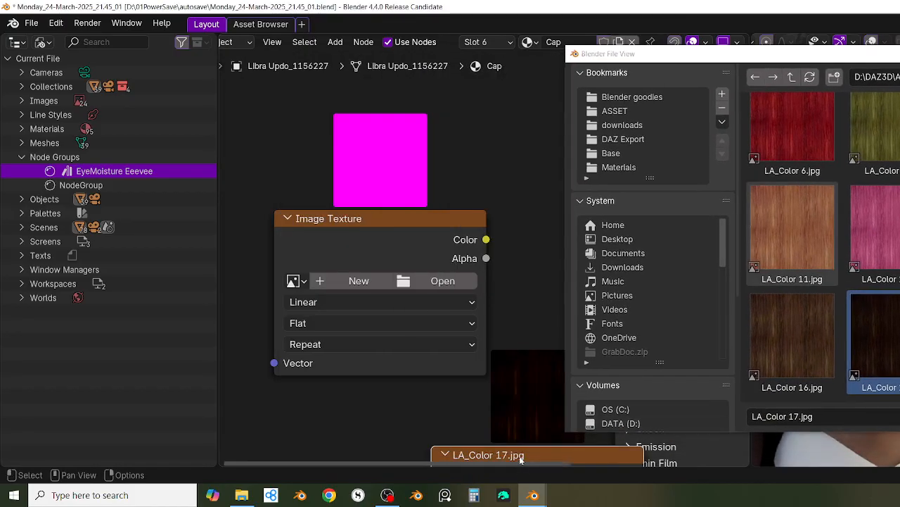
{"action": "left_click_drag", "start_coordinate": [527, 458], "coordinate": [380, 159]}
{"action": "scroll", "coordinate": [646, 215], "scroll_direction": "up", "scroll_amount": 5}
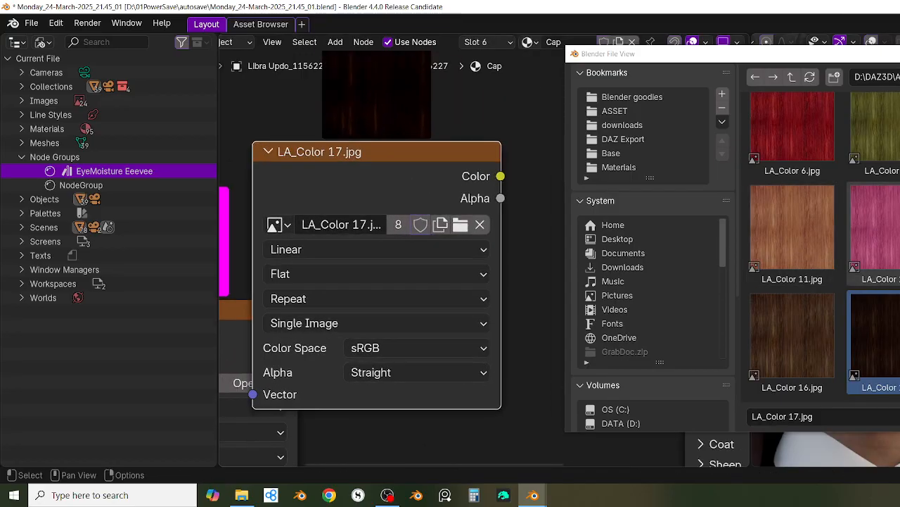
{"action": "scroll", "coordinate": [867, 153], "scroll_direction": "up", "scroll_amount": 1}
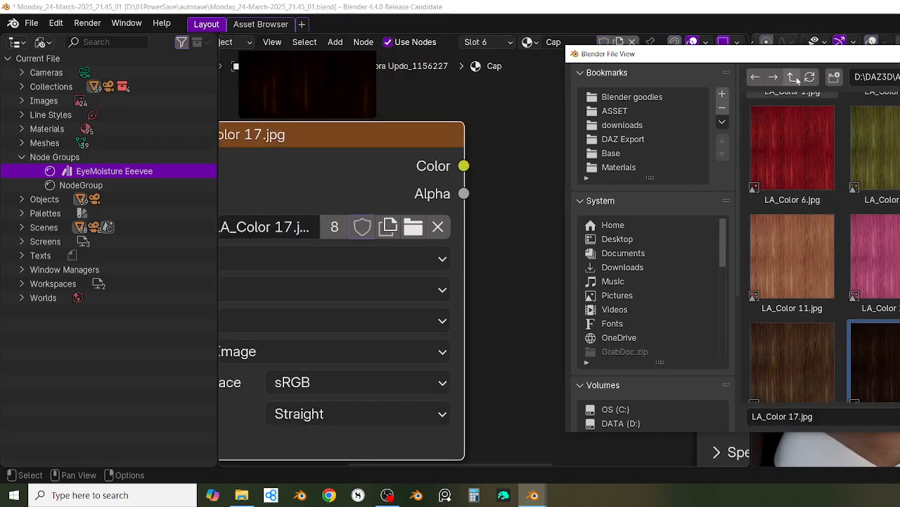
Step: Add the LA_Updo_Bump, LA_Updo_Mask, LA_Updo_Normal, LA_Updo_Roughness and LA_Cap_TR images from the Libra Updo folder as texture nodes, and close the file browser
{"action": "left_click", "coordinate": [793, 77]}
{"action": "left_click_drag", "start_coordinate": [899, 54], "coordinate": [826, 66]}
{"action": "left_click_drag", "start_coordinate": [841, 158], "coordinate": [352, 177]}
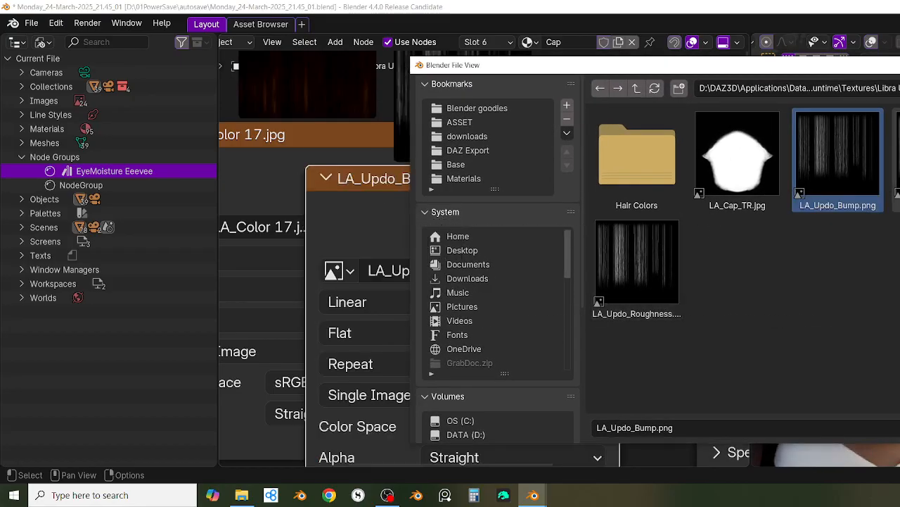
{"action": "left_click_drag", "start_coordinate": [897, 158], "coordinate": [295, 345]}
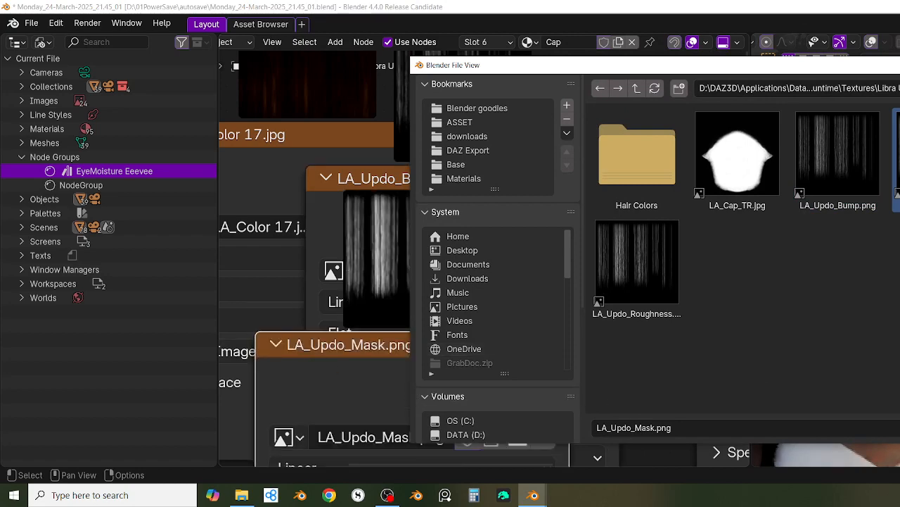
{"action": "left_click_drag", "start_coordinate": [899, 169], "coordinate": [315, 266]}
{"action": "left_click_drag", "start_coordinate": [635, 258], "coordinate": [316, 285]}
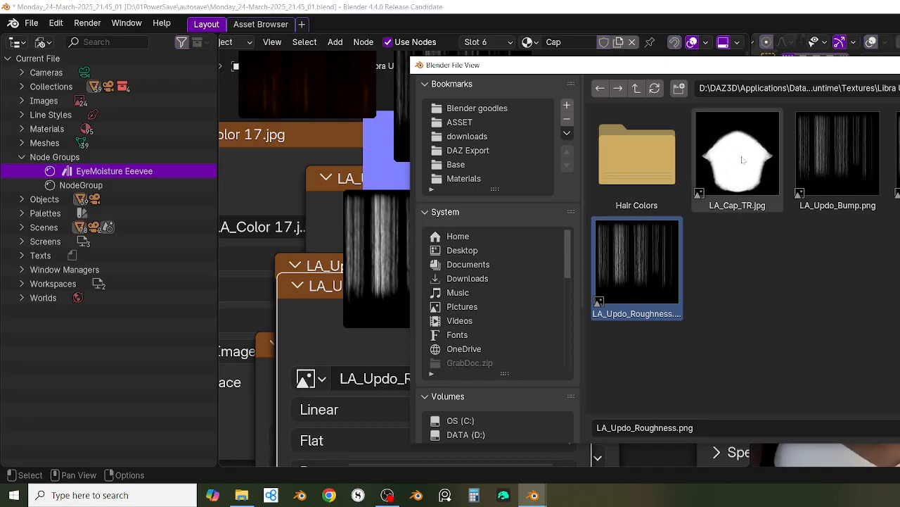
{"action": "left_click_drag", "start_coordinate": [744, 170], "coordinate": [343, 285]}
{"action": "left_click", "coordinate": [899, 65]}
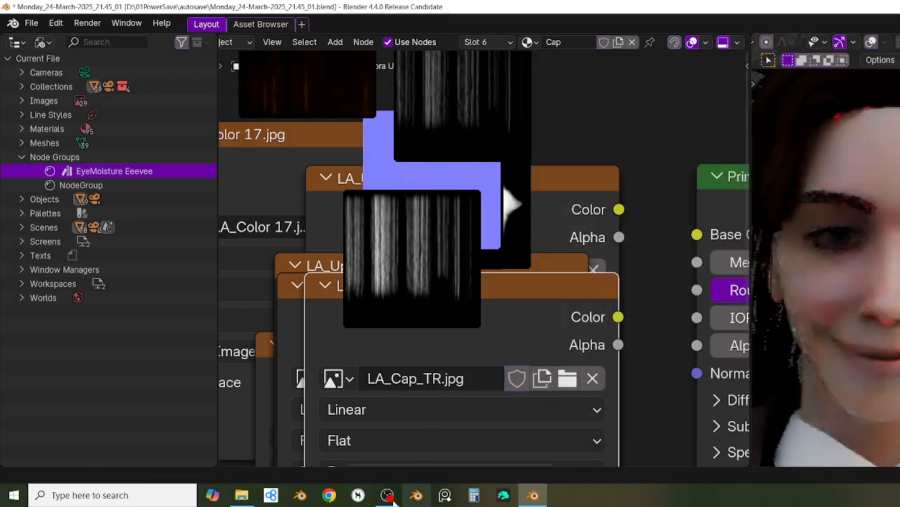
Step: Move the LA_Cap_TR.jpg node out of the stack to a free spot below the empty Image Texture node
{"action": "scroll", "coordinate": [482, 377], "scroll_direction": "down", "scroll_amount": 4}
{"action": "scroll", "coordinate": [540, 366], "scroll_direction": "down", "scroll_amount": 5}
{"action": "middle_click_drag", "start_coordinate": [548, 400], "coordinate": [551, 258]}
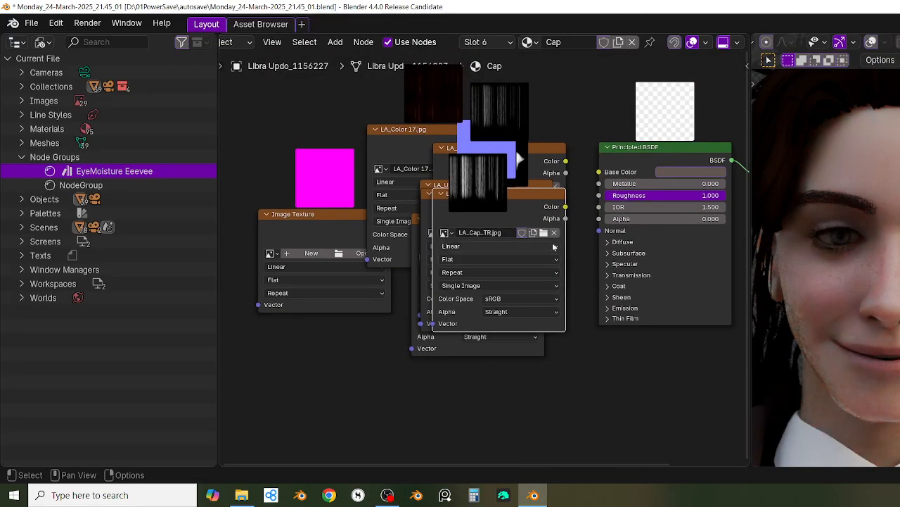
{"action": "left_click_drag", "start_coordinate": [540, 209], "coordinate": [369, 353]}
{"action": "scroll", "coordinate": [445, 361], "scroll_direction": "down", "scroll_amount": 2}
{"action": "middle_click_drag", "start_coordinate": [482, 383], "coordinate": [520, 384]}
{"action": "left_click_drag", "start_coordinate": [383, 338], "coordinate": [387, 335]}
{"action": "scroll", "coordinate": [420, 358], "scroll_direction": "up", "scroll_amount": 2}
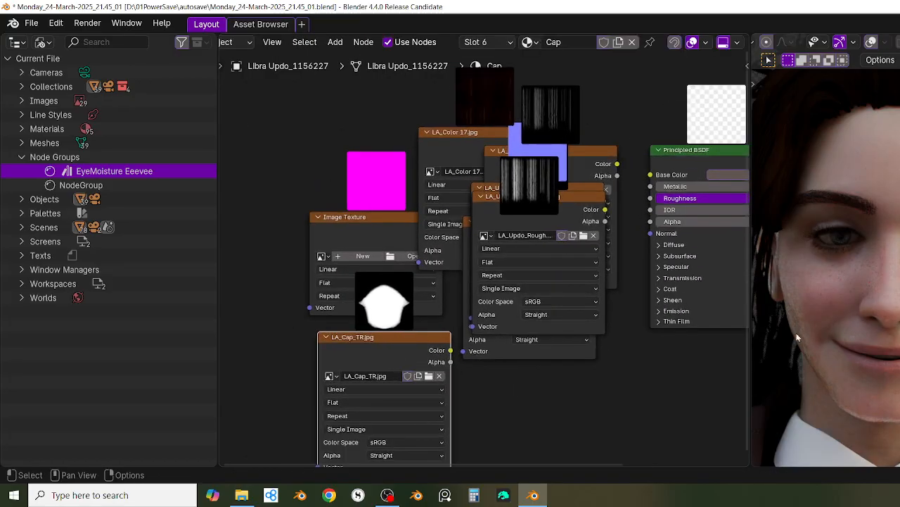
Step: Move the LA_Updo_Roughness.png node clear of the stack and connect its Color output to the Principled BSDF's Roughness input
{"action": "scroll", "coordinate": [555, 382], "scroll_direction": "down", "scroll_amount": 2}
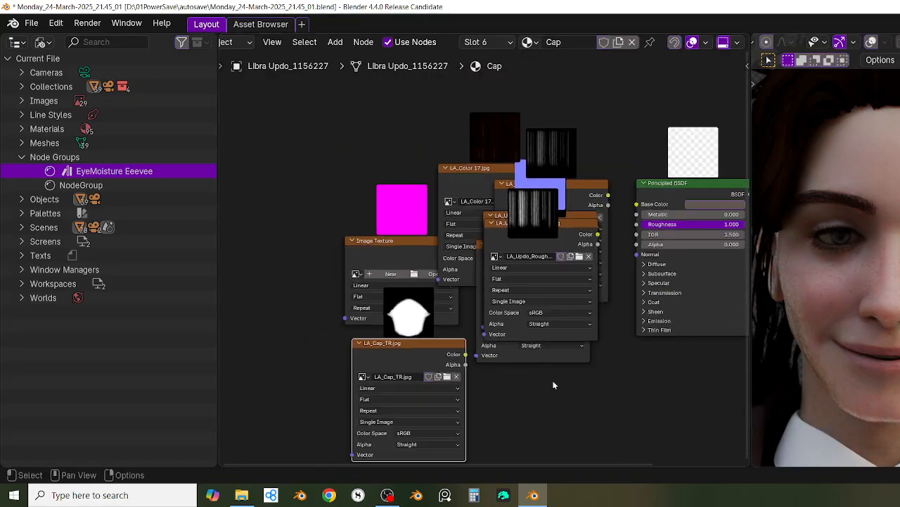
{"action": "mouse_move", "coordinate": [560, 380]}
{"action": "middle_mouse_down"}
{"action": "mouse_move", "coordinate": [526, 384]}
{"action": "mouse_move", "coordinate": [517, 363]}
{"action": "mouse_move", "coordinate": [526, 396]}
{"action": "mouse_move", "coordinate": [568, 367]}
{"action": "middle_mouse_up"}
{"action": "scroll", "coordinate": [526, 380], "scroll_direction": "up", "scroll_amount": 2}
{"action": "scroll", "coordinate": [569, 395], "scroll_direction": "up", "scroll_amount": 1}
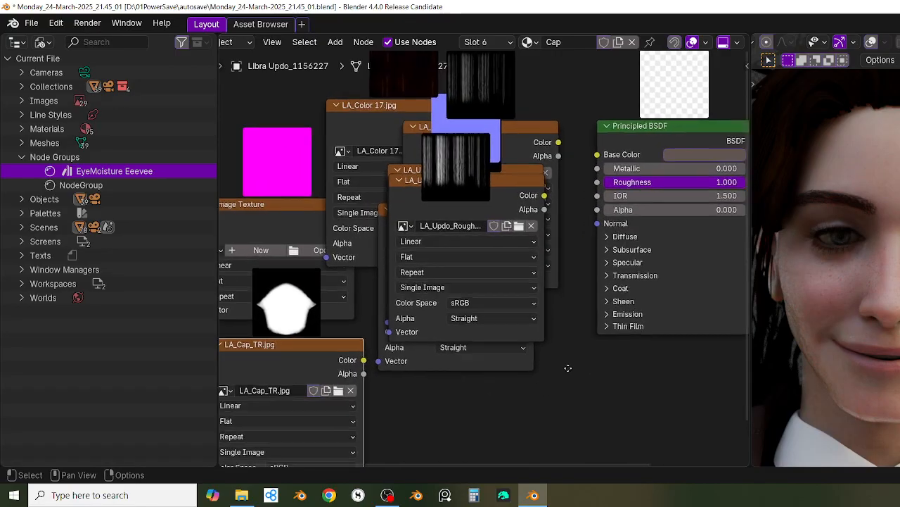
{"action": "scroll", "coordinate": [568, 367], "scroll_direction": "down", "scroll_amount": 3}
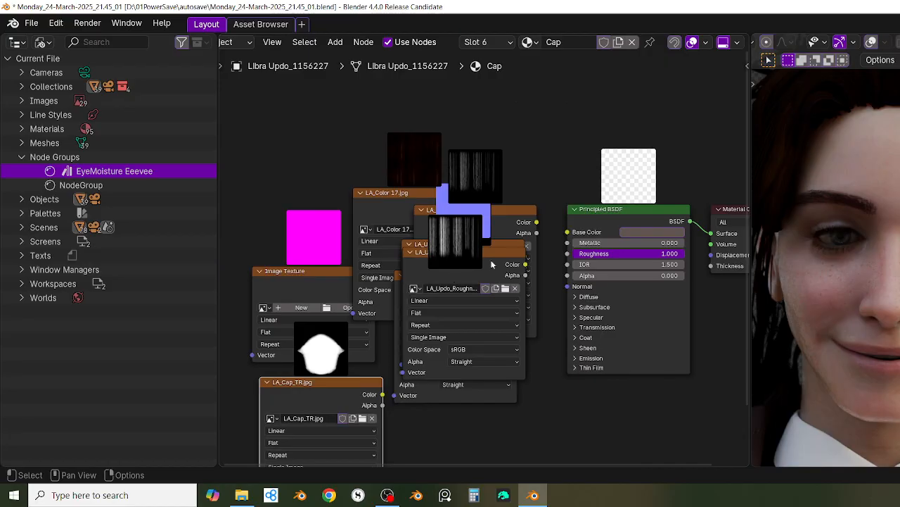
{"action": "left_click_drag", "start_coordinate": [492, 264], "coordinate": [499, 404]}
{"action": "middle_click_drag", "start_coordinate": [499, 404], "coordinate": [534, 301]}
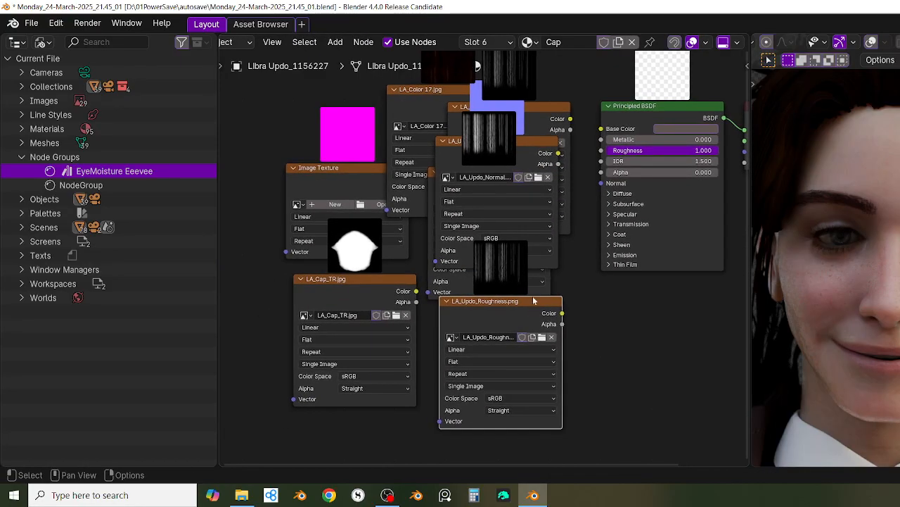
{"action": "left_click_drag", "start_coordinate": [530, 312], "coordinate": [269, 106]}
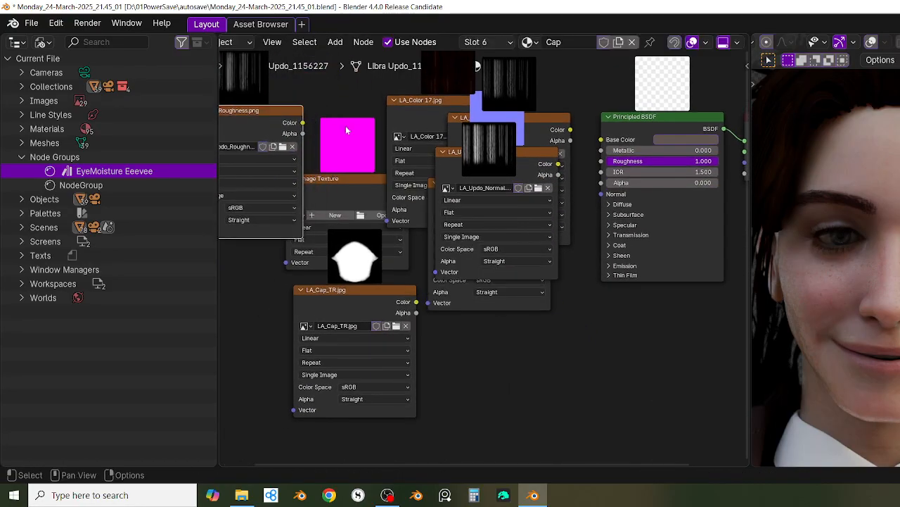
{"action": "middle_click_drag", "start_coordinate": [379, 110], "coordinate": [407, 344]}
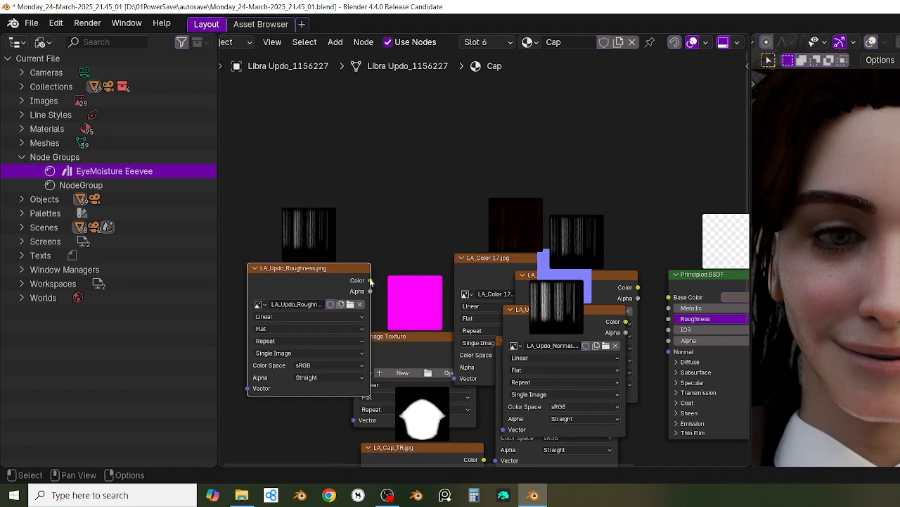
{"action": "left_click_drag", "start_coordinate": [371, 281], "coordinate": [667, 326]}
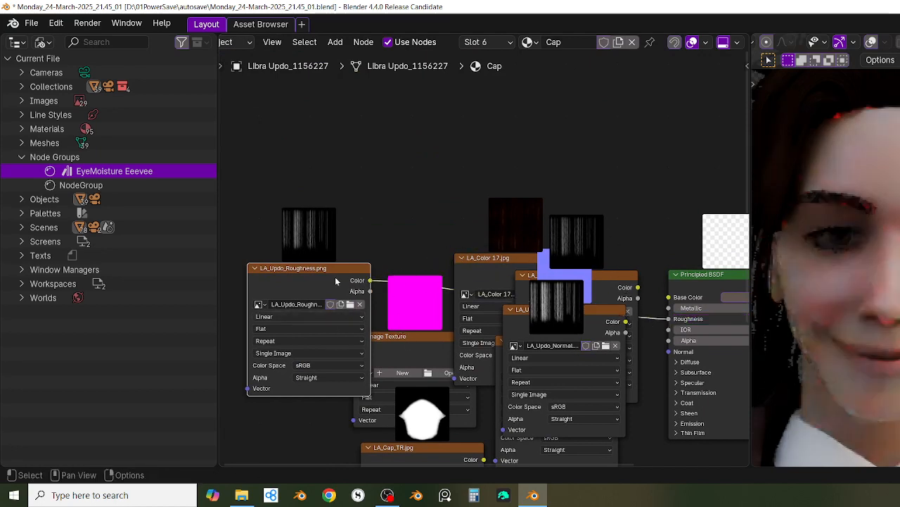
Step: Place the LA_Updo_Roughness.png node above the other textures, collapse it and hide its preview
{"action": "left_click_drag", "start_coordinate": [335, 277], "coordinate": [329, 175]}
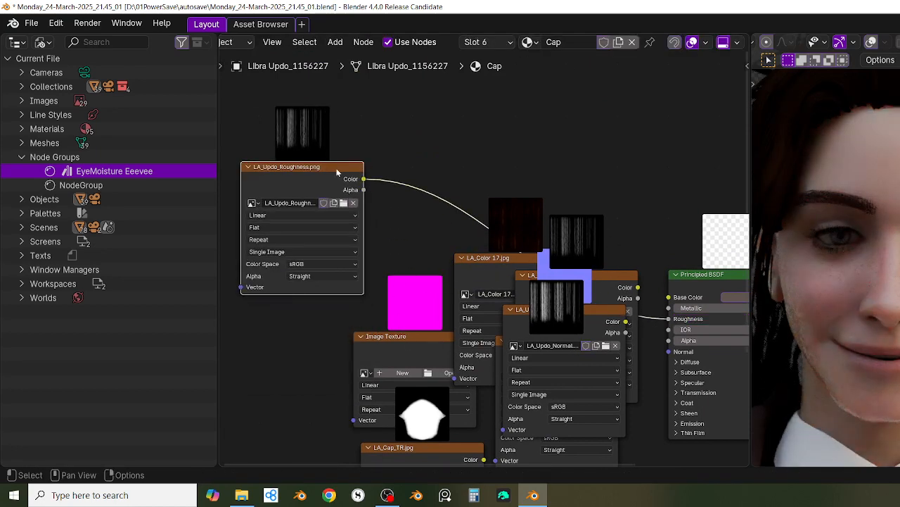
{"action": "left_click", "coordinate": [247, 169]}
{"action": "mouse_move", "coordinate": [295, 173]}
{"action": "left_mouse_down"}
{"action": "mouse_move", "coordinate": [301, 147]}
{"action": "mouse_move", "coordinate": [310, 180]}
{"action": "left_mouse_up"}
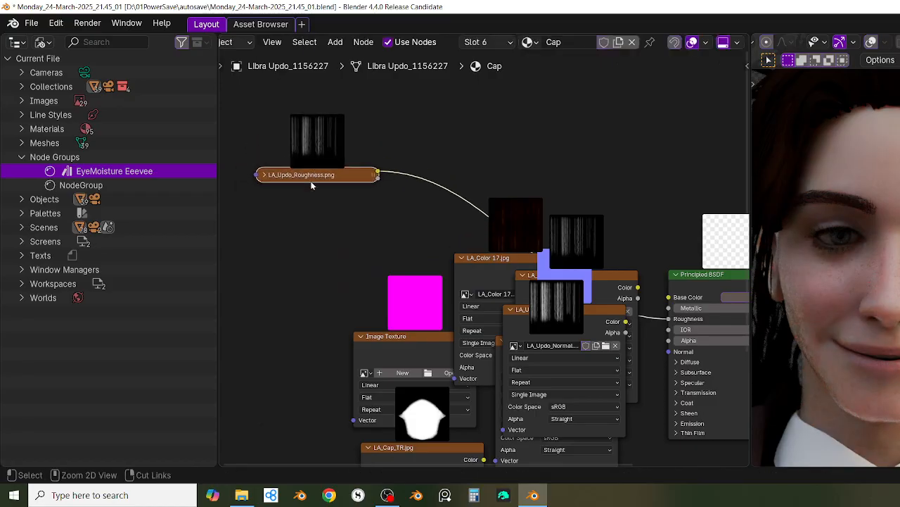
{"action": "key", "text": "shift+h"}
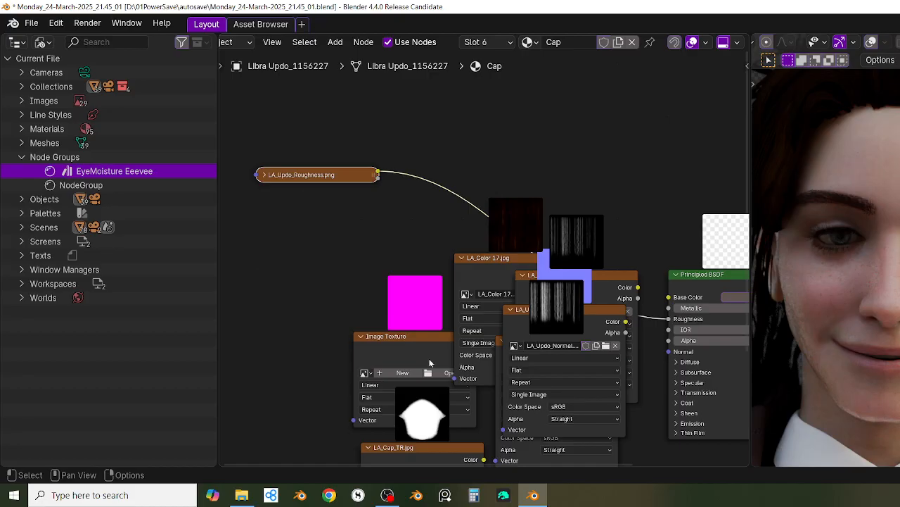
Step: Pull the LA_Color 17.jpg node out of the stack and connect its Color output to the Principled BSDF's Base Color
{"action": "scroll", "coordinate": [412, 161], "scroll_direction": "up", "scroll_amount": 3}
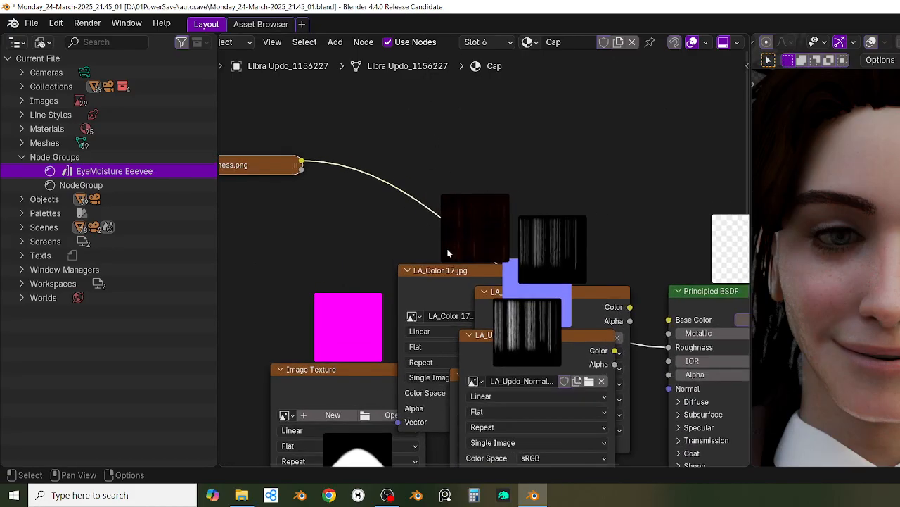
{"action": "left_click_drag", "start_coordinate": [448, 253], "coordinate": [380, 150]}
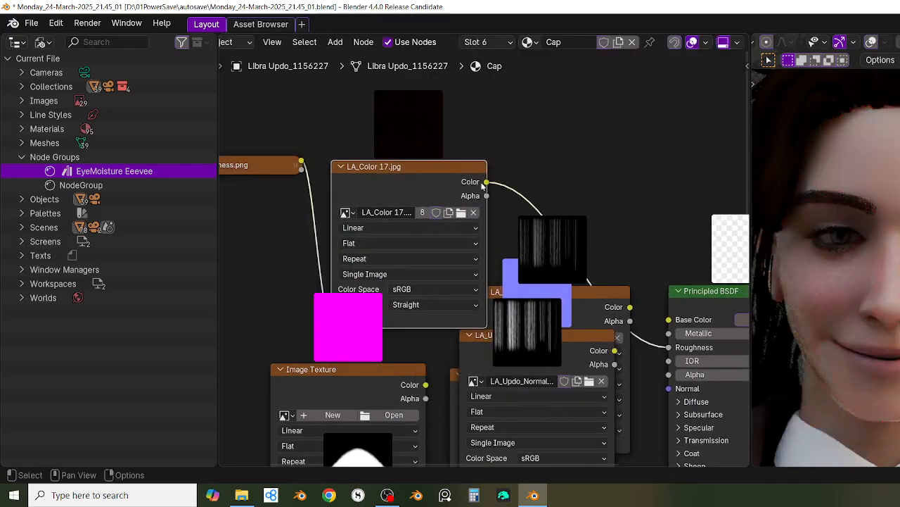
{"action": "left_click_drag", "start_coordinate": [487, 182], "coordinate": [632, 246]}
{"action": "left_click_drag", "start_coordinate": [664, 319], "coordinate": [667, 319]}
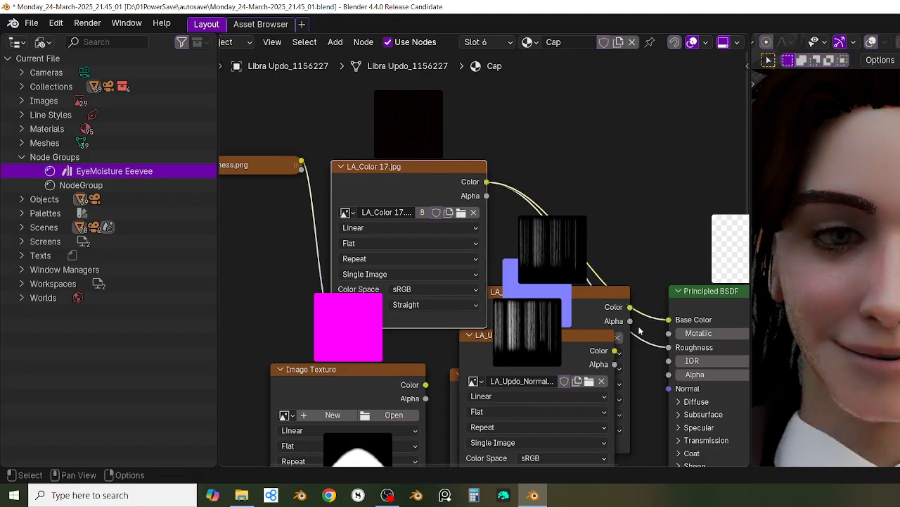
Step: Move the LA_Updo_Normal.png node to a free spot below the LA_Updo_Mask.png node
{"action": "scroll", "coordinate": [503, 337], "scroll_direction": "down", "scroll_amount": 2}
{"action": "middle_click_drag", "start_coordinate": [534, 355], "coordinate": [515, 192]}
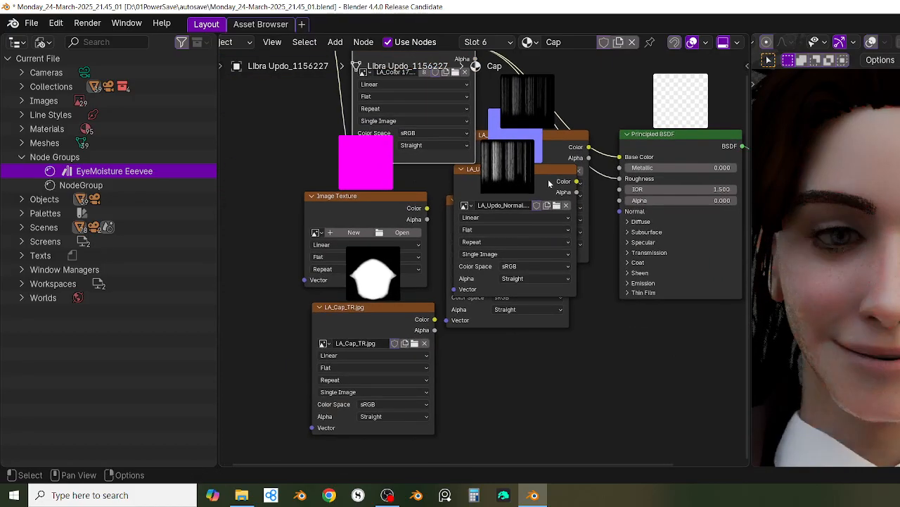
{"action": "left_click_drag", "start_coordinate": [549, 183], "coordinate": [545, 391]}
{"action": "scroll", "coordinate": [583, 324], "scroll_direction": "up", "scroll_amount": 3}
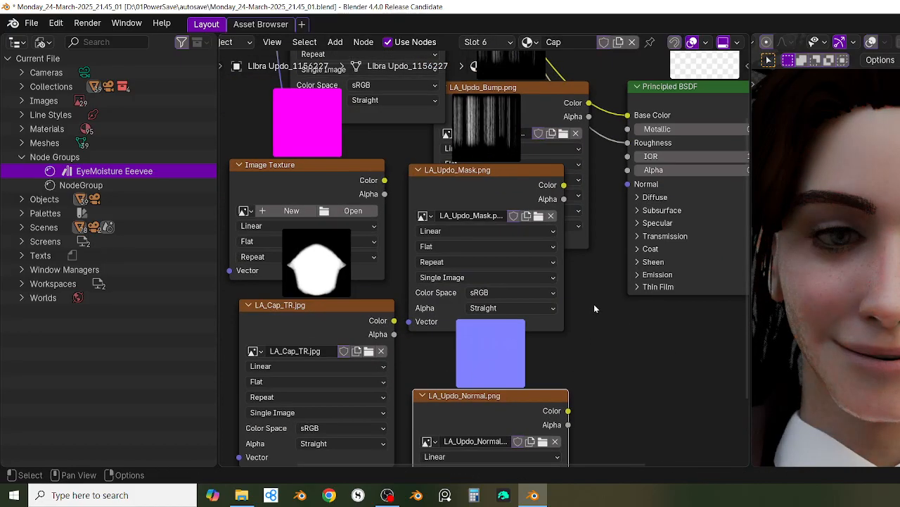
Step: Pull the LA_Updo_Bump.png node out of the stack and place it beside the LA_Updo_Normal.png node
{"action": "middle_click_drag", "start_coordinate": [594, 305], "coordinate": [584, 321]}
{"action": "left_click_drag", "start_coordinate": [560, 203], "coordinate": [698, 437]}
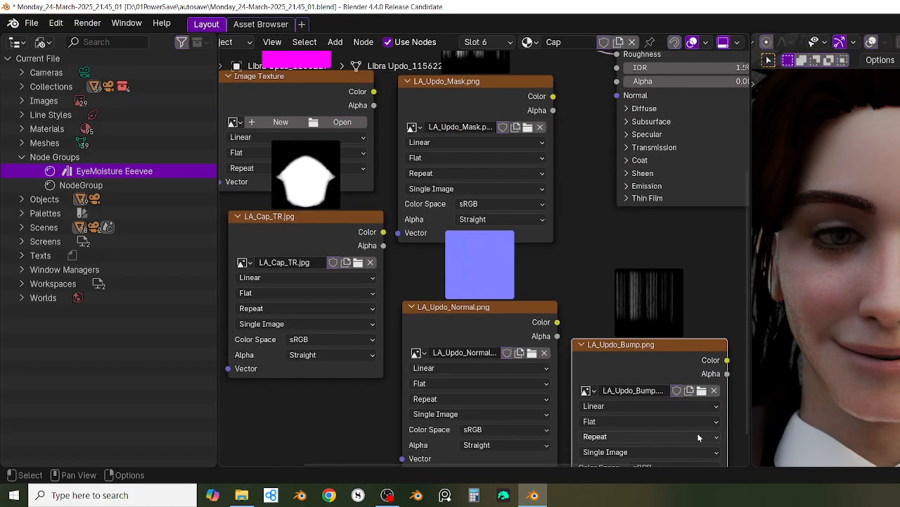
{"action": "middle_click_drag", "start_coordinate": [687, 374], "coordinate": [643, 298]}
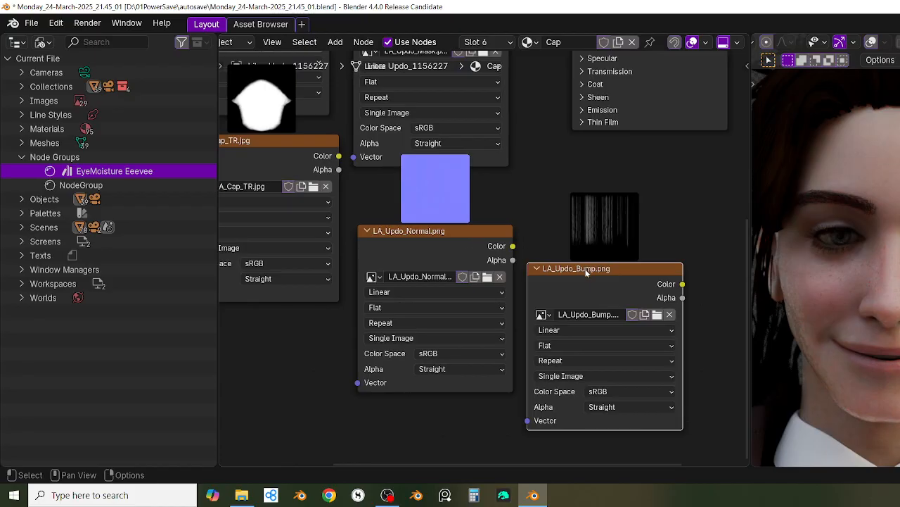
Step: Inspect the LA_Updo_Normal.png texture and delete its node from the Cap material
{"action": "left_click", "coordinate": [423, 245]}
{"action": "scroll", "coordinate": [437, 195], "scroll_direction": "up", "scroll_amount": 2}
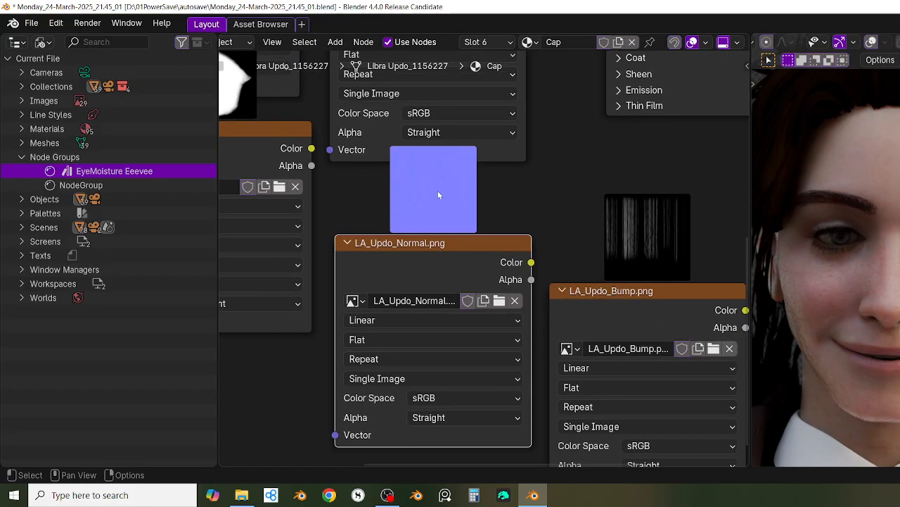
{"action": "scroll", "coordinate": [437, 193], "scroll_direction": "up", "scroll_amount": 3}
{"action": "scroll", "coordinate": [431, 202], "scroll_direction": "down", "scroll_amount": 4}
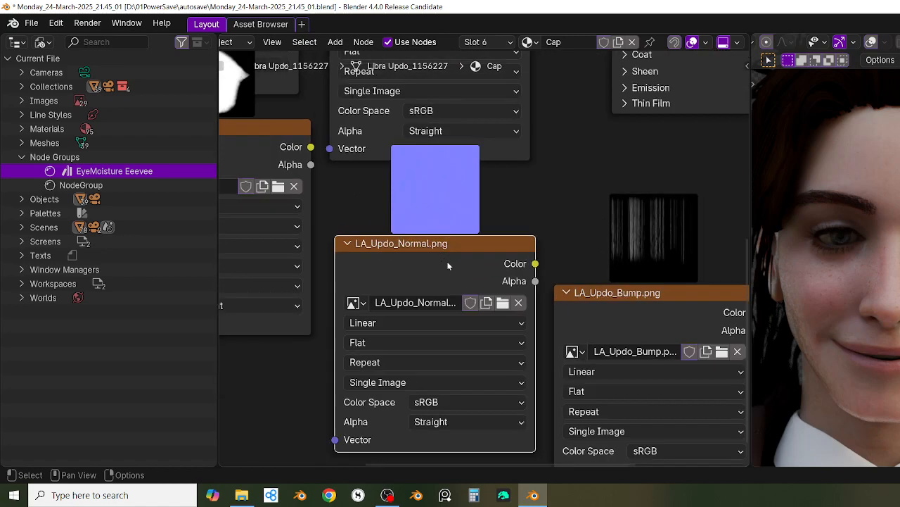
{"action": "key", "text": "Delete"}
{"action": "scroll", "coordinate": [472, 262], "scroll_direction": "down", "scroll_amount": 2}
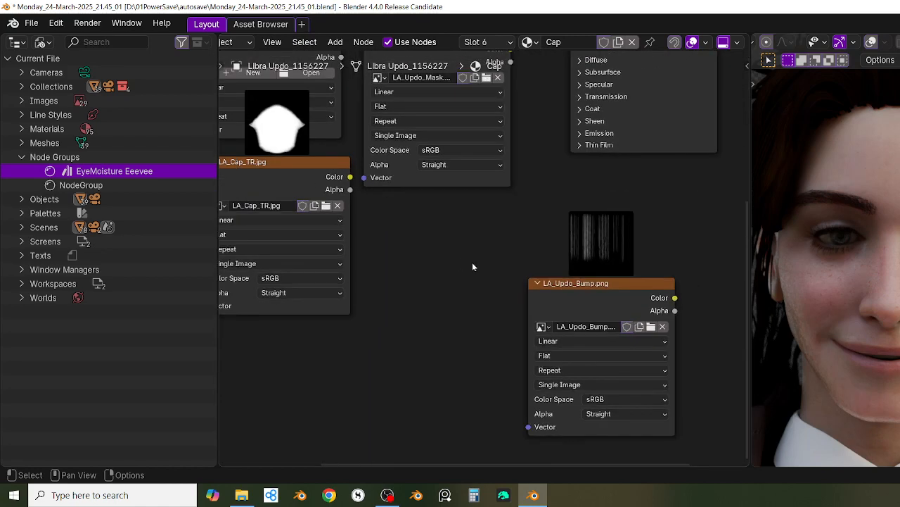
Step: Add a Bump node, feed LA_Updo_Bump.png's Color into its Height and connect its Normal output to the Principled BSDF's Normal
{"action": "left_click_drag", "start_coordinate": [620, 295], "coordinate": [466, 344]}
{"action": "key", "text": "F3"}
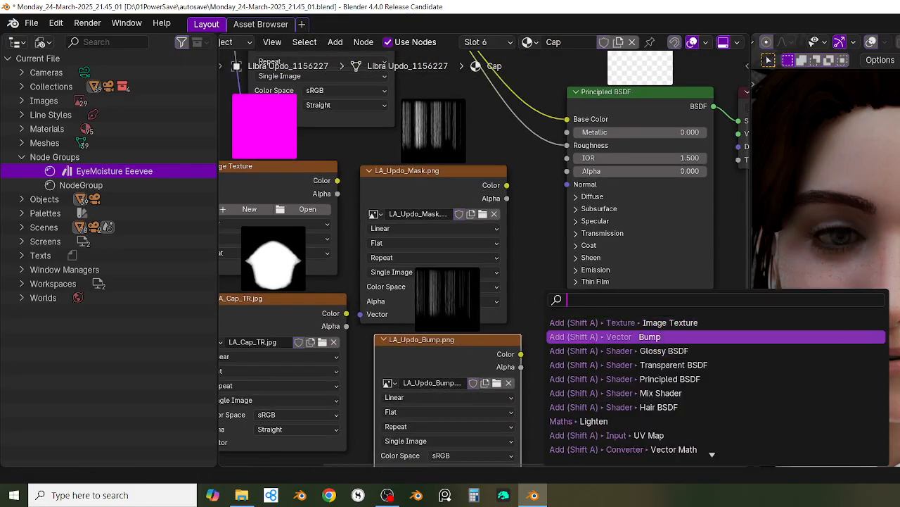
{"action": "left_click", "coordinate": [557, 338]}
{"action": "left_click", "coordinate": [535, 357]}
{"action": "left_click_drag", "start_coordinate": [525, 355], "coordinate": [535, 429]}
{"action": "left_click_drag", "start_coordinate": [621, 375], "coordinate": [598, 303]}
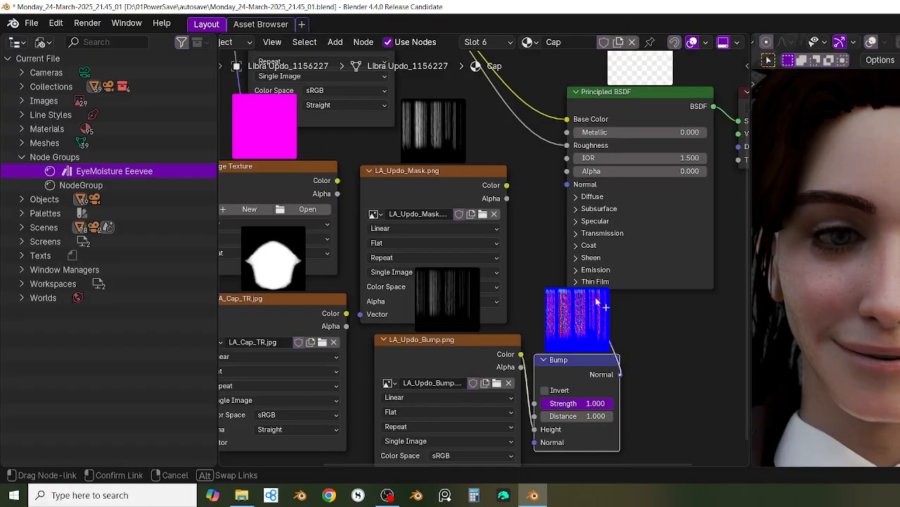
{"action": "left_click_drag", "start_coordinate": [563, 200], "coordinate": [581, 194]}
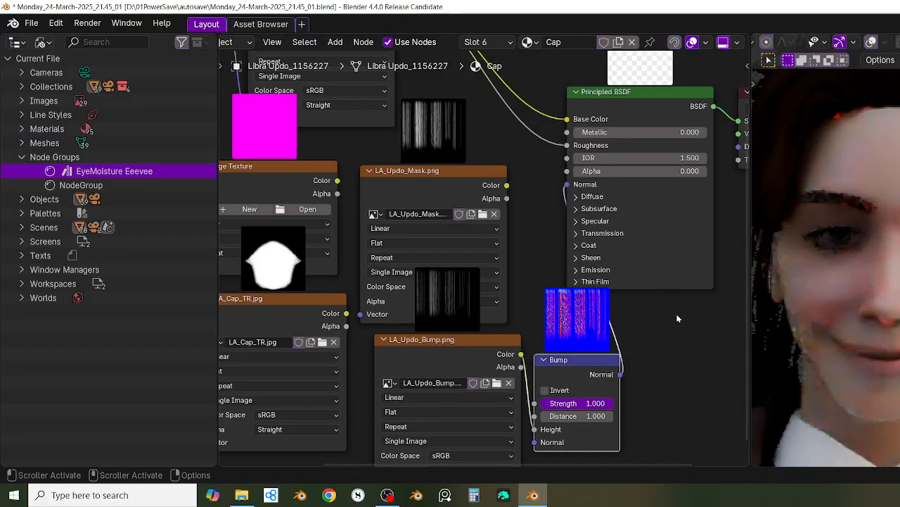
Step: Delete the LA_Cap_TR.jpg and empty Image Texture nodes, and move the LA_Updo_Bump.png node into the freed space
{"action": "scroll", "coordinate": [683, 316], "scroll_direction": "down", "scroll_amount": 2}
{"action": "left_click_drag", "start_coordinate": [498, 355], "coordinate": [453, 401]}
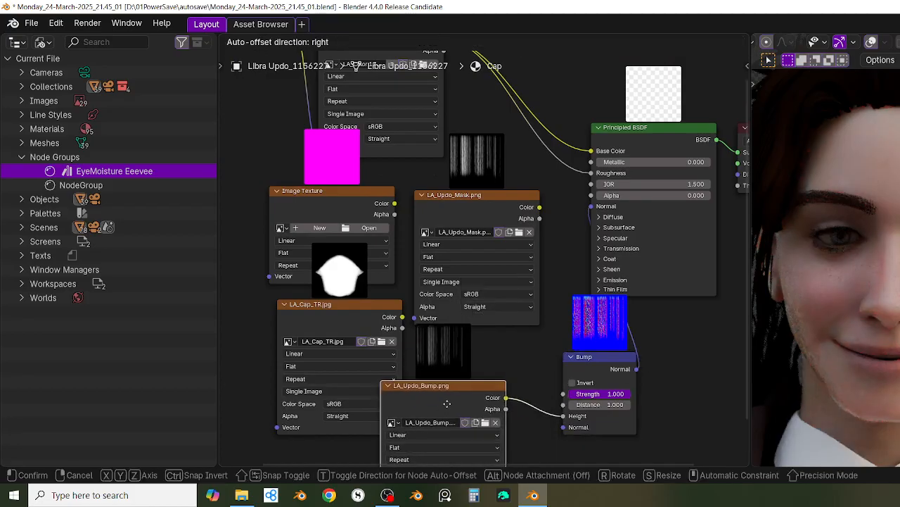
{"action": "middle_click_drag", "start_coordinate": [520, 361], "coordinate": [544, 343]}
{"action": "left_click_drag", "start_coordinate": [379, 313], "coordinate": [334, 312]}
{"action": "key", "text": "x"}
{"action": "left_click_drag", "start_coordinate": [458, 381], "coordinate": [343, 334]}
{"action": "scroll", "coordinate": [403, 289], "scroll_direction": "up", "scroll_amount": 1}
{"action": "middle_click_drag", "start_coordinate": [416, 213], "coordinate": [420, 268]}
{"action": "left_click_drag", "start_coordinate": [367, 257], "coordinate": [279, 234]}
{"action": "key", "text": "x"}
{"action": "left_click_drag", "start_coordinate": [347, 403], "coordinate": [311, 314]}
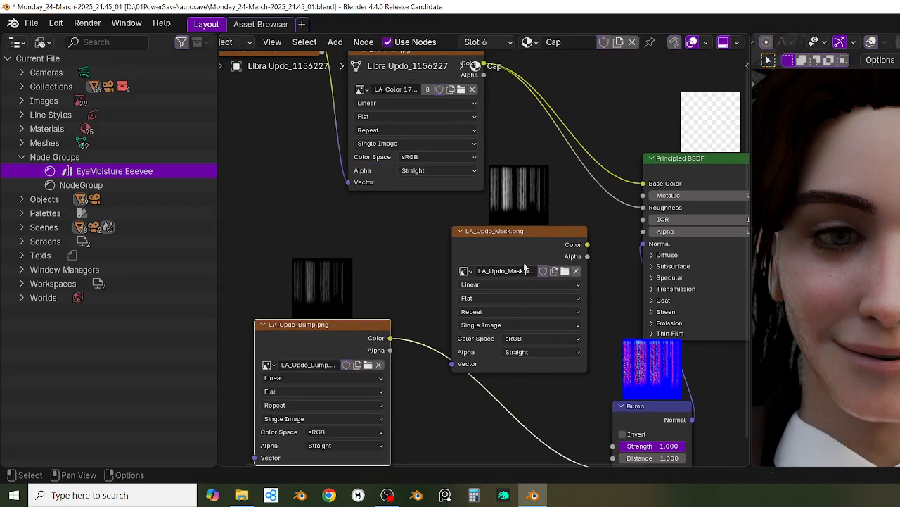
Step: Reposition the LA_Updo_Mask.png node, link LA_Updo_Bump.png's Color directly to the Bump node's Height and cut the link into the mask's Vector
{"action": "left_click_drag", "start_coordinate": [522, 257], "coordinate": [479, 234]}
{"action": "scroll", "coordinate": [545, 246], "scroll_direction": "up", "scroll_amount": 2}
{"action": "middle_click_drag", "start_coordinate": [563, 385], "coordinate": [534, 249]}
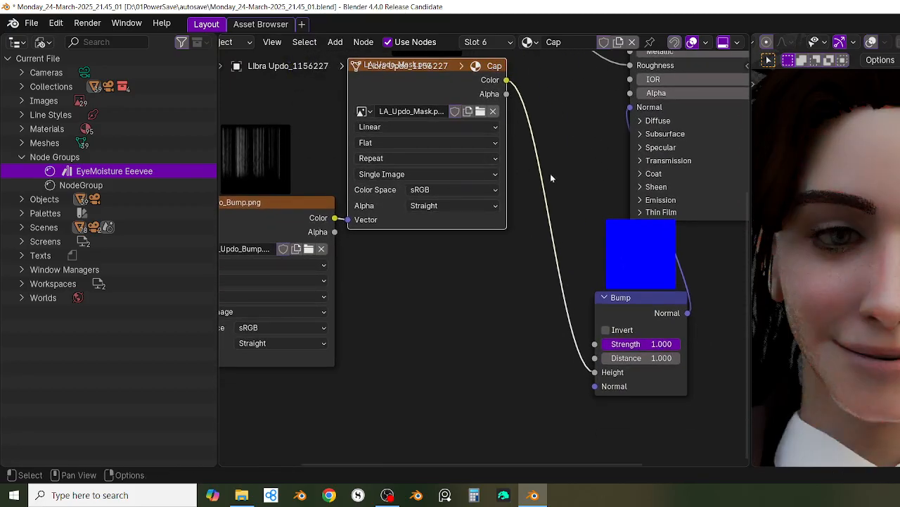
{"action": "middle_click_drag", "start_coordinate": [550, 178], "coordinate": [510, 255]}
{"action": "left_click_drag", "start_coordinate": [447, 169], "coordinate": [487, 376]}
{"action": "middle_click_drag", "start_coordinate": [415, 430], "coordinate": [431, 281]}
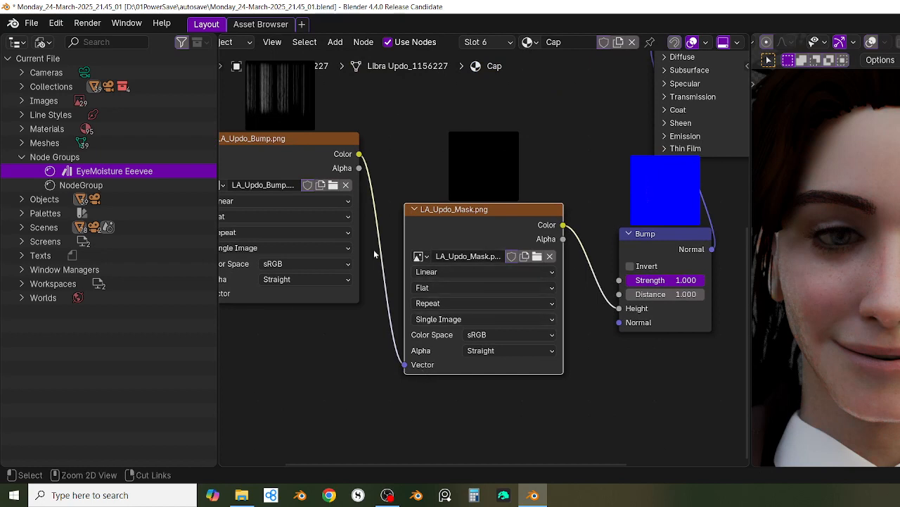
{"action": "left_click_drag", "start_coordinate": [360, 154], "coordinate": [619, 308]}
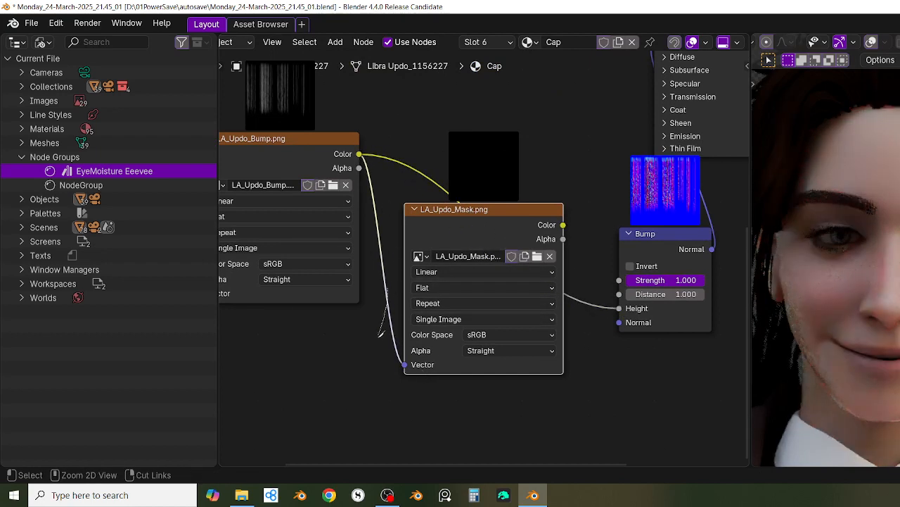
{"action": "right_click_drag", "start_coordinate": [380, 336], "coordinate": [380, 337], "text": "ctrl"}
Step: Move the LA_Updo_Mask.png node beside the Principled BSDF and connect its Color output to the Alpha input
{"action": "left_click_drag", "start_coordinate": [491, 225], "coordinate": [529, 145]}
{"action": "scroll", "coordinate": [601, 160], "scroll_direction": "up", "scroll_amount": 2}
{"action": "middle_click_drag", "start_coordinate": [610, 174], "coordinate": [553, 231]}
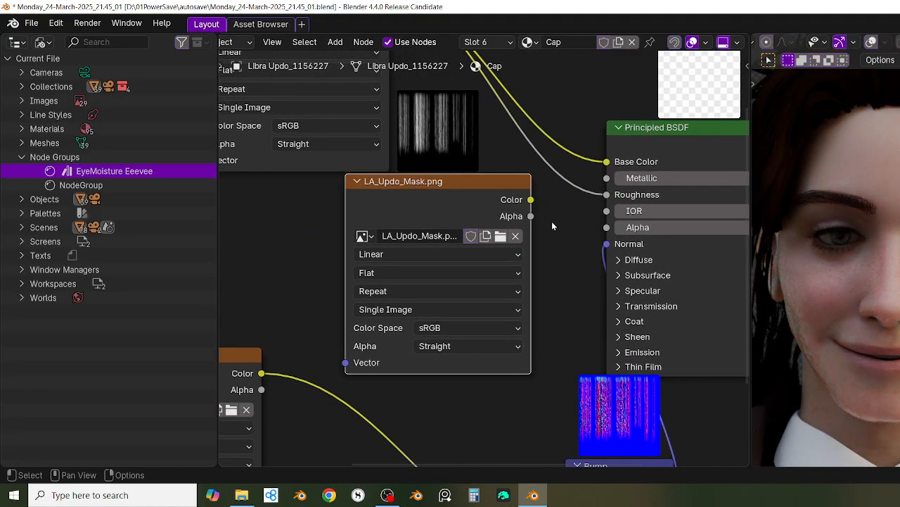
{"action": "left_click_drag", "start_coordinate": [532, 200], "coordinate": [609, 233]}
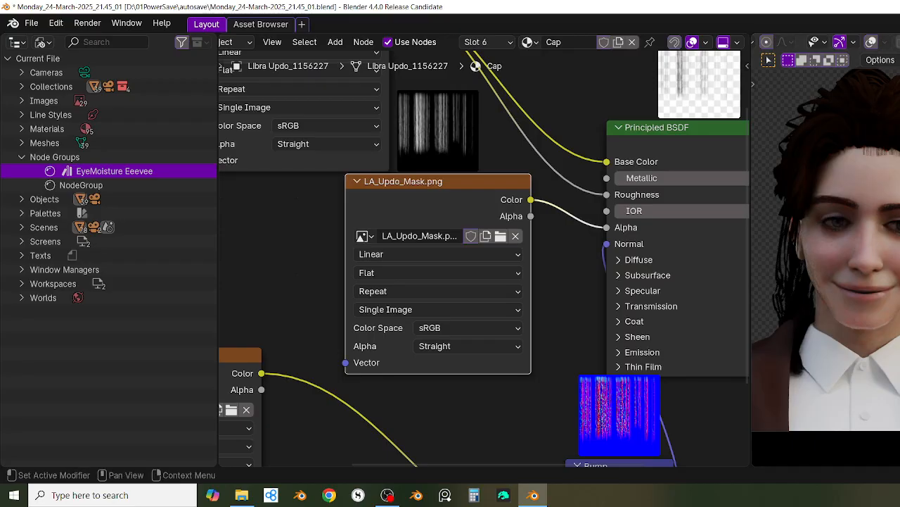
Step: Examine the character's hairline in the viewport and the mask wiring in the Cap node tree
{"action": "middle_click_drag", "start_coordinate": [899, 157], "coordinate": [878, 165], "text": "shift"}
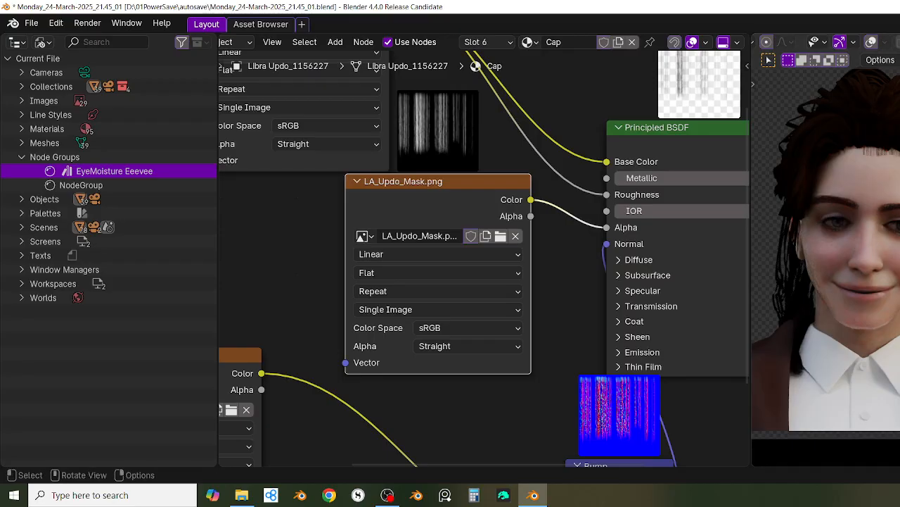
{"action": "right_click", "coordinate": [898, 165]}
{"action": "left_click", "coordinate": [509, 407]}
{"action": "scroll", "coordinate": [510, 411], "scroll_direction": "down", "scroll_amount": 1}
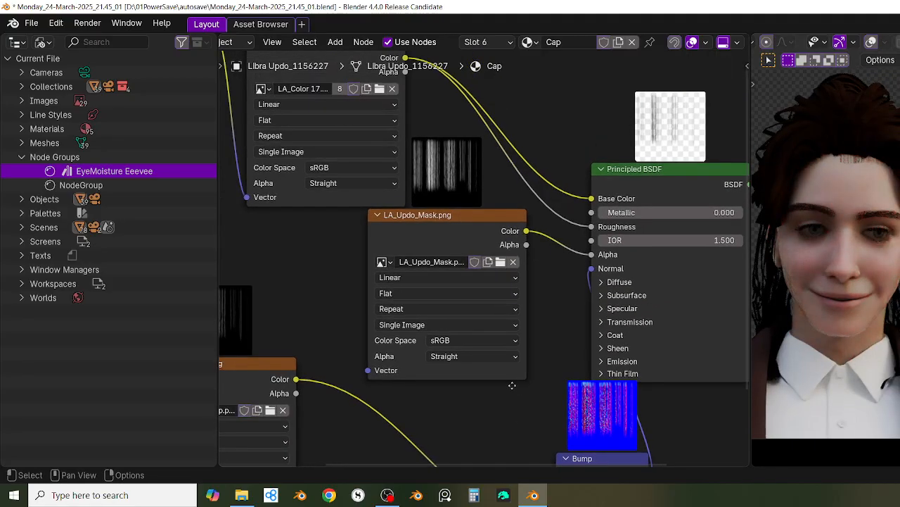
{"action": "scroll", "coordinate": [510, 411], "scroll_direction": "up", "scroll_amount": 1}
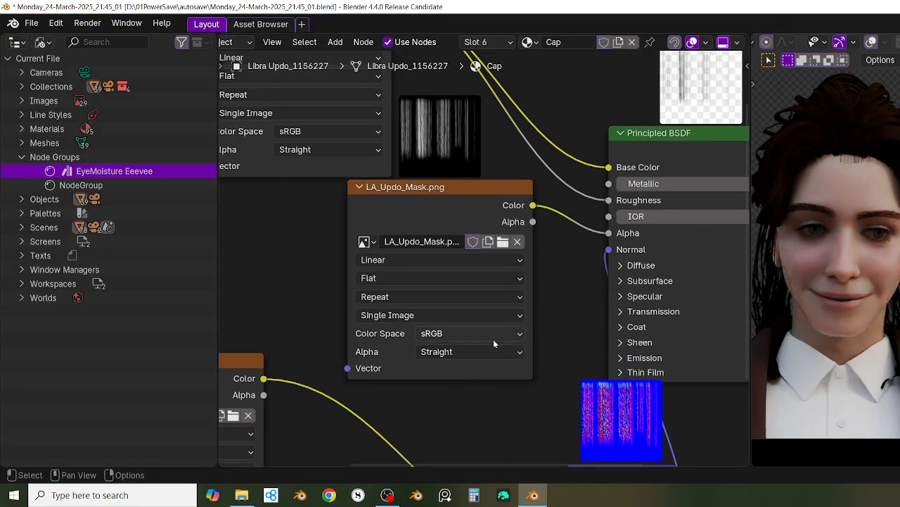
{"action": "scroll", "coordinate": [496, 323], "scroll_direction": "down", "scroll_amount": 3}
{"action": "scroll", "coordinate": [503, 336], "scroll_direction": "up", "scroll_amount": 1}
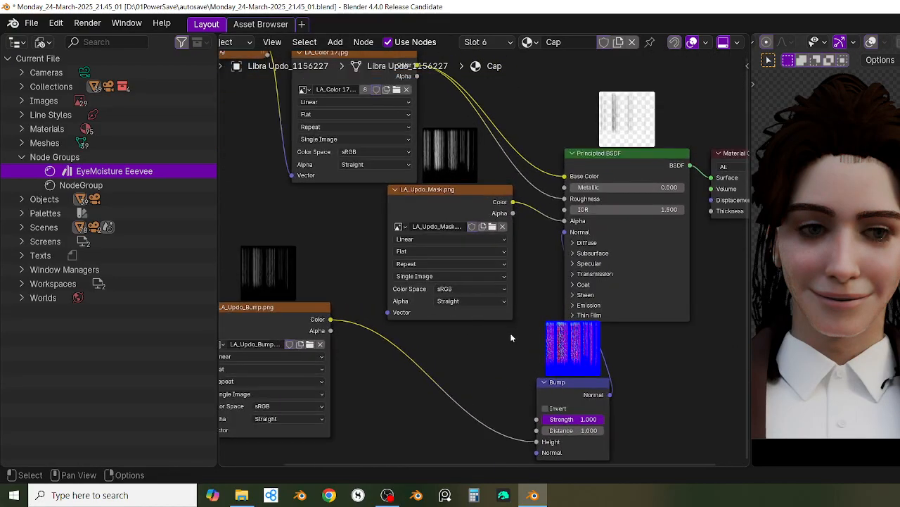
Step: Move the LA_Updo_Roughness.png node away from LA_Color 17.jpg and remove the link into that texture's Vector input
{"action": "scroll", "coordinate": [511, 335], "scroll_direction": "down", "scroll_amount": 2}
{"action": "middle_click_drag", "start_coordinate": [521, 353], "coordinate": [540, 398]}
{"action": "left_click", "coordinate": [272, 175]}
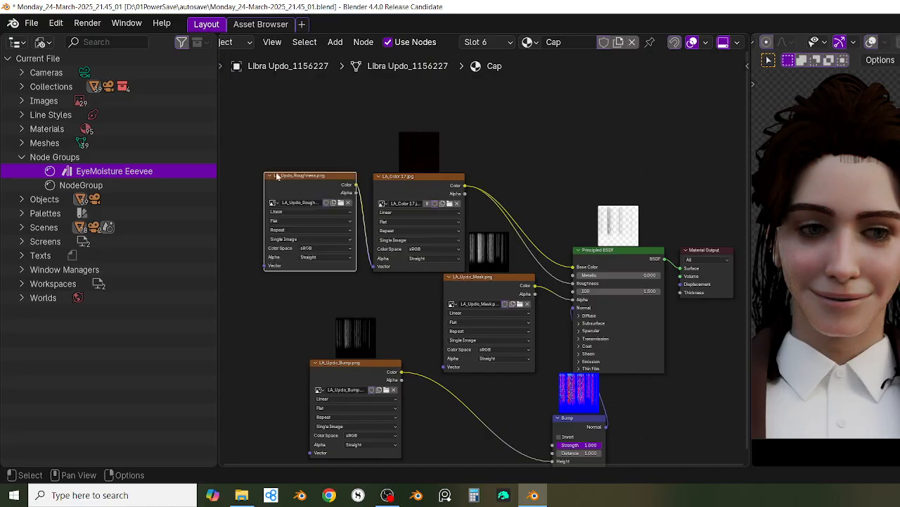
{"action": "scroll", "coordinate": [339, 294], "scroll_direction": "up", "scroll_amount": 2}
{"action": "middle_click_drag", "start_coordinate": [387, 318], "coordinate": [347, 326]}
{"action": "scroll", "coordinate": [418, 309], "scroll_direction": "up", "scroll_amount": 1}
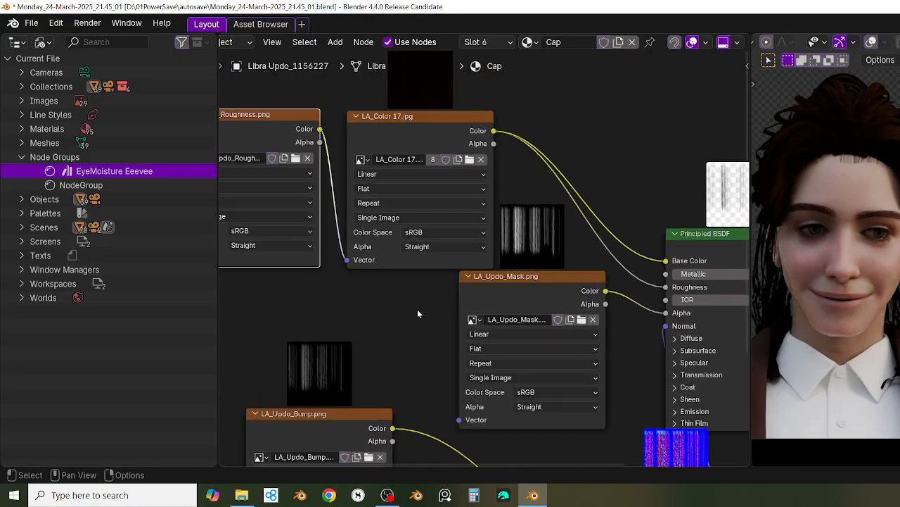
{"action": "scroll", "coordinate": [454, 221], "scroll_direction": "up", "scroll_amount": 1}
{"action": "middle_click_drag", "start_coordinate": [456, 221], "coordinate": [545, 290]}
{"action": "left_click_drag", "start_coordinate": [361, 216], "coordinate": [326, 305]}
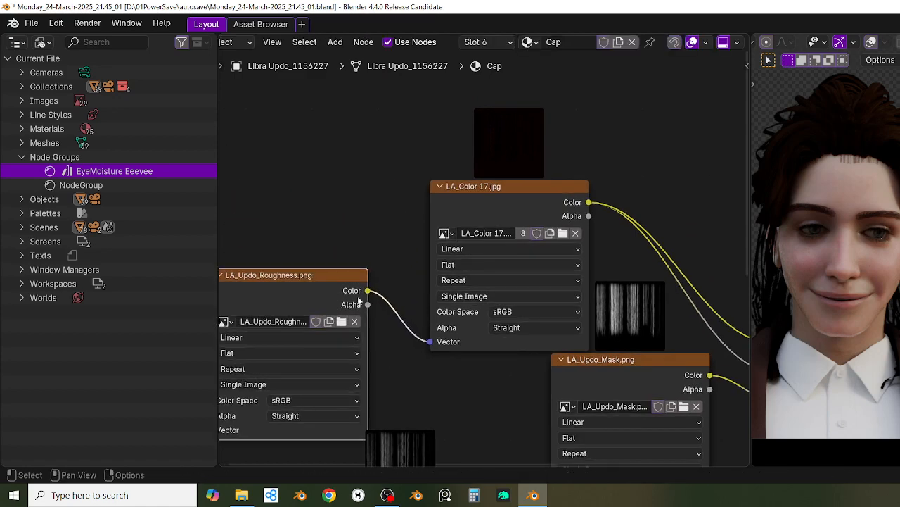
{"action": "middle_click_drag", "start_coordinate": [382, 342], "coordinate": [331, 242]}
Step: Spread out the LA_Updo_Mask.png, LA_Updo_Bump.png and LA_Color 17.jpg nodes so they no longer crowd each other
{"action": "left_click_drag", "start_coordinate": [594, 267], "coordinate": [573, 322]}
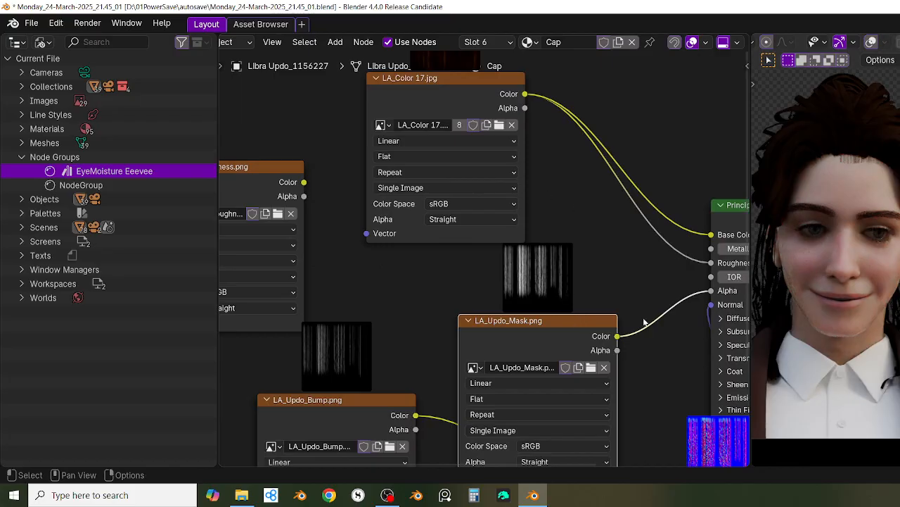
{"action": "scroll", "coordinate": [630, 301], "scroll_direction": "down", "scroll_amount": 3}
{"action": "left_click_drag", "start_coordinate": [414, 384], "coordinate": [446, 426]}
{"action": "left_click_drag", "start_coordinate": [570, 307], "coordinate": [550, 276]}
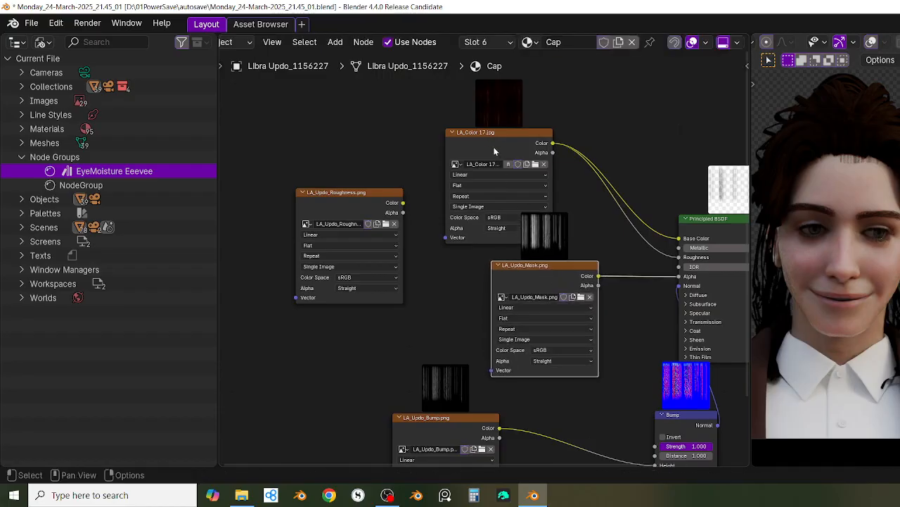
{"action": "left_click_drag", "start_coordinate": [494, 151], "coordinate": [519, 105]}
{"action": "scroll", "coordinate": [446, 227], "scroll_direction": "up", "scroll_amount": 1}
{"action": "mouse_move", "coordinate": [562, 280]}
{"action": "left_mouse_down"}
{"action": "mouse_move", "coordinate": [519, 267]}
{"action": "mouse_move", "coordinate": [574, 284]}
{"action": "left_mouse_up"}
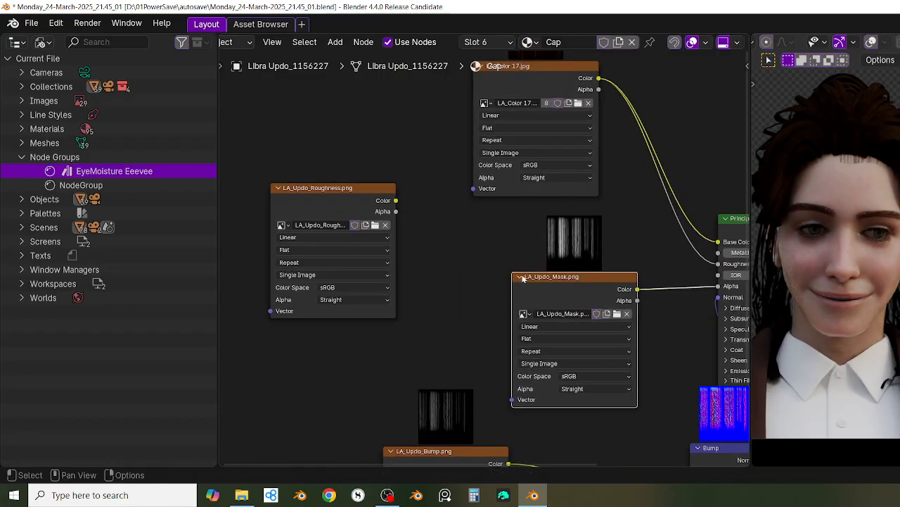
Step: Set the LA_Updo_Mask.png texture's color space to Non-Color
{"action": "left_click", "coordinate": [585, 378]}
{"action": "left_click", "coordinate": [588, 395]}
{"action": "left_click", "coordinate": [588, 378]}
{"action": "left_click", "coordinate": [680, 319]}
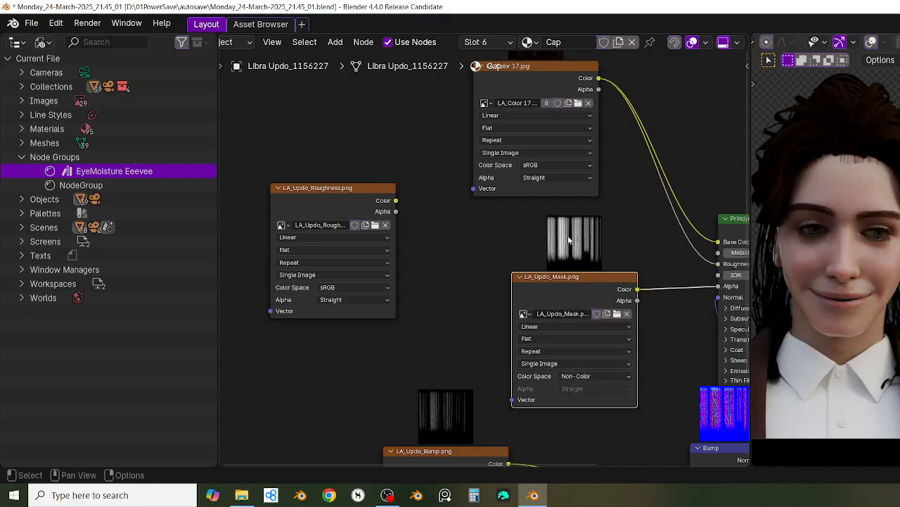
Step: Set LA_Updo_Roughness.png's color space to Non-Color and connect its Color output to the Principled BSDF's Roughness
{"action": "middle_click_drag", "start_coordinate": [322, 329], "coordinate": [287, 332]}
{"action": "scroll", "coordinate": [287, 333], "scroll_direction": "up", "scroll_amount": 1}
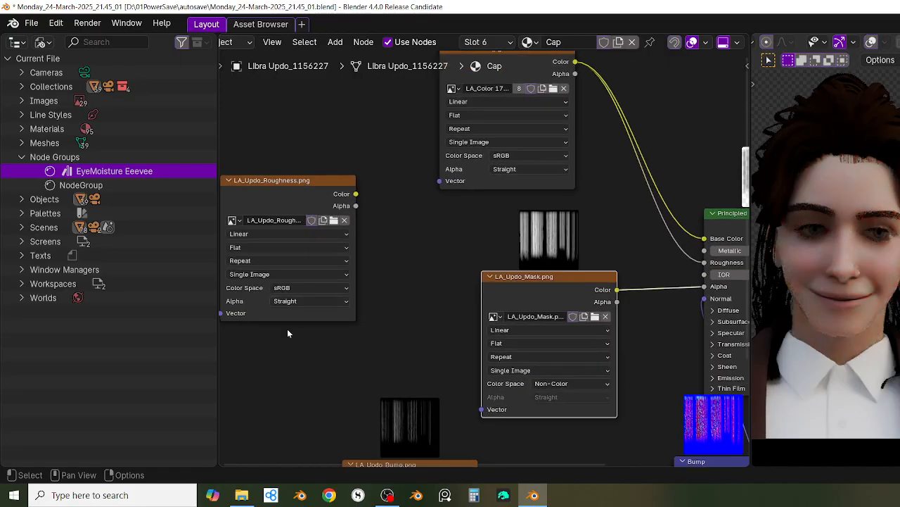
{"action": "left_click", "coordinate": [304, 287]}
{"action": "left_click", "coordinate": [412, 373]}
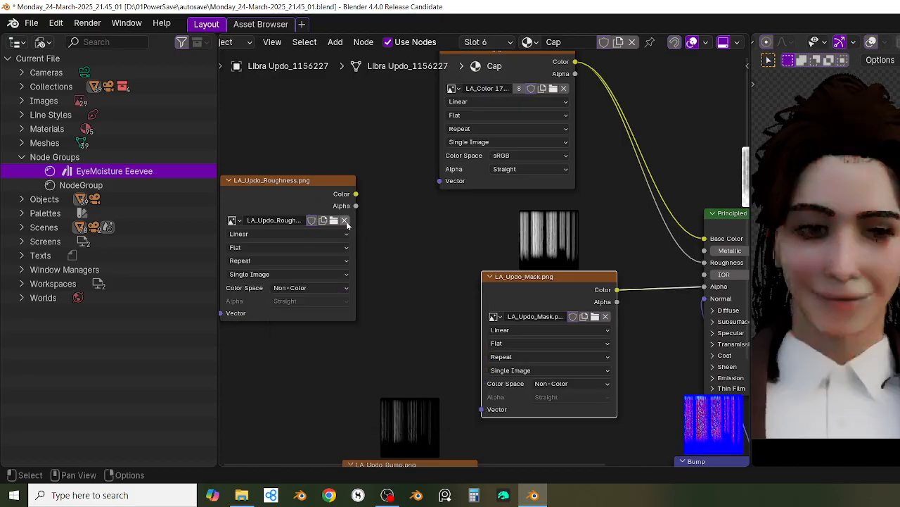
{"action": "left_click_drag", "start_coordinate": [356, 193], "coordinate": [388, 188]}
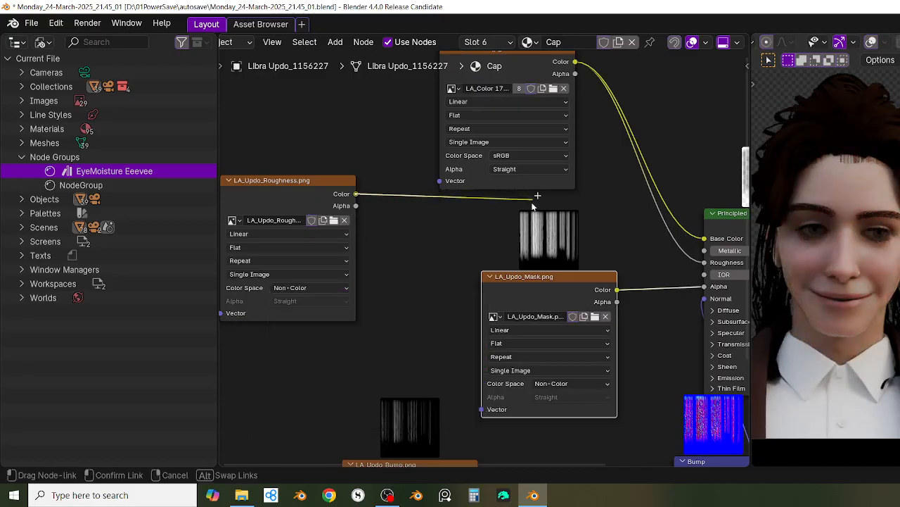
{"action": "left_click_drag", "start_coordinate": [698, 258], "coordinate": [701, 268]}
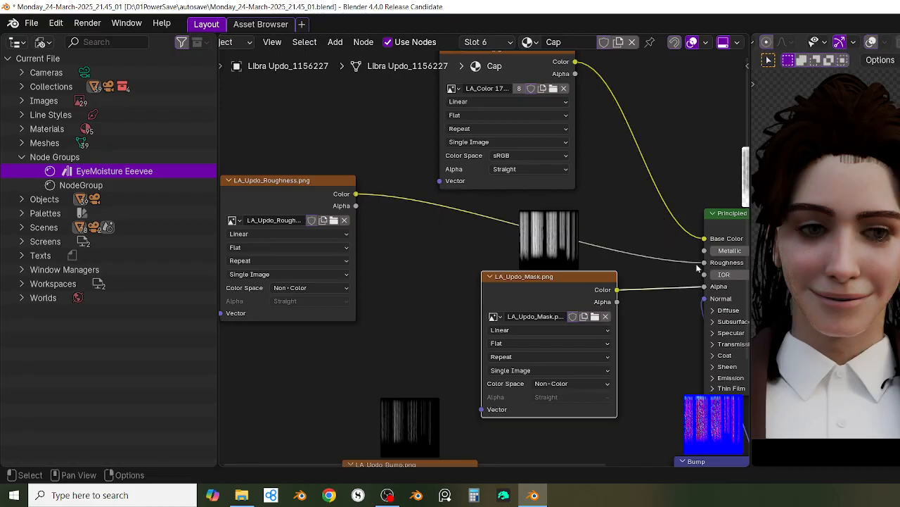
Step: Move the Bump node closer to the LA_Updo_Bump.png node
{"action": "scroll", "coordinate": [647, 292], "scroll_direction": "down", "scroll_amount": 2}
{"action": "scroll", "coordinate": [634, 292], "scroll_direction": "up", "scroll_amount": 1}
{"action": "middle_click_drag", "start_coordinate": [622, 291], "coordinate": [598, 292]}
{"action": "scroll", "coordinate": [363, 289], "scroll_direction": "up", "scroll_amount": 3}
{"action": "middle_click_drag", "start_coordinate": [372, 286], "coordinate": [385, 86]}
{"action": "scroll", "coordinate": [391, 296], "scroll_direction": "down", "scroll_amount": 3}
{"action": "middle_click_drag", "start_coordinate": [584, 278], "coordinate": [547, 316]}
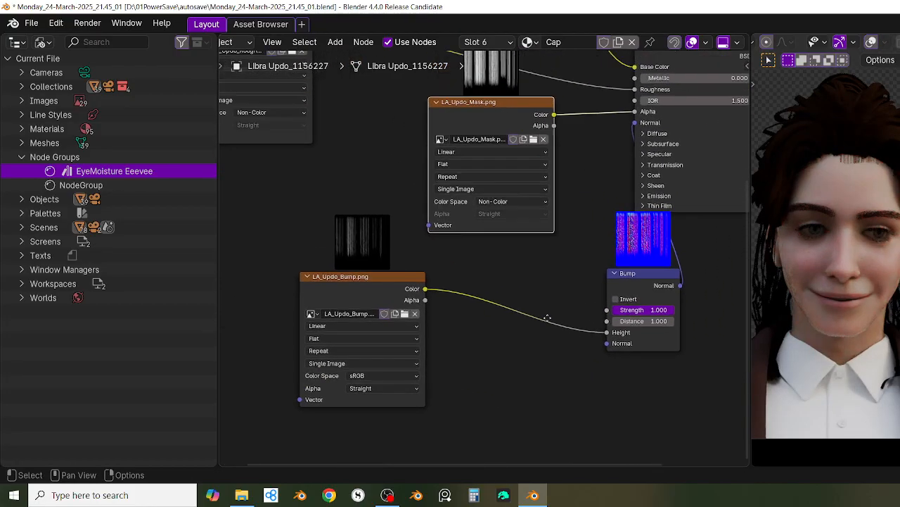
{"action": "scroll", "coordinate": [559, 312], "scroll_direction": "up", "scroll_amount": 2}
{"action": "middle_click_drag", "start_coordinate": [597, 297], "coordinate": [520, 339]}
{"action": "left_click_drag", "start_coordinate": [599, 317], "coordinate": [519, 310]}
Step: Set the LA_Updo_Bump.png texture's color space to Non-Color
{"action": "middle_click_drag", "start_coordinate": [292, 403], "coordinate": [423, 357]}
{"action": "left_click", "coordinate": [398, 387]}
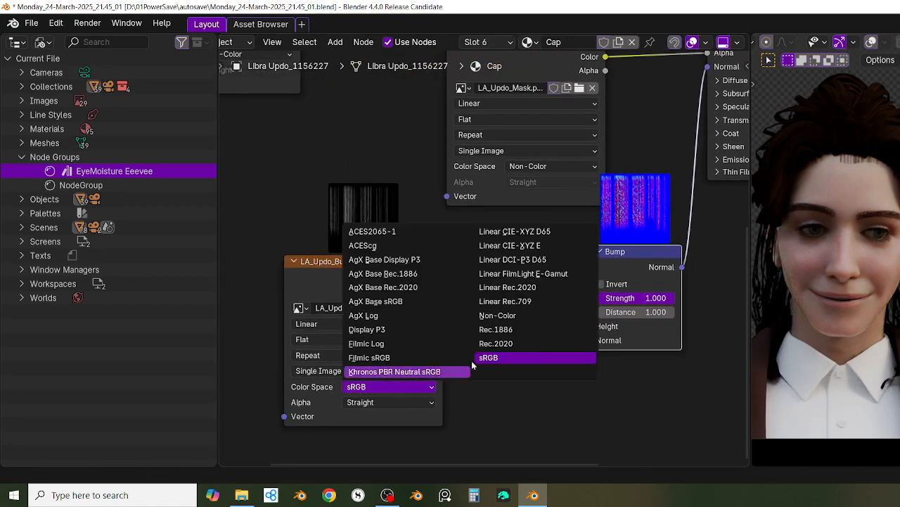
{"action": "left_click", "coordinate": [552, 315]}
Step: Move the LA_Updo_Mask.png node farther from the Principled BSDF, beneath the LA_Color 17.jpg node
{"action": "middle_click_drag", "start_coordinate": [550, 313], "coordinate": [526, 370]}
{"action": "left_click_drag", "start_coordinate": [404, 189], "coordinate": [313, 157]}
{"action": "scroll", "coordinate": [474, 176], "scroll_direction": "down", "scroll_amount": 1}
{"action": "scroll", "coordinate": [473, 176], "scroll_direction": "down", "scroll_amount": 2}
{"action": "middle_click_drag", "start_coordinate": [477, 185], "coordinate": [529, 267]}
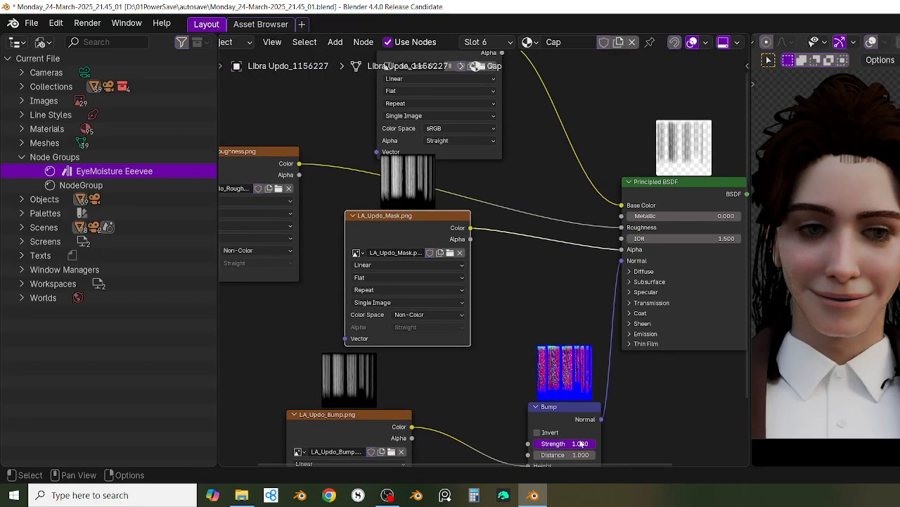
Step: Move the Bump node up between the mask texture and the Principled BSDF and set its Strength to 0.235
{"action": "left_click_drag", "start_coordinate": [568, 408], "coordinate": [534, 346]}
{"action": "scroll", "coordinate": [549, 376], "scroll_direction": "up", "scroll_amount": 2}
{"action": "scroll", "coordinate": [444, 279], "scroll_direction": "down", "scroll_amount": 2}
{"action": "middle_click_drag", "start_coordinate": [459, 268], "coordinate": [416, 323]}
{"action": "scroll", "coordinate": [501, 311], "scroll_direction": "up", "scroll_amount": 3}
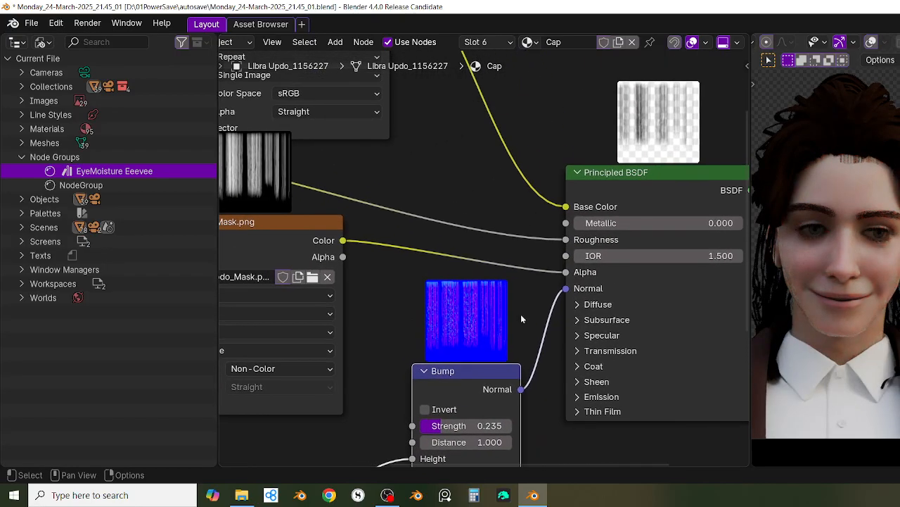
Step: Expand the Principled BSDF's Subsurface settings and set the Weight to 0.259
{"action": "left_click", "coordinate": [590, 320]}
{"action": "left_click_drag", "start_coordinate": [605, 356], "coordinate": [633, 357]}
{"action": "scroll", "coordinate": [643, 314], "scroll_direction": "down", "scroll_amount": 1}
{"action": "scroll", "coordinate": [563, 362], "scroll_direction": "down", "scroll_amount": 1}
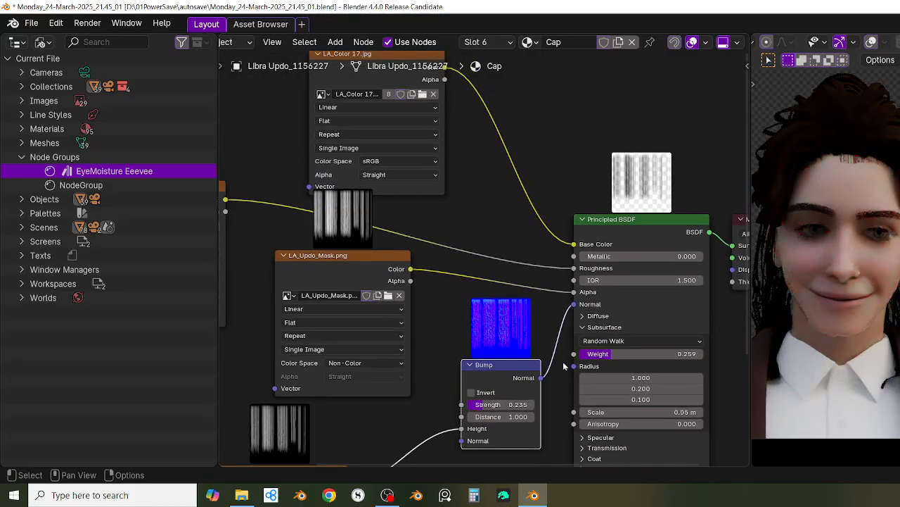
Step: Expand the Principled BSDF's Specular settings and set the IOR Level to 0.265
{"action": "middle_click_drag", "start_coordinate": [563, 361], "coordinate": [557, 272]}
{"action": "scroll", "coordinate": [560, 295], "scroll_direction": "up", "scroll_amount": 1}
{"action": "left_click", "coordinate": [578, 364]}
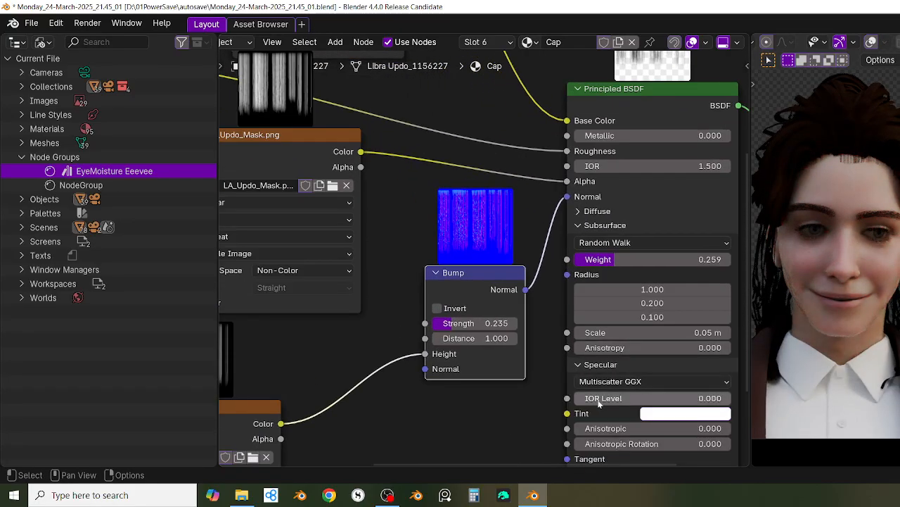
{"action": "mouse_move", "coordinate": [654, 398]}
{"action": "left_mouse_down"}
{"action": "mouse_move", "coordinate": [626, 398]}
{"action": "mouse_move", "coordinate": [636, 398]}
{"action": "left_mouse_up"}
{"action": "scroll", "coordinate": [478, 330], "scroll_direction": "down", "scroll_amount": 5}
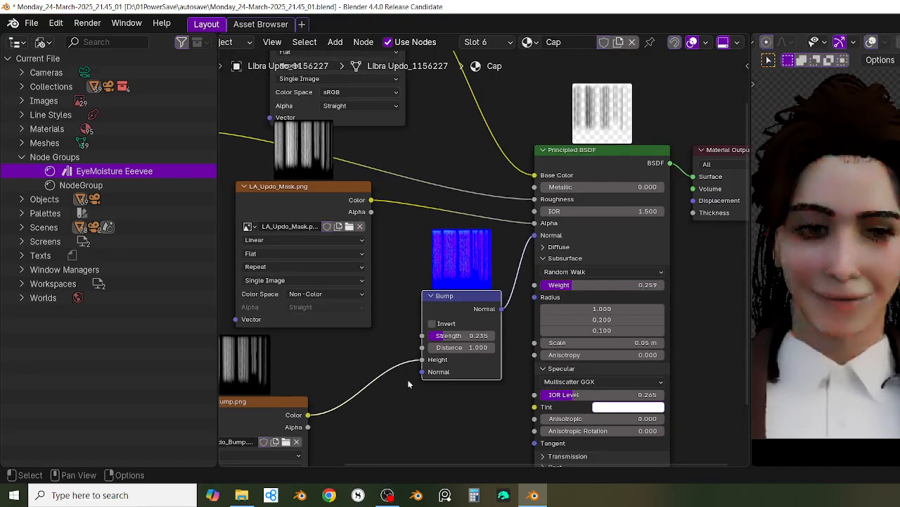
Step: Move the LA_Updo_Roughness.png node slightly closer to the LA_Updo_Mask.png node
{"action": "middle_click_drag", "start_coordinate": [477, 340], "coordinate": [481, 336]}
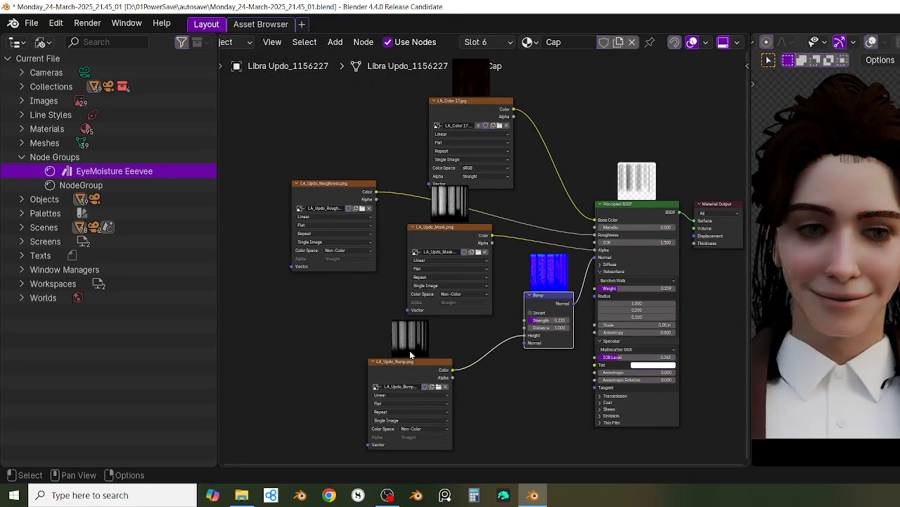
{"action": "middle_click_drag", "start_coordinate": [411, 353], "coordinate": [417, 385]}
{"action": "scroll", "coordinate": [350, 249], "scroll_direction": "up", "scroll_amount": 1}
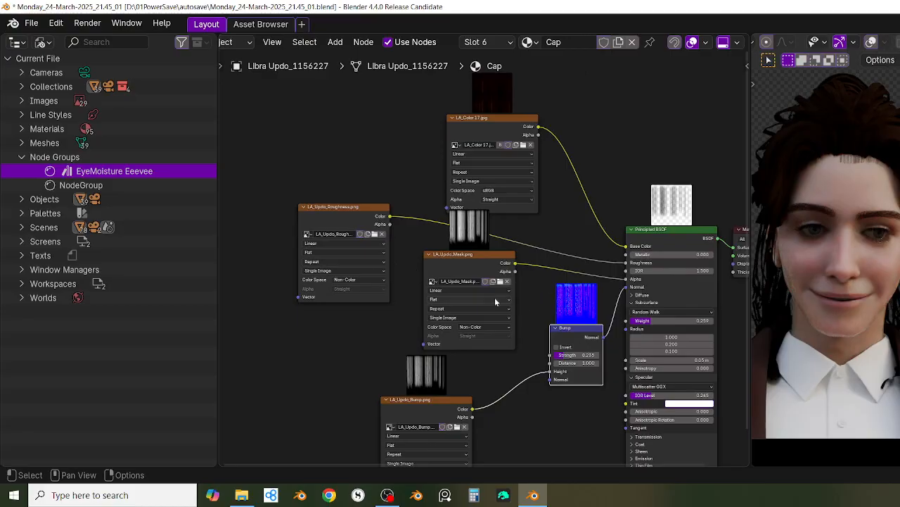
{"action": "left_click_drag", "start_coordinate": [468, 265], "coordinate": [466, 265]}
{"action": "left_click_drag", "start_coordinate": [350, 231], "coordinate": [373, 235]}
{"action": "scroll", "coordinate": [380, 247], "scroll_direction": "up", "scroll_amount": 1}
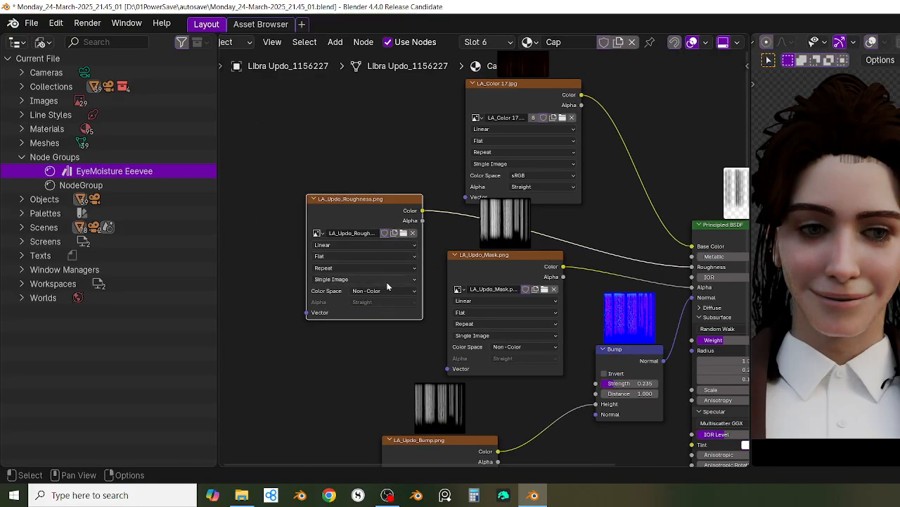
Step: Group the four image textures, the Bump node and the Principled BSDF, leaving the Material Output outside the node group
{"action": "scroll", "coordinate": [384, 335], "scroll_direction": "down", "scroll_amount": 3}
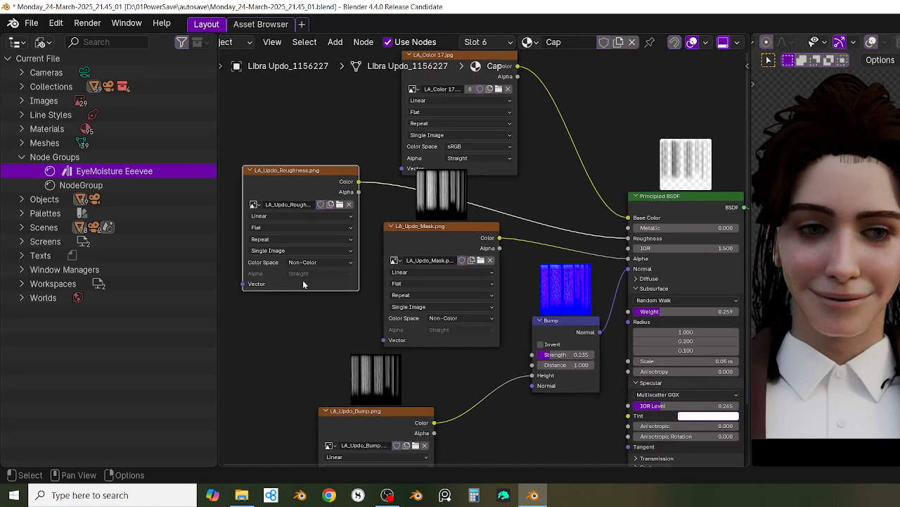
{"action": "scroll", "coordinate": [309, 310], "scroll_direction": "down", "scroll_amount": 2}
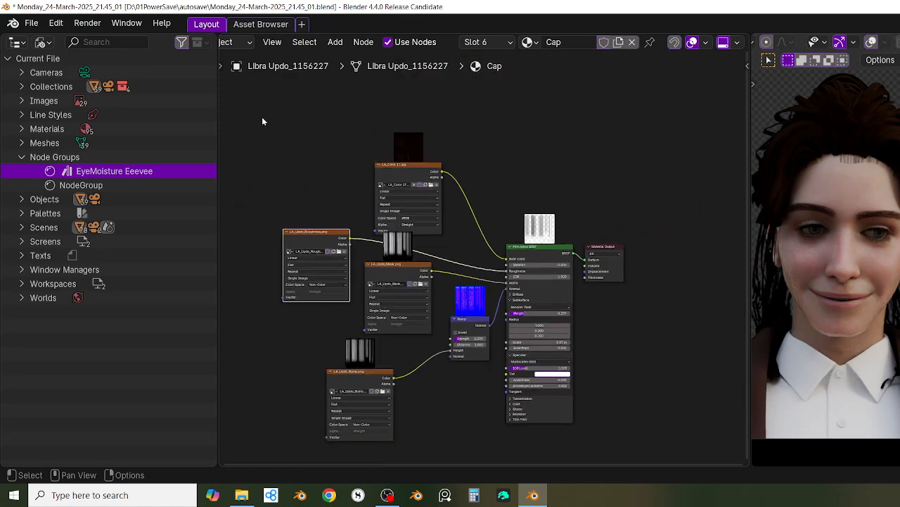
{"action": "left_click_drag", "start_coordinate": [260, 120], "coordinate": [565, 433]}
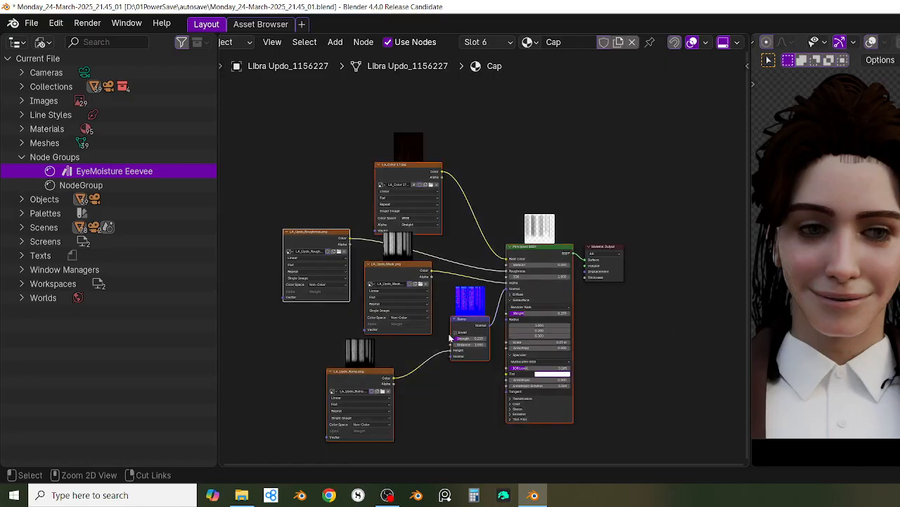
{"action": "key", "text": "ctrl+g"}
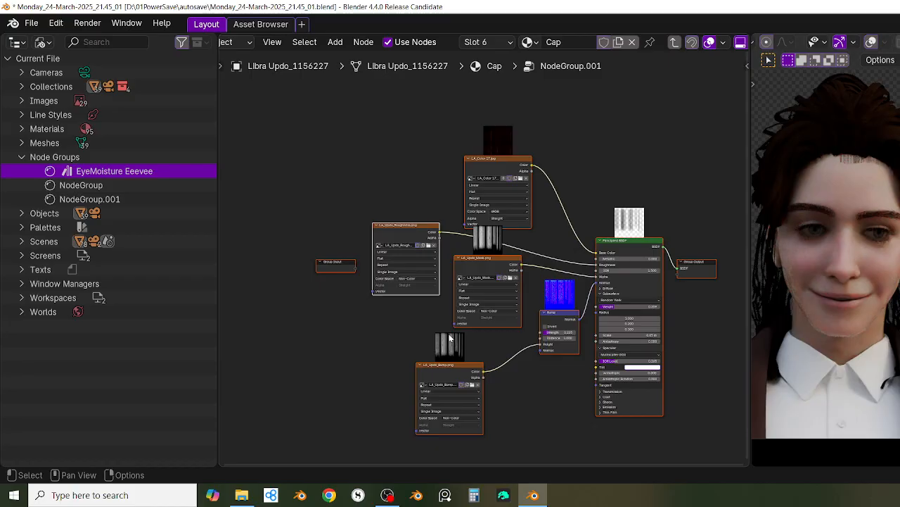
Step: Expose the Bump node's Strength by linking it to an empty socket on the Group Input
{"action": "scroll", "coordinate": [397, 211], "scroll_direction": "up", "scroll_amount": 4}
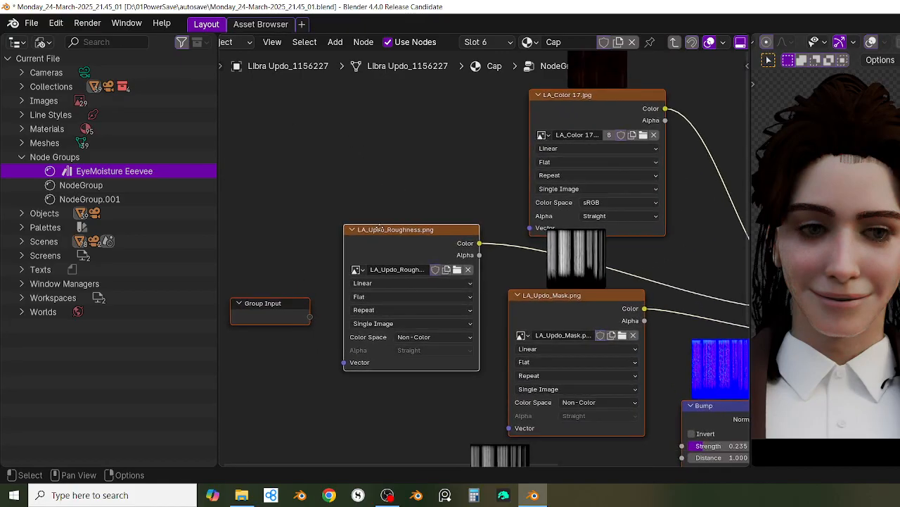
{"action": "scroll", "coordinate": [385, 225], "scroll_direction": "down", "scroll_amount": 1}
{"action": "scroll", "coordinate": [394, 218], "scroll_direction": "up", "scroll_amount": 1}
{"action": "middle_click_drag", "start_coordinate": [391, 218], "coordinate": [440, 202]}
{"action": "scroll", "coordinate": [337, 206], "scroll_direction": "down", "scroll_amount": 2}
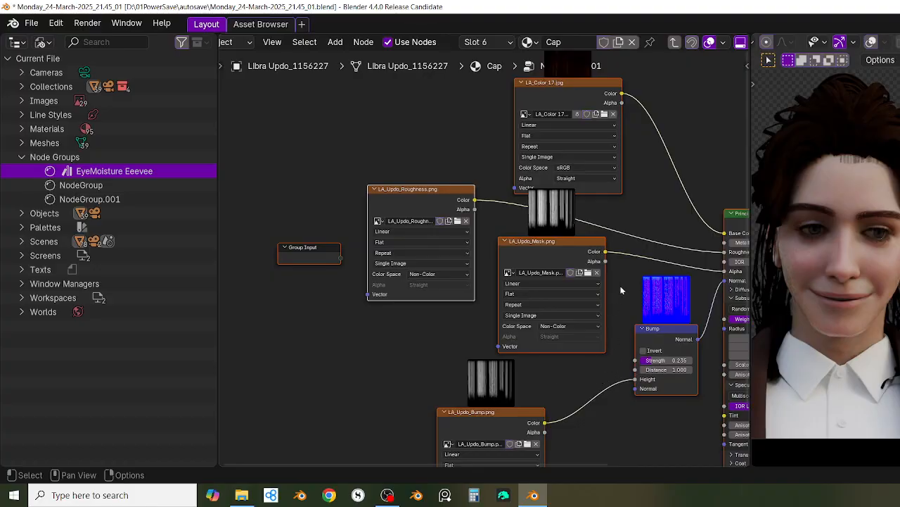
{"action": "middle_click_drag", "start_coordinate": [621, 286], "coordinate": [575, 299]}
{"action": "scroll", "coordinate": [576, 299], "scroll_direction": "up", "scroll_amount": 1}
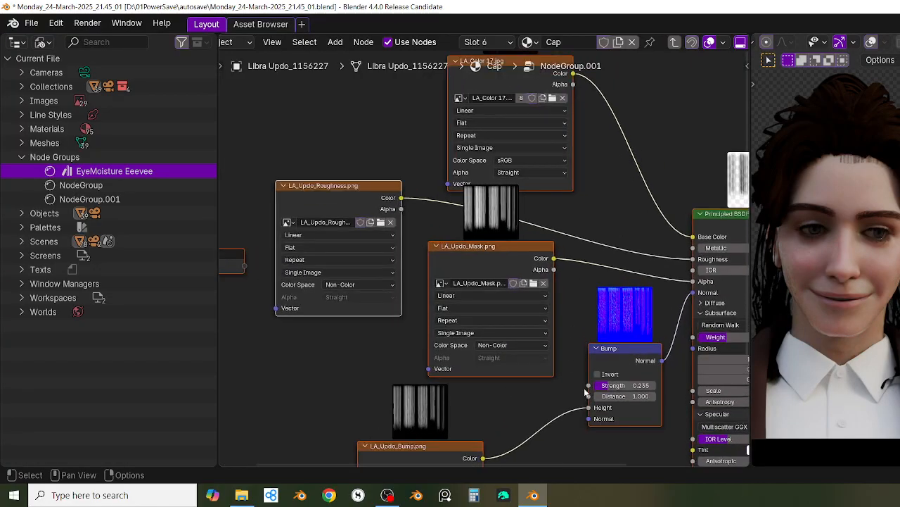
{"action": "left_click_drag", "start_coordinate": [589, 385], "coordinate": [246, 273]}
{"action": "middle_click_drag", "start_coordinate": [375, 398], "coordinate": [307, 366]}
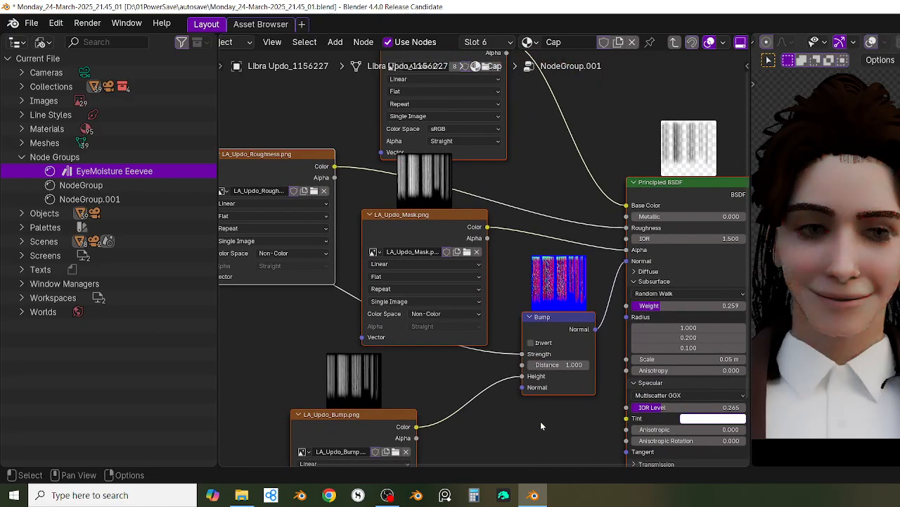
Step: Show the group's socket settings and rename the Strength input socket to Bump
{"action": "scroll", "coordinate": [534, 424], "scroll_direction": "down", "scroll_amount": 1}
{"action": "middle_click_drag", "start_coordinate": [517, 432], "coordinate": [517, 430]}
{"action": "scroll", "coordinate": [567, 384], "scroll_direction": "down", "scroll_amount": 2}
{"action": "middle_click_drag", "start_coordinate": [646, 384], "coordinate": [561, 380]}
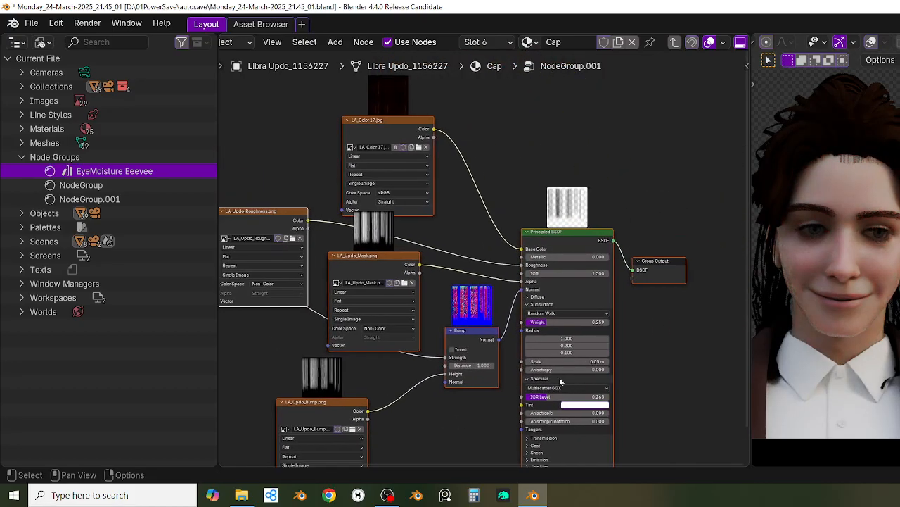
{"action": "key", "text": "n"}
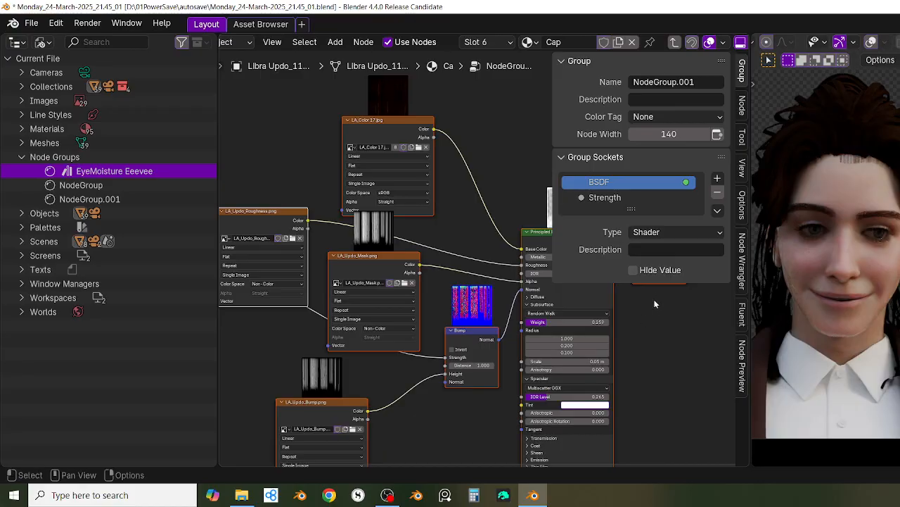
{"action": "scroll", "coordinate": [645, 331], "scroll_direction": "down", "scroll_amount": 1}
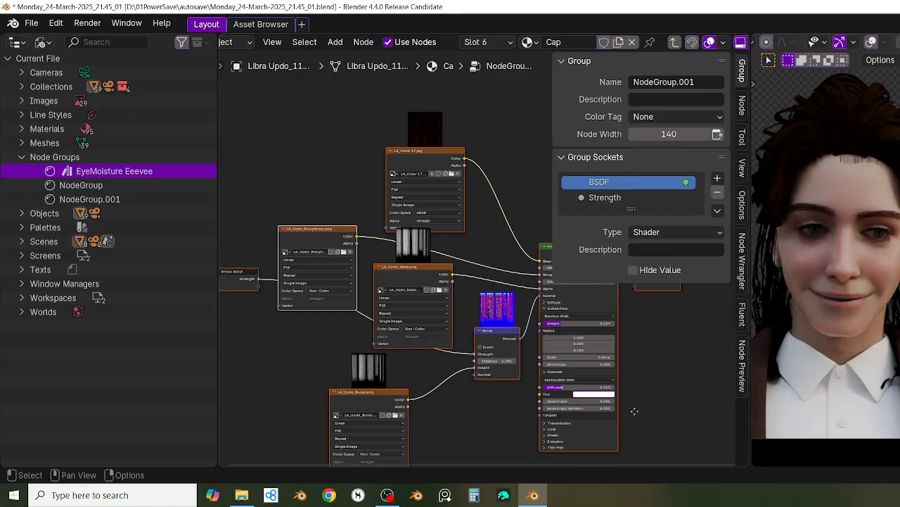
{"action": "middle_click_drag", "start_coordinate": [635, 411], "coordinate": [651, 425]}
{"action": "scroll", "coordinate": [672, 385], "scroll_direction": "up", "scroll_amount": 1}
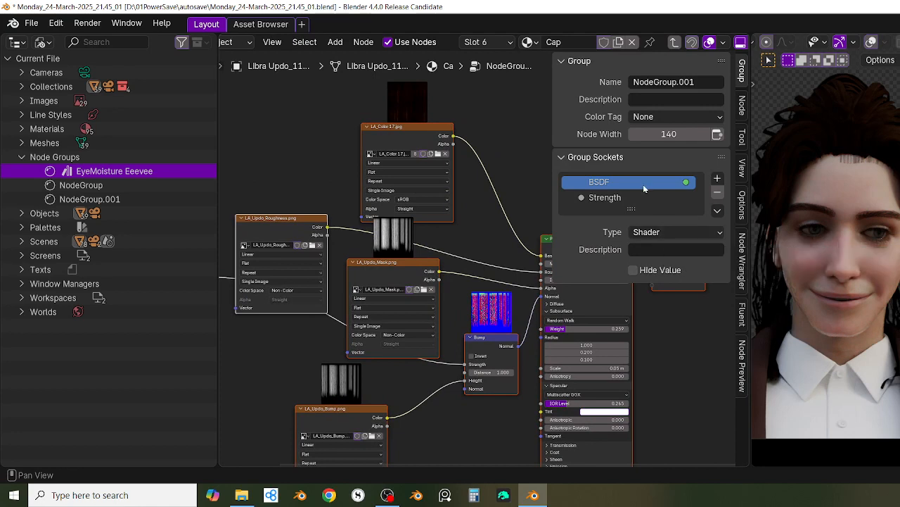
{"action": "left_click", "coordinate": [619, 198]}
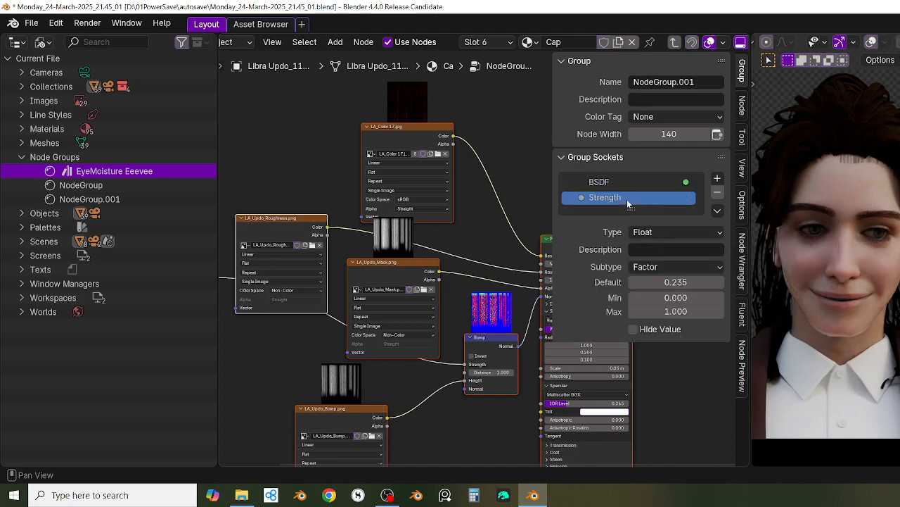
{"action": "double_click", "coordinate": [629, 199]}
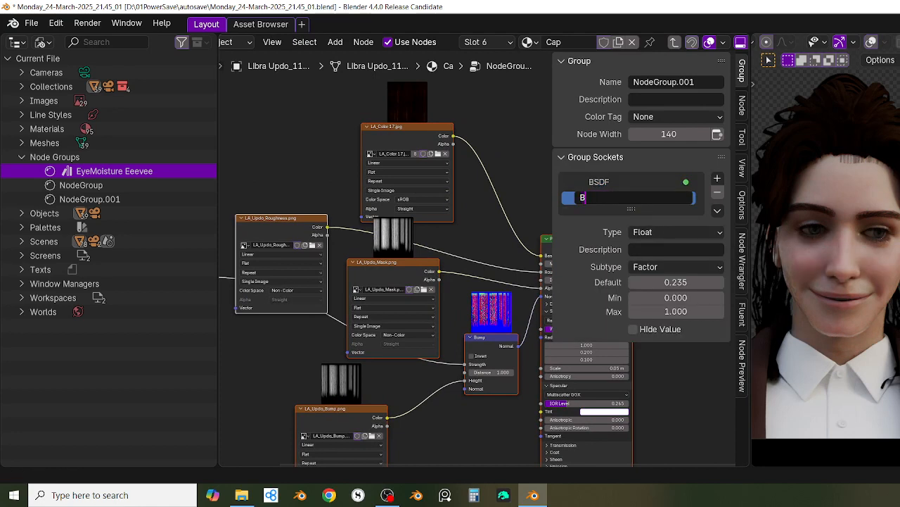
{"action": "type", "text": "Bump"}
{"action": "key", "text": "Return"}
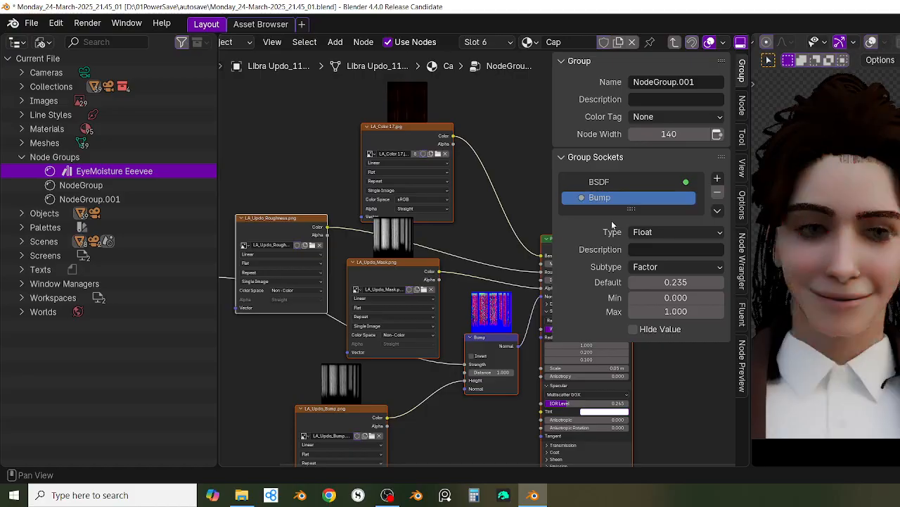
{"action": "scroll", "coordinate": [450, 387], "scroll_direction": "up", "scroll_amount": 2}
{"action": "scroll", "coordinate": [453, 387], "scroll_direction": "down", "scroll_amount": 2}
{"action": "middle_click_drag", "start_coordinate": [485, 395], "coordinate": [427, 374]}
{"action": "scroll", "coordinate": [451, 372], "scroll_direction": "up", "scroll_amount": 1}
{"action": "scroll", "coordinate": [413, 376], "scroll_direction": "up", "scroll_amount": 4}
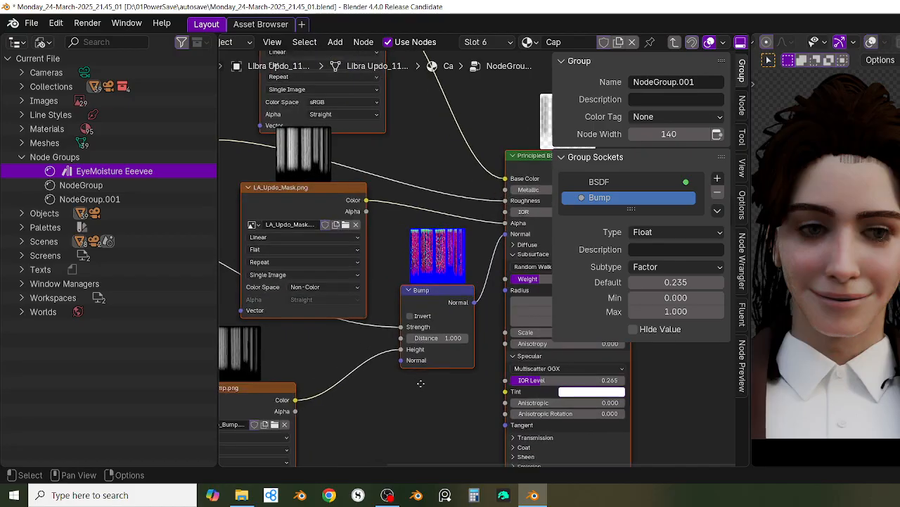
{"action": "middle_click_drag", "start_coordinate": [419, 397], "coordinate": [398, 415]}
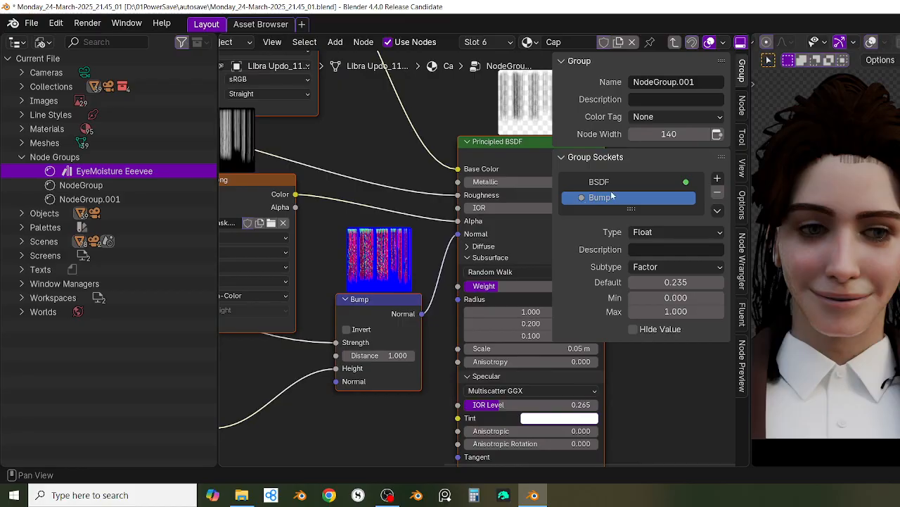
{"action": "scroll", "coordinate": [366, 282], "scroll_direction": "down", "scroll_amount": 2}
{"action": "middle_click_drag", "start_coordinate": [345, 352], "coordinate": [481, 421]}
{"action": "scroll", "coordinate": [392, 405], "scroll_direction": "down", "scroll_amount": 2}
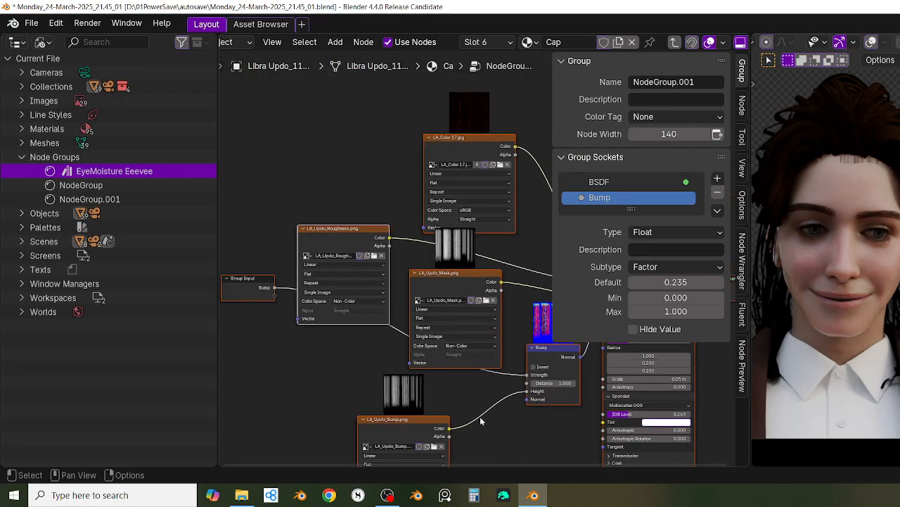
{"action": "scroll", "coordinate": [500, 405], "scroll_direction": "up", "scroll_amount": 1}
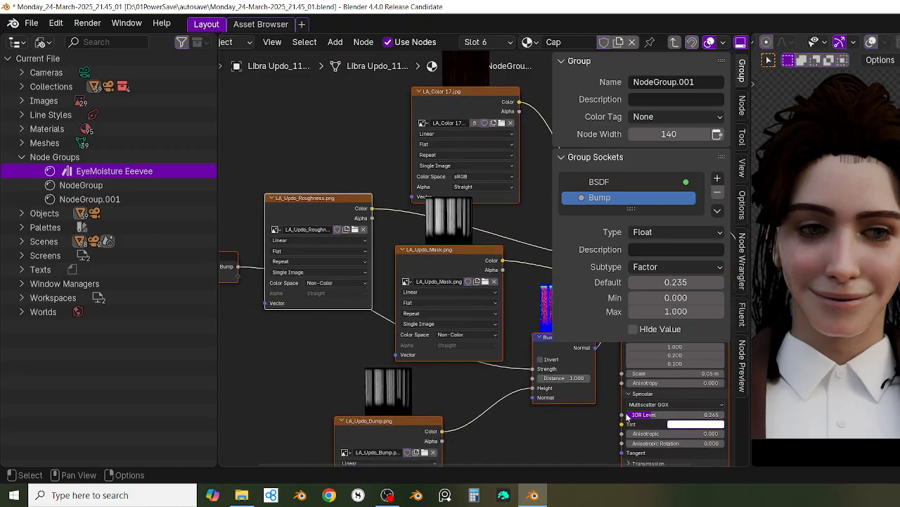
{"action": "scroll", "coordinate": [605, 394], "scroll_direction": "up", "scroll_amount": 2, "text": "shift"}
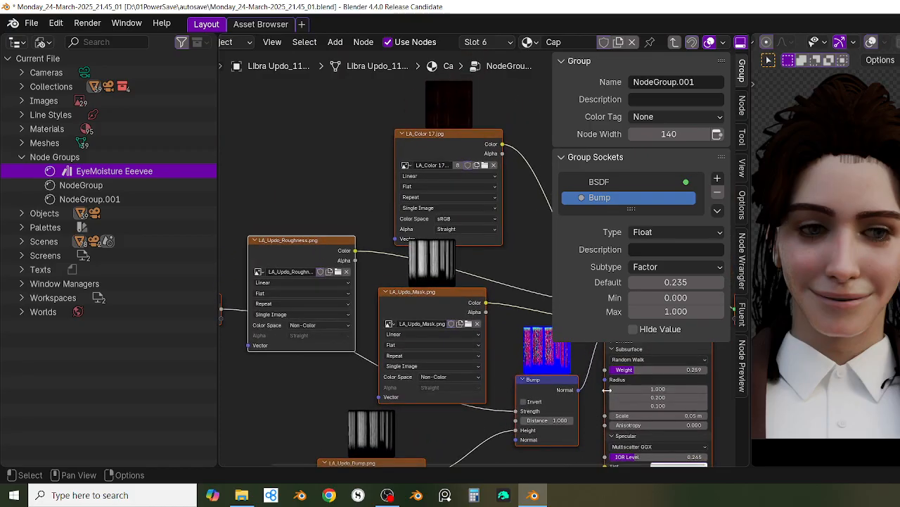
{"action": "scroll", "coordinate": [606, 390], "scroll_direction": "up", "scroll_amount": 1}
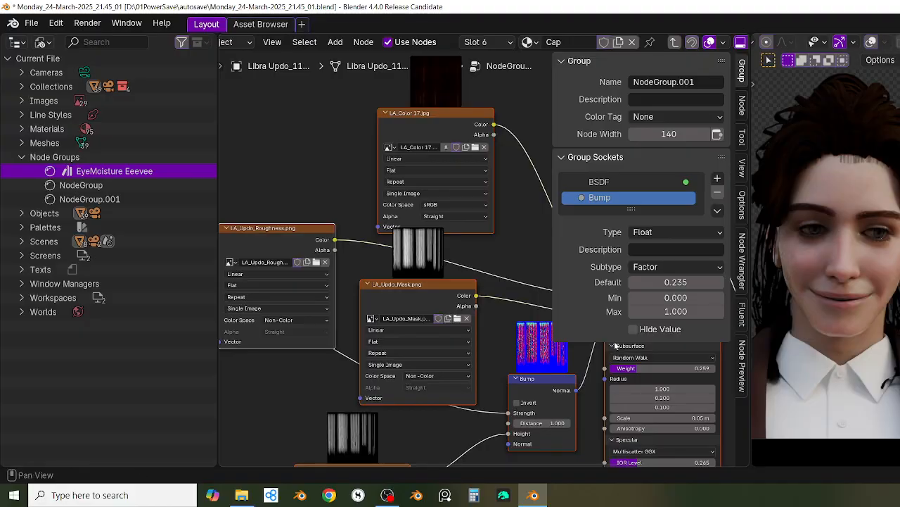
{"action": "scroll", "coordinate": [613, 347], "scroll_direction": "up", "scroll_amount": 2}
{"action": "middle_click_drag", "start_coordinate": [614, 348], "coordinate": [526, 330]}
{"action": "left_click", "coordinate": [526, 321]}
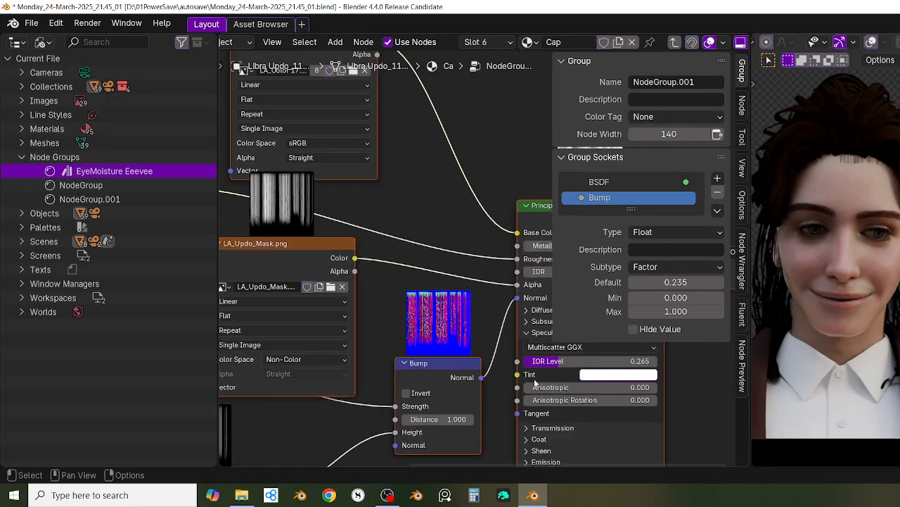
{"action": "scroll", "coordinate": [506, 364], "scroll_direction": "down", "scroll_amount": 1}
{"action": "left_click", "coordinate": [497, 350]}
{"action": "scroll", "coordinate": [423, 375], "scroll_direction": "down", "scroll_amount": 1}
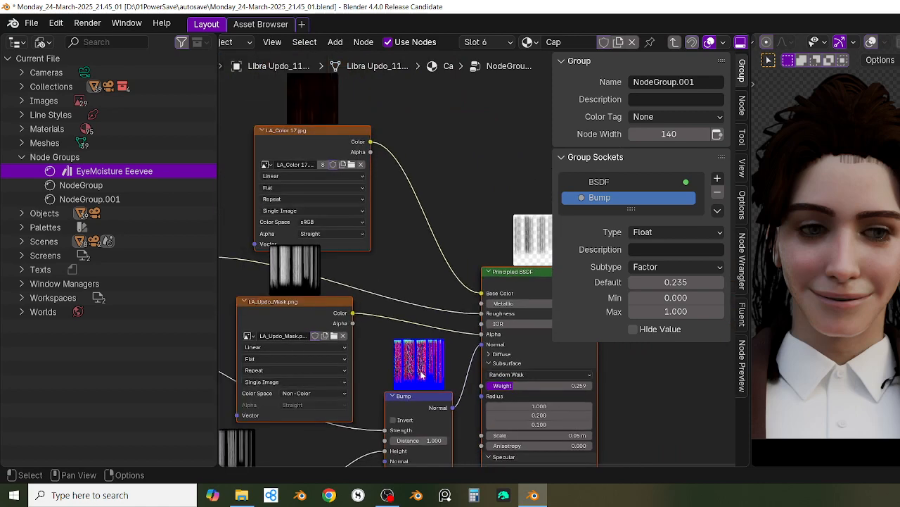
Step: Expose the Principled BSDF's Subsurface Weight by linking it to an empty socket on the Group Input
{"action": "scroll", "coordinate": [423, 375], "scroll_direction": "down", "scroll_amount": 1}
{"action": "middle_click_drag", "start_coordinate": [377, 401], "coordinate": [491, 398]}
{"action": "scroll", "coordinate": [484, 393], "scroll_direction": "down", "scroll_amount": 3}
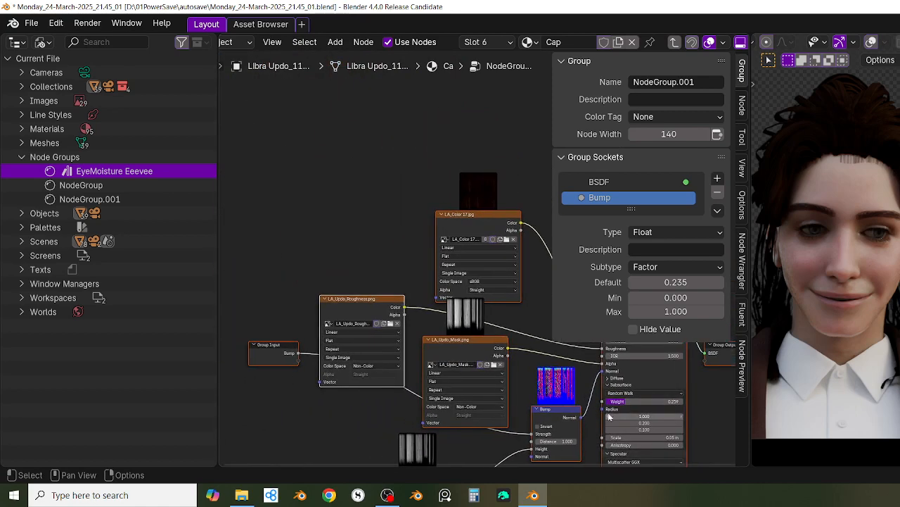
{"action": "left_click_drag", "start_coordinate": [602, 401], "coordinate": [556, 411]}
{"action": "left_click_drag", "start_coordinate": [472, 399], "coordinate": [299, 361]}
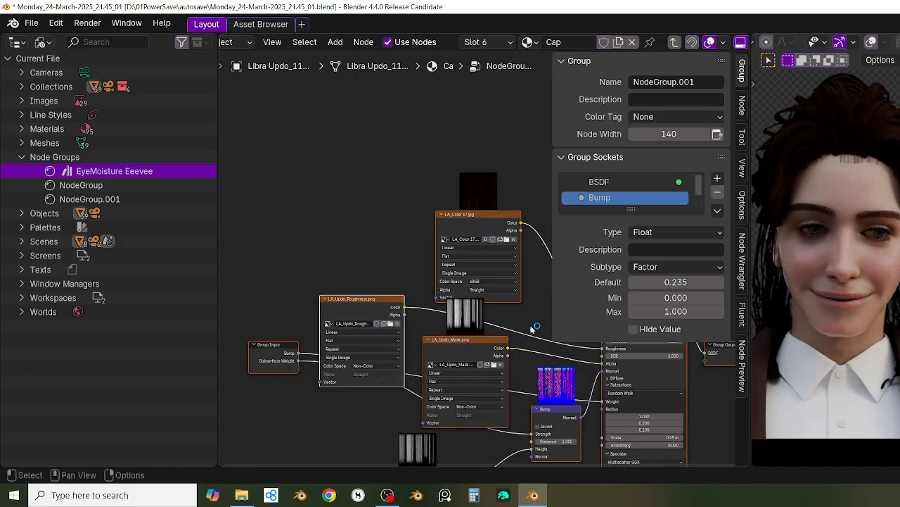
{"action": "scroll", "coordinate": [674, 199], "scroll_direction": "down", "scroll_amount": 1}
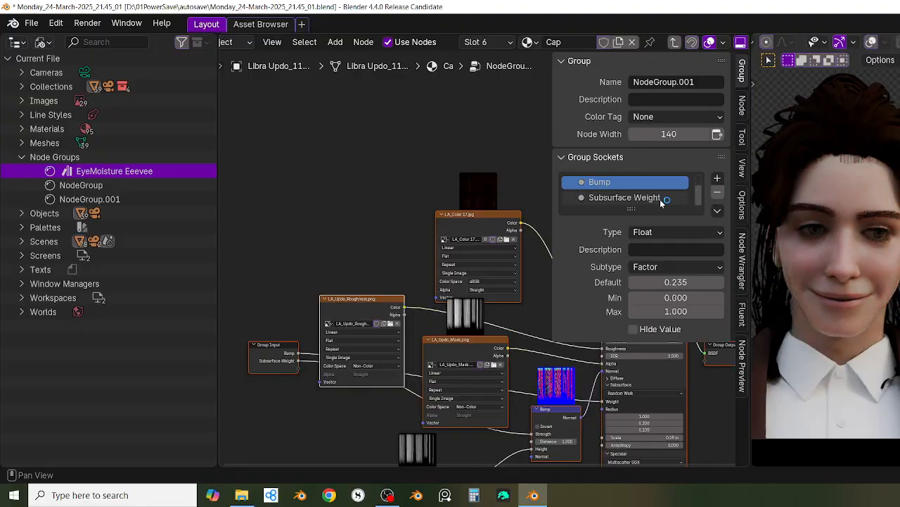
Step: Expose the Principled BSDF's Specular IOR Level by linking it to the Group Input's next empty socket
{"action": "middle_click_drag", "start_coordinate": [483, 436], "coordinate": [434, 422]}
{"action": "scroll", "coordinate": [475, 372], "scroll_direction": "up", "scroll_amount": 2}
{"action": "middle_click_drag", "start_coordinate": [469, 382], "coordinate": [492, 311]}
{"action": "scroll", "coordinate": [473, 384], "scroll_direction": "down", "scroll_amount": 1}
{"action": "scroll", "coordinate": [436, 386], "scroll_direction": "up", "scroll_amount": 2}
{"action": "scroll", "coordinate": [558, 394], "scroll_direction": "down", "scroll_amount": 1}
{"action": "middle_click_drag", "start_coordinate": [559, 394], "coordinate": [545, 388]}
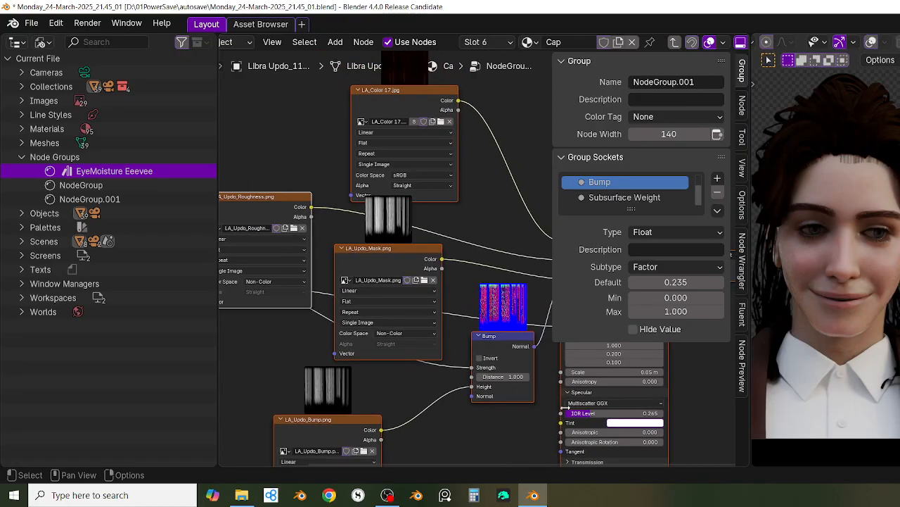
{"action": "scroll", "coordinate": [556, 408], "scroll_direction": "up", "scroll_amount": 1}
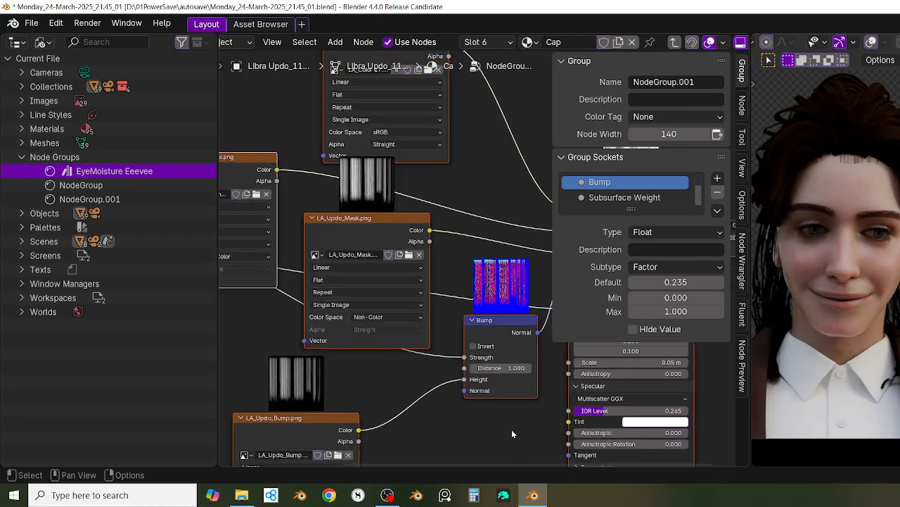
{"action": "middle_click_drag", "start_coordinate": [567, 396], "coordinate": [655, 448]}
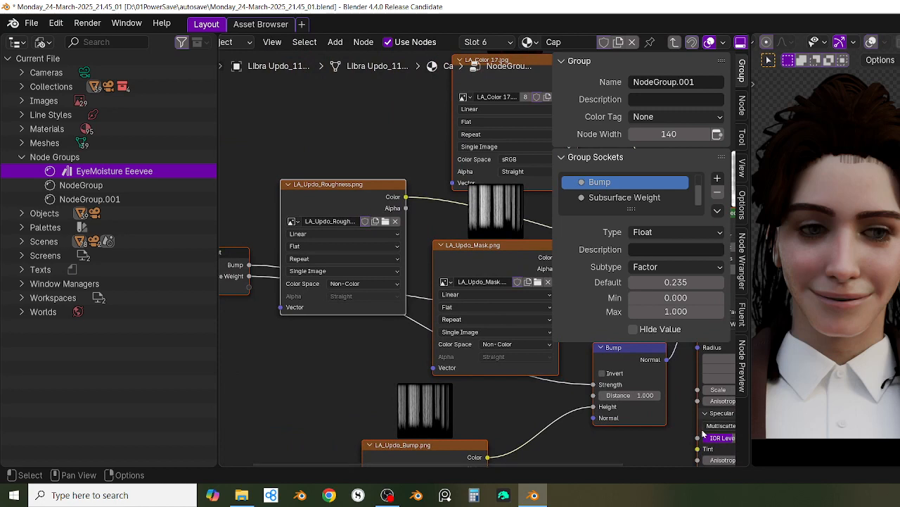
{"action": "left_click_drag", "start_coordinate": [699, 439], "coordinate": [249, 289]}
{"action": "scroll", "coordinate": [703, 185], "scroll_direction": "down", "scroll_amount": 1}
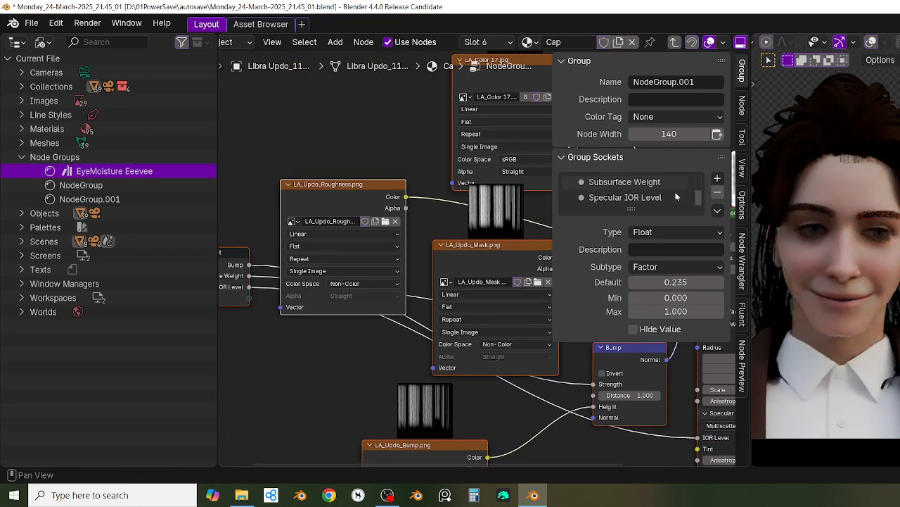
Step: Expand the Principled BSDF's Transmission settings and expose their Weight by linking it to the Group Input's empty socket
{"action": "middle_click_drag", "start_coordinate": [516, 429], "coordinate": [472, 429]}
{"action": "scroll", "coordinate": [525, 417], "scroll_direction": "down", "scroll_amount": 2}
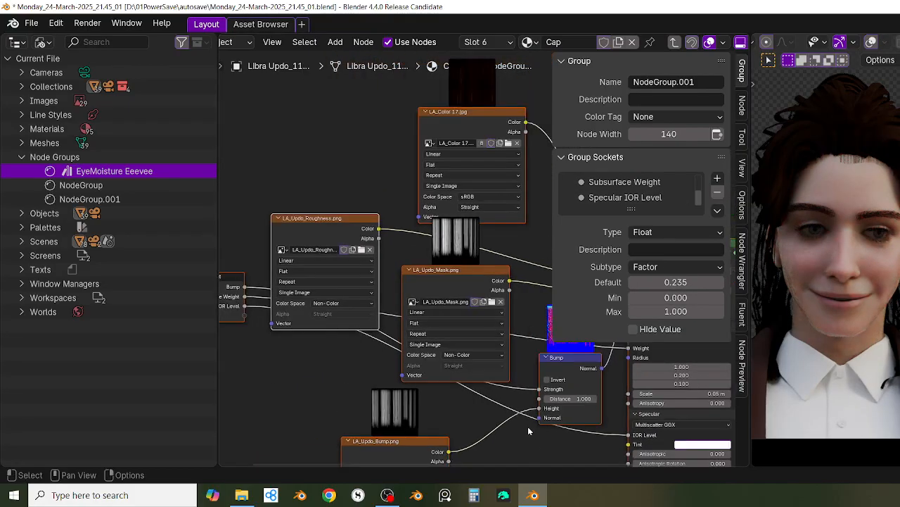
{"action": "middle_click_drag", "start_coordinate": [531, 443], "coordinate": [515, 378]}
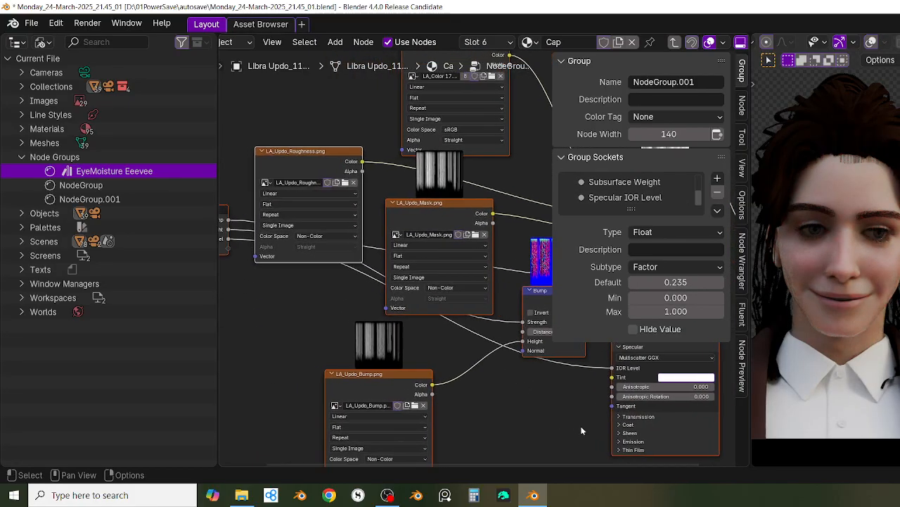
{"action": "left_click", "coordinate": [620, 417]}
{"action": "middle_click_drag", "start_coordinate": [498, 434], "coordinate": [540, 447]}
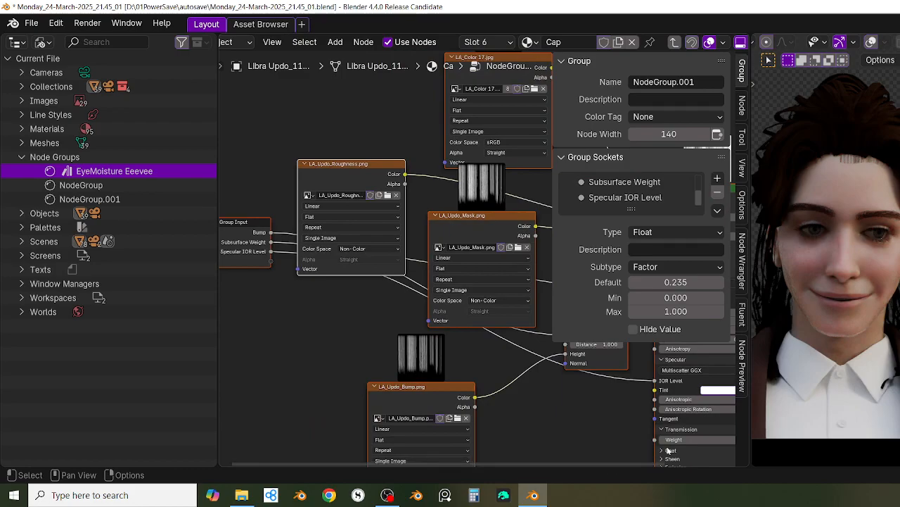
{"action": "left_click_drag", "start_coordinate": [653, 440], "coordinate": [271, 260]}
Step: Examine the links between the Group Input, texture, Bump and Principled BSDF nodes inside the group
{"action": "scroll", "coordinate": [363, 370], "scroll_direction": "down", "scroll_amount": 1}
{"action": "middle_click_drag", "start_coordinate": [365, 372], "coordinate": [303, 383]}
{"action": "scroll", "coordinate": [352, 387], "scroll_direction": "down", "scroll_amount": 1}
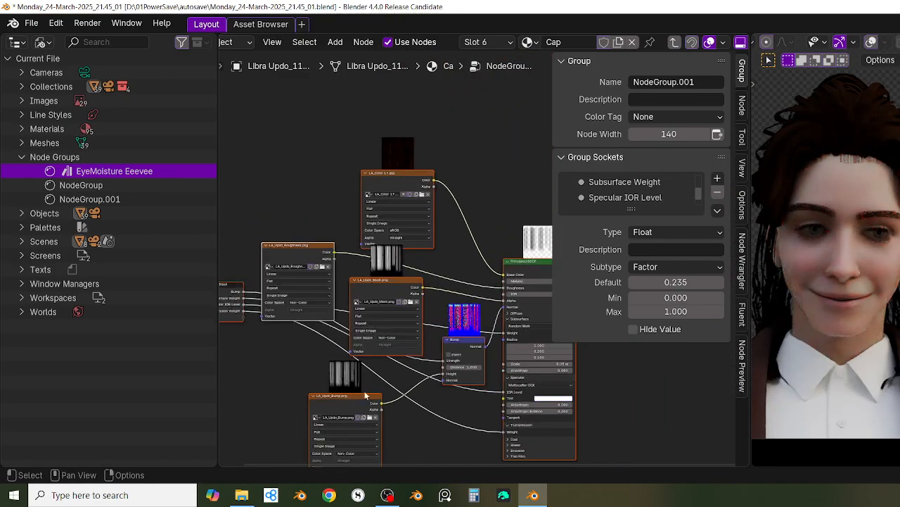
{"action": "middle_click_drag", "start_coordinate": [366, 391], "coordinate": [323, 385]}
{"action": "scroll", "coordinate": [398, 374], "scroll_direction": "up", "scroll_amount": 2}
{"action": "middle_click_drag", "start_coordinate": [442, 390], "coordinate": [432, 392]}
{"action": "scroll", "coordinate": [413, 349], "scroll_direction": "up", "scroll_amount": 5}
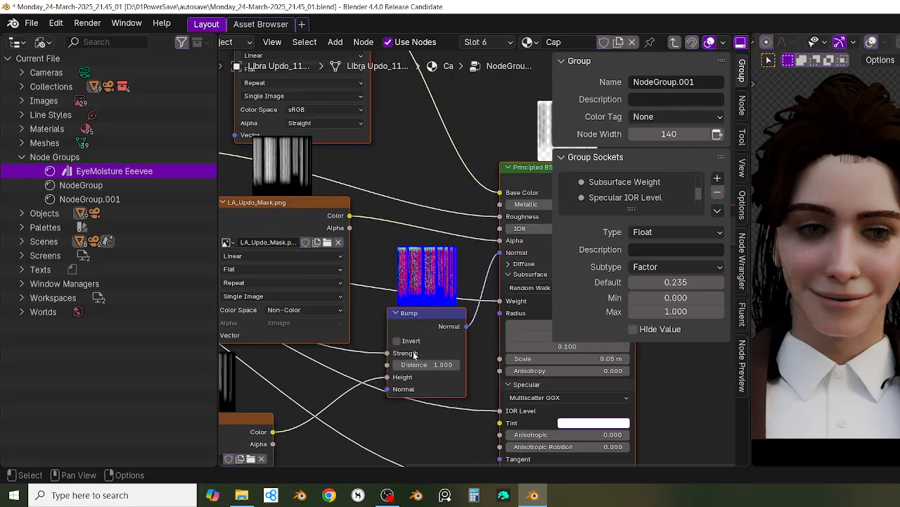
{"action": "middle_click_drag", "start_coordinate": [414, 352], "coordinate": [415, 445]}
{"action": "scroll", "coordinate": [427, 372], "scroll_direction": "down", "scroll_amount": 3}
{"action": "middle_click_drag", "start_coordinate": [382, 412], "coordinate": [434, 409]}
{"action": "scroll", "coordinate": [450, 401], "scroll_direction": "down", "scroll_amount": 5}
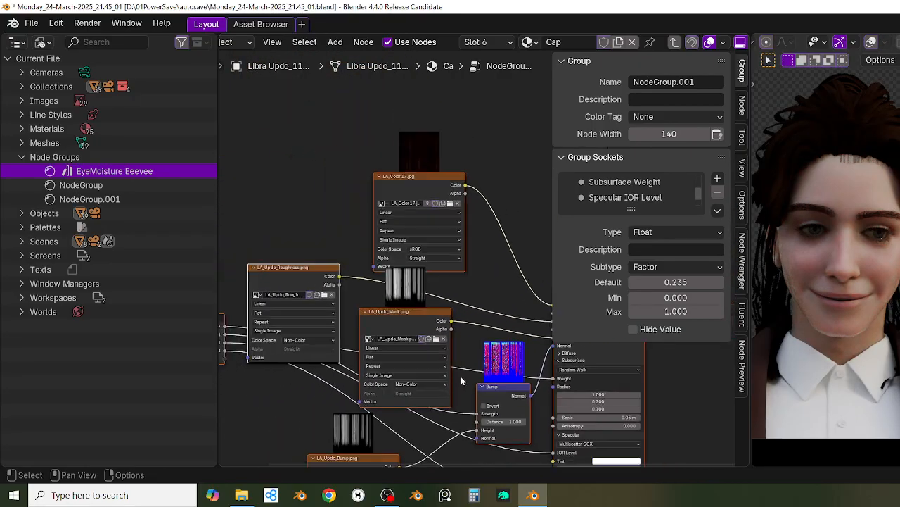
Step: Leave the node group and rename it Hair
{"action": "left_click", "coordinate": [675, 44]}
{"action": "scroll", "coordinate": [424, 264], "scroll_direction": "up", "scroll_amount": 5}
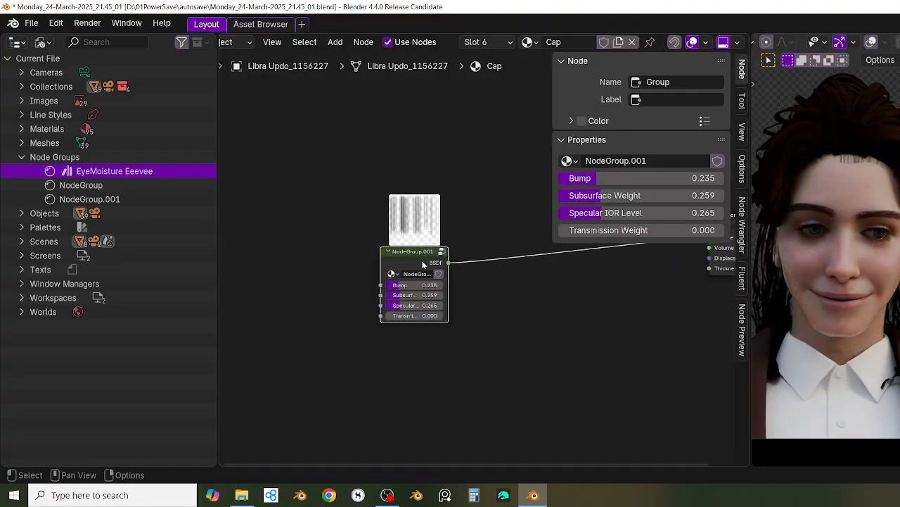
{"action": "left_click", "coordinate": [658, 161]}
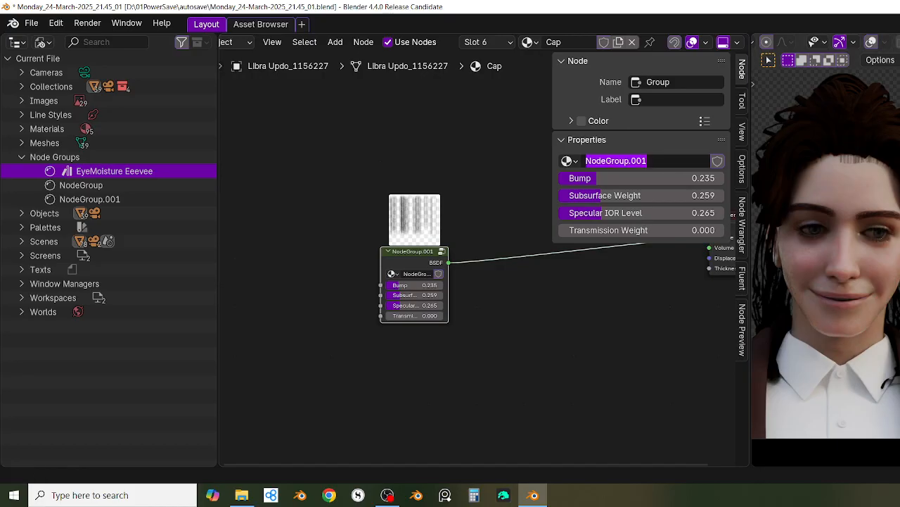
{"action": "type", "text": "Hair"}
{"action": "key", "text": "Return"}
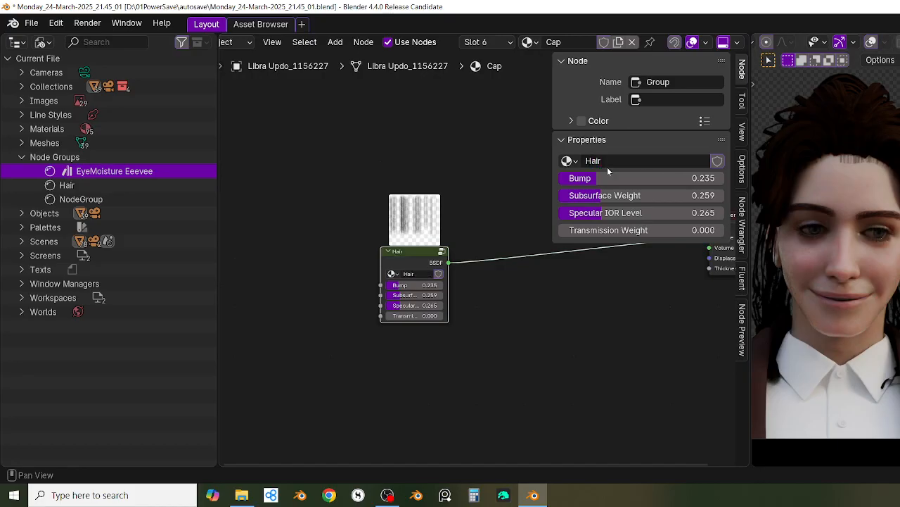
Step: Move the Hair group node closer to the Material Output in the Cap material
{"action": "scroll", "coordinate": [525, 350], "scroll_direction": "down", "scroll_amount": 1}
{"action": "middle_click_drag", "start_coordinate": [514, 356], "coordinate": [455, 408]}
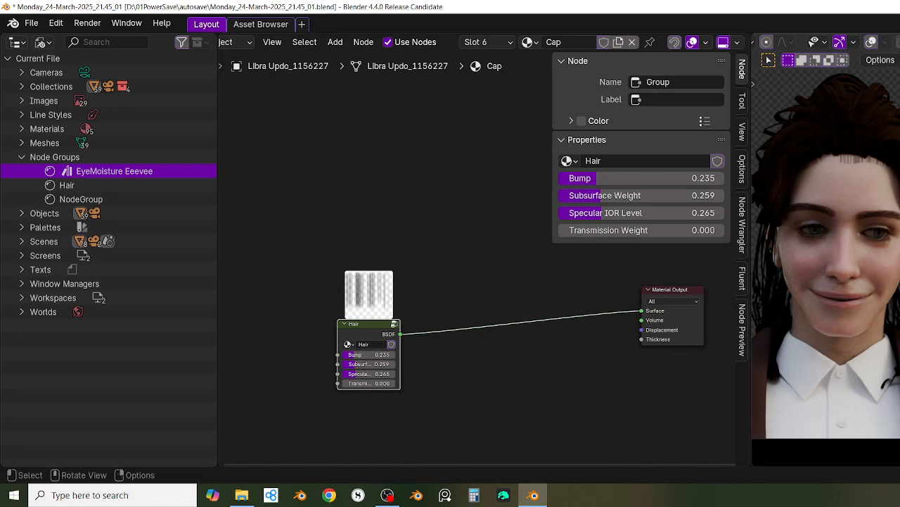
{"action": "middle_click_drag", "start_coordinate": [446, 334], "coordinate": [396, 344]}
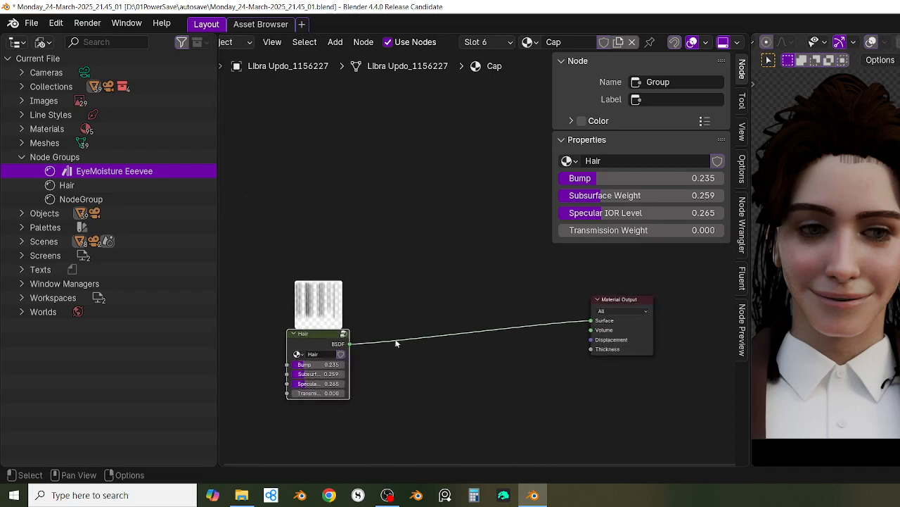
{"action": "left_click_drag", "start_coordinate": [312, 336], "coordinate": [401, 284]}
{"action": "middle_click_drag", "start_coordinate": [401, 284], "coordinate": [355, 298]}
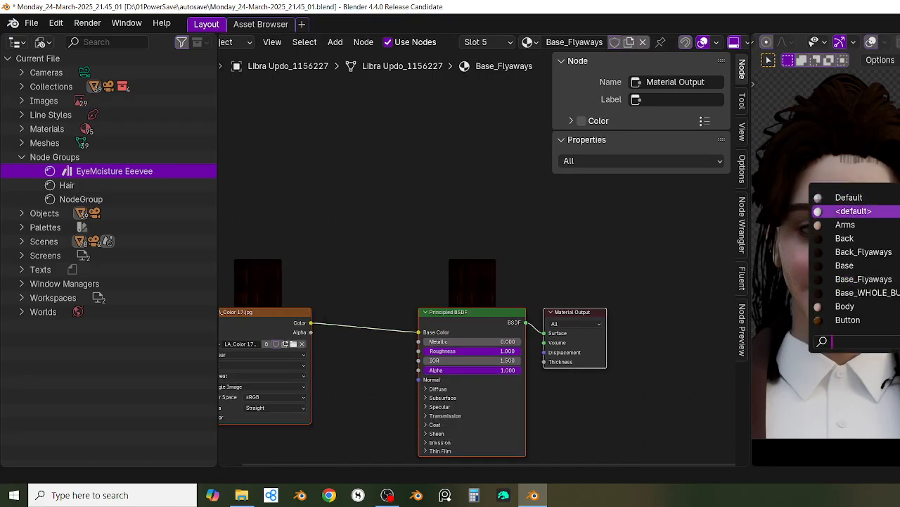
{"action": "type", "text": "ha"}
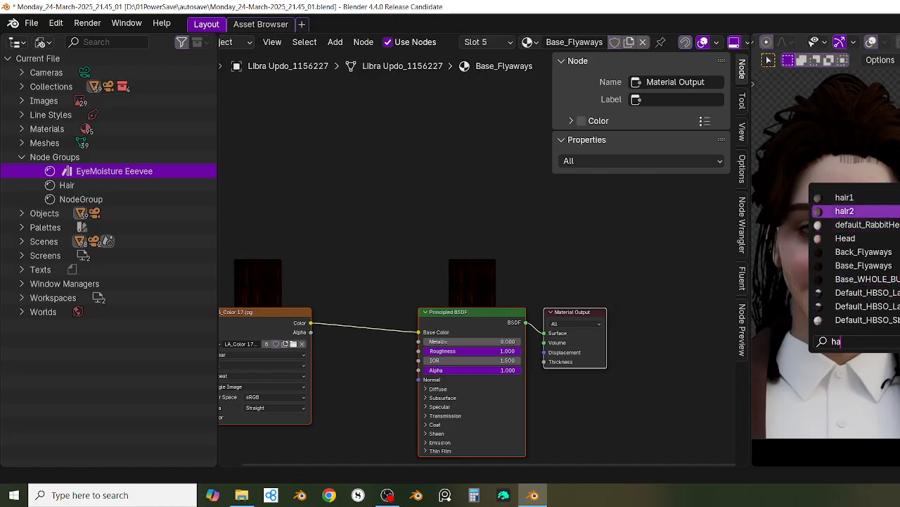
{"action": "key", "text": "Up"}
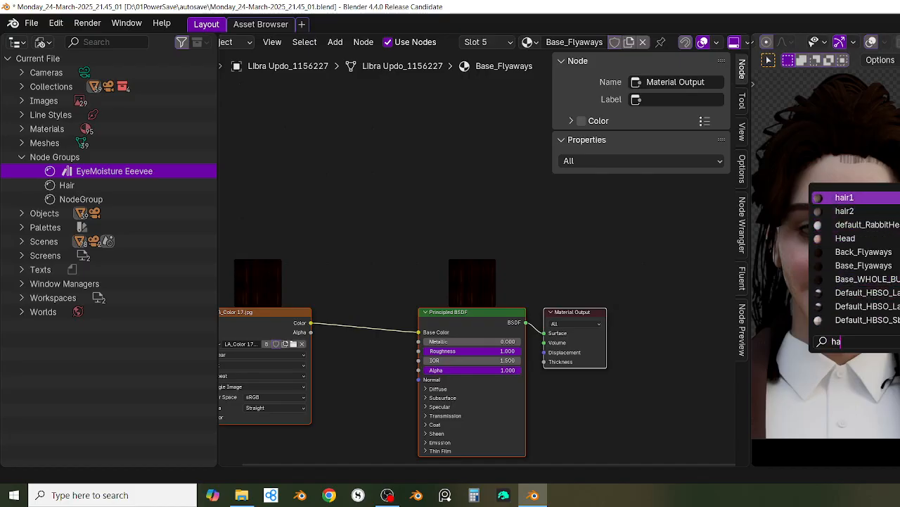
{"action": "key", "text": "Escape"}
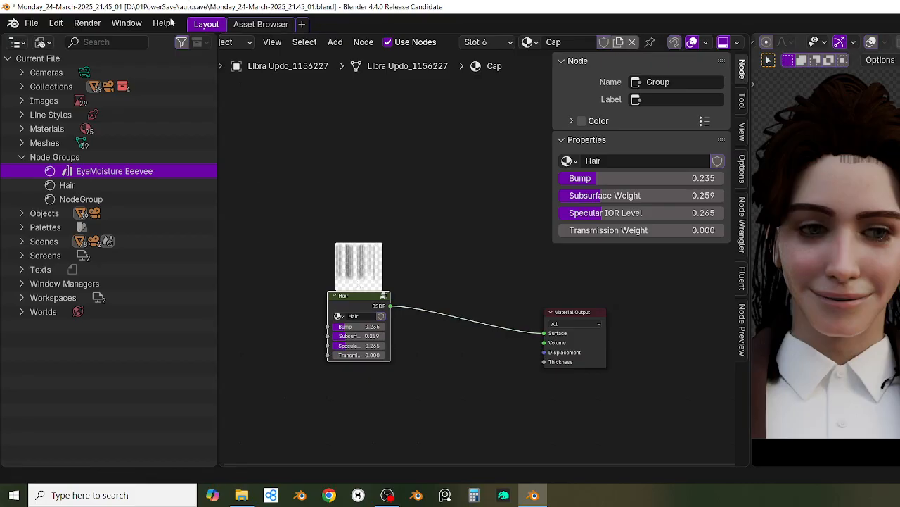
Step: Return to the Cap material, shift the Hair group node slightly and copy it
{"action": "scroll", "coordinate": [314, 205], "scroll_direction": "up", "scroll_amount": 1}
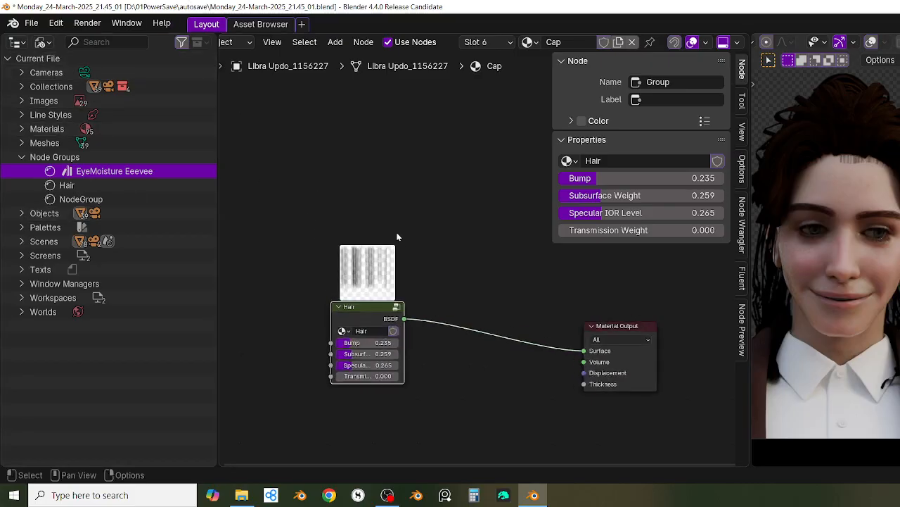
{"action": "left_click_drag", "start_coordinate": [374, 318], "coordinate": [417, 309]}
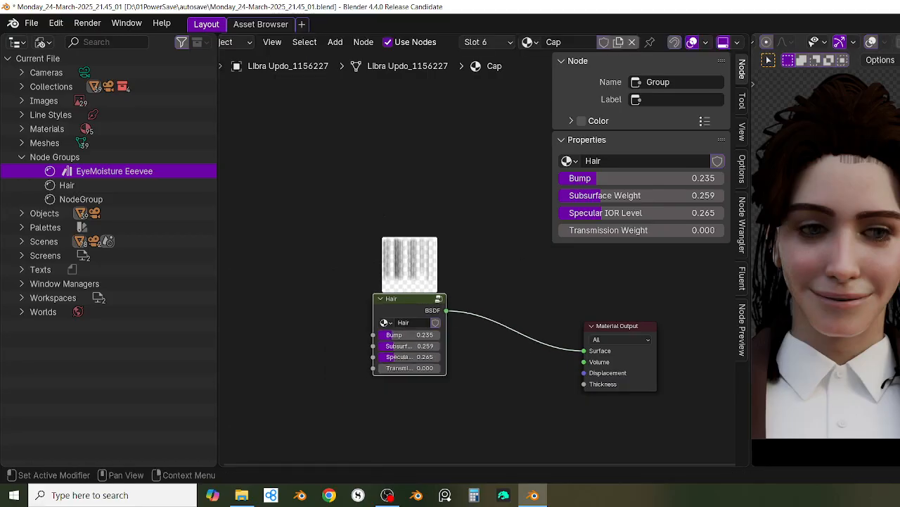
{"action": "right_click", "coordinate": [402, 304]}
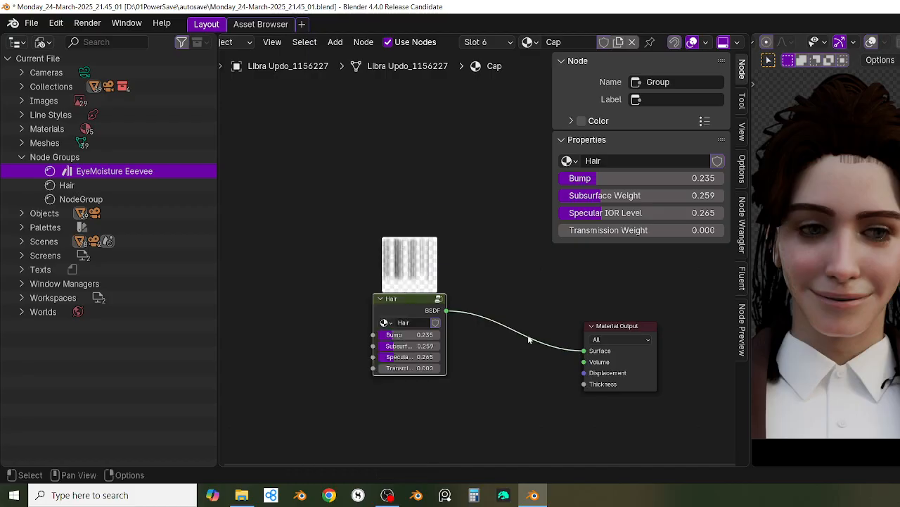
{"action": "left_click", "coordinate": [529, 303]}
{"action": "left_click", "coordinate": [419, 311]}
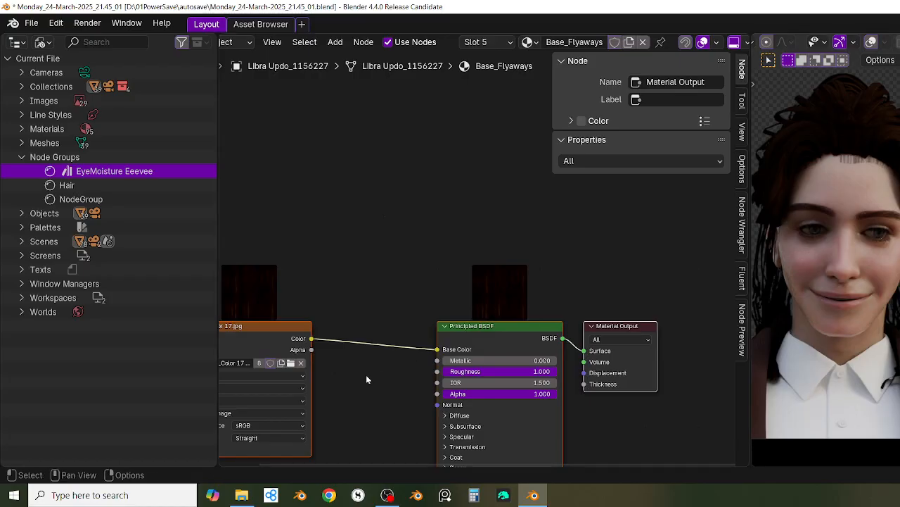
Step: In the Base_Flyaways material, delete the LA_Color 17.jpg texture node and the Principled BSDF
{"action": "scroll", "coordinate": [366, 374], "scroll_direction": "down", "scroll_amount": 2}
{"action": "middle_click_drag", "start_coordinate": [401, 280], "coordinate": [469, 233]}
{"action": "left_click_drag", "start_coordinate": [322, 163], "coordinate": [514, 412]}
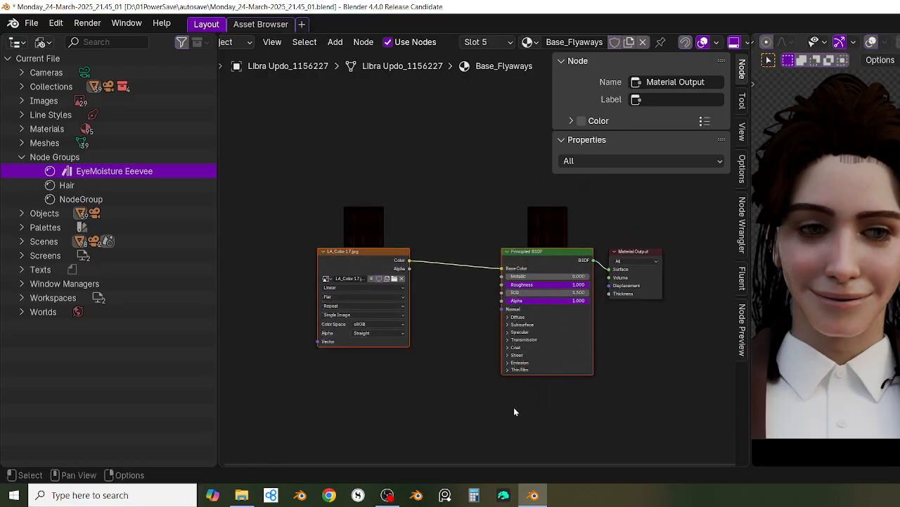
{"action": "key", "text": "Delete"}
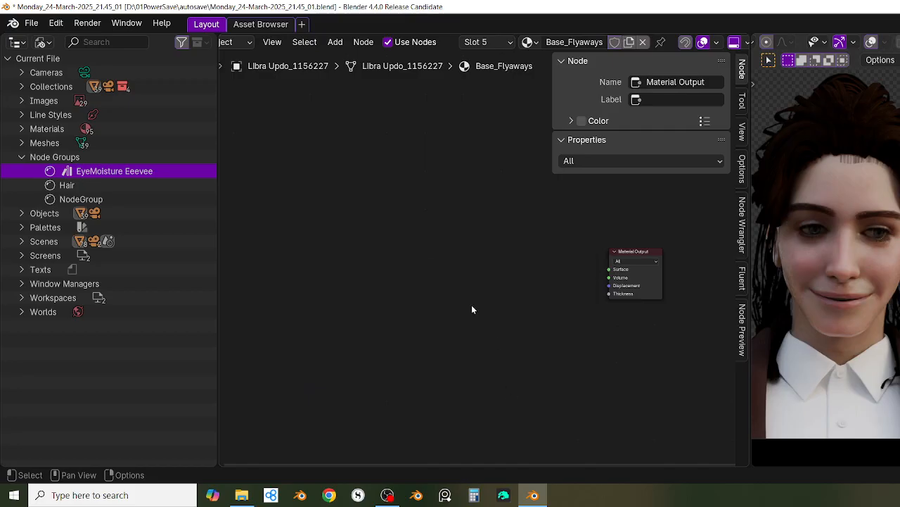
Step: Paste the Hair group into Base_Flyaways, link its BSDF output to the Material Output's Surface, and move it closer
{"action": "right_click", "coordinate": [472, 305]}
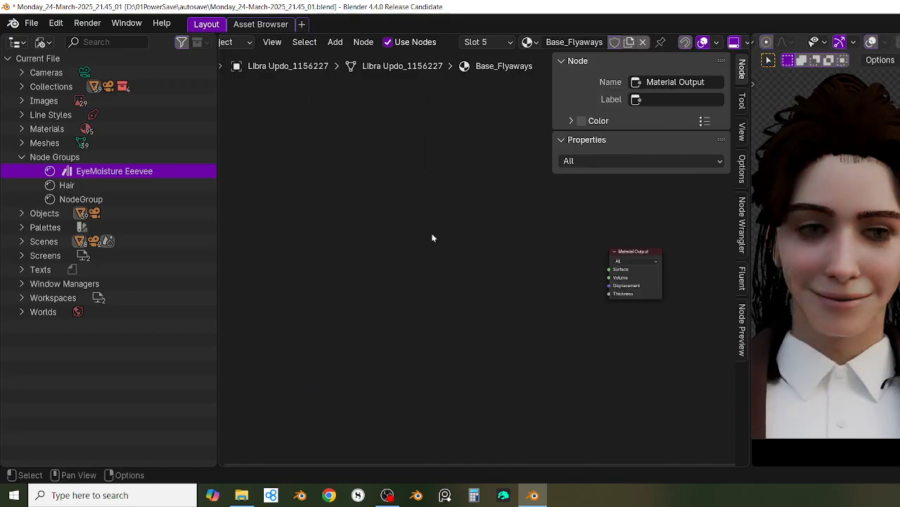
{"action": "key", "text": "ctrl+v"}
{"action": "left_click_drag", "start_coordinate": [451, 224], "coordinate": [609, 269]}
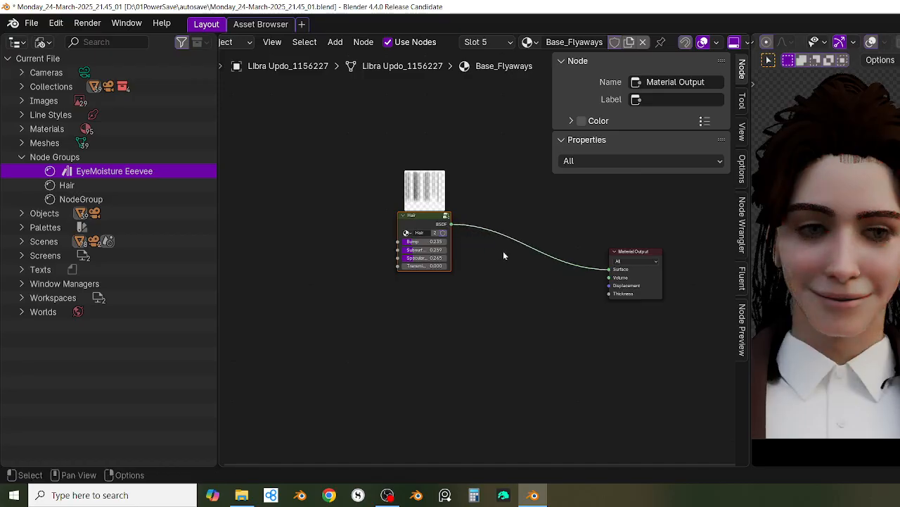
{"action": "left_click_drag", "start_coordinate": [433, 220], "coordinate": [522, 291]}
{"action": "scroll", "coordinate": [583, 314], "scroll_direction": "up", "scroll_amount": 2}
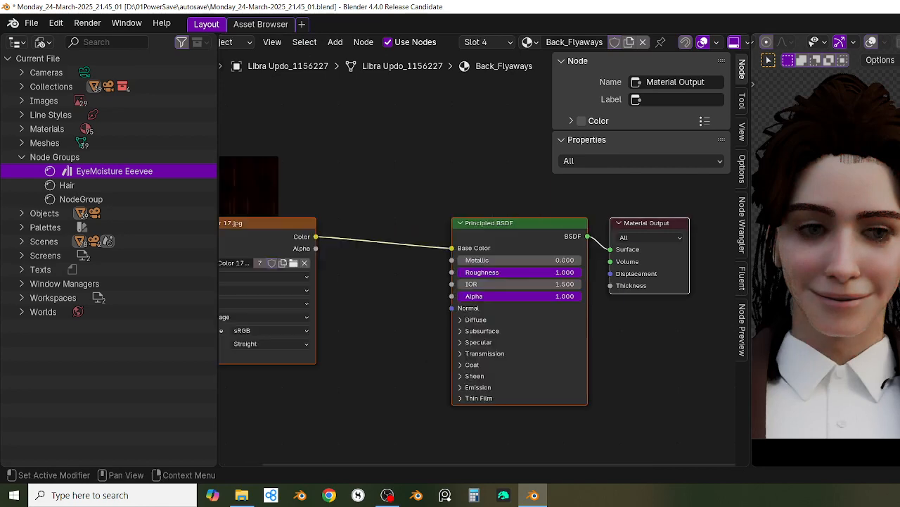
Step: In the Back_Flyaways material, delete the LA_Color 17.jpg texture node and the Principled BSDF
{"action": "scroll", "coordinate": [420, 340], "scroll_direction": "down", "scroll_amount": 1}
{"action": "middle_click_drag", "start_coordinate": [373, 361], "coordinate": [526, 346]}
{"action": "middle_click_drag", "start_coordinate": [497, 301], "coordinate": [438, 316]}
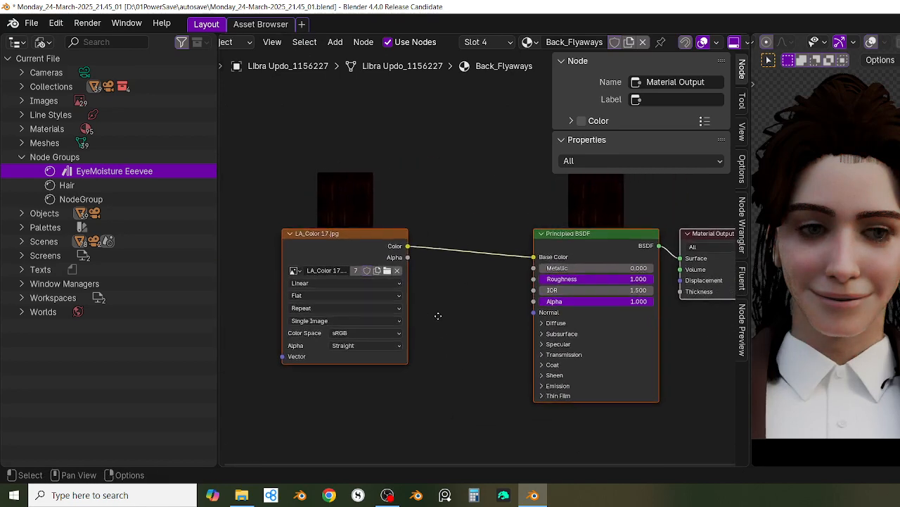
{"action": "left_click_drag", "start_coordinate": [382, 210], "coordinate": [583, 384]}
{"action": "key", "text": "x"}
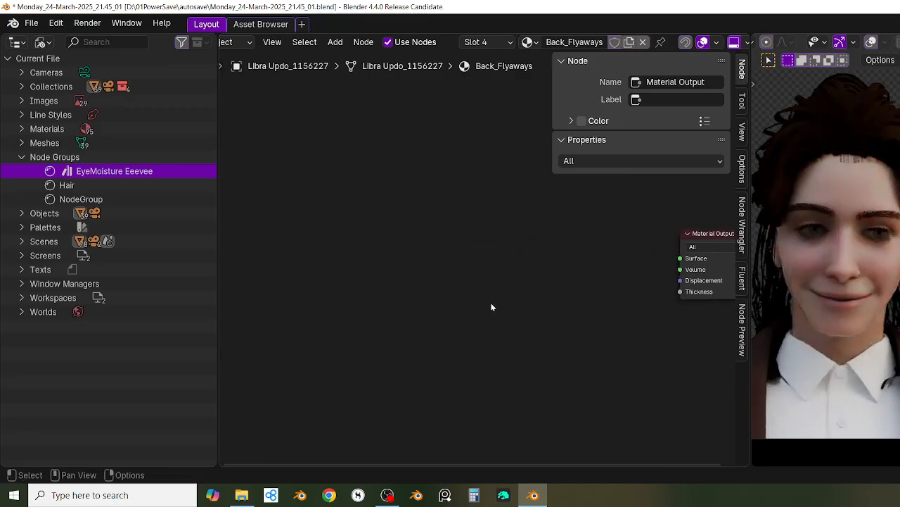
Step: Paste the Hair group into Back_Flyaways, link its BSDF output to the Material Output's Surface, and move it closer
{"action": "key", "text": "ctrl+v"}
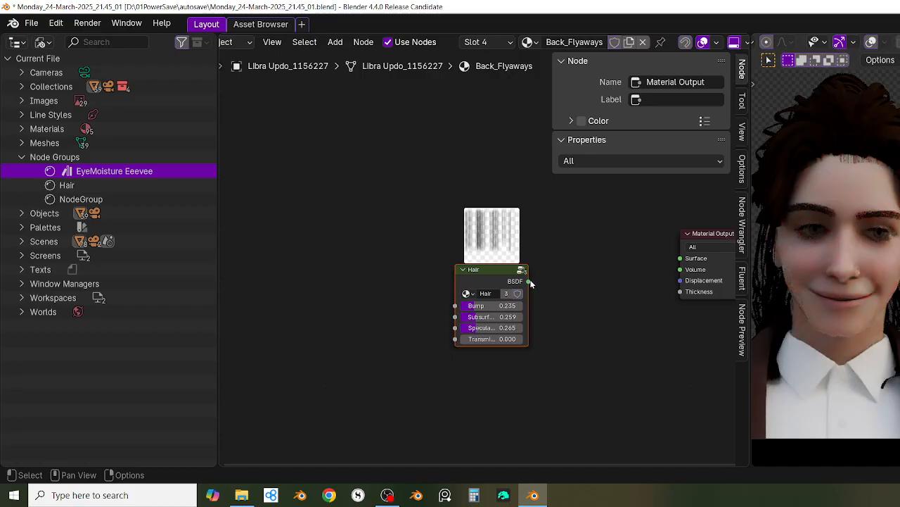
{"action": "left_click_drag", "start_coordinate": [528, 280], "coordinate": [681, 260]}
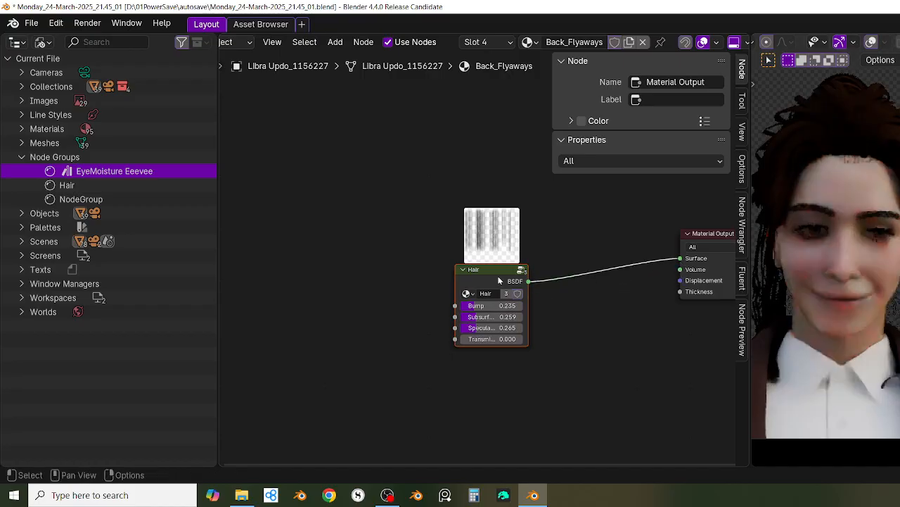
{"action": "left_click_drag", "start_coordinate": [501, 279], "coordinate": [572, 268]}
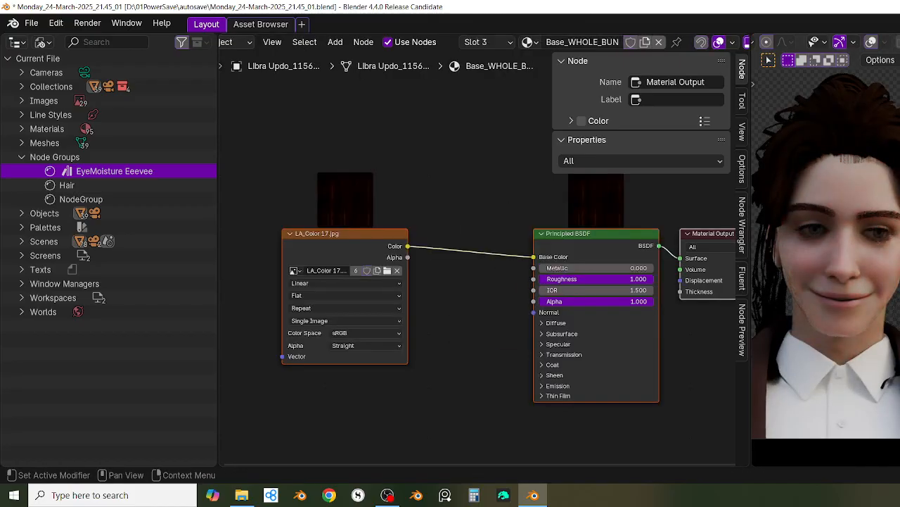
Step: In the Base_WHOLE_BUN material, delete the LA_Color 17.jpg texture node and the Principled BSDF
{"action": "scroll", "coordinate": [471, 348], "scroll_direction": "down", "scroll_amount": 3}
{"action": "left_click_drag", "start_coordinate": [360, 195], "coordinate": [561, 380]}
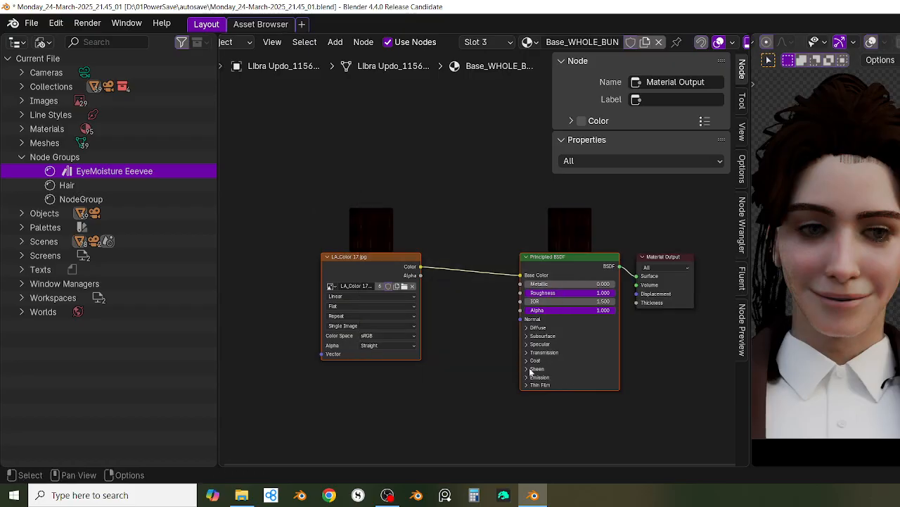
{"action": "key", "text": "Delete"}
{"action": "left_click", "coordinate": [653, 258]}
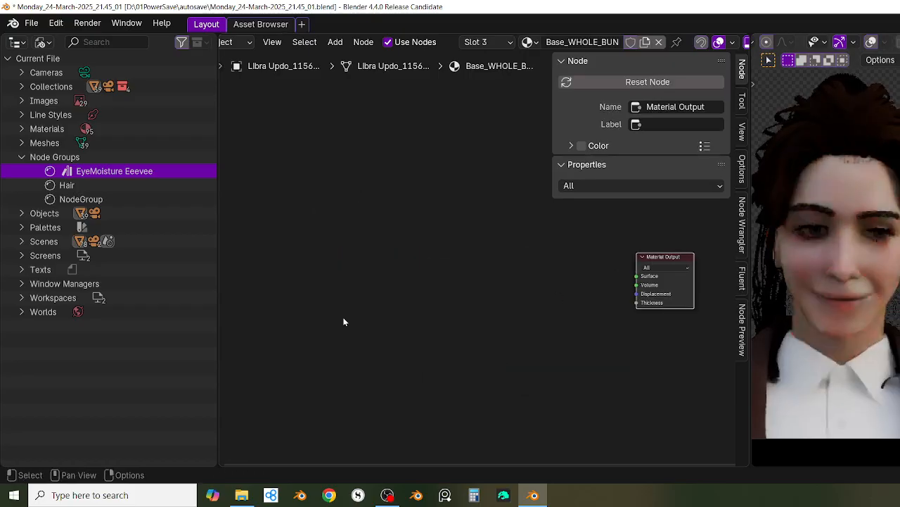
Step: Paste a single Hair group into Base_WHOLE_BUN and link its BSDF output to the Material Output's Surface
{"action": "key", "text": "ctrl+v"}
{"action": "key", "text": "ctrl+v"}
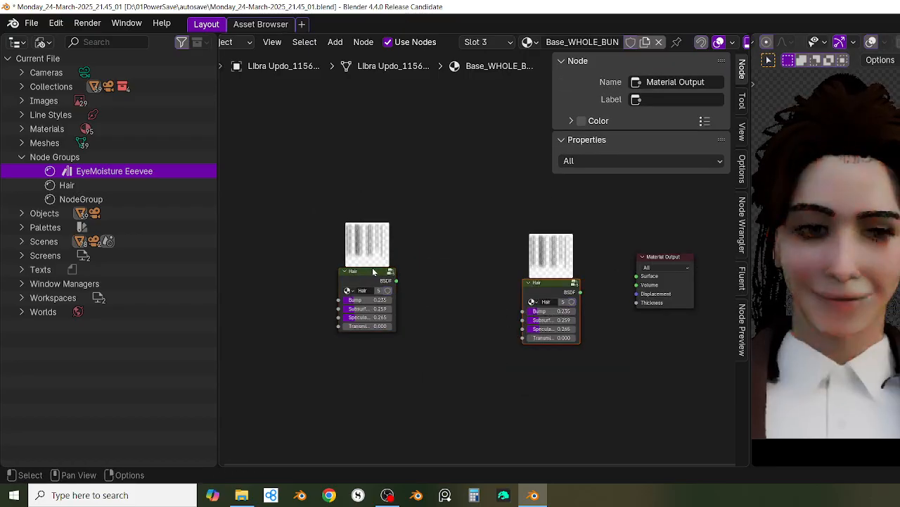
{"action": "key", "text": "Delete"}
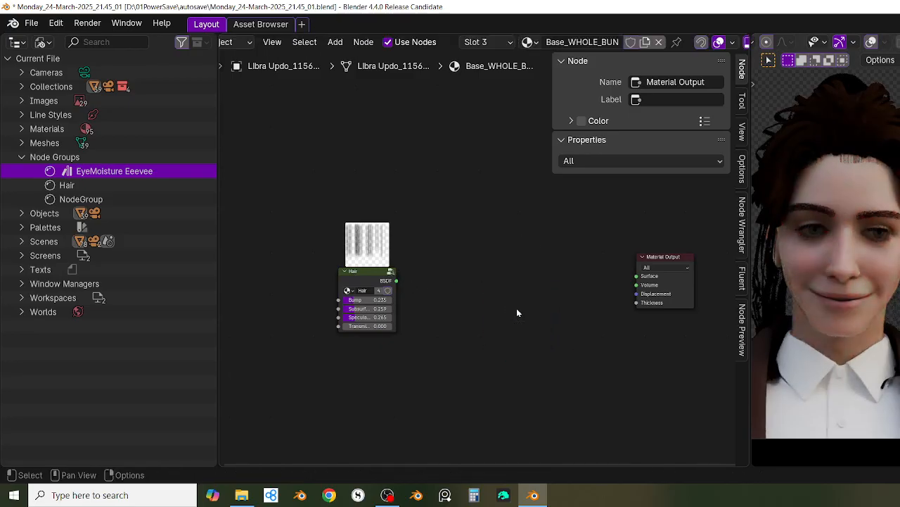
{"action": "left_click_drag", "start_coordinate": [396, 281], "coordinate": [636, 276]}
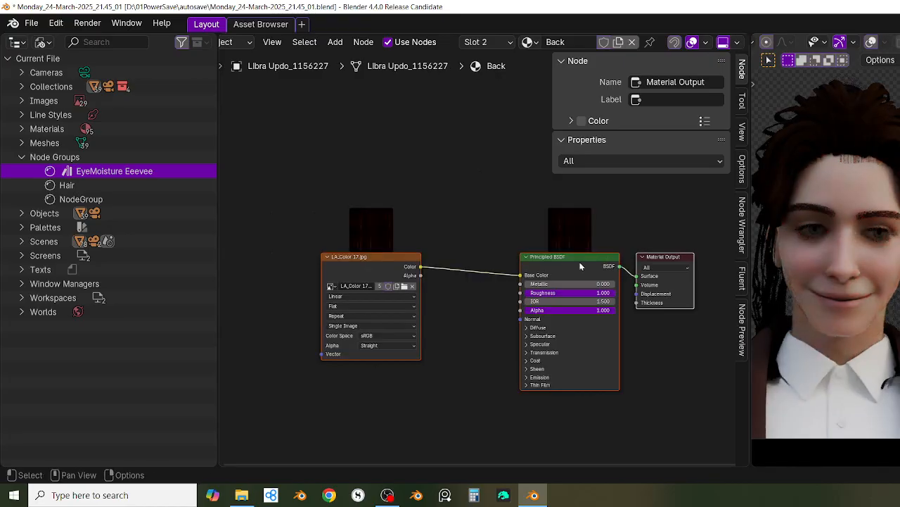
Step: In the Back material, replace the LA_Color 17.jpg texture and Principled BSDF with a pasted Hair group linked to the Material Output's Surface
{"action": "left_click_drag", "start_coordinate": [372, 215], "coordinate": [524, 377]}
{"action": "key", "text": "x"}
{"action": "left_click", "coordinate": [655, 257]}
{"action": "key", "text": "ctrl+v"}
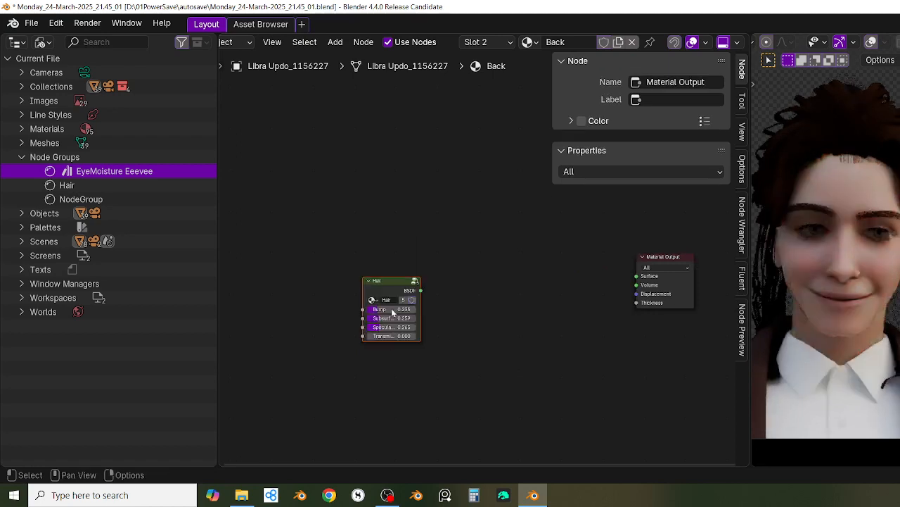
{"action": "left_click_drag", "start_coordinate": [420, 290], "coordinate": [636, 281]}
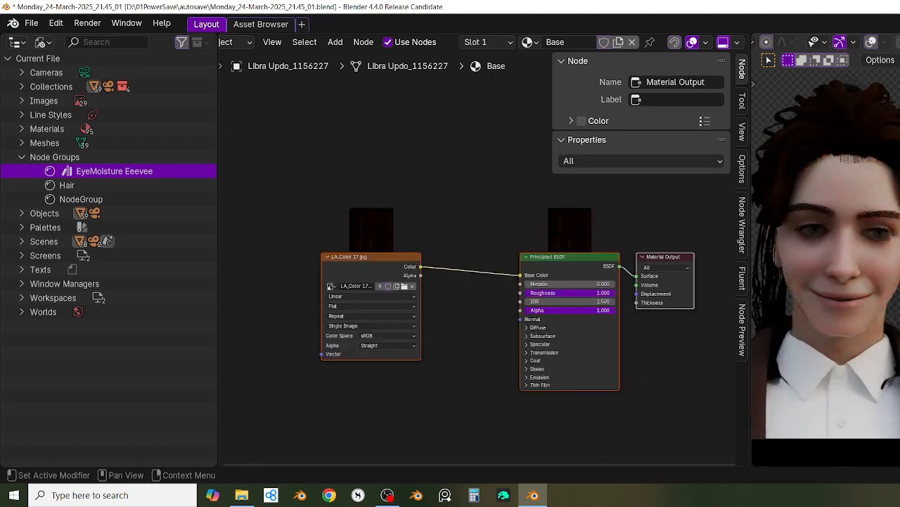
Step: In the Base material, replace the texture and Principled BSDF with a pasted Hair group, link it to the output's Surface and move it closer
{"action": "left_click_drag", "start_coordinate": [329, 202], "coordinate": [611, 407]}
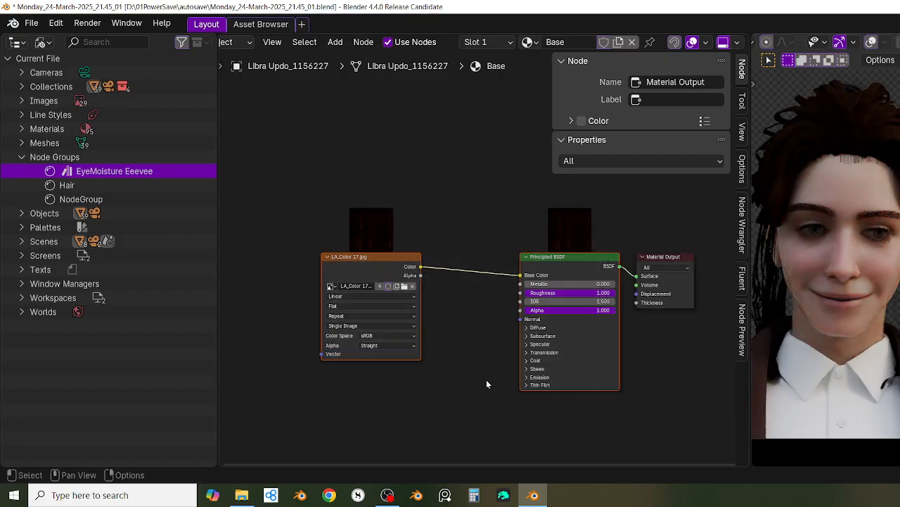
{"action": "key", "text": "x"}
{"action": "left_click", "coordinate": [647, 265]}
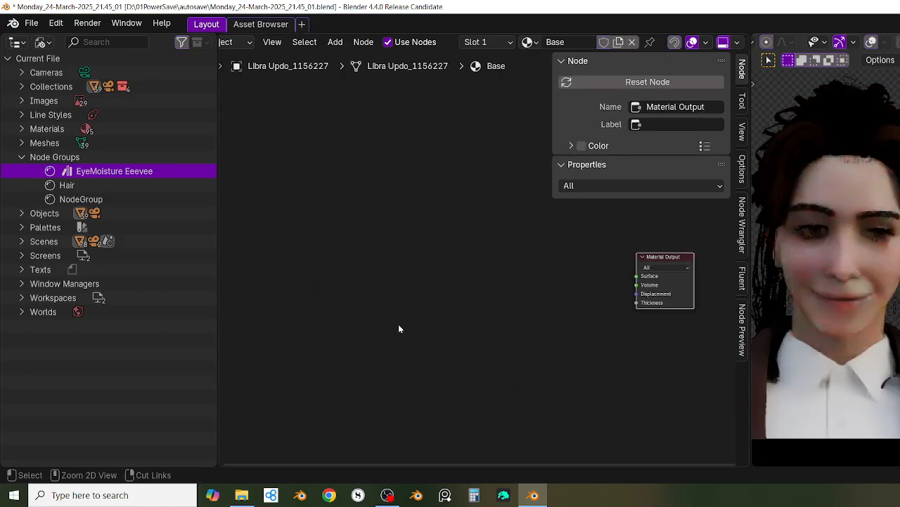
{"action": "key", "text": "ctrl+v"}
{"action": "left_click_drag", "start_coordinate": [427, 307], "coordinate": [634, 282]}
{"action": "left_click_drag", "start_coordinate": [401, 310], "coordinate": [517, 292]}
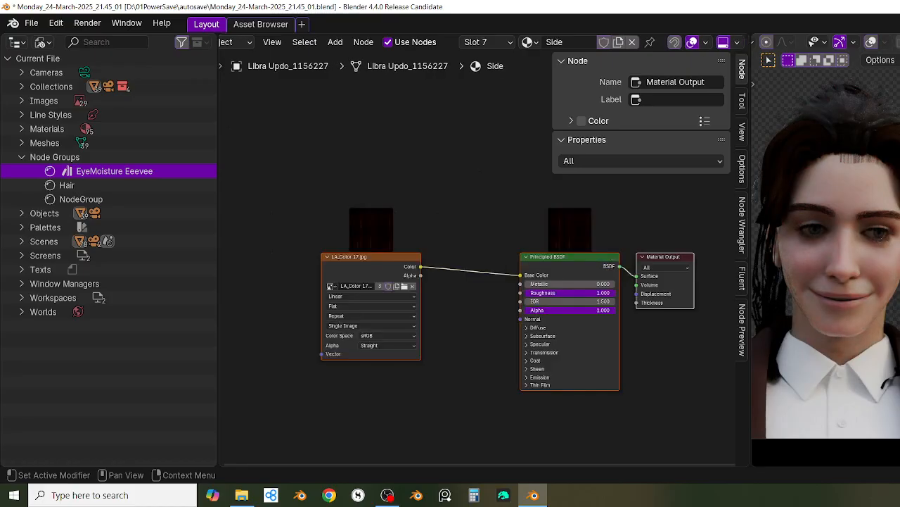
Step: In the Side material, replace the LA_Color 17.jpg texture and Principled BSDF with a pasted Hair group linked to the Material Output's Surface
{"action": "left_click_drag", "start_coordinate": [378, 206], "coordinate": [532, 386]}
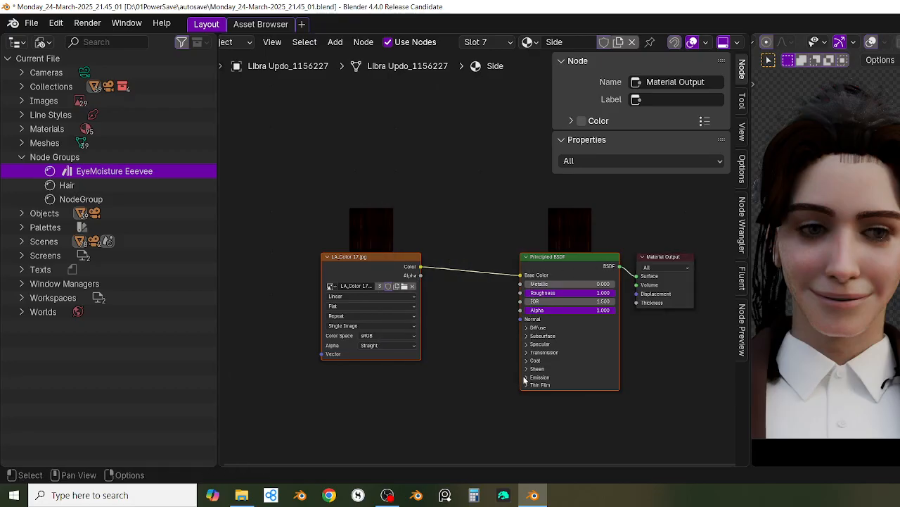
{"action": "key", "text": "x"}
{"action": "left_click", "coordinate": [668, 262]}
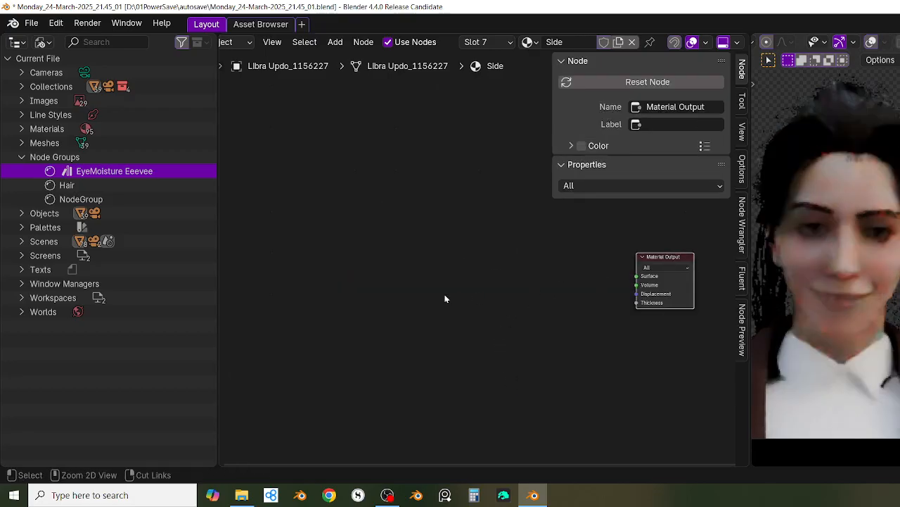
{"action": "key", "text": "ctrl+v"}
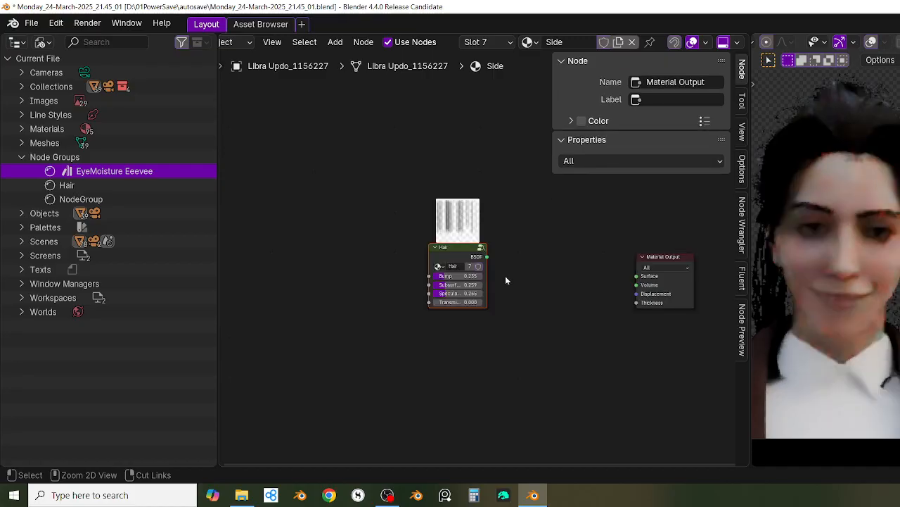
{"action": "left_click_drag", "start_coordinate": [484, 257], "coordinate": [636, 275]}
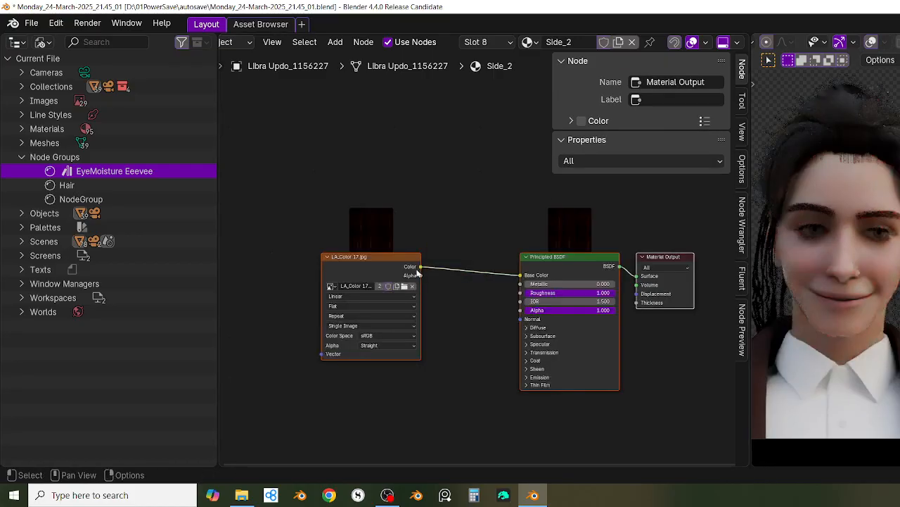
Step: In the Side_2 material, replace the LA_Color 17.jpg texture and Principled BSDF with a pasted Hair group linked to the Material Output's Surface
{"action": "left_click_drag", "start_coordinate": [371, 197], "coordinate": [561, 420]}
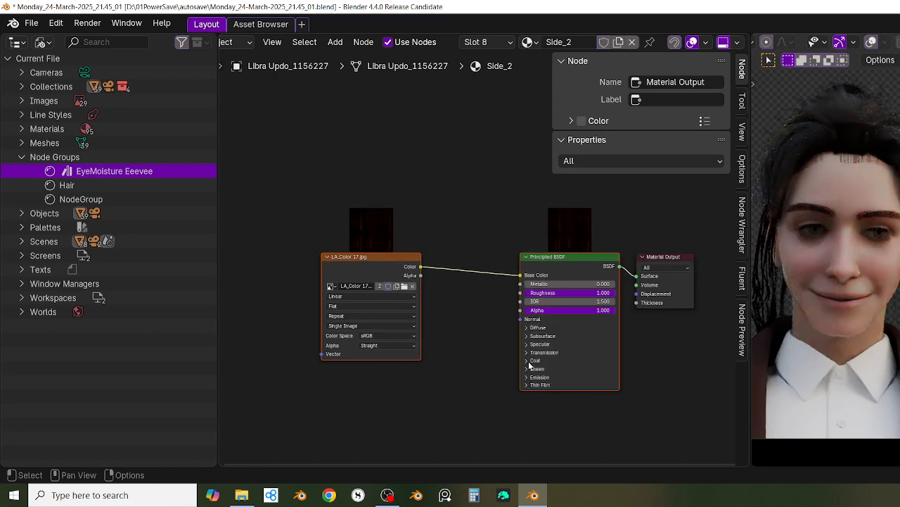
{"action": "key", "text": "Delete"}
{"action": "key", "text": "ctrl+v"}
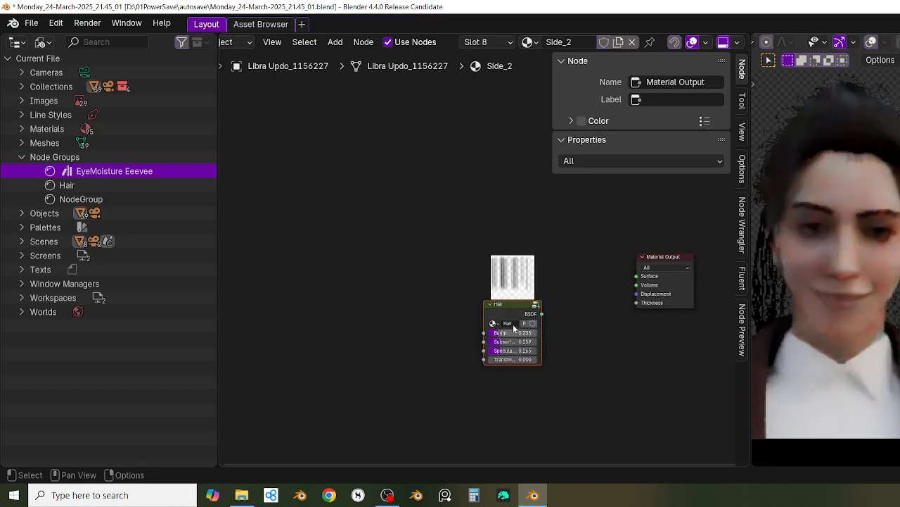
{"action": "left_click_drag", "start_coordinate": [541, 314], "coordinate": [637, 276]}
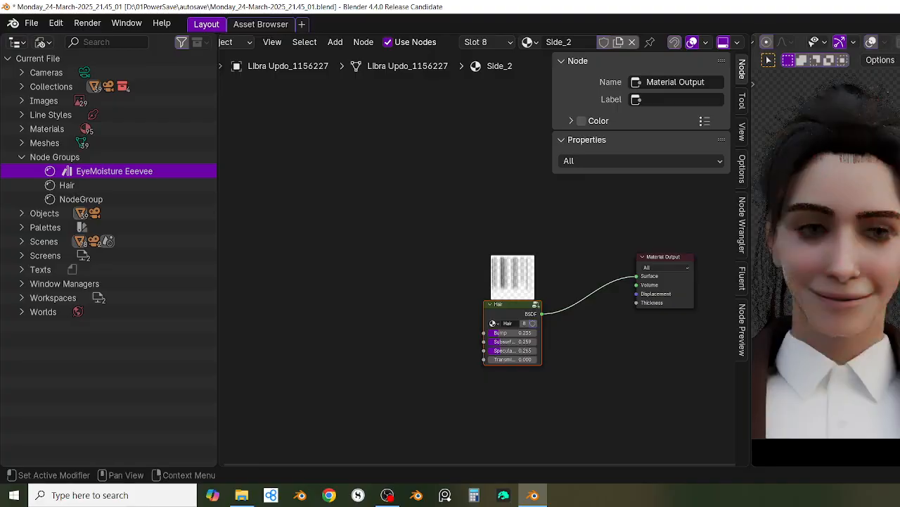
{"action": "scroll", "coordinate": [627, 311], "scroll_direction": "up", "scroll_amount": 1}
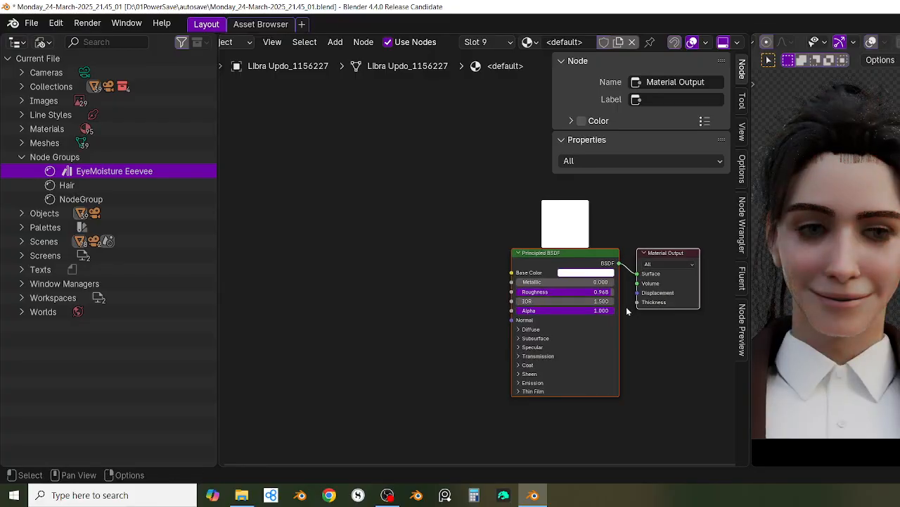
{"action": "scroll", "coordinate": [628, 311], "scroll_direction": "up", "scroll_amount": 2}
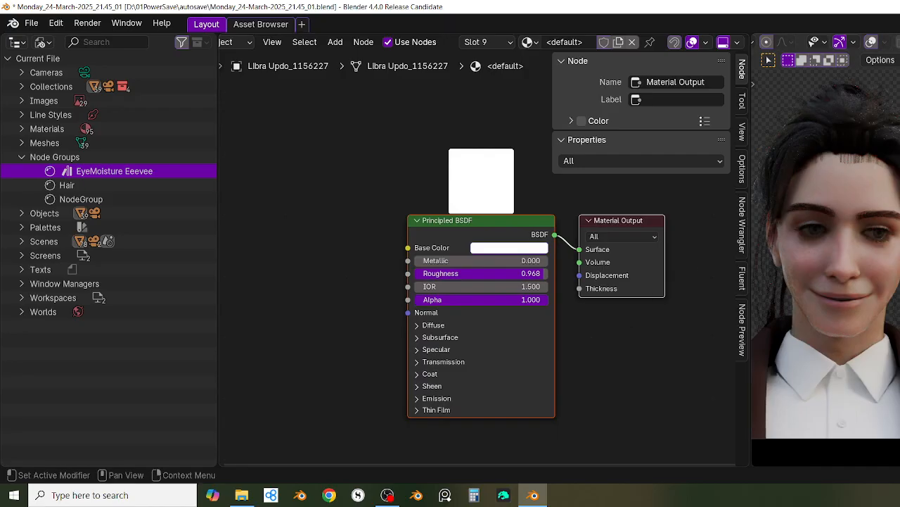
{"action": "scroll", "coordinate": [866, 252], "scroll_direction": "up", "scroll_amount": 2}
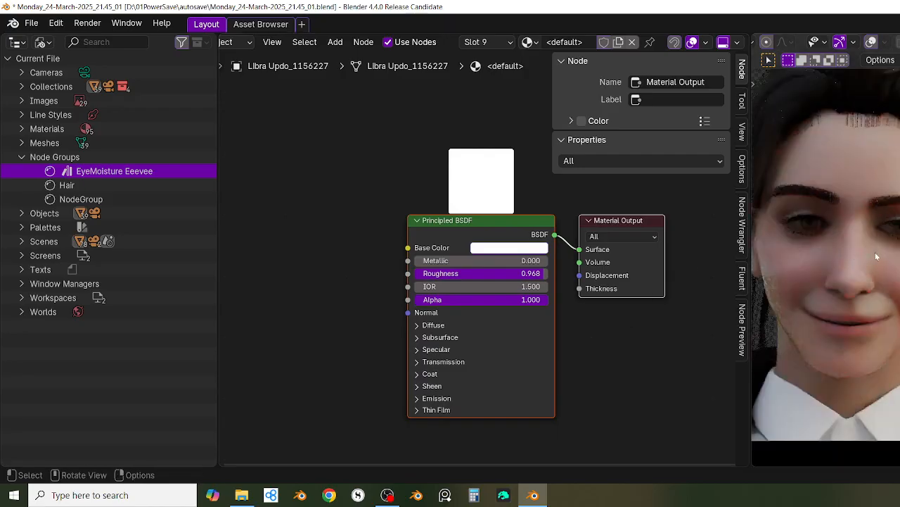
{"action": "scroll", "coordinate": [875, 252], "scroll_direction": "down", "scroll_amount": 3}
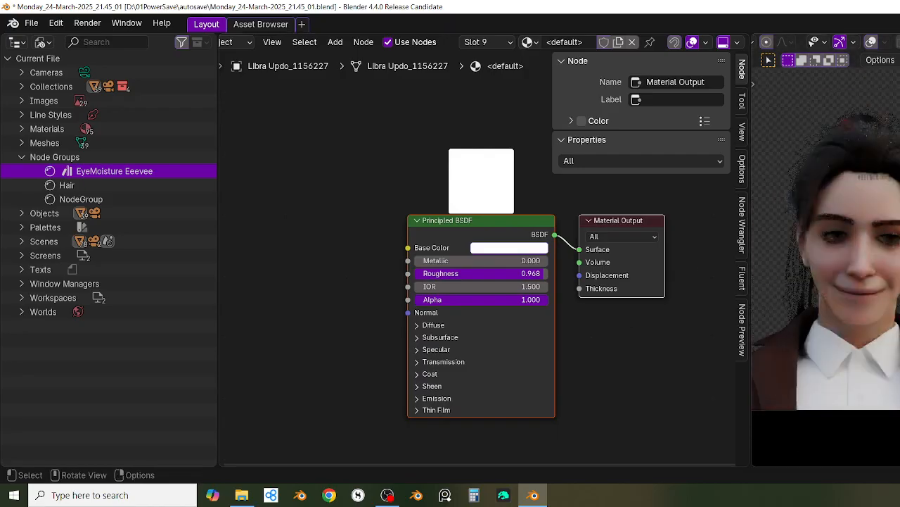
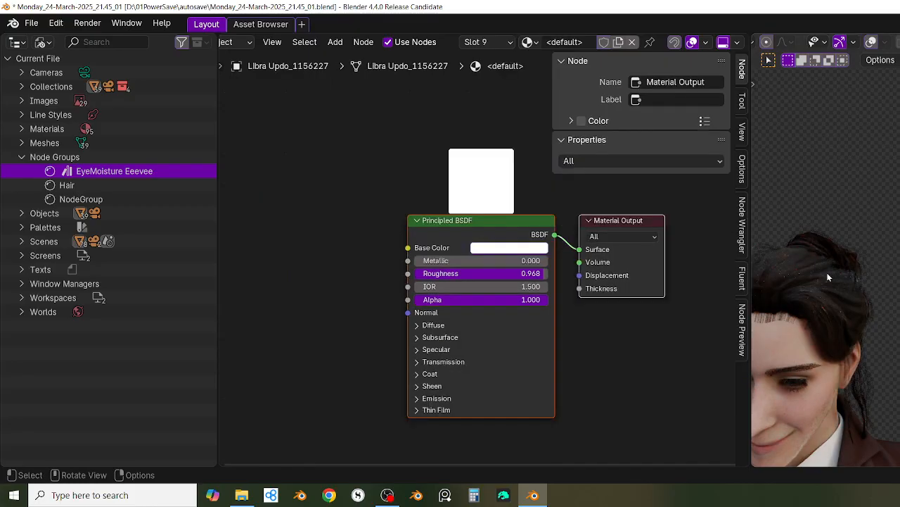
Step: Switch the updo hair to its Cap material in Slot 6 and delete the Hair group node
{"action": "left_click", "coordinate": [826, 273]}
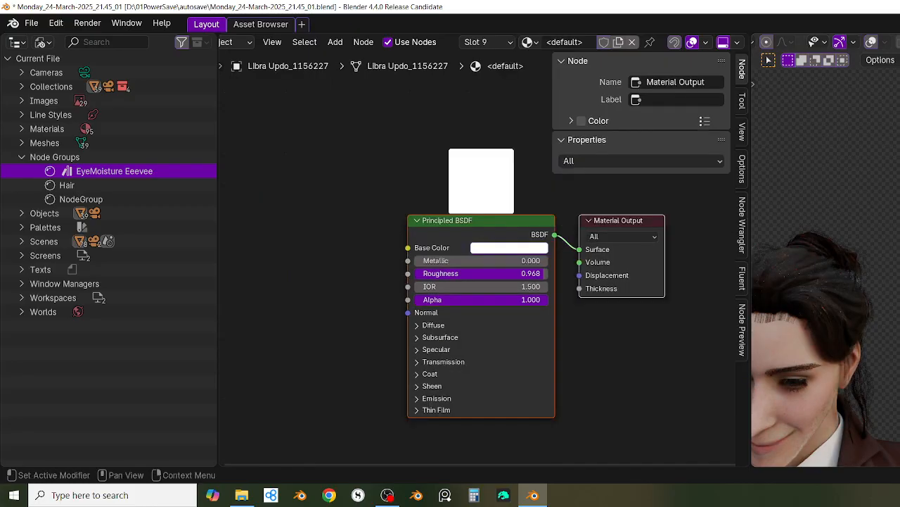
{"action": "scroll", "coordinate": [459, 300], "scroll_direction": "up", "scroll_amount": 3}
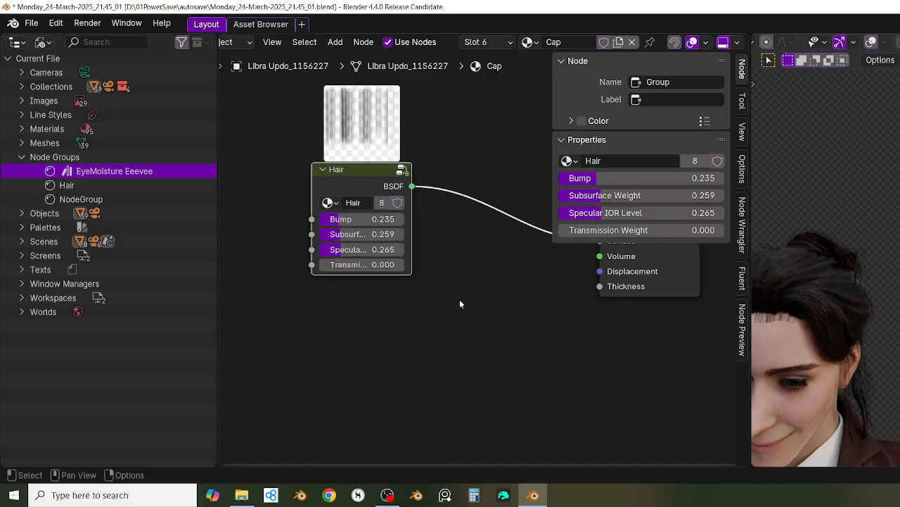
{"action": "middle_click_drag", "start_coordinate": [459, 300], "coordinate": [428, 381]}
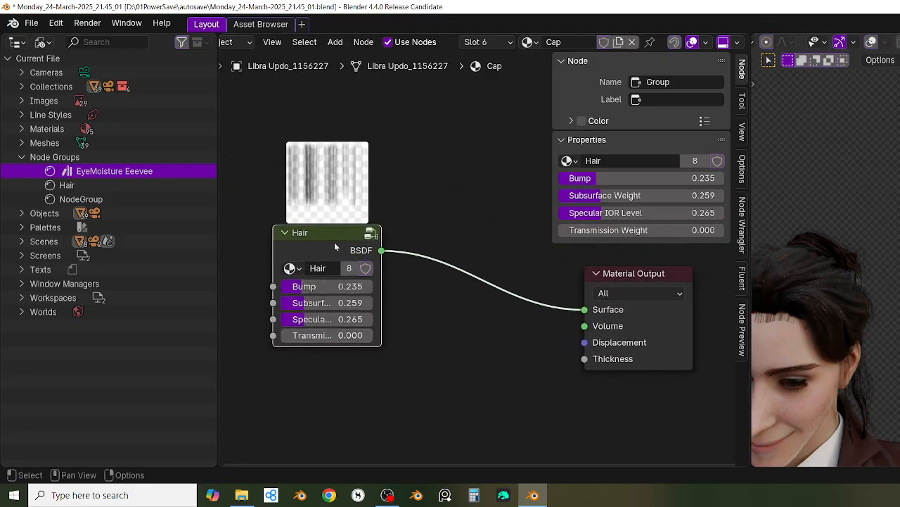
{"action": "scroll", "coordinate": [384, 295], "scroll_direction": "down", "scroll_amount": 2}
{"action": "middle_click_drag", "start_coordinate": [406, 339], "coordinate": [466, 338]}
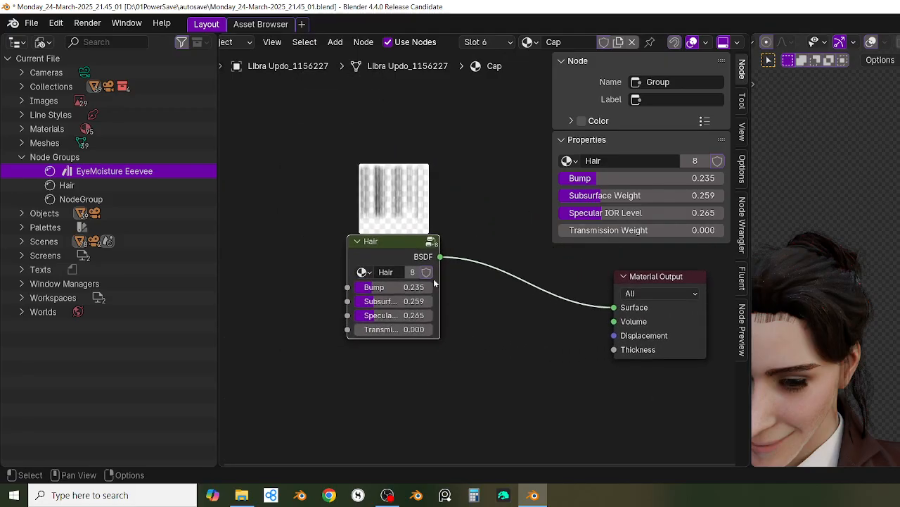
{"action": "key", "text": "x"}
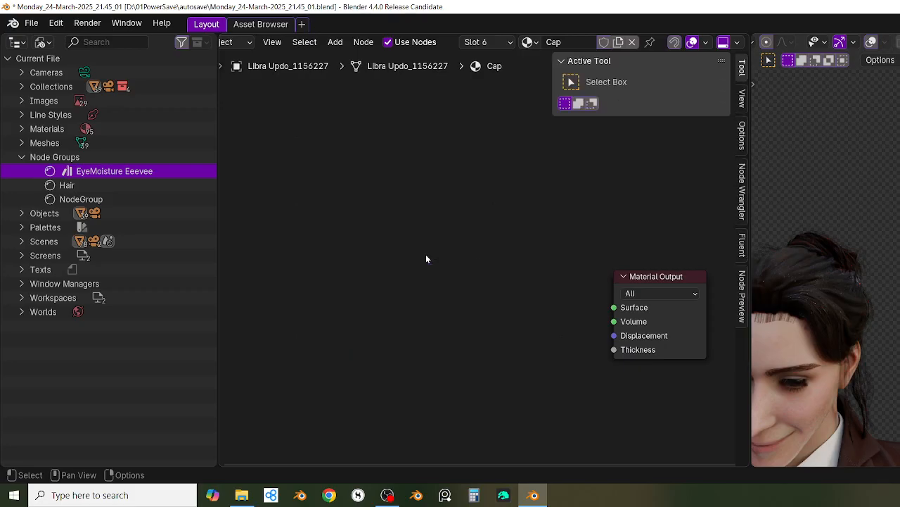
Step: Add a Principled BSDF node to the Cap material and link its BSDF output to the Material Output's Surface
{"action": "left_click", "coordinate": [628, 285]}
{"action": "key", "text": "F3"}
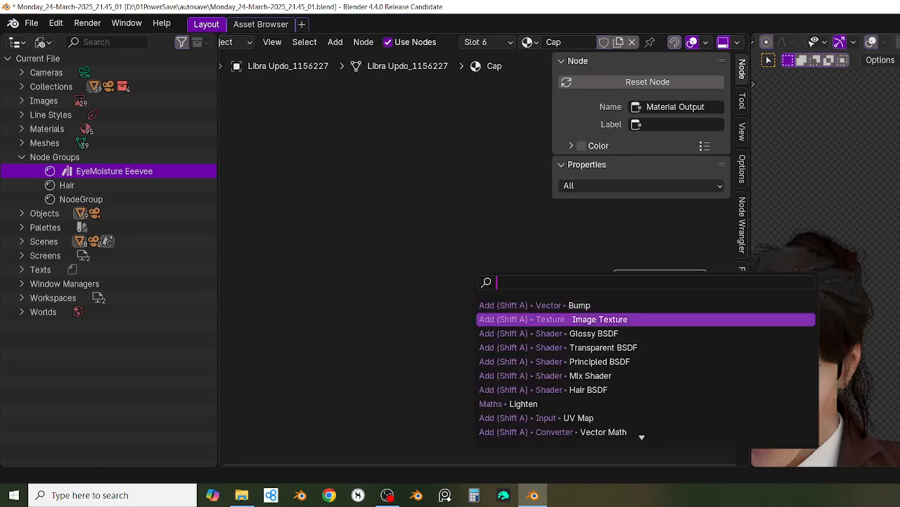
{"action": "type", "text": "pr"}
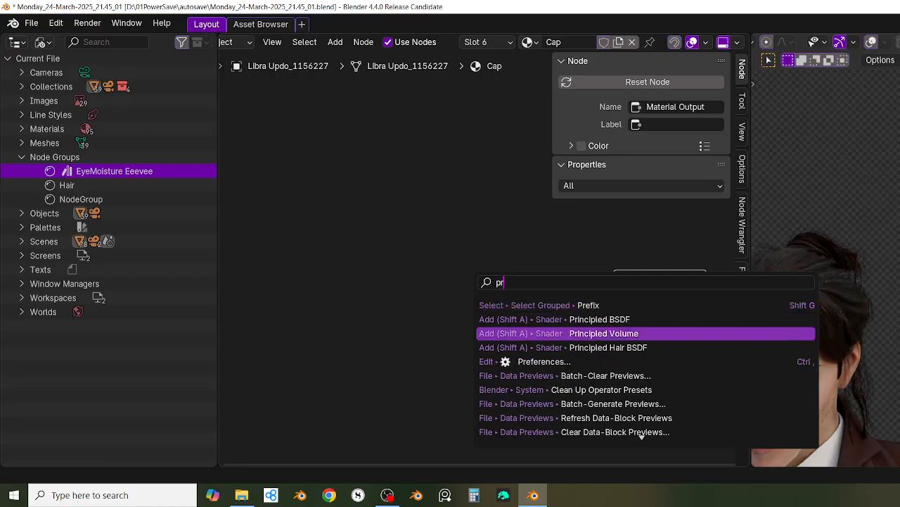
{"action": "key", "text": "Up"}
{"action": "key", "text": "Return"}
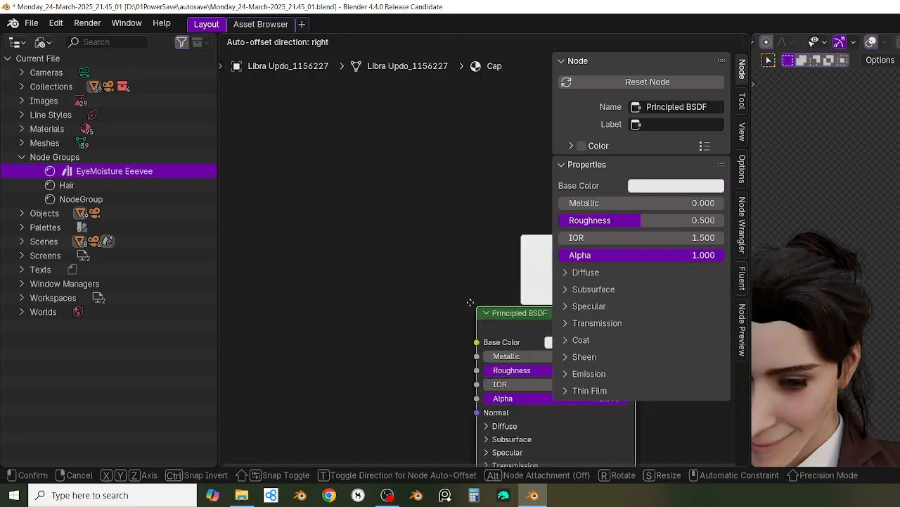
{"action": "key", "text": "n"}
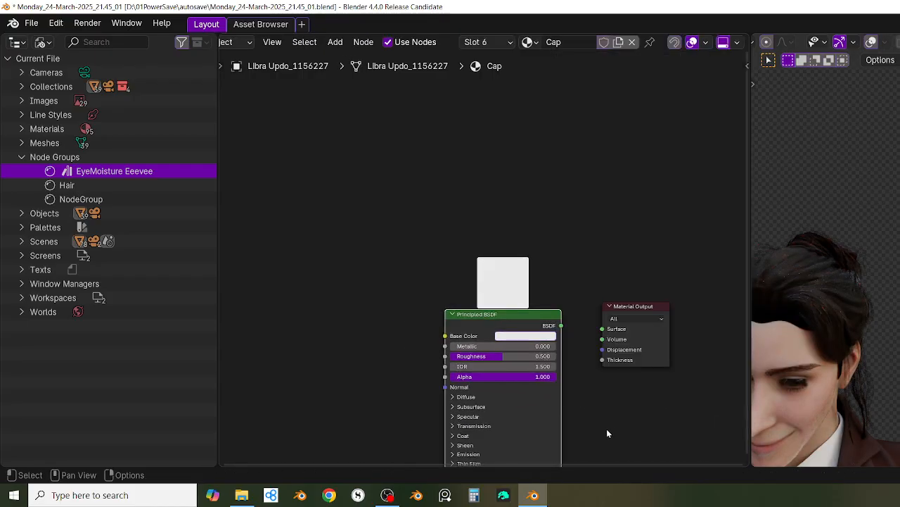
{"action": "key", "text": "Home"}
{"action": "left_click_drag", "start_coordinate": [564, 282], "coordinate": [615, 286]}
Step: Set the Alpha of the Cap material's Principled BSDF to 0.000
{"action": "scroll", "coordinate": [677, 348], "scroll_direction": "up", "scroll_amount": 1}
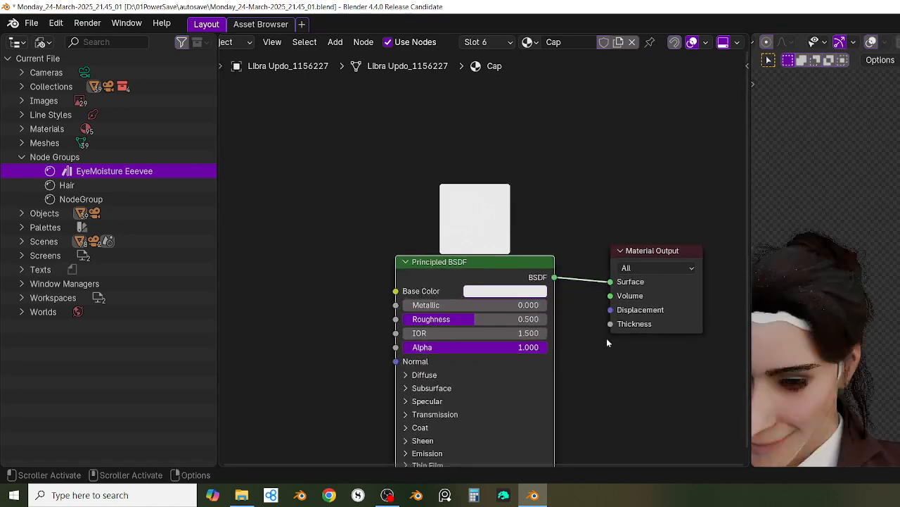
{"action": "middle_click_drag", "start_coordinate": [557, 380], "coordinate": [583, 374]}
{"action": "scroll", "coordinate": [582, 374], "scroll_direction": "up", "scroll_amount": 1}
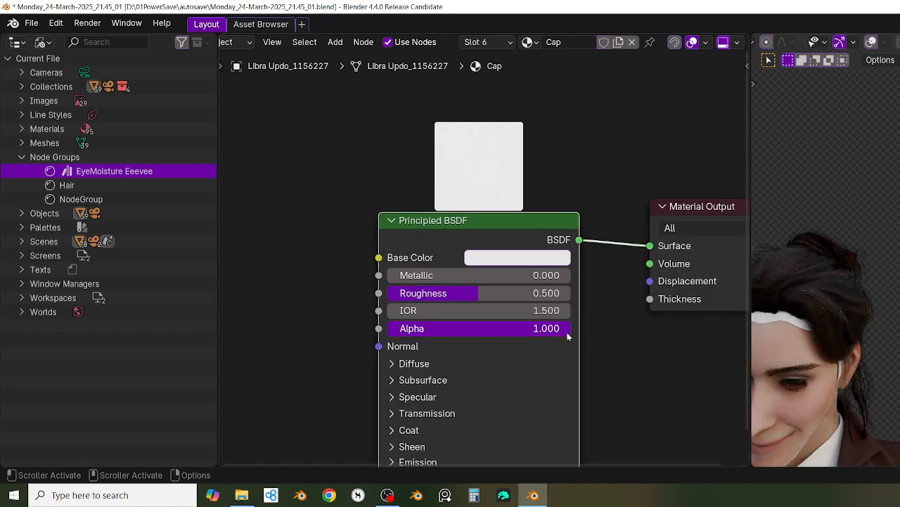
{"action": "left_click_drag", "start_coordinate": [567, 328], "coordinate": [394, 329]}
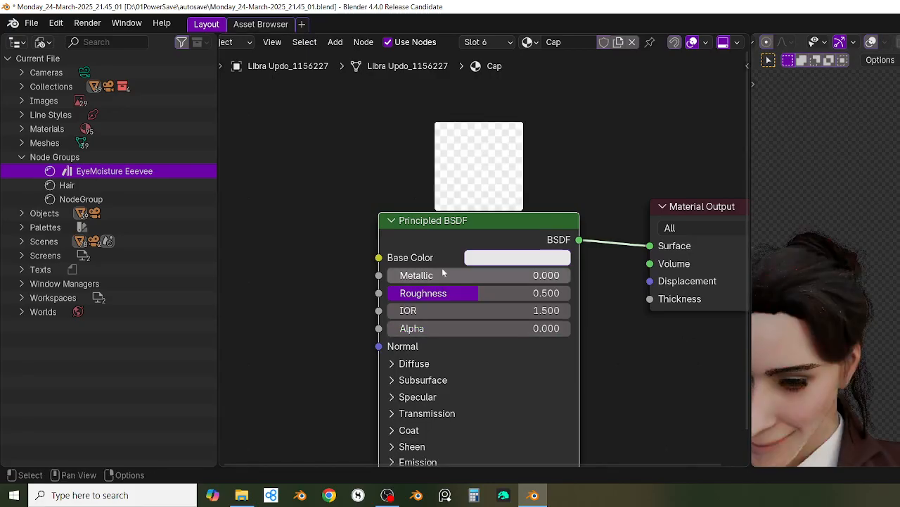
{"action": "scroll", "coordinate": [624, 194], "scroll_direction": "down", "scroll_amount": 2}
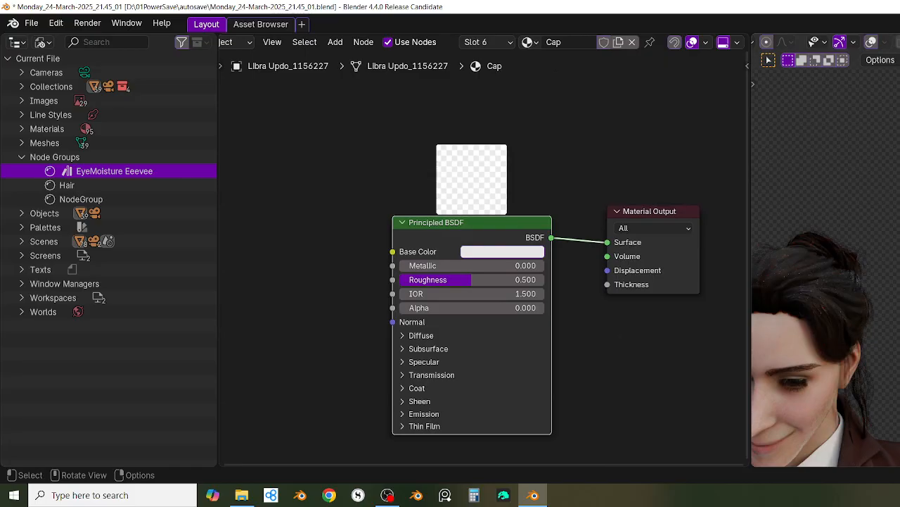
Step: Return to the camera view of the character and expand the 3D viewport over the node editor's area
{"action": "middle_click_drag", "start_coordinate": [897, 296], "coordinate": [898, 290]}
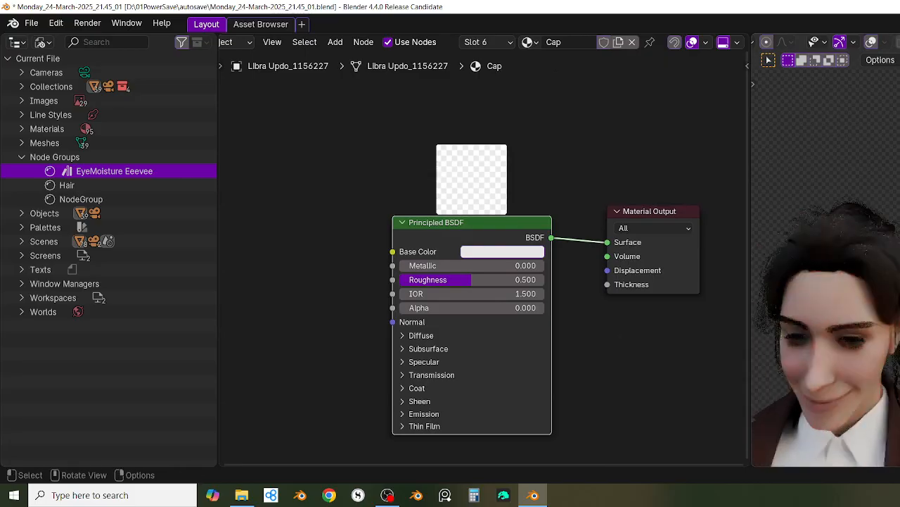
{"action": "key", "text": "KP_0"}
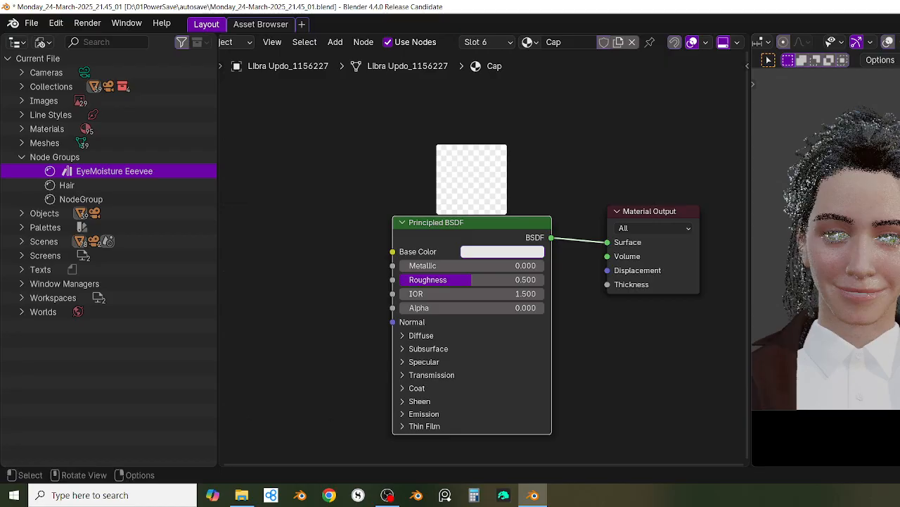
{"action": "scroll", "coordinate": [785, 414], "scroll_direction": "up", "scroll_amount": 1}
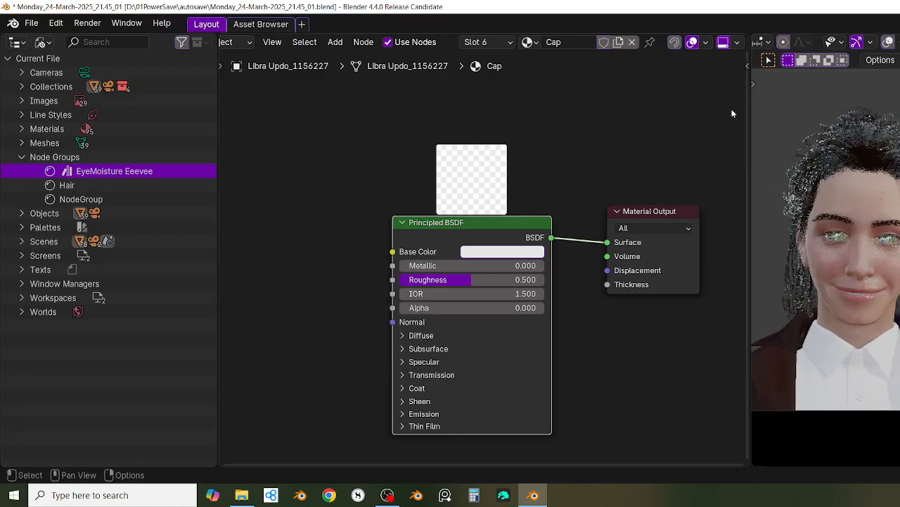
{"action": "scroll", "coordinate": [826, 60], "scroll_direction": "down", "scroll_amount": 3}
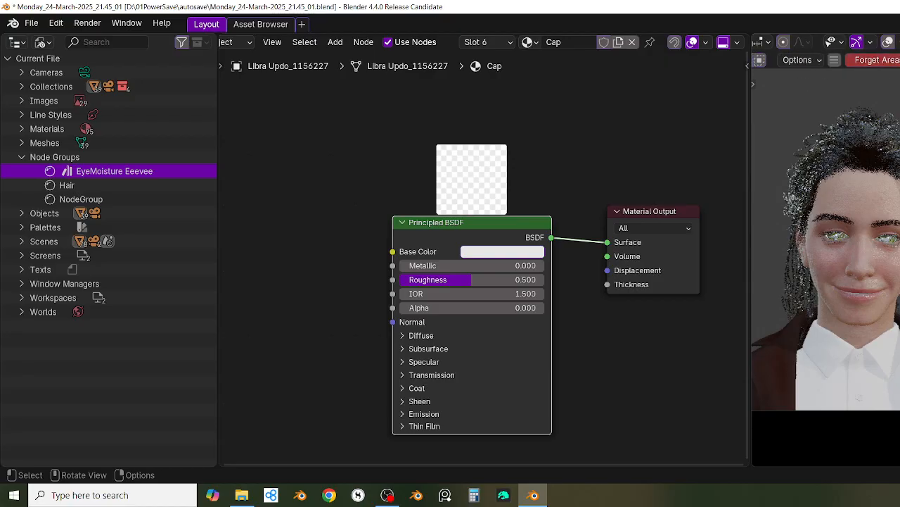
{"action": "left_click", "coordinate": [876, 60]}
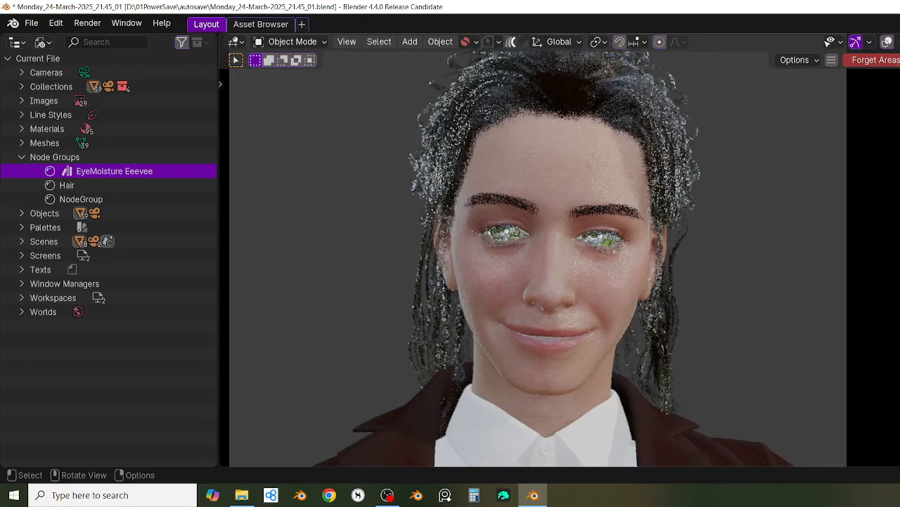
{"action": "scroll", "coordinate": [881, 185], "scroll_direction": "down", "scroll_amount": 5}
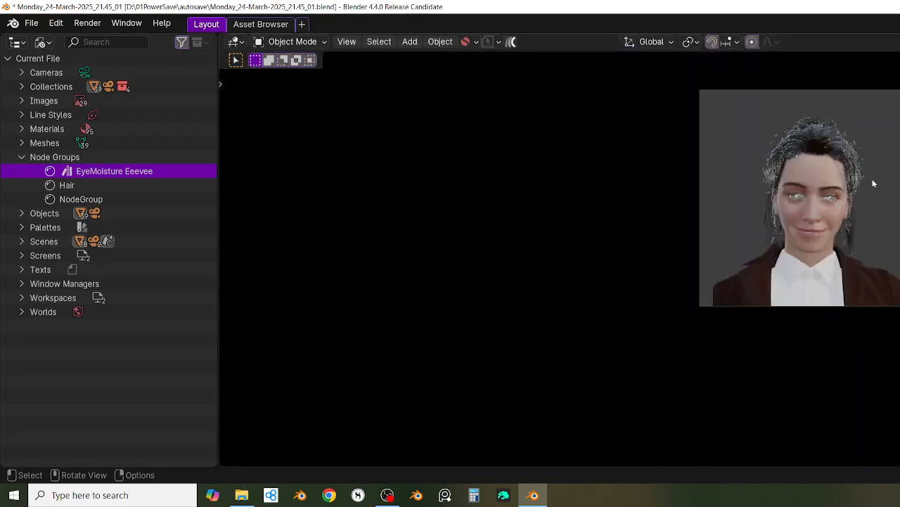
{"action": "scroll", "coordinate": [882, 187], "scroll_direction": "up", "scroll_amount": 1}
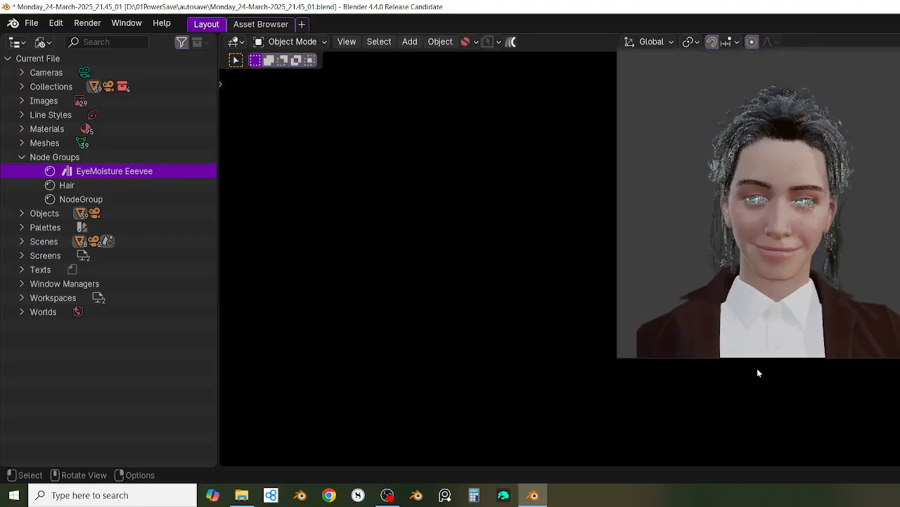
{"action": "key", "text": "b"}
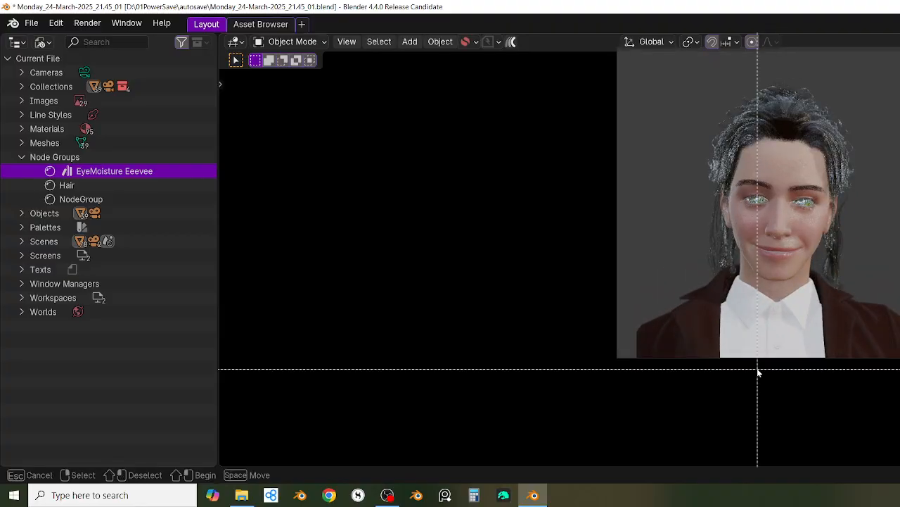
{"action": "key", "text": "Escape"}
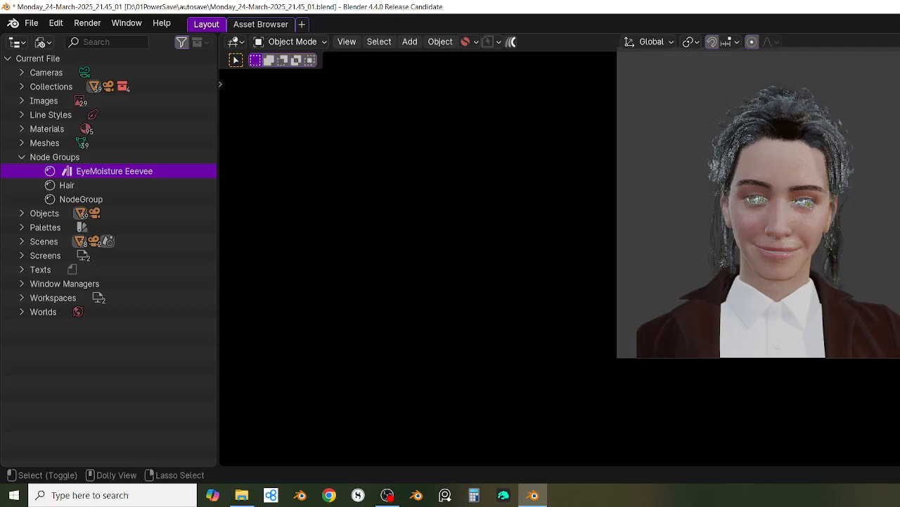
{"action": "key", "text": "ctrl+shift+b"}
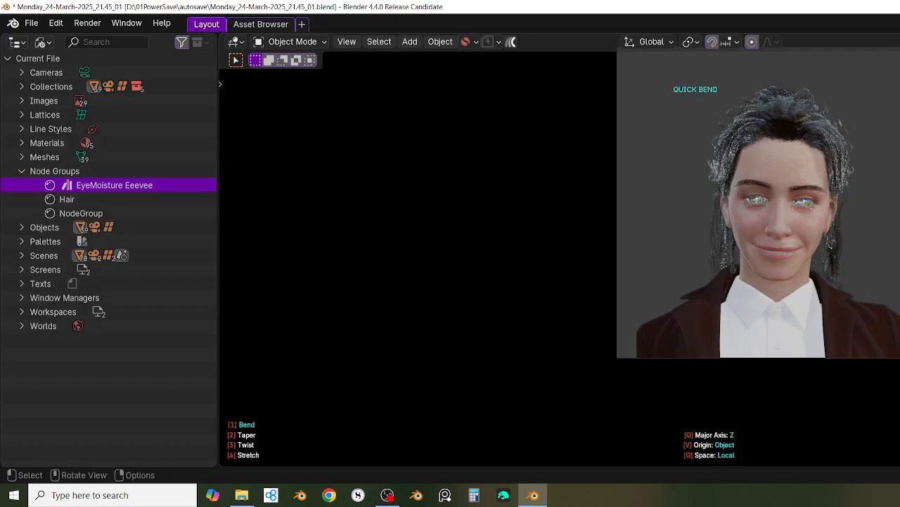
{"action": "right_click", "coordinate": [898, 314]}
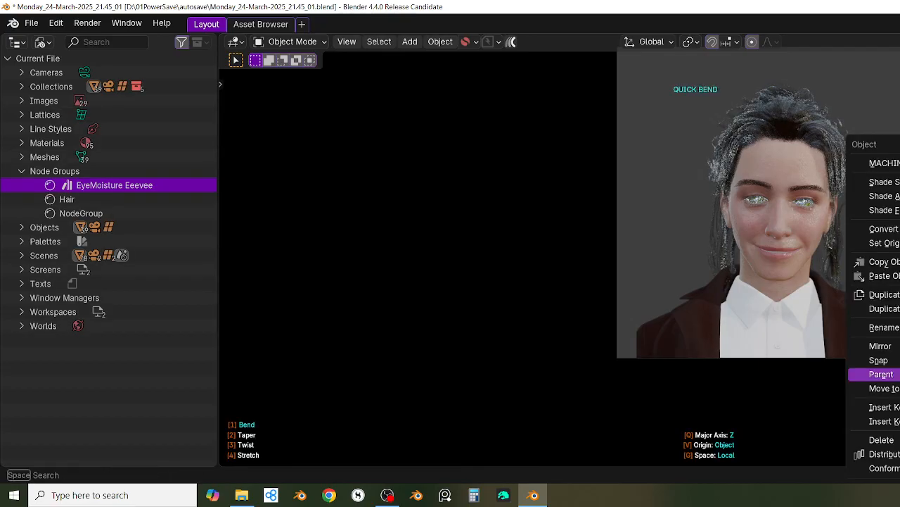
{"action": "key", "text": "Escape"}
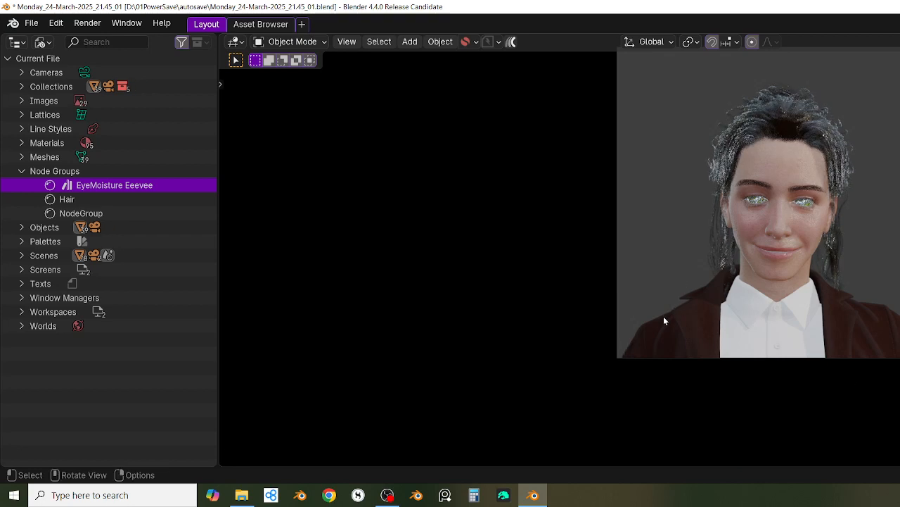
{"action": "key", "text": "ctrl+shift+b"}
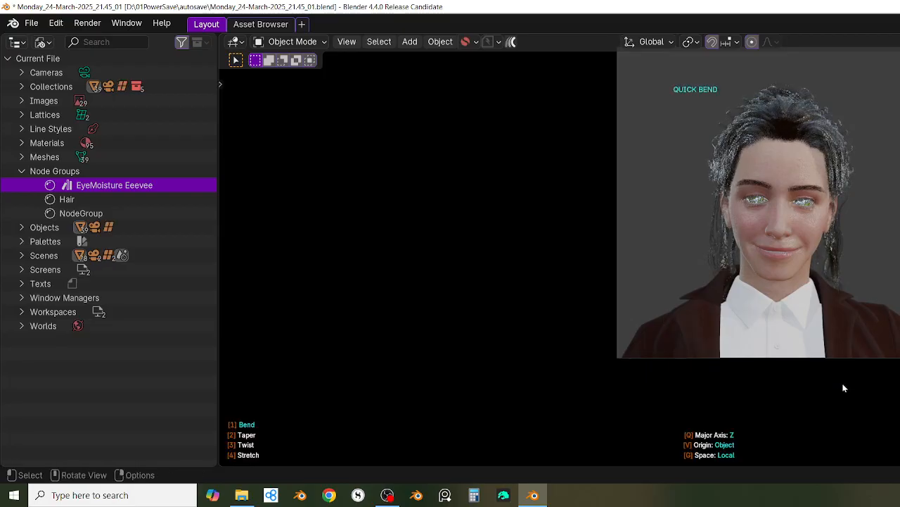
{"action": "key", "text": "Escape"}
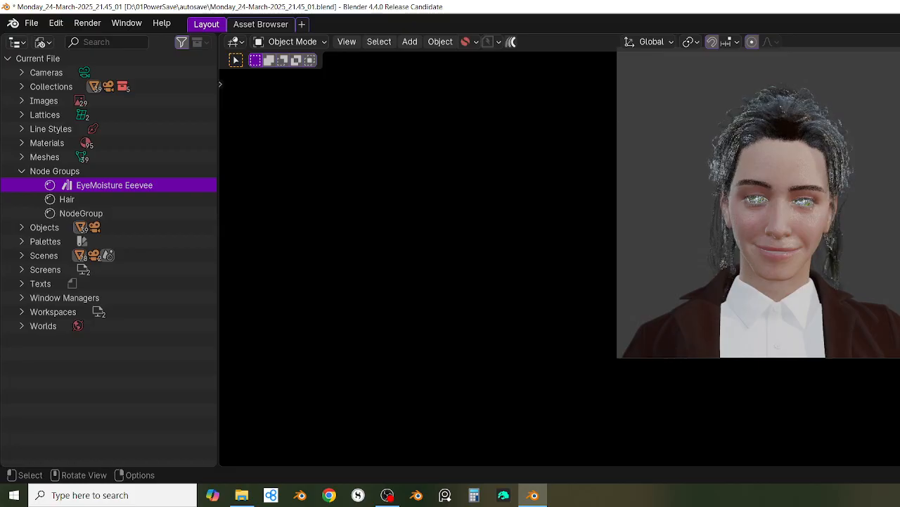
Step: Draw a region border around the whole camera frame of the character
{"action": "key", "text": "shift+t"}
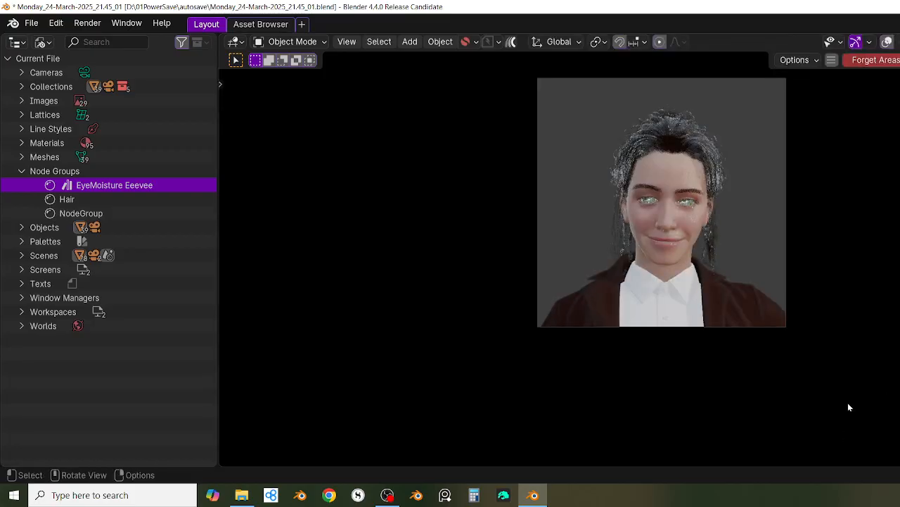
{"action": "key", "text": "b"}
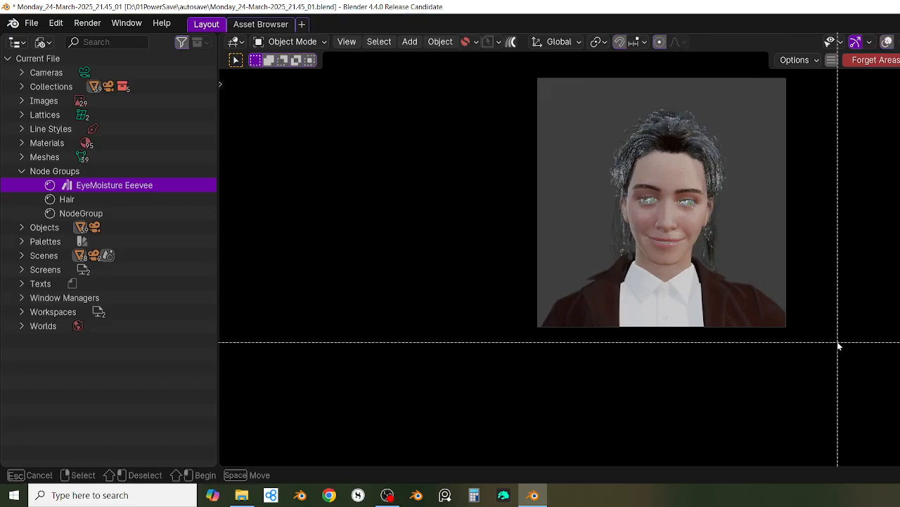
{"action": "left_click_drag", "start_coordinate": [500, 63], "coordinate": [802, 354]}
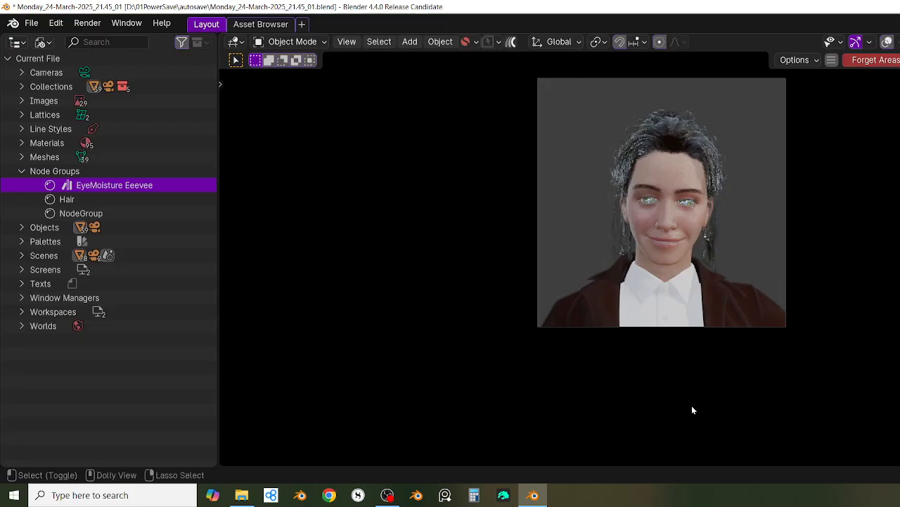
{"action": "key", "text": "ctrl+shift+b"}
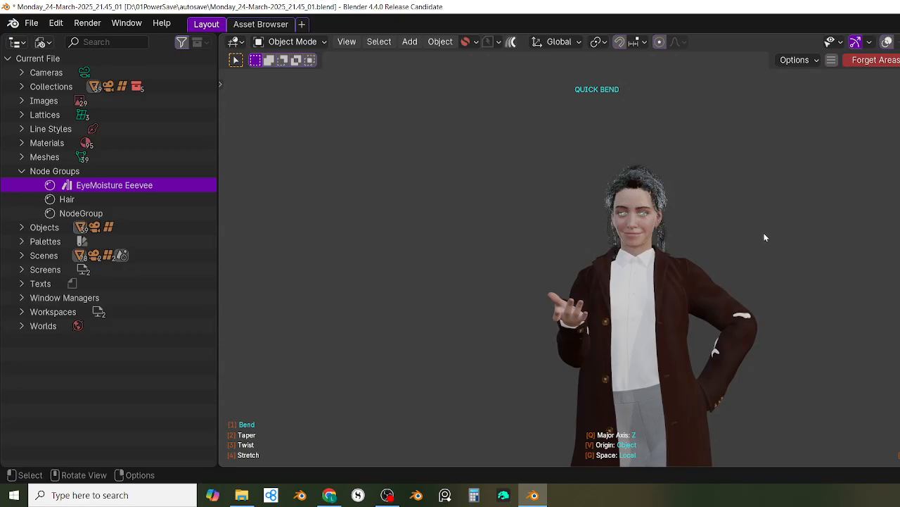
{"action": "key", "text": "Escape"}
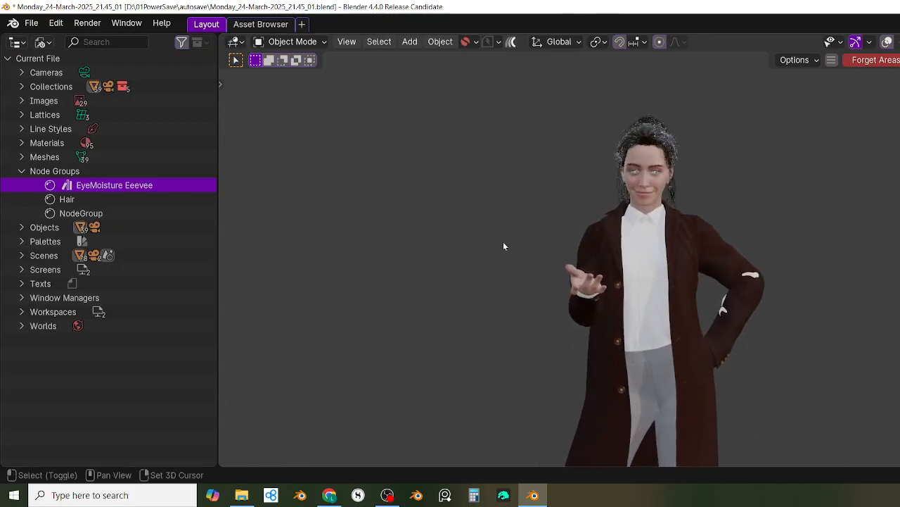
Step: Switch the Outliner to View Layer display and hide the Objects collection, leaving the clothing visible
{"action": "left_click", "coordinate": [42, 43]}
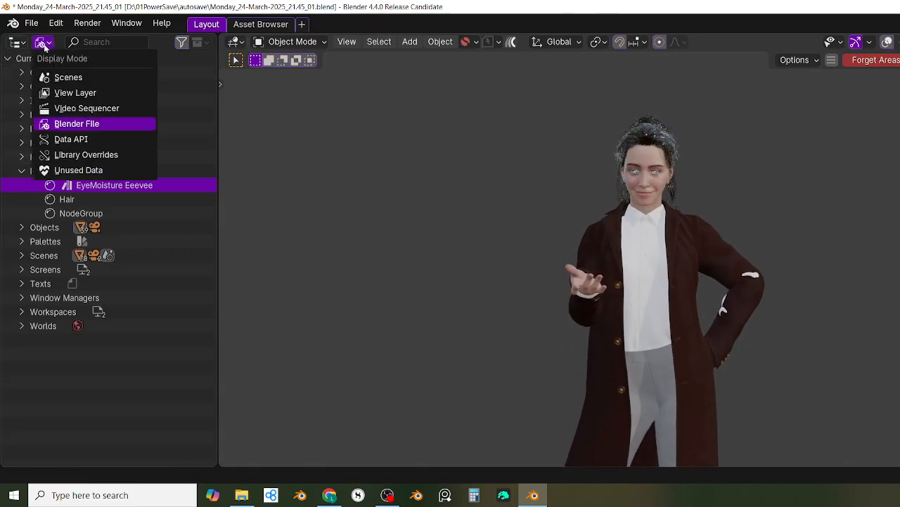
{"action": "left_click", "coordinate": [75, 92]}
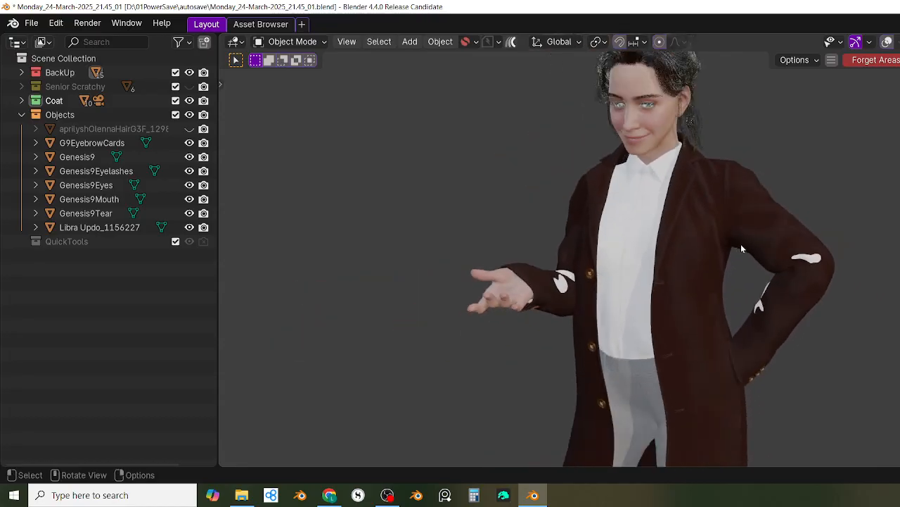
{"action": "middle_click_drag", "start_coordinate": [741, 343], "coordinate": [732, 281]}
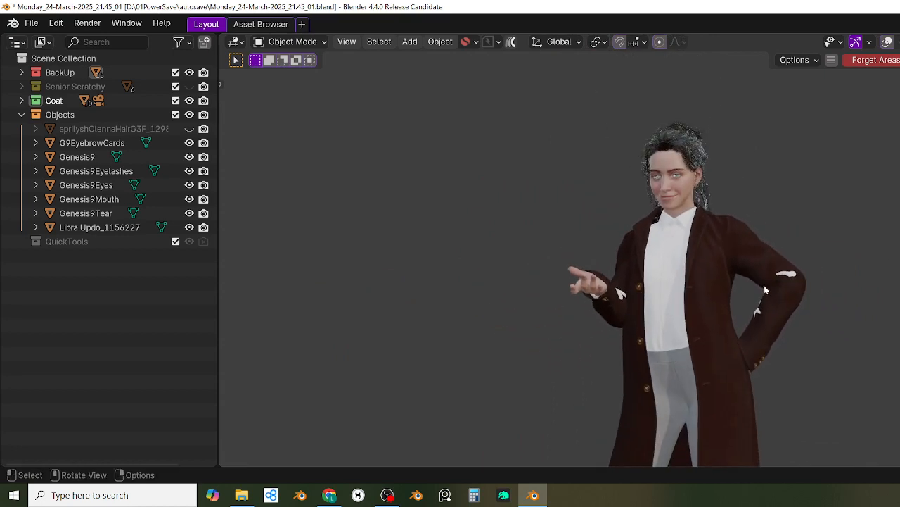
{"action": "scroll", "coordinate": [767, 289], "scroll_direction": "up", "scroll_amount": 2}
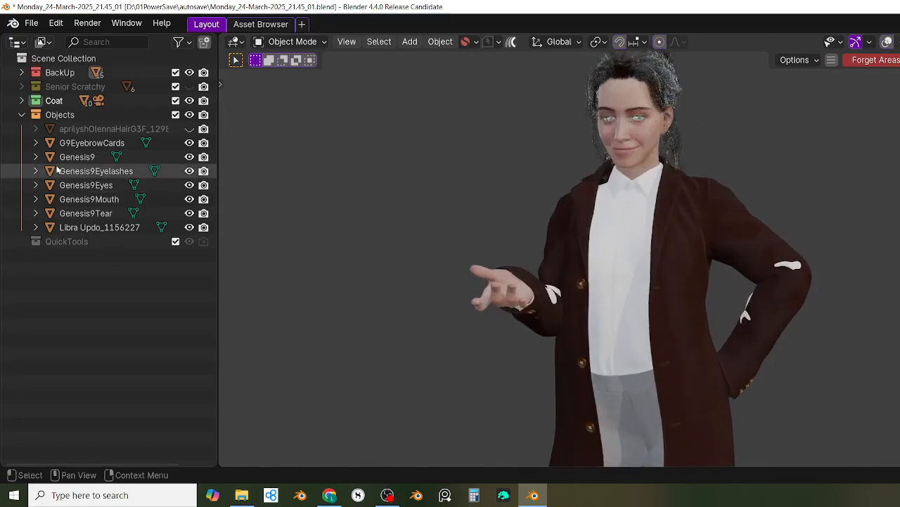
{"action": "left_click", "coordinate": [189, 115]}
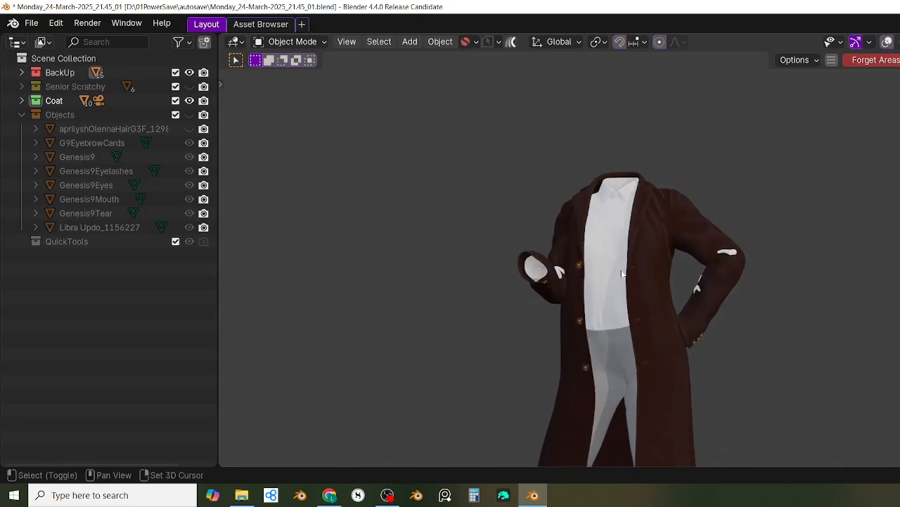
{"action": "middle_click_drag", "start_coordinate": [655, 313], "coordinate": [665, 340], "text": "ctrl"}
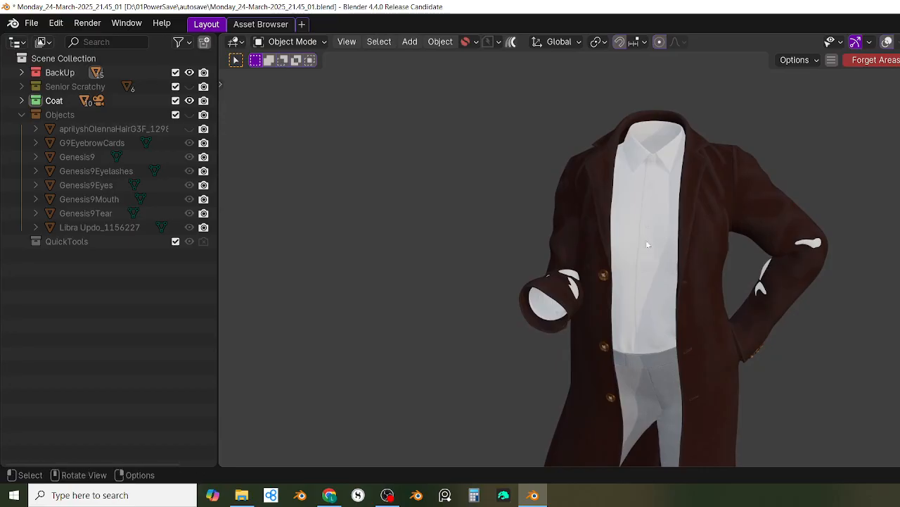
Step: Turn on the viewport overlays and enter Edit Mode on the shirt mesh 20240612basic suit outfits_39001.001
{"action": "key", "text": "shift+alt+z"}
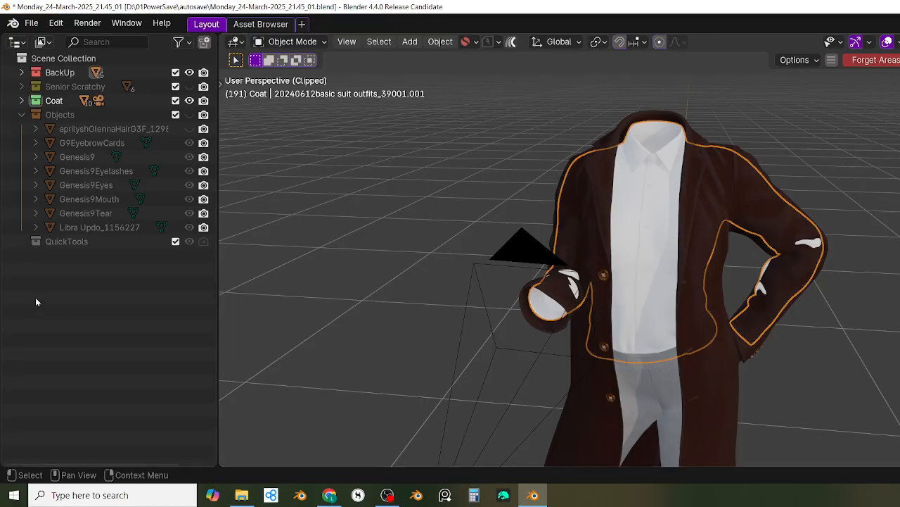
{"action": "key", "text": "Tab"}
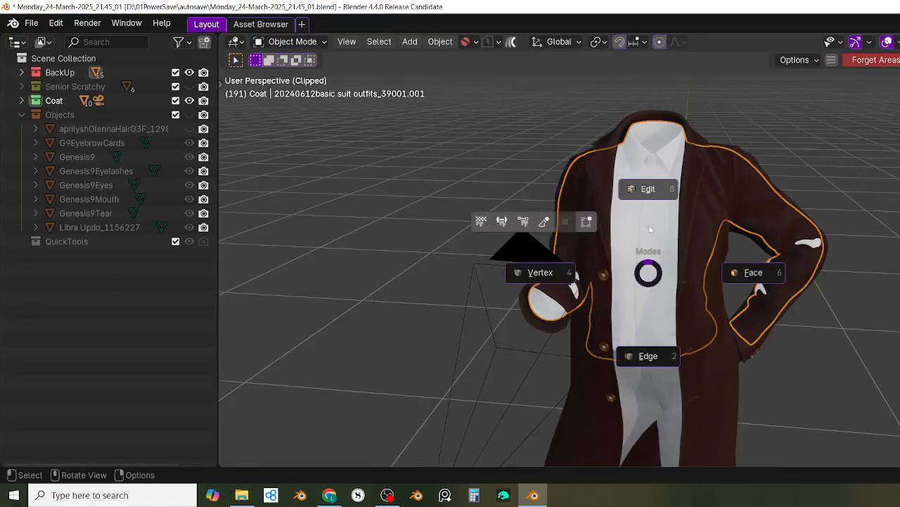
{"action": "left_click", "coordinate": [651, 190]}
{"action": "scroll", "coordinate": [731, 275], "scroll_direction": "up", "scroll_amount": 2}
{"action": "middle_click_drag", "start_coordinate": [746, 263], "coordinate": [719, 273], "text": "shift"}
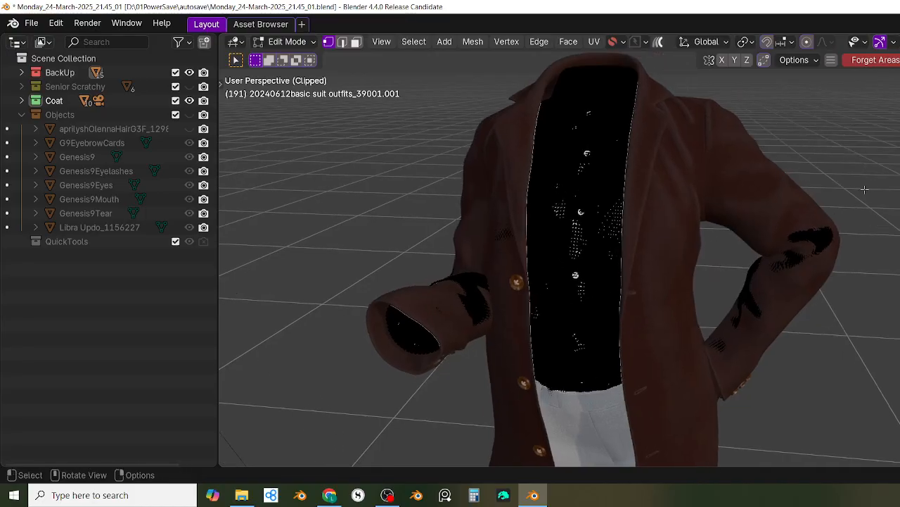
Step: Examine the clothing in solid shading, comparing the clipped region between the camera view and the user perspective
{"action": "middle_click_drag", "start_coordinate": [787, 42], "coordinate": [742, 42]}
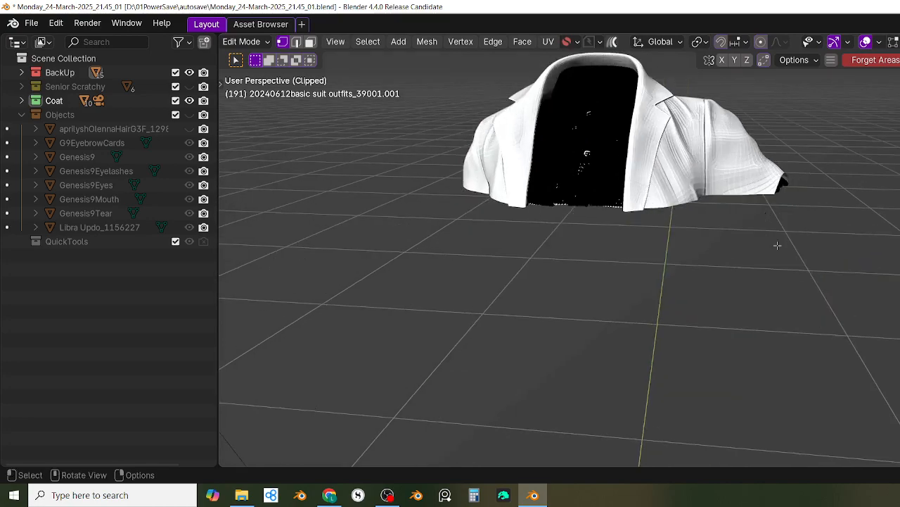
{"action": "middle_click_drag", "start_coordinate": [777, 245], "coordinate": [801, 249]}
{"action": "scroll", "coordinate": [745, 242], "scroll_direction": "down", "scroll_amount": 3}
{"action": "scroll", "coordinate": [777, 257], "scroll_direction": "down", "scroll_amount": 3}
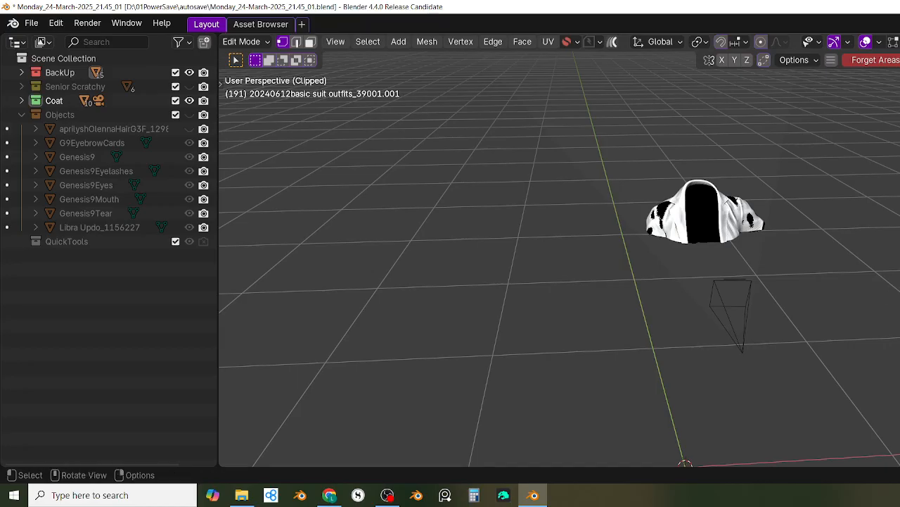
{"action": "middle_click_drag", "start_coordinate": [820, 317], "coordinate": [816, 289]}
{"action": "key", "text": "KP_0"}
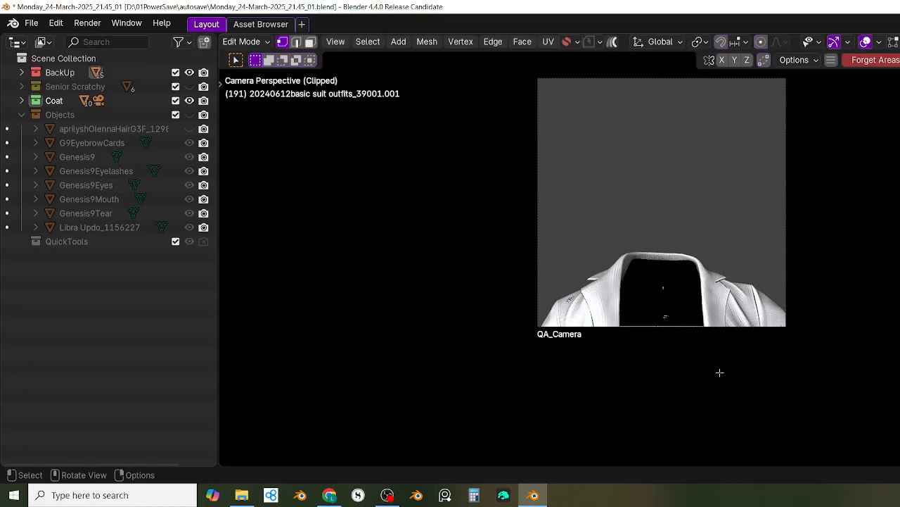
{"action": "key", "text": "KP_0"}
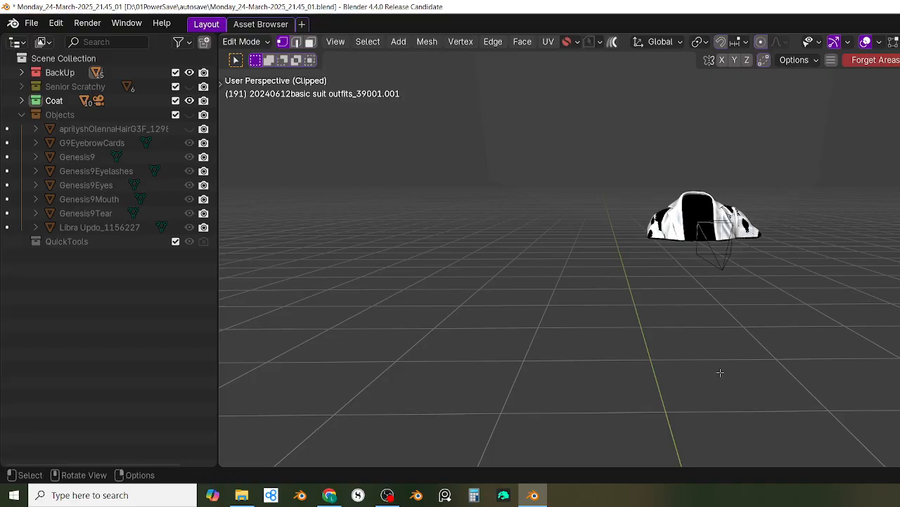
{"action": "key", "text": "KP_0"}
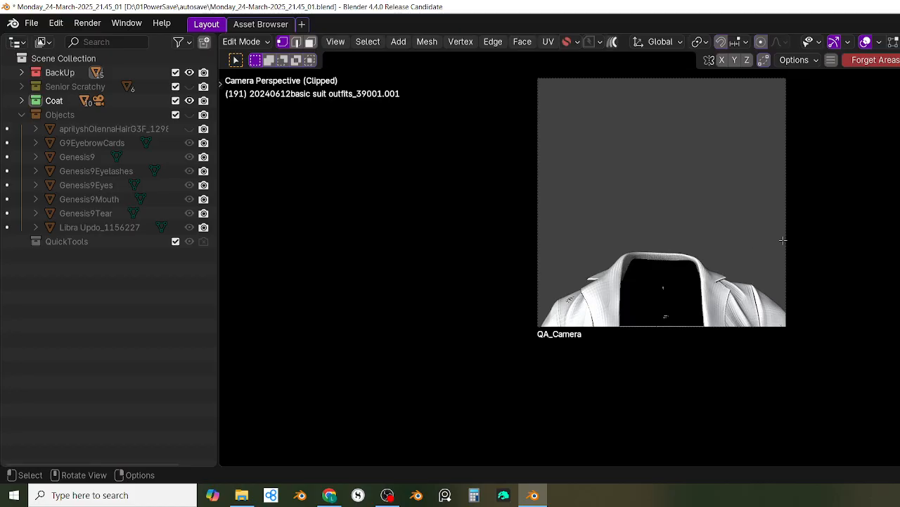
{"action": "scroll", "coordinate": [829, 232], "scroll_direction": "down", "scroll_amount": 1}
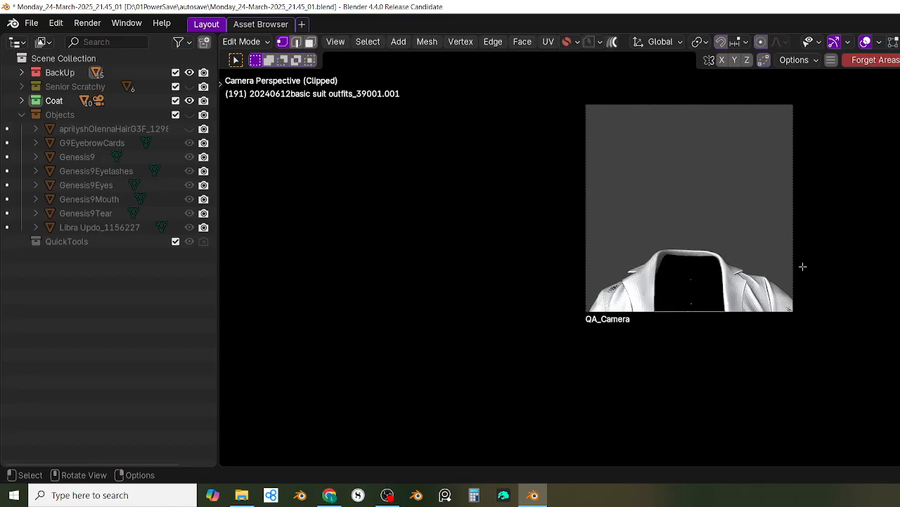
{"action": "key", "text": "KP_0"}
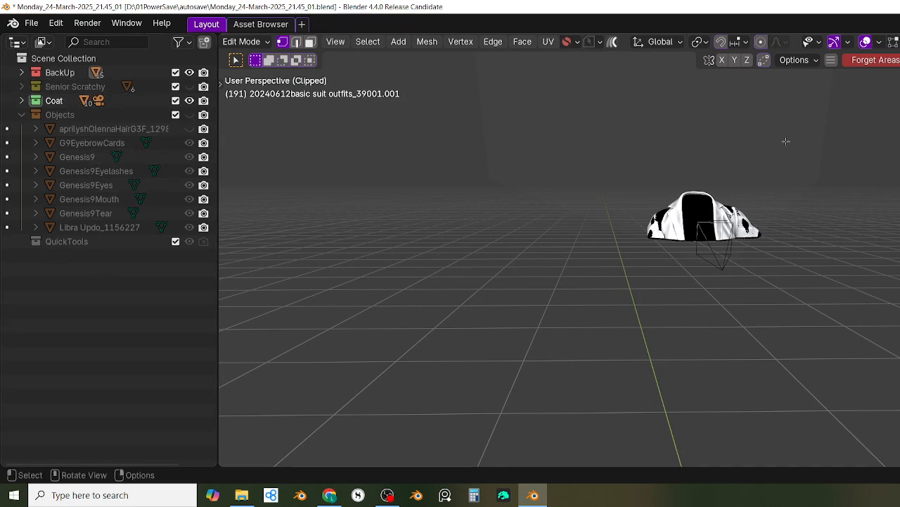
Step: Expand the Coat collection in the outliner to list its coat, buttons and camera objects
{"action": "middle_click_drag", "start_coordinate": [713, 277], "coordinate": [773, 310]}
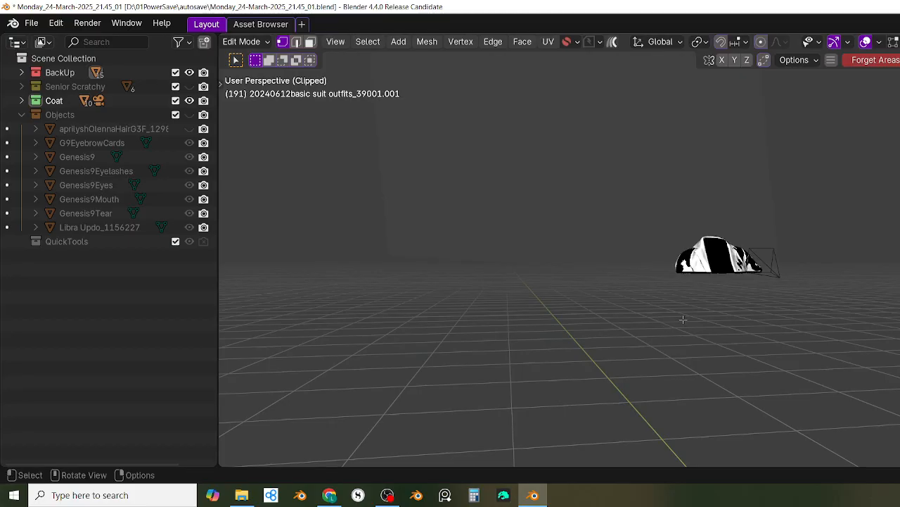
{"action": "middle_click_drag", "start_coordinate": [684, 319], "coordinate": [830, 246]}
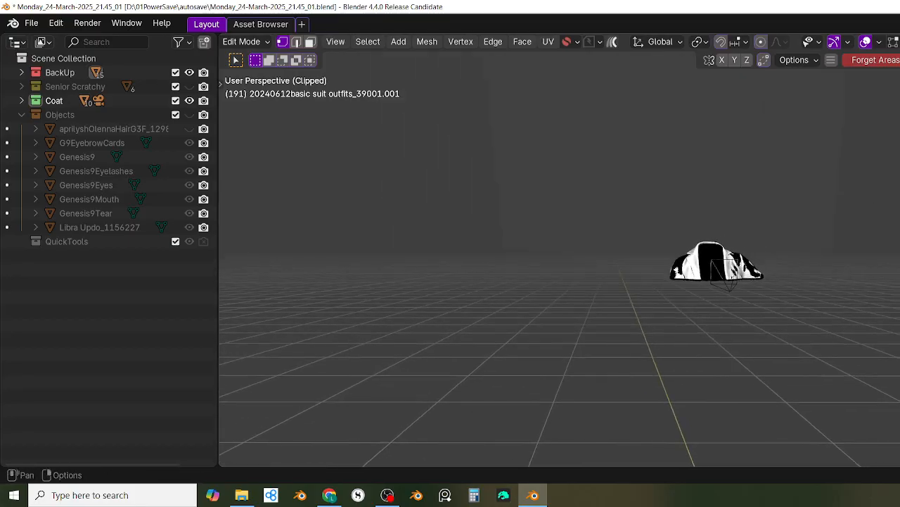
{"action": "left_click", "coordinate": [899, 41]}
{"action": "mouse_move", "coordinate": [809, 312]}
{"action": "middle_mouse_down"}
{"action": "mouse_move", "coordinate": [762, 333]}
{"action": "mouse_move", "coordinate": [795, 328]}
{"action": "middle_mouse_up"}
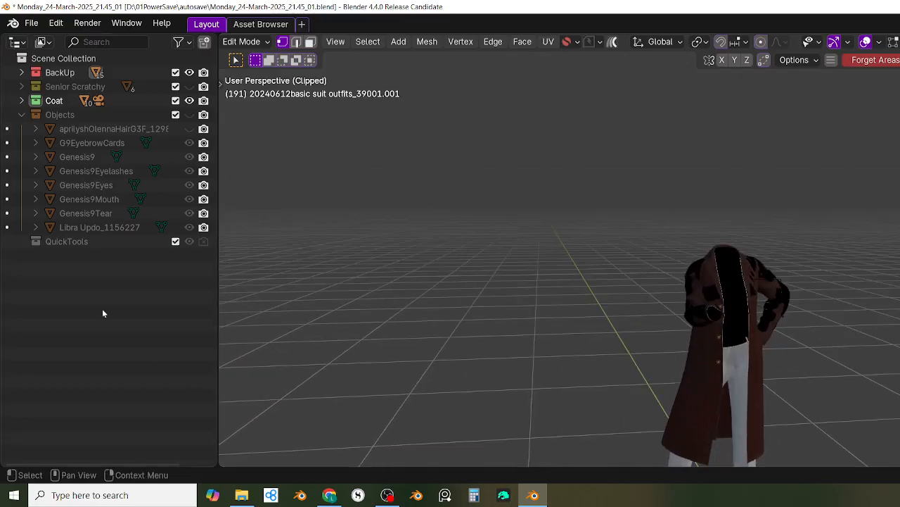
{"action": "left_click", "coordinate": [22, 100]}
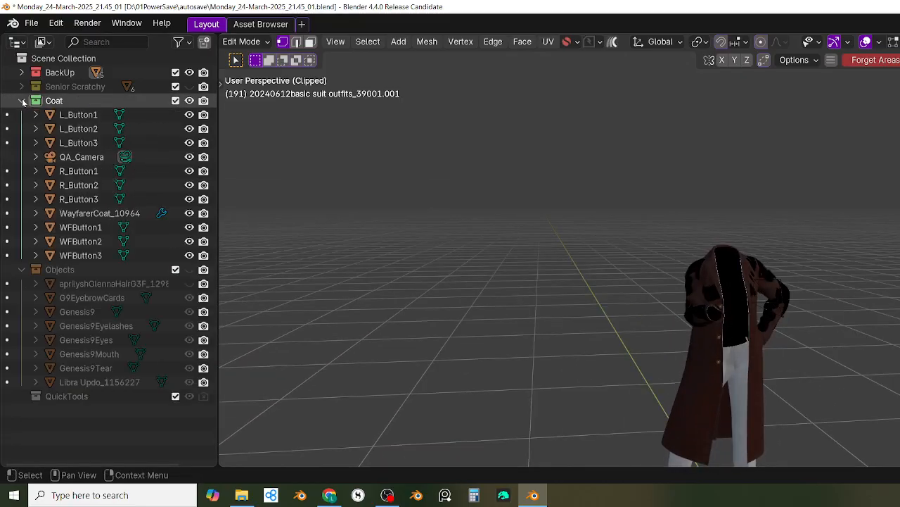
{"action": "key", "text": "KP_Decimal"}
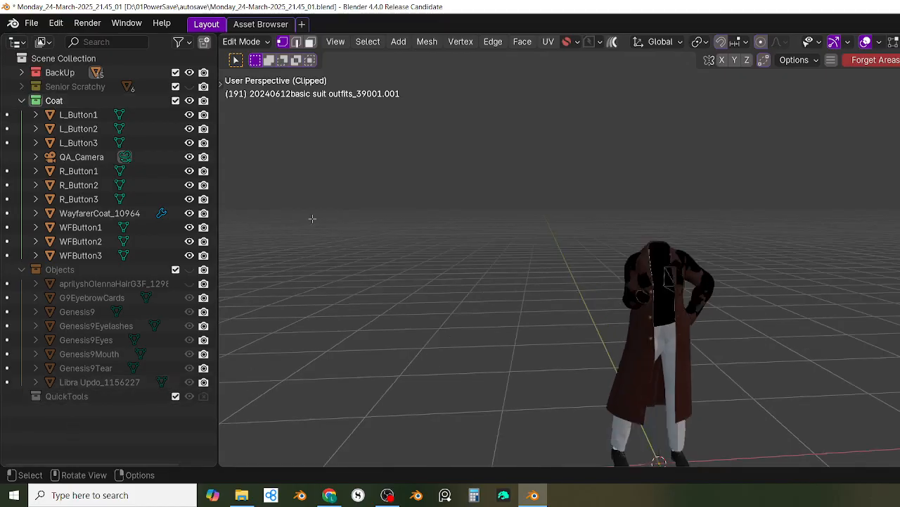
Step: Filter the outliner by "cam" and delete the QA_Camera object from the Coat collection
{"action": "left_click", "coordinate": [124, 47]}
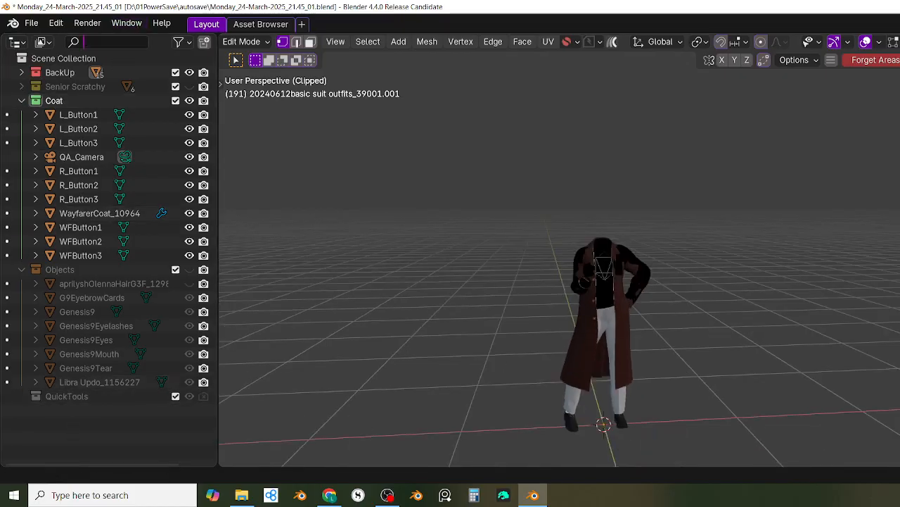
{"action": "type", "text": "cam"}
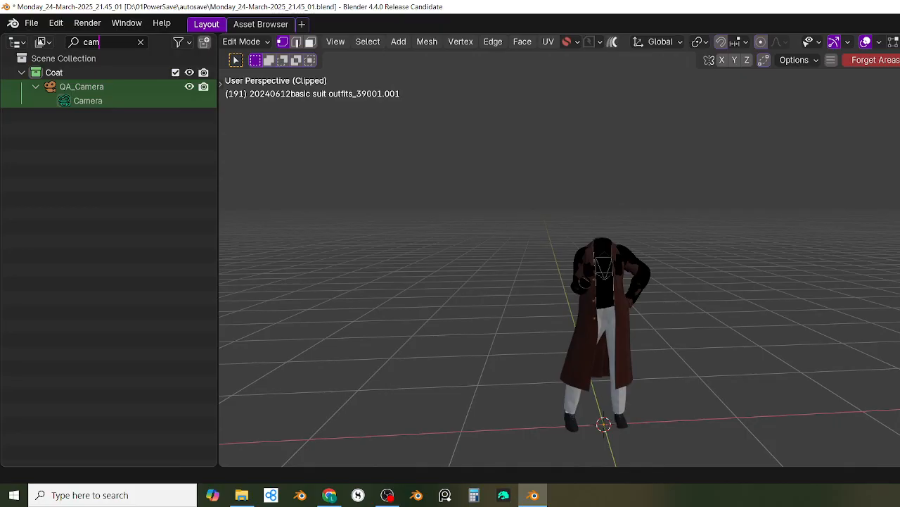
{"action": "key", "text": "Return"}
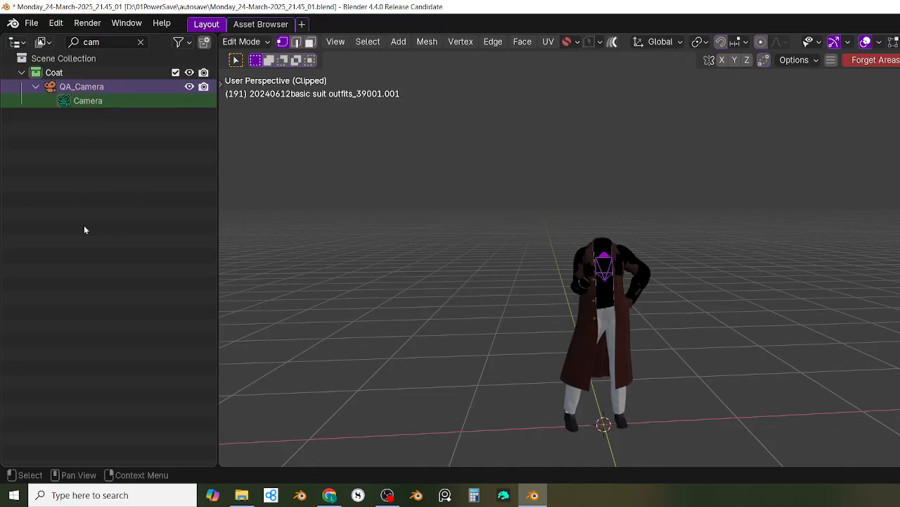
{"action": "key", "text": "x"}
{"action": "middle_click_drag", "start_coordinate": [354, 264], "coordinate": [484, 258]}
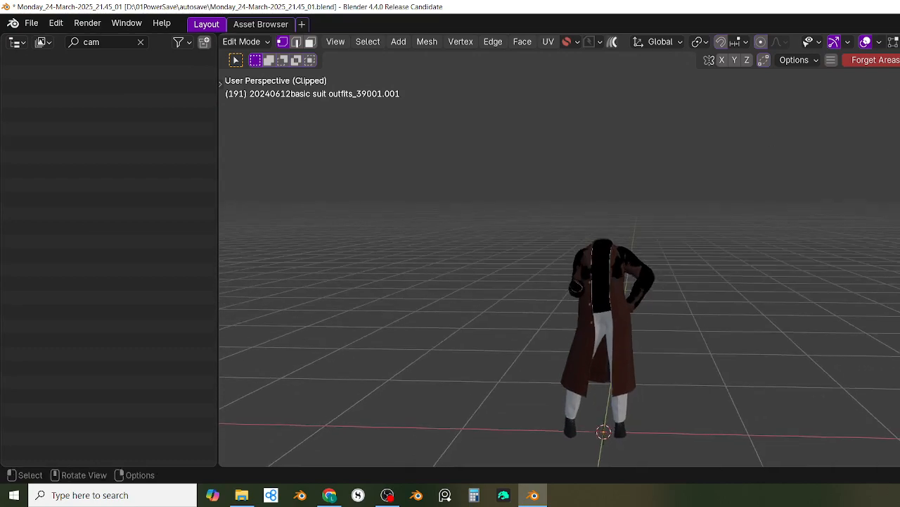
Step: Clear the outliner filter and select the WayfarerCoat_10964 object
{"action": "key", "text": "shift+h"}
{"action": "middle_click_drag", "start_coordinate": [641, 309], "coordinate": [680, 307]}
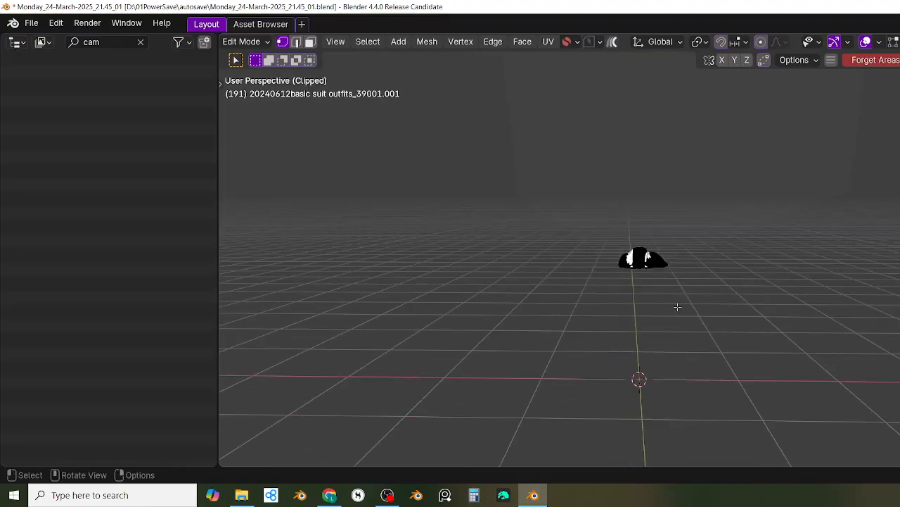
{"action": "left_click", "coordinate": [141, 43]}
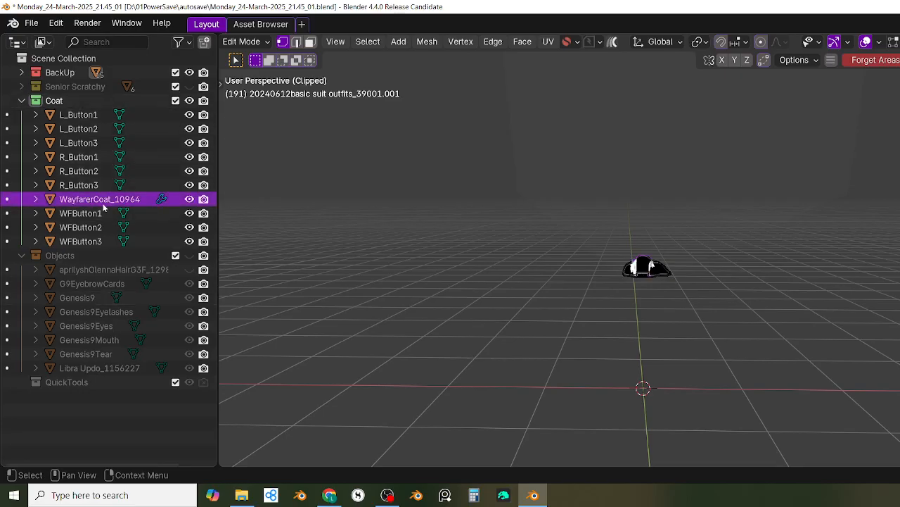
{"action": "middle_click_drag", "start_coordinate": [549, 303], "coordinate": [818, 229]}
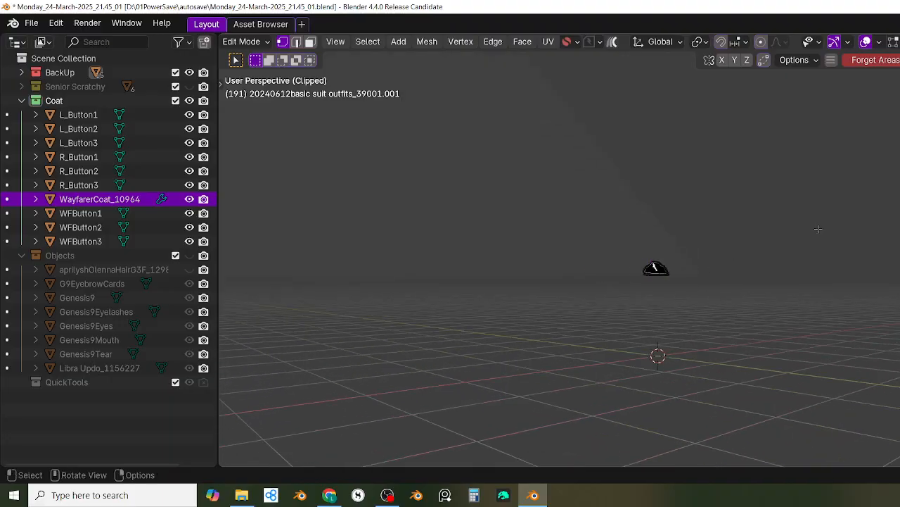
{"action": "key", "text": "shift"}
{"action": "middle_click_drag", "start_coordinate": [878, 230], "coordinate": [743, 360]}
{"action": "middle_click_drag", "start_coordinate": [744, 361], "coordinate": [783, 270], "text": "shift"}
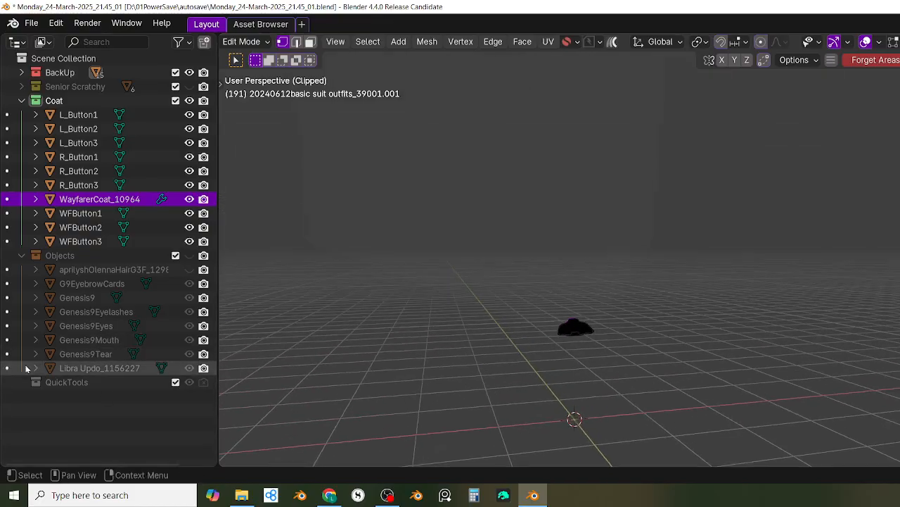
Step: Show the Objects and Senior Scratchy collections briefly and hide both again
{"action": "left_click", "coordinate": [189, 256]}
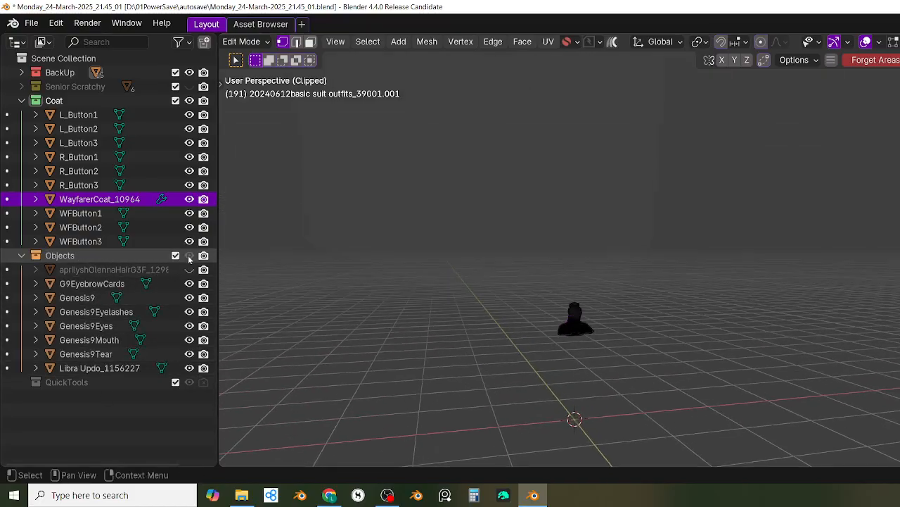
{"action": "left_click", "coordinate": [189, 256]}
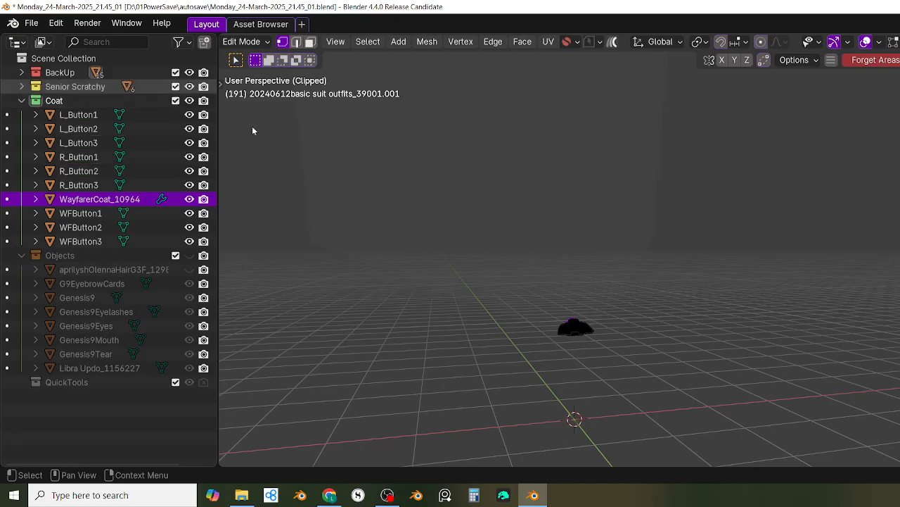
{"action": "middle_click_drag", "start_coordinate": [802, 362], "coordinate": [176, 142]}
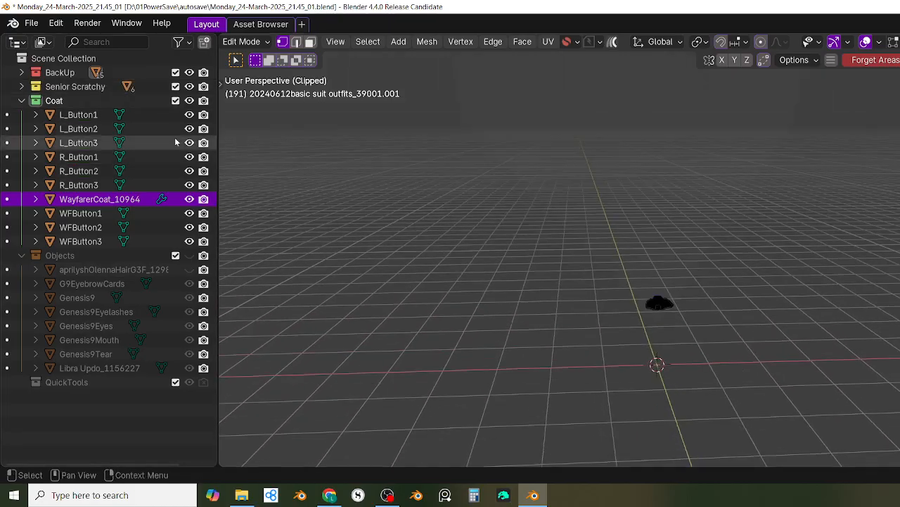
{"action": "middle_click_drag", "start_coordinate": [522, 247], "coordinate": [572, 292]}
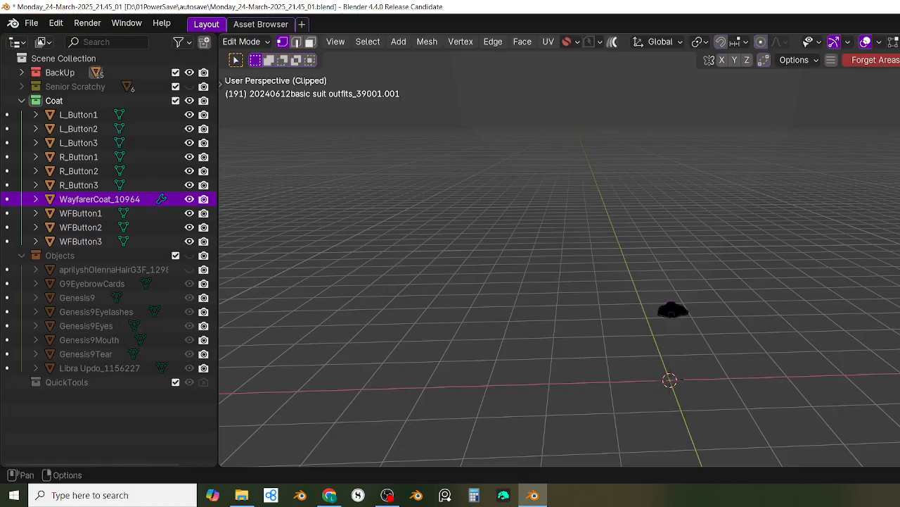
Step: Examine the visible part of the clipped coat model from several angles and distances
{"action": "scroll", "coordinate": [835, 285], "scroll_direction": "up", "scroll_amount": 4}
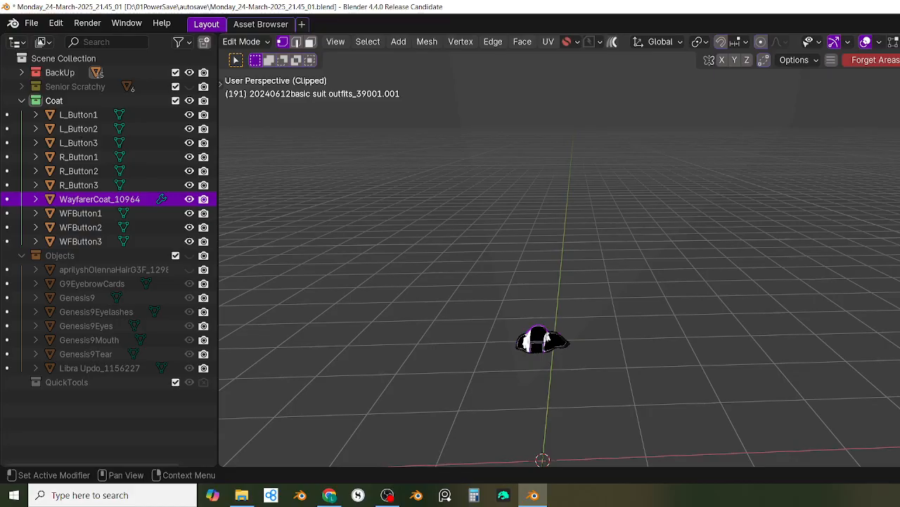
{"action": "scroll", "coordinate": [394, 287], "scroll_direction": "down", "scroll_amount": 1}
{"action": "middle_click_drag", "start_coordinate": [548, 316], "coordinate": [571, 296]}
{"action": "middle_click_drag", "start_coordinate": [498, 344], "coordinate": [565, 307], "text": "shift"}
{"action": "scroll", "coordinate": [565, 308], "scroll_direction": "down", "scroll_amount": 1}
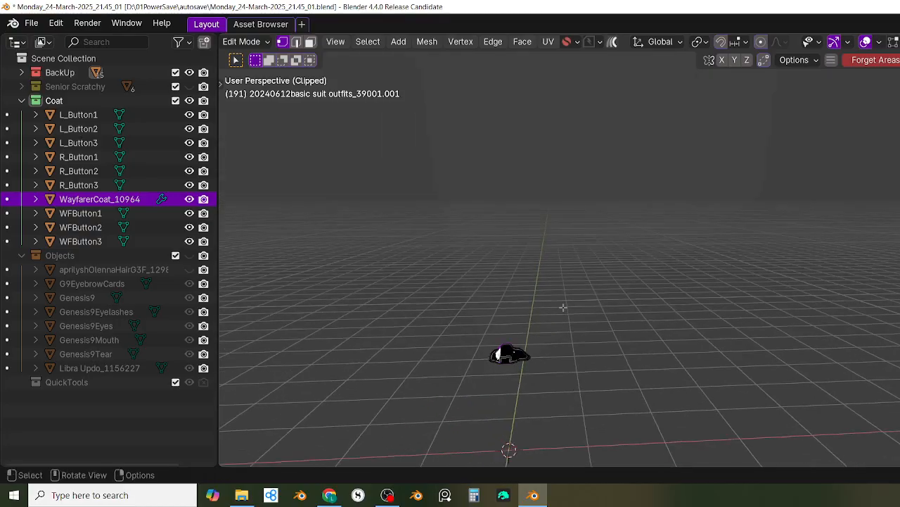
{"action": "scroll", "coordinate": [563, 313], "scroll_direction": "up", "scroll_amount": 1}
{"action": "middle_click_drag", "start_coordinate": [547, 387], "coordinate": [555, 370], "text": "shift"}
{"action": "scroll", "coordinate": [577, 346], "scroll_direction": "up", "scroll_amount": 1}
{"action": "middle_click_drag", "start_coordinate": [556, 370], "coordinate": [590, 371], "text": "shift"}
{"action": "scroll", "coordinate": [625, 382], "scroll_direction": "up", "scroll_amount": 2}
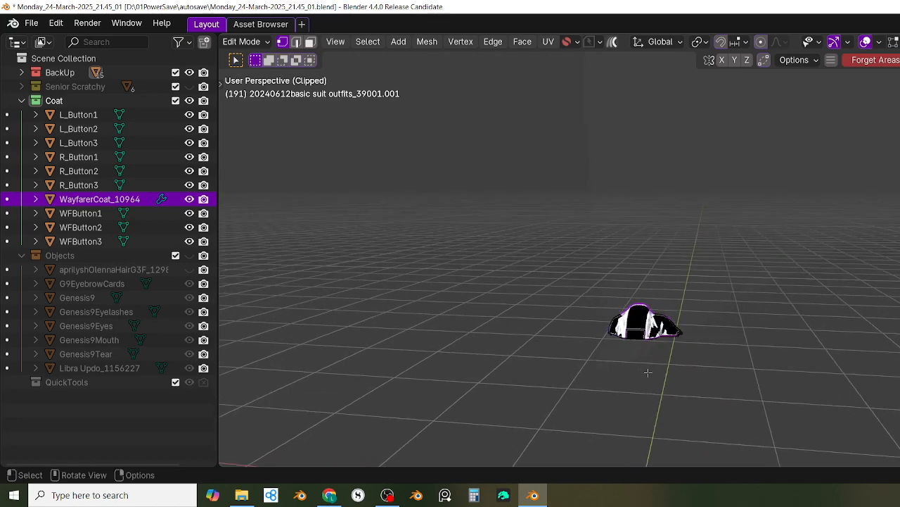
{"action": "middle_click_drag", "start_coordinate": [648, 373], "coordinate": [771, 342]}
{"action": "scroll", "coordinate": [772, 342], "scroll_direction": "down", "scroll_amount": 2}
{"action": "middle_click_drag", "start_coordinate": [607, 373], "coordinate": [642, 385], "text": "shift"}
{"action": "scroll", "coordinate": [641, 376], "scroll_direction": "up", "scroll_amount": 1}
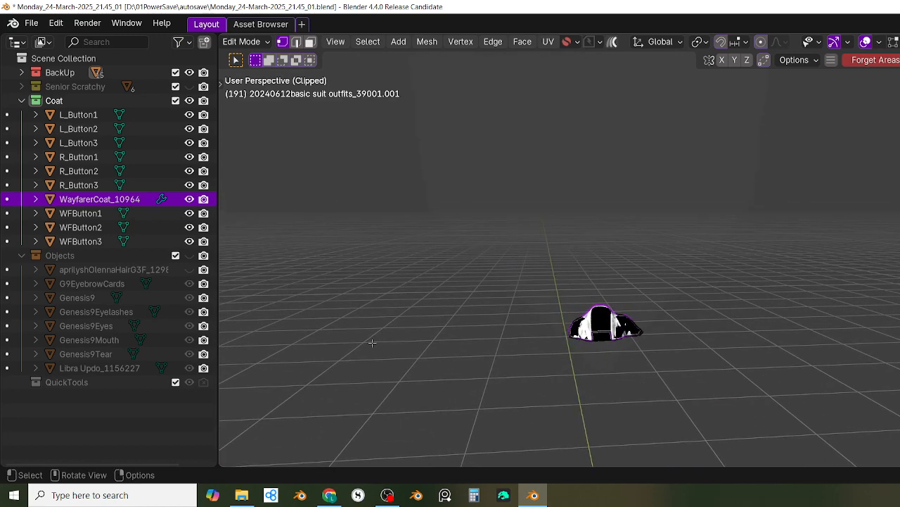
Step: Undo the camera deletion and the earlier changes, back to the Object Mode state with Libra Updo_1156227 active
{"action": "key", "text": "ctrl+z"}
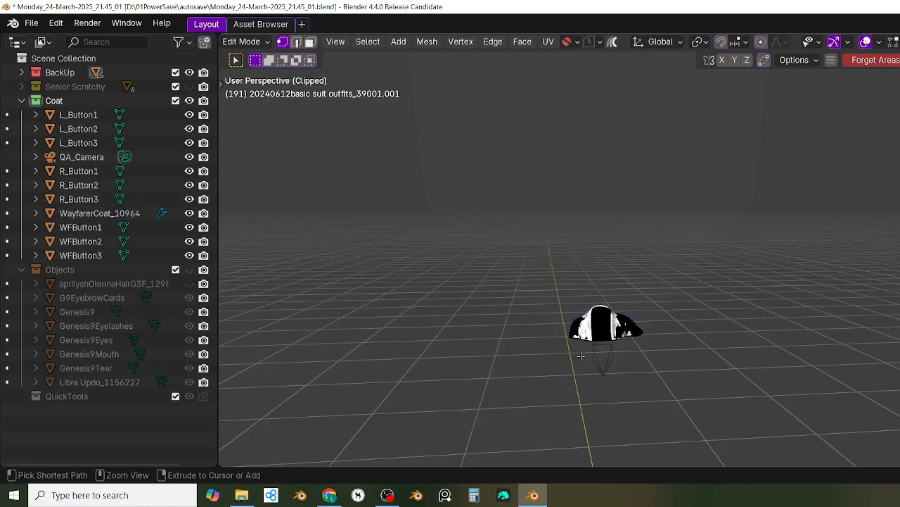
{"action": "key", "text": "ctrl+z"}
{"action": "key", "text": "ctrl+z"}
{"action": "key", "text": "ctrl+z"}
{"action": "key", "text": "ctrl+z"}
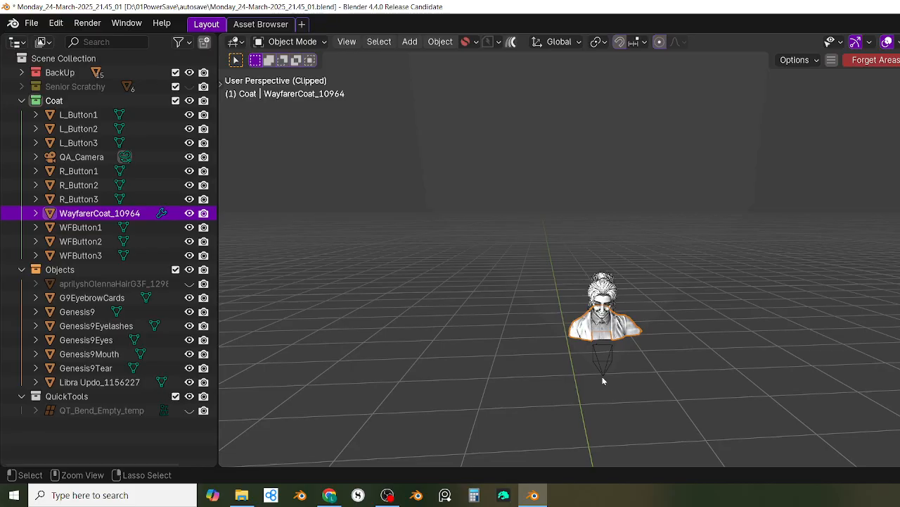
{"action": "key", "text": "ctrl+z"}
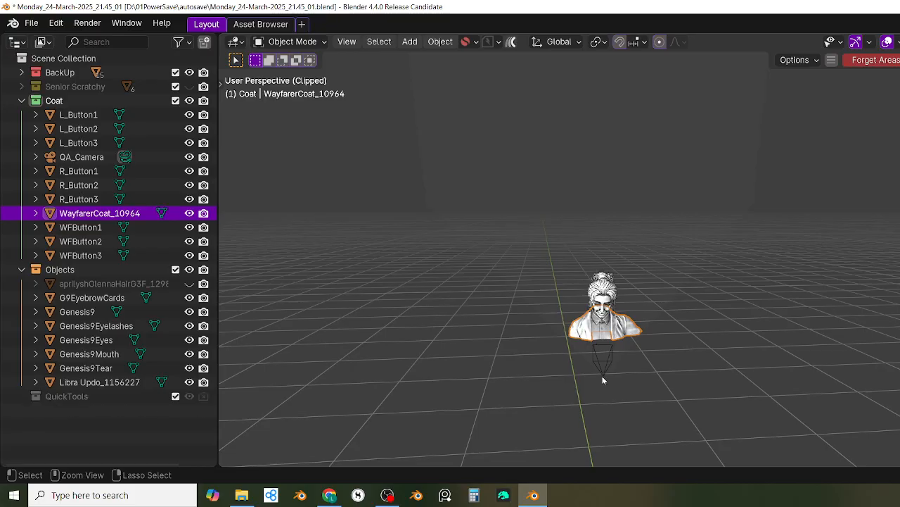
{"action": "key", "text": "ctrl+z"}
{"action": "key", "text": "ctrl+z"}
{"action": "mouse_move", "coordinate": [581, 366]}
{"action": "middle_mouse_down"}
{"action": "mouse_move", "coordinate": [574, 370]}
{"action": "mouse_move", "coordinate": [585, 367]}
{"action": "middle_mouse_up"}
{"action": "scroll", "coordinate": [633, 330], "scroll_direction": "up", "scroll_amount": 1}
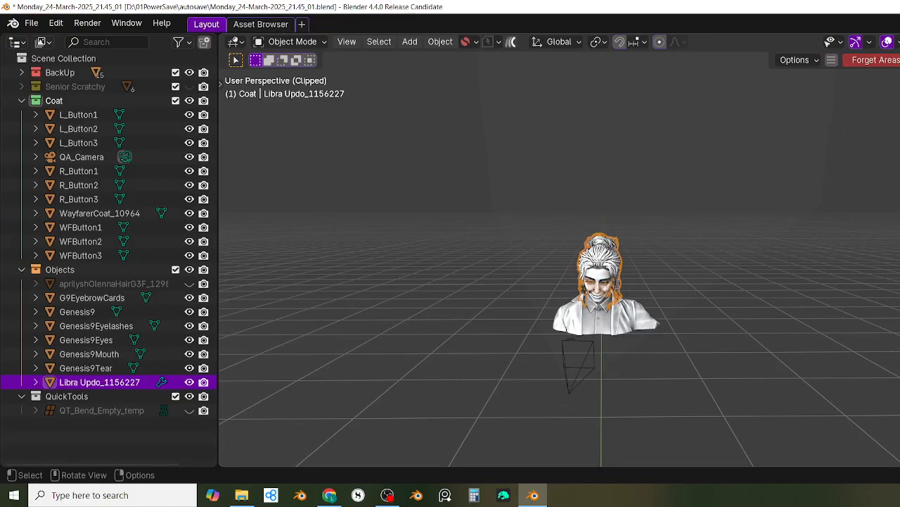
Step: Open a Shader Editor beside the 3D viewport and inspect the Principled BSDF node of Libra Updo_1156227
{"action": "key", "text": "shift+F3"}
{"action": "scroll", "coordinate": [717, 360], "scroll_direction": "up", "scroll_amount": 3}
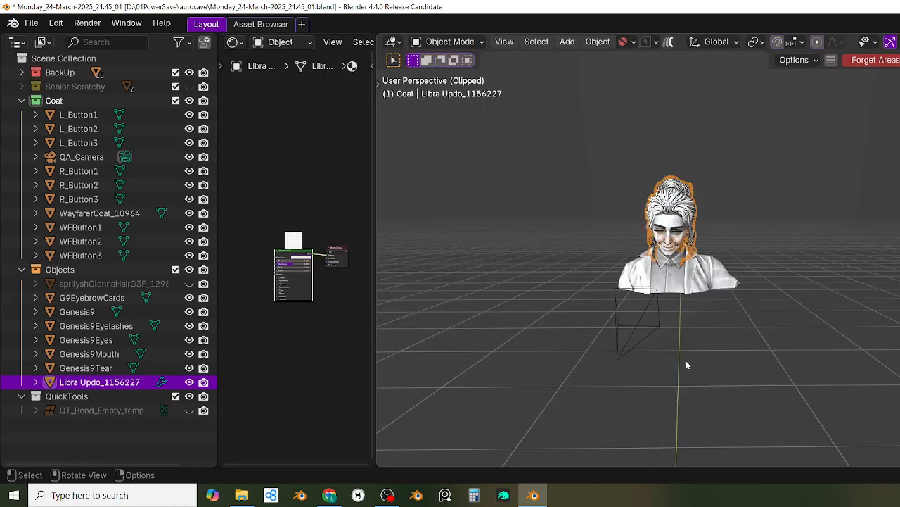
{"action": "scroll", "coordinate": [366, 364], "scroll_direction": "up", "scroll_amount": 3}
{"action": "middle_click_drag", "start_coordinate": [320, 360], "coordinate": [379, 376]}
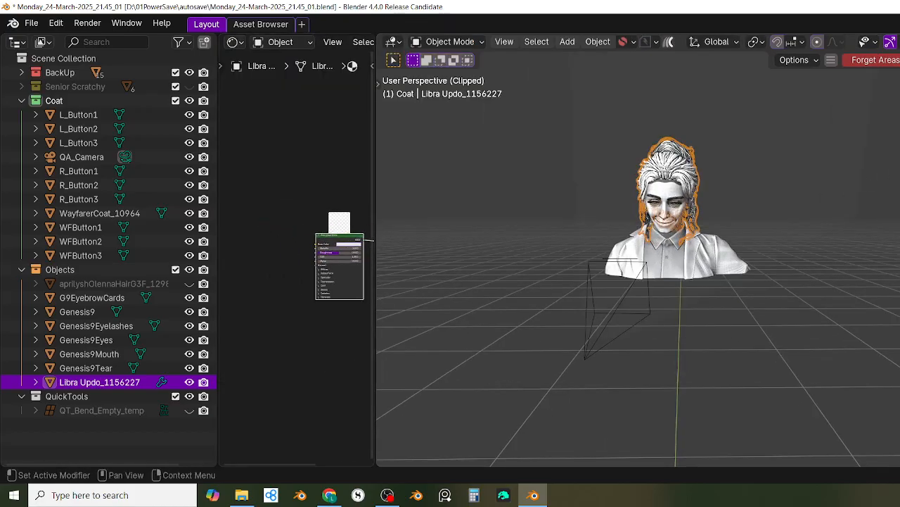
{"action": "scroll", "coordinate": [316, 308], "scroll_direction": "up", "scroll_amount": 3}
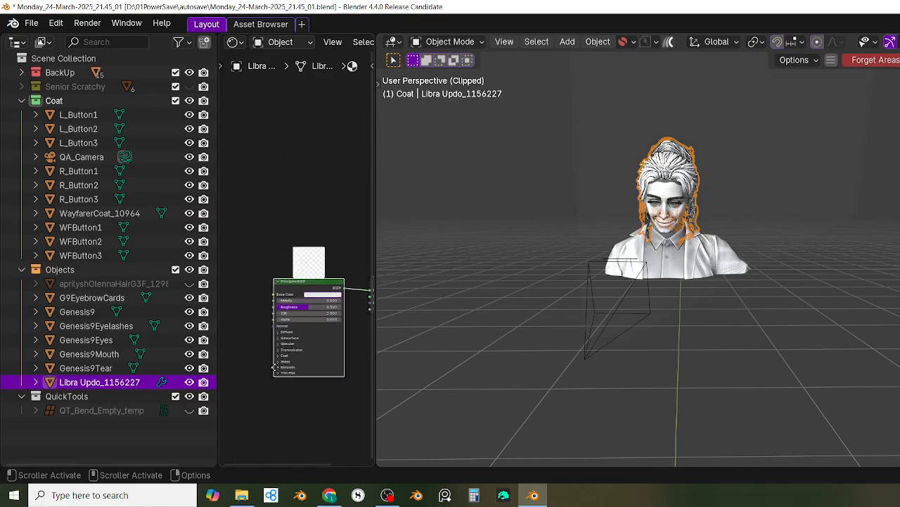
{"action": "scroll", "coordinate": [285, 352], "scroll_direction": "up", "scroll_amount": 2}
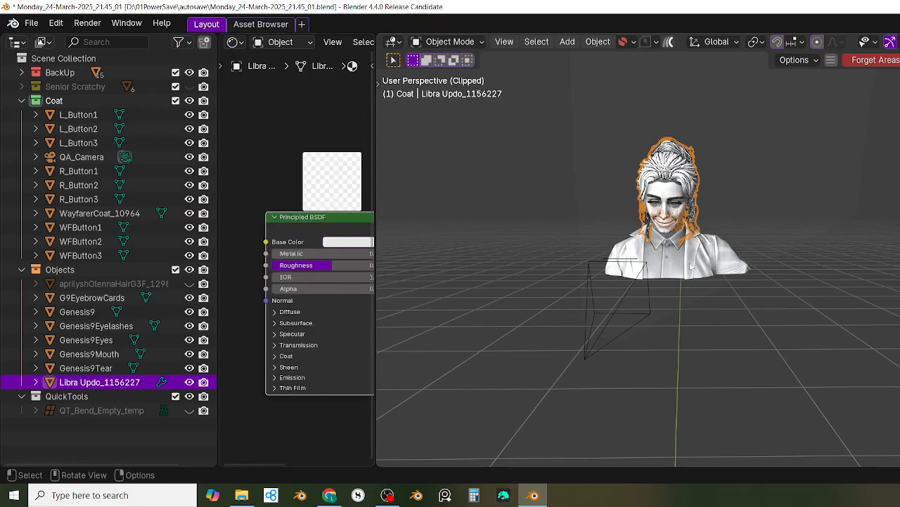
Step: Select QA_Camera in the viewport and move it sideways, away from the front of the character's bust
{"action": "left_click", "coordinate": [639, 312]}
{"action": "left_click", "coordinate": [639, 312]}
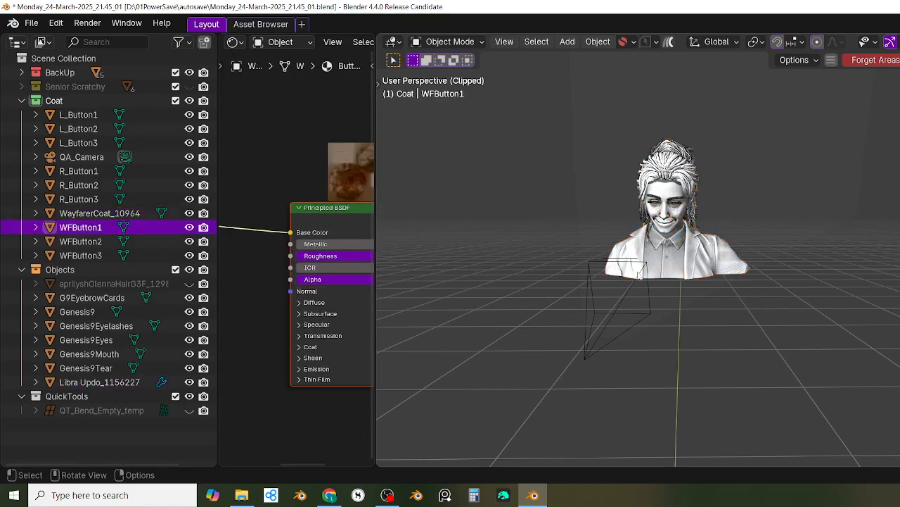
{"action": "left_click", "coordinate": [636, 303]}
{"action": "mouse_move", "coordinate": [637, 302]}
{"action": "middle_mouse_down"}
{"action": "mouse_move", "coordinate": [608, 313]}
{"action": "mouse_move", "coordinate": [637, 320]}
{"action": "middle_mouse_up"}
{"action": "scroll", "coordinate": [650, 339], "scroll_direction": "down", "scroll_amount": 3}
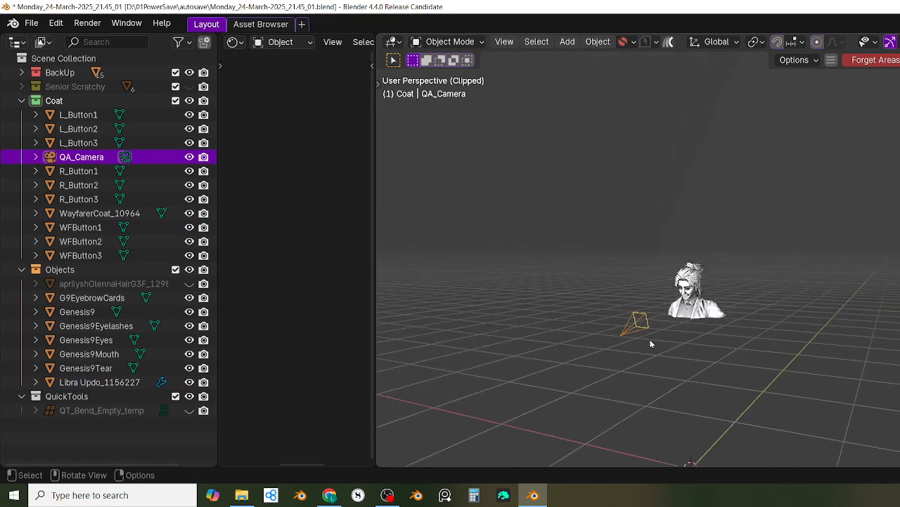
{"action": "key", "text": "g"}
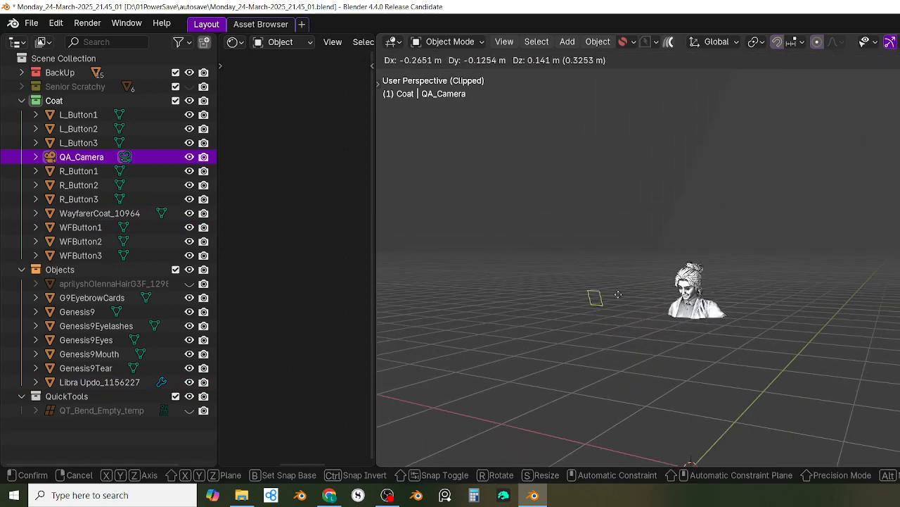
{"action": "left_click", "coordinate": [623, 310]}
{"action": "middle_click_drag", "start_coordinate": [689, 208], "coordinate": [744, 323]}
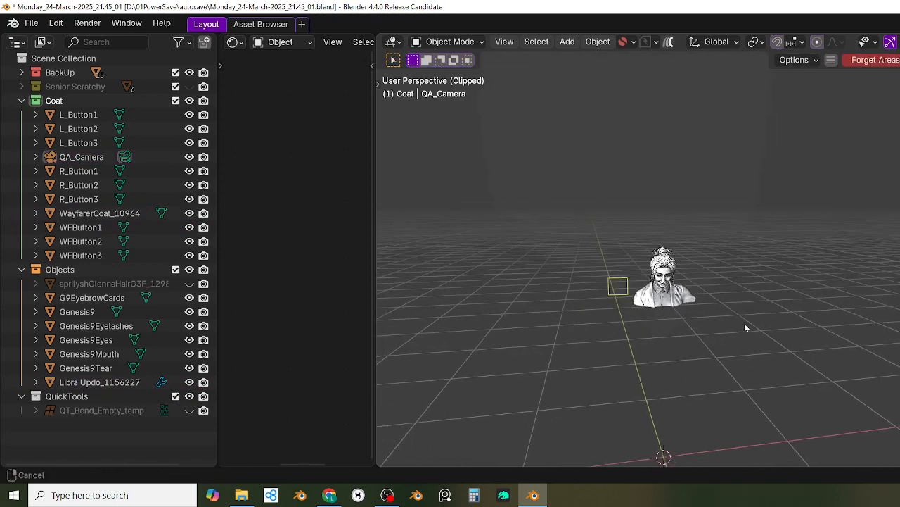
Step: Select the WayfarerCoat_10964 object to bring up its material nodes
{"action": "scroll", "coordinate": [703, 306], "scroll_direction": "up", "scroll_amount": 5}
{"action": "scroll", "coordinate": [676, 281], "scroll_direction": "down", "scroll_amount": 2}
{"action": "left_click", "coordinate": [99, 213]}
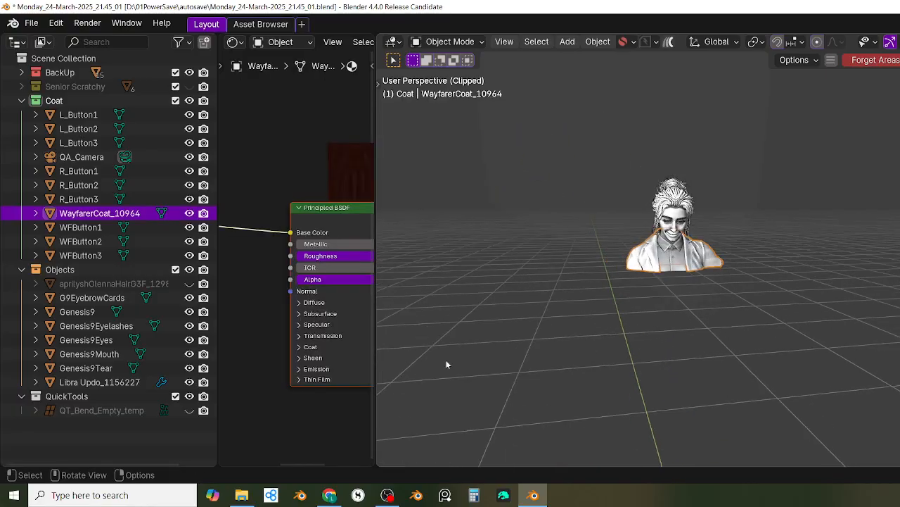
{"action": "middle_click_drag", "start_coordinate": [535, 232], "coordinate": [212, 272]}
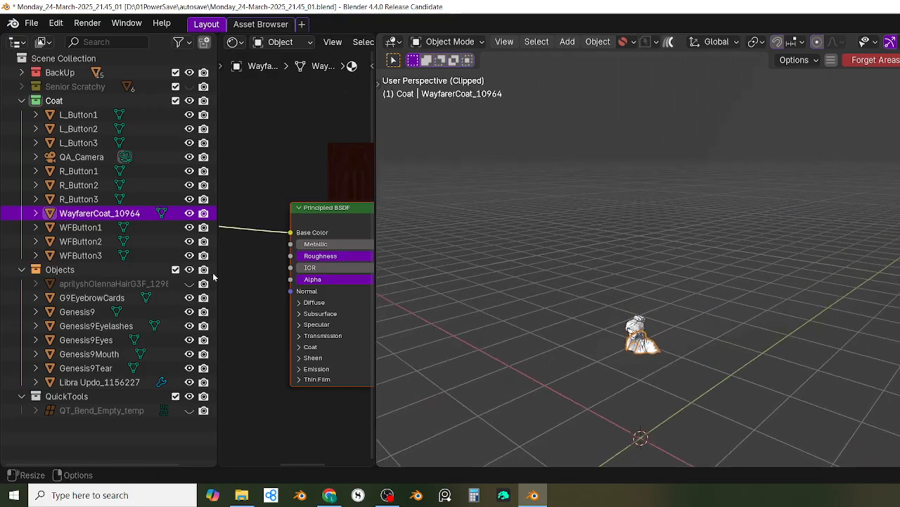
Step: Range-select the objects from L_Button1 to Libra Updo_1156227, then expand the BackUp collection and select all of its objects instead
{"action": "left_click", "coordinate": [78, 116]}
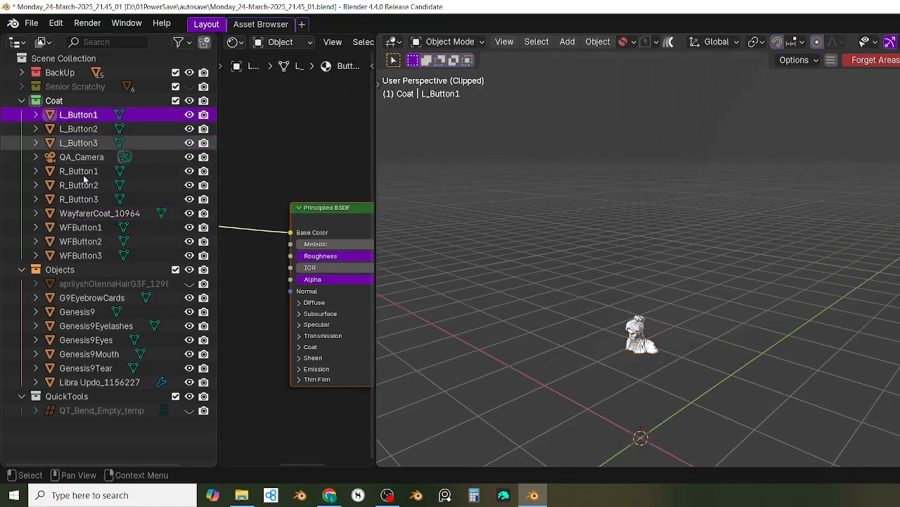
{"action": "left_click", "coordinate": [102, 256], "text": "shift"}
{"action": "left_click", "coordinate": [100, 382], "text": "shift"}
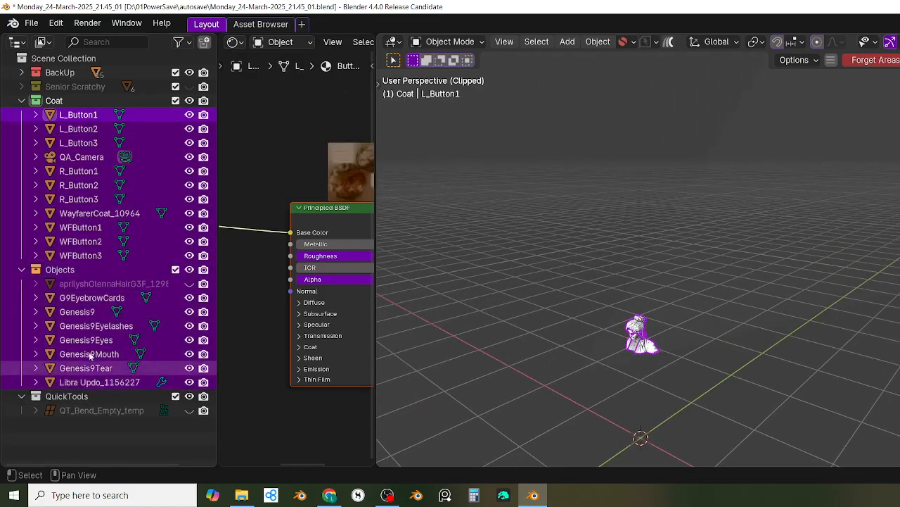
{"action": "left_click", "coordinate": [21, 73]}
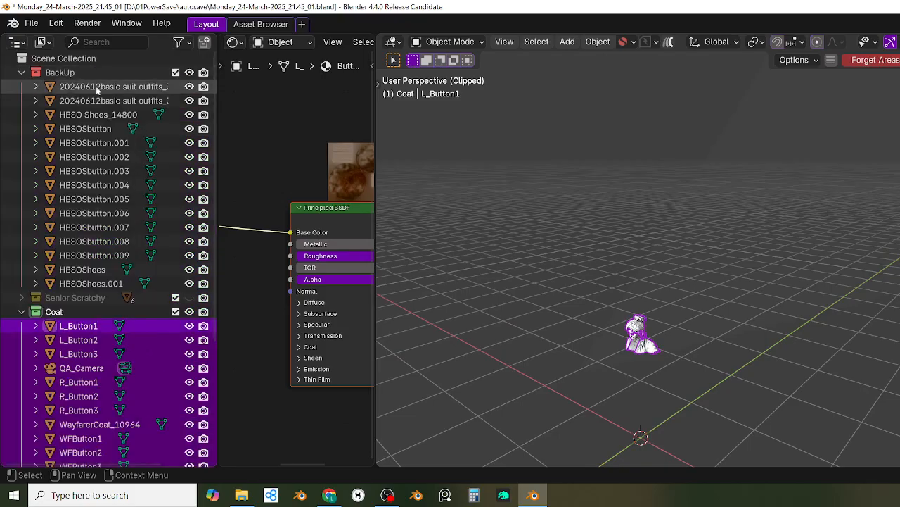
{"action": "left_click", "coordinate": [96, 86]}
{"action": "left_click", "coordinate": [127, 283], "text": "shift"}
{"action": "scroll", "coordinate": [136, 227], "scroll_direction": "down", "scroll_amount": 6}
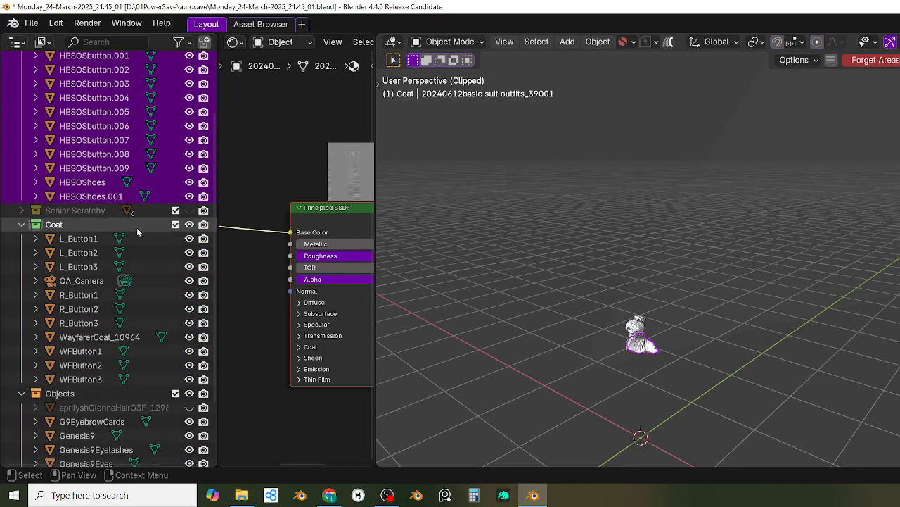
Step: Select every object in the scene and move them all together away from their original position
{"action": "scroll", "coordinate": [141, 221], "scroll_direction": "up", "scroll_amount": 5}
{"action": "key", "text": "a"}
{"action": "middle_click_drag", "start_coordinate": [619, 275], "coordinate": [638, 300]}
{"action": "key", "text": "g"}
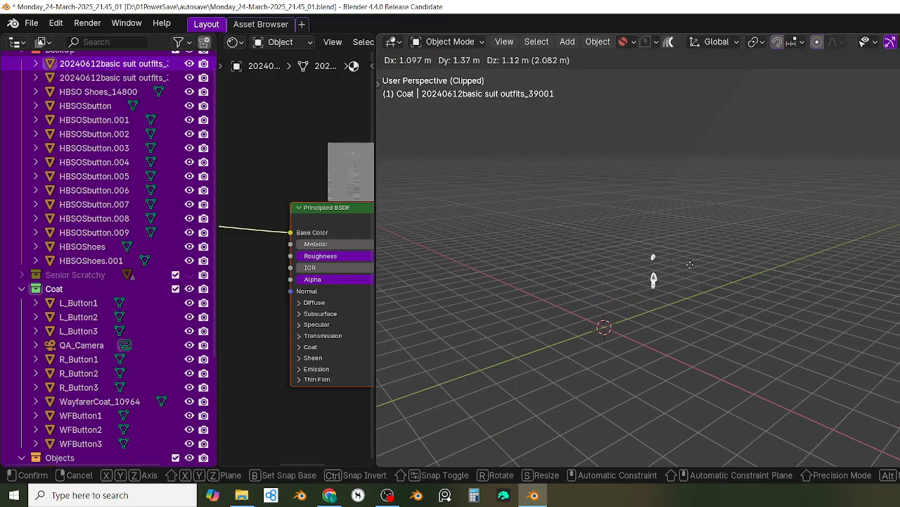
{"action": "left_click", "coordinate": [679, 272]}
{"action": "middle_click_drag", "start_coordinate": [676, 321], "coordinate": [615, 323]}
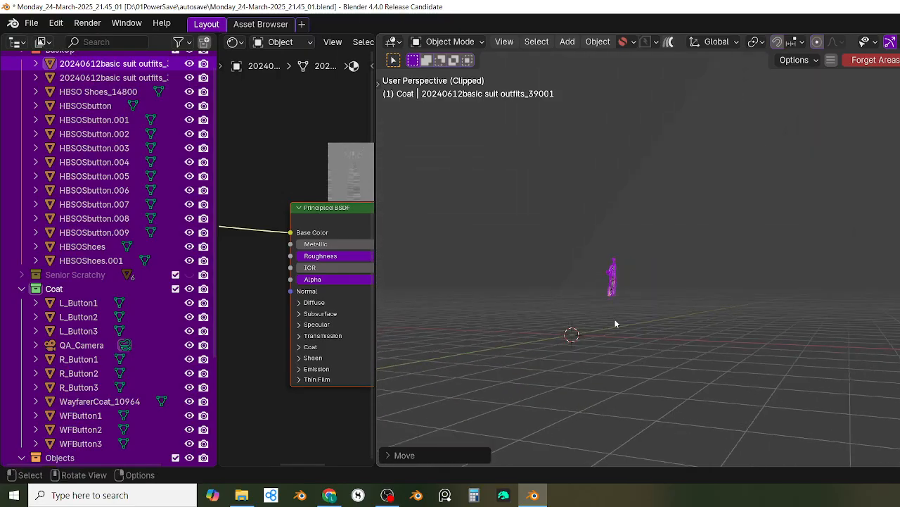
Step: Look up the Blender render region shortcut in Chrome, return to Blender, and mark a render region around the character in the viewport
{"action": "left_click", "coordinate": [329, 494]}
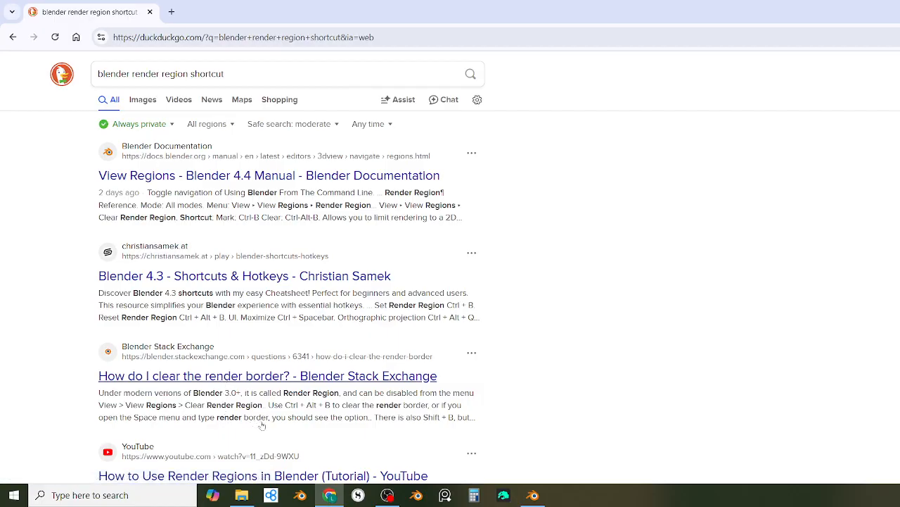
{"action": "left_click", "coordinate": [533, 495]}
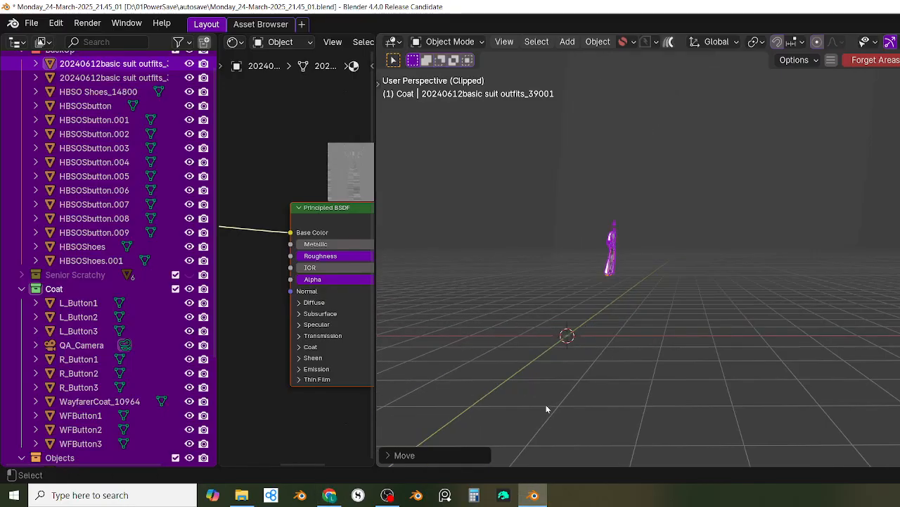
{"action": "middle_click_drag", "start_coordinate": [739, 272], "coordinate": [639, 358]}
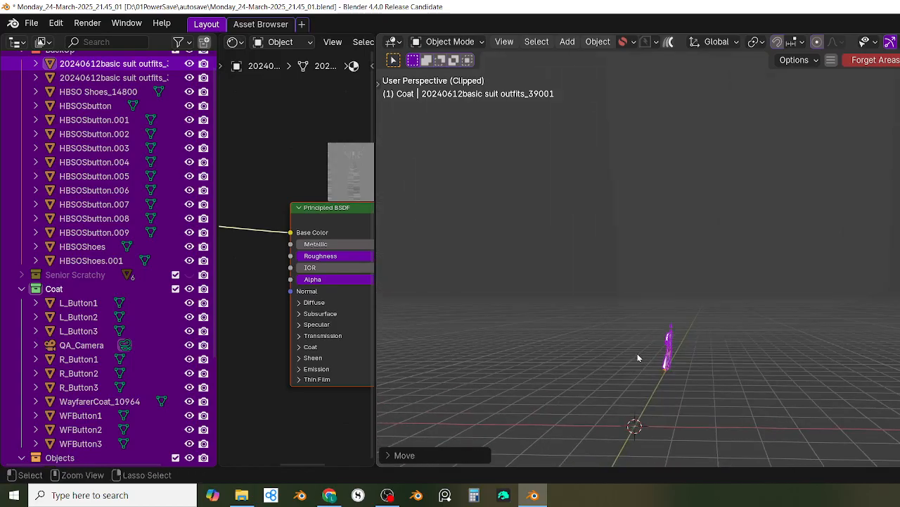
{"action": "key", "text": "ctrl+b"}
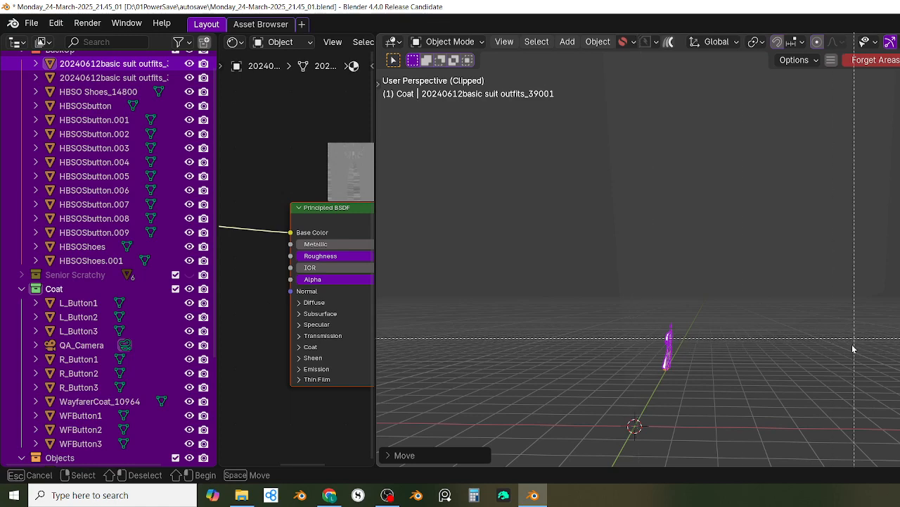
{"action": "left_click_drag", "start_coordinate": [627, 305], "coordinate": [727, 404]}
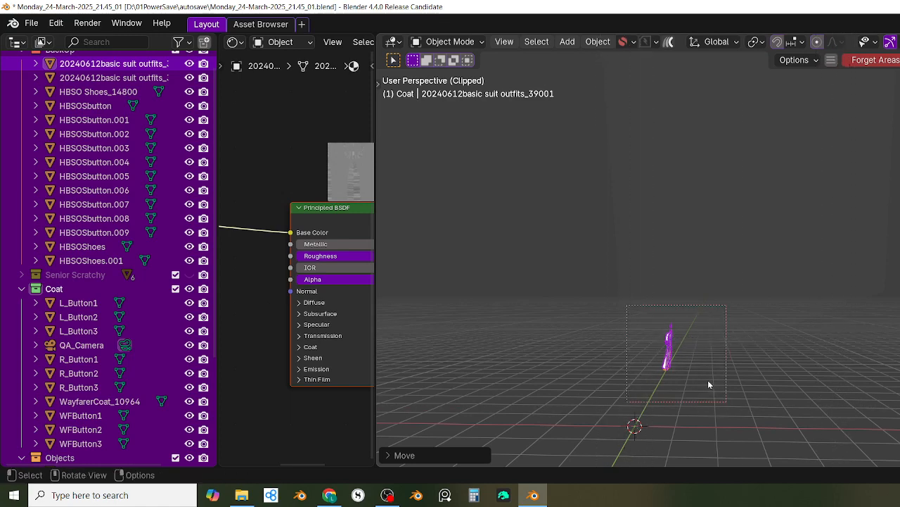
Step: Deselect all objects and examine how the character displays relative to the render region from closer and farther views
{"action": "scroll", "coordinate": [678, 366], "scroll_direction": "up", "scroll_amount": 7}
{"action": "middle_click_drag", "start_coordinate": [662, 345], "coordinate": [735, 347], "text": "shift"}
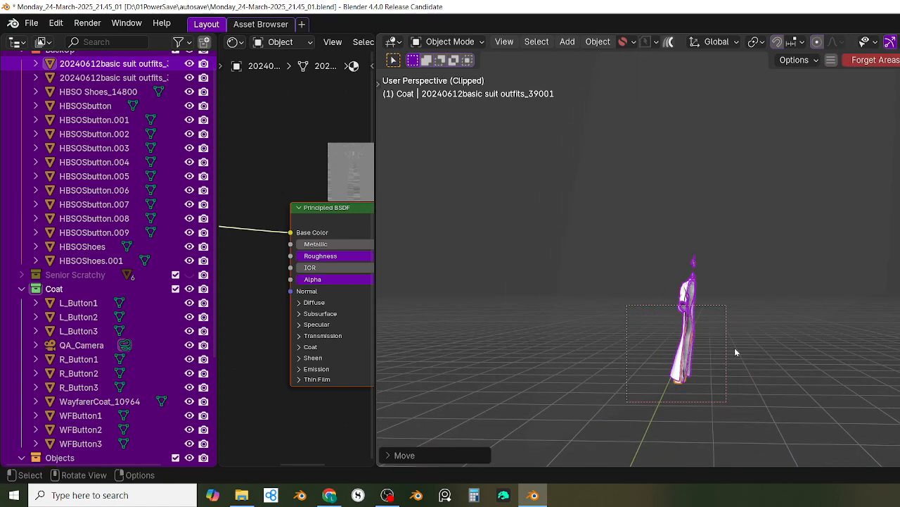
{"action": "middle_click_drag", "start_coordinate": [892, 346], "coordinate": [796, 377]}
{"action": "left_click", "coordinate": [729, 221]}
{"action": "scroll", "coordinate": [796, 373], "scroll_direction": "down", "scroll_amount": 2}
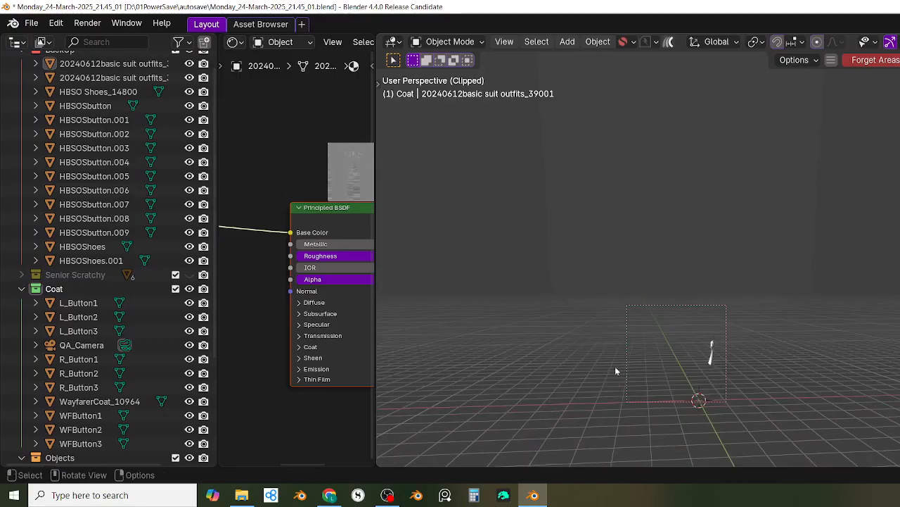
{"action": "scroll", "coordinate": [226, 242], "scroll_direction": "up", "scroll_amount": 2}
{"action": "scroll", "coordinate": [145, 261], "scroll_direction": "up", "scroll_amount": 2}
{"action": "scroll", "coordinate": [145, 261], "scroll_direction": "down", "scroll_amount": 4}
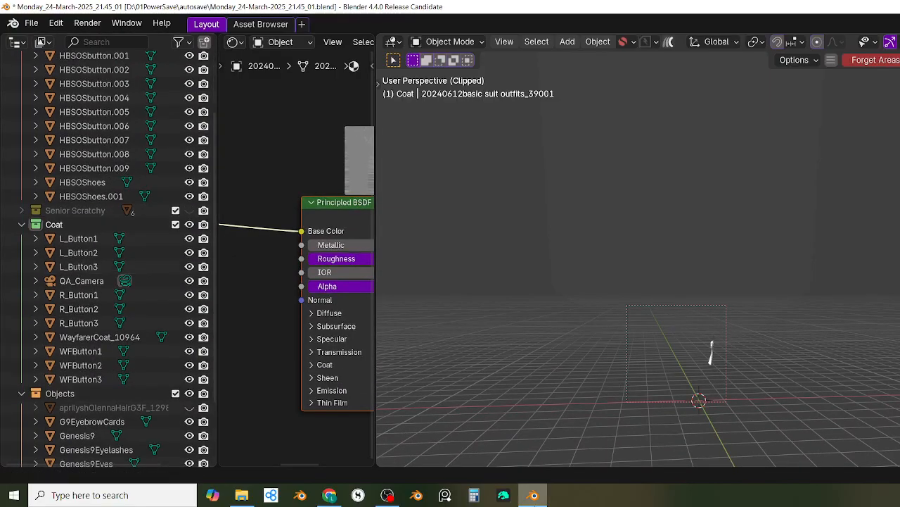
Step: Launch a second Blender window with a new file and return to the original character file
{"action": "right_click", "coordinate": [533, 494]}
{"action": "left_click", "coordinate": [521, 433]}
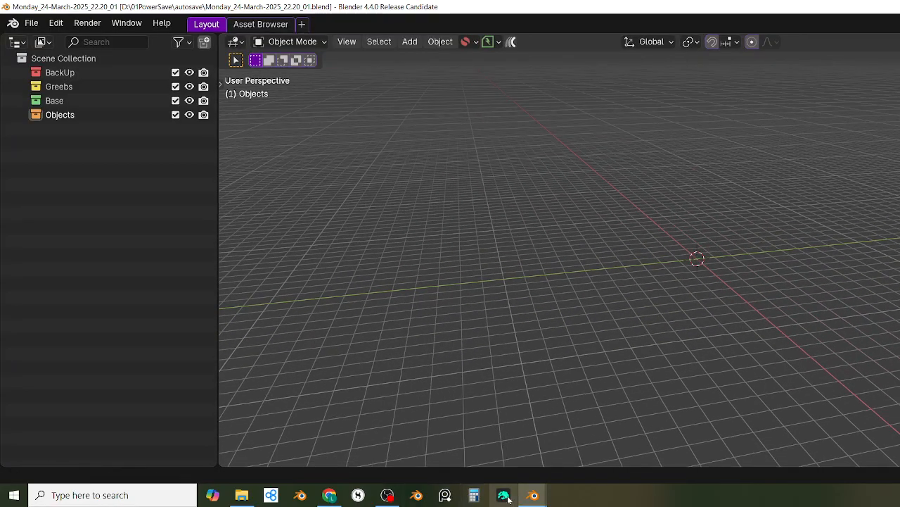
{"action": "mouse_move", "coordinate": [508, 498]}
{"action": "left_click", "coordinate": [475, 448]}
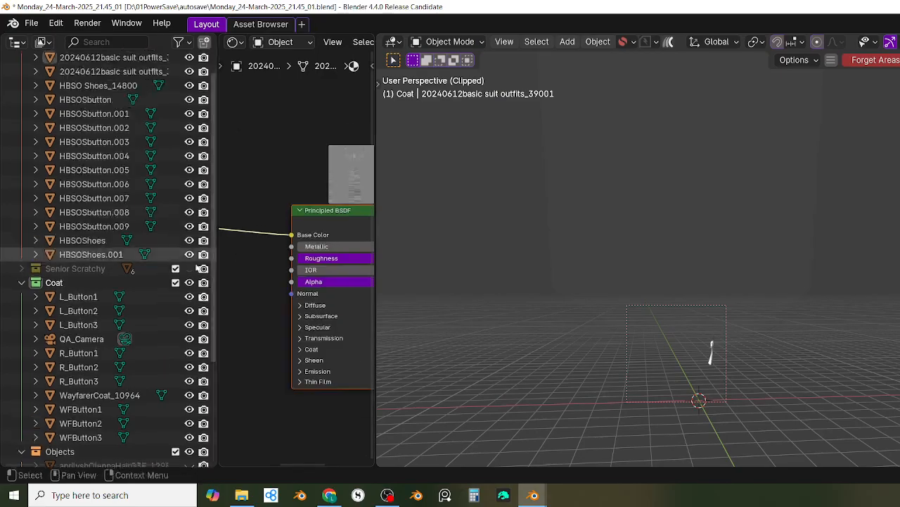
Step: Copy all objects of the character scene and paste them into the new Blender file
{"action": "key", "text": "a"}
{"action": "scroll", "coordinate": [168, 342], "scroll_direction": "down", "scroll_amount": 3}
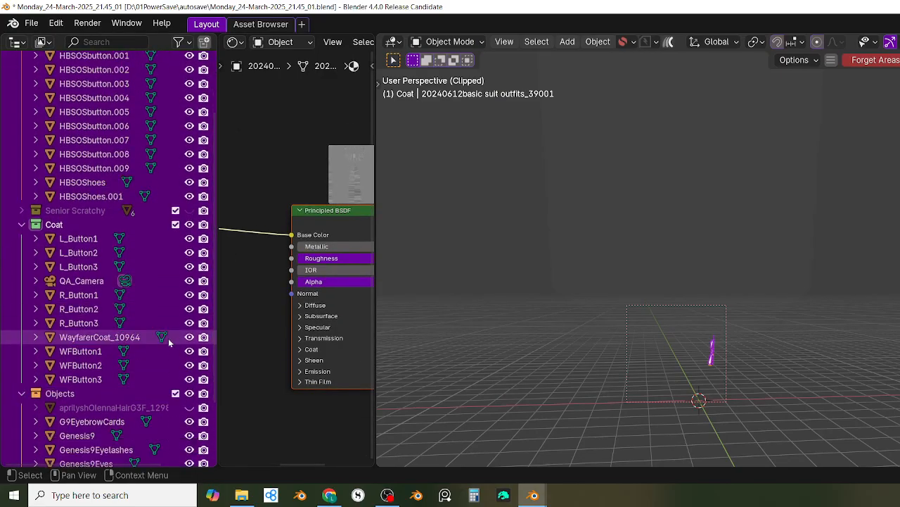
{"action": "scroll", "coordinate": [169, 342], "scroll_direction": "down", "scroll_amount": 5}
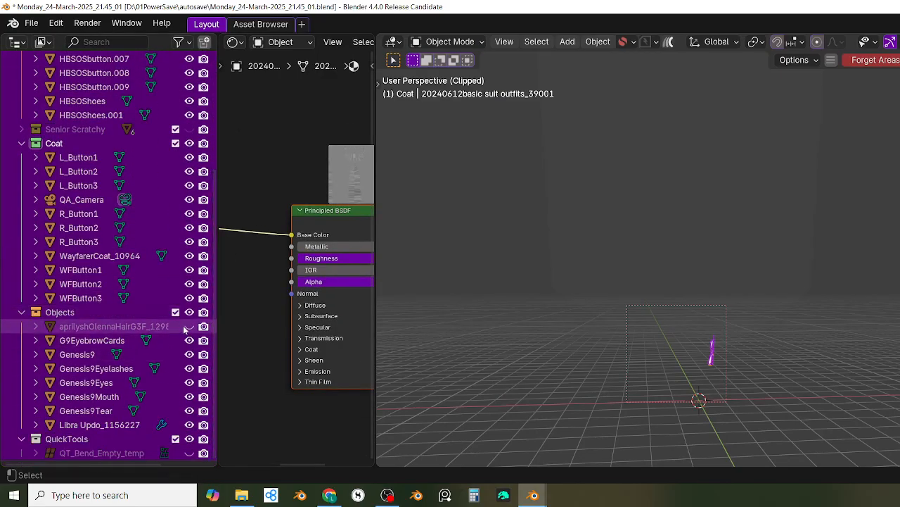
{"action": "key", "text": "ctrl+c"}
{"action": "mouse_move", "coordinate": [533, 495]}
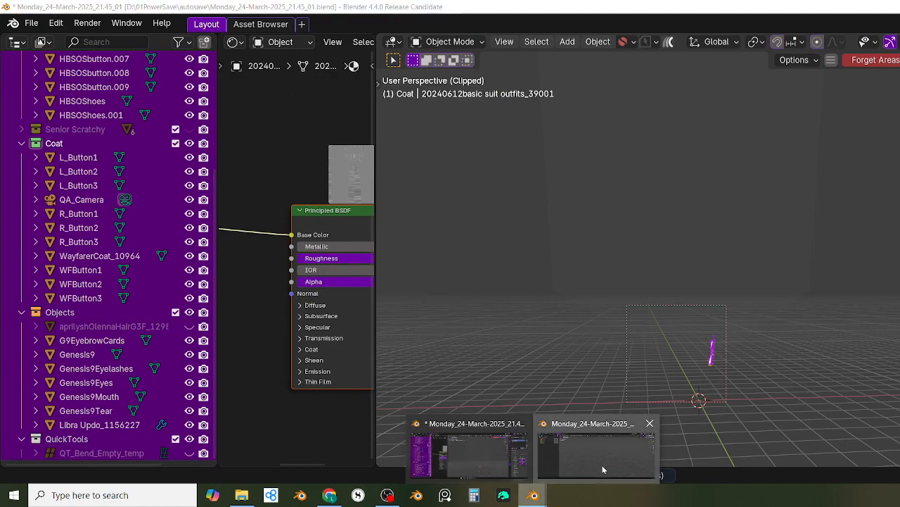
{"action": "left_click", "coordinate": [602, 465]}
{"action": "key", "text": "ctrl+v"}
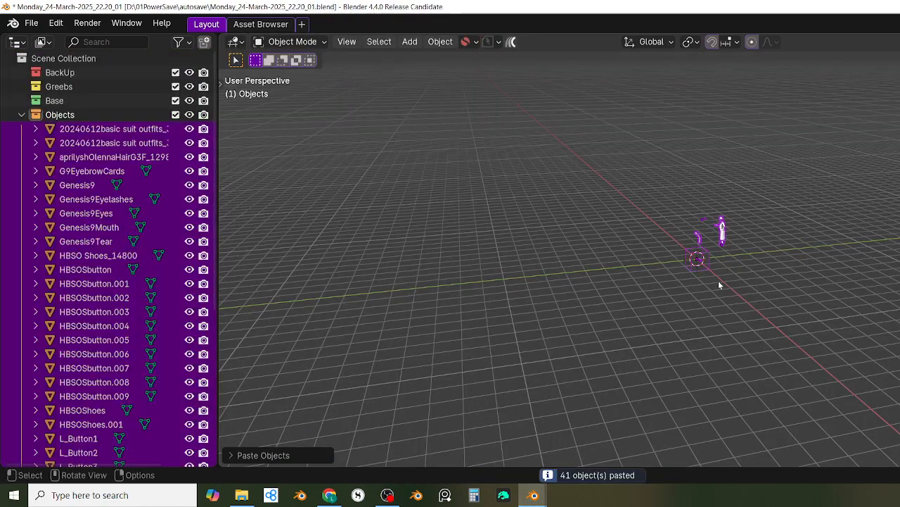
Step: Examine the pasted character from several angles and identify the HBSO Shoes_14800 and aprilyshOlennaHairG3F objects
{"action": "middle_click_drag", "start_coordinate": [719, 281], "coordinate": [815, 358]}
{"action": "scroll", "coordinate": [815, 358], "scroll_direction": "up", "scroll_amount": 1}
{"action": "middle_click_drag", "start_coordinate": [729, 343], "coordinate": [627, 327]}
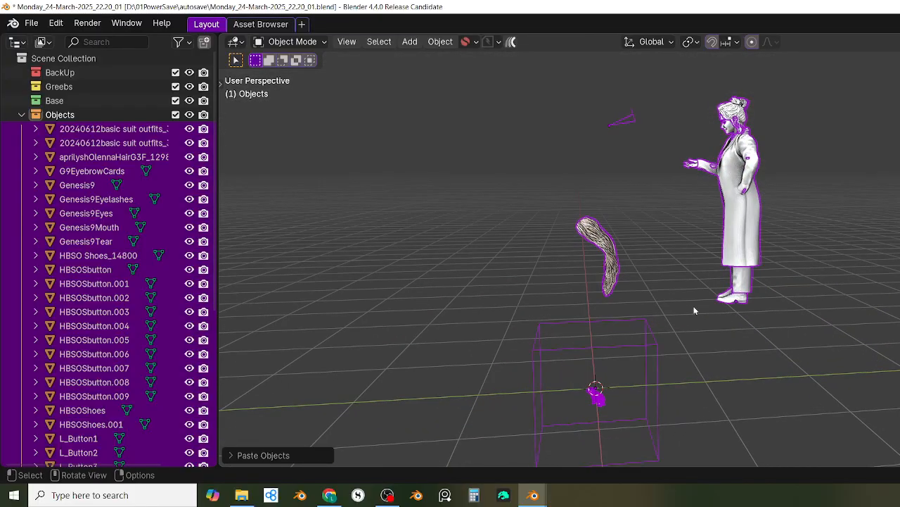
{"action": "middle_click_drag", "start_coordinate": [694, 308], "coordinate": [754, 313]}
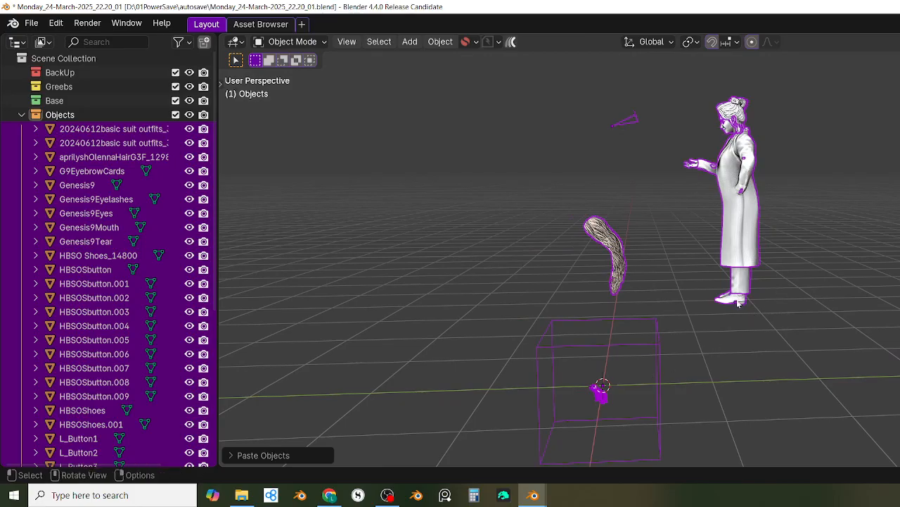
{"action": "left_click", "coordinate": [99, 256]}
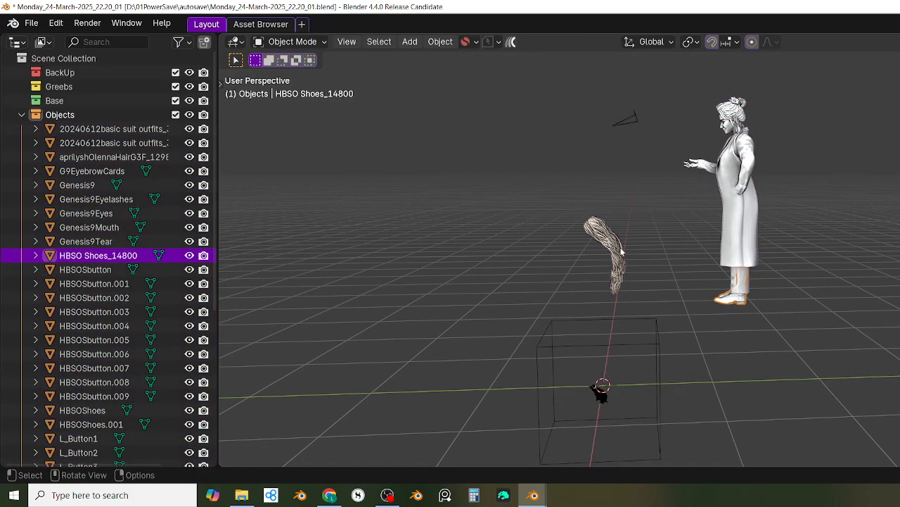
{"action": "left_click", "coordinate": [112, 157]}
{"action": "middle_click_drag", "start_coordinate": [626, 321], "coordinate": [702, 329]}
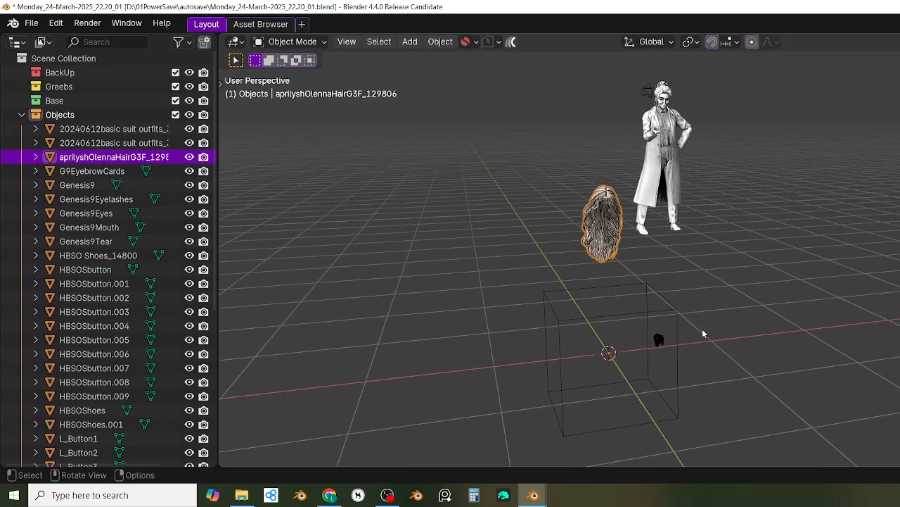
Step: Undo the paste in the new file, then switch to the original file and undo the move of the scene's objects
{"action": "key", "text": "ctrl+z"}
{"action": "key", "text": "ctrl+z"}
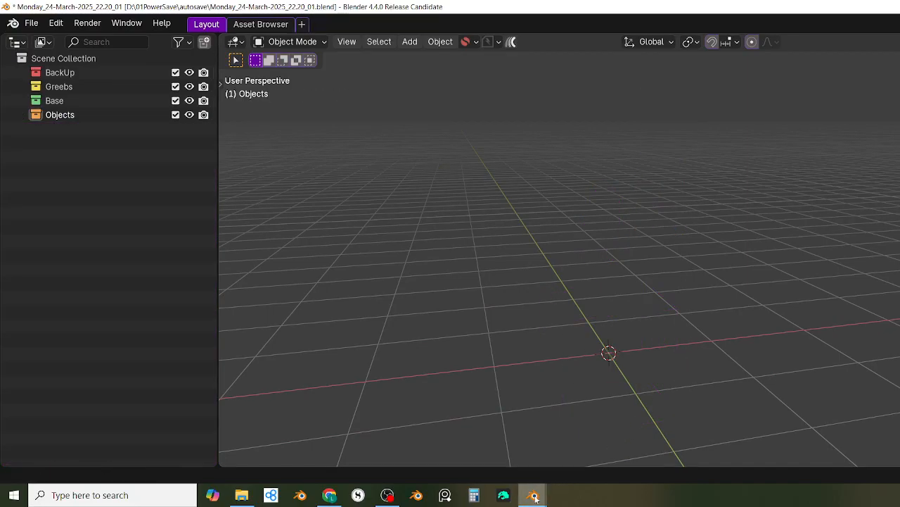
{"action": "mouse_move", "coordinate": [534, 496]}
{"action": "left_click", "coordinate": [503, 447]}
{"action": "mouse_move", "coordinate": [503, 443]}
{"action": "middle_mouse_down"}
{"action": "mouse_move", "coordinate": [640, 314]}
{"action": "mouse_move", "coordinate": [645, 357]}
{"action": "middle_mouse_up"}
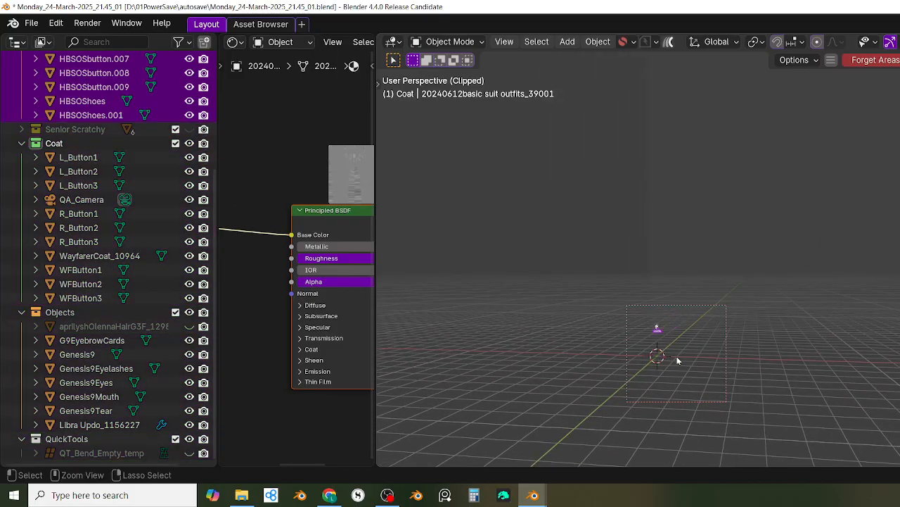
{"action": "middle_click_drag", "start_coordinate": [677, 356], "coordinate": [593, 354]}
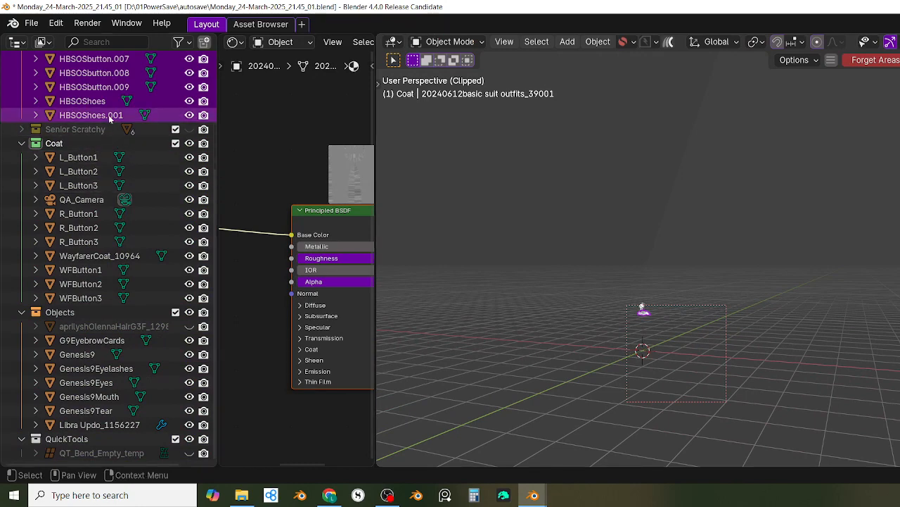
Step: Copy all objects at their original positions and paste them into the Objects collection of the new Blender file
{"action": "scroll", "coordinate": [96, 174], "scroll_direction": "up", "scroll_amount": 2}
{"action": "key", "text": "a"}
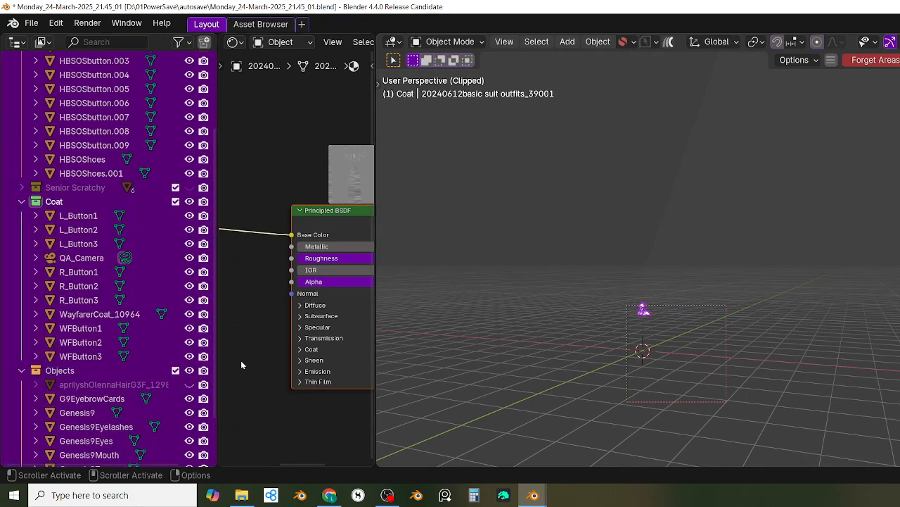
{"action": "key", "text": "ctrl+c"}
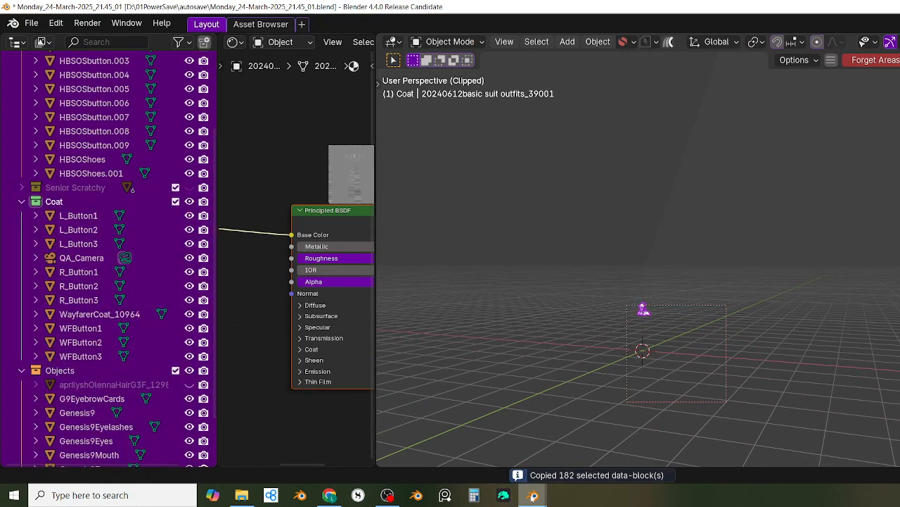
{"action": "mouse_move", "coordinate": [534, 495]}
{"action": "left_click", "coordinate": [611, 466]}
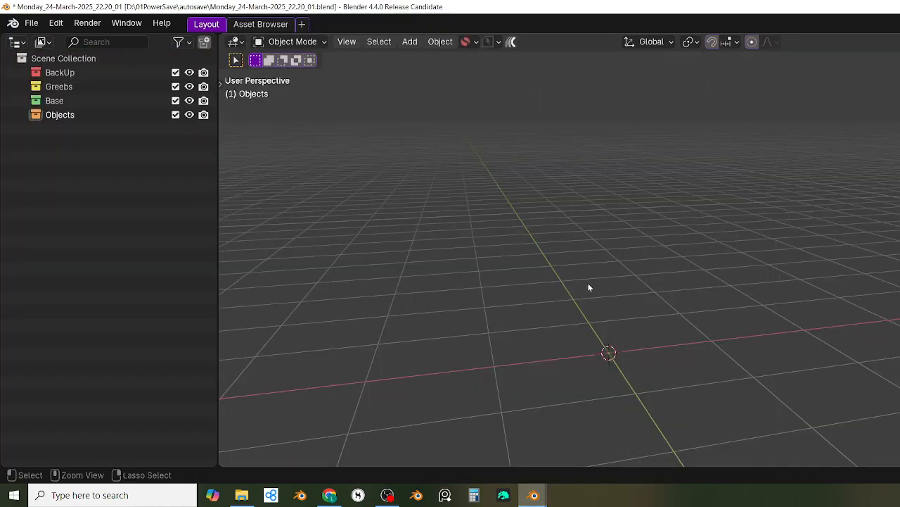
{"action": "key", "text": "ctrl+v"}
{"action": "middle_click_drag", "start_coordinate": [588, 287], "coordinate": [437, 308]}
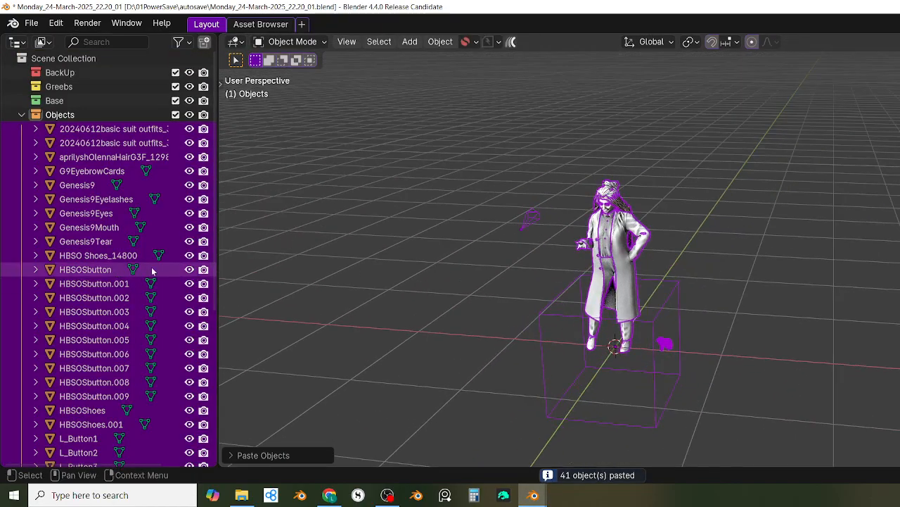
{"action": "middle_click_drag", "start_coordinate": [662, 289], "coordinate": [777, 346]}
{"action": "middle_click_drag", "start_coordinate": [725, 331], "coordinate": [740, 349]}
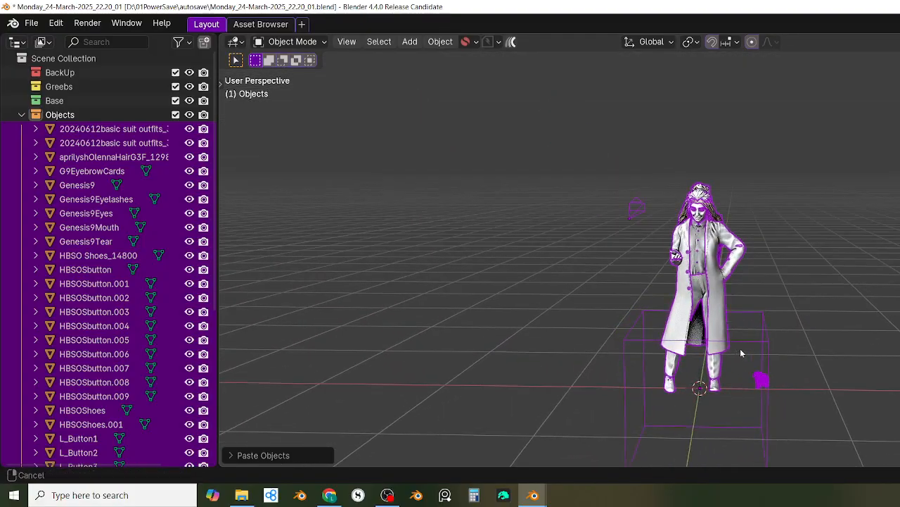
Step: Close the original Monday_24-March-2025_21.45_01.blend file, keeping the new file open
{"action": "mouse_move", "coordinate": [535, 500]}
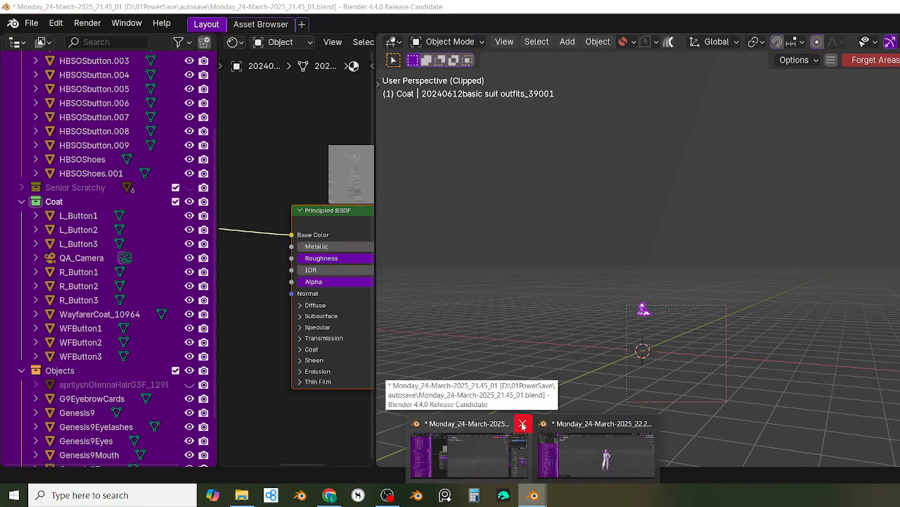
{"action": "left_click", "coordinate": [522, 425]}
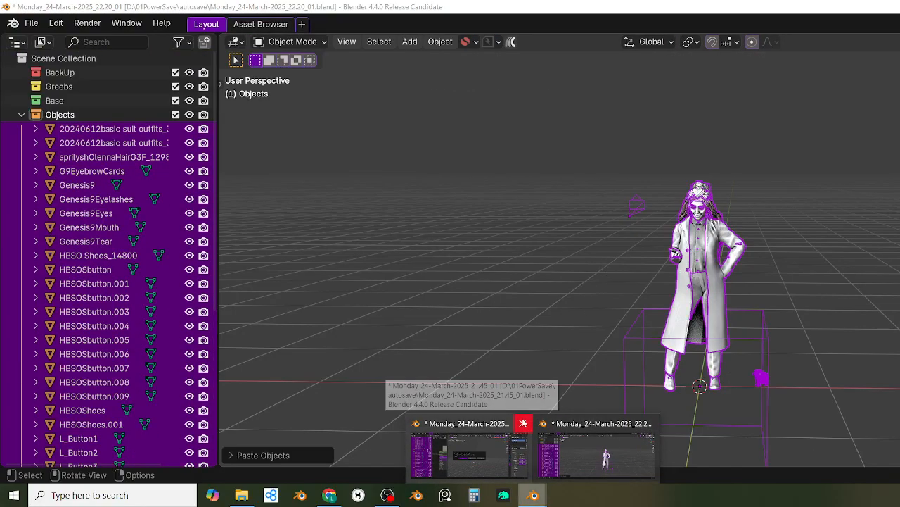
{"action": "mouse_move", "coordinate": [519, 426]}
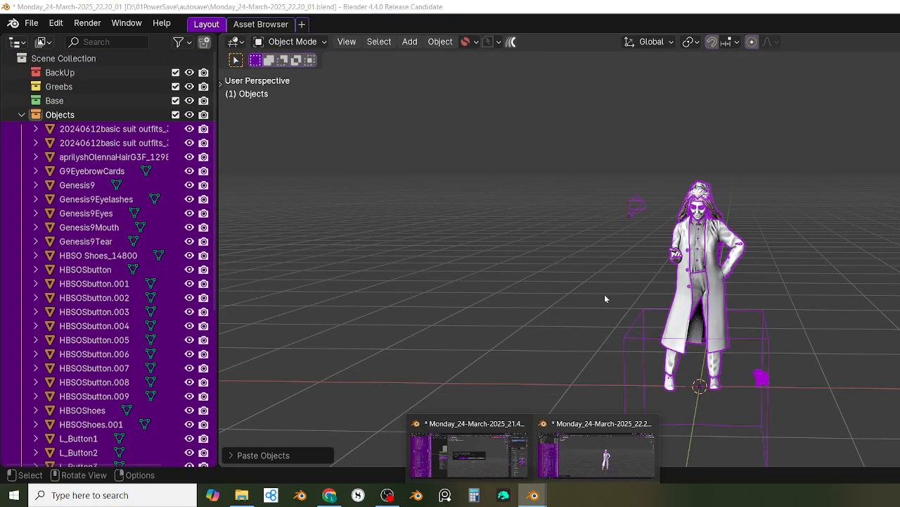
{"action": "left_click", "coordinate": [493, 436]}
{"action": "left_click", "coordinate": [628, 273]}
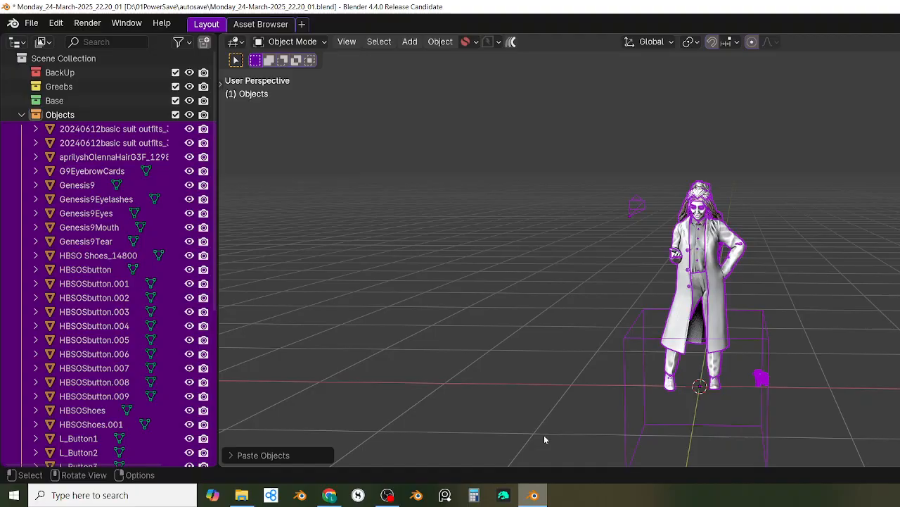
Step: Delete the QA_Camera object floating beside the character's head
{"action": "middle_click_drag", "start_coordinate": [543, 439], "coordinate": [577, 331]}
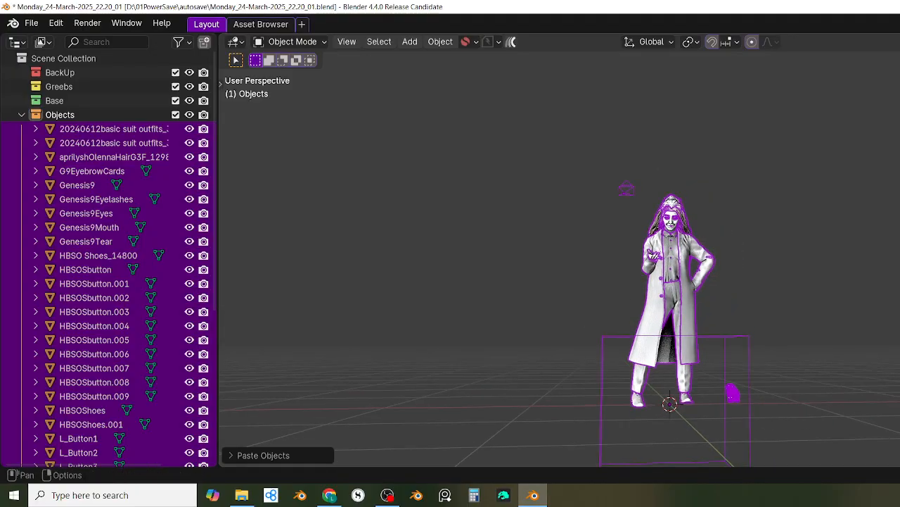
{"action": "scroll", "coordinate": [733, 215], "scroll_direction": "up", "scroll_amount": 2}
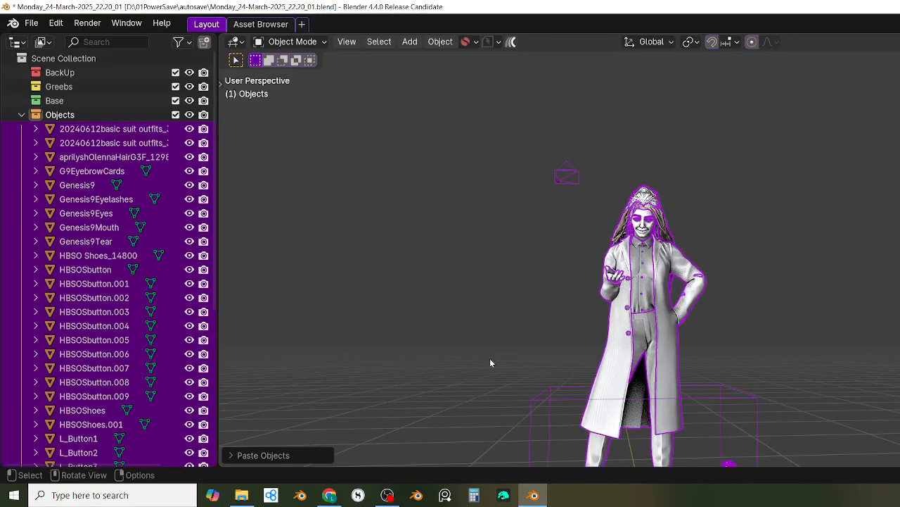
{"action": "key", "text": "ctrl+KP_0"}
{"action": "key", "text": "KP_0"}
{"action": "left_click", "coordinate": [567, 177]}
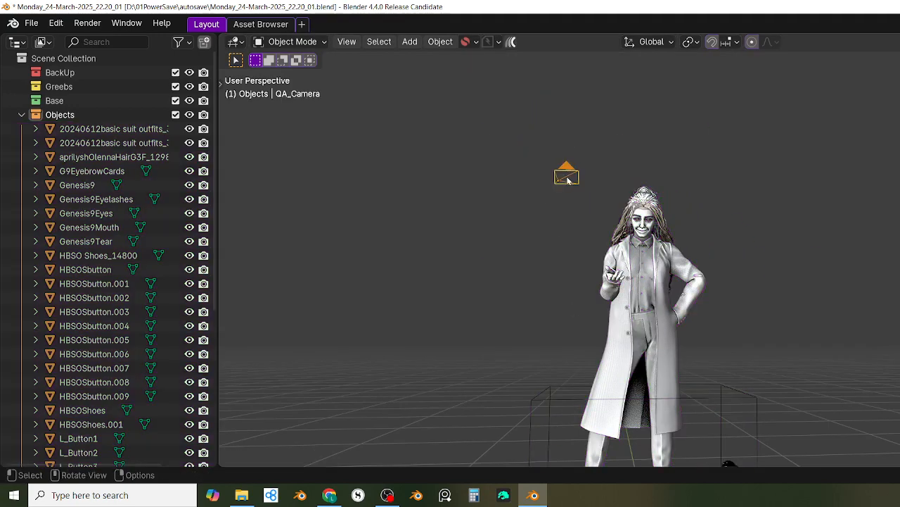
{"action": "key", "text": "x"}
{"action": "left_click", "coordinate": [539, 182]}
{"action": "scroll", "coordinate": [638, 260], "scroll_direction": "up", "scroll_amount": 4}
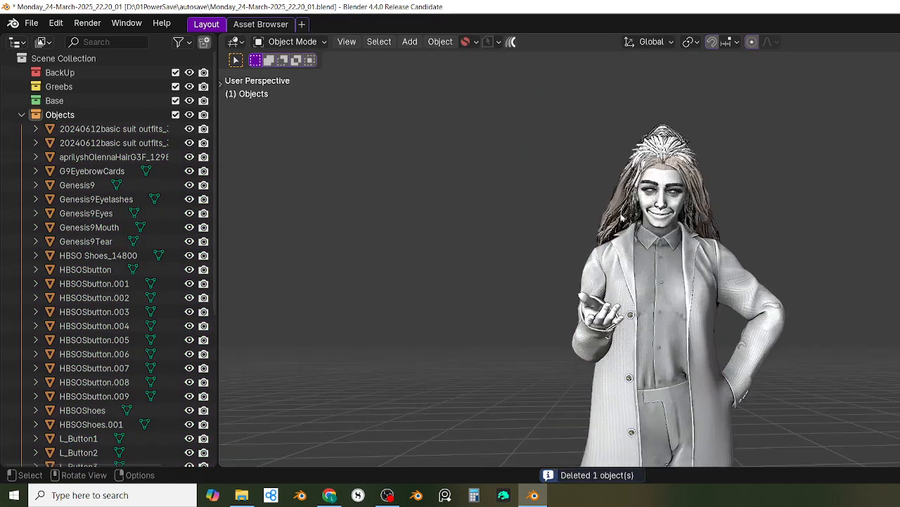
Step: Select the Genesis9 body and widen the Shader Editor to view its Head material's node tree
{"action": "scroll", "coordinate": [636, 226], "scroll_direction": "up", "scroll_amount": 3}
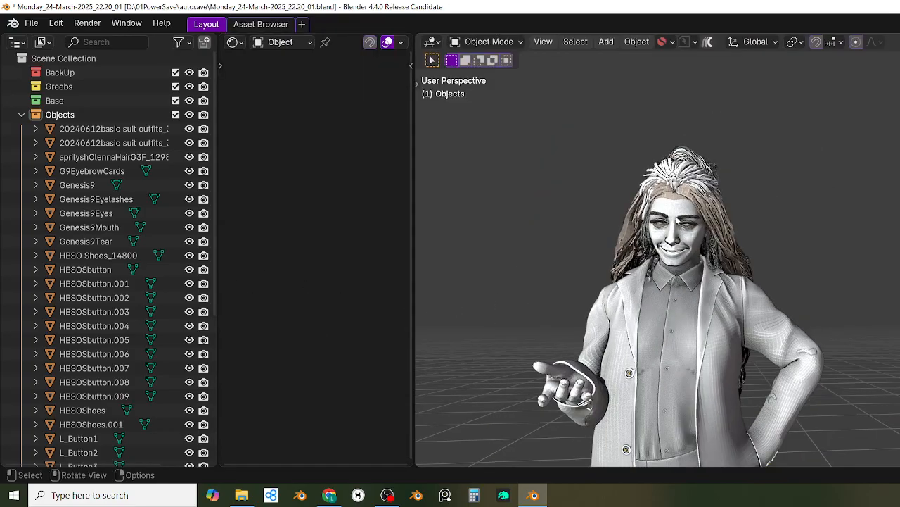
{"action": "left_click", "coordinate": [677, 221]}
{"action": "left_click_drag", "start_coordinate": [414, 342], "coordinate": [696, 352]}
{"action": "scroll", "coordinate": [464, 329], "scroll_direction": "up", "scroll_amount": 4}
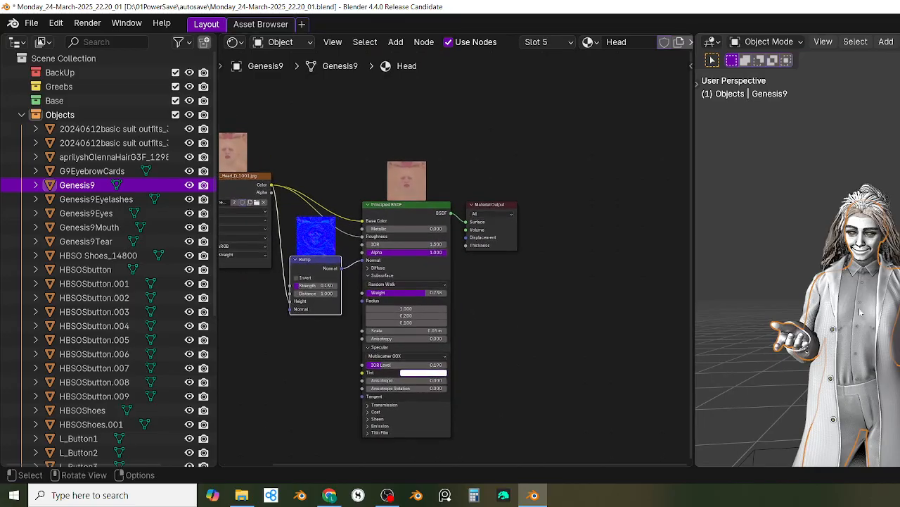
{"action": "scroll", "coordinate": [860, 311], "scroll_direction": "up", "scroll_amount": 1}
{"action": "middle_click_drag", "start_coordinate": [860, 311], "coordinate": [888, 315]}
{"action": "scroll", "coordinate": [644, 354], "scroll_direction": "down", "scroll_amount": 1}
{"action": "middle_click_drag", "start_coordinate": [601, 349], "coordinate": [663, 366]}
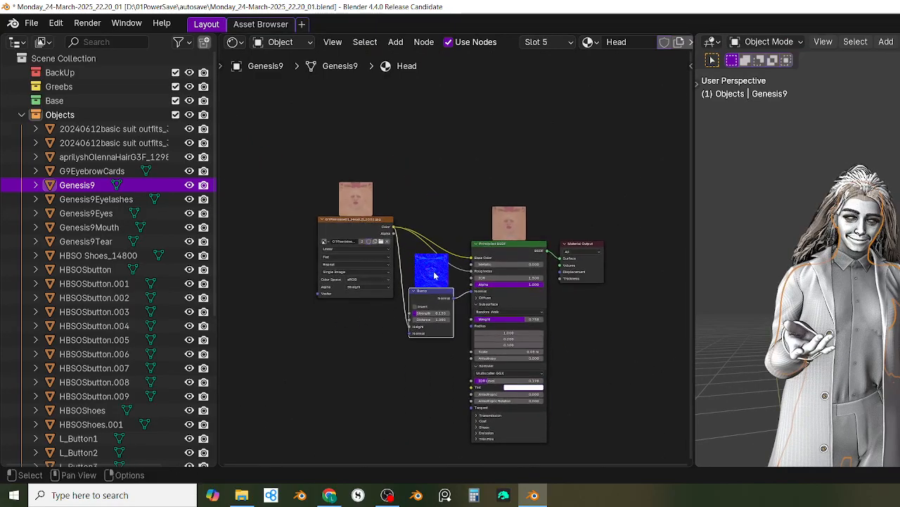
Step: Examine how the head image texture feeds the Bump and Principled BSDF nodes, and compare with the character's face
{"action": "left_click", "coordinate": [496, 256]}
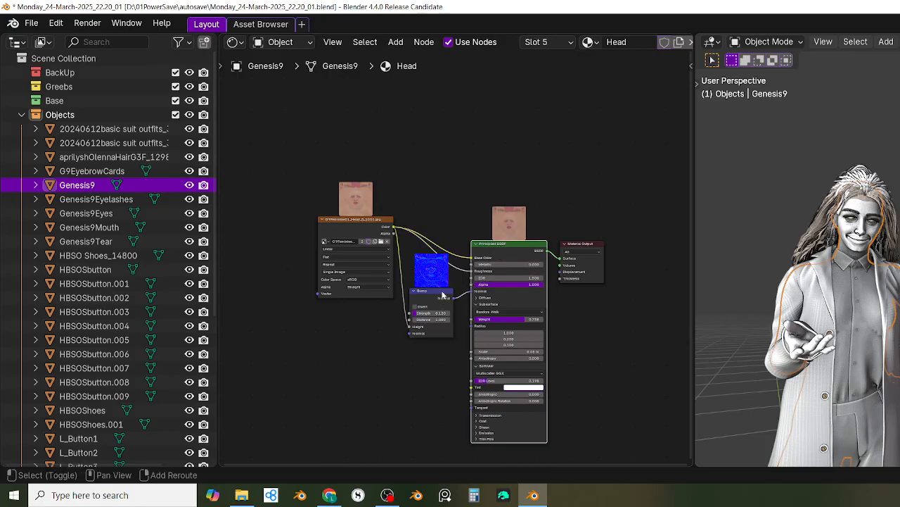
{"action": "left_click", "coordinate": [442, 300], "text": "shift"}
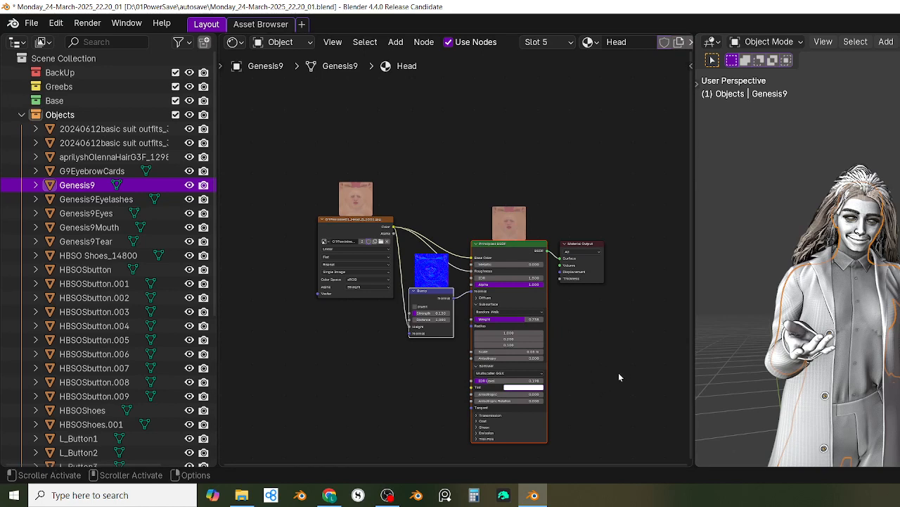
{"action": "scroll", "coordinate": [613, 393], "scroll_direction": "up", "scroll_amount": 2}
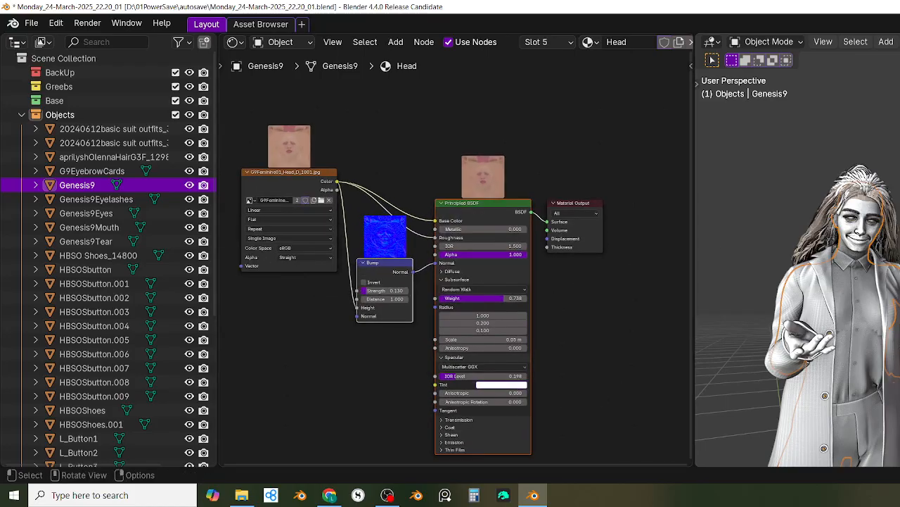
{"action": "middle_click_drag", "start_coordinate": [845, 303], "coordinate": [896, 295]}
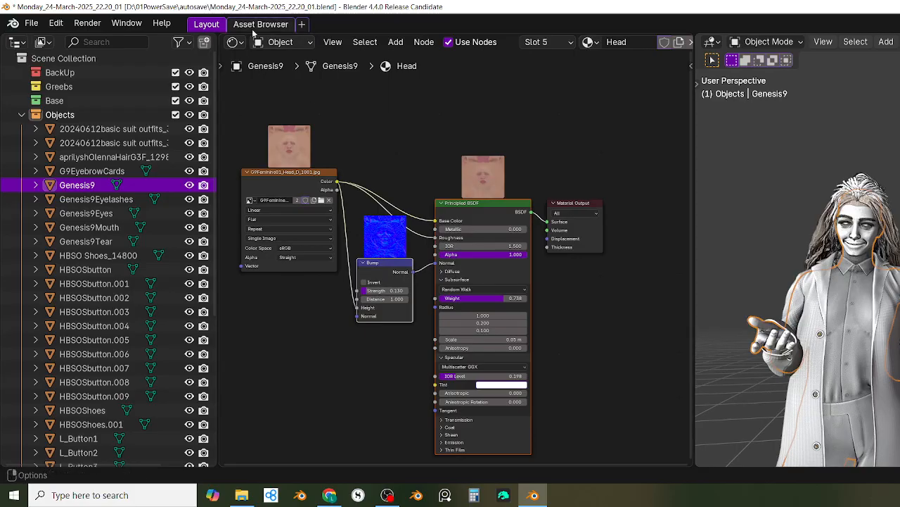
{"action": "middle_click_drag", "start_coordinate": [625, 304], "coordinate": [618, 301]}
{"action": "scroll", "coordinate": [872, 287], "scroll_direction": "up", "scroll_amount": 3}
{"action": "scroll", "coordinate": [872, 286], "scroll_direction": "up", "scroll_amount": 3}
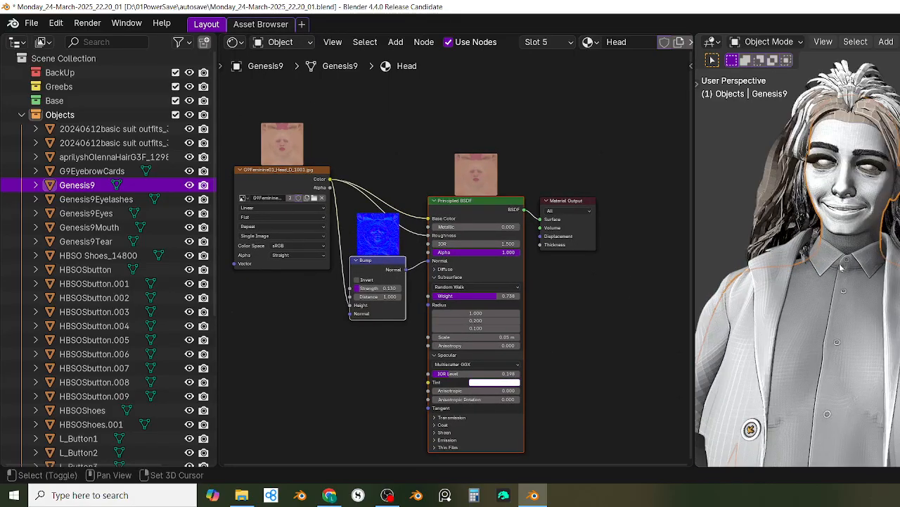
{"action": "scroll", "coordinate": [675, 316], "scroll_direction": "down", "scroll_amount": 1}
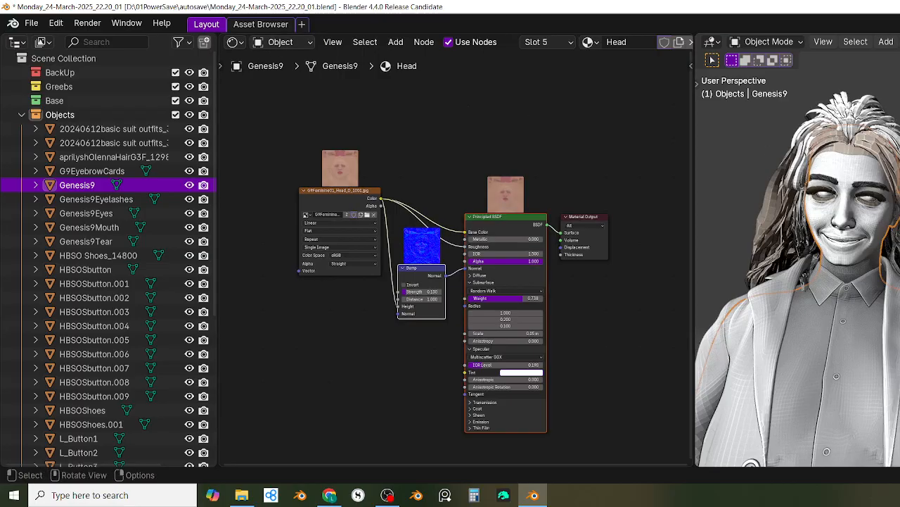
Step: Enlarge the 3D viewport to replace the Shader Editor and hide the aprilyshOlennaHairG3F hair object
{"action": "key", "text": "ctrl+space"}
{"action": "scroll", "coordinate": [703, 337], "scroll_direction": "down", "scroll_amount": 5}
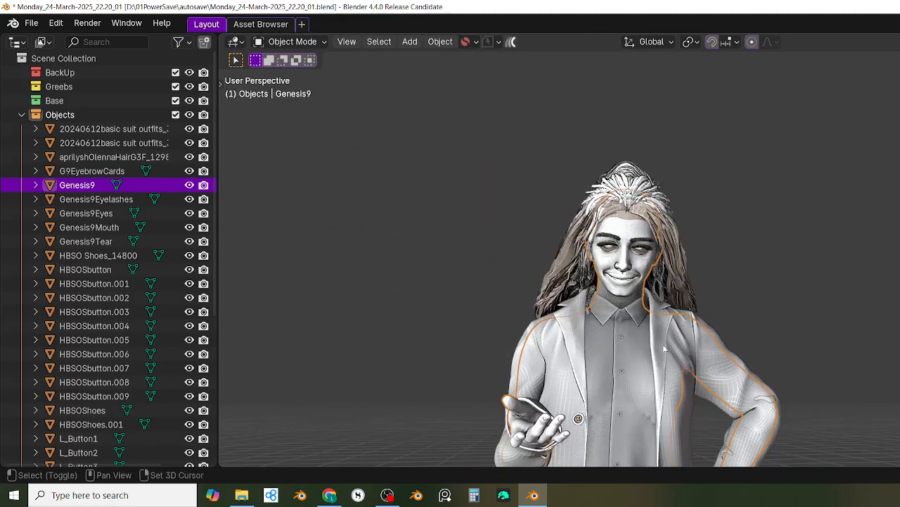
{"action": "middle_click_drag", "start_coordinate": [734, 266], "coordinate": [757, 285]}
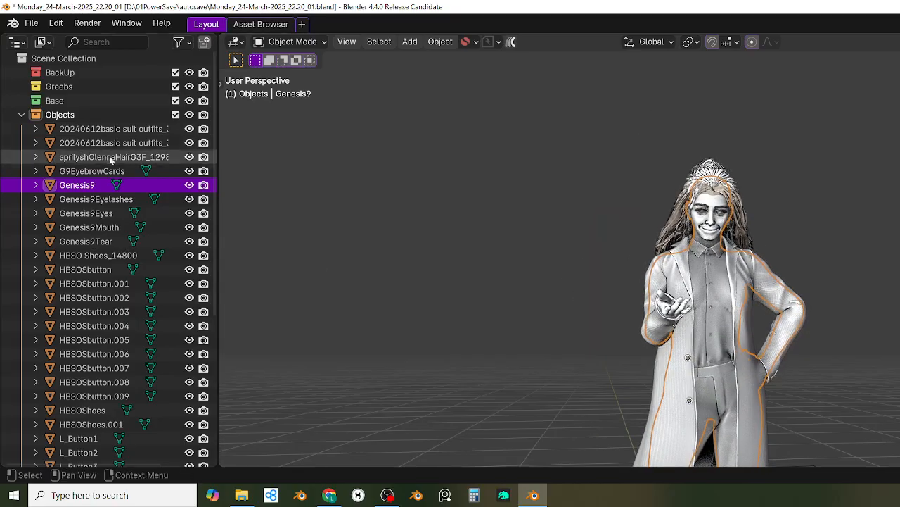
{"action": "scroll", "coordinate": [174, 222], "scroll_direction": "down", "scroll_amount": 1}
{"action": "scroll", "coordinate": [454, 268], "scroll_direction": "down", "scroll_amount": 5}
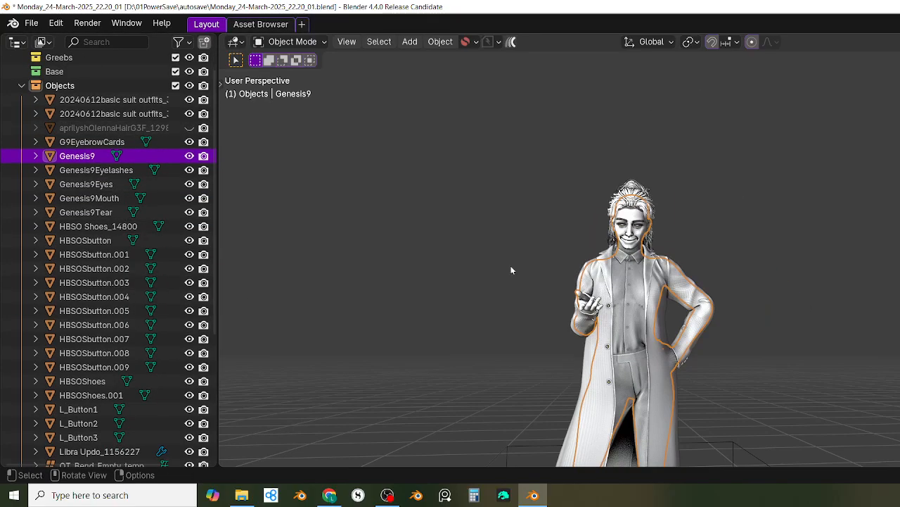
Step: Move QT_Bend_Empty_temp, rabbitAM and all the rabbit fur objects beside the character into the BackUp collection
{"action": "scroll", "coordinate": [58, 205], "scroll_direction": "down", "scroll_amount": 3}
{"action": "scroll", "coordinate": [58, 205], "scroll_direction": "down", "scroll_amount": 4}
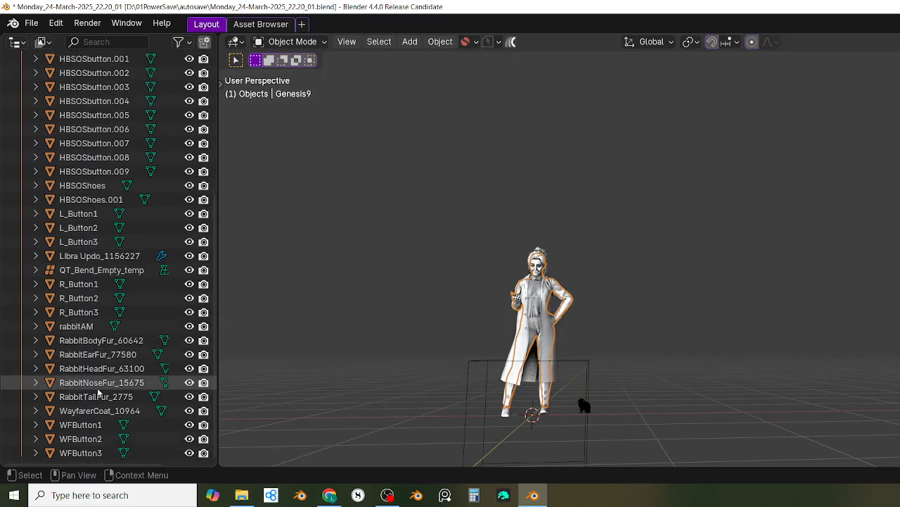
{"action": "scroll", "coordinate": [114, 320], "scroll_direction": "up", "scroll_amount": 7}
{"action": "scroll", "coordinate": [114, 317], "scroll_direction": "up", "scroll_amount": 1}
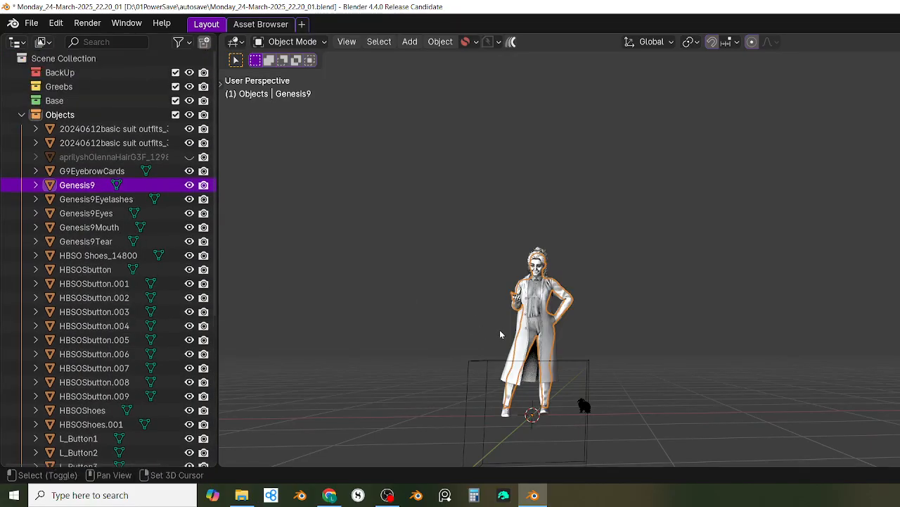
{"action": "scroll", "coordinate": [499, 334], "scroll_direction": "up", "scroll_amount": 6}
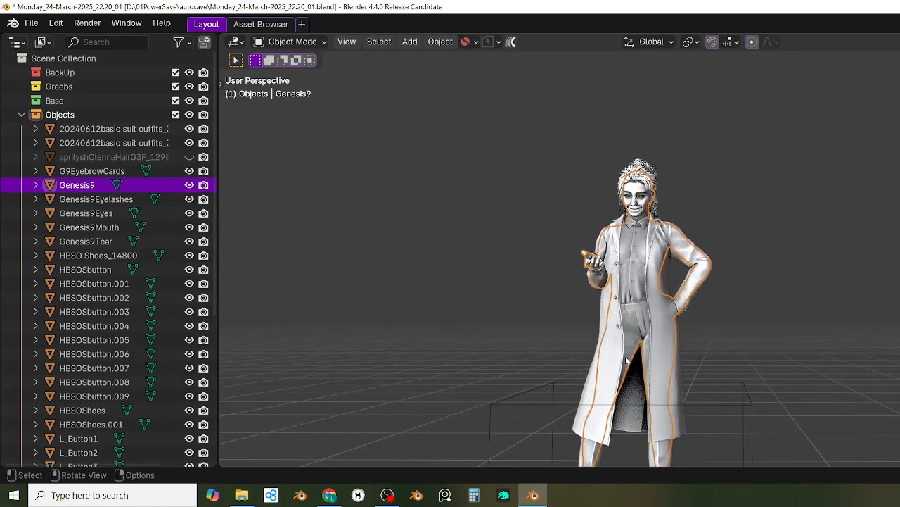
{"action": "scroll", "coordinate": [627, 360], "scroll_direction": "up", "scroll_amount": 2}
{"action": "scroll", "coordinate": [147, 382], "scroll_direction": "down", "scroll_amount": 4}
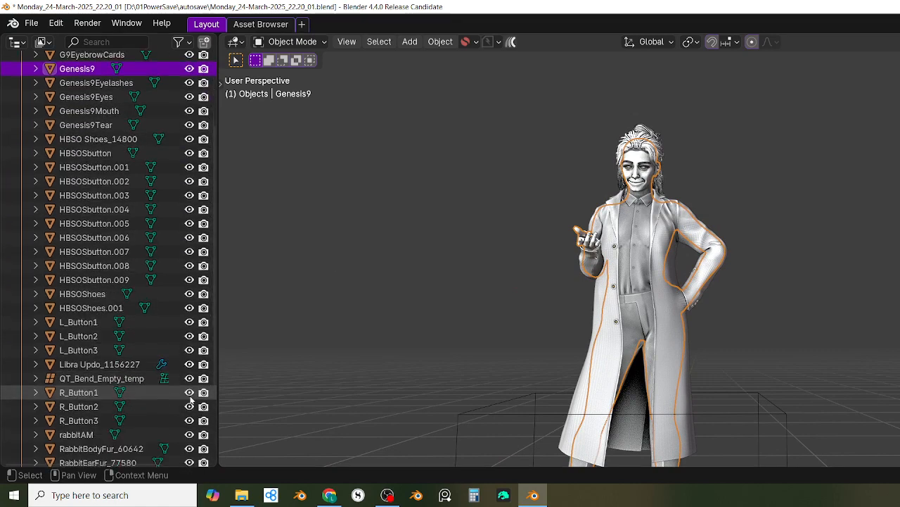
{"action": "scroll", "coordinate": [191, 399], "scroll_direction": "down", "scroll_amount": 2}
{"action": "middle_click_drag", "start_coordinate": [454, 414], "coordinate": [369, 254], "text": "shift"}
{"action": "left_click_drag", "start_coordinate": [633, 305], "coordinate": [719, 400]}
{"action": "key", "text": "m"}
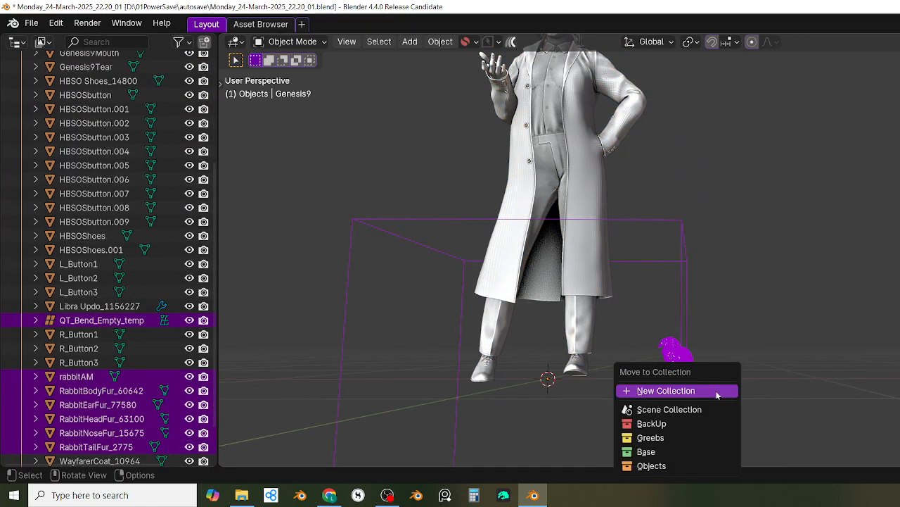
{"action": "left_click", "coordinate": [659, 422]}
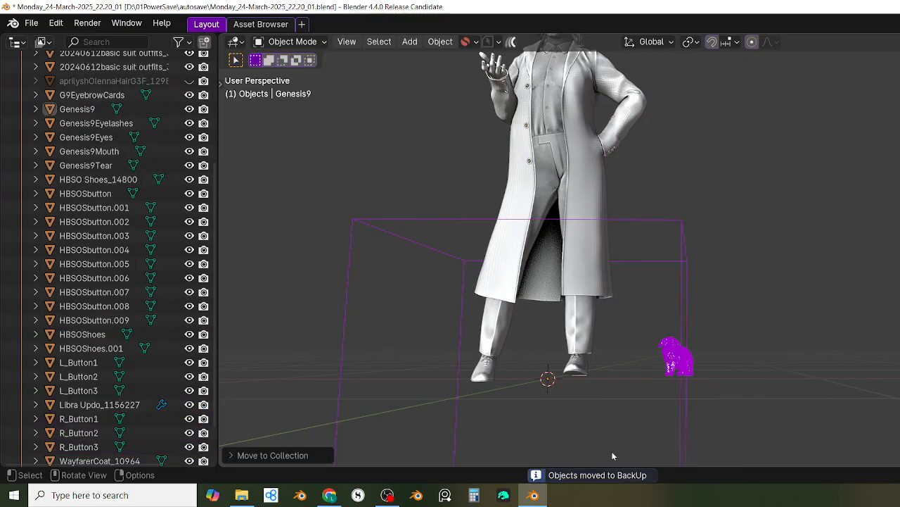
Step: Hide the BackUp collection in the viewport and reframe the character
{"action": "middle_click_drag", "start_coordinate": [788, 337], "coordinate": [693, 314]}
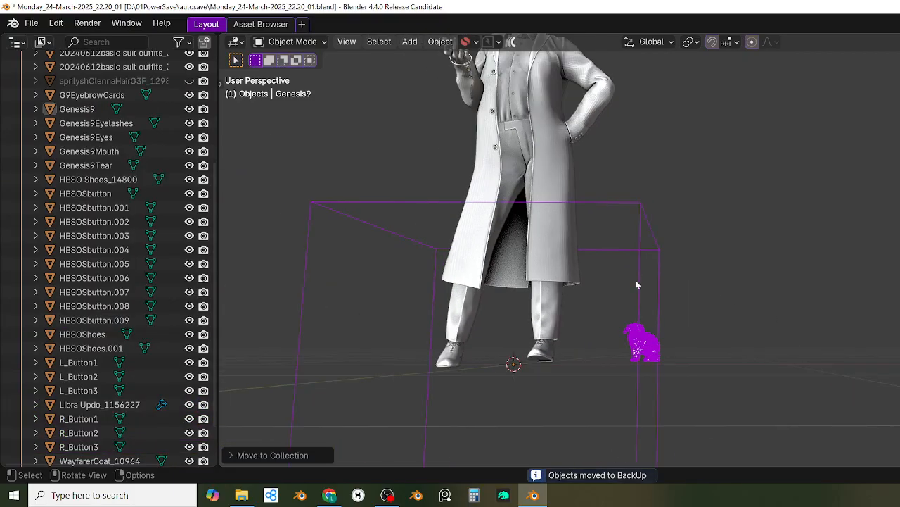
{"action": "scroll", "coordinate": [141, 106], "scroll_direction": "up", "scroll_amount": 6}
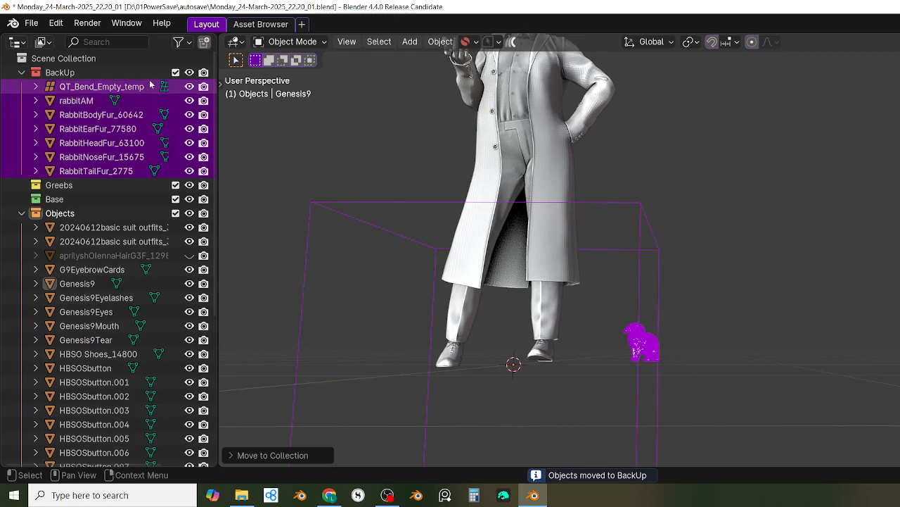
{"action": "left_click", "coordinate": [189, 73]}
{"action": "middle_click_drag", "start_coordinate": [645, 239], "coordinate": [630, 243]}
{"action": "middle_click_drag", "start_coordinate": [578, 259], "coordinate": [633, 359], "text": "shift"}
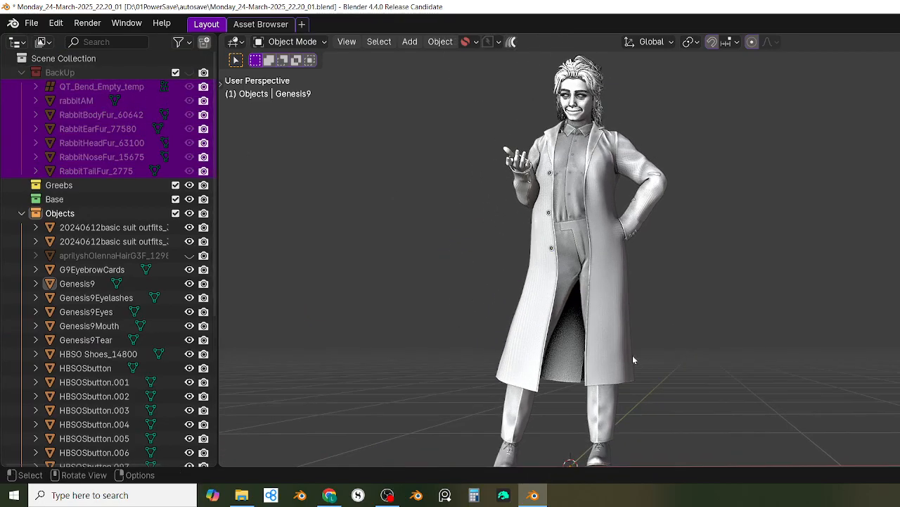
{"action": "middle_click_drag", "start_coordinate": [606, 329], "coordinate": [660, 7]}
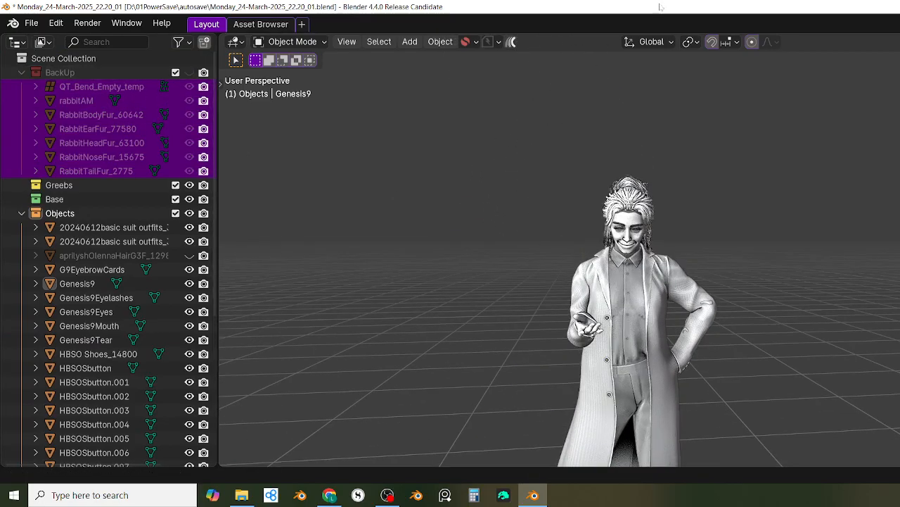
Step: Move G9EyebrowCards, Genesis9 and the Genesis9 eyelashes, eyes, mouth and tear objects into the Base collection
{"action": "left_click", "coordinate": [631, 310]}
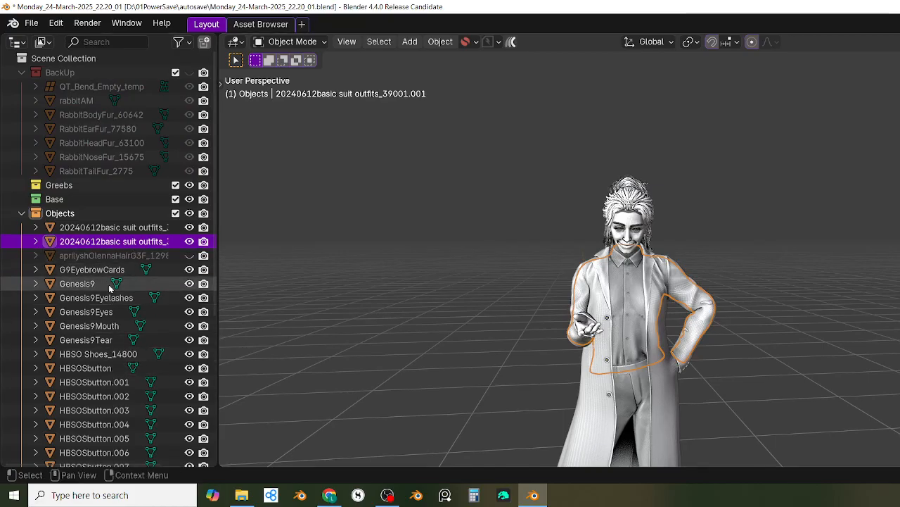
{"action": "left_click", "coordinate": [92, 271]}
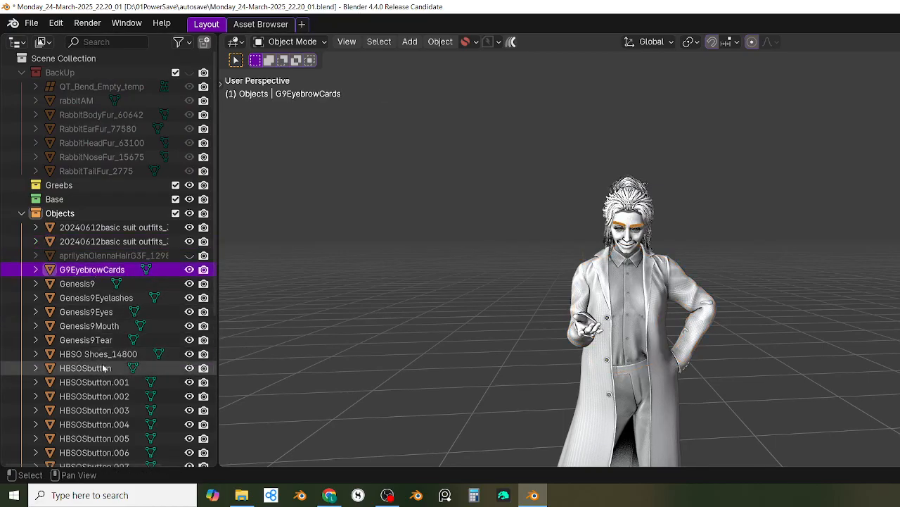
{"action": "left_click", "coordinate": [101, 340], "text": "shift"}
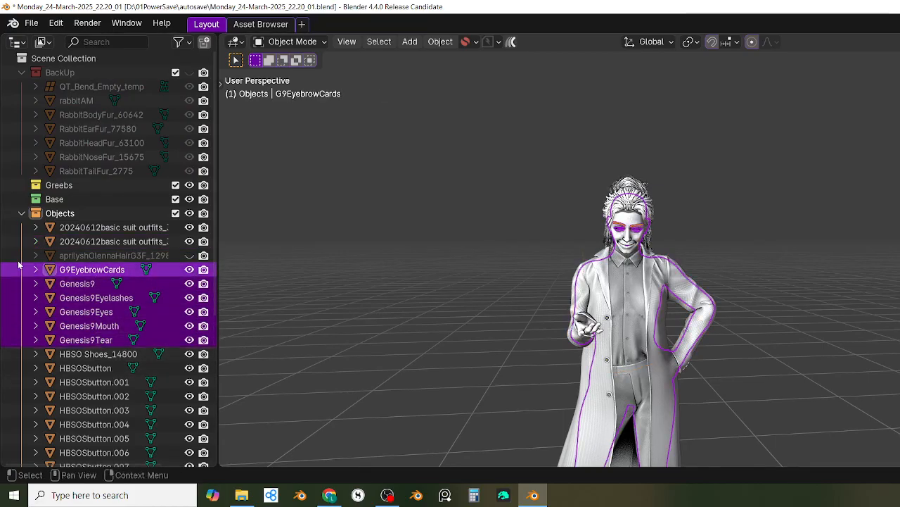
{"action": "key", "text": "m"}
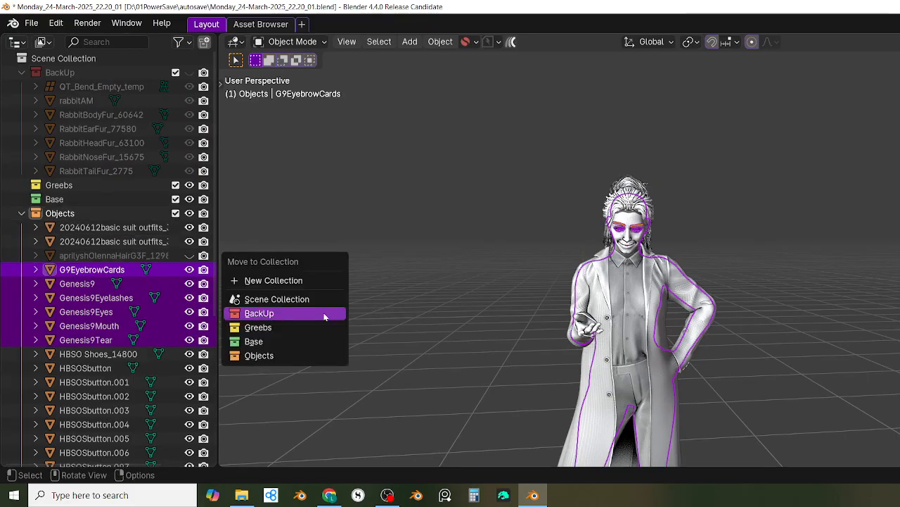
{"action": "left_click", "coordinate": [255, 341]}
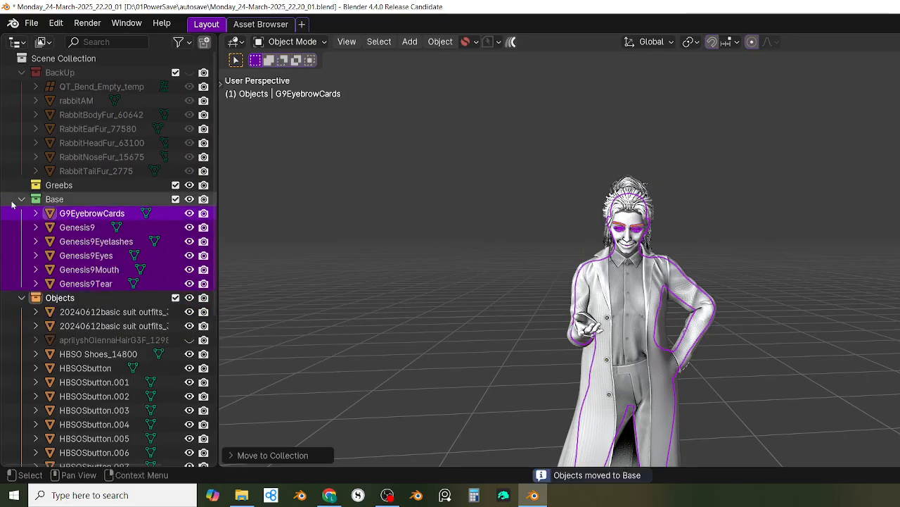
Step: Rename the Base collection to Agatha and toggle its visibility off and on to check which character parts it contains
{"action": "left_click", "coordinate": [39, 202]}
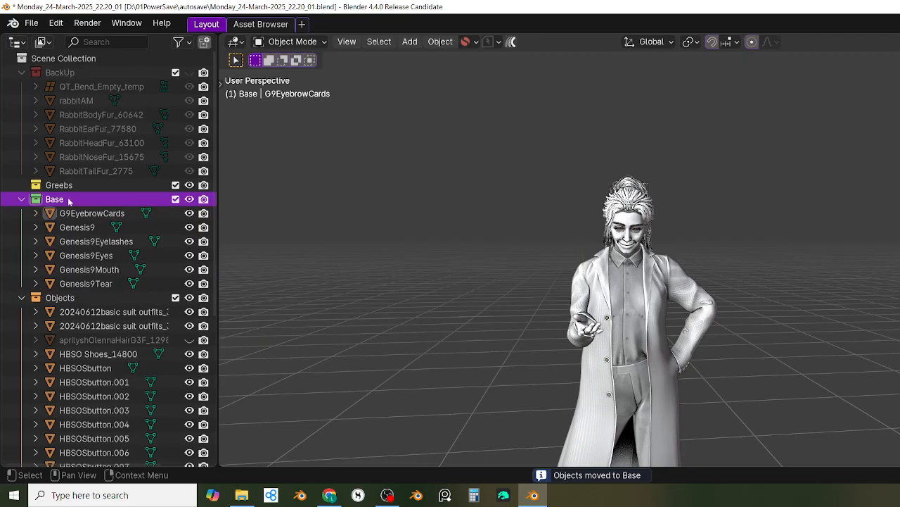
{"action": "double_click", "coordinate": [68, 201]}
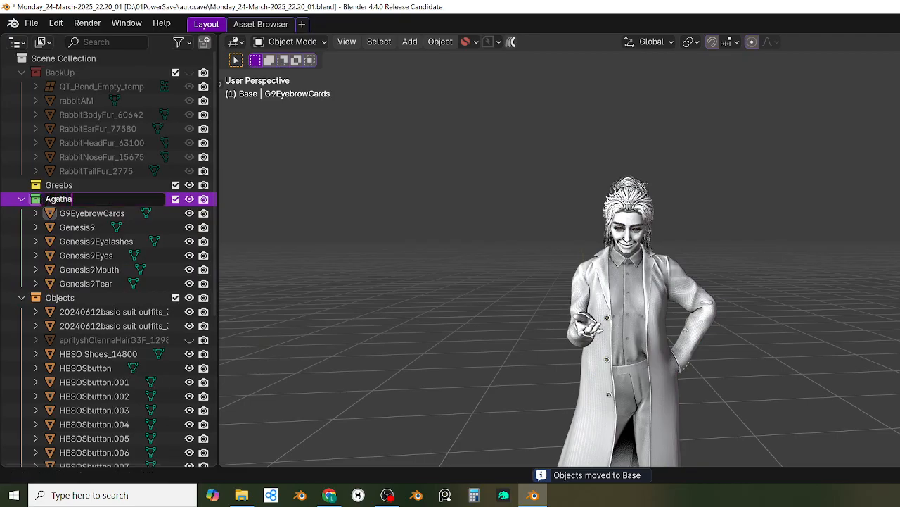
{"action": "type", "text": "Agatha"}
{"action": "key", "text": "Return"}
{"action": "scroll", "coordinate": [93, 412], "scroll_direction": "down", "scroll_amount": 5}
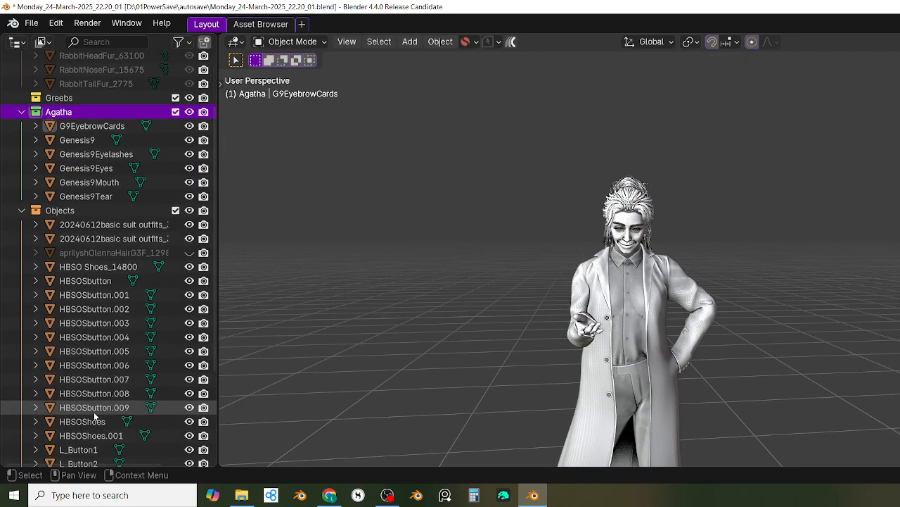
{"action": "scroll", "coordinate": [100, 421], "scroll_direction": "up", "scroll_amount": 5}
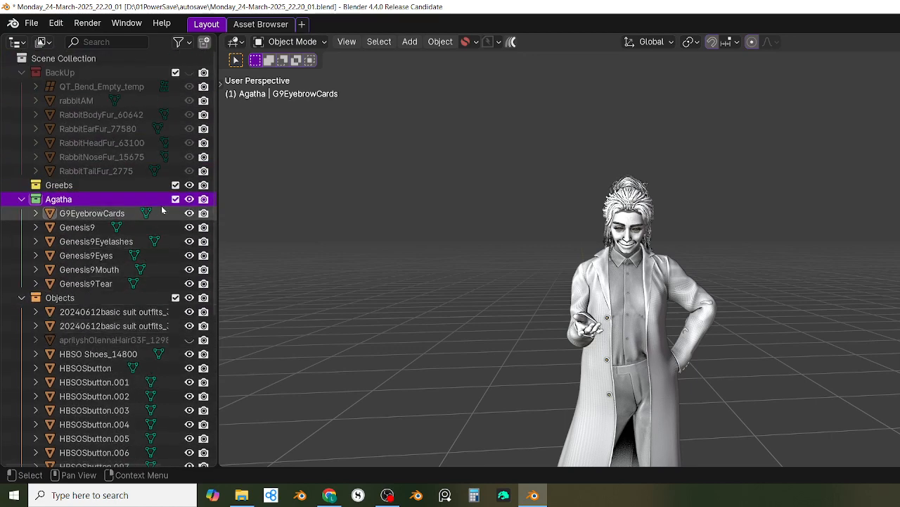
{"action": "left_click", "coordinate": [189, 199]}
{"action": "left_click", "coordinate": [190, 199]}
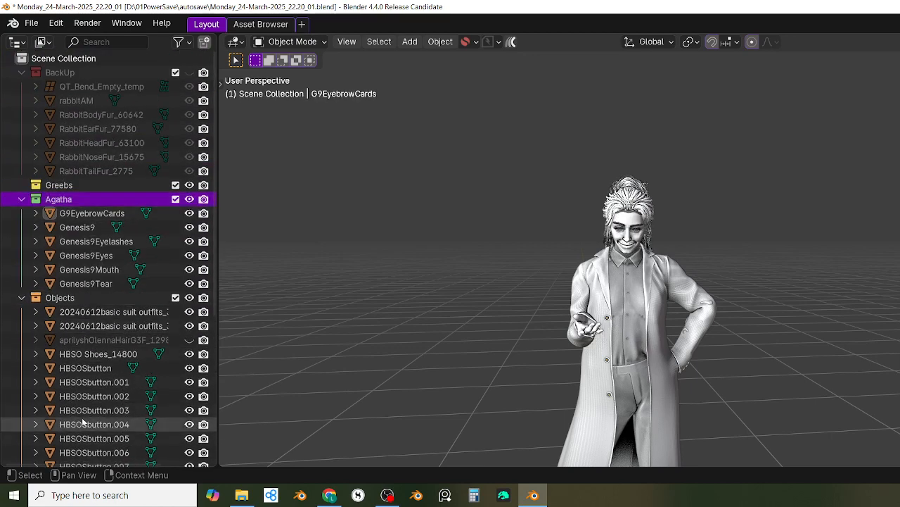
Step: Move the Libra Updo_1156227 hair object into the Agatha collection
{"action": "scroll", "coordinate": [99, 355], "scroll_direction": "down", "scroll_amount": 1}
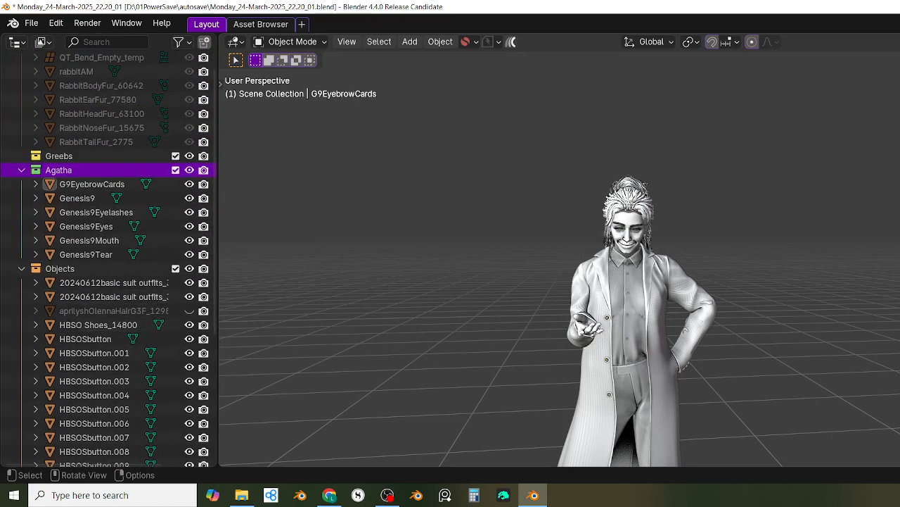
{"action": "left_click", "coordinate": [636, 195]}
{"action": "key", "text": "m"}
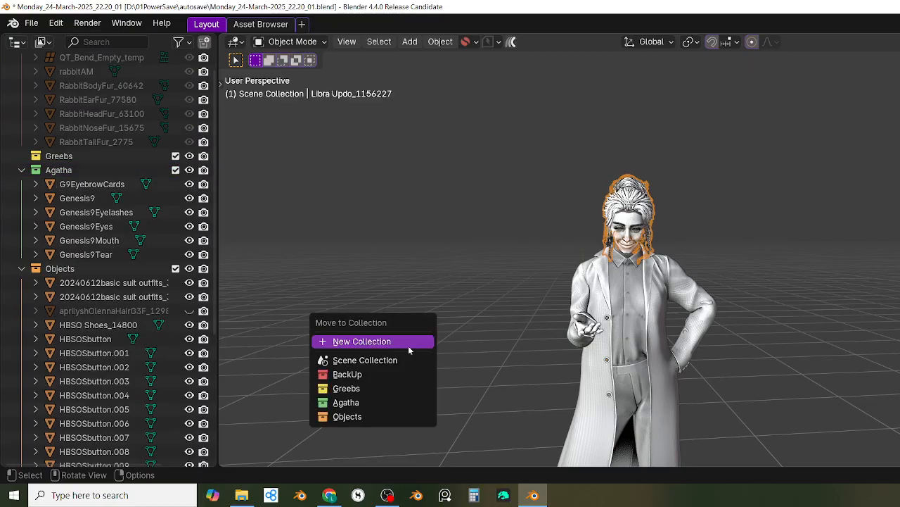
{"action": "left_click", "coordinate": [343, 402]}
{"action": "scroll", "coordinate": [151, 334], "scroll_direction": "down", "scroll_amount": 4}
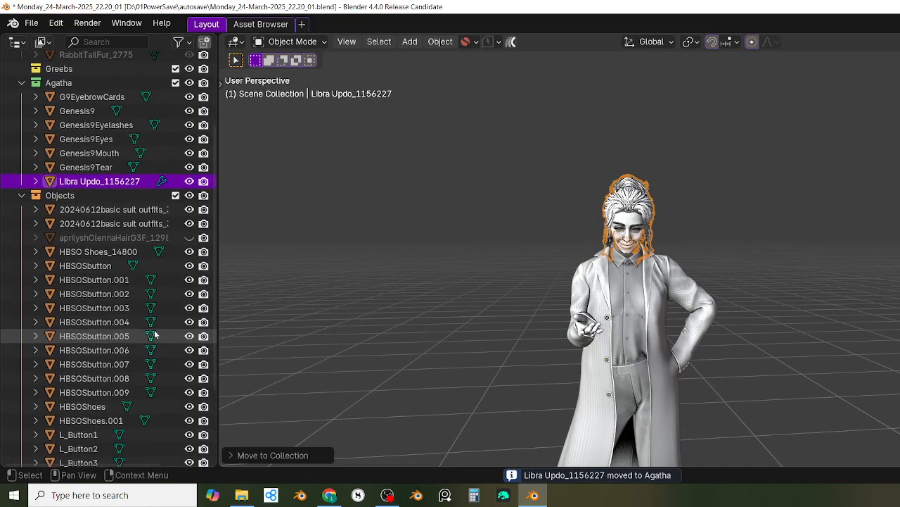
Step: Move the hidden aprilyshOlennaHairG3F hair object into the Agatha collection and hide that whole collection in the viewport
{"action": "left_click", "coordinate": [127, 208]}
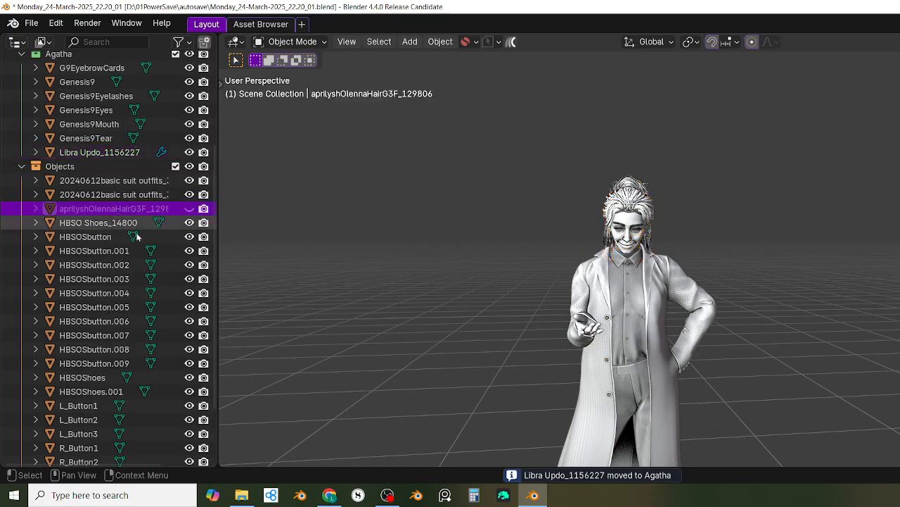
{"action": "key", "text": "m"}
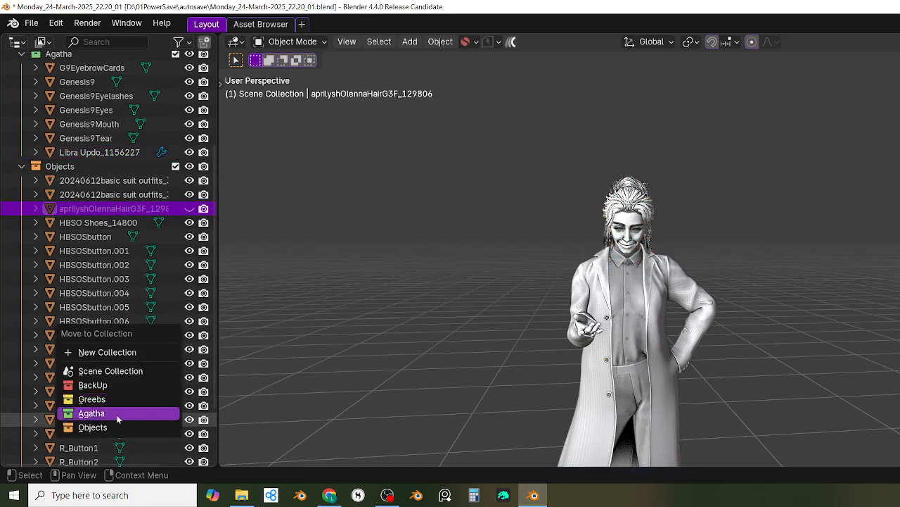
{"action": "left_click", "coordinate": [120, 418]}
{"action": "mouse_move", "coordinate": [277, 216]}
{"action": "middle_mouse_down", "text": "shift"}
{"action": "mouse_move", "coordinate": [303, 284]}
{"action": "mouse_move", "coordinate": [290, 205]}
{"action": "middle_mouse_up", "text": "shift"}
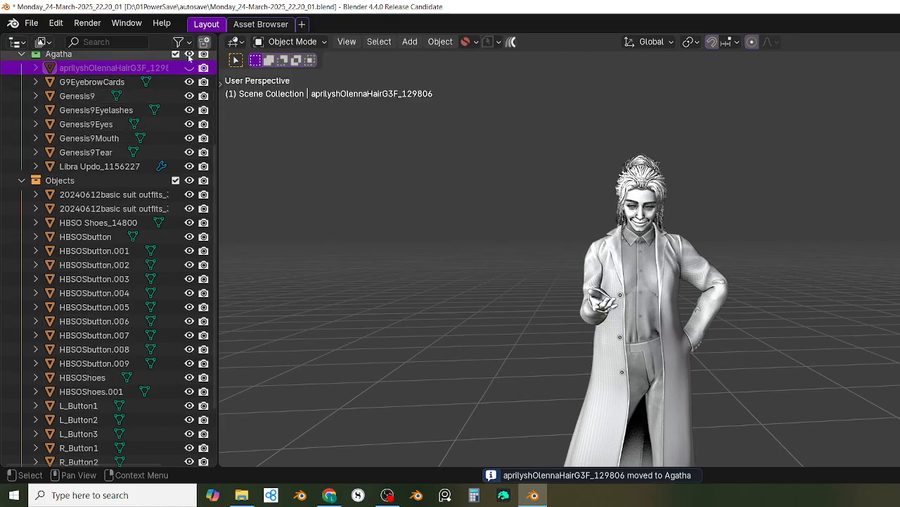
{"action": "scroll", "coordinate": [191, 84], "scroll_direction": "up", "scroll_amount": 4}
{"action": "left_click", "coordinate": [190, 112]}
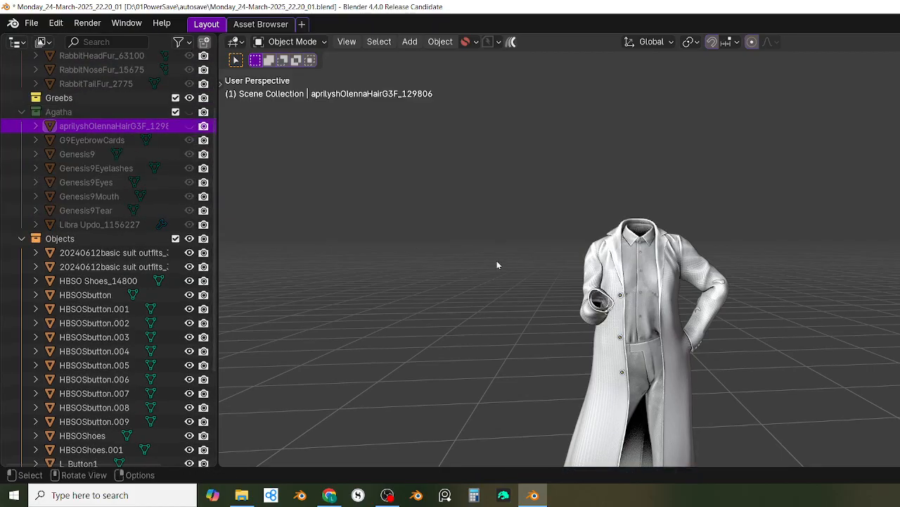
Step: Select the shirt and the WayfarerCoat, and display every object in its own distinct viewport colour to inspect where the shirt pokes through
{"action": "scroll", "coordinate": [563, 267], "scroll_direction": "up", "scroll_amount": 4}
{"action": "left_click", "coordinate": [618, 262]}
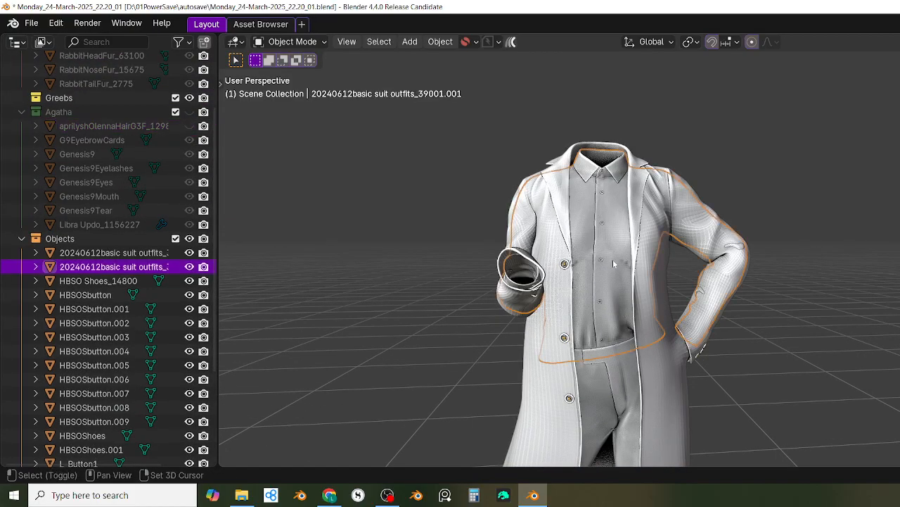
{"action": "left_click", "coordinate": [661, 214], "text": "shift"}
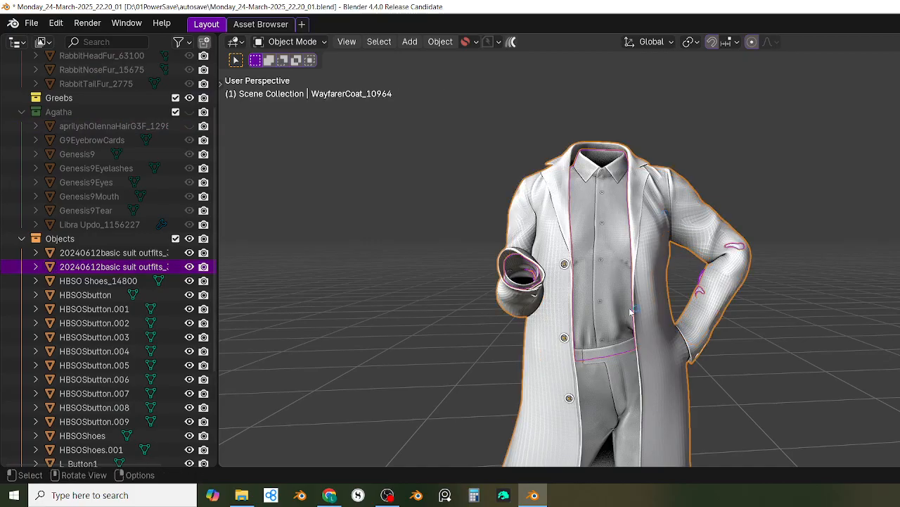
{"action": "scroll", "coordinate": [639, 292], "scroll_direction": "down", "scroll_amount": 3}
{"action": "middle_click_drag", "start_coordinate": [767, 317], "coordinate": [735, 353]}
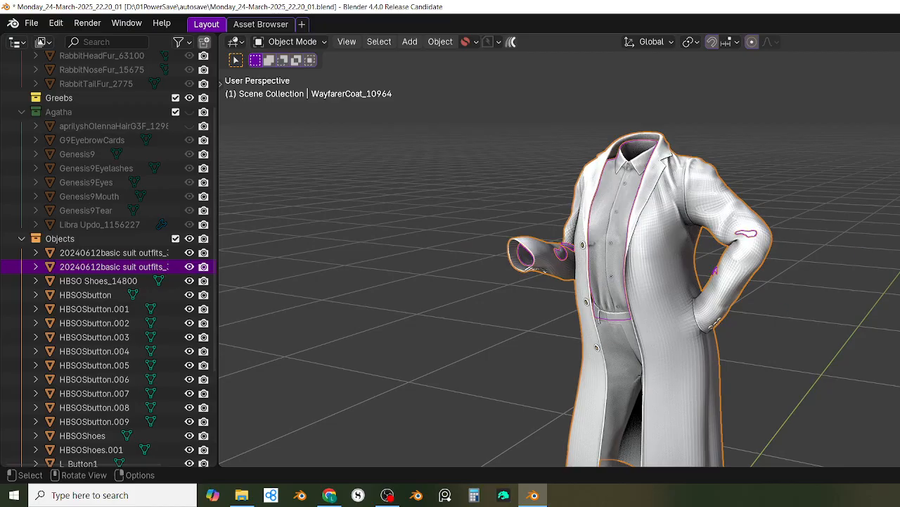
{"action": "key", "text": "t"}
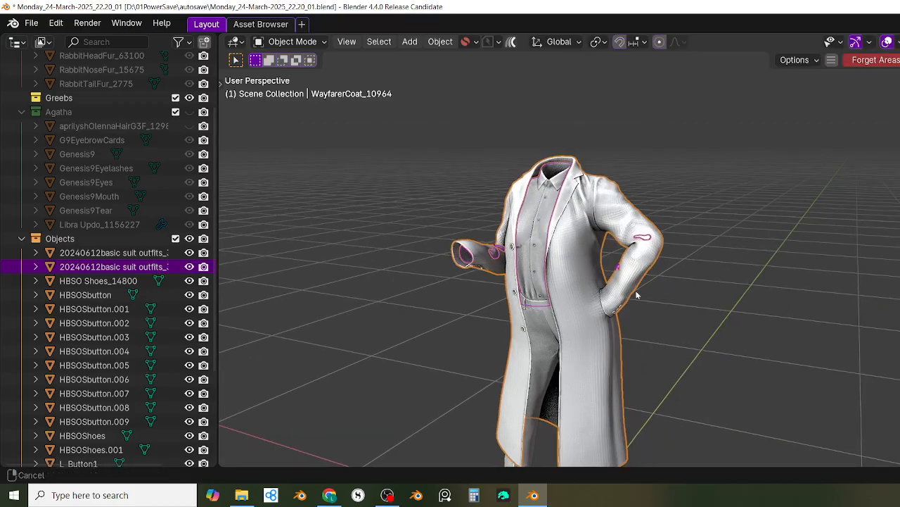
{"action": "middle_click_drag", "start_coordinate": [638, 293], "coordinate": [682, 312], "text": "shift"}
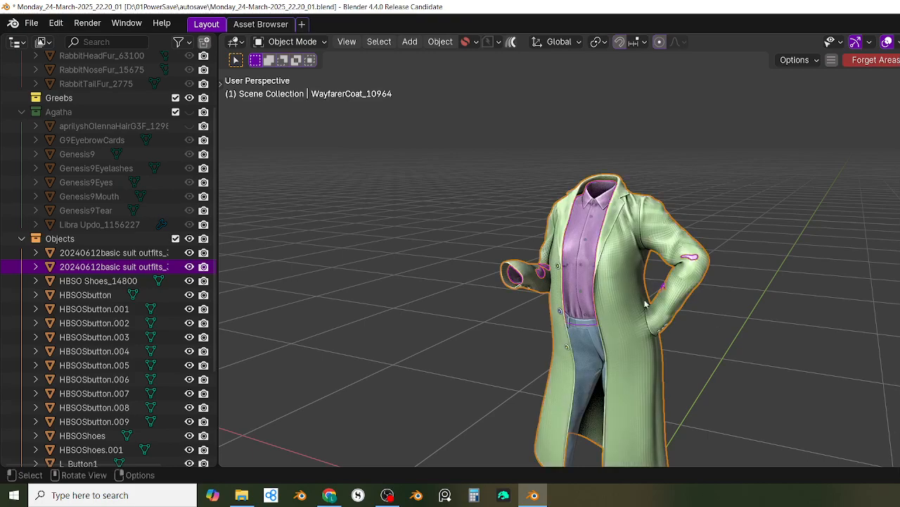
{"action": "middle_click_drag", "start_coordinate": [637, 324], "coordinate": [727, 263]}
{"action": "middle_click_drag", "start_coordinate": [693, 311], "coordinate": [705, 327]}
{"action": "middle_click_drag", "start_coordinate": [701, 295], "coordinate": [700, 319]}
{"action": "key", "text": "ctrl+Tab"}
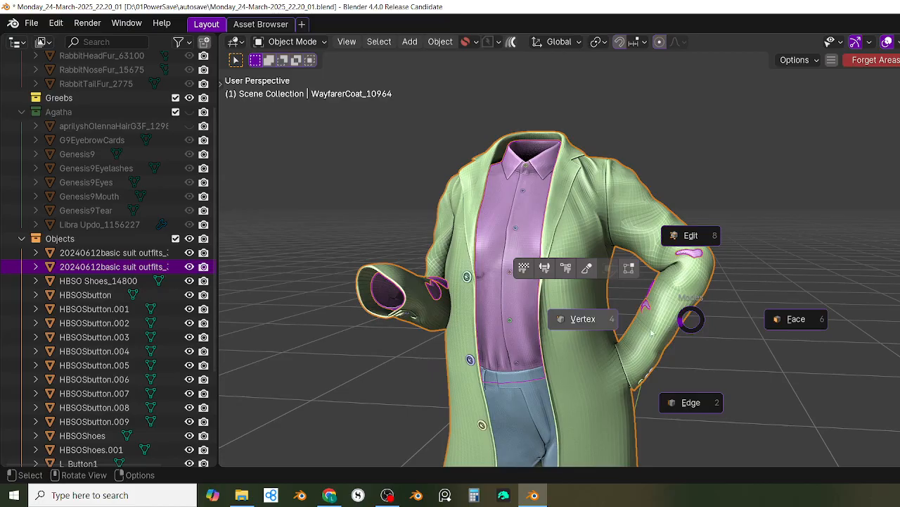
{"action": "left_click", "coordinate": [581, 319]}
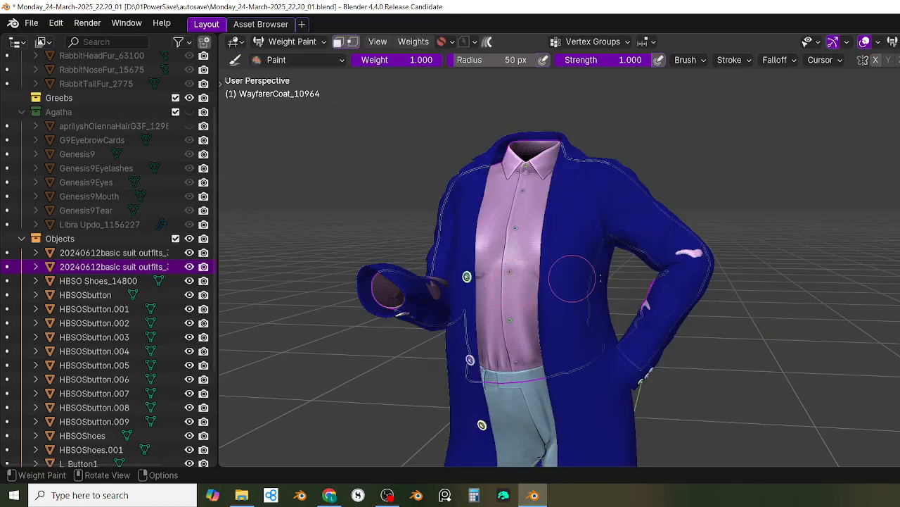
{"action": "key", "text": "ctrl+Tab"}
{"action": "left_click", "coordinate": [532, 200]}
Step: Enter Edit Mode on the shirt alone and turn on X-ray so its vertices can be selected through the coat
{"action": "left_click", "coordinate": [512, 244]}
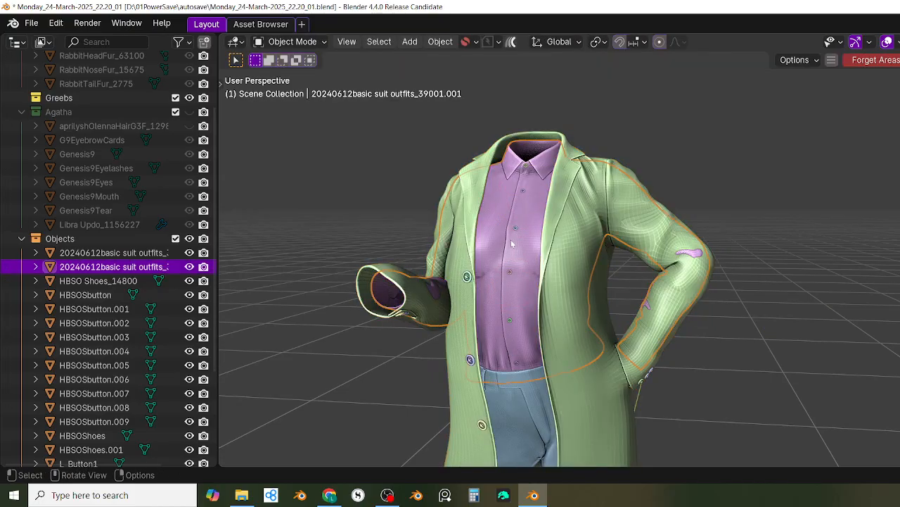
{"action": "key", "text": "ctrl+Tab"}
{"action": "left_click", "coordinate": [560, 118]}
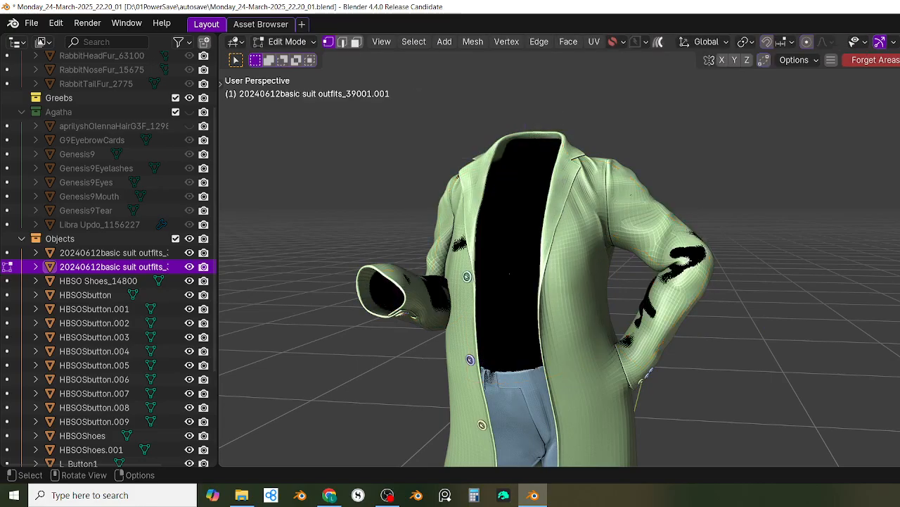
{"action": "scroll", "coordinate": [702, 273], "scroll_direction": "up", "scroll_amount": 5}
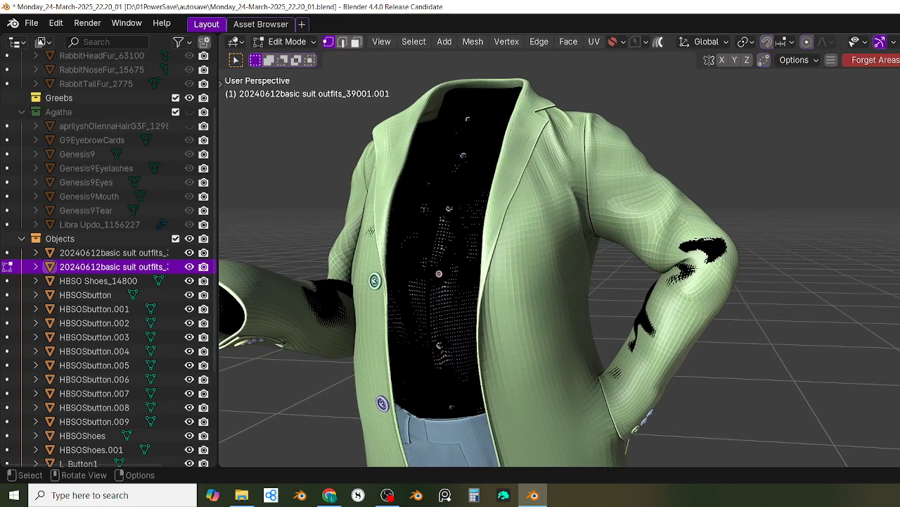
{"action": "key", "text": "c"}
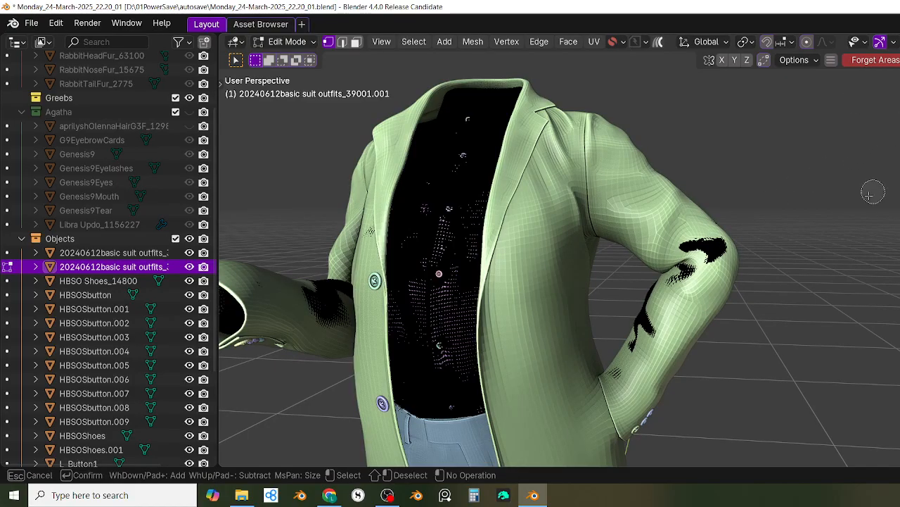
{"action": "key", "text": "Escape"}
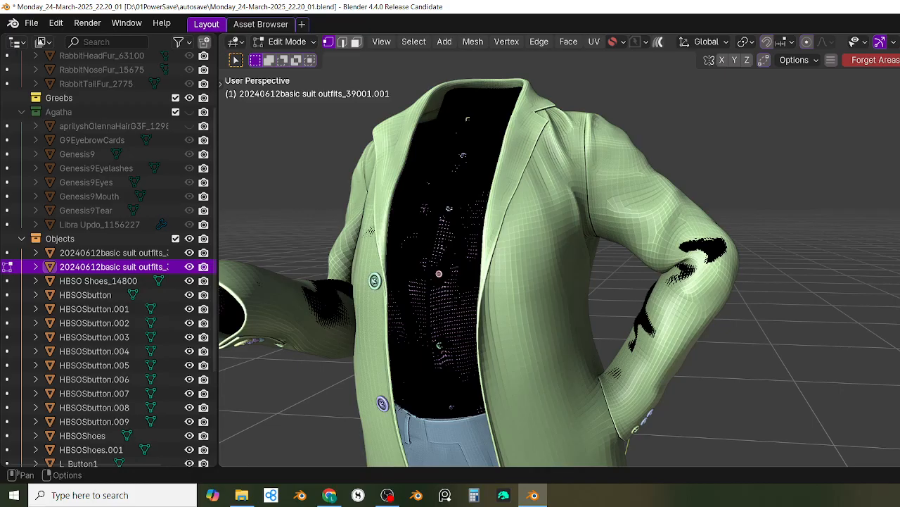
{"action": "key", "text": "alt+z"}
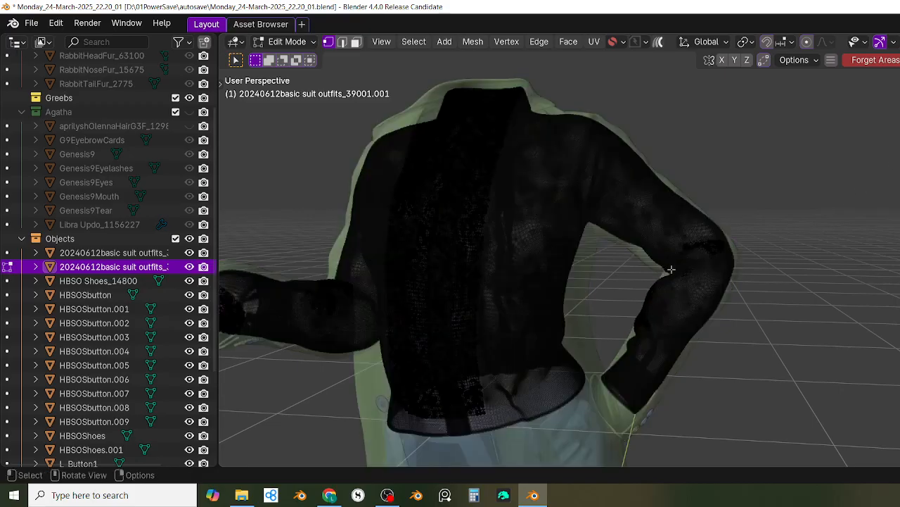
Step: Circle-select the shirt sleeve vertices from the mid upper arm past the elbow to the forearm on the hand-on-hip arm
{"action": "key", "text": "c"}
{"action": "left_click_drag", "start_coordinate": [666, 271], "coordinate": [718, 261]}
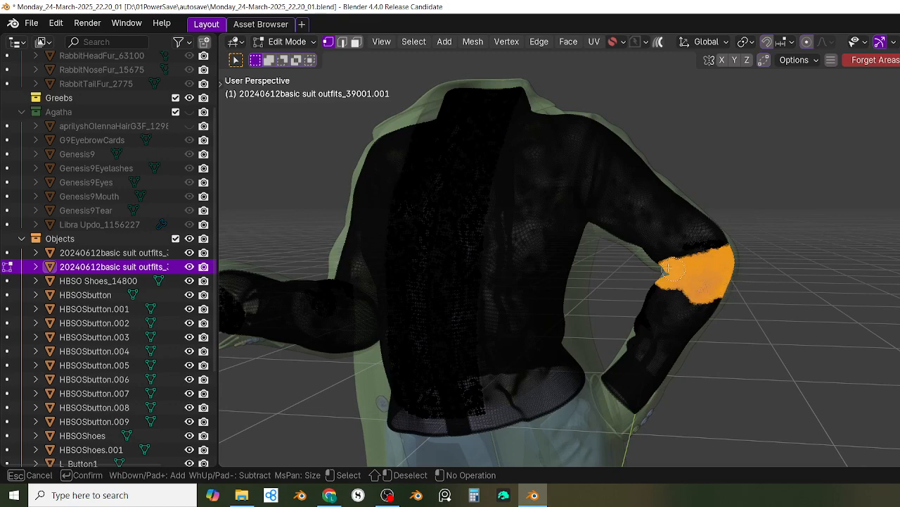
{"action": "left_click_drag", "start_coordinate": [667, 268], "coordinate": [706, 225]}
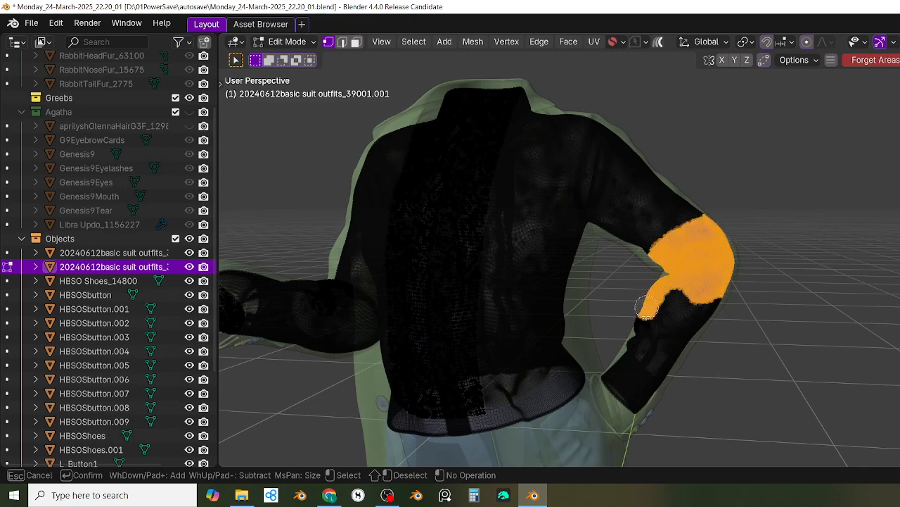
{"action": "mouse_move", "coordinate": [645, 307]}
{"action": "left_mouse_down"}
{"action": "mouse_move", "coordinate": [696, 329]}
{"action": "mouse_move", "coordinate": [695, 321]}
{"action": "left_mouse_up"}
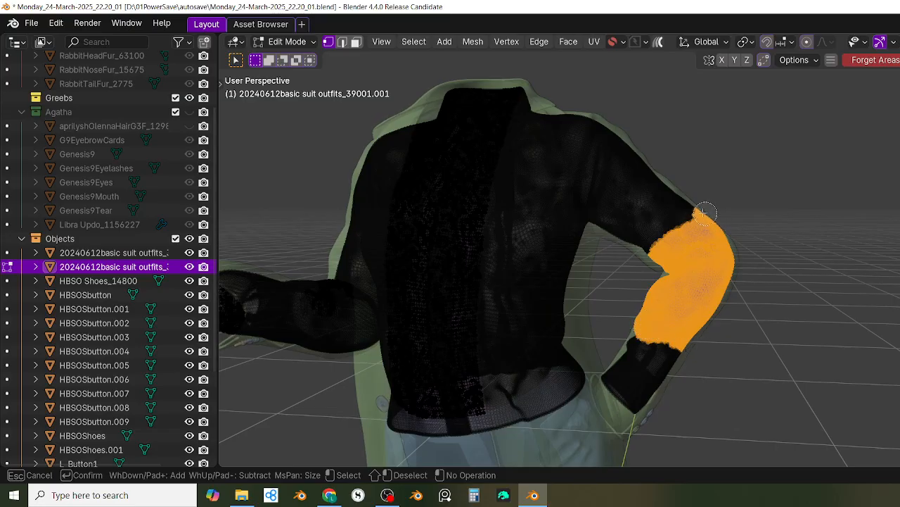
{"action": "left_click_drag", "start_coordinate": [680, 200], "coordinate": [643, 226]}
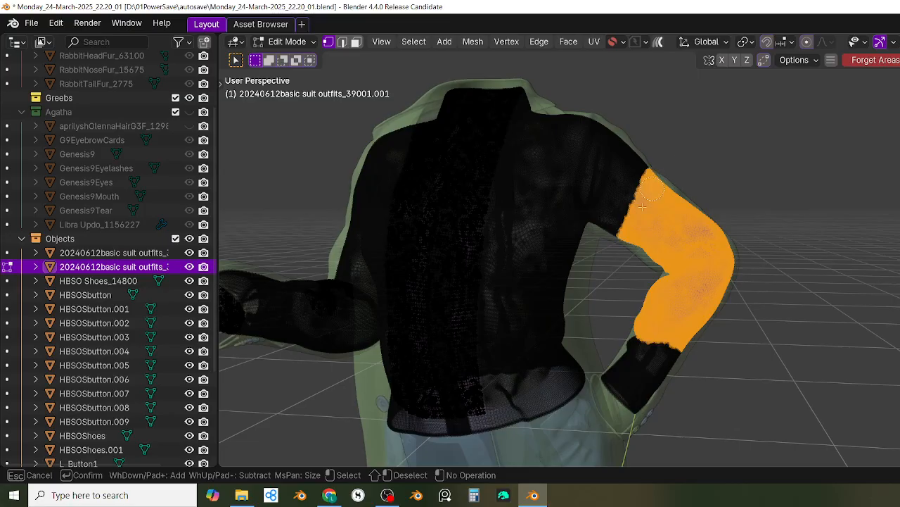
{"action": "key", "text": "Escape"}
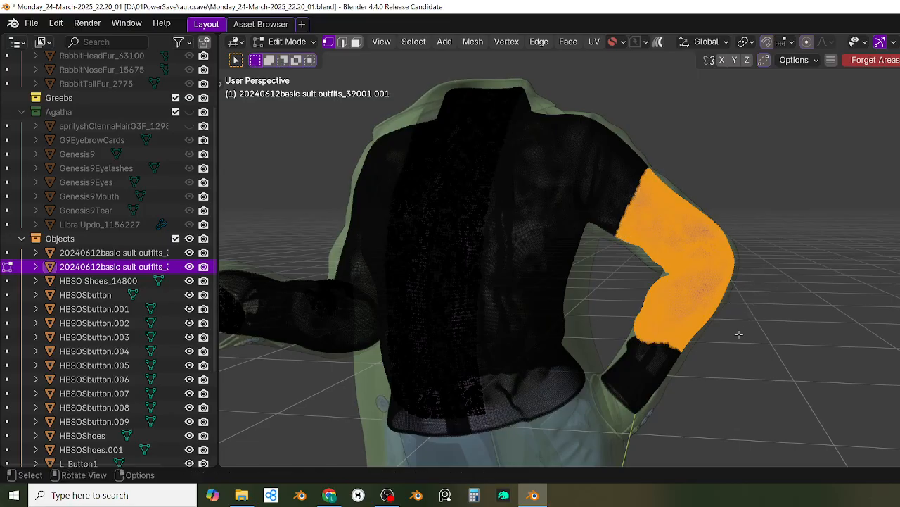
Step: Circle-select the shirt's elbow vertices on the outstretched arm and deselect the stray torso vertices picked up beside it
{"action": "middle_click_drag", "start_coordinate": [740, 335], "coordinate": [821, 317], "text": "shift"}
{"action": "middle_click_drag", "start_coordinate": [442, 356], "coordinate": [398, 383]}
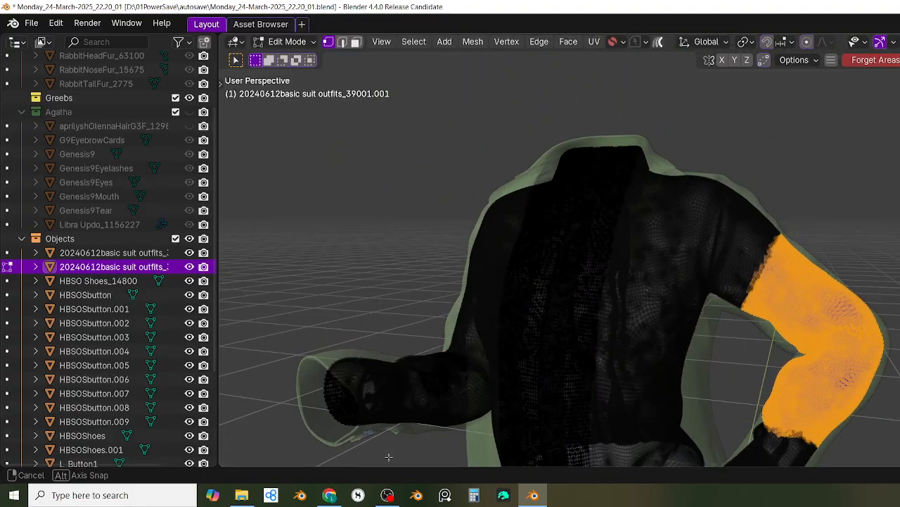
{"action": "scroll", "coordinate": [436, 405], "scroll_direction": "up", "scroll_amount": 4}
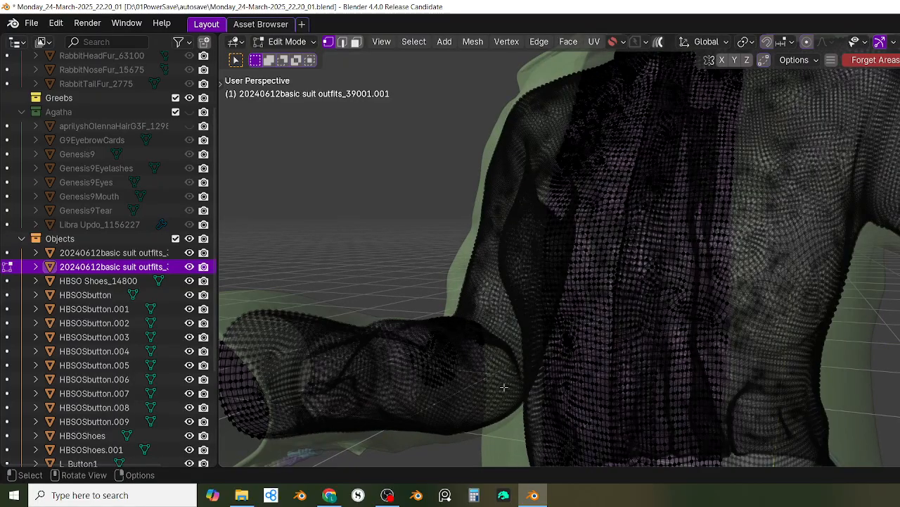
{"action": "key", "text": "c"}
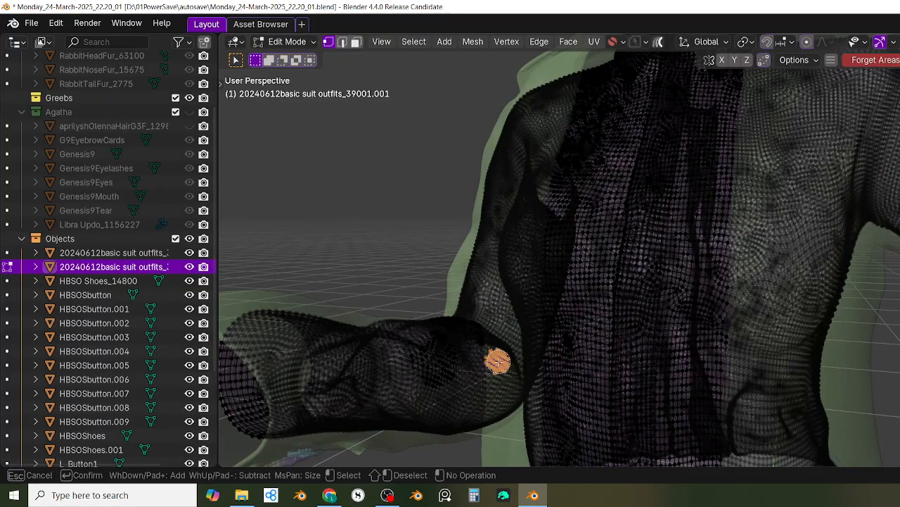
{"action": "mouse_move", "coordinate": [497, 377]}
{"action": "left_mouse_down"}
{"action": "mouse_move", "coordinate": [459, 322]}
{"action": "mouse_move", "coordinate": [501, 423]}
{"action": "left_mouse_up"}
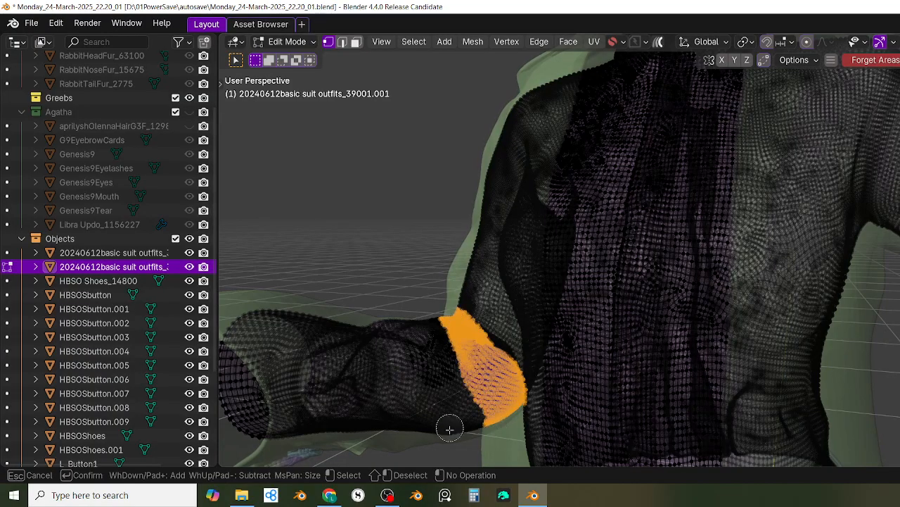
{"action": "key", "text": "Escape"}
{"action": "middle_click_drag", "start_coordinate": [449, 428], "coordinate": [485, 306]}
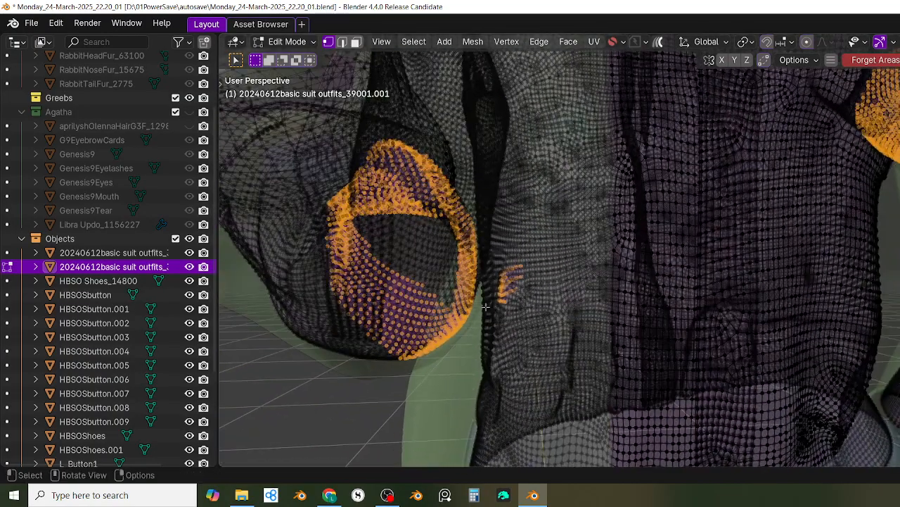
{"action": "key", "text": "c"}
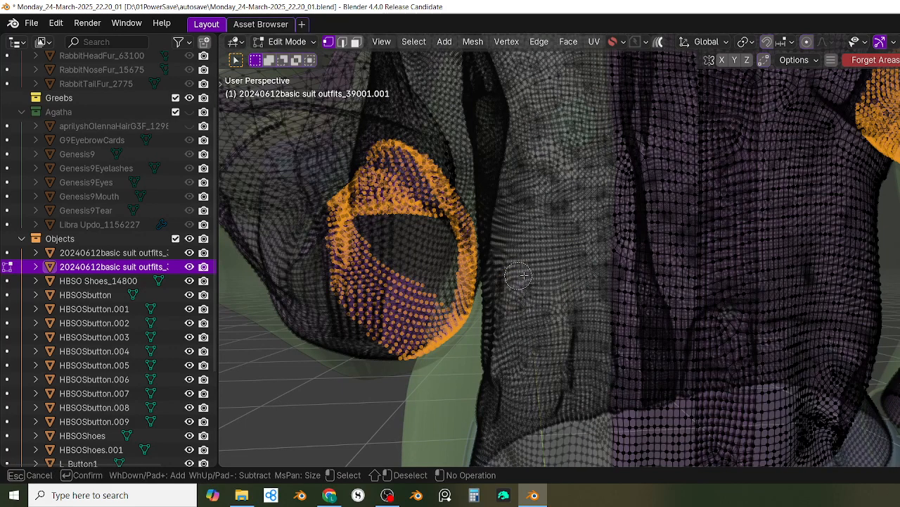
{"action": "key", "text": "Escape"}
Step: Turn off X-ray and circle-select the shirt vertices that poke through the coat sleeve around the outstretched arm's elbow and forearm
{"action": "scroll", "coordinate": [575, 287], "scroll_direction": "down", "scroll_amount": 6}
{"action": "mouse_move", "coordinate": [577, 290]}
{"action": "middle_mouse_down"}
{"action": "mouse_move", "coordinate": [631, 368]}
{"action": "mouse_move", "coordinate": [603, 396]}
{"action": "middle_mouse_up"}
{"action": "middle_click_drag", "start_coordinate": [666, 324], "coordinate": [538, 344], "text": "shift"}
{"action": "scroll", "coordinate": [497, 338], "scroll_direction": "up", "scroll_amount": 1}
{"action": "middle_click_drag", "start_coordinate": [492, 345], "coordinate": [578, 292], "text": "shift"}
{"action": "scroll", "coordinate": [502, 342], "scroll_direction": "up", "scroll_amount": 3}
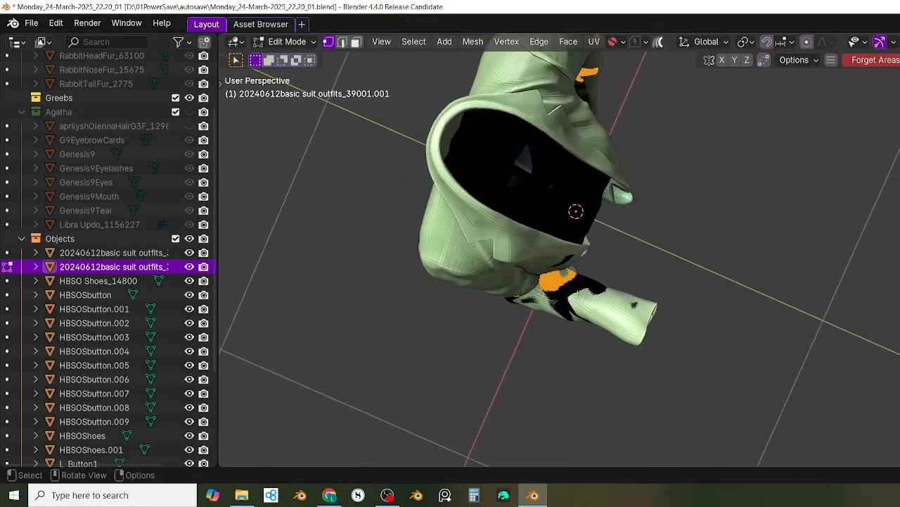
{"action": "scroll", "coordinate": [559, 253], "scroll_direction": "up", "scroll_amount": 2}
{"action": "key", "text": "c"}
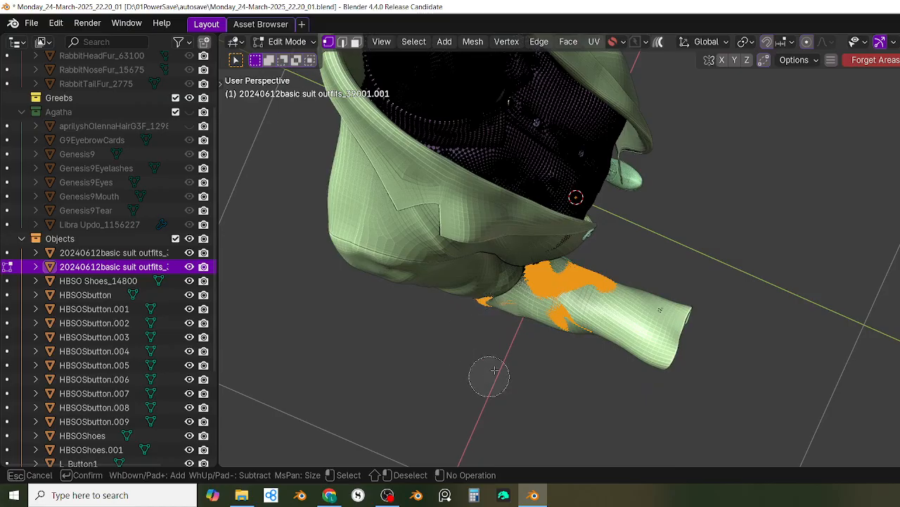
{"action": "key", "text": "Escape"}
Step: Circle-select the unselected shirt vertices poking through the back of the coat's forearm on the hand-on-hip arm
{"action": "middle_click_drag", "start_coordinate": [516, 380], "coordinate": [507, 265]}
{"action": "middle_click_drag", "start_coordinate": [565, 242], "coordinate": [571, 219], "text": "shift"}
{"action": "mouse_move", "coordinate": [571, 220]}
{"action": "middle_mouse_down", "text": "shift"}
{"action": "mouse_move", "coordinate": [570, 283]}
{"action": "mouse_move", "coordinate": [648, 375]}
{"action": "mouse_move", "coordinate": [493, 309]}
{"action": "middle_mouse_up", "text": "shift"}
{"action": "scroll", "coordinate": [569, 284], "scroll_direction": "down", "scroll_amount": 2}
{"action": "key", "text": "c"}
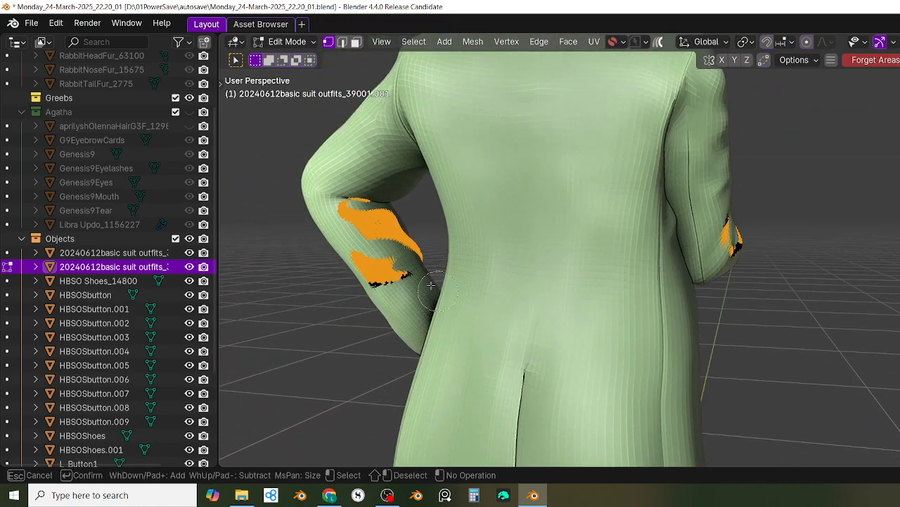
{"action": "mouse_move", "coordinate": [431, 285]}
{"action": "left_mouse_down"}
{"action": "mouse_move", "coordinate": [414, 270]}
{"action": "mouse_move", "coordinate": [359, 281]}
{"action": "left_mouse_up"}
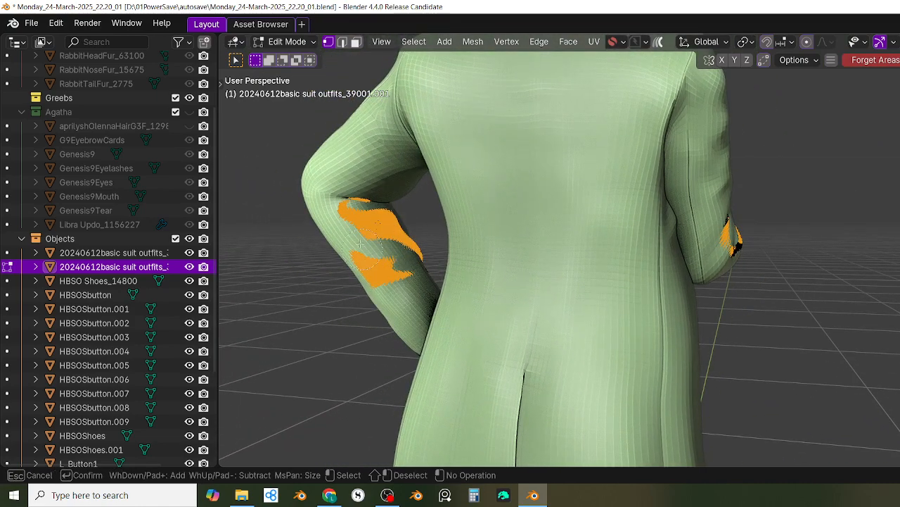
{"action": "key", "text": "Escape"}
{"action": "right_click", "coordinate": [767, 275]}
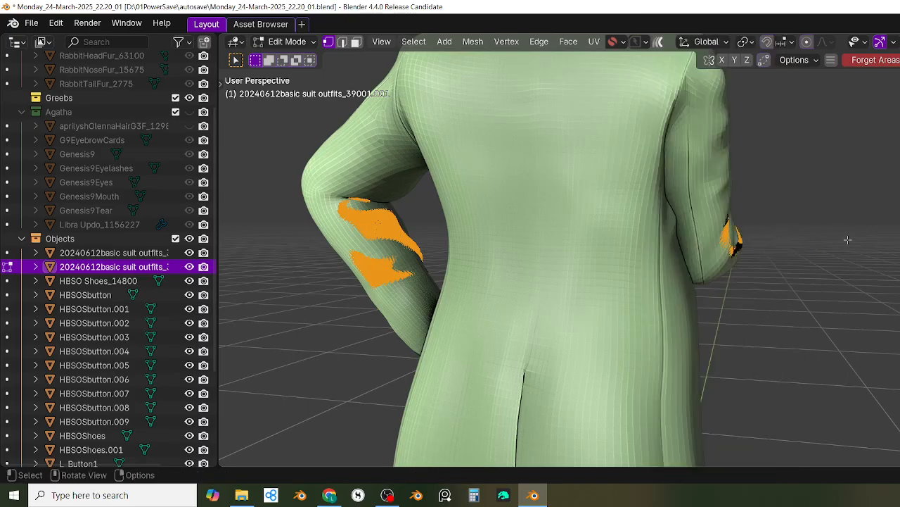
Step: Grow the shirt selection with Select More to cover the patches around the outstretched arm's elbow, and check both sleeves
{"action": "middle_click_drag", "start_coordinate": [846, 240], "coordinate": [637, 334]}
{"action": "middle_click_drag", "start_coordinate": [636, 334], "coordinate": [680, 222], "text": "shift"}
{"action": "scroll", "coordinate": [676, 246], "scroll_direction": "down", "scroll_amount": 3}
{"action": "middle_click_drag", "start_coordinate": [651, 324], "coordinate": [683, 420], "text": "shift"}
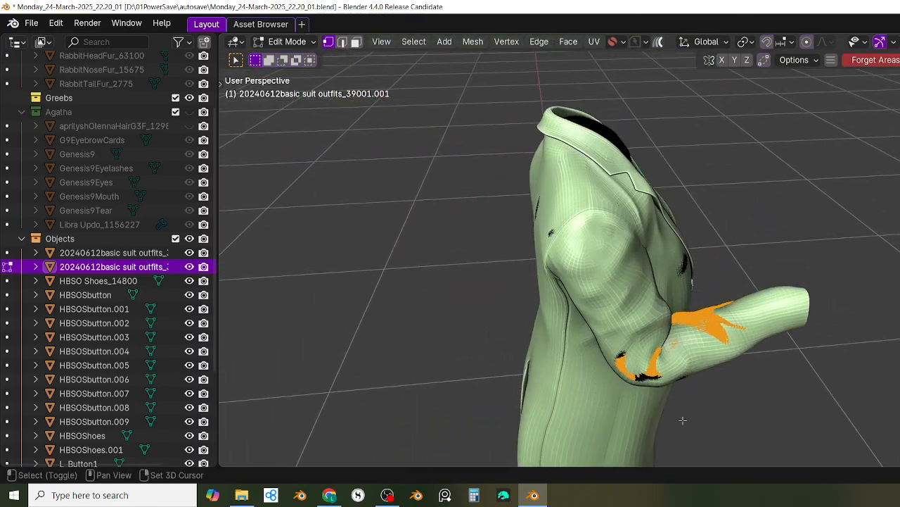
{"action": "key", "text": "ctrl+KP_Add"}
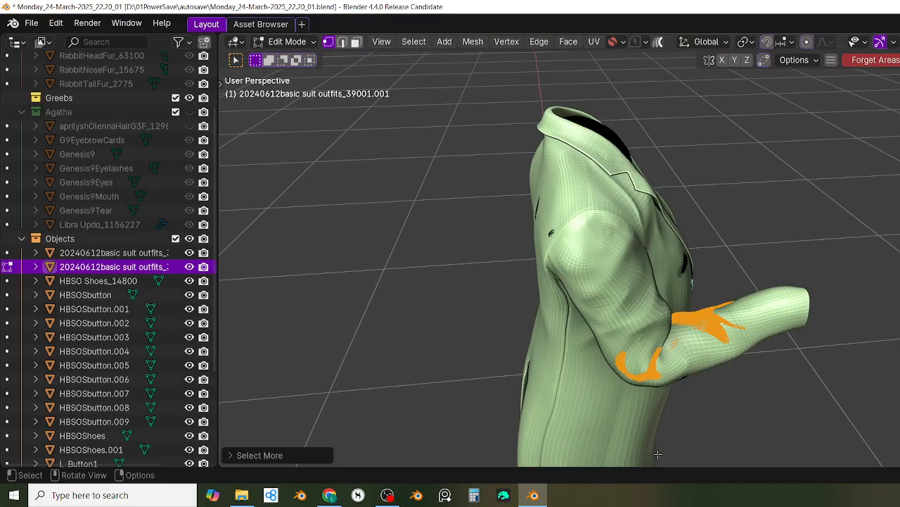
{"action": "middle_click_drag", "start_coordinate": [717, 297], "coordinate": [703, 328]}
{"action": "scroll", "coordinate": [642, 342], "scroll_direction": "down", "scroll_amount": 5}
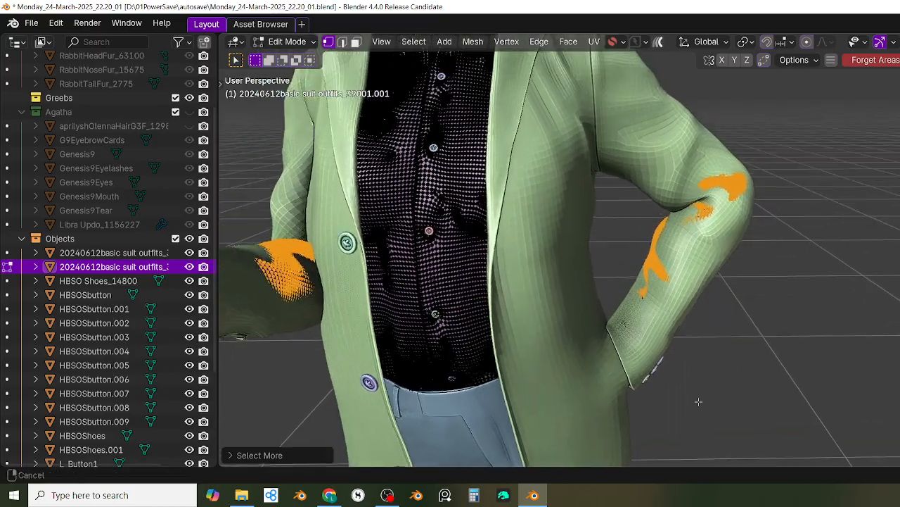
{"action": "middle_click_drag", "start_coordinate": [716, 371], "coordinate": [763, 358]}
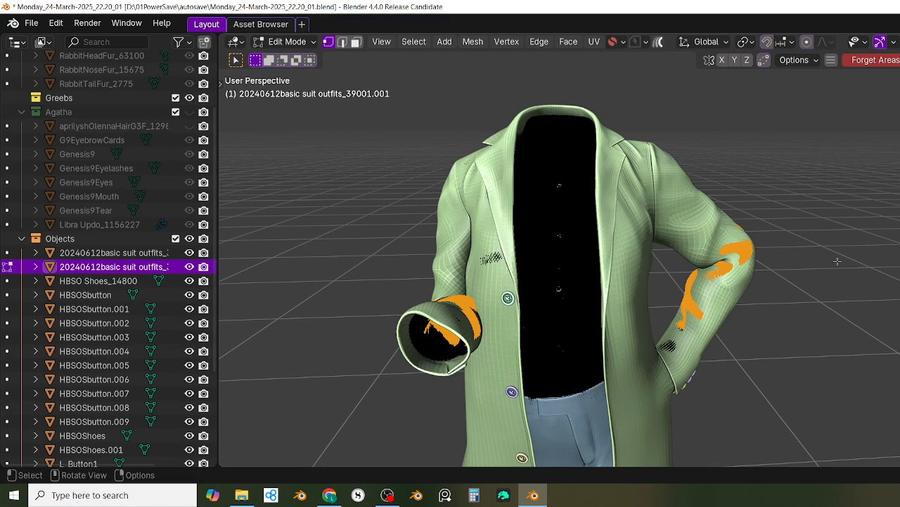
Step: Add a modifier to the shirt that hides the selected sleeve vertices, and return to Object Mode
{"action": "middle_click_drag", "start_coordinate": [845, 278], "coordinate": [824, 288]}
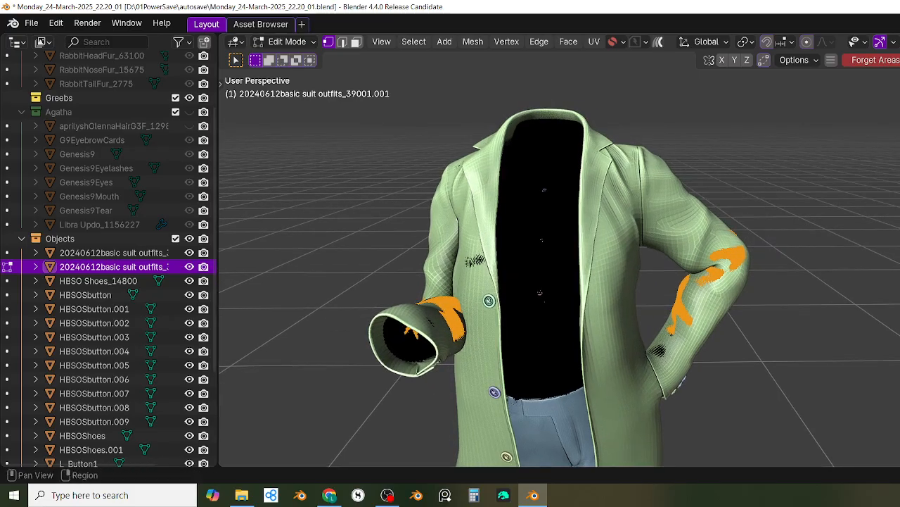
{"action": "left_click", "coordinate": [899, 95]}
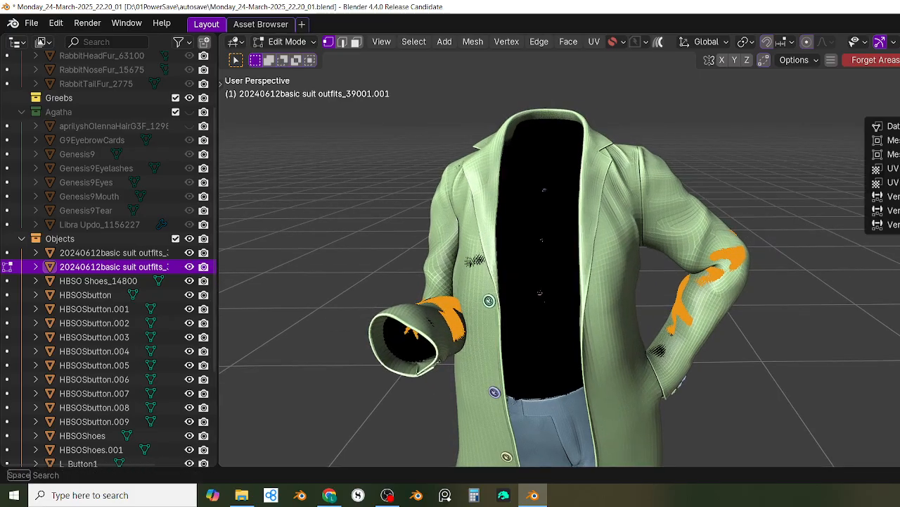
{"action": "mouse_move", "coordinate": [899, 140]}
{"action": "left_click", "coordinate": [888, 224]}
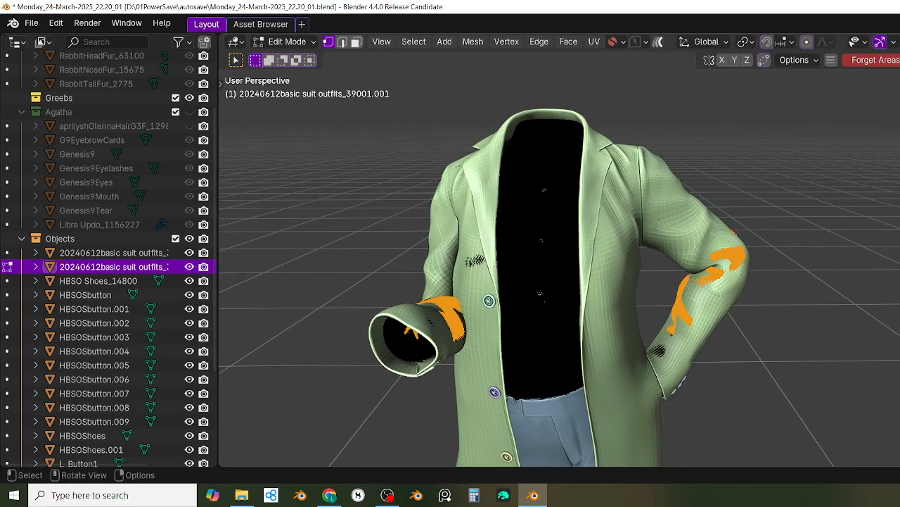
{"action": "scroll", "coordinate": [800, 287], "scroll_direction": "down", "scroll_amount": 2}
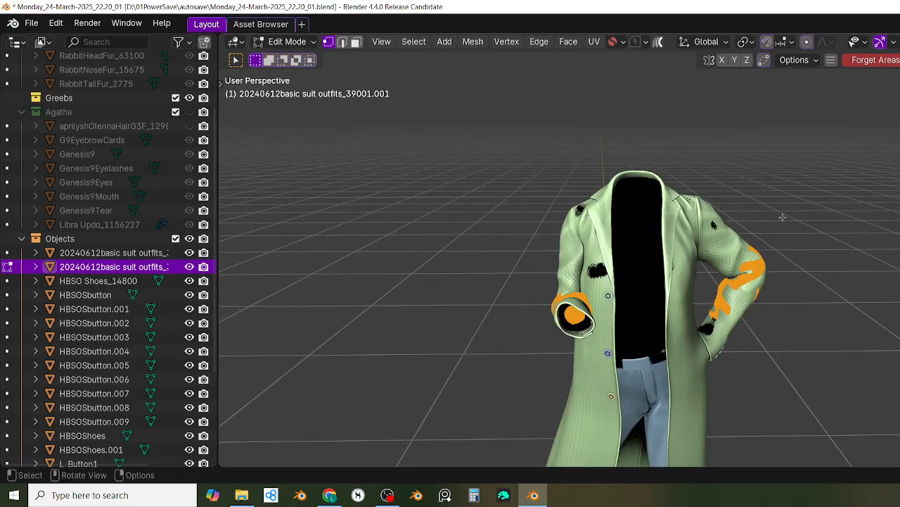
{"action": "key", "text": "Tab"}
{"action": "left_click", "coordinate": [809, 133]}
{"action": "scroll", "coordinate": [762, 224], "scroll_direction": "up", "scroll_amount": 5}
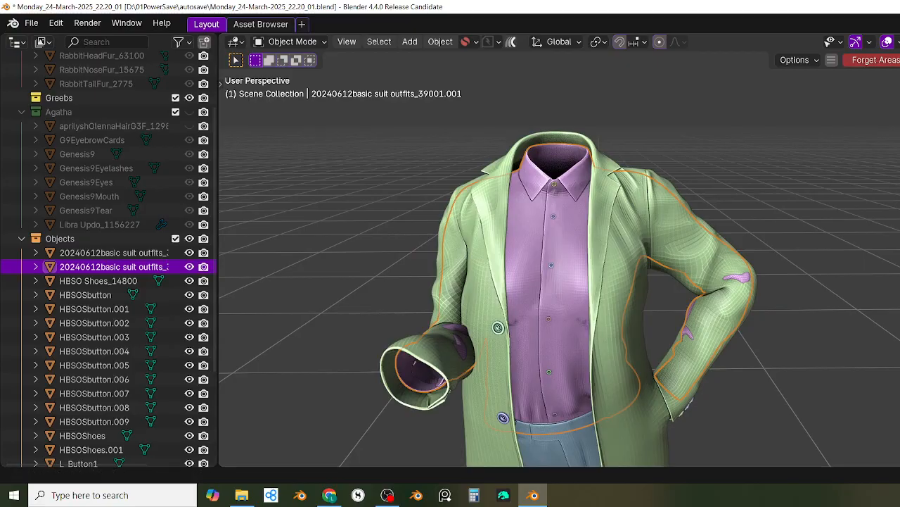
{"action": "middle_click_drag", "start_coordinate": [708, 366], "coordinate": [729, 360]}
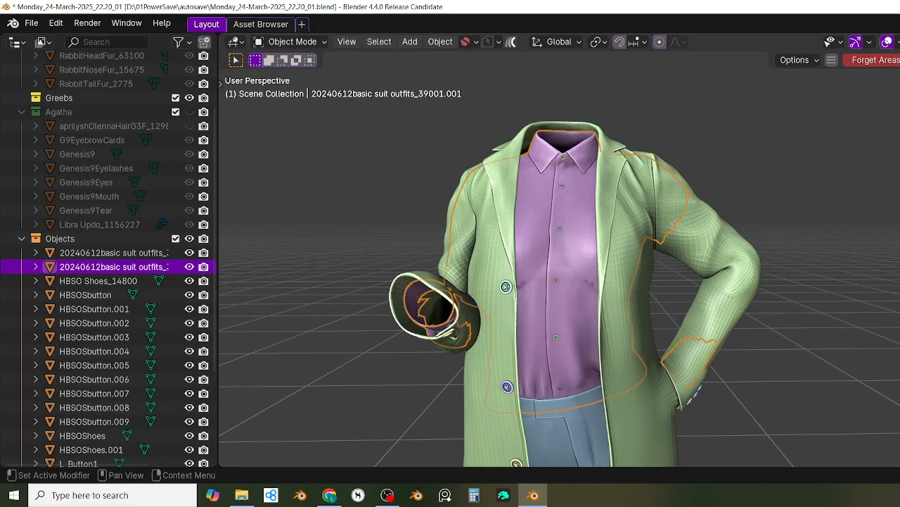
Step: Deselect the shirt and inspect the outfit for places where the shirt still pokes through the coat sleeves
{"action": "scroll", "coordinate": [615, 264], "scroll_direction": "down", "scroll_amount": 2}
{"action": "middle_click_drag", "start_coordinate": [735, 297], "coordinate": [827, 316]}
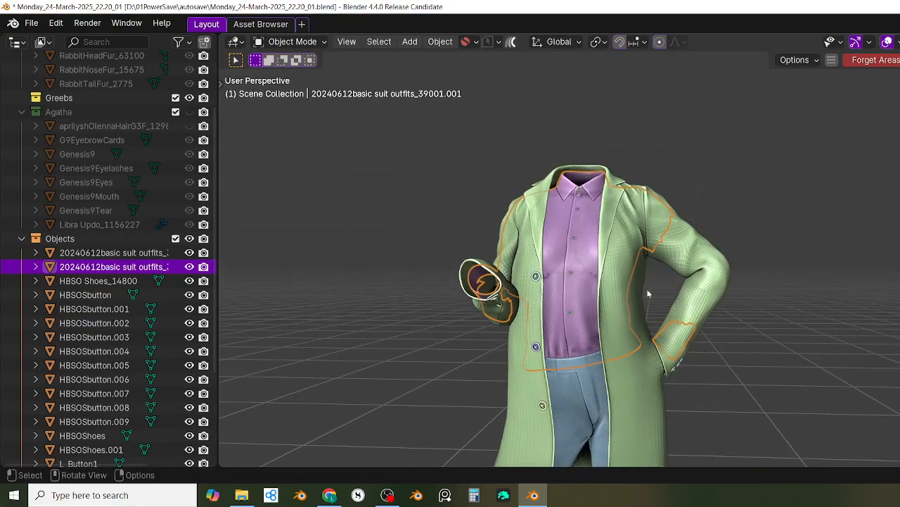
{"action": "middle_click_drag", "start_coordinate": [648, 294], "coordinate": [686, 348]}
{"action": "left_click", "coordinate": [754, 279]}
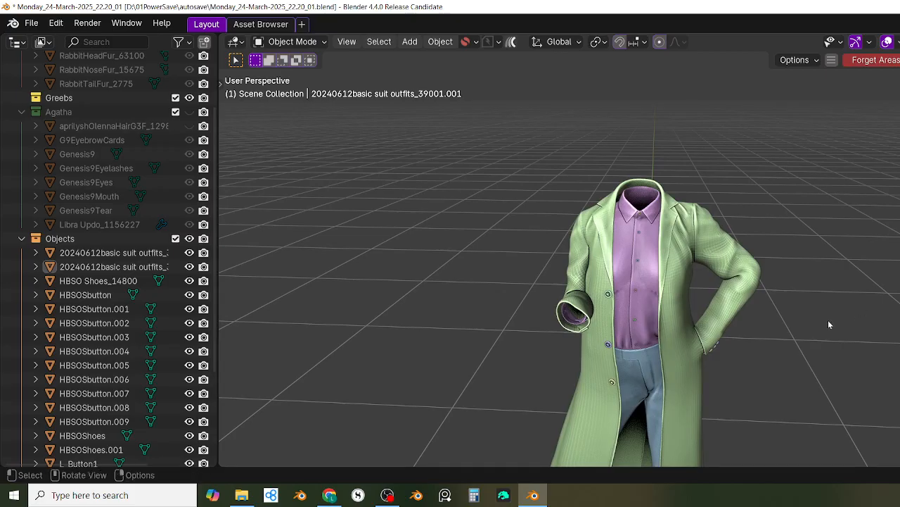
{"action": "key", "text": "KP_Decimal"}
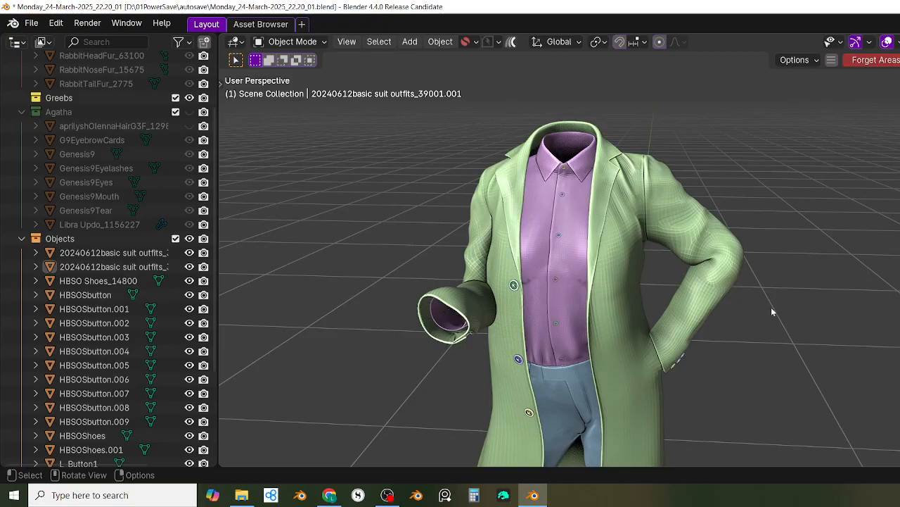
{"action": "key", "text": "shift+c"}
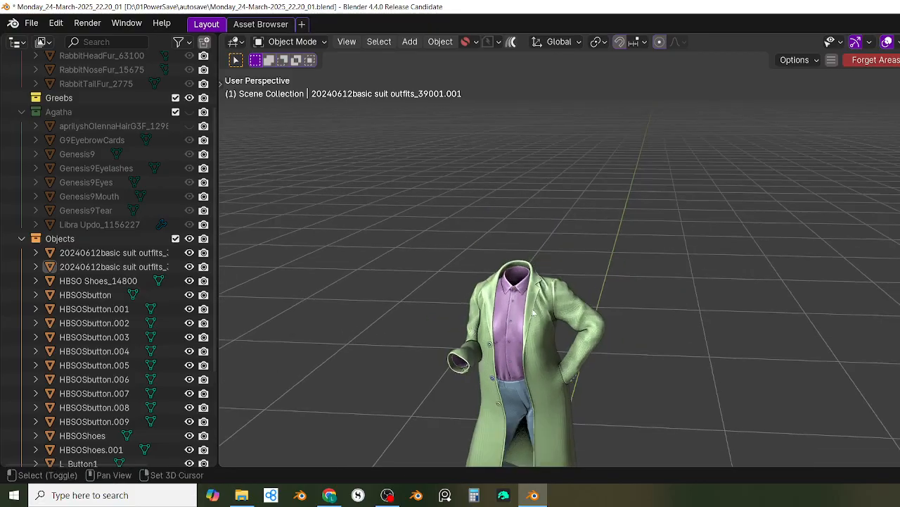
{"action": "middle_click_drag", "start_coordinate": [532, 313], "coordinate": [635, 218], "text": "shift"}
{"action": "scroll", "coordinate": [635, 218], "scroll_direction": "up", "scroll_amount": 1}
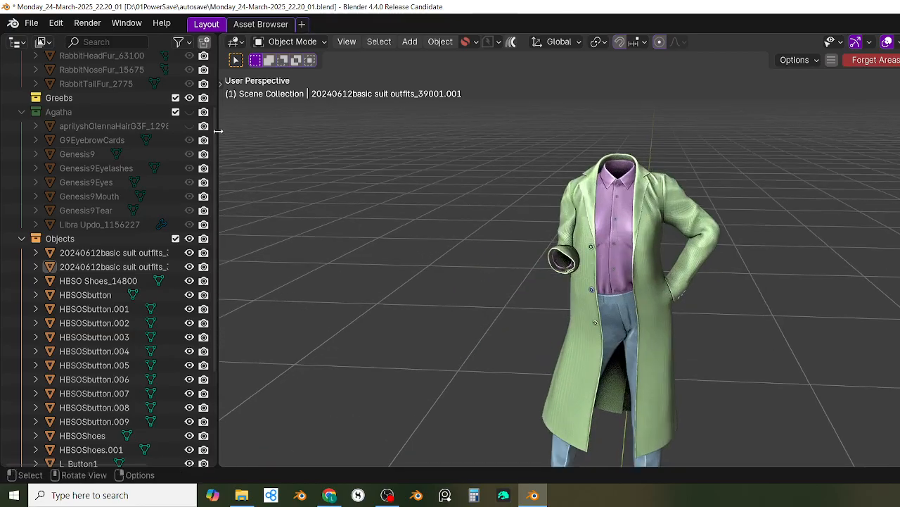
Step: Show the Agatha collection in the viewport again and view the character together with the outfit
{"action": "left_click", "coordinate": [192, 114]}
{"action": "middle_click_drag", "start_coordinate": [613, 247], "coordinate": [475, 231]}
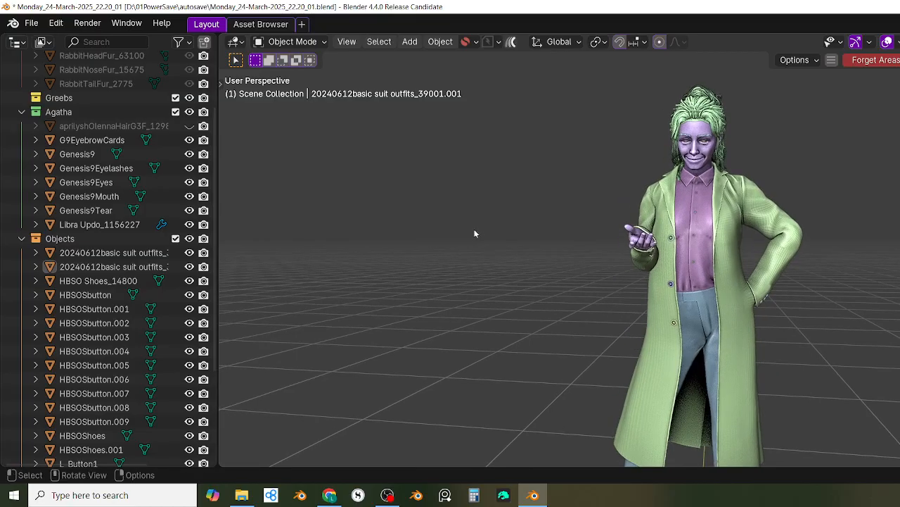
{"action": "middle_click_drag", "start_coordinate": [714, 337], "coordinate": [740, 360], "text": "shift"}
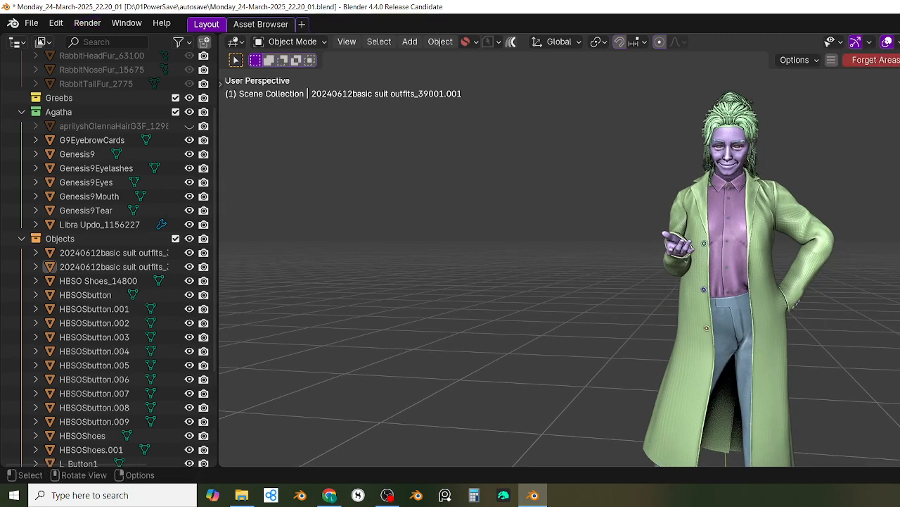
Step: Bring up the shader editor beside the viewport, widened to show the shirt material's image texture and Principled BSDF nodes
{"action": "key", "text": "t"}
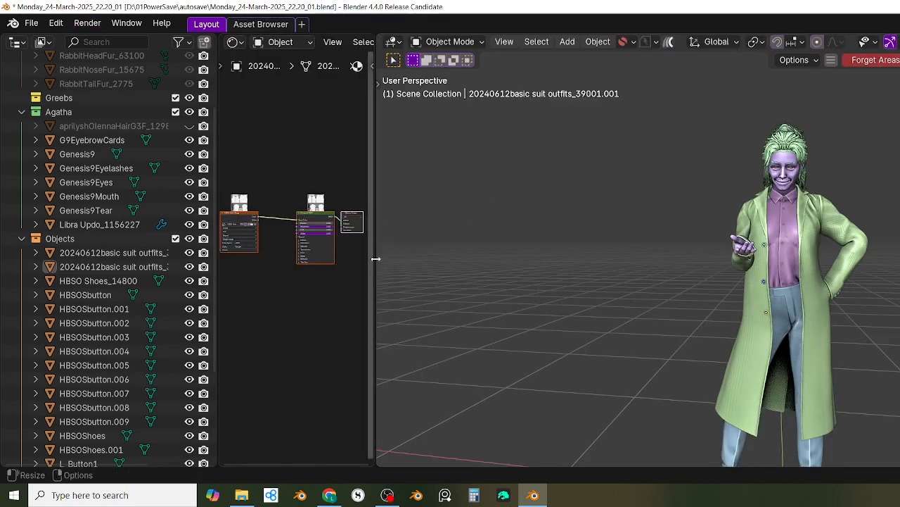
{"action": "left_click_drag", "start_coordinate": [374, 260], "coordinate": [597, 260]}
{"action": "scroll", "coordinate": [435, 196], "scroll_direction": "up", "scroll_amount": 4}
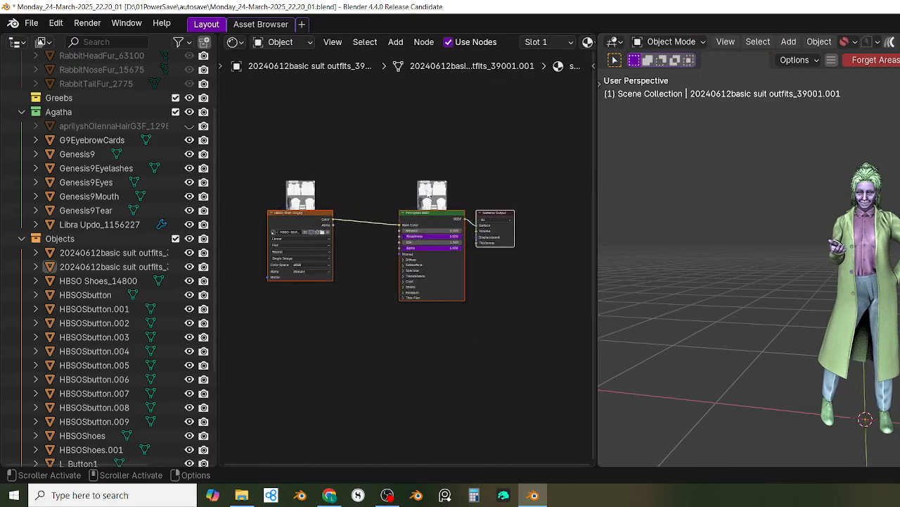
{"action": "scroll", "coordinate": [435, 196], "scroll_direction": "up", "scroll_amount": 3}
{"action": "scroll", "coordinate": [433, 231], "scroll_direction": "down", "scroll_amount": 2}
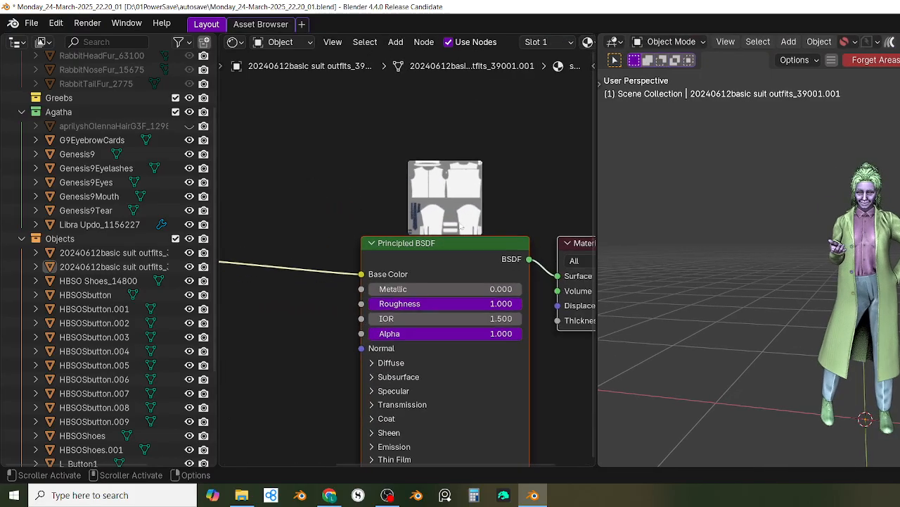
{"action": "scroll", "coordinate": [339, 293], "scroll_direction": "down", "scroll_amount": 3}
{"action": "middle_click_drag", "start_coordinate": [332, 382], "coordinate": [415, 414]}
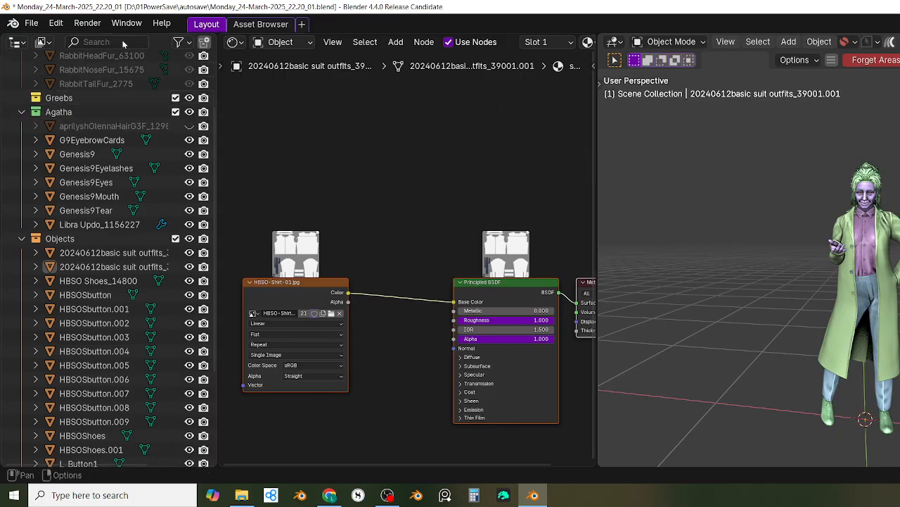
Step: Open the preferences, filter the add-ons by "nod" and expand the Node Preview add-on's settings
{"action": "left_click", "coordinate": [57, 23]}
{"action": "left_click", "coordinate": [99, 204]}
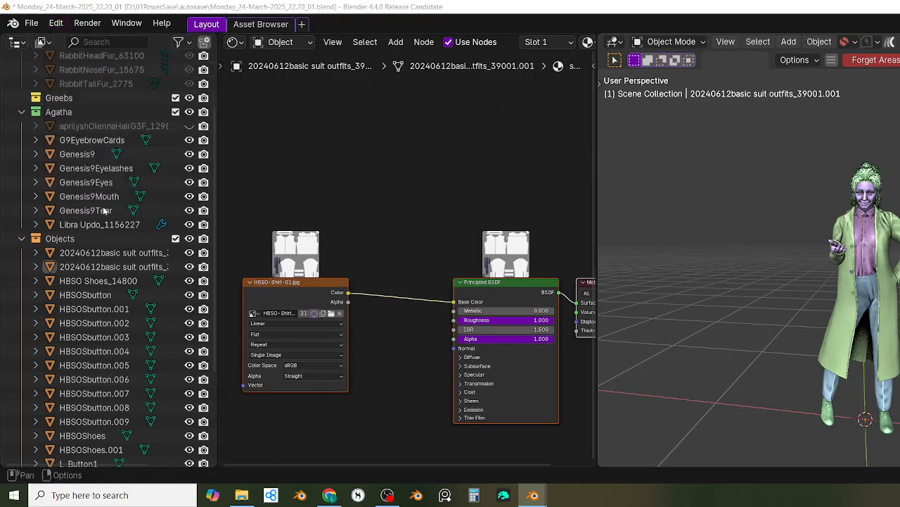
{"action": "left_click", "coordinate": [219, 30]}
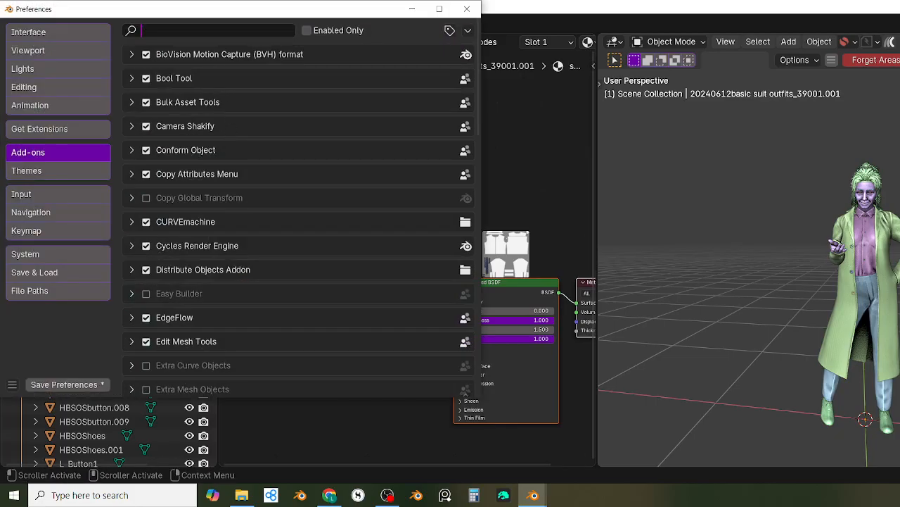
{"action": "type", "text": "nno"}
{"action": "key", "text": "BackSpace"}
{"action": "key", "text": "BackSpace"}
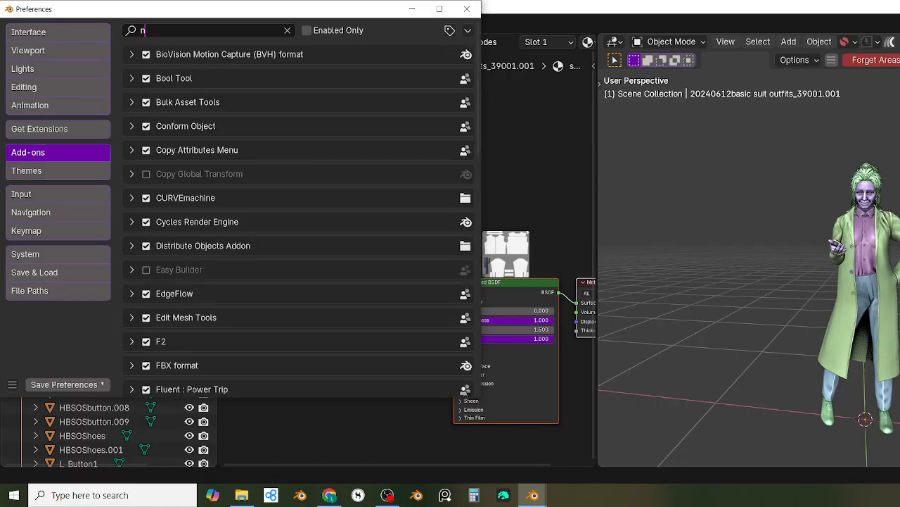
{"action": "type", "text": "od"}
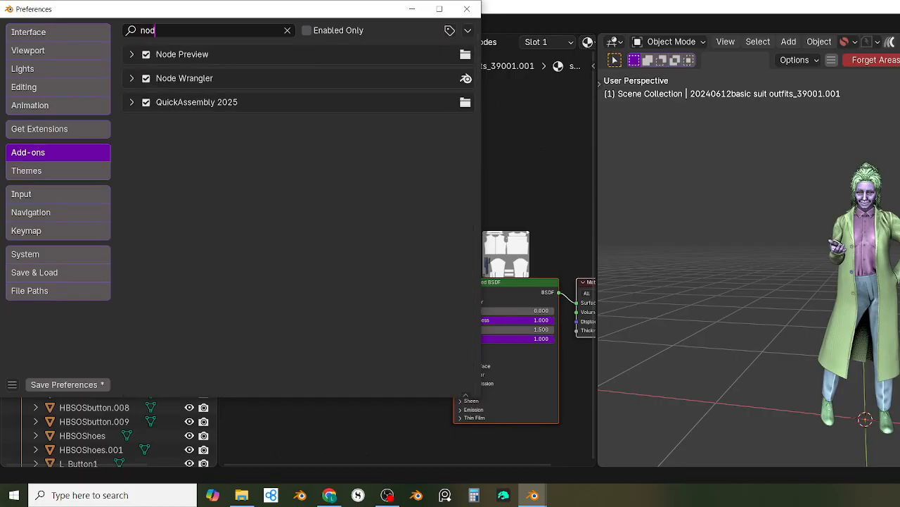
{"action": "left_click", "coordinate": [131, 54]}
{"action": "scroll", "coordinate": [224, 290], "scroll_direction": "down", "scroll_amount": 3}
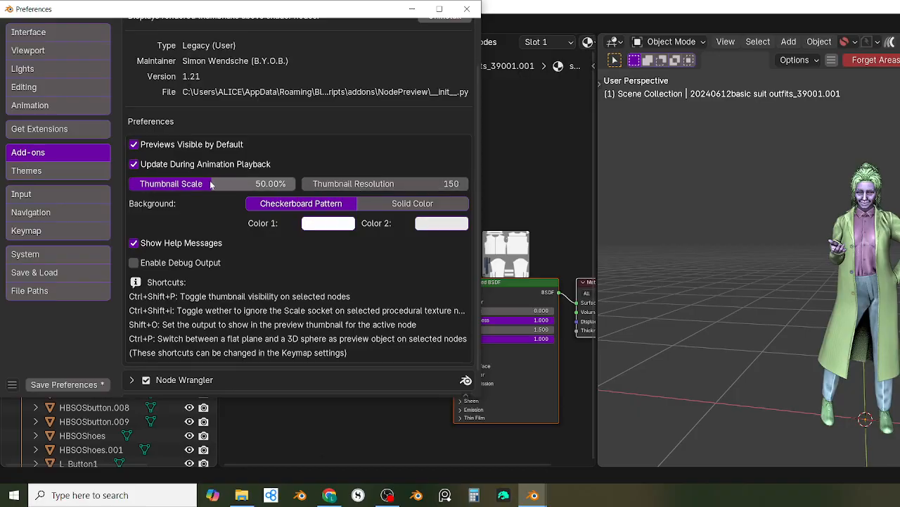
Step: Set Node Preview's thumbnail scale to 100%, save the preferences and close them
{"action": "left_click_drag", "start_coordinate": [279, 188], "coordinate": [339, 188]}
{"action": "scroll", "coordinate": [321, 423], "scroll_direction": "down", "scroll_amount": 2}
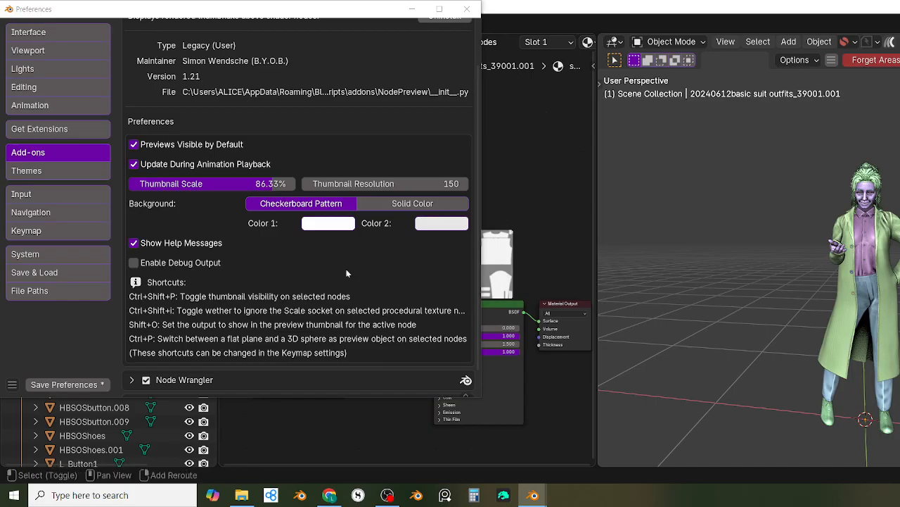
{"action": "left_click_drag", "start_coordinate": [265, 186], "coordinate": [290, 186]}
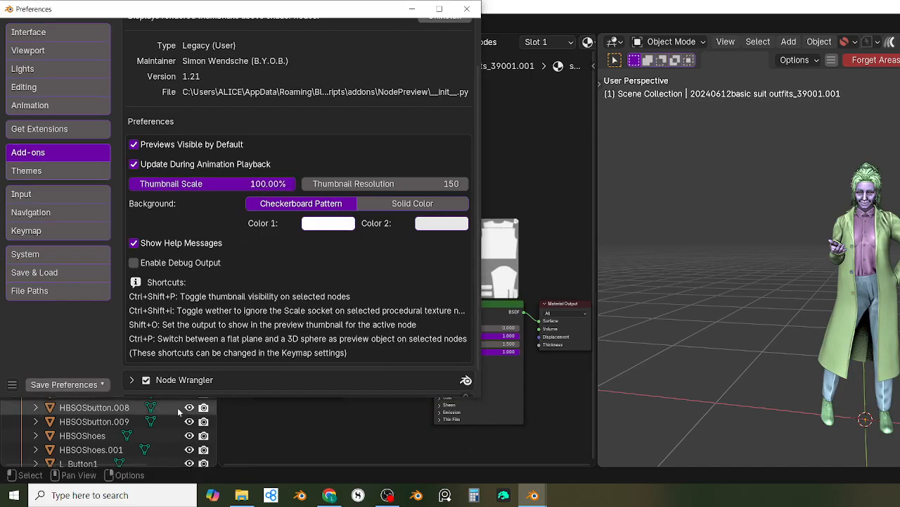
{"action": "left_click", "coordinate": [67, 384]}
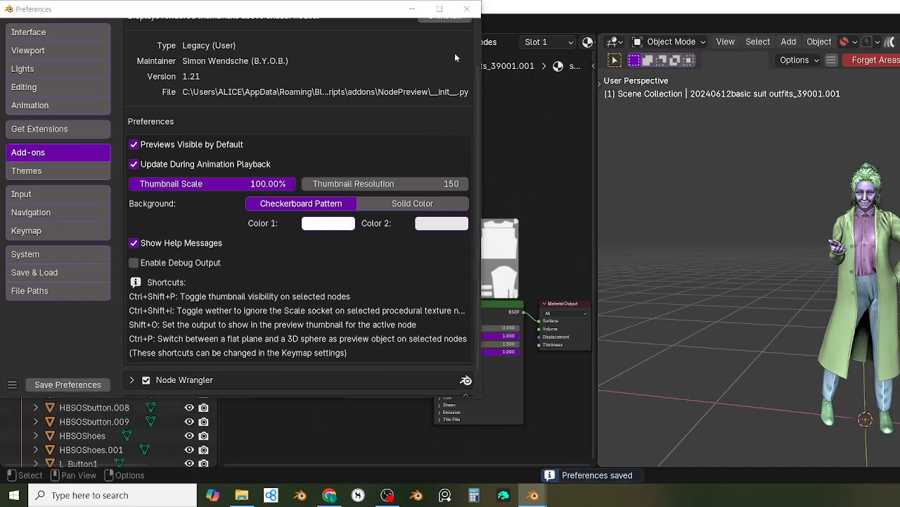
{"action": "left_click", "coordinate": [467, 9]}
Step: Check the enlarged thumbnails on the shirt's nodes, and select the shoes to show their heel material nodes
{"action": "scroll", "coordinate": [352, 328], "scroll_direction": "up", "scroll_amount": 1}
{"action": "middle_click_drag", "start_coordinate": [366, 342], "coordinate": [383, 313], "text": "shift"}
{"action": "scroll", "coordinate": [391, 358], "scroll_direction": "up", "scroll_amount": 3}
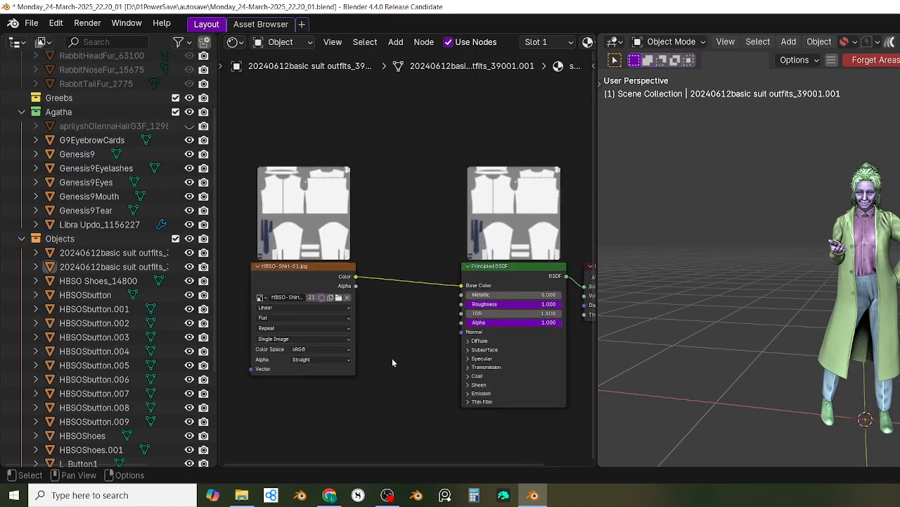
{"action": "middle_click_drag", "start_coordinate": [396, 354], "coordinate": [368, 417], "text": "shift"}
{"action": "scroll", "coordinate": [383, 408], "scroll_direction": "up", "scroll_amount": 2}
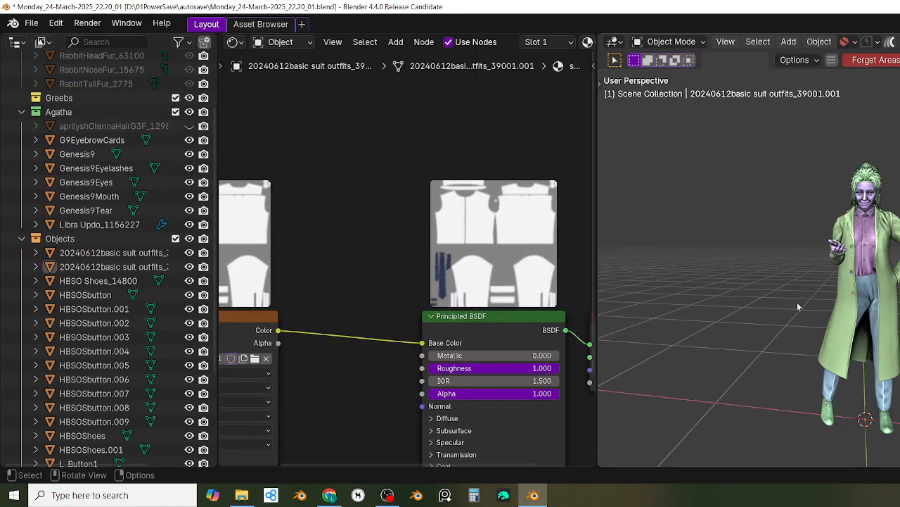
{"action": "left_click", "coordinate": [834, 388]}
{"action": "middle_click_drag", "start_coordinate": [372, 329], "coordinate": [330, 329]}
{"action": "scroll", "coordinate": [424, 309], "scroll_direction": "up", "scroll_amount": 3}
{"action": "left_click", "coordinate": [834, 416]}
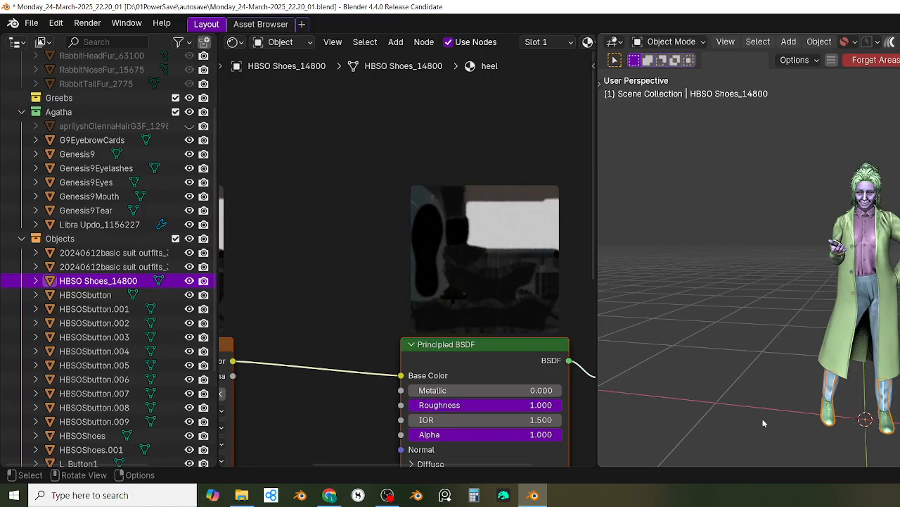
Step: Examine the dressed character in the viewport from several distances and angles
{"action": "scroll", "coordinate": [531, 243], "scroll_direction": "down", "scroll_amount": 1}
{"action": "scroll", "coordinate": [633, 262], "scroll_direction": "down", "scroll_amount": 2}
{"action": "scroll", "coordinate": [669, 248], "scroll_direction": "down", "scroll_amount": 2}
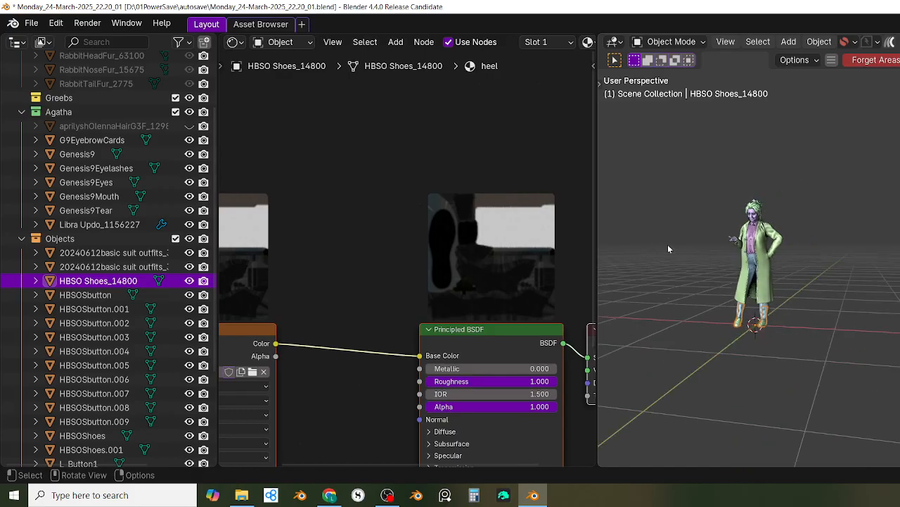
{"action": "middle_click_drag", "start_coordinate": [731, 294], "coordinate": [774, 329]}
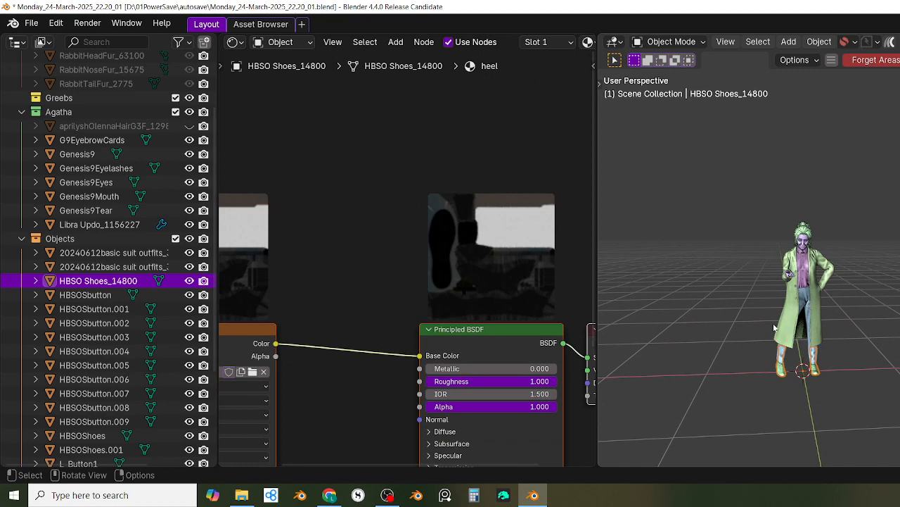
{"action": "middle_click_drag", "start_coordinate": [788, 321], "coordinate": [778, 324]}
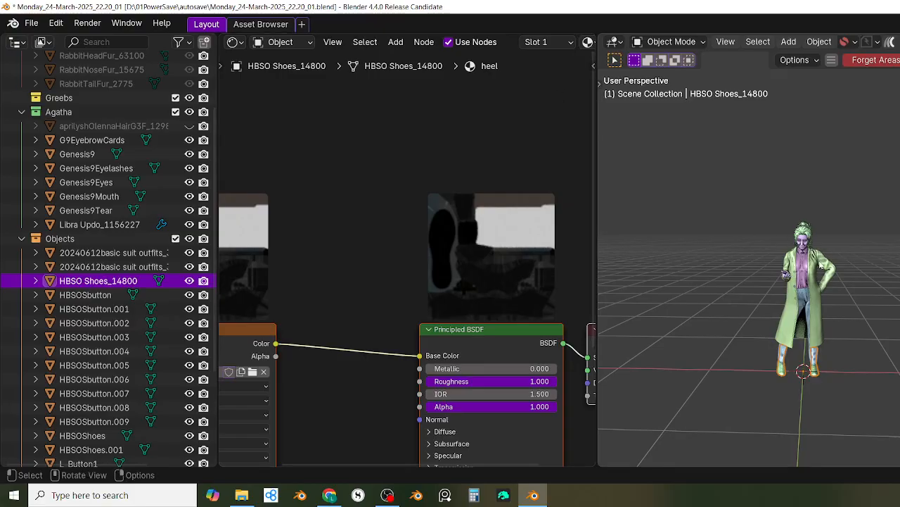
{"action": "scroll", "coordinate": [823, 262], "scroll_direction": "up", "scroll_amount": 1}
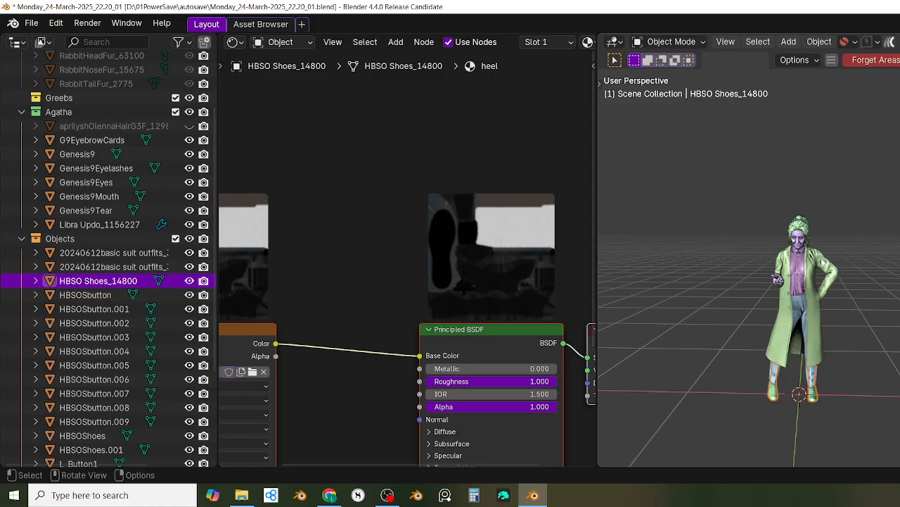
{"action": "scroll", "coordinate": [825, 267], "scroll_direction": "up", "scroll_amount": 1}
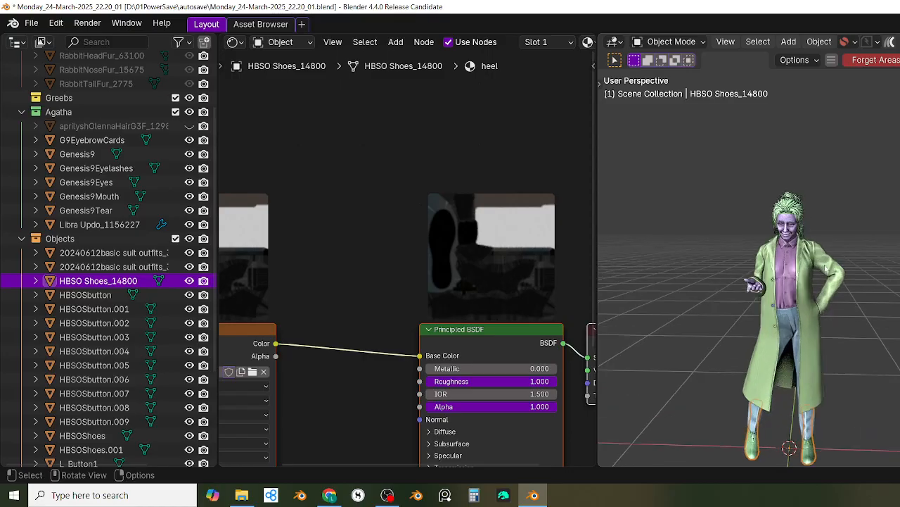
{"action": "scroll", "coordinate": [827, 269], "scroll_direction": "up", "scroll_amount": 2}
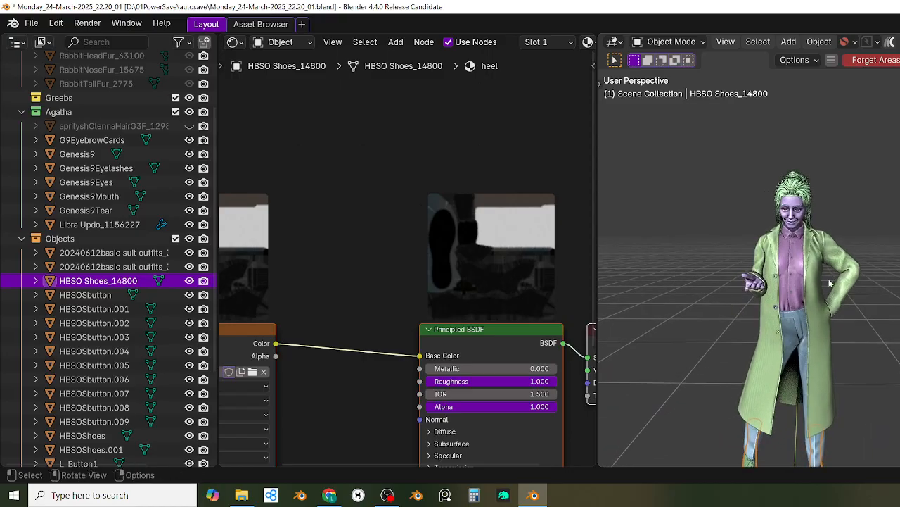
{"action": "scroll", "coordinate": [830, 283], "scroll_direction": "up", "scroll_amount": 3}
{"action": "mouse_move", "coordinate": [833, 283]}
{"action": "middle_mouse_down"}
{"action": "mouse_move", "coordinate": [828, 268]}
{"action": "mouse_move", "coordinate": [815, 288]}
{"action": "mouse_move", "coordinate": [816, 278]}
{"action": "middle_mouse_up"}
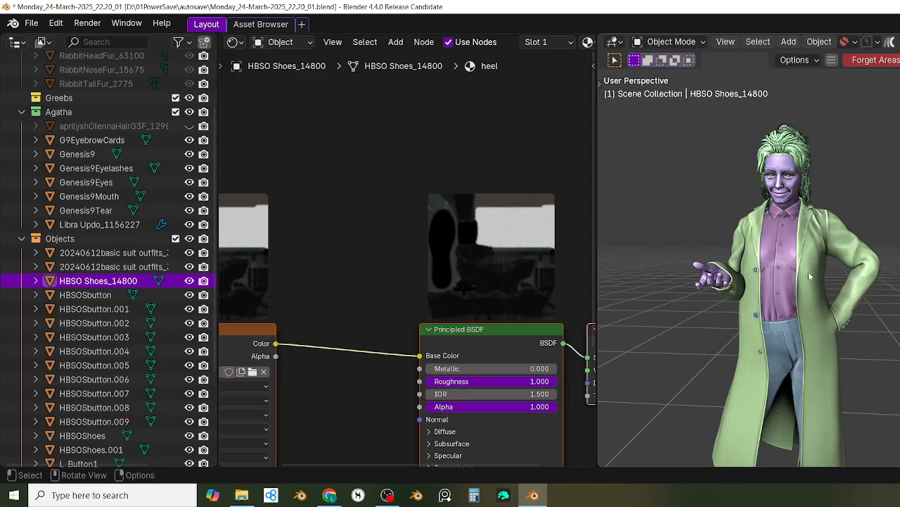
{"action": "scroll", "coordinate": [752, 42], "scroll_direction": "down", "scroll_amount": 5}
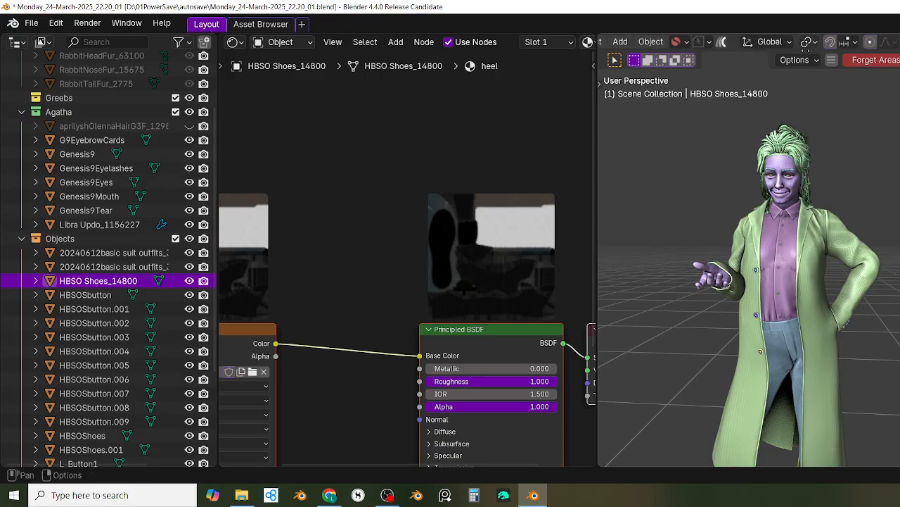
Step: Select the coat and bring its base colour texture and Principled BSDF nodes into view
{"action": "middle_click_drag", "start_coordinate": [809, 281], "coordinate": [843, 291]}
{"action": "left_click", "coordinate": [843, 290]}
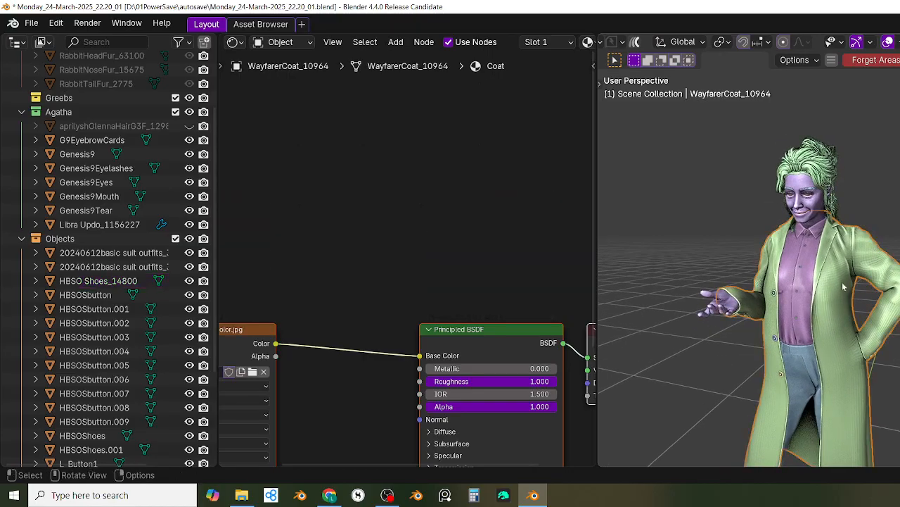
{"action": "middle_click_drag", "start_coordinate": [313, 273], "coordinate": [415, 256], "text": "shift"}
{"action": "scroll", "coordinate": [398, 247], "scroll_direction": "down", "scroll_amount": 1}
{"action": "scroll", "coordinate": [422, 293], "scroll_direction": "up", "scroll_amount": 6}
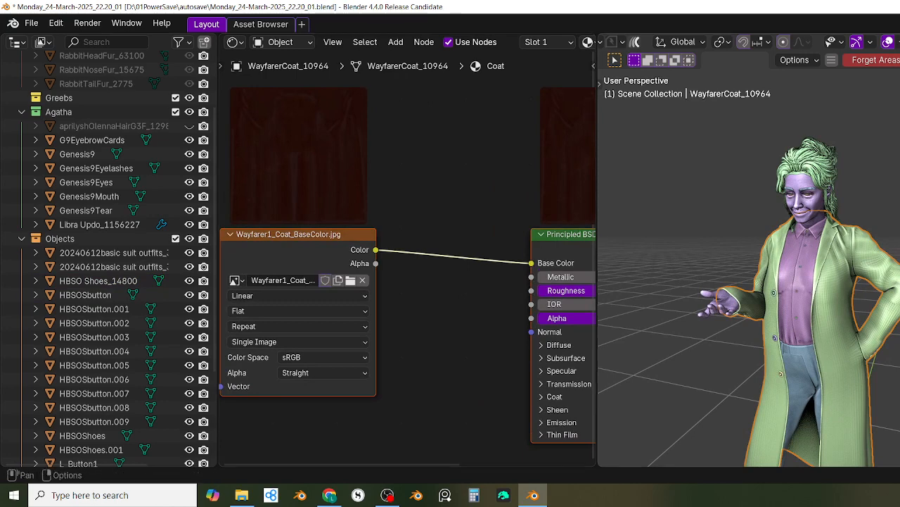
Step: Switch the viewport to rendered shading and restrict the rendering to a region around the character
{"action": "left_click", "coordinate": [899, 42]}
{"action": "middle_click_drag", "start_coordinate": [898, 420], "coordinate": [897, 373], "text": "shift"}
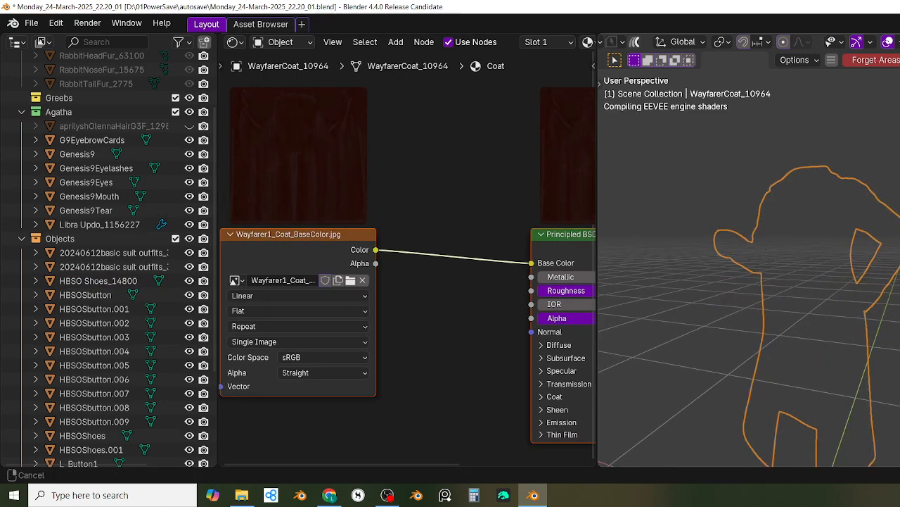
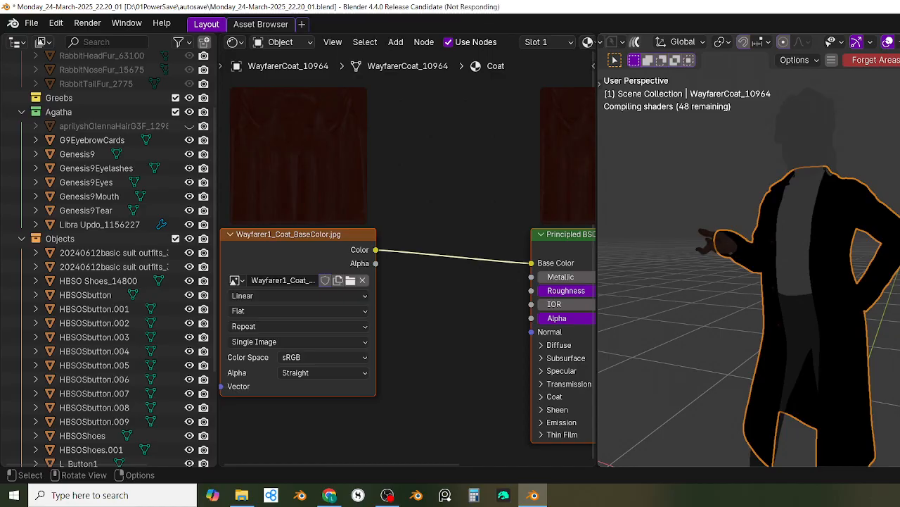
{"action": "right_click", "coordinate": [894, 298]}
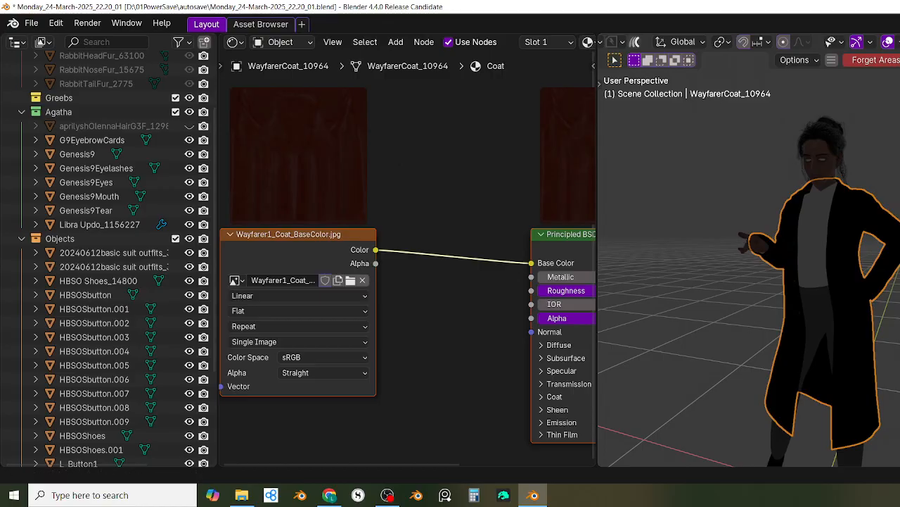
{"action": "key", "text": "z"}
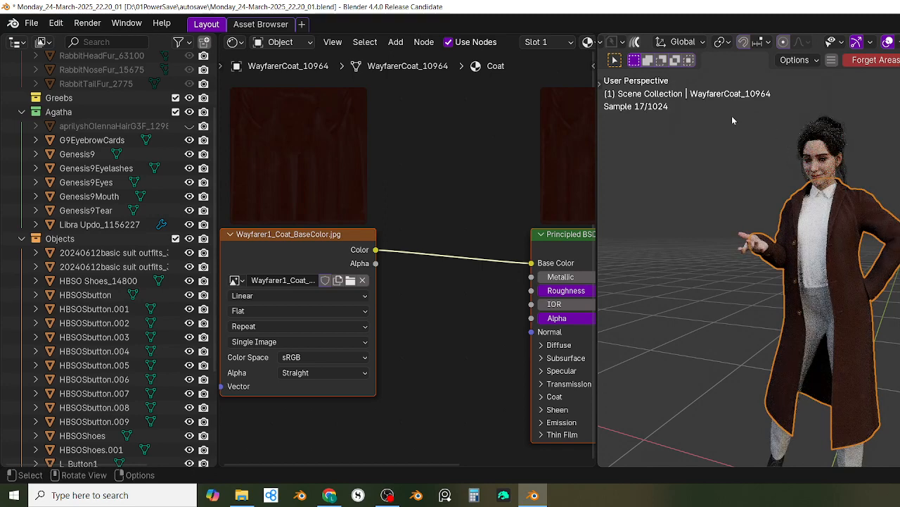
{"action": "left_click_drag", "start_coordinate": [726, 104], "coordinate": [899, 451]}
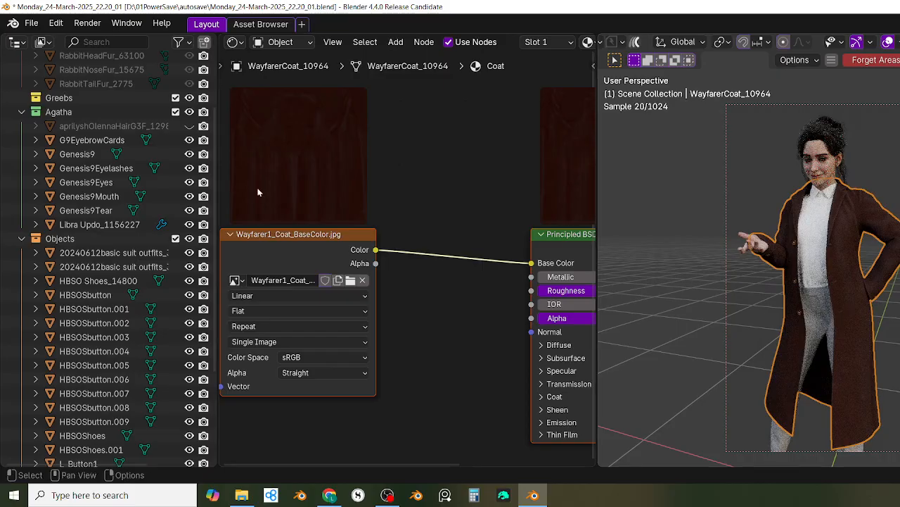
Step: Move the coat texture's Color link from the Principled BSDF's Base Color to its Roughness input
{"action": "scroll", "coordinate": [378, 281], "scroll_direction": "down", "scroll_amount": 2}
{"action": "middle_click_drag", "start_coordinate": [378, 282], "coordinate": [391, 286]}
{"action": "scroll", "coordinate": [390, 286], "scroll_direction": "up", "scroll_amount": 2}
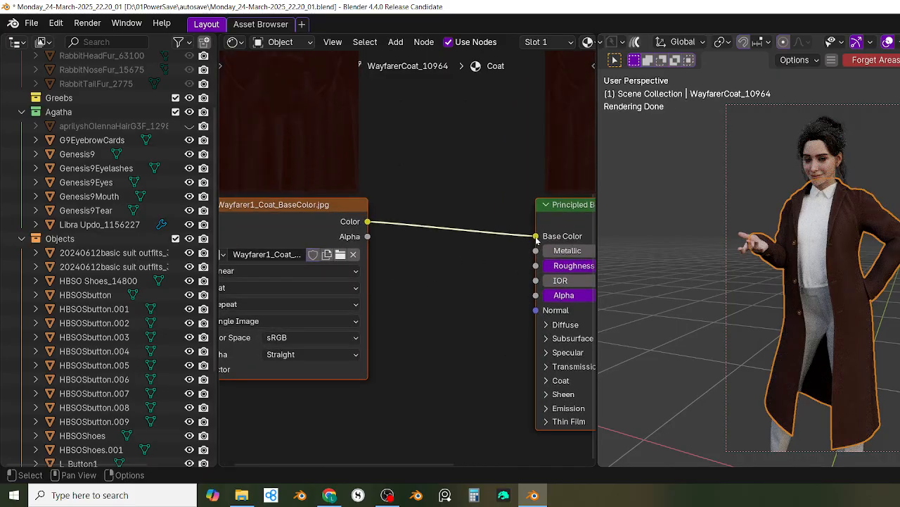
{"action": "left_click_drag", "start_coordinate": [536, 239], "coordinate": [531, 271]}
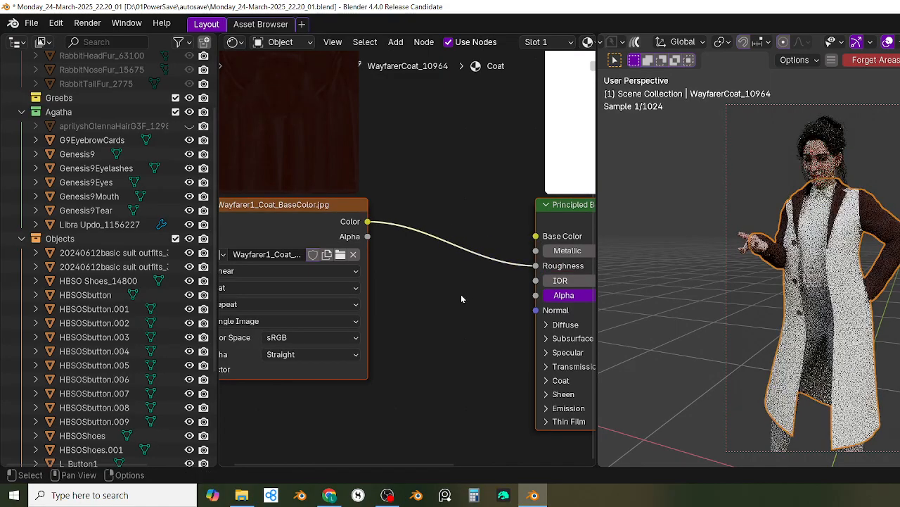
{"action": "scroll", "coordinate": [460, 294], "scroll_direction": "down", "scroll_amount": 2}
{"action": "scroll", "coordinate": [435, 303], "scroll_direction": "up", "scroll_amount": 1}
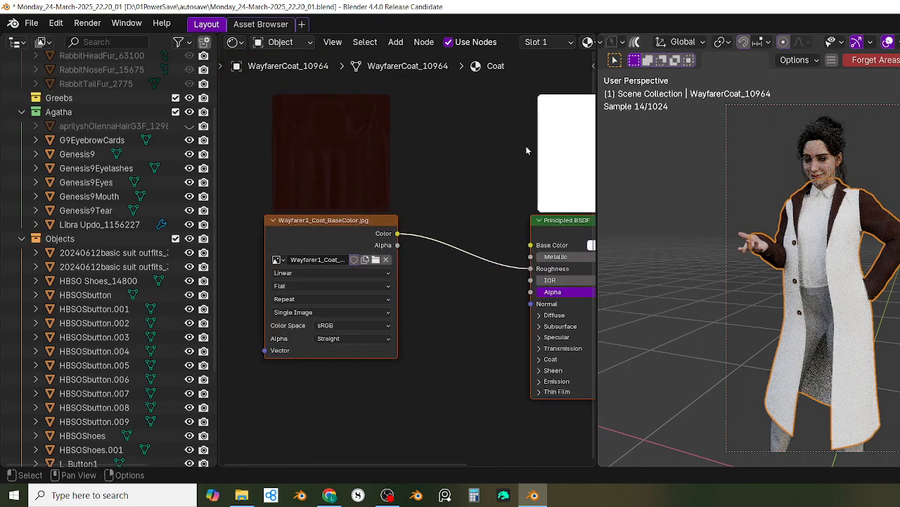
Step: Inspect the coat texture's thumbnail and set the image texture's color space to Non-Color
{"action": "left_click", "coordinate": [382, 246]}
{"action": "scroll", "coordinate": [347, 284], "scroll_direction": "up", "scroll_amount": 3}
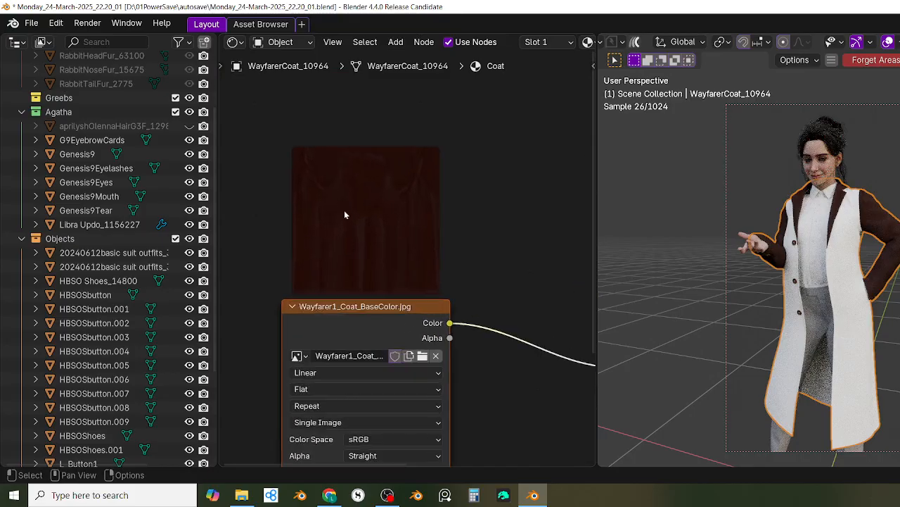
{"action": "scroll", "coordinate": [375, 210], "scroll_direction": "up", "scroll_amount": 3}
{"action": "scroll", "coordinate": [385, 211], "scroll_direction": "down", "scroll_amount": 9}
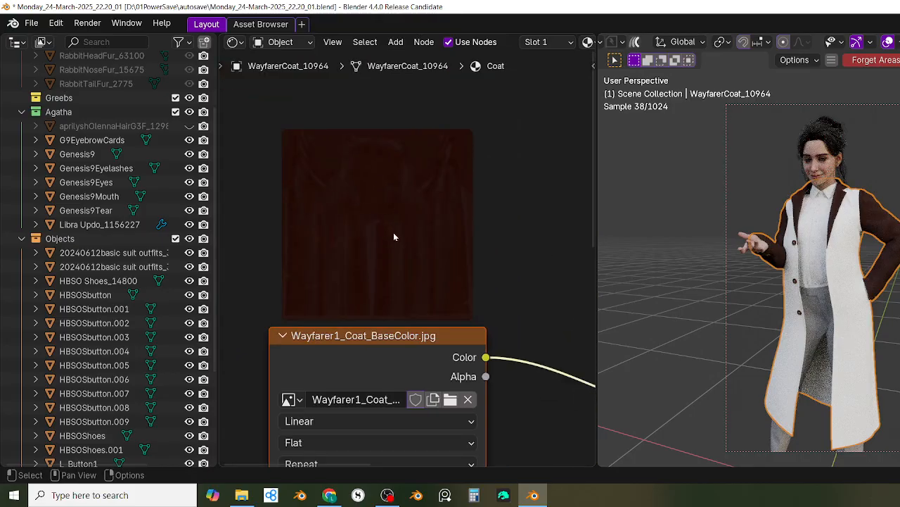
{"action": "middle_click_drag", "start_coordinate": [398, 270], "coordinate": [384, 174]}
{"action": "left_click", "coordinate": [386, 224]}
{"action": "scroll", "coordinate": [498, 367], "scroll_direction": "down", "scroll_amount": 1}
{"action": "middle_click_drag", "start_coordinate": [494, 364], "coordinate": [429, 311]}
{"action": "left_click", "coordinate": [321, 299]}
{"action": "left_click", "coordinate": [432, 396]}
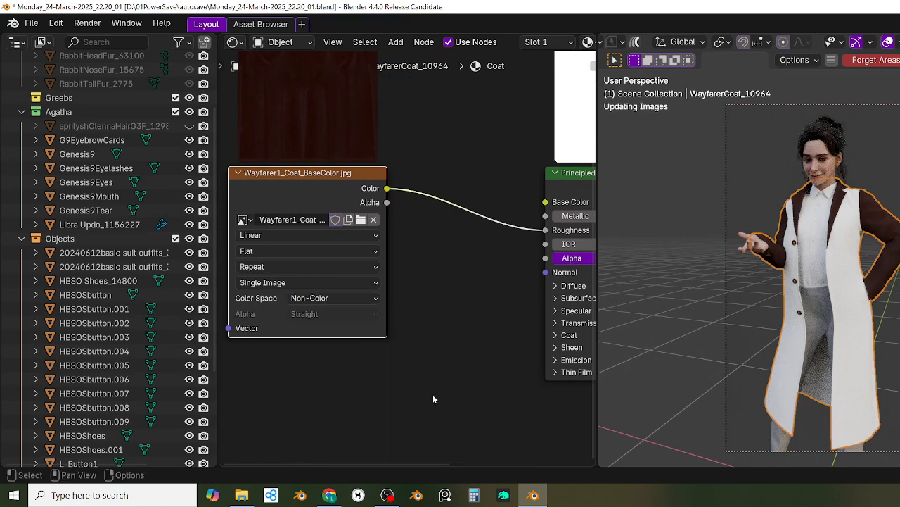
Step: Examine the coat texture's thumbnail up close with the Non-Color setting applied
{"action": "middle_click_drag", "start_coordinate": [376, 279], "coordinate": [394, 362]}
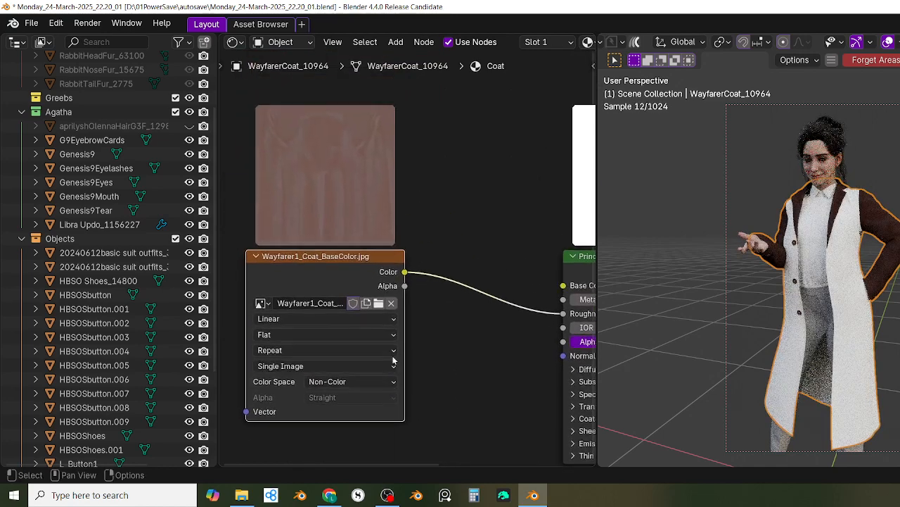
{"action": "scroll", "coordinate": [401, 322], "scroll_direction": "up", "scroll_amount": 2}
{"action": "scroll", "coordinate": [288, 114], "scroll_direction": "up", "scroll_amount": 1}
{"action": "middle_click_drag", "start_coordinate": [291, 118], "coordinate": [314, 204]}
{"action": "scroll", "coordinate": [315, 202], "scroll_direction": "up", "scroll_amount": 5}
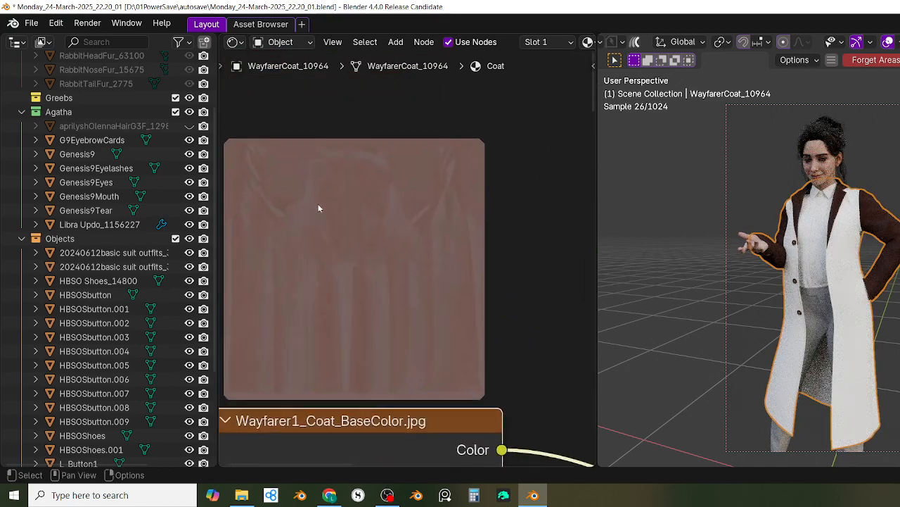
{"action": "scroll", "coordinate": [338, 204], "scroll_direction": "down", "scroll_amount": 7}
{"action": "middle_click_drag", "start_coordinate": [418, 290], "coordinate": [399, 254]}
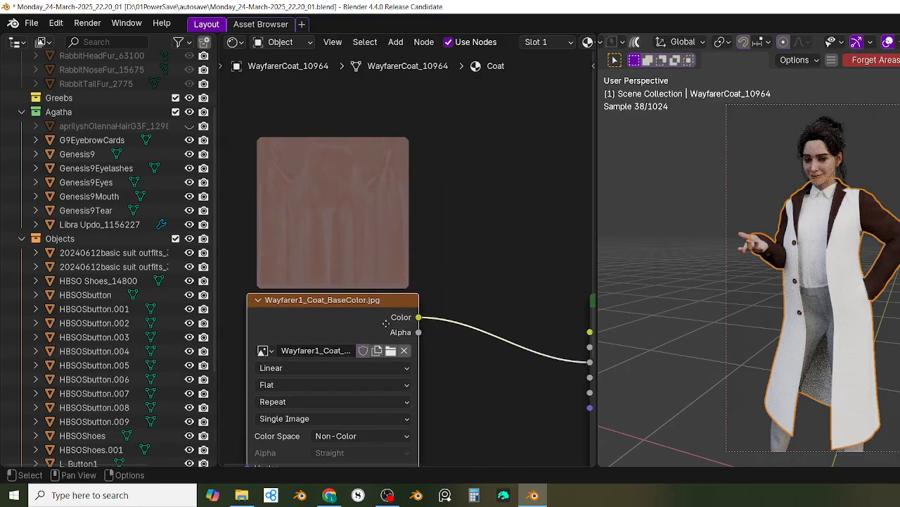
Step: Move the Sleeves material's base colour texture link from the Principled BSDF's Base Color to its Roughness input
{"action": "left_click_drag", "start_coordinate": [385, 323], "coordinate": [394, 464]}
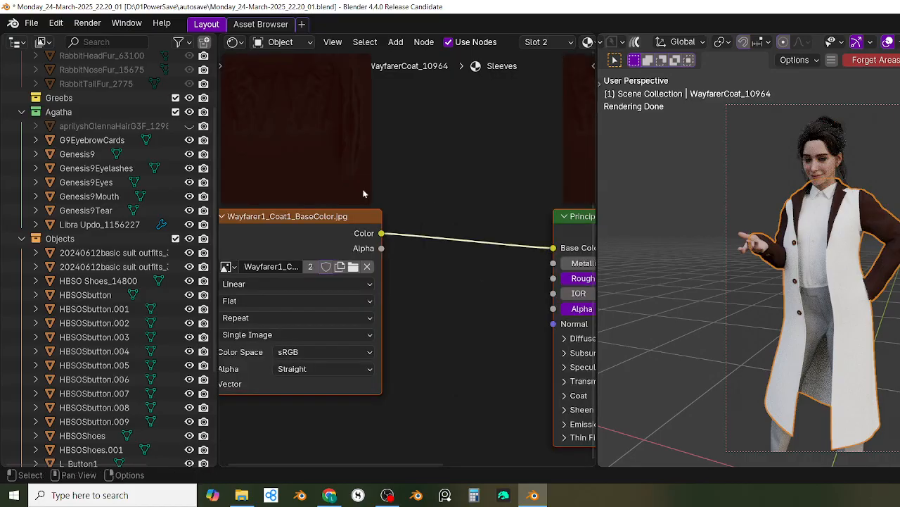
{"action": "middle_click_drag", "start_coordinate": [364, 194], "coordinate": [421, 286]}
{"action": "middle_click_drag", "start_coordinate": [392, 205], "coordinate": [194, 2]}
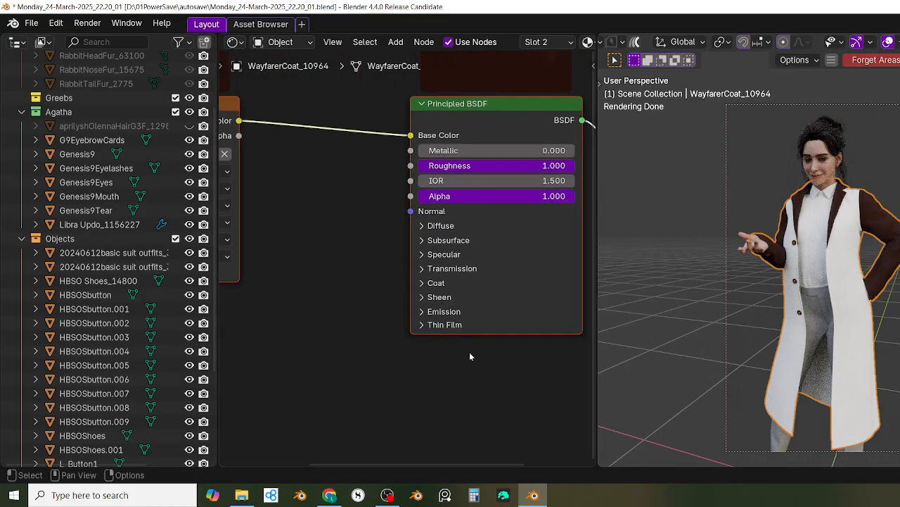
{"action": "middle_click_drag", "start_coordinate": [381, 264], "coordinate": [456, 343]}
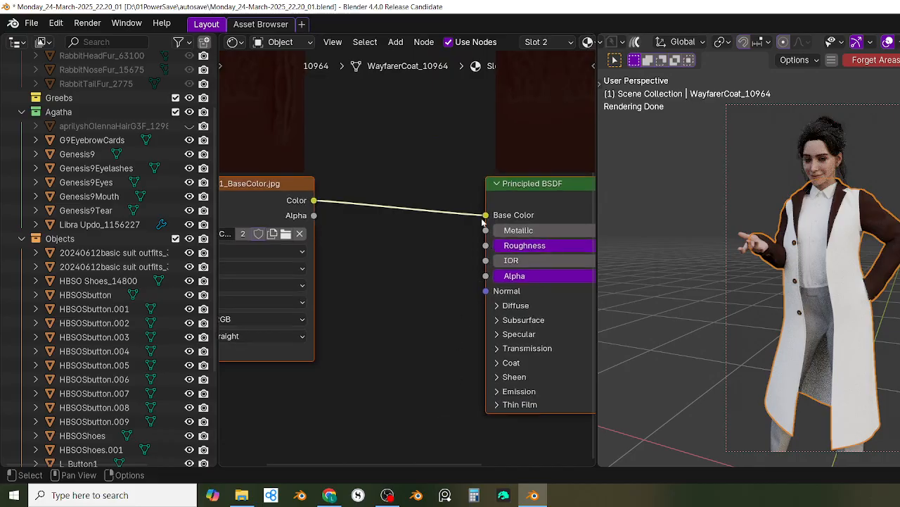
{"action": "left_click_drag", "start_coordinate": [484, 216], "coordinate": [485, 245]}
Step: Set the Sleeves image texture's color space to Non-Color and check its thumbnail up close
{"action": "middle_click_drag", "start_coordinate": [408, 327], "coordinate": [467, 383]}
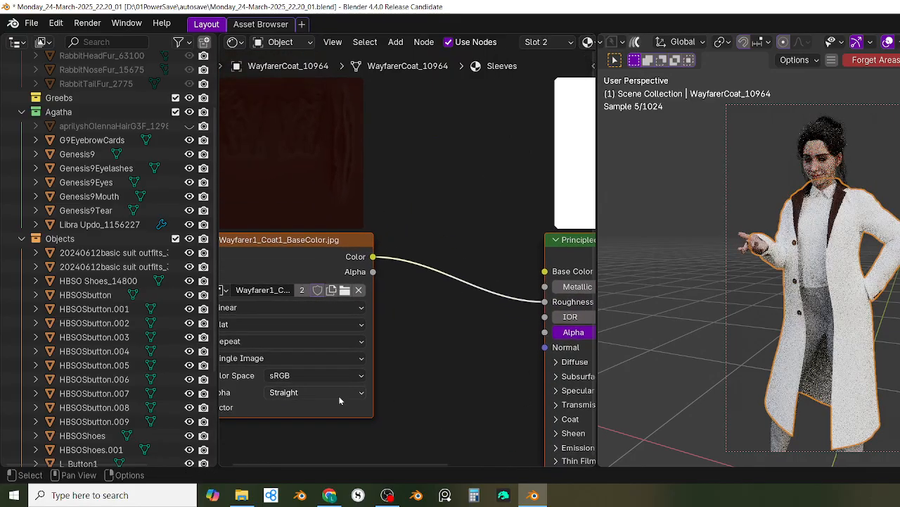
{"action": "left_click", "coordinate": [296, 378]}
{"action": "left_click", "coordinate": [314, 377]}
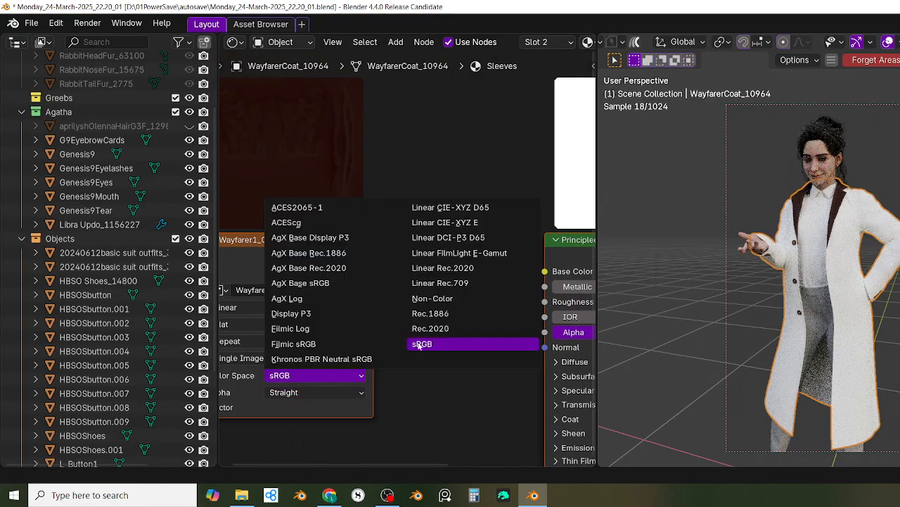
{"action": "left_click", "coordinate": [434, 300]}
{"action": "middle_click_drag", "start_coordinate": [435, 299], "coordinate": [470, 377]}
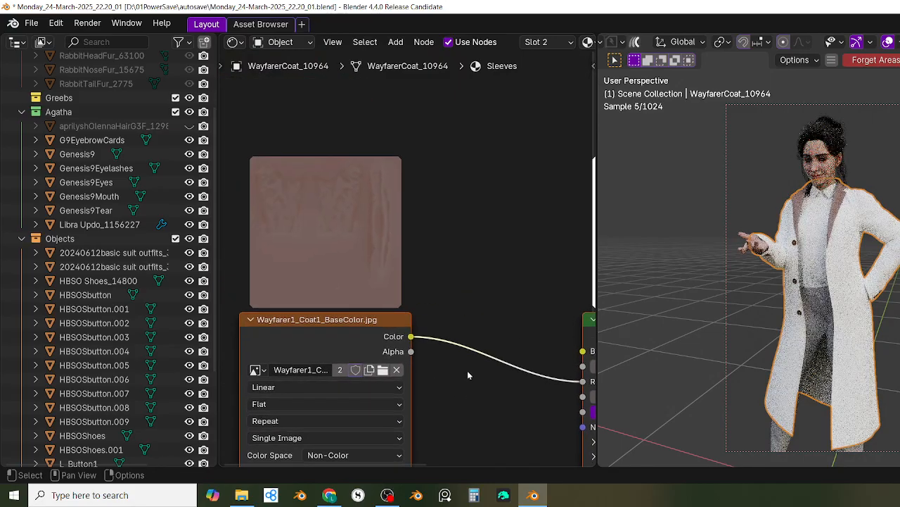
{"action": "scroll", "coordinate": [398, 260], "scroll_direction": "up", "scroll_amount": 3}
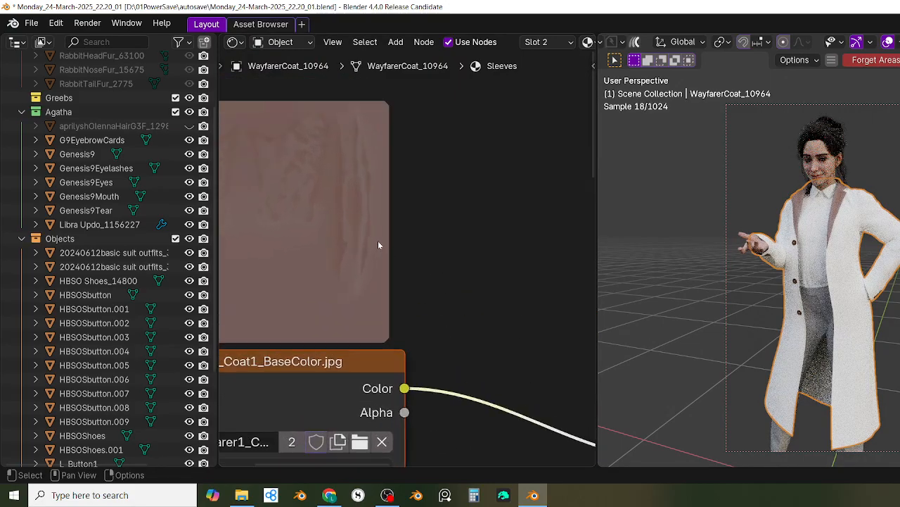
{"action": "scroll", "coordinate": [495, 290], "scroll_direction": "down", "scroll_amount": 5}
Step: Examine the Collar material's image texture and its link to the Principled BSDF
{"action": "middle_click_drag", "start_coordinate": [550, 315], "coordinate": [470, 291]}
{"action": "scroll", "coordinate": [471, 311], "scroll_direction": "up", "scroll_amount": 1}
{"action": "middle_click_drag", "start_coordinate": [474, 330], "coordinate": [470, 307]}
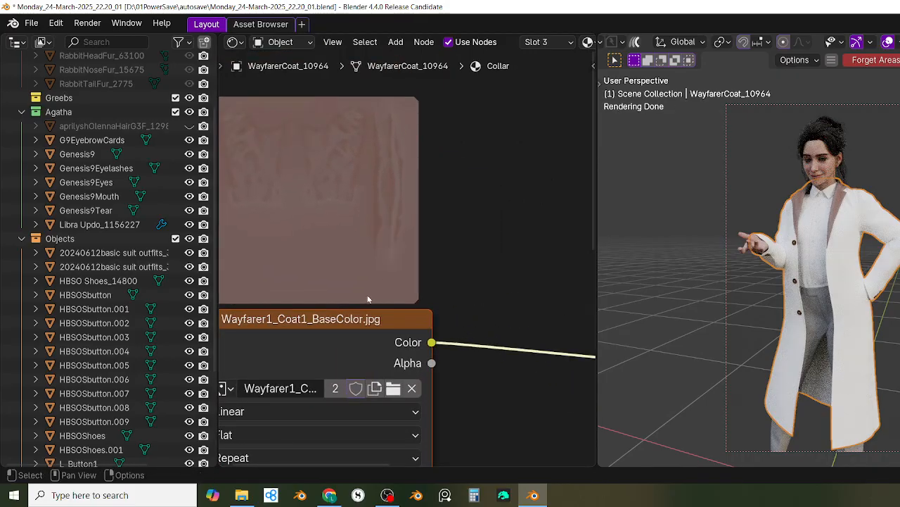
{"action": "middle_click_drag", "start_coordinate": [451, 264], "coordinate": [446, 200]}
{"action": "scroll", "coordinate": [477, 275], "scroll_direction": "down", "scroll_amount": 1}
{"action": "scroll", "coordinate": [467, 267], "scroll_direction": "down", "scroll_amount": 4}
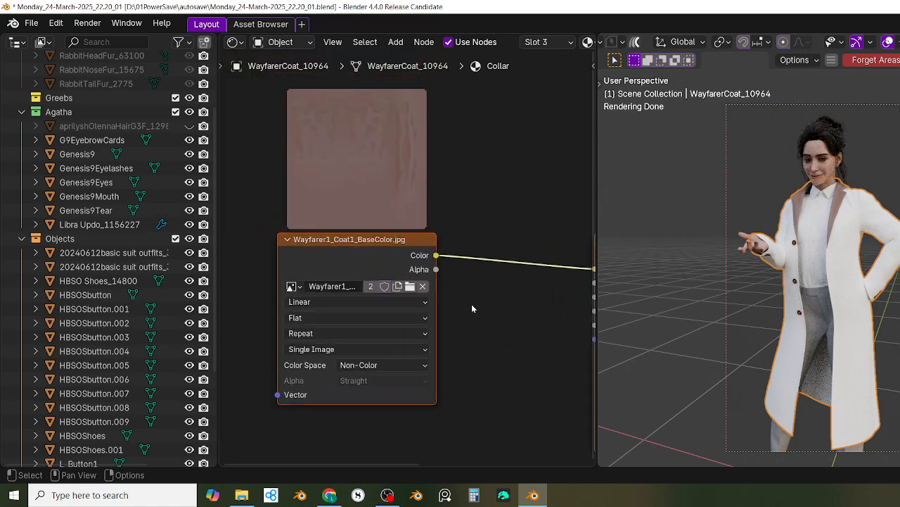
{"action": "middle_click_drag", "start_coordinate": [473, 306], "coordinate": [429, 322]}
{"action": "scroll", "coordinate": [462, 350], "scroll_direction": "down", "scroll_amount": 1}
{"action": "scroll", "coordinate": [461, 352], "scroll_direction": "down", "scroll_amount": 1}
{"action": "middle_click_drag", "start_coordinate": [453, 359], "coordinate": [393, 353]}
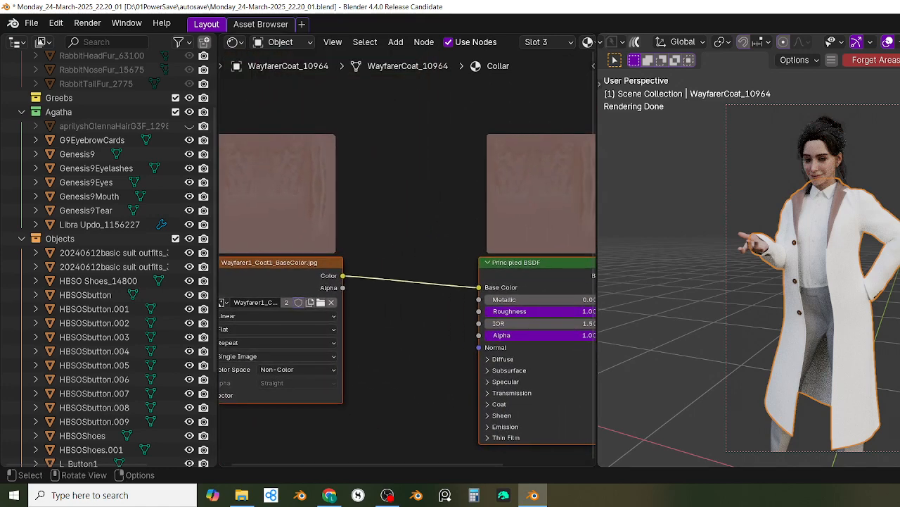
Step: Replace the Collar material in the coat's third material slot with the existing Sleeves material
{"action": "left_click", "coordinate": [899, 356]}
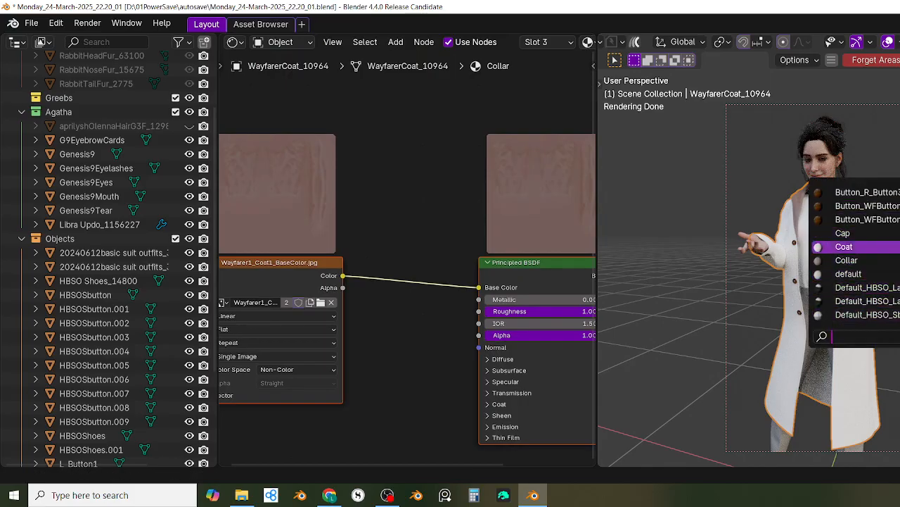
{"action": "type", "text": "de"}
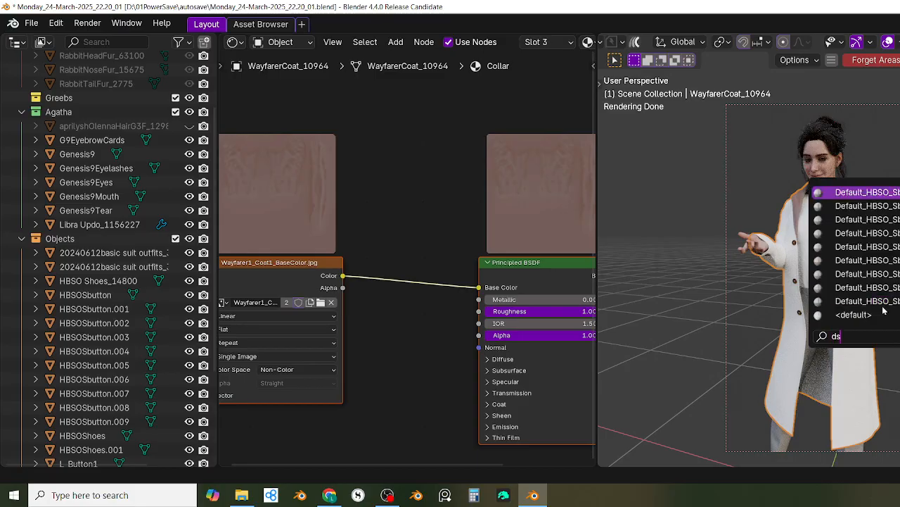
{"action": "key", "text": "BackSpace"}
{"action": "key", "text": "BackSpace"}
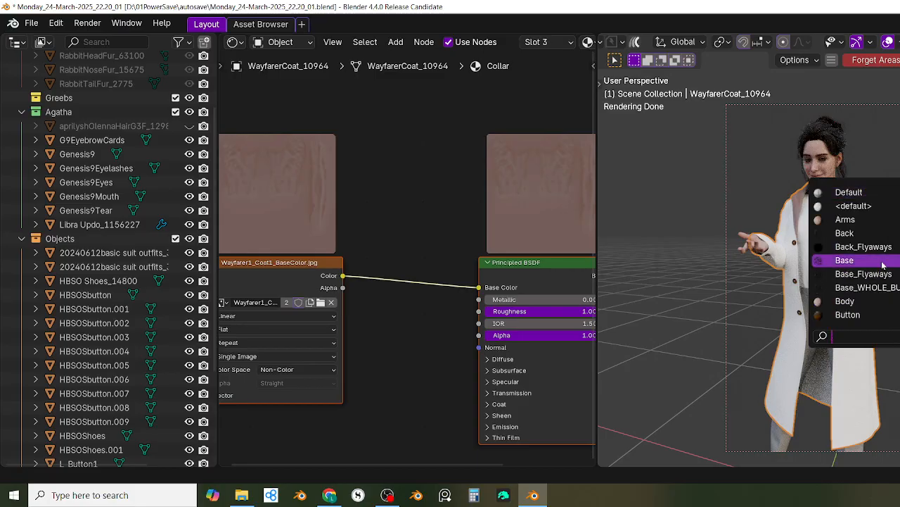
{"action": "type", "text": "s"}
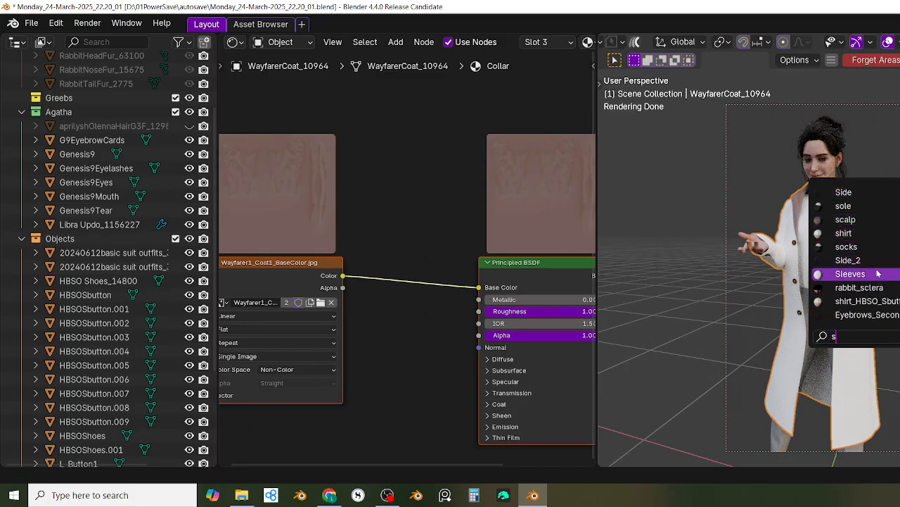
{"action": "left_click", "coordinate": [851, 273]}
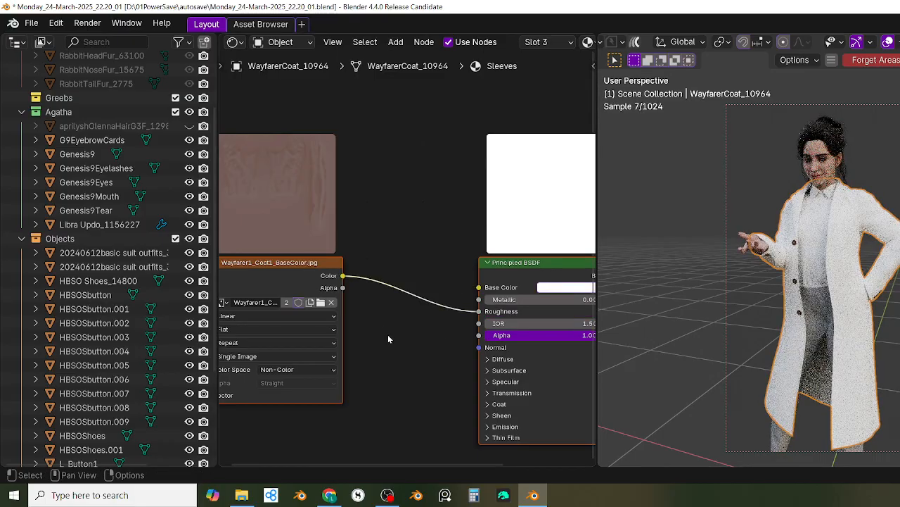
Step: Set the Coat material's Principled BSDF base colour to dark indigo, hex 210055FF
{"action": "middle_click_drag", "start_coordinate": [387, 335], "coordinate": [280, 322]}
{"action": "scroll", "coordinate": [402, 335], "scroll_direction": "up", "scroll_amount": 2}
{"action": "scroll", "coordinate": [416, 353], "scroll_direction": "up", "scroll_amount": 2}
{"action": "scroll", "coordinate": [421, 336], "scroll_direction": "down", "scroll_amount": 3}
{"action": "scroll", "coordinate": [410, 331], "scroll_direction": "up", "scroll_amount": 1}
{"action": "scroll", "coordinate": [382, 337], "scroll_direction": "down", "scroll_amount": 1}
{"action": "left_click", "coordinate": [515, 278]}
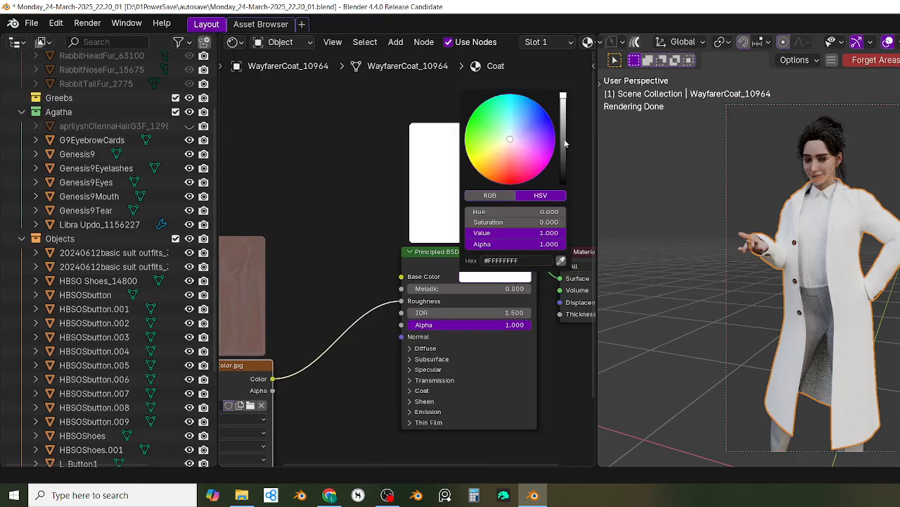
{"action": "mouse_move", "coordinate": [509, 138]}
{"action": "left_mouse_down"}
{"action": "mouse_move", "coordinate": [552, 134]}
{"action": "mouse_move", "coordinate": [562, 121]}
{"action": "mouse_move", "coordinate": [563, 153]}
{"action": "left_mouse_up"}
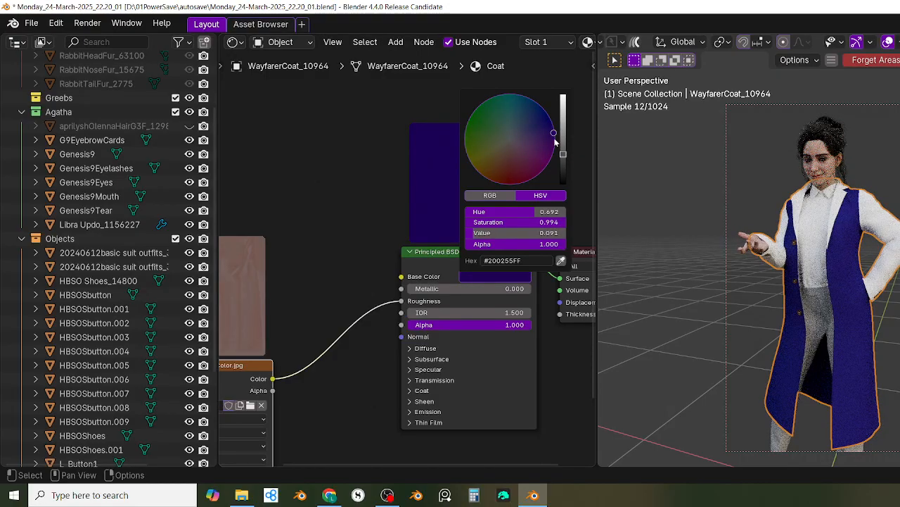
{"action": "left_click_drag", "start_coordinate": [555, 140], "coordinate": [555, 136]}
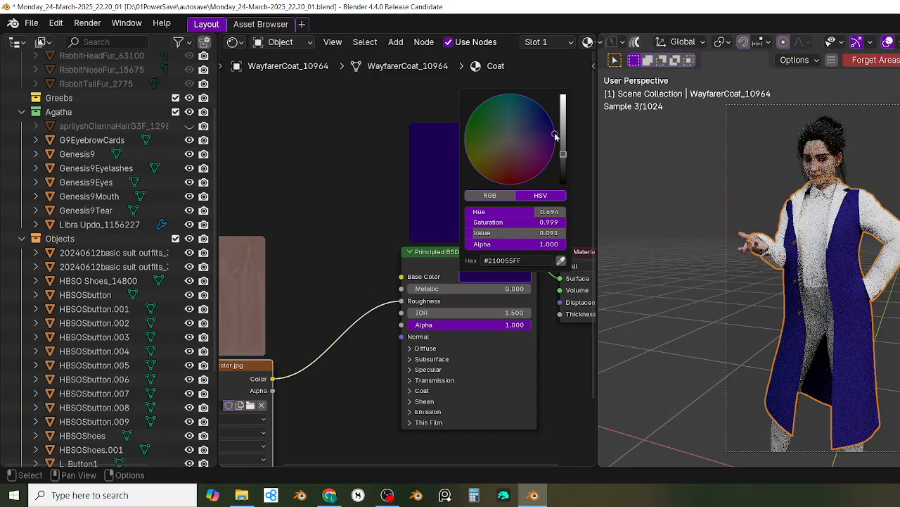
{"action": "middle_click_drag", "start_coordinate": [563, 190], "coordinate": [563, 110]}
Step: Browse the Wayfarer texture folder from the coat's image texture to check which coat maps are available
{"action": "mouse_move", "coordinate": [352, 340]}
{"action": "middle_mouse_down"}
{"action": "mouse_move", "coordinate": [437, 379]}
{"action": "mouse_move", "coordinate": [344, 331]}
{"action": "middle_mouse_up"}
{"action": "scroll", "coordinate": [430, 352], "scroll_direction": "up", "scroll_amount": 2}
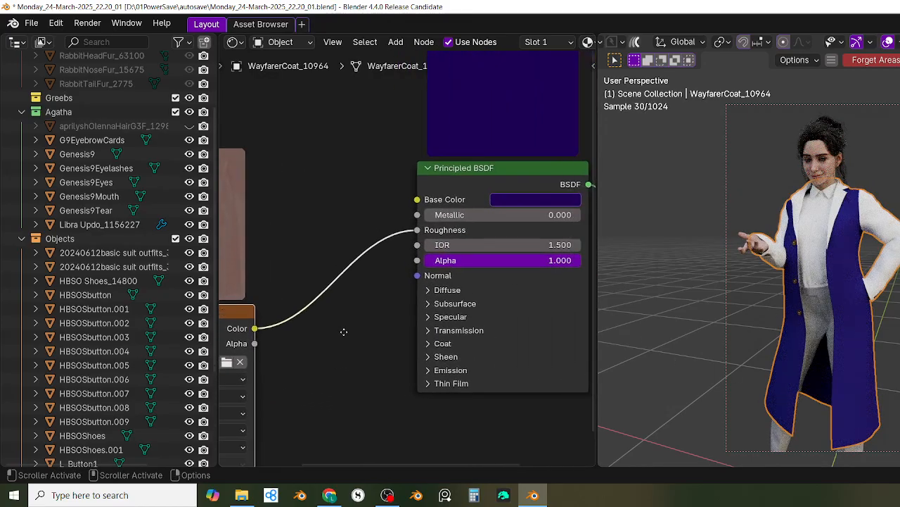
{"action": "scroll", "coordinate": [326, 312], "scroll_direction": "up", "scroll_amount": 1}
{"action": "middle_click_drag", "start_coordinate": [287, 357], "coordinate": [412, 232]}
{"action": "scroll", "coordinate": [388, 287], "scroll_direction": "down", "scroll_amount": 4}
{"action": "middle_click_drag", "start_coordinate": [414, 269], "coordinate": [448, 318]}
{"action": "left_click", "coordinate": [395, 298]}
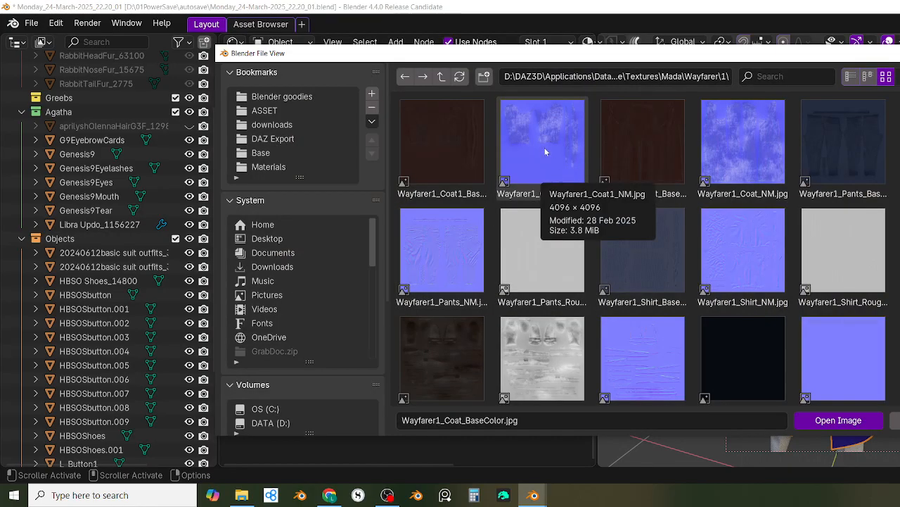
{"action": "mouse_move", "coordinate": [437, 148]}
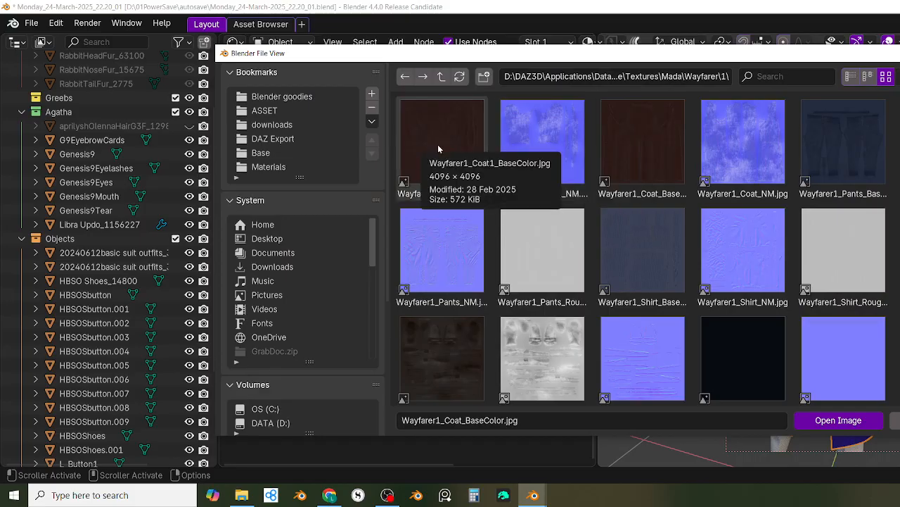
{"action": "mouse_move", "coordinate": [535, 161]}
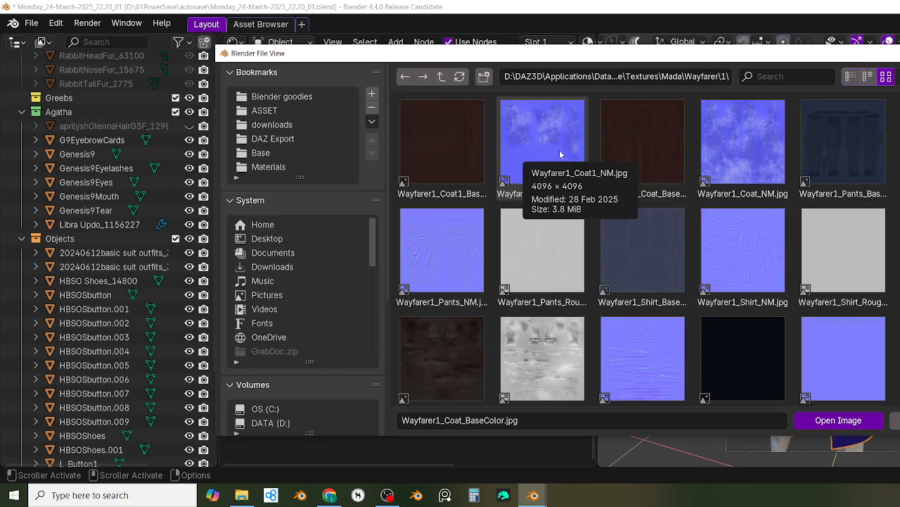
{"action": "mouse_move", "coordinate": [627, 156]}
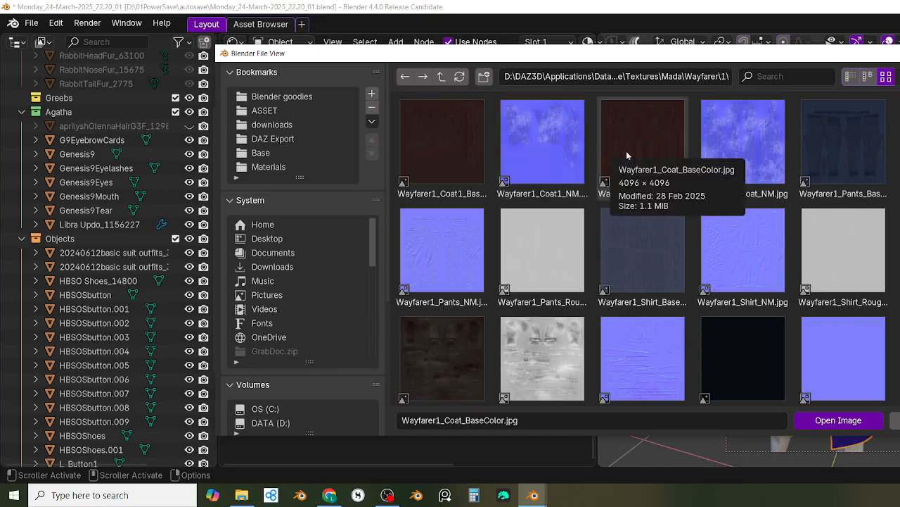
{"action": "mouse_move", "coordinate": [482, 166]}
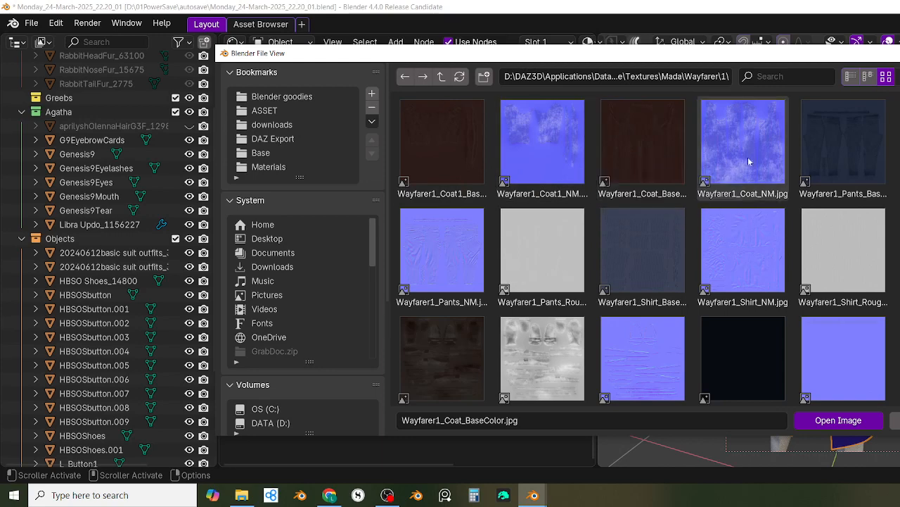
{"action": "mouse_move", "coordinate": [757, 163]}
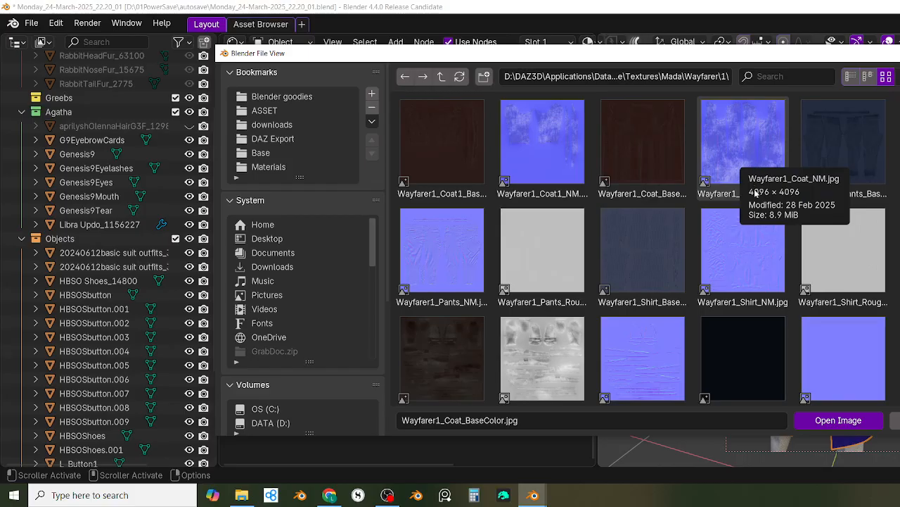
{"action": "scroll", "coordinate": [734, 271], "scroll_direction": "down", "scroll_amount": 2}
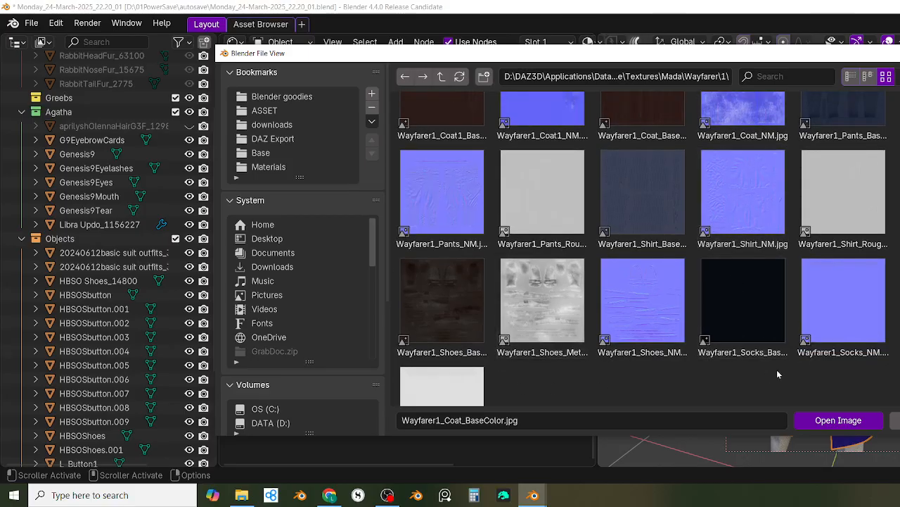
{"action": "scroll", "coordinate": [585, 350], "scroll_direction": "up", "scroll_amount": 2}
{"action": "scroll", "coordinate": [584, 350], "scroll_direction": "down", "scroll_amount": 3}
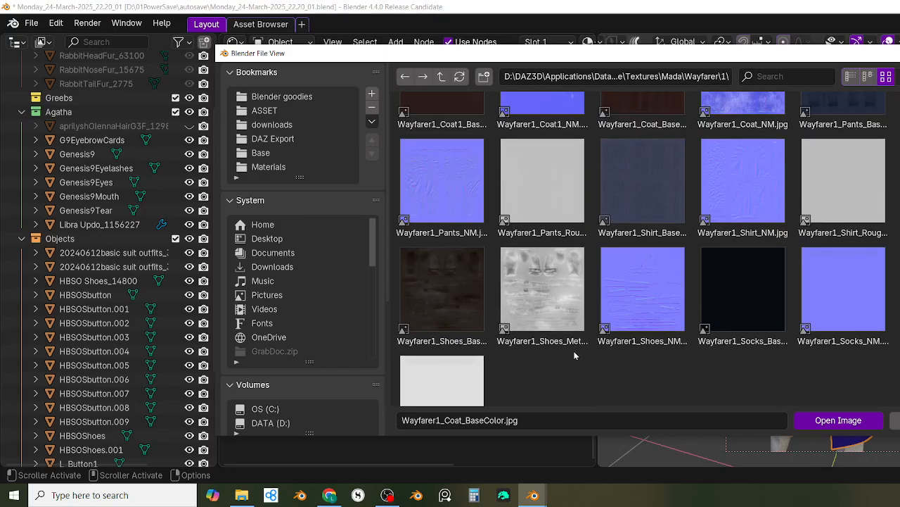
{"action": "scroll", "coordinate": [573, 350], "scroll_direction": "up", "scroll_amount": 3}
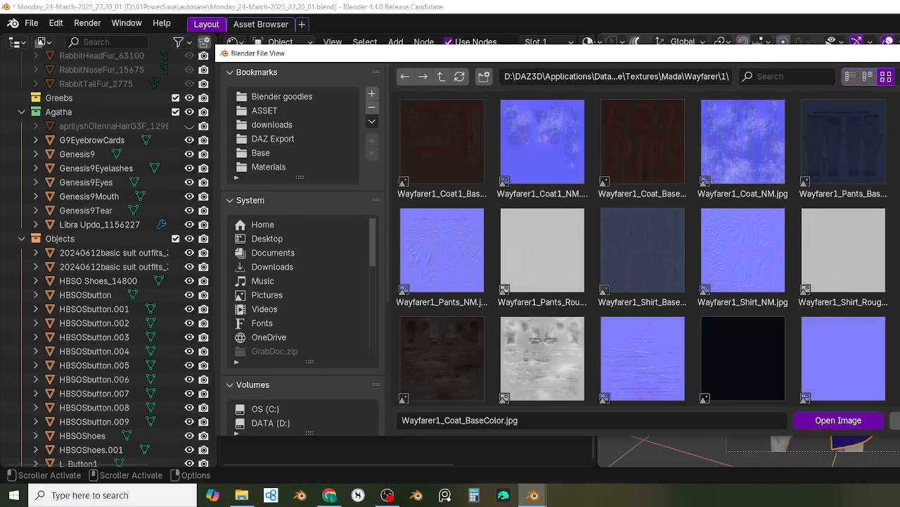
{"action": "key", "text": "Return"}
Step: Add a Bump node between the Coat material's image texture and its Principled BSDF
{"action": "scroll", "coordinate": [441, 367], "scroll_direction": "up", "scroll_amount": 2}
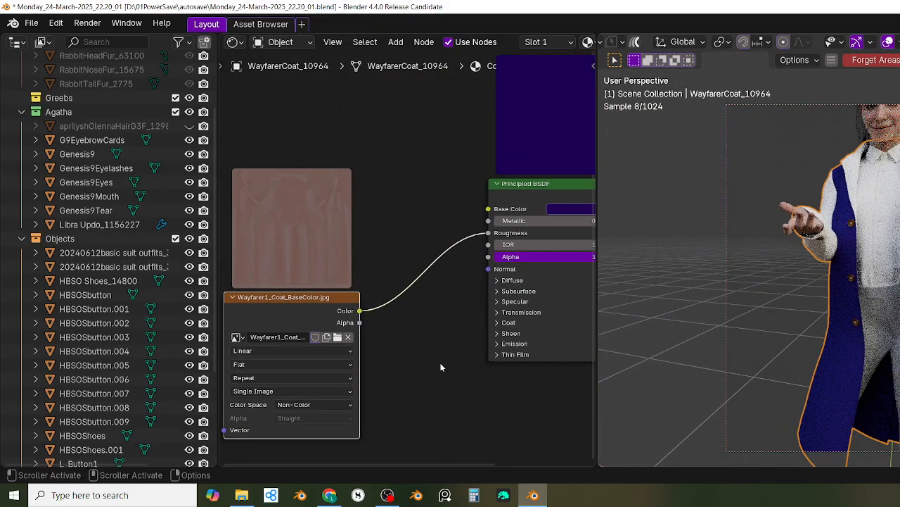
{"action": "scroll", "coordinate": [443, 332], "scroll_direction": "down", "scroll_amount": 2}
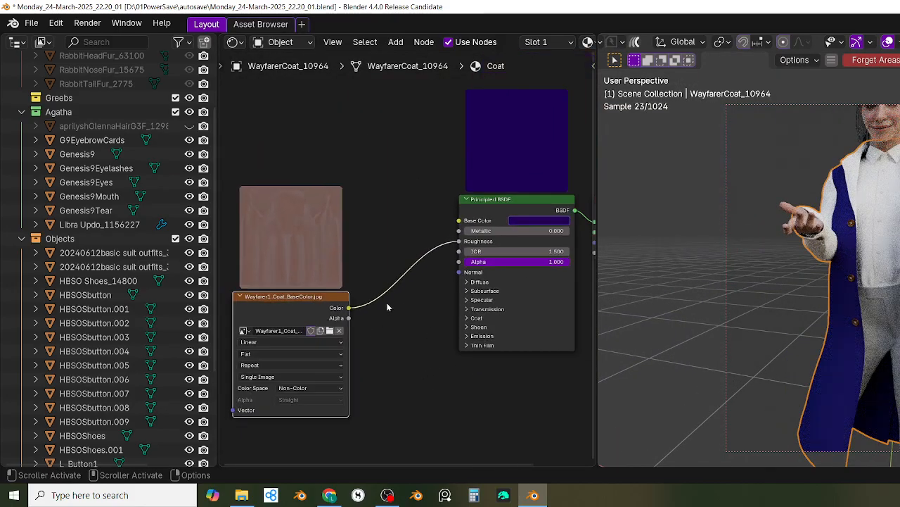
{"action": "key", "text": "F3"}
{"action": "left_click", "coordinate": [403, 326]}
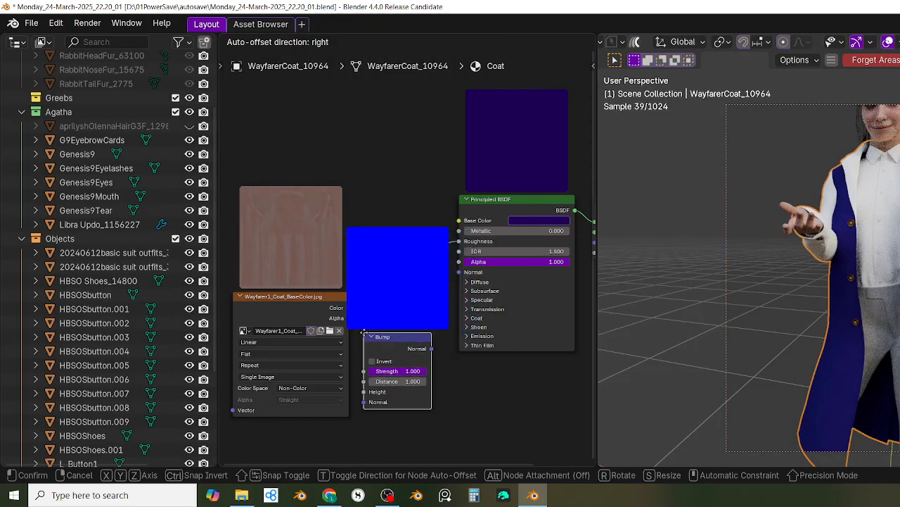
{"action": "left_click", "coordinate": [383, 323]}
Step: Connect the coat texture's Color to the Bump node's Height, and the Bump's Normal to the Principled BSDF's Normal
{"action": "left_click_drag", "start_coordinate": [350, 308], "coordinate": [355, 322]}
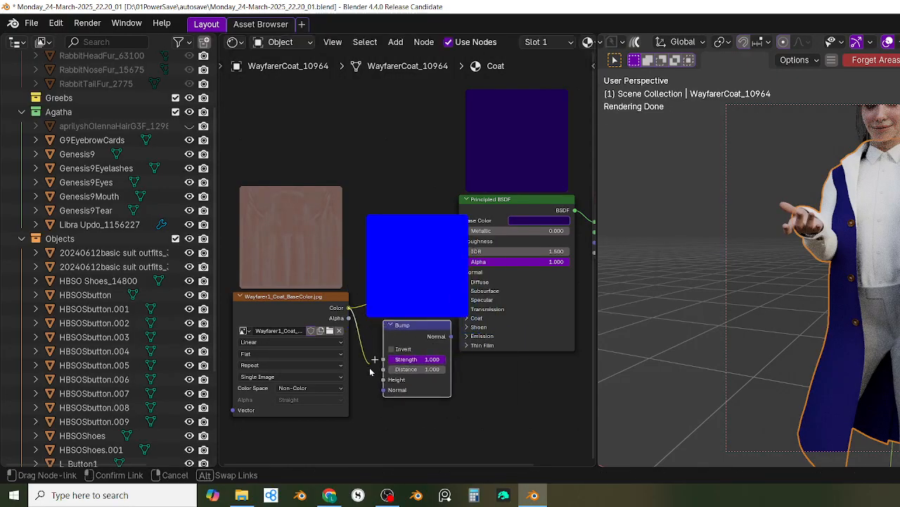
{"action": "left_click_drag", "start_coordinate": [380, 382], "coordinate": [383, 379]}
{"action": "left_click_drag", "start_coordinate": [443, 340], "coordinate": [459, 272]}
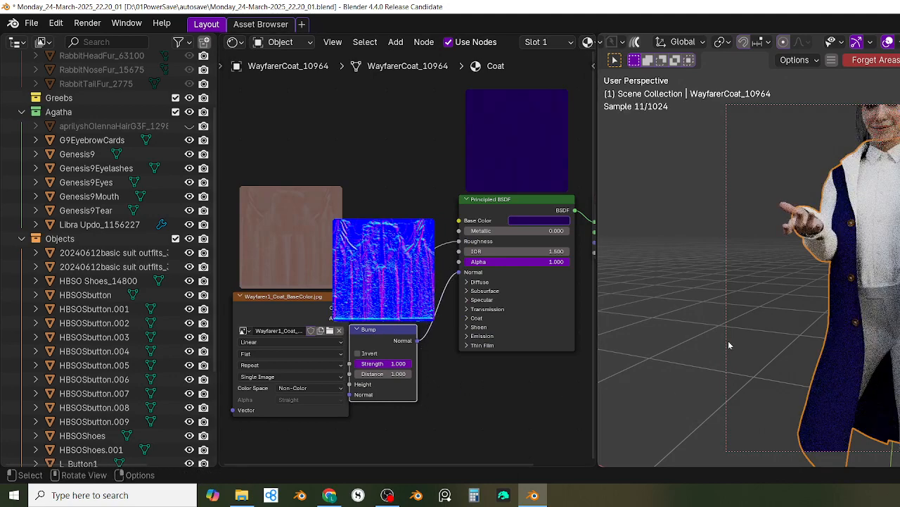
Step: Move the Bump node clear of the image texture node and set its strength to 0.096
{"action": "middle_click_drag", "start_coordinate": [861, 323], "coordinate": [738, 322]}
{"action": "scroll", "coordinate": [434, 398], "scroll_direction": "down", "scroll_amount": 1}
{"action": "middle_click_drag", "start_coordinate": [433, 395], "coordinate": [448, 399]}
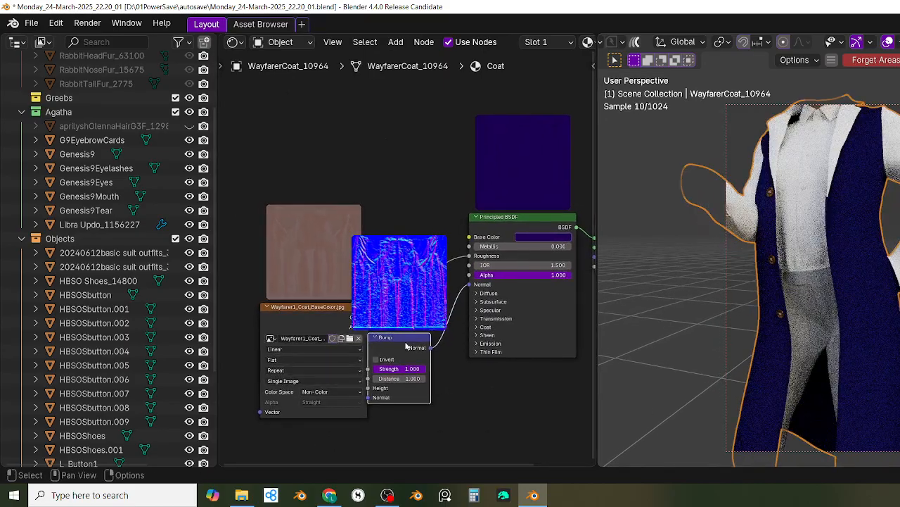
{"action": "left_click_drag", "start_coordinate": [406, 343], "coordinate": [425, 373]}
{"action": "scroll", "coordinate": [678, 344], "scroll_direction": "up", "scroll_amount": 3}
{"action": "scroll", "coordinate": [453, 267], "scroll_direction": "up", "scroll_amount": 3}
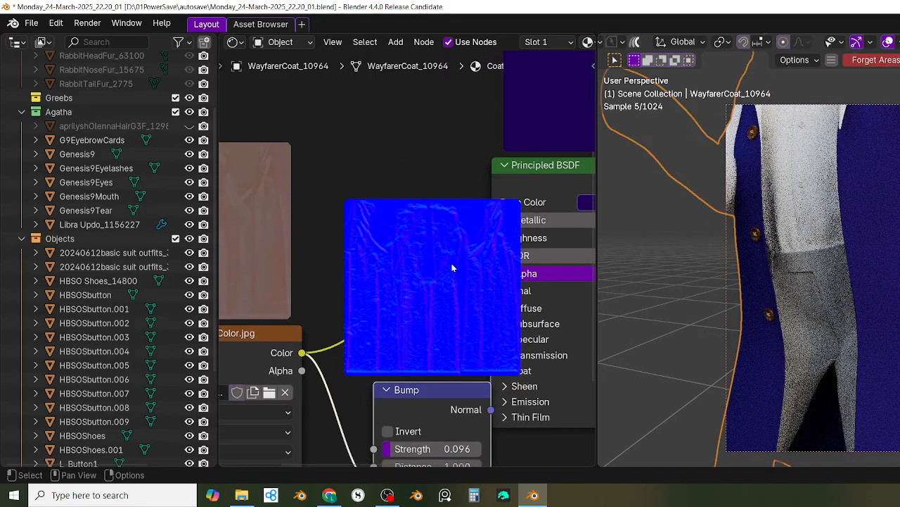
Step: Raise the Bump node's strength to 0.123 in the Coat material
{"action": "scroll", "coordinate": [452, 268], "scroll_direction": "down", "scroll_amount": 1}
{"action": "scroll", "coordinate": [703, 295], "scroll_direction": "down", "scroll_amount": 3}
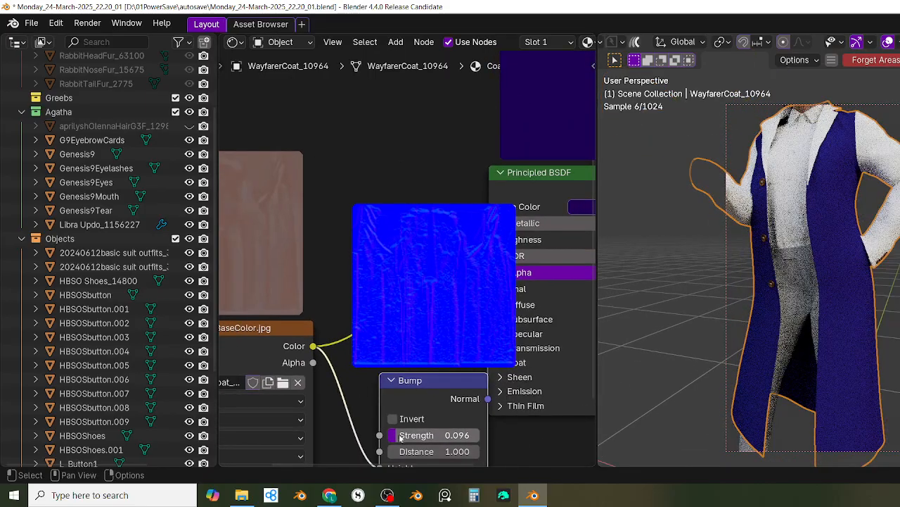
{"action": "left_click_drag", "start_coordinate": [434, 435], "coordinate": [434, 435]}
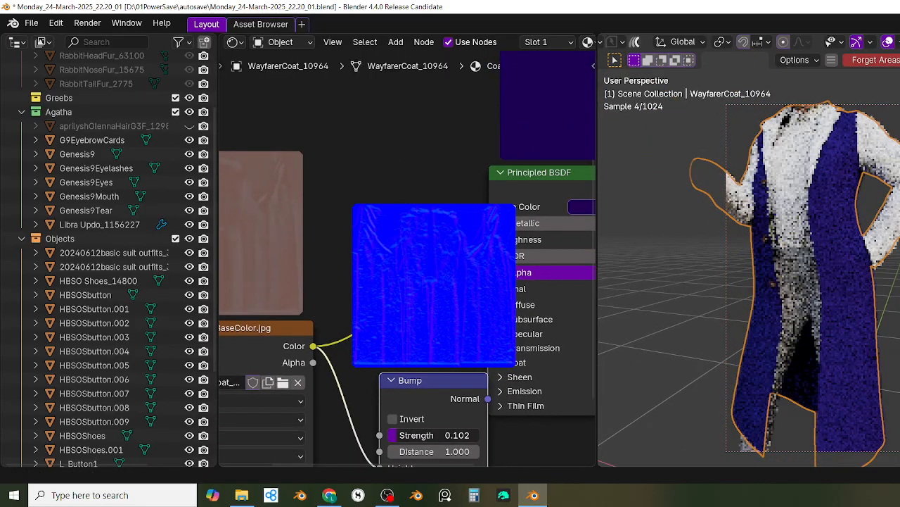
{"action": "scroll", "coordinate": [556, 408], "scroll_direction": "down", "scroll_amount": 2}
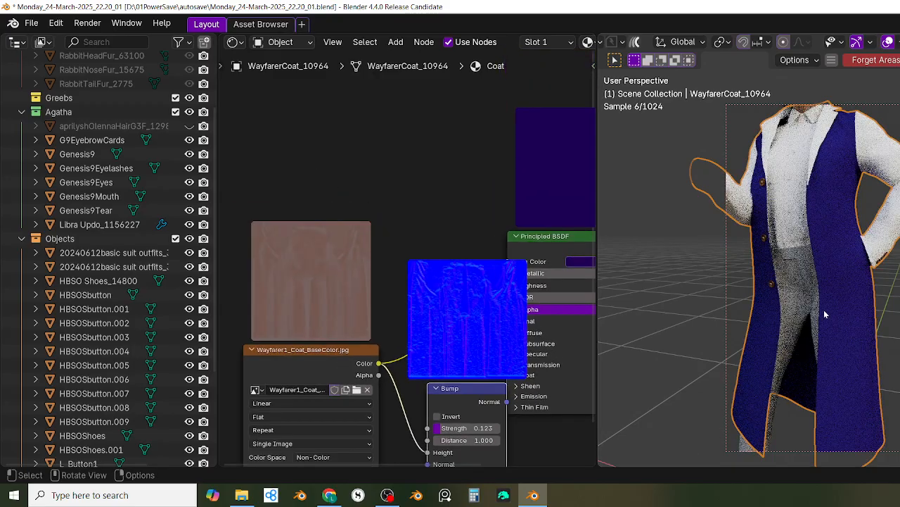
{"action": "middle_click_drag", "start_coordinate": [811, 312], "coordinate": [799, 310]}
{"action": "scroll", "coordinate": [432, 409], "scroll_direction": "down", "scroll_amount": 1}
Step: Add a Bump node of strength 0.187 to the Sleeves material, driven by the texture's Color and feeding the Principled BSDF's Normal
{"action": "middle_click_drag", "start_coordinate": [396, 330], "coordinate": [425, 334]}
{"action": "scroll", "coordinate": [345, 274], "scroll_direction": "down", "scroll_amount": 1}
{"action": "key", "text": "F3"}
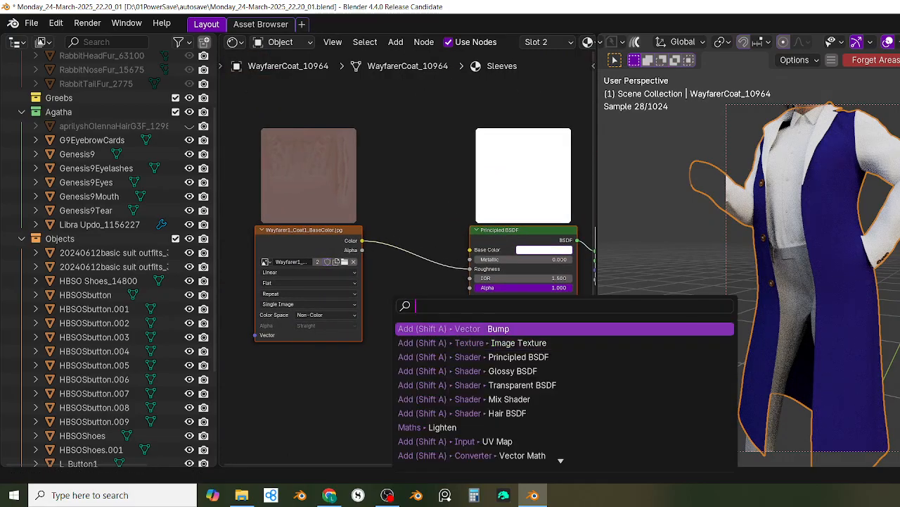
{"action": "key", "text": "Return"}
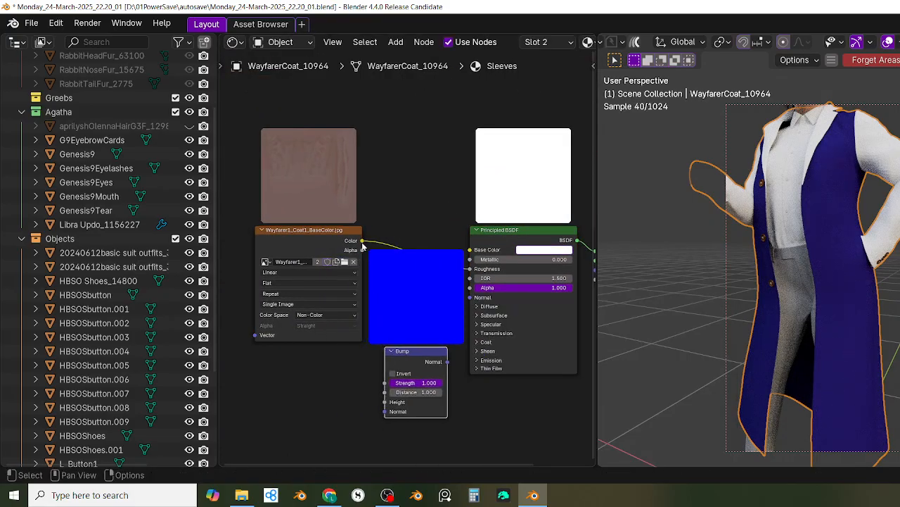
{"action": "left_click_drag", "start_coordinate": [363, 243], "coordinate": [384, 401]}
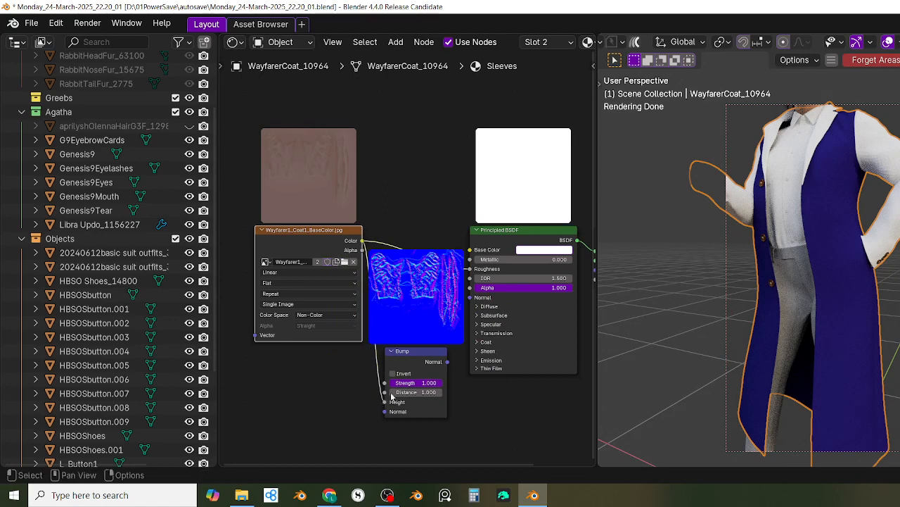
{"action": "left_click_drag", "start_coordinate": [425, 382], "coordinate": [468, 298]}
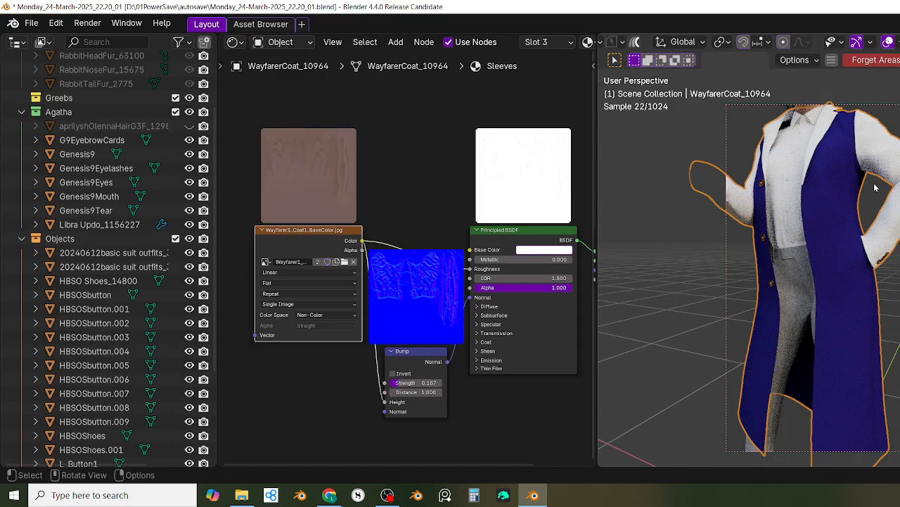
{"action": "middle_click_drag", "start_coordinate": [445, 412], "coordinate": [423, 414]}
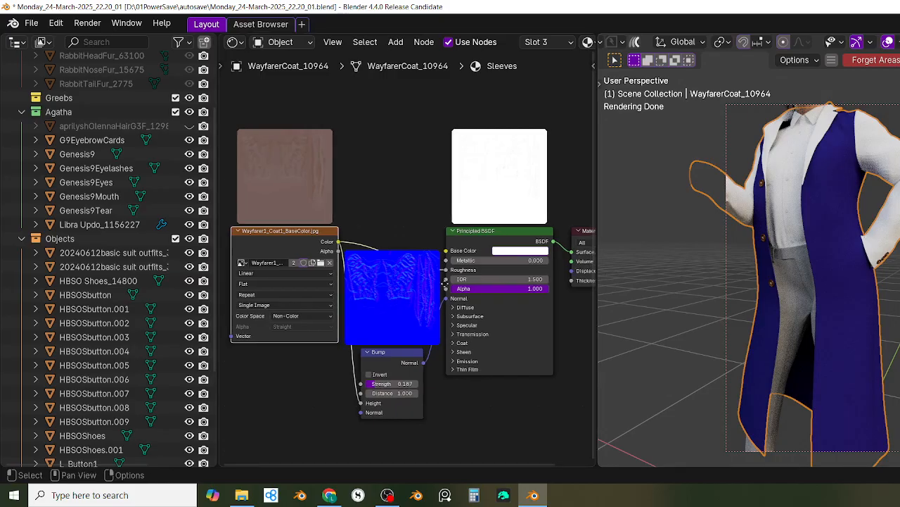
Step: Copy the hex value of the Coat material's base color
{"action": "scroll", "coordinate": [574, 195], "scroll_direction": "up", "scroll_amount": 3}
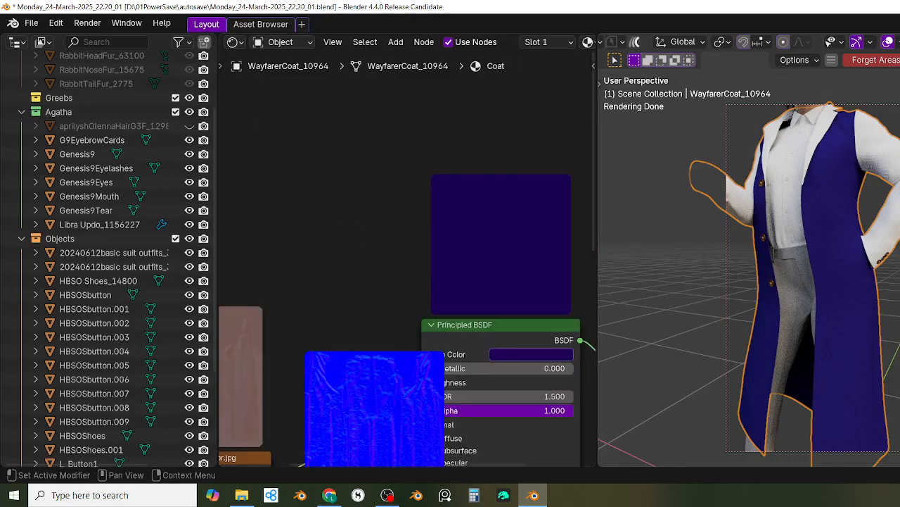
{"action": "left_click", "coordinate": [534, 355]}
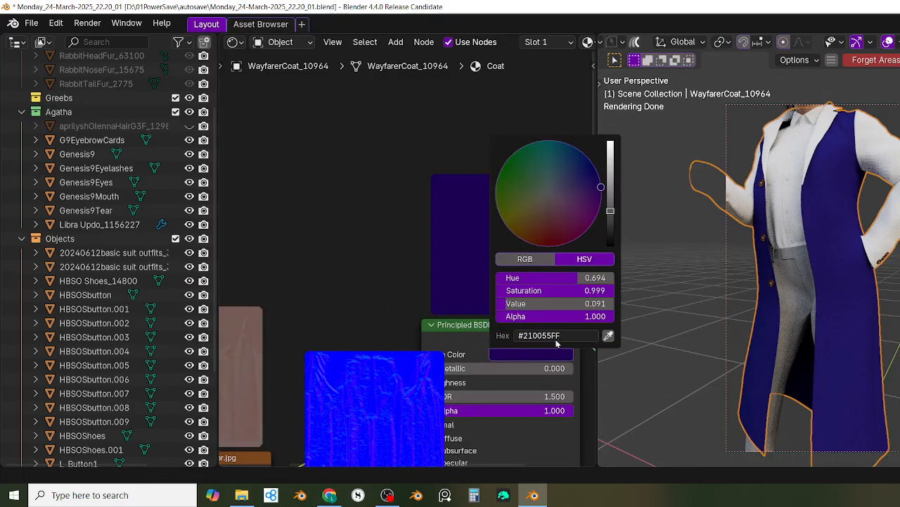
{"action": "left_click", "coordinate": [549, 336]}
{"action": "key", "text": "ctrl+c"}
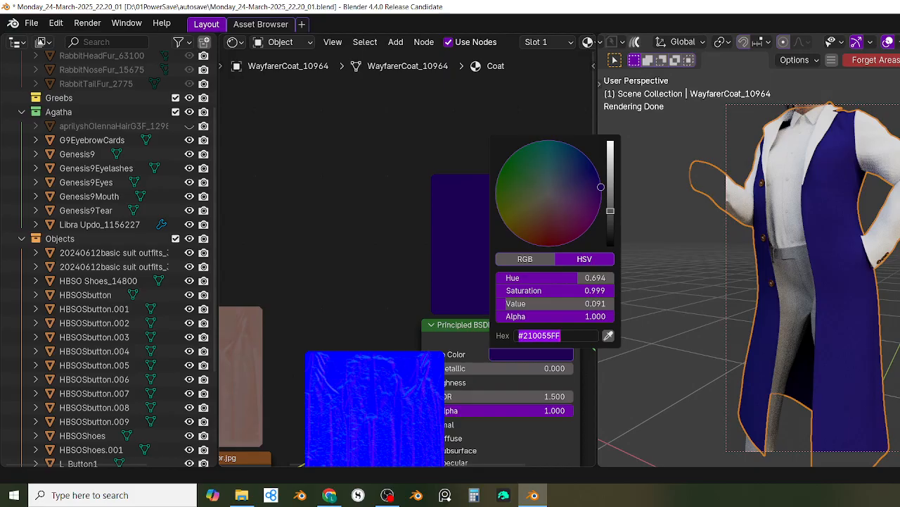
{"action": "key", "text": "Return"}
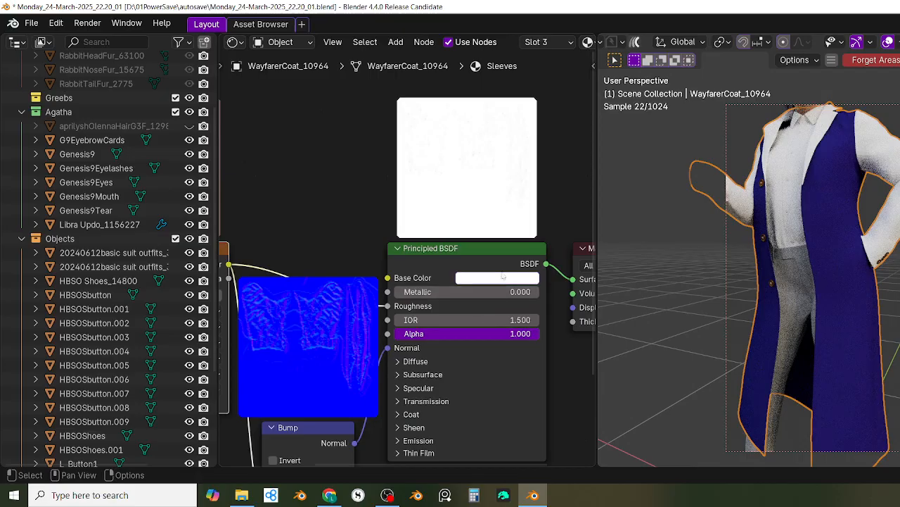
Step: Set the Sleeves material's base color to #210055FF by pasting the copied hex value
{"action": "left_click", "coordinate": [503, 276]}
{"action": "left_click", "coordinate": [504, 281]}
{"action": "left_click", "coordinate": [504, 281]}
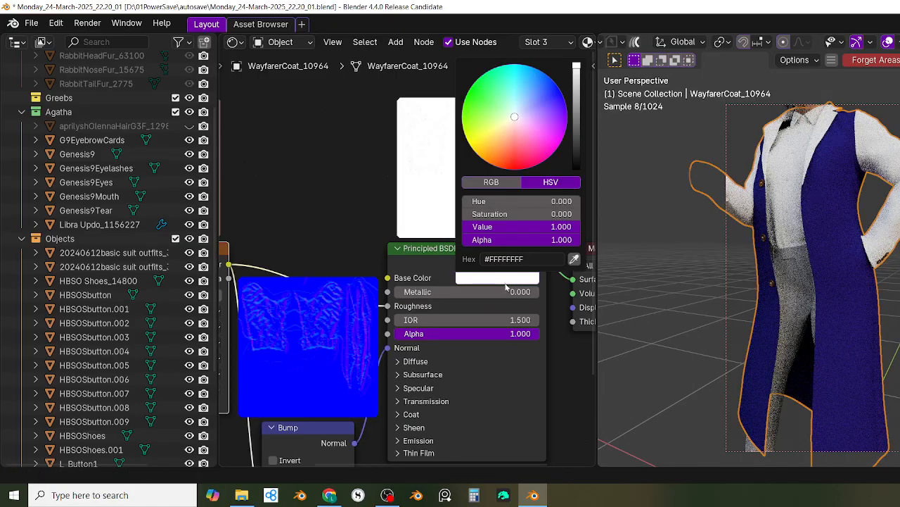
{"action": "left_click", "coordinate": [519, 261]}
{"action": "key", "text": "ctrl+v"}
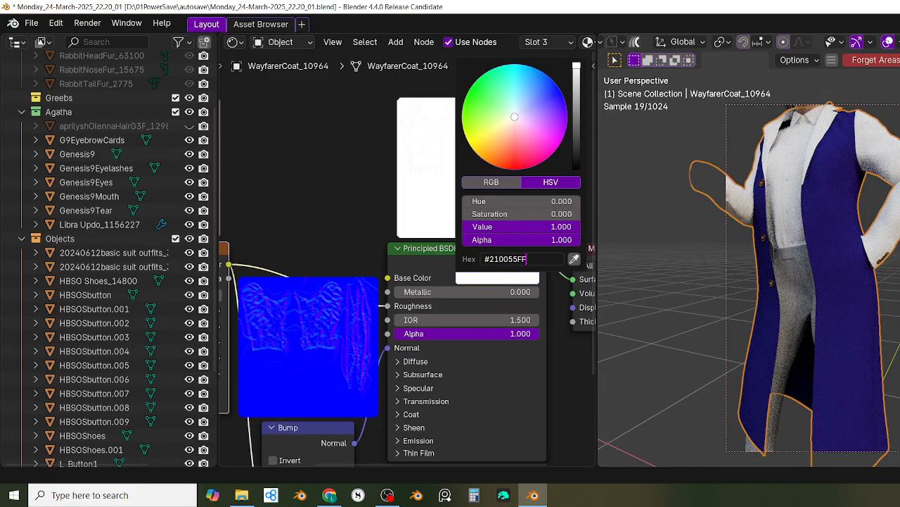
{"action": "key", "text": "Return"}
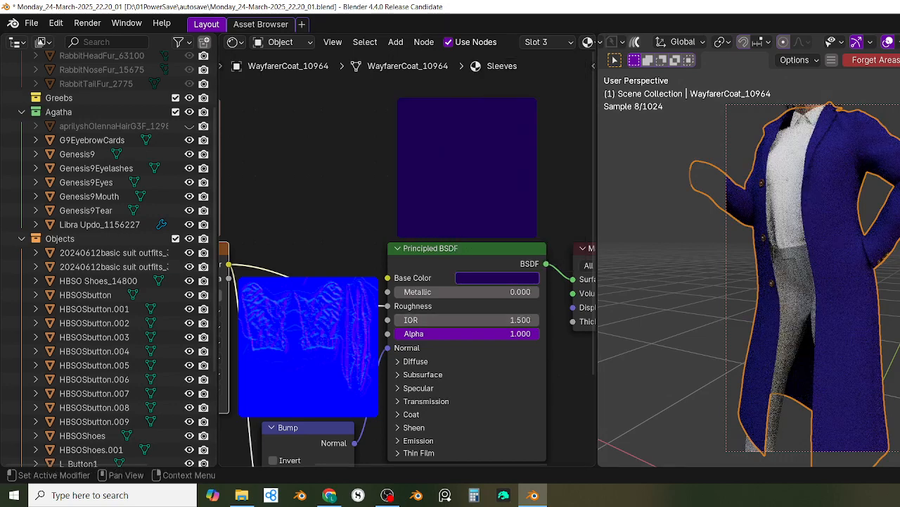
{"action": "scroll", "coordinate": [571, 348], "scroll_direction": "down", "scroll_amount": 4}
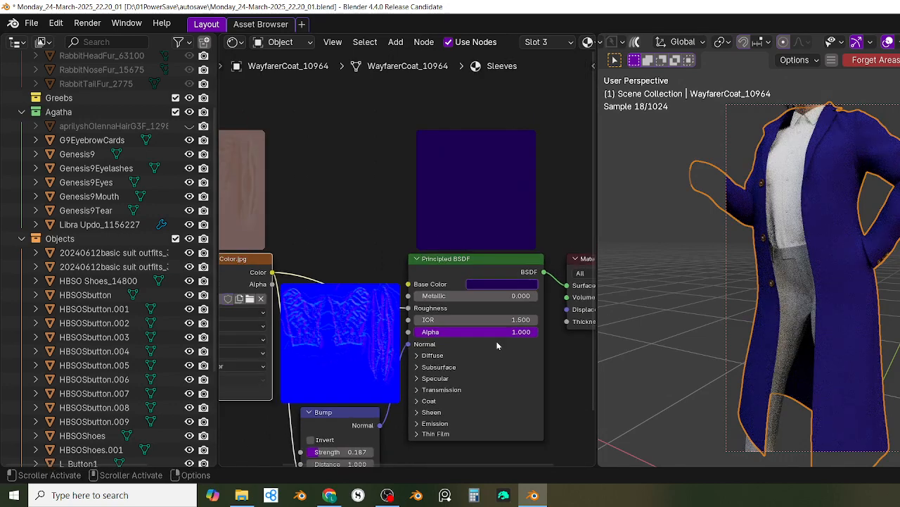
Step: In the trousers' second material slot, reroute the HBSO-PantsA-03 texture's Color from Base Color to Roughness
{"action": "middle_click_drag", "start_coordinate": [777, 264], "coordinate": [826, 278]}
{"action": "left_click", "coordinate": [812, 304]}
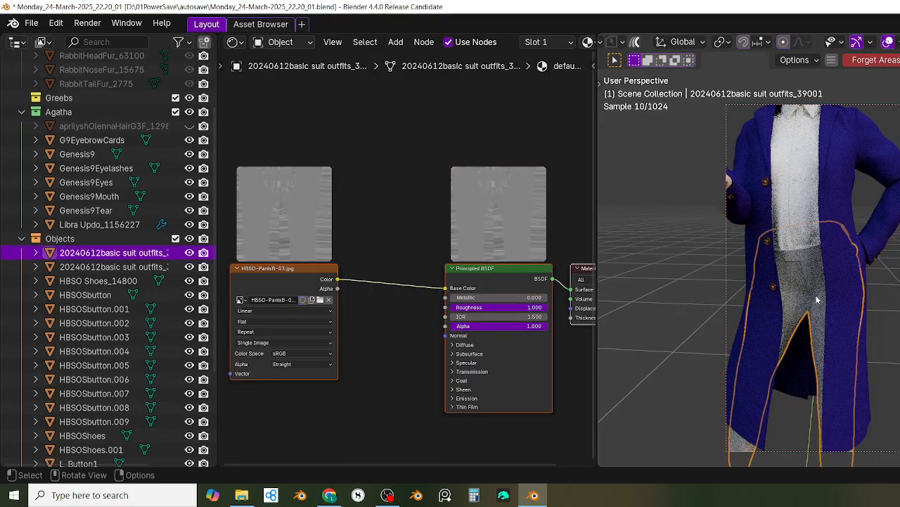
{"action": "scroll", "coordinate": [364, 341], "scroll_direction": "up", "scroll_amount": 4}
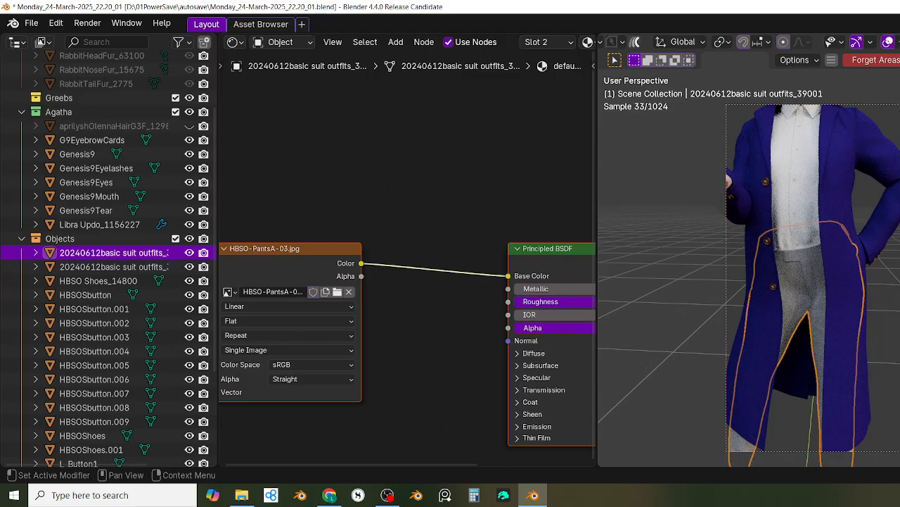
{"action": "middle_click_drag", "start_coordinate": [395, 355], "coordinate": [408, 346]}
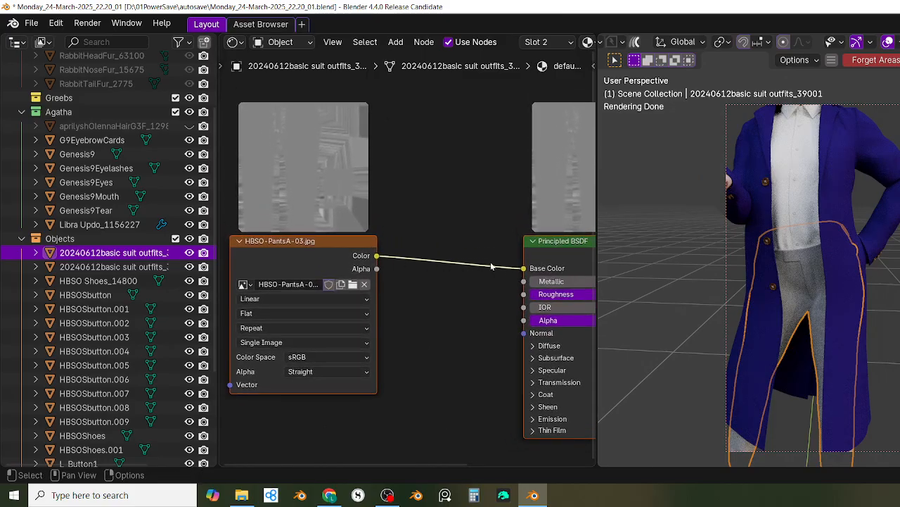
{"action": "left_click_drag", "start_coordinate": [524, 270], "coordinate": [524, 301]}
Step: Add a Bump node of strength 0.123 to the trouser material, driven by the texture's Color and feeding the Principled BSDF's Normal
{"action": "scroll", "coordinate": [524, 301], "scroll_direction": "up", "scroll_amount": 1}
{"action": "key", "text": "F3"}
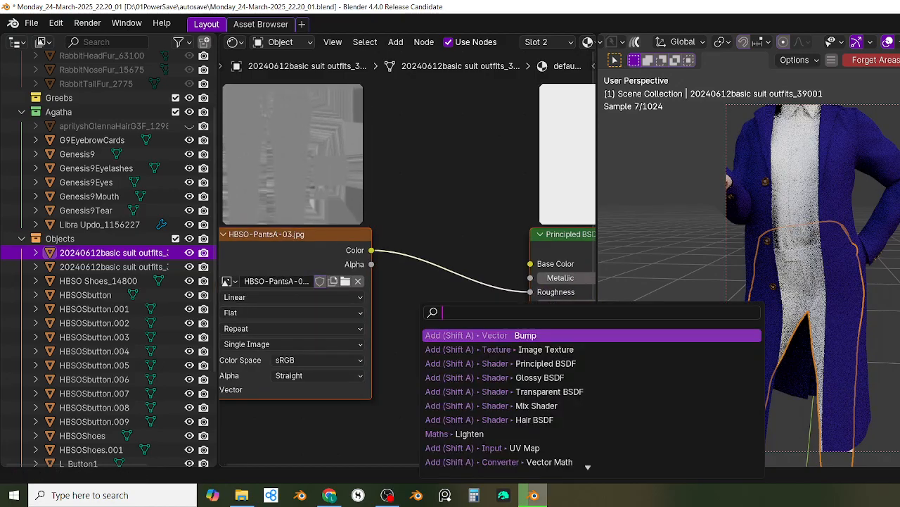
{"action": "left_click", "coordinate": [478, 334]}
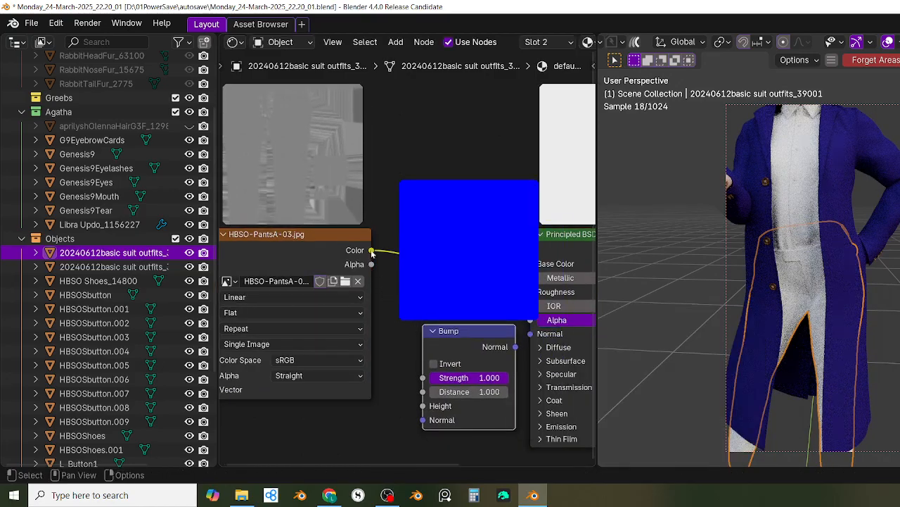
{"action": "left_click_drag", "start_coordinate": [373, 252], "coordinate": [422, 406]}
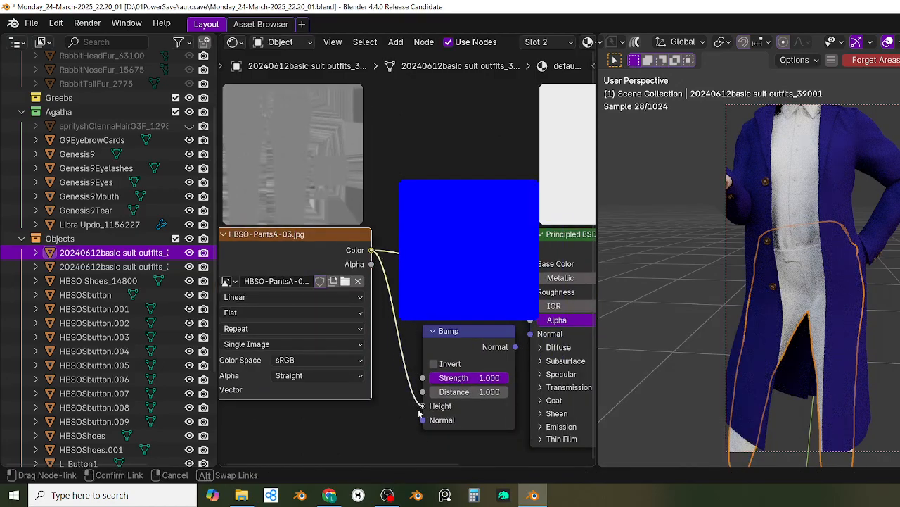
{"action": "left_click_drag", "start_coordinate": [453, 335], "coordinate": [420, 331]}
{"action": "left_click_drag", "start_coordinate": [481, 343], "coordinate": [529, 334]}
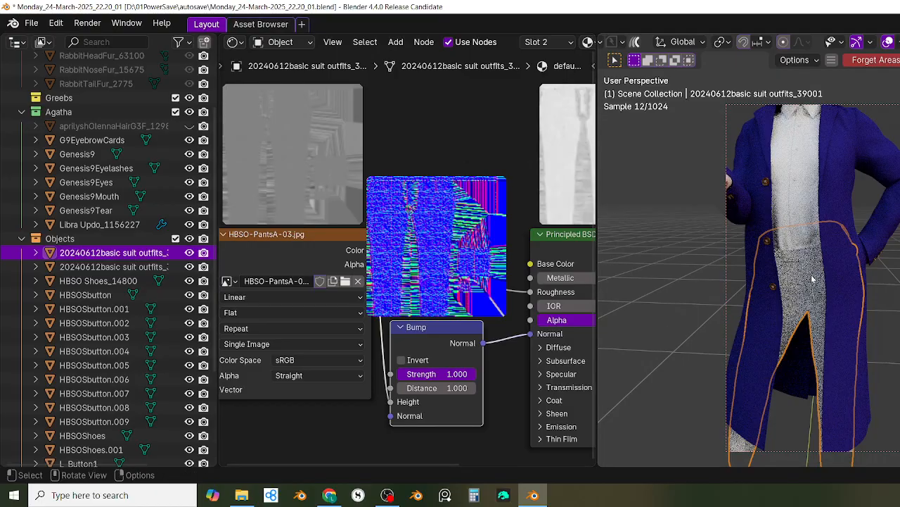
{"action": "scroll", "coordinate": [811, 274], "scroll_direction": "up", "scroll_amount": 2}
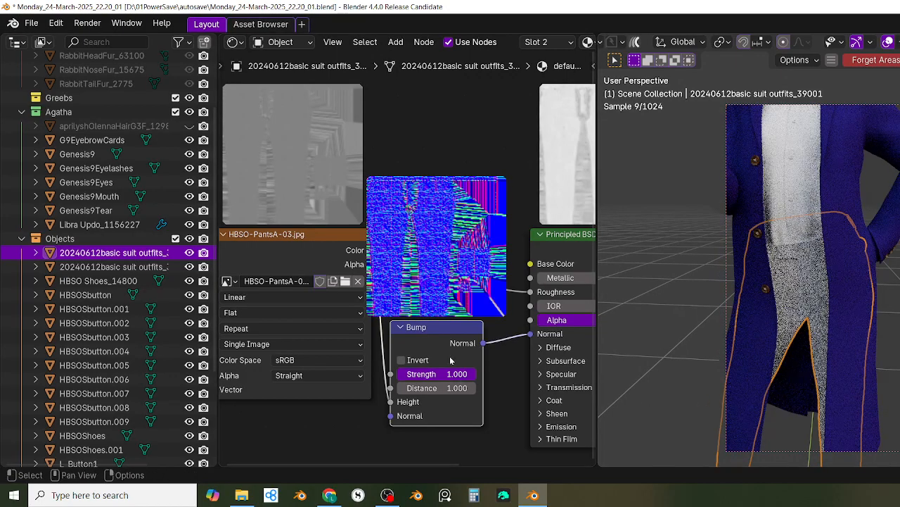
{"action": "left_click_drag", "start_coordinate": [475, 373], "coordinate": [399, 373]}
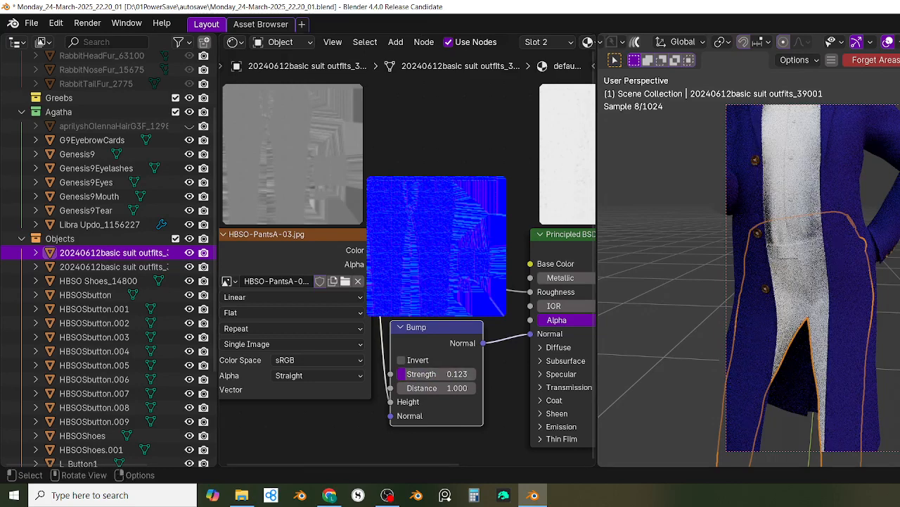
Step: Set the trouser material's base color to dark purple #38015DFF
{"action": "middle_click_drag", "start_coordinate": [509, 377], "coordinate": [426, 445]}
{"action": "left_click", "coordinate": [569, 331]}
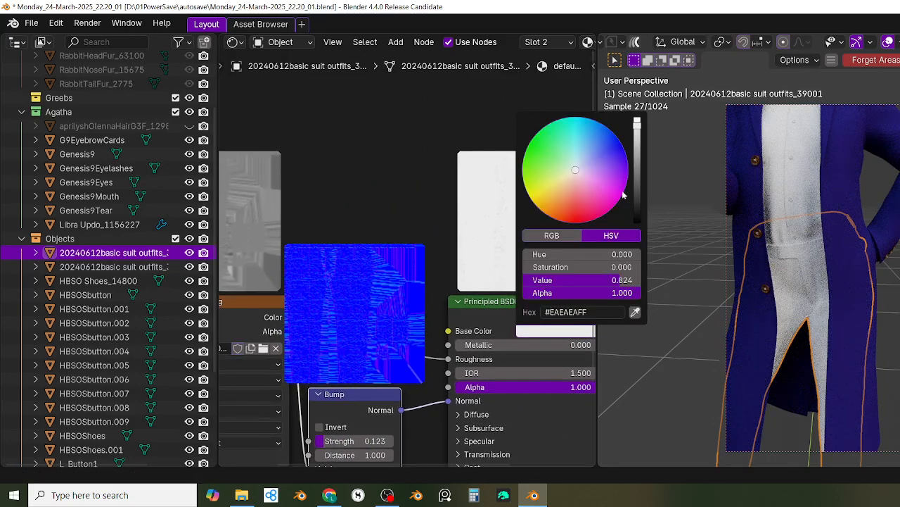
{"action": "mouse_move", "coordinate": [575, 169]}
{"action": "left_mouse_down"}
{"action": "mouse_move", "coordinate": [604, 200]}
{"action": "mouse_move", "coordinate": [627, 175]}
{"action": "left_mouse_up"}
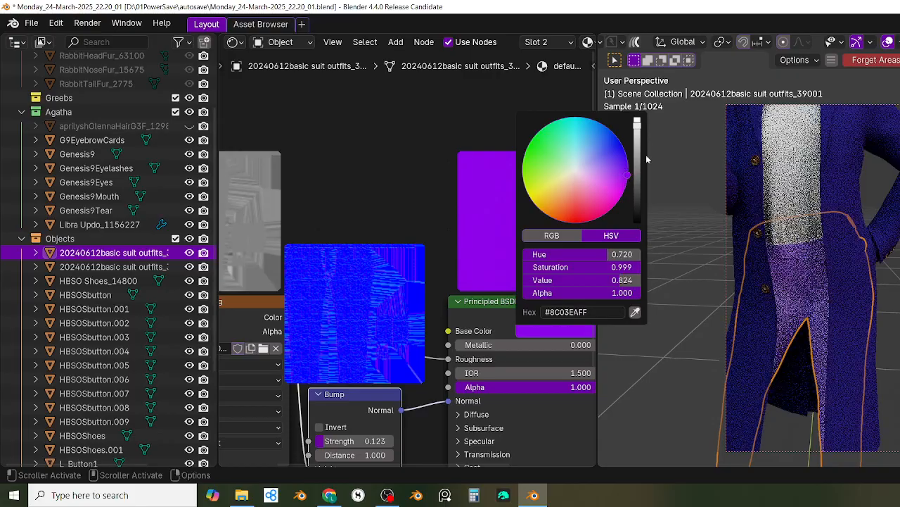
{"action": "left_click_drag", "start_coordinate": [637, 127], "coordinate": [637, 184]}
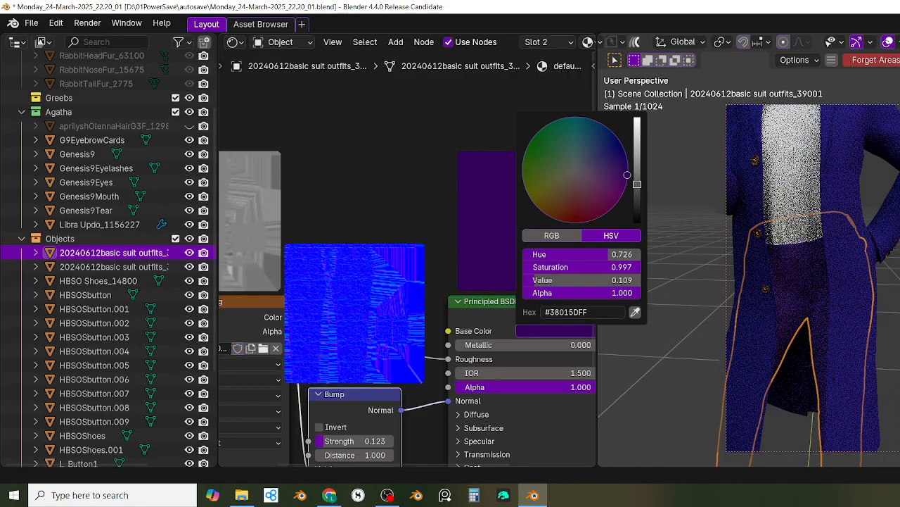
{"action": "scroll", "coordinate": [849, 344], "scroll_direction": "down", "scroll_amount": 3}
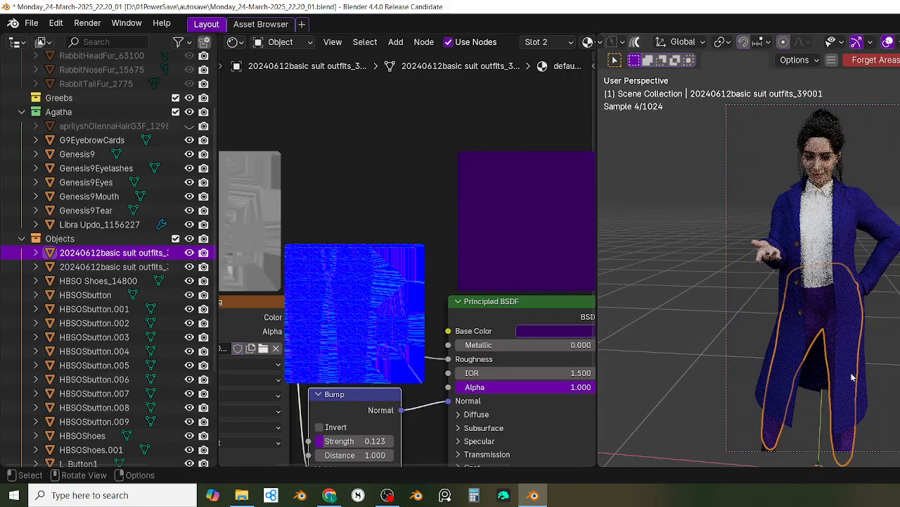
{"action": "middle_click_drag", "start_coordinate": [849, 340], "coordinate": [880, 341]}
{"action": "scroll", "coordinate": [879, 342], "scroll_direction": "up", "scroll_amount": 3}
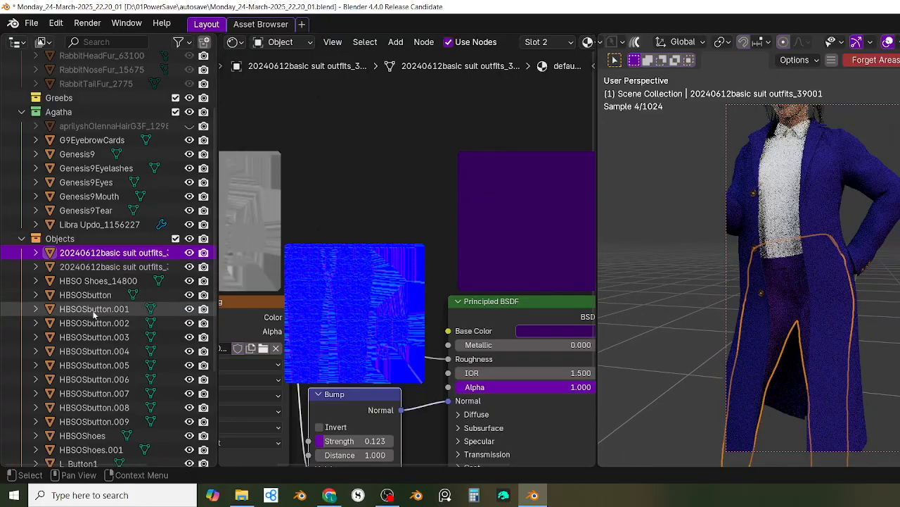
Step: Hide the coat buttons L_Button1 to 3, R_Button1 to 3 and WFButton1 to 3 in the viewport
{"action": "scroll", "coordinate": [106, 310], "scroll_direction": "up", "scroll_amount": 5}
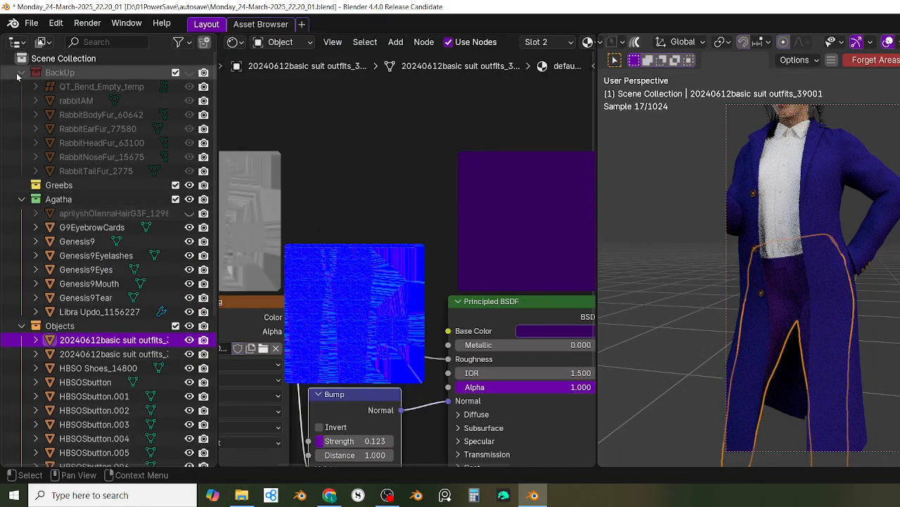
{"action": "scroll", "coordinate": [59, 342], "scroll_direction": "down", "scroll_amount": 8}
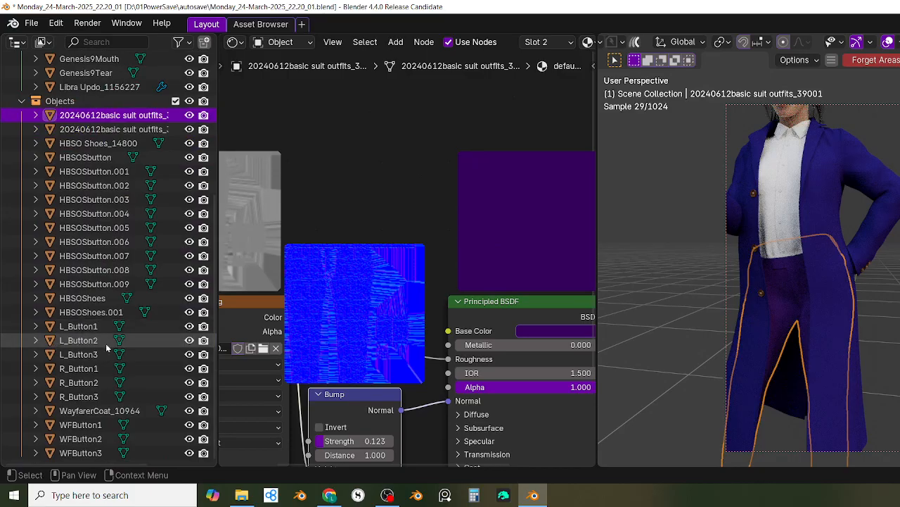
{"action": "left_click", "coordinate": [81, 327]}
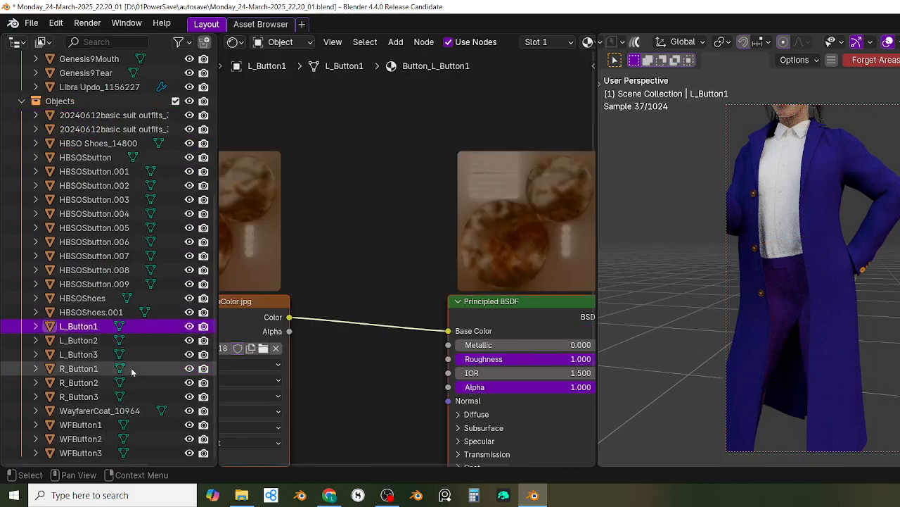
{"action": "left_click_drag", "start_coordinate": [189, 326], "coordinate": [189, 453]}
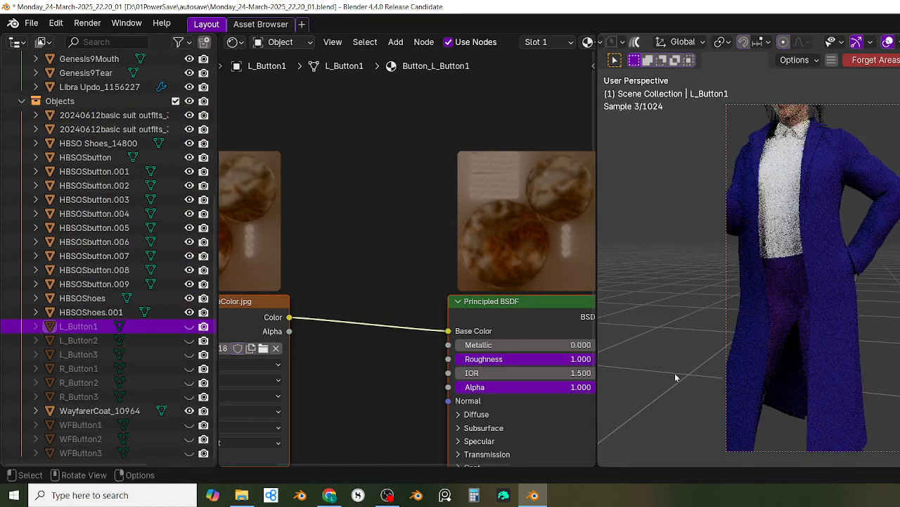
{"action": "middle_click_drag", "start_coordinate": [895, 246], "coordinate": [864, 407]}
{"action": "scroll", "coordinate": [894, 330], "scroll_direction": "down", "scroll_amount": 2}
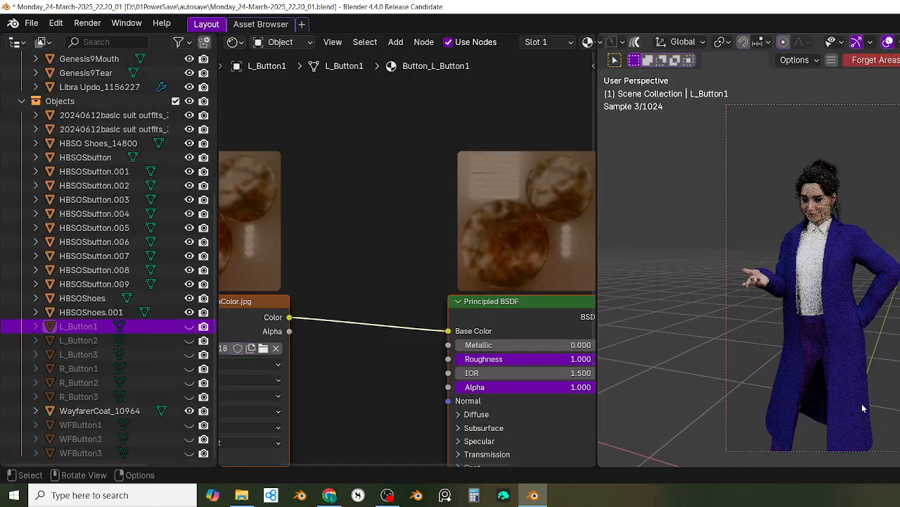